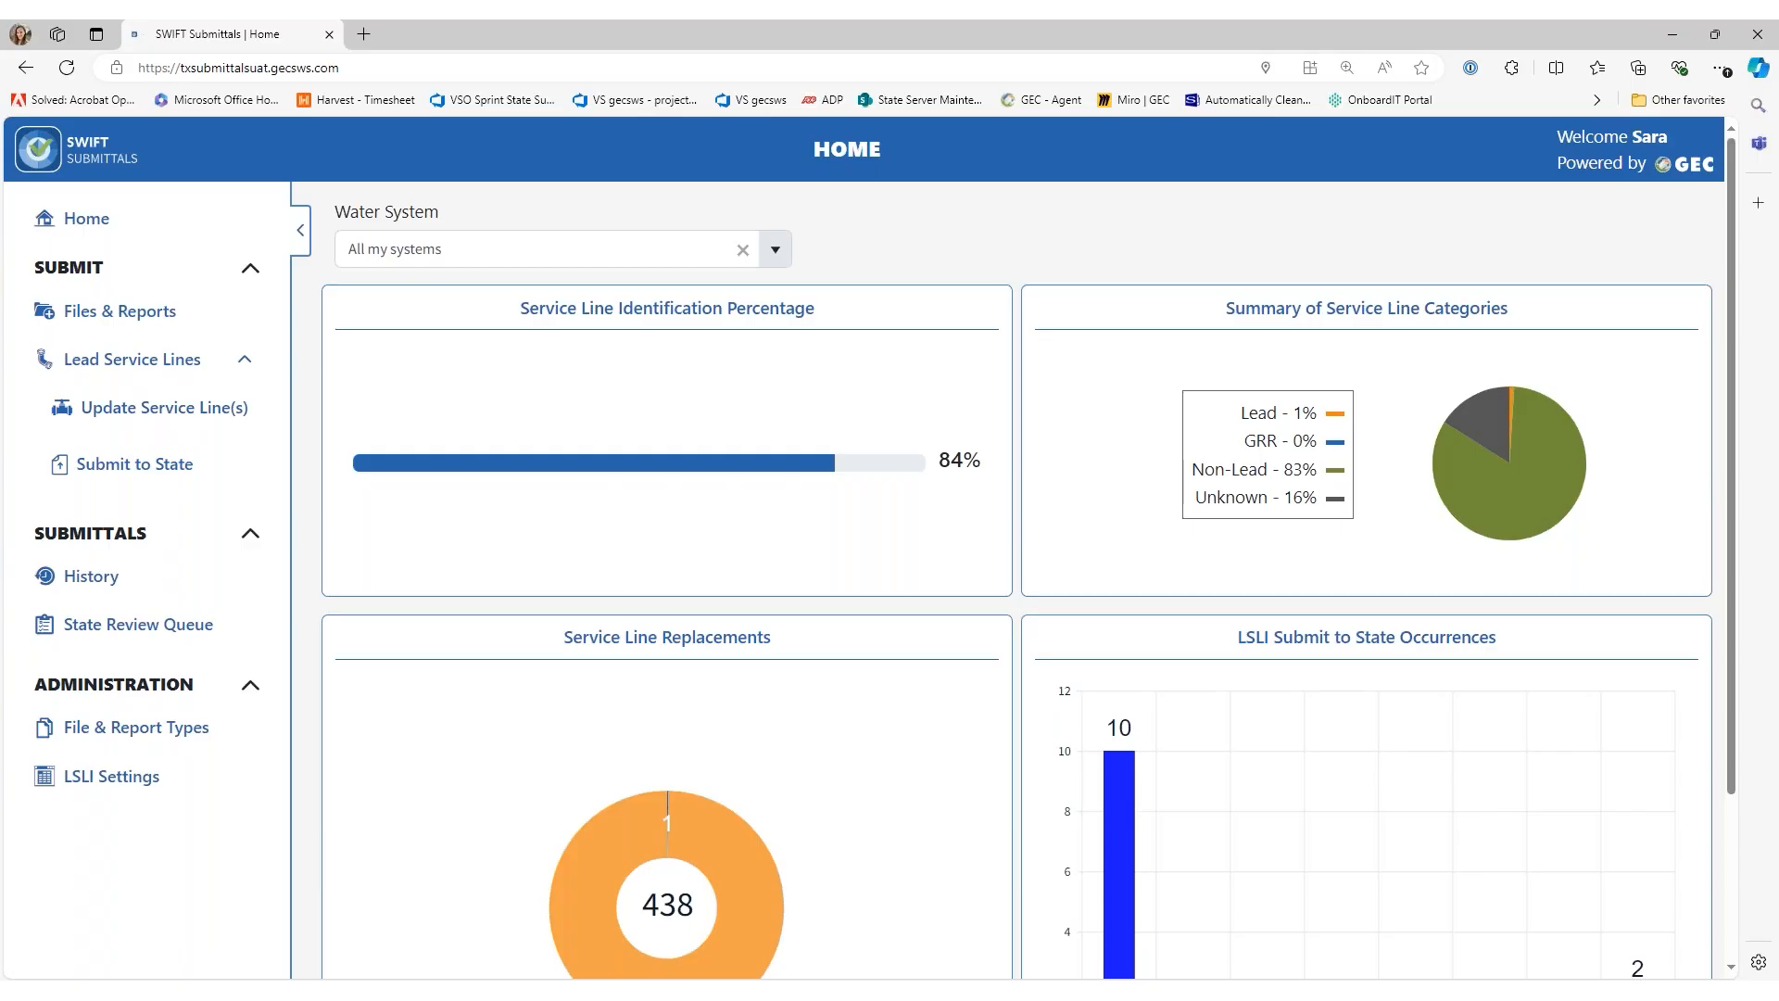
Go to updating lead service lines and select the water system TX0370004 - CITY OF WELLS
{"action": "left_click", "coordinate": [182, 416]}
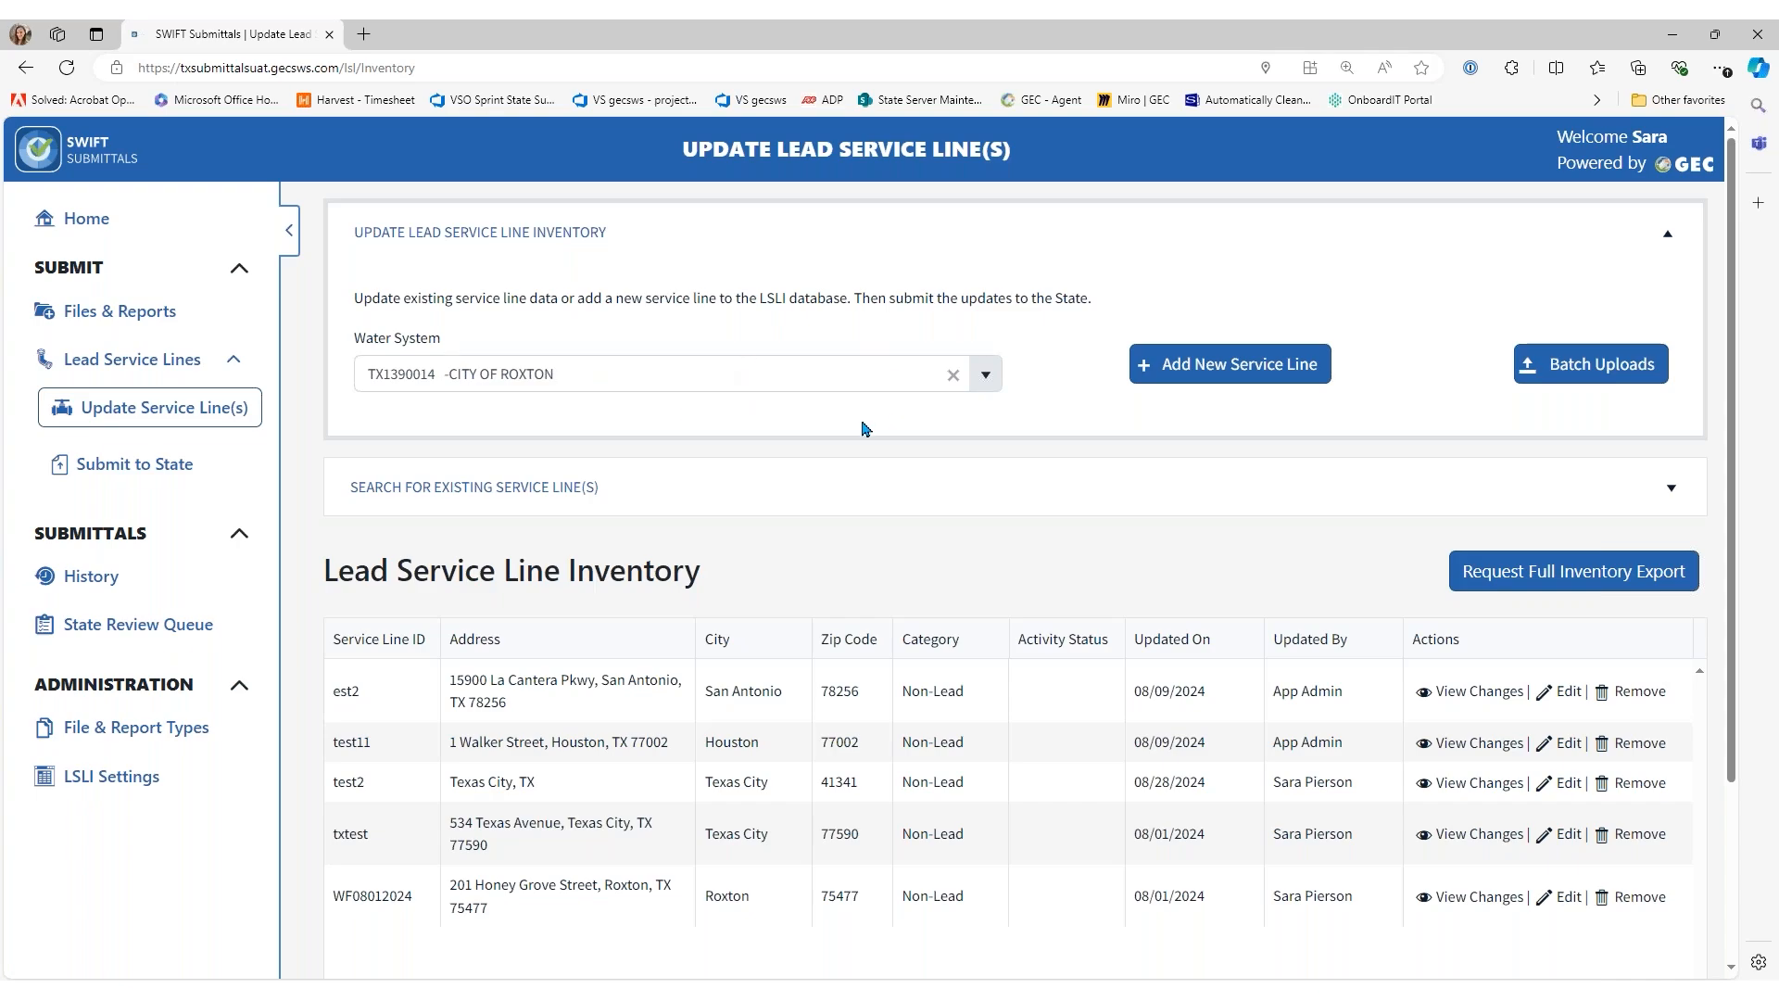
{"action": "left_click", "coordinate": [988, 379]}
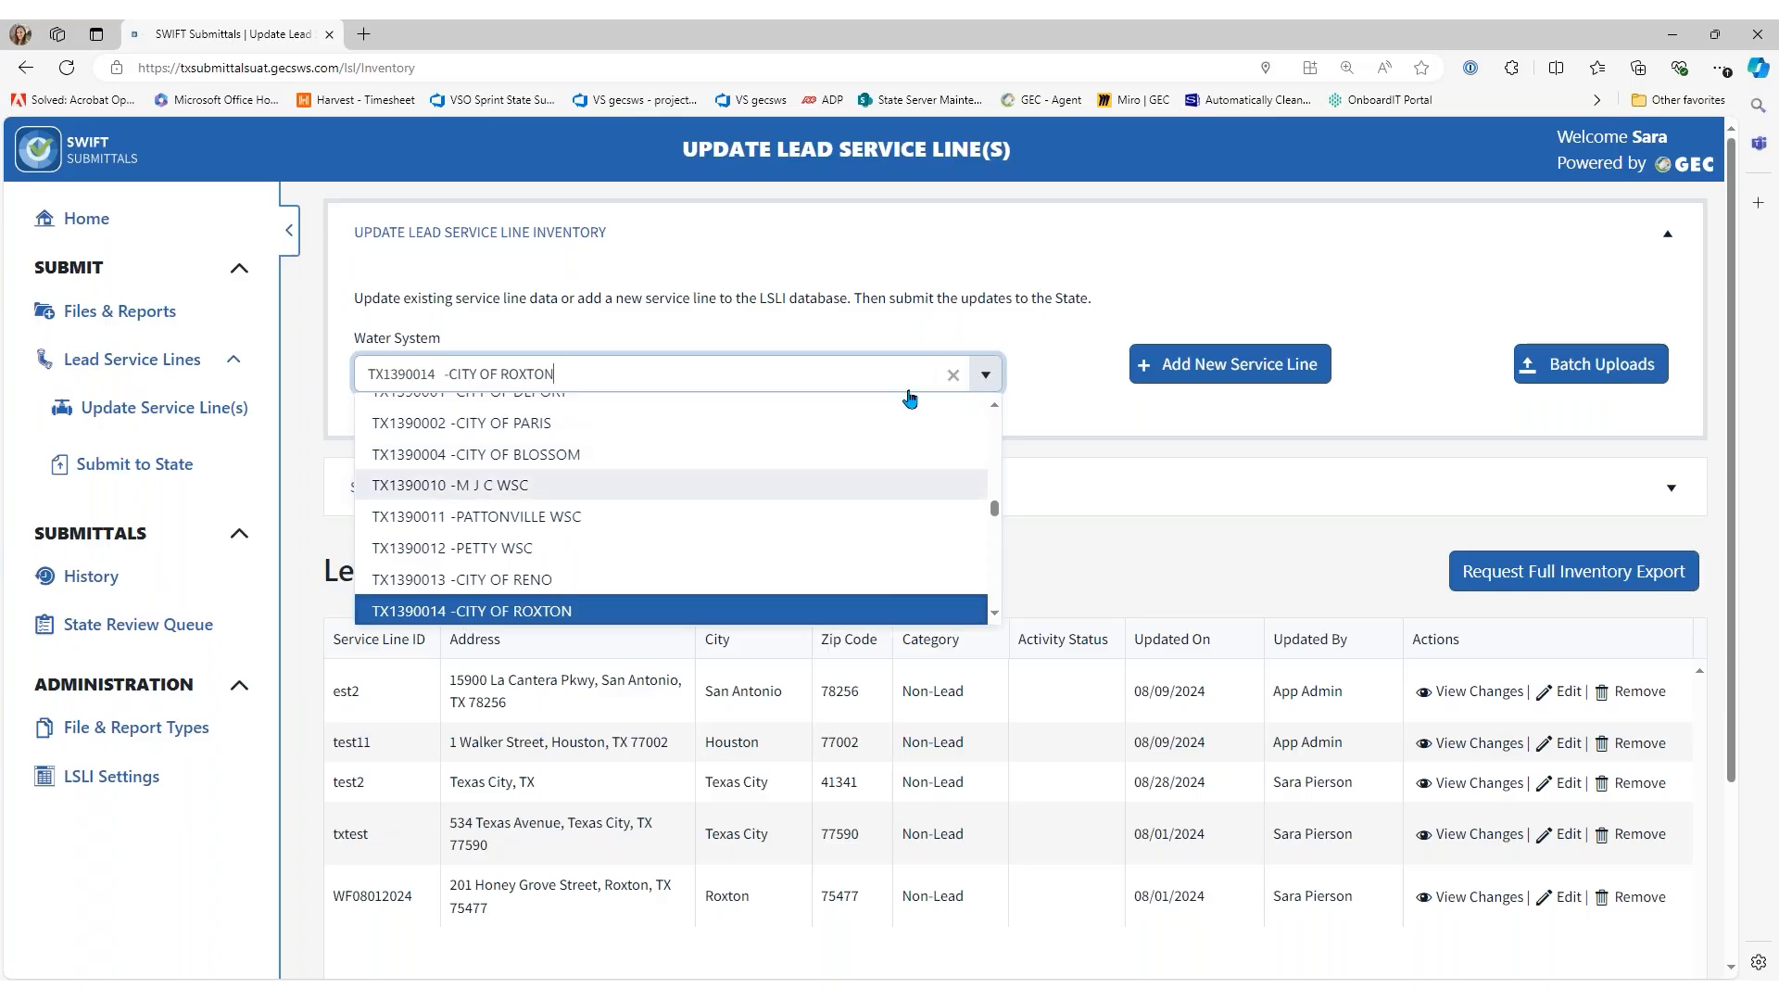
{"action": "left_click", "coordinate": [952, 375]}
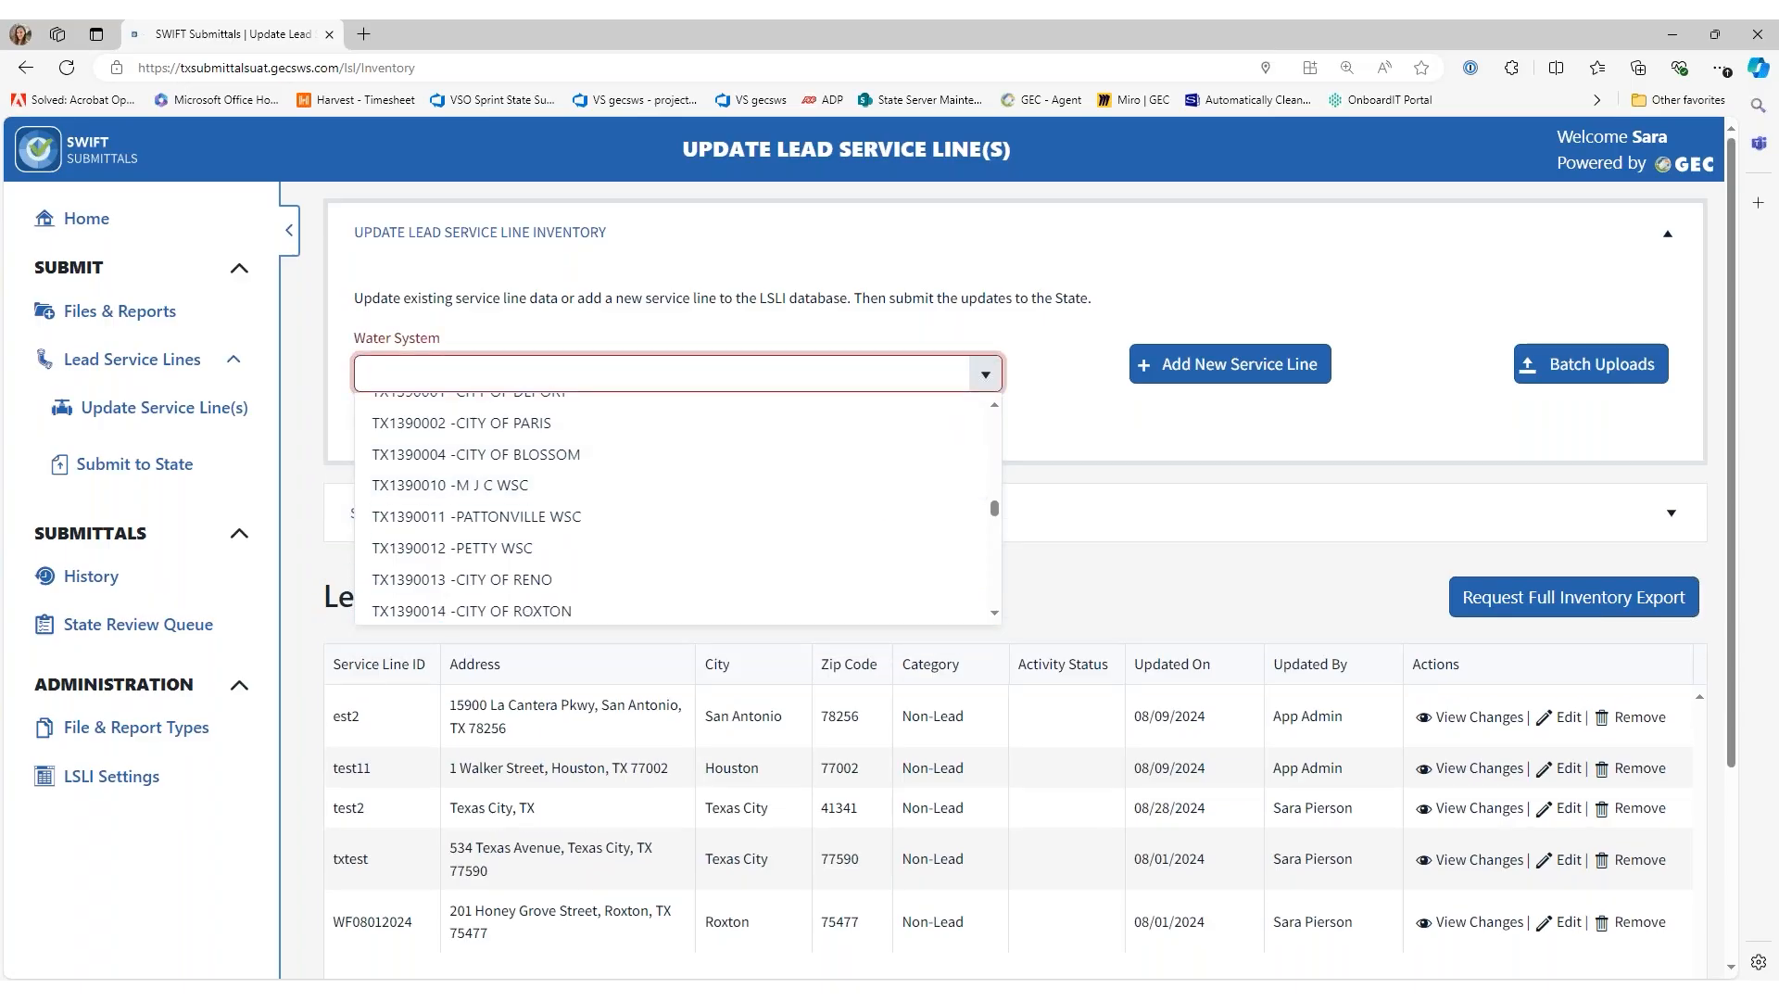
{"action": "type", "text": "wells"}
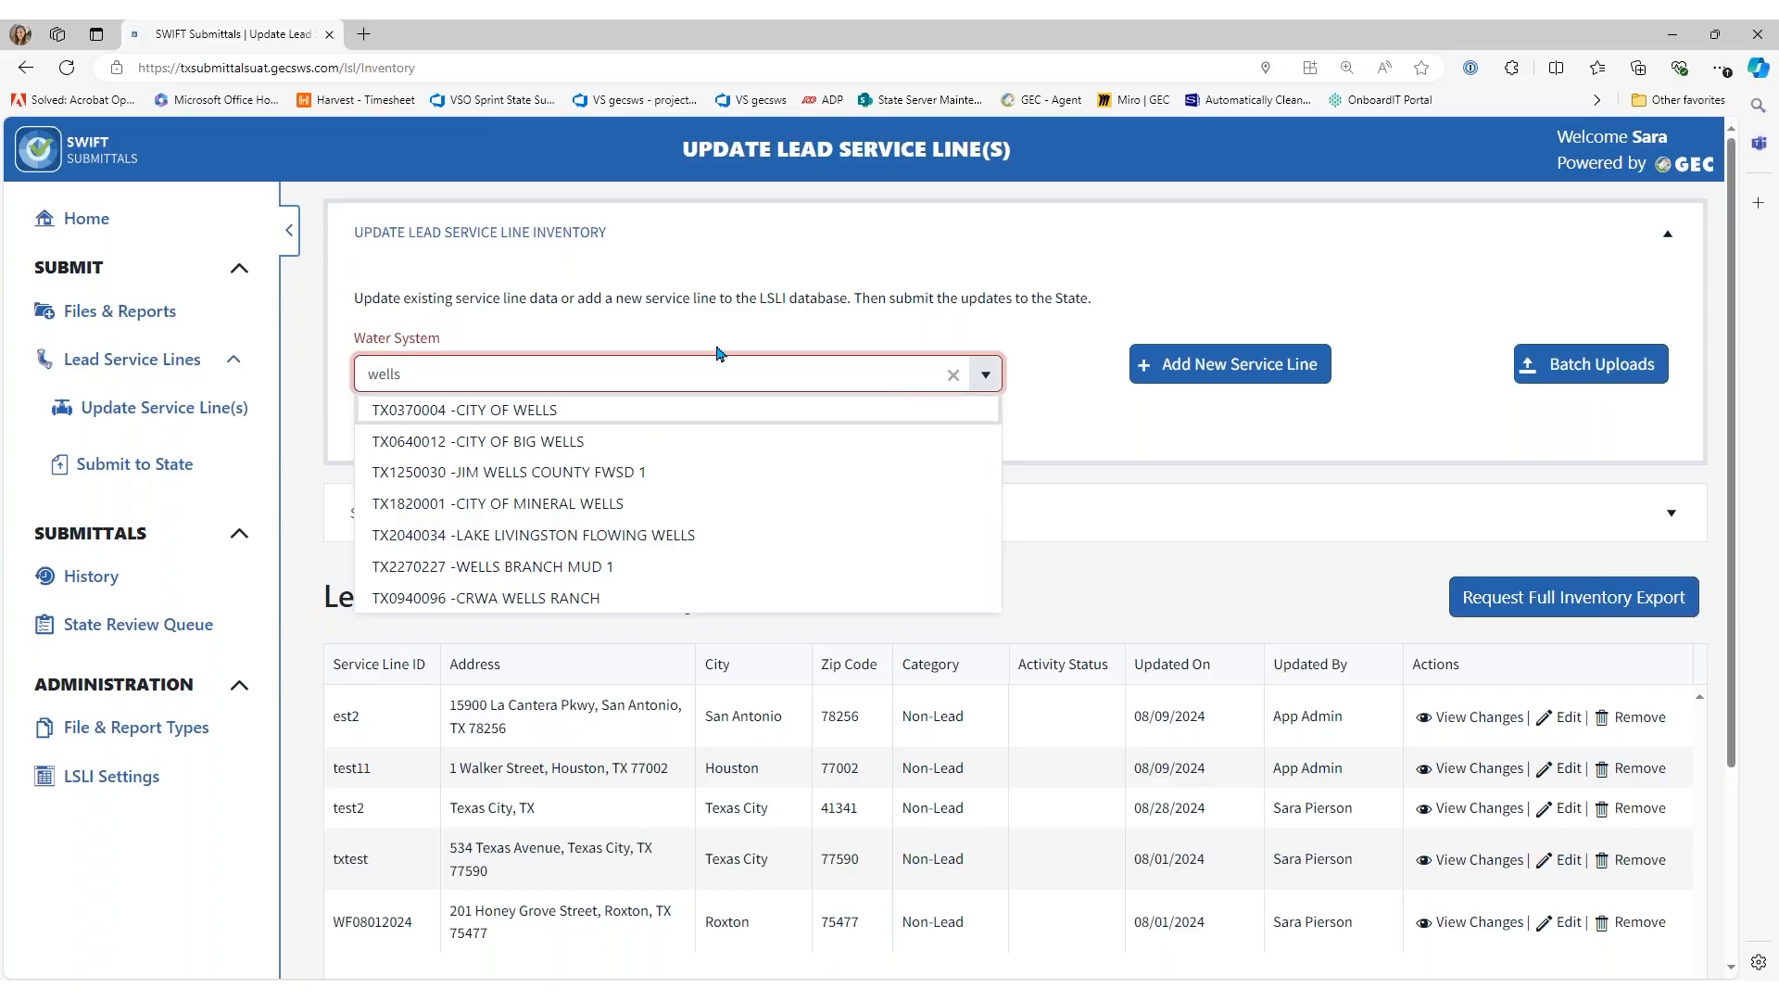
{"action": "left_click", "coordinate": [536, 411]}
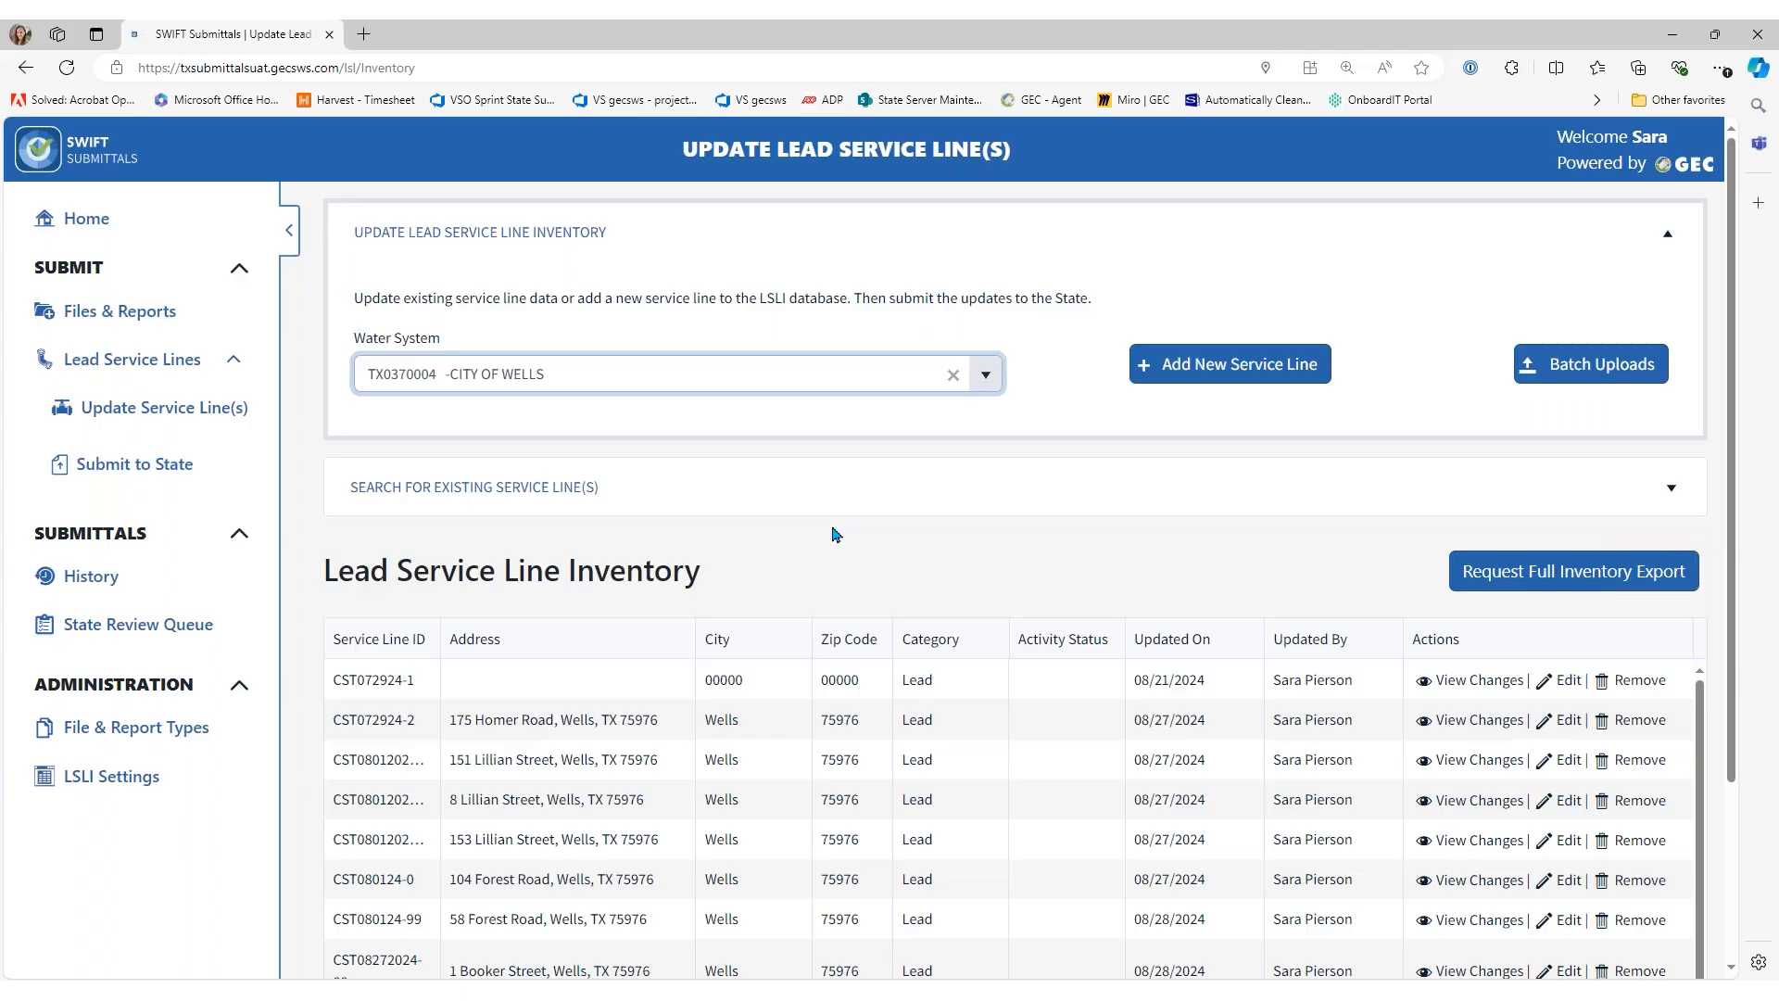
Review the City of Wells inventory list, then check the recipient in the full inventory export request and cancel it
{"action": "scroll", "coordinate": [836, 534], "scroll_direction": "down", "scroll_amount": 2}
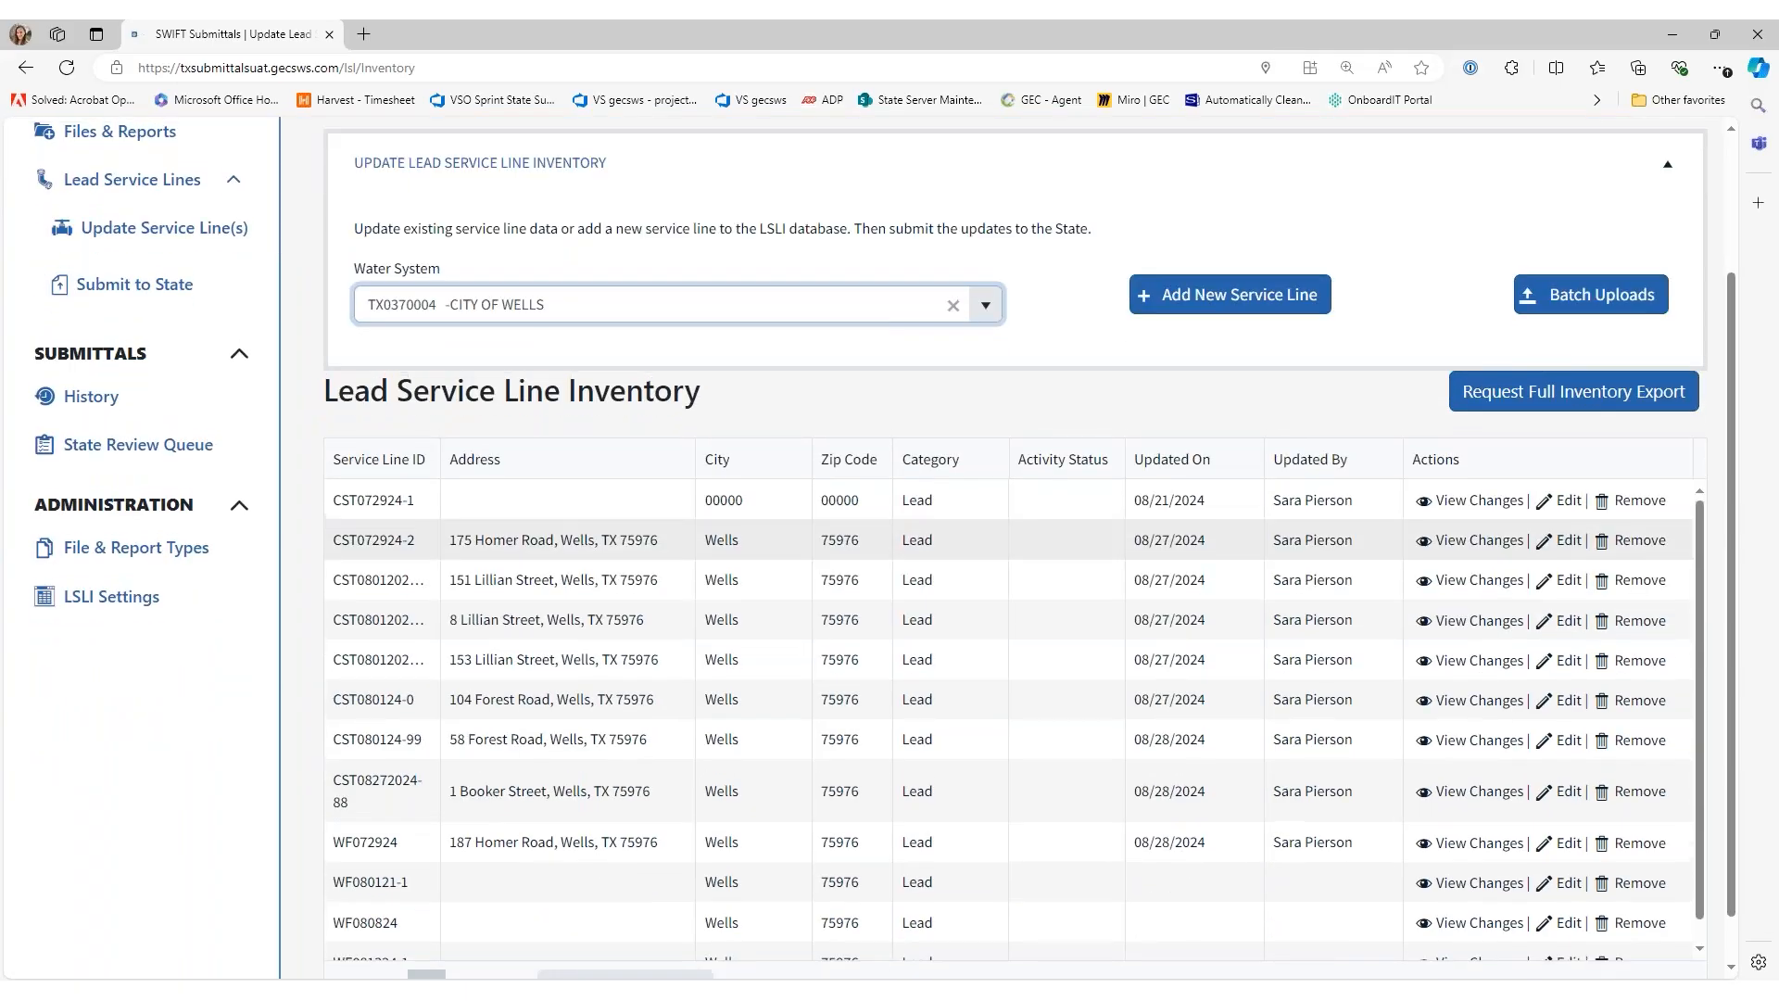
{"action": "scroll", "coordinate": [862, 542], "scroll_direction": "up", "scroll_amount": 2}
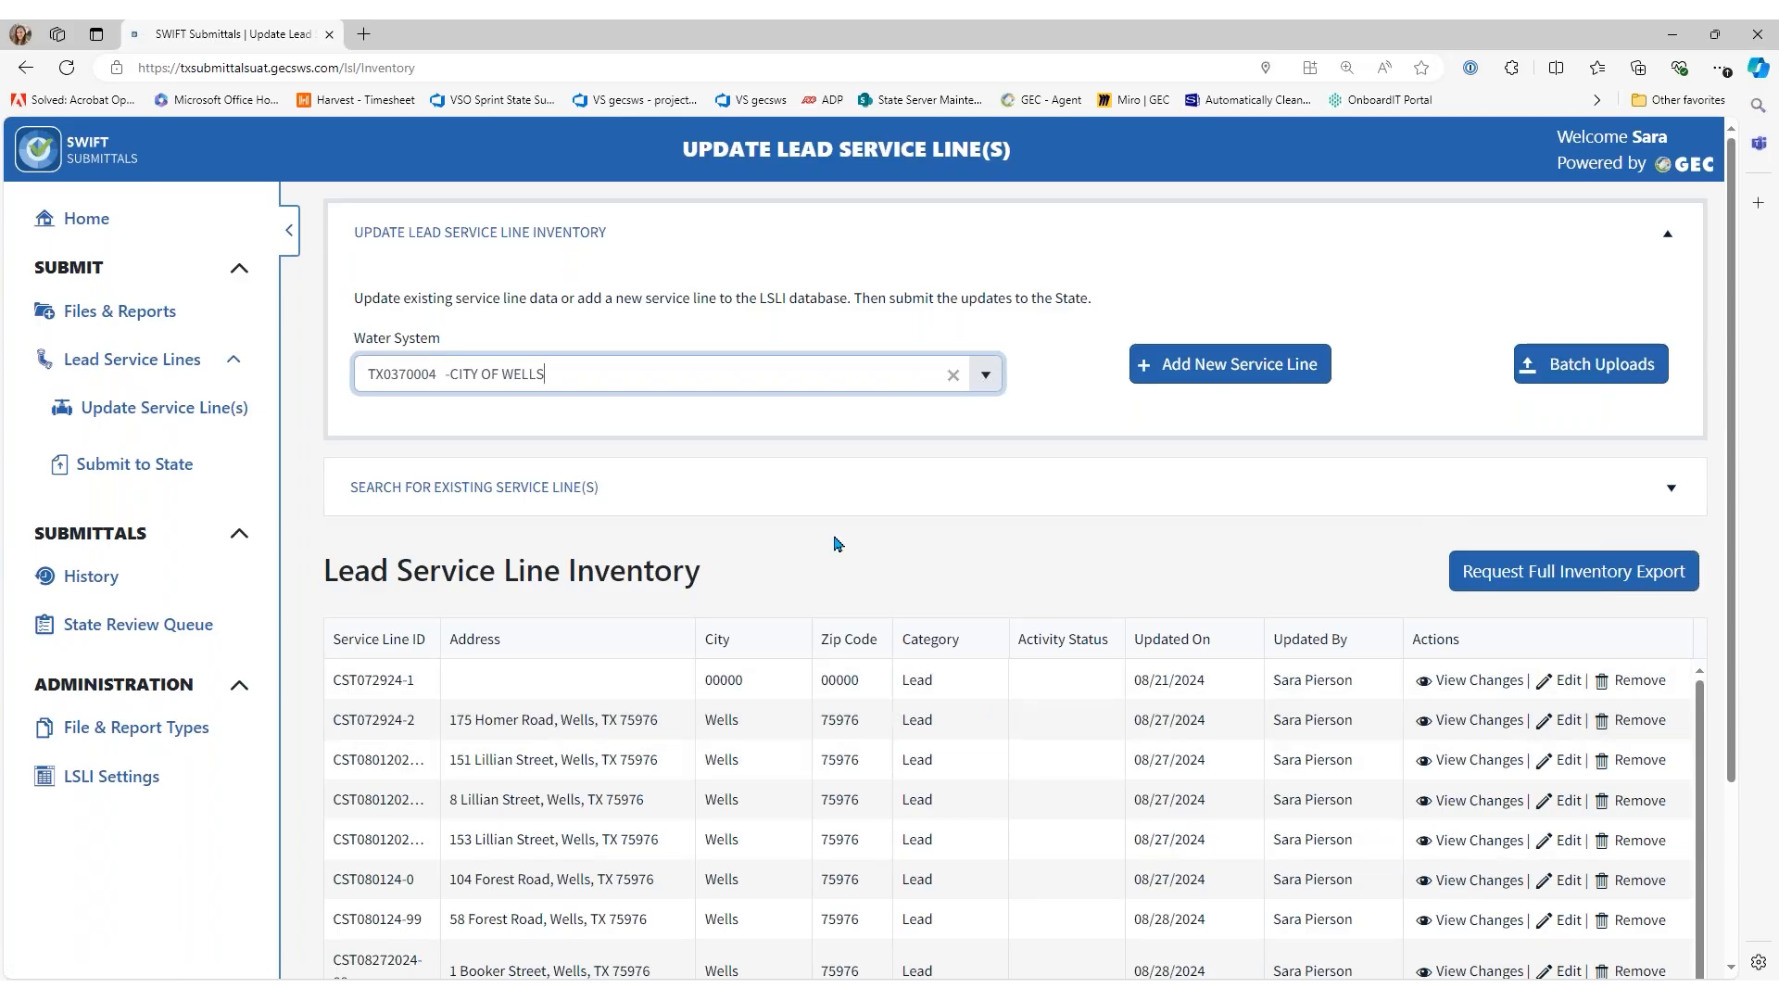
{"action": "scroll", "coordinate": [838, 544], "scroll_direction": "down", "scroll_amount": 1}
{"action": "scroll", "coordinate": [833, 543], "scroll_direction": "down", "scroll_amount": 1}
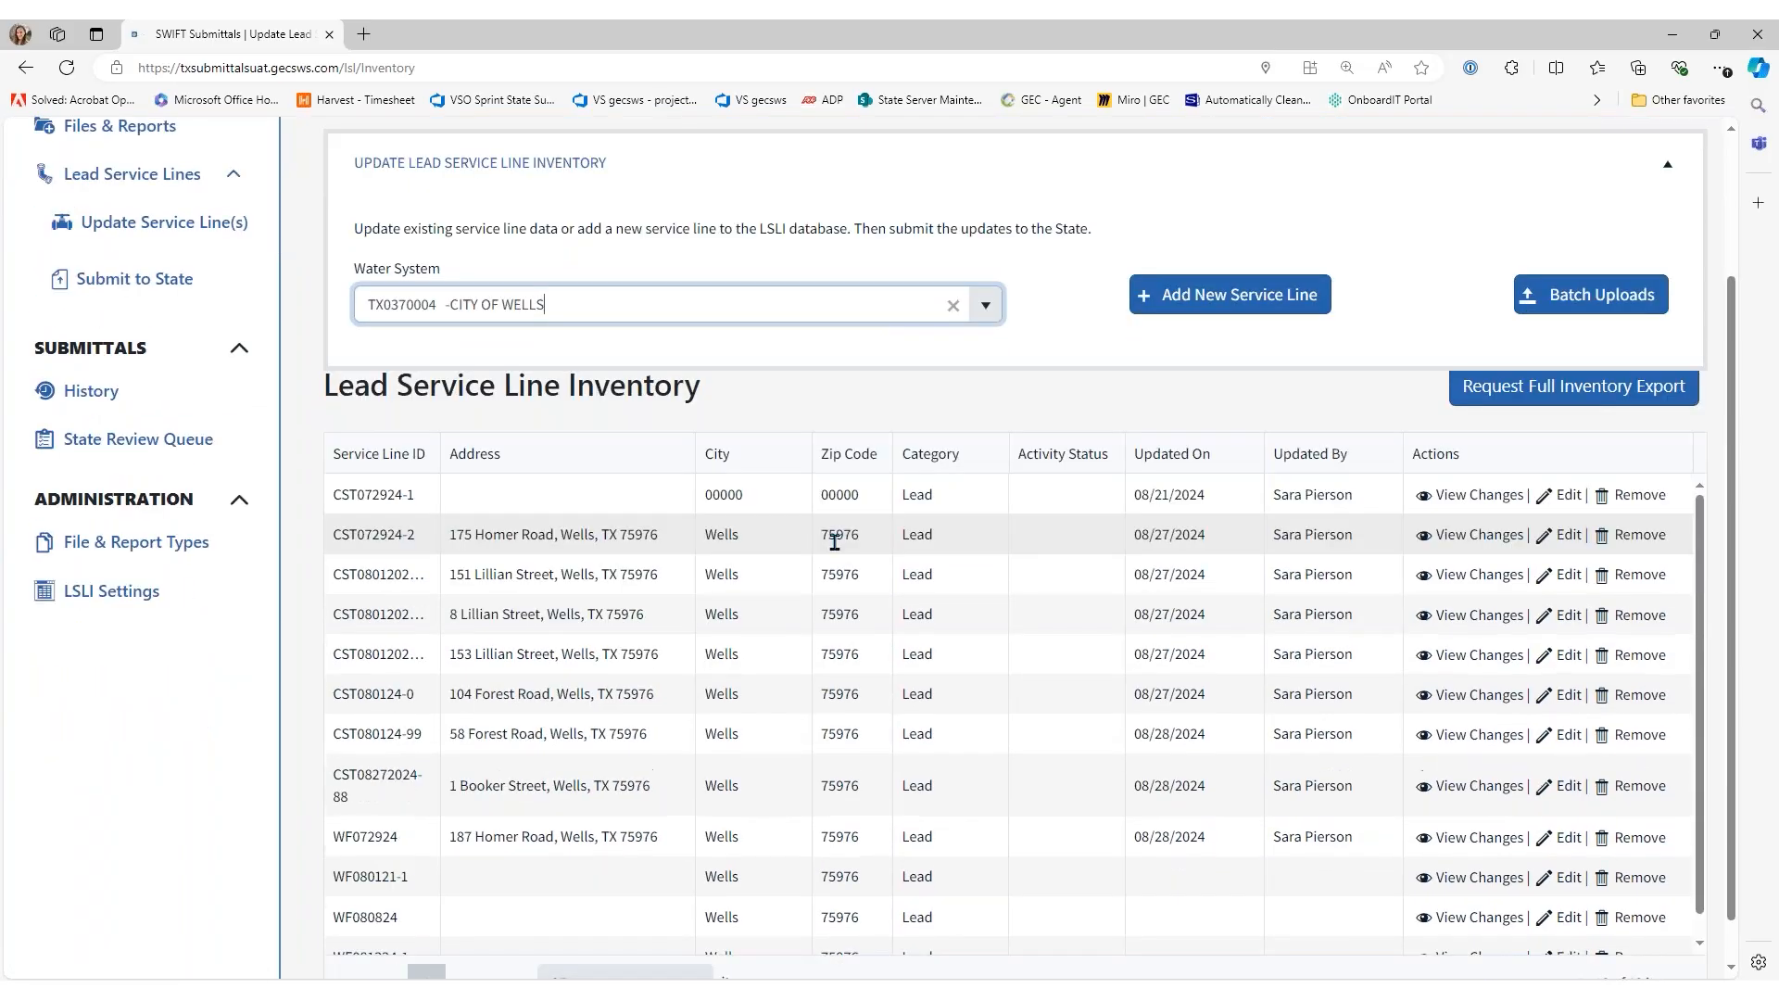
{"action": "scroll", "coordinate": [830, 540], "scroll_direction": "up", "scroll_amount": 2}
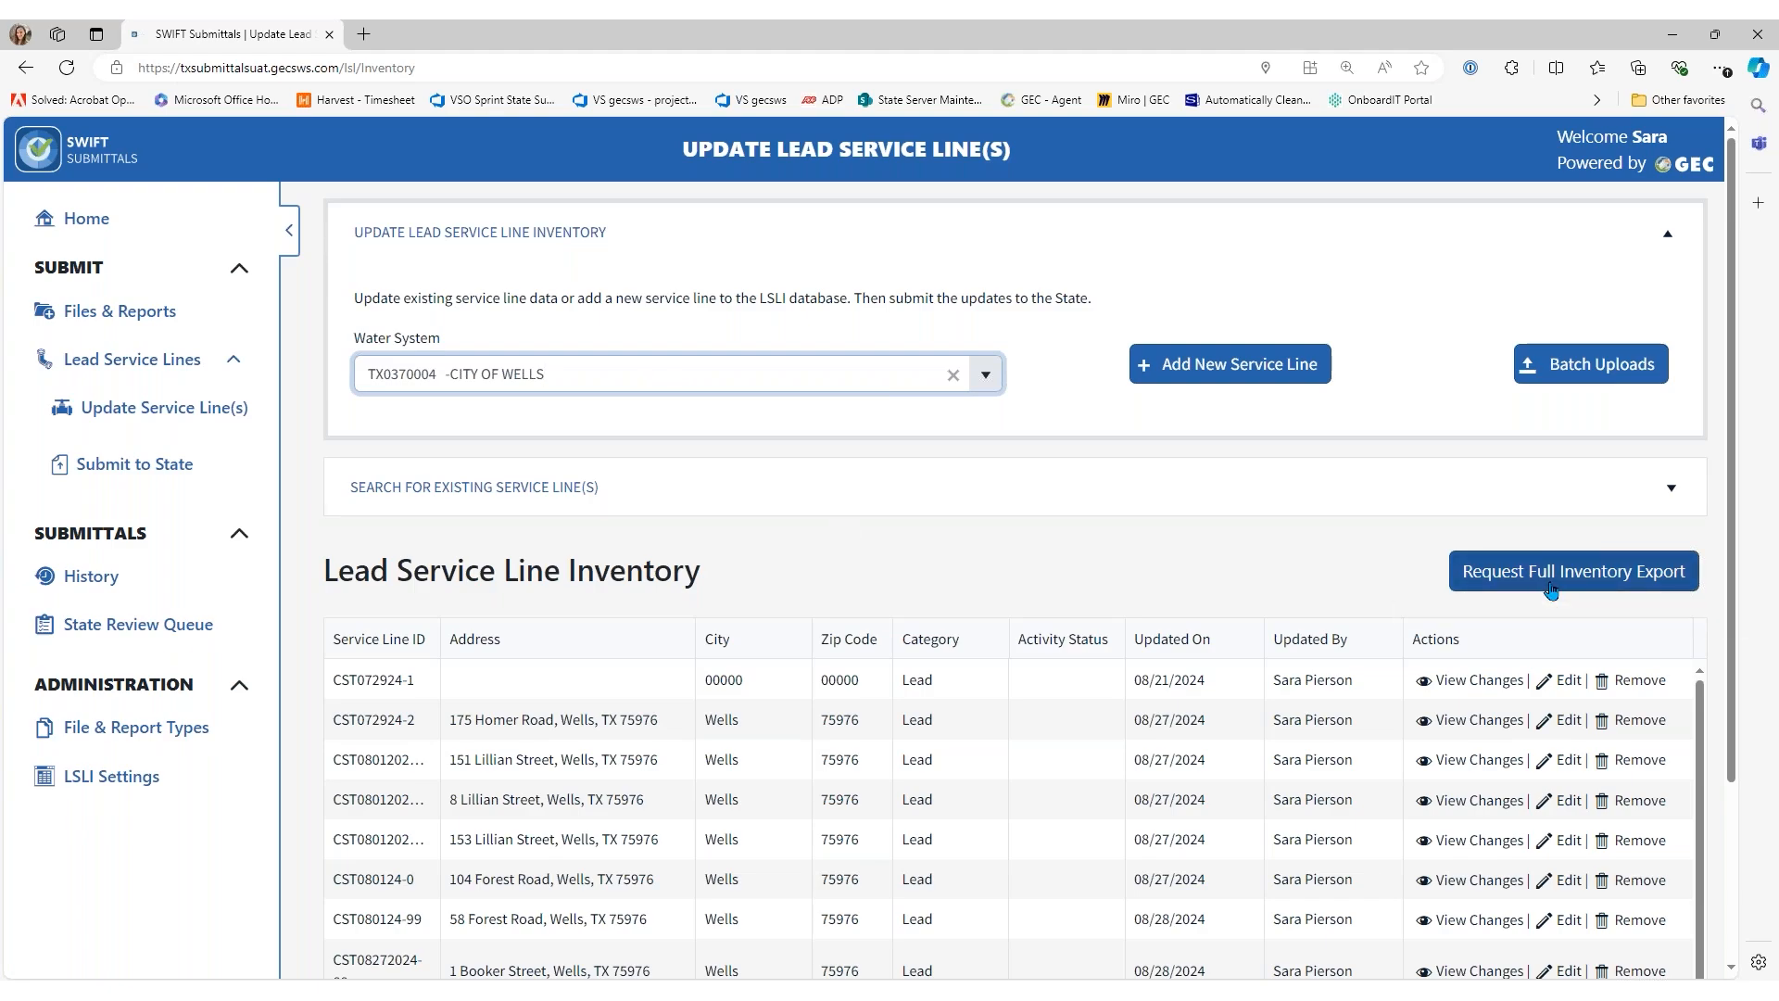
{"action": "left_click", "coordinate": [1551, 589]}
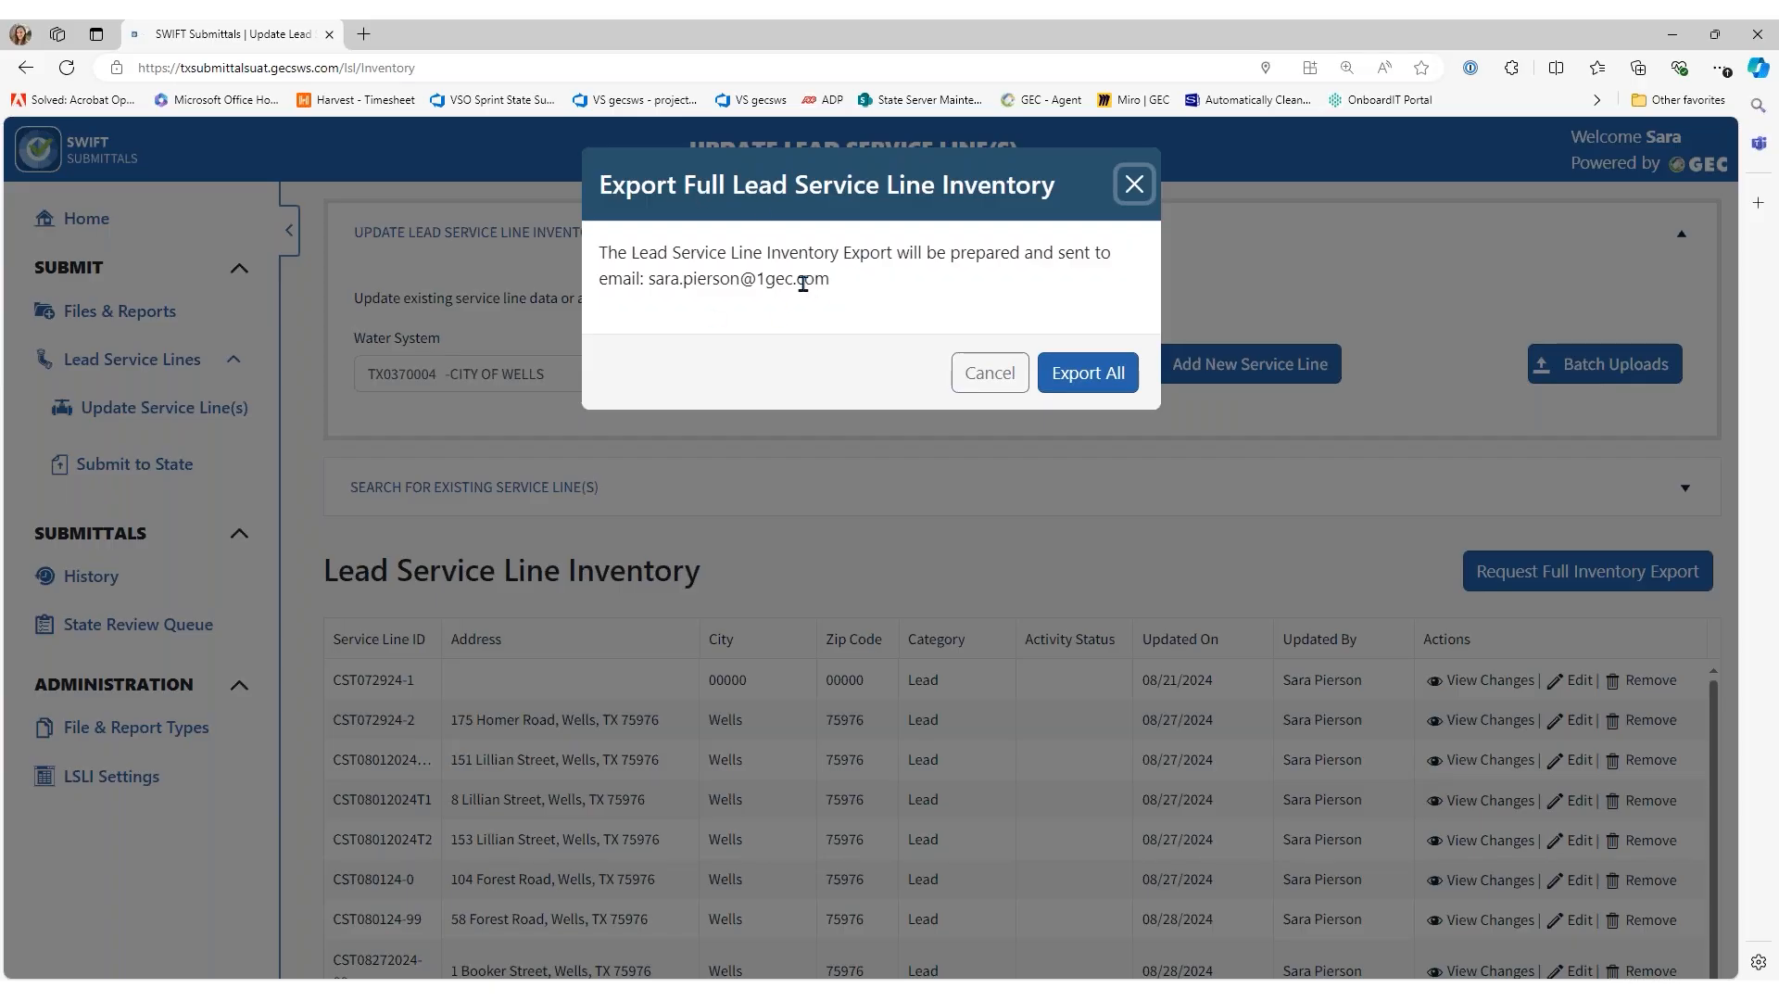
{"action": "left_click_drag", "start_coordinate": [649, 278], "coordinate": [839, 282]}
{"action": "left_click", "coordinate": [852, 319]}
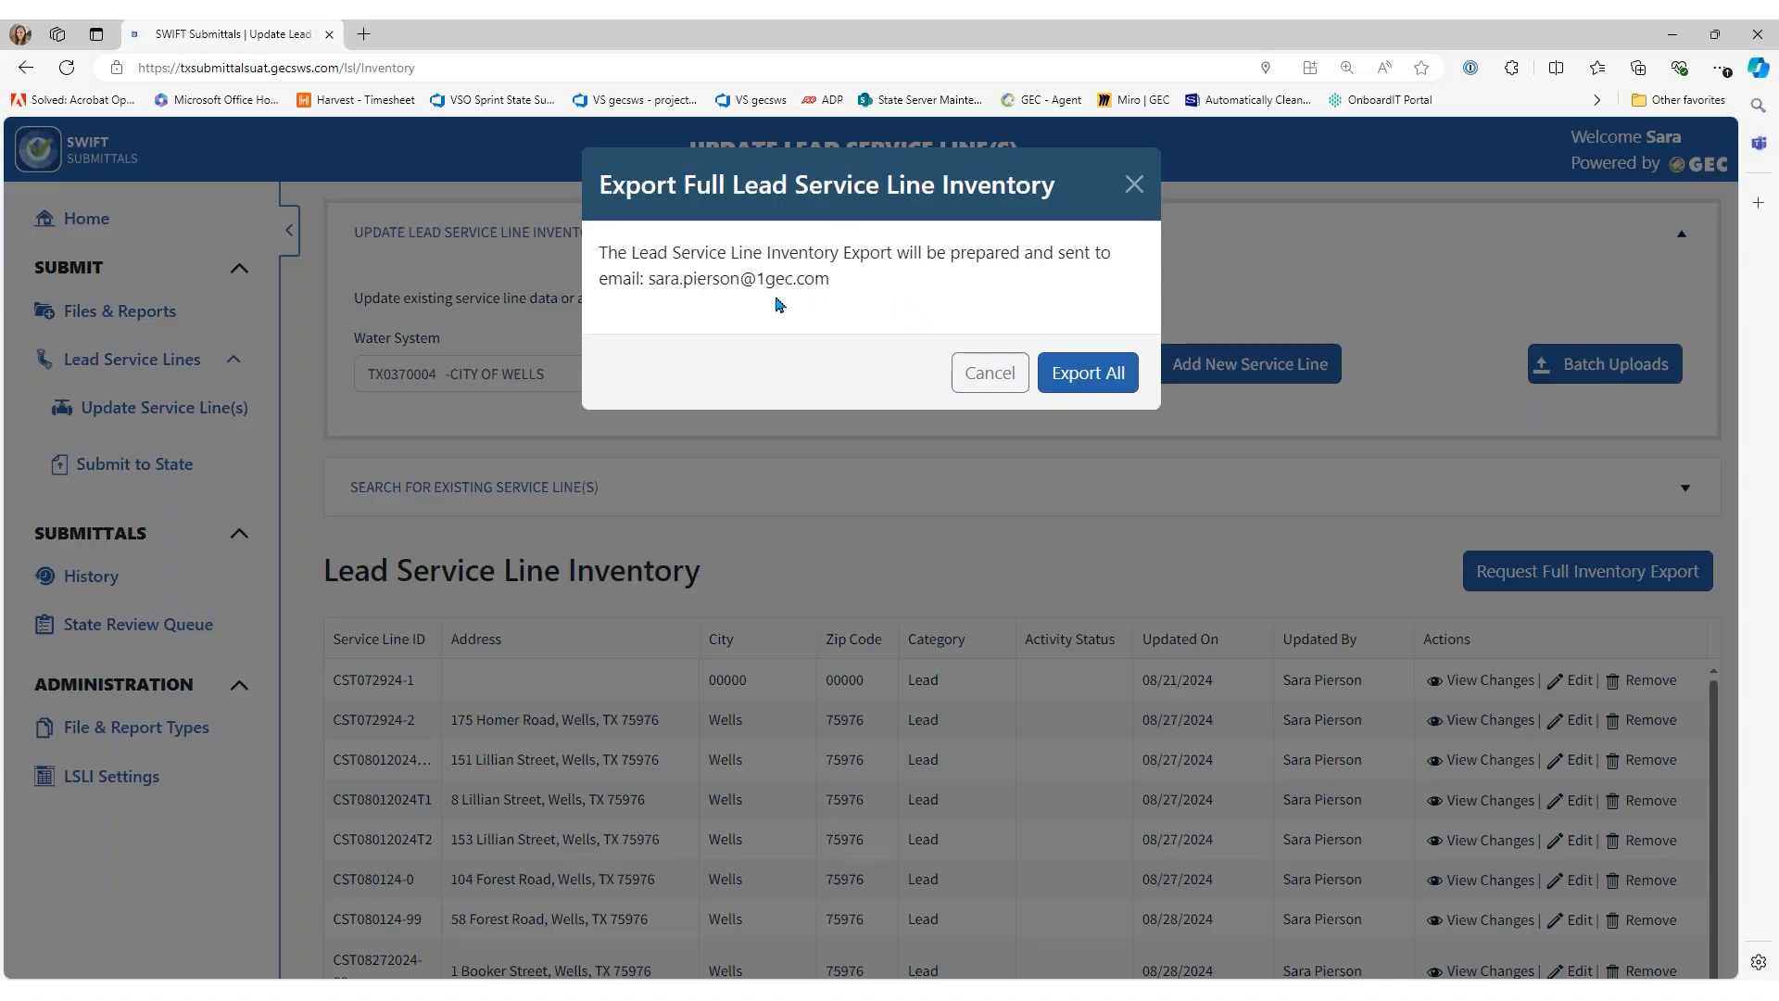
{"action": "left_click", "coordinate": [985, 380]}
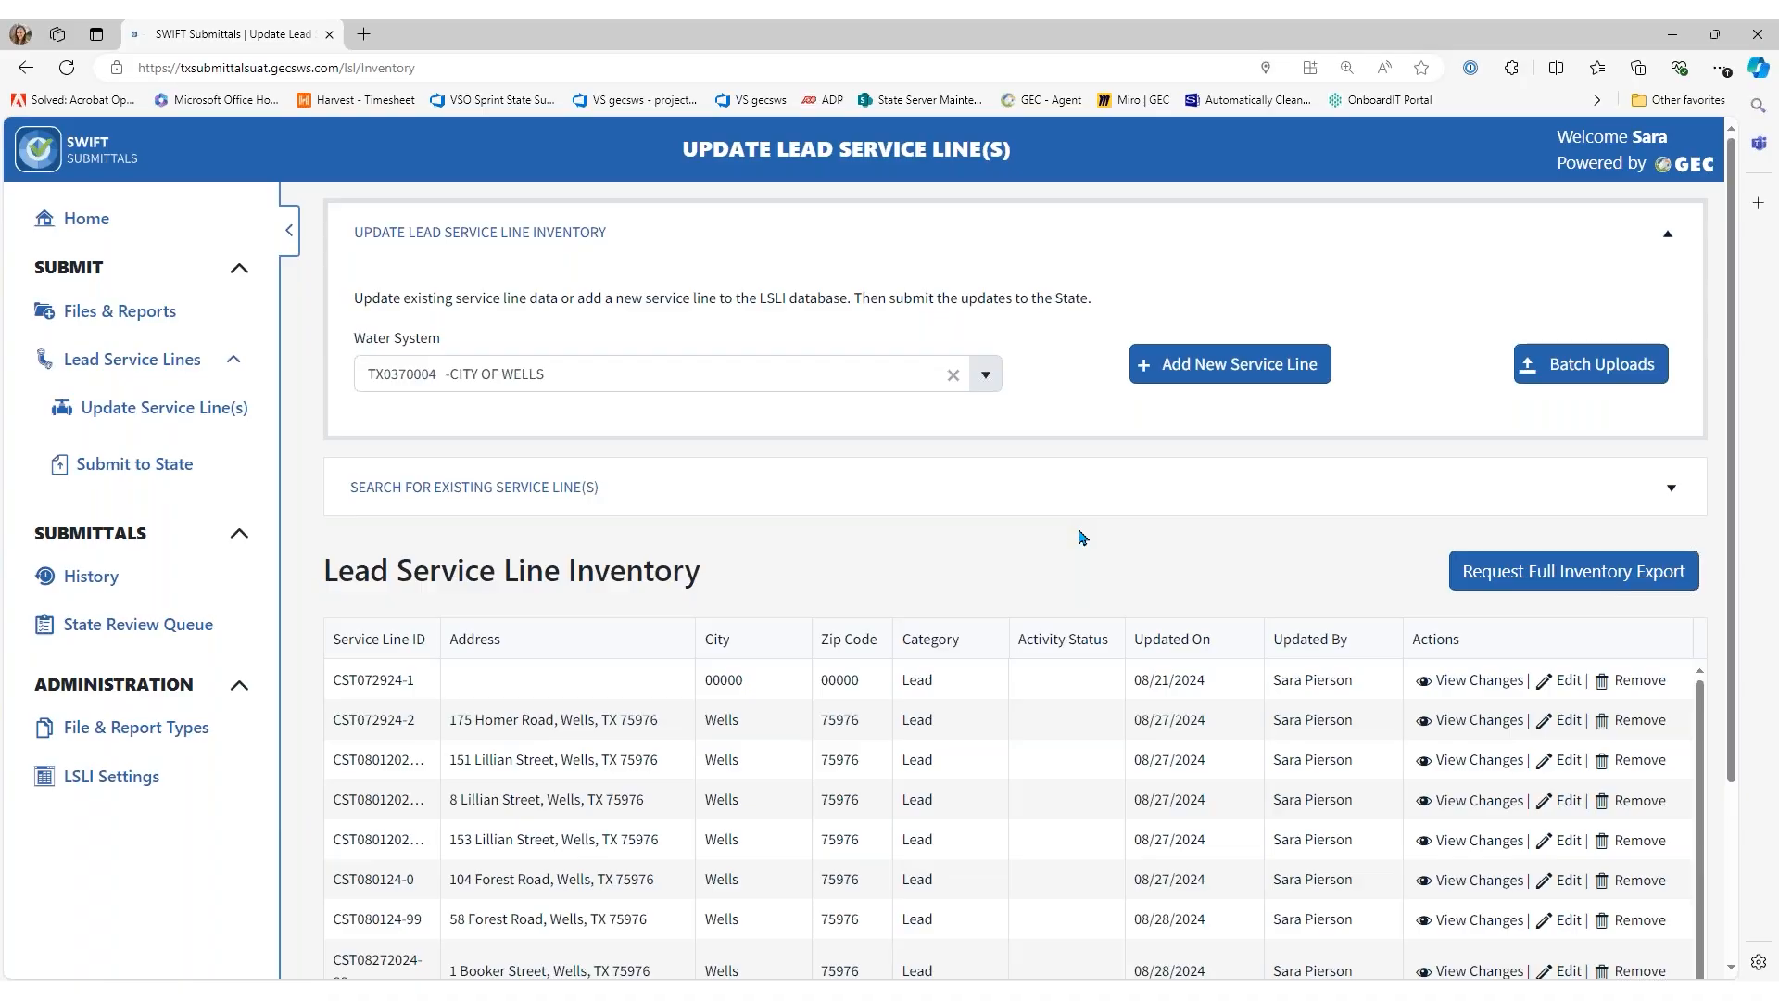
Search the City of Wells existing service lines by address for "homer"
{"action": "scroll", "coordinate": [1082, 537], "scroll_direction": "down", "scroll_amount": 3}
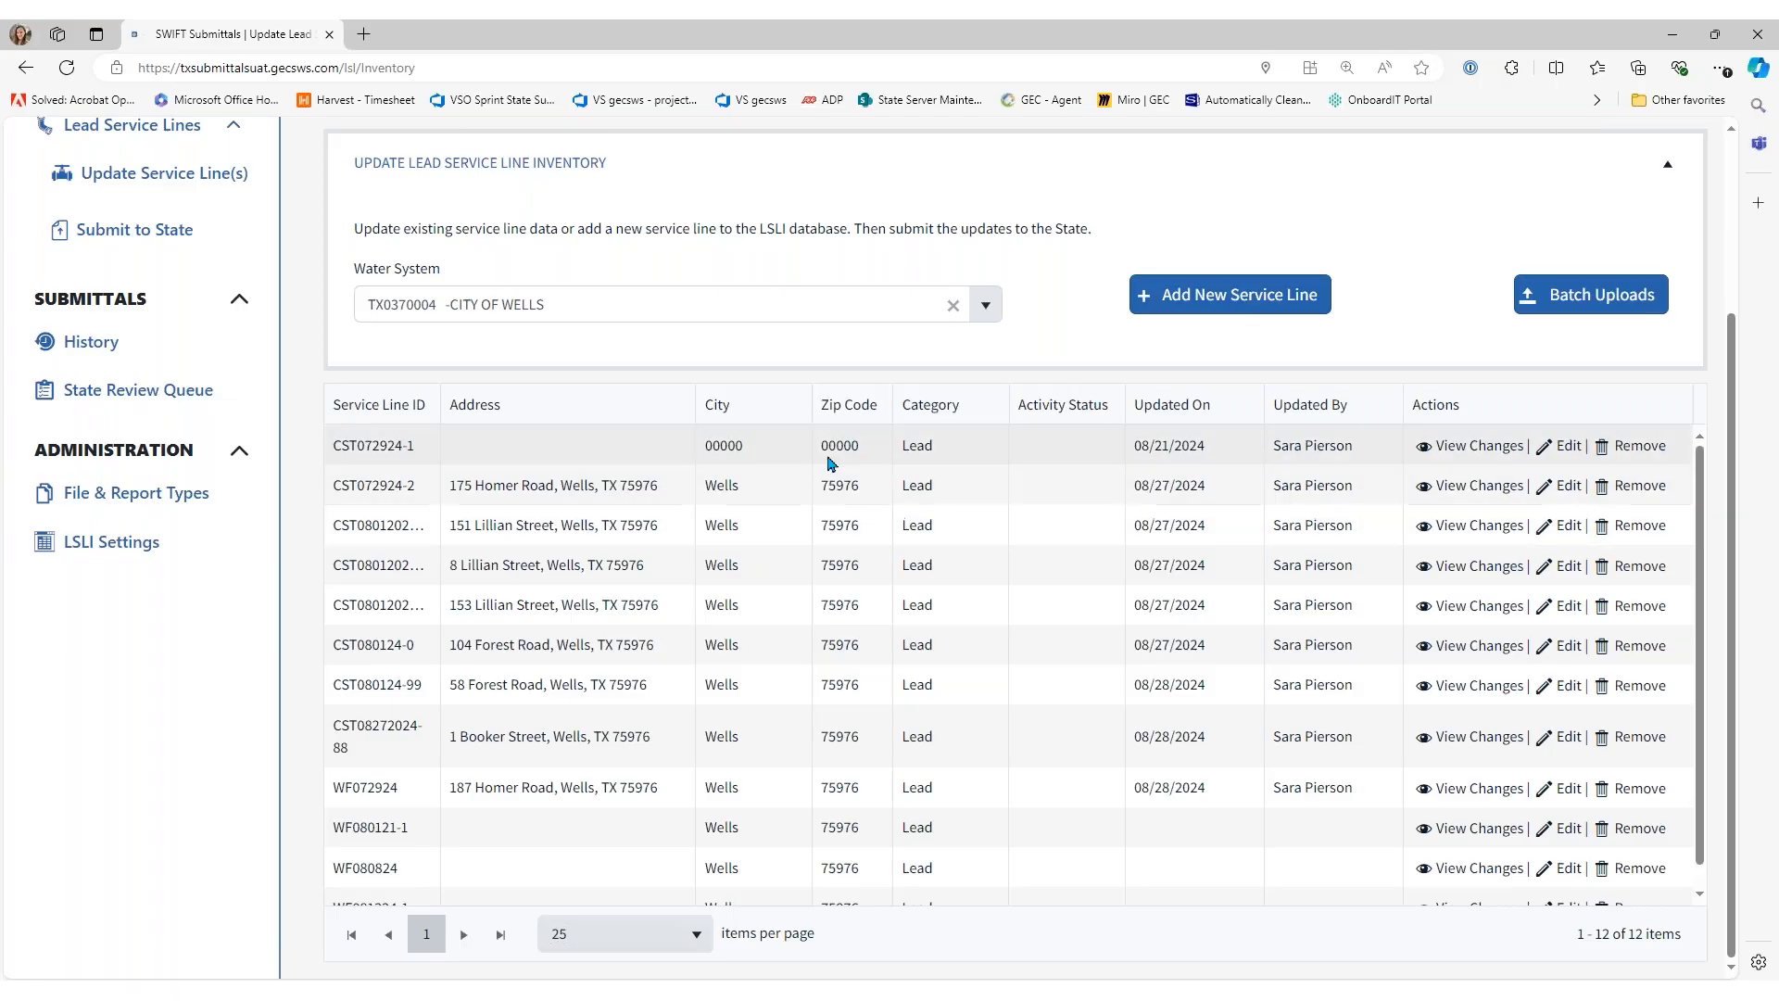
{"action": "scroll", "coordinate": [997, 466], "scroll_direction": "up", "scroll_amount": 2}
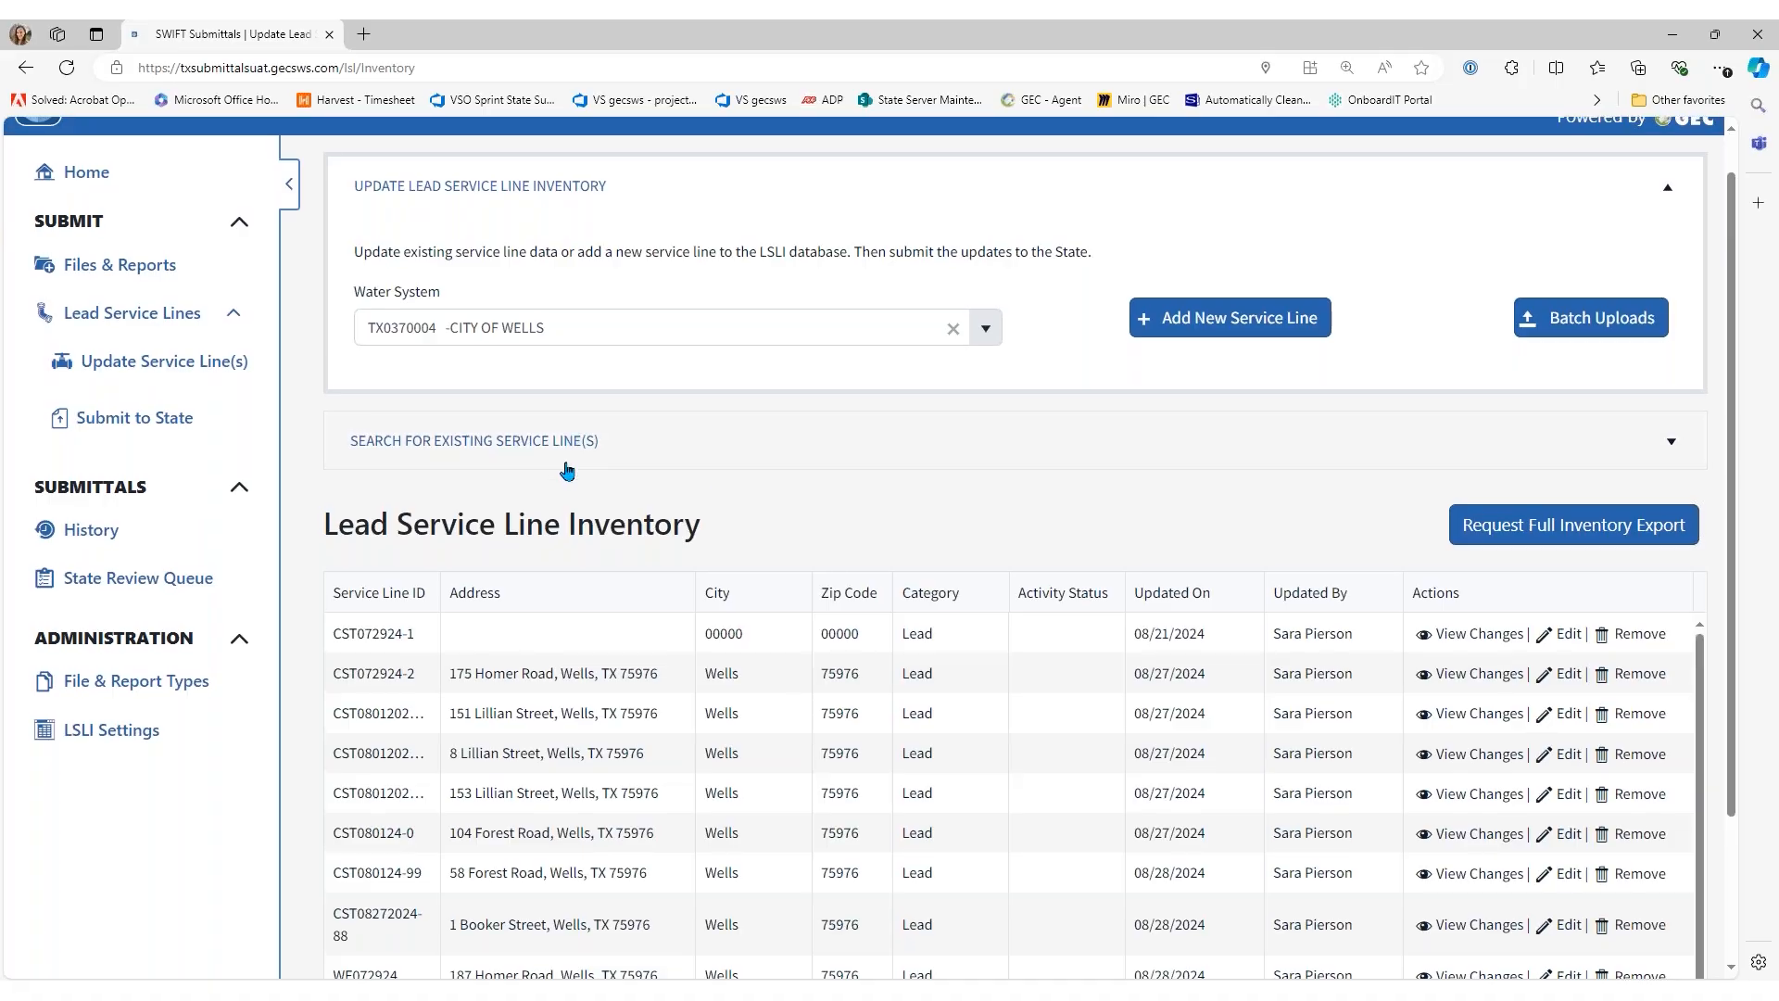
{"action": "scroll", "coordinate": [559, 468], "scroll_direction": "up", "scroll_amount": 1}
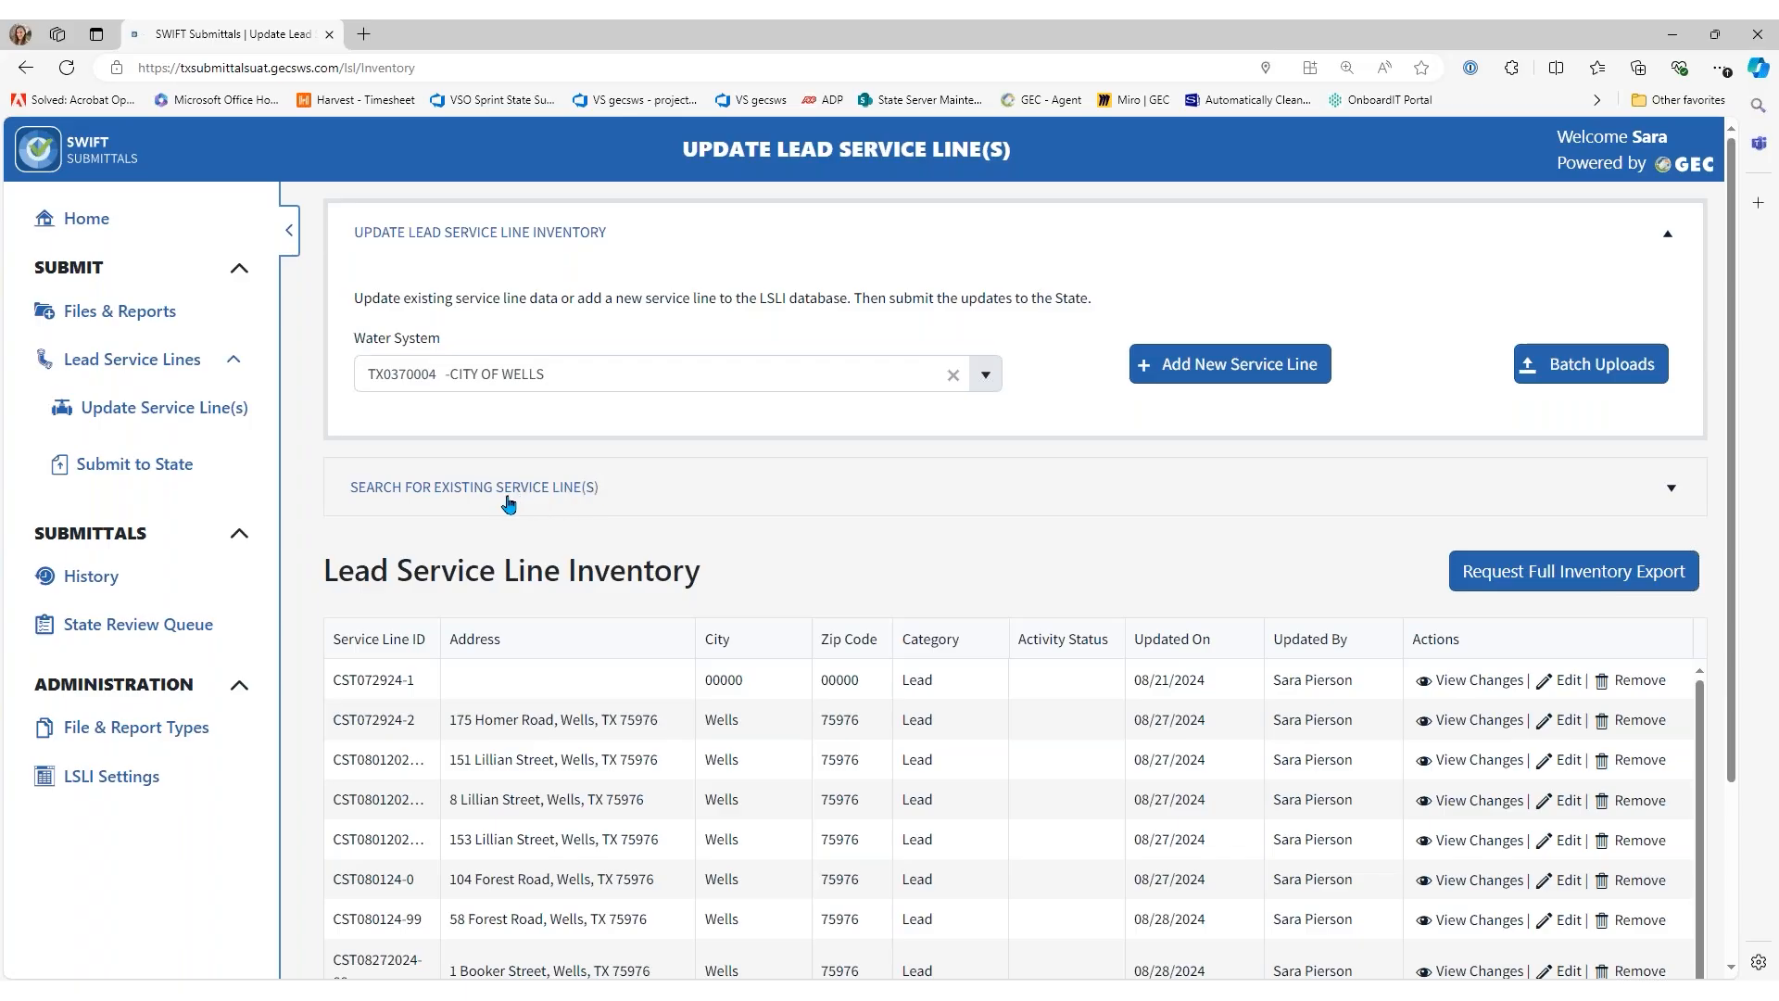
{"action": "left_click", "coordinate": [557, 488]}
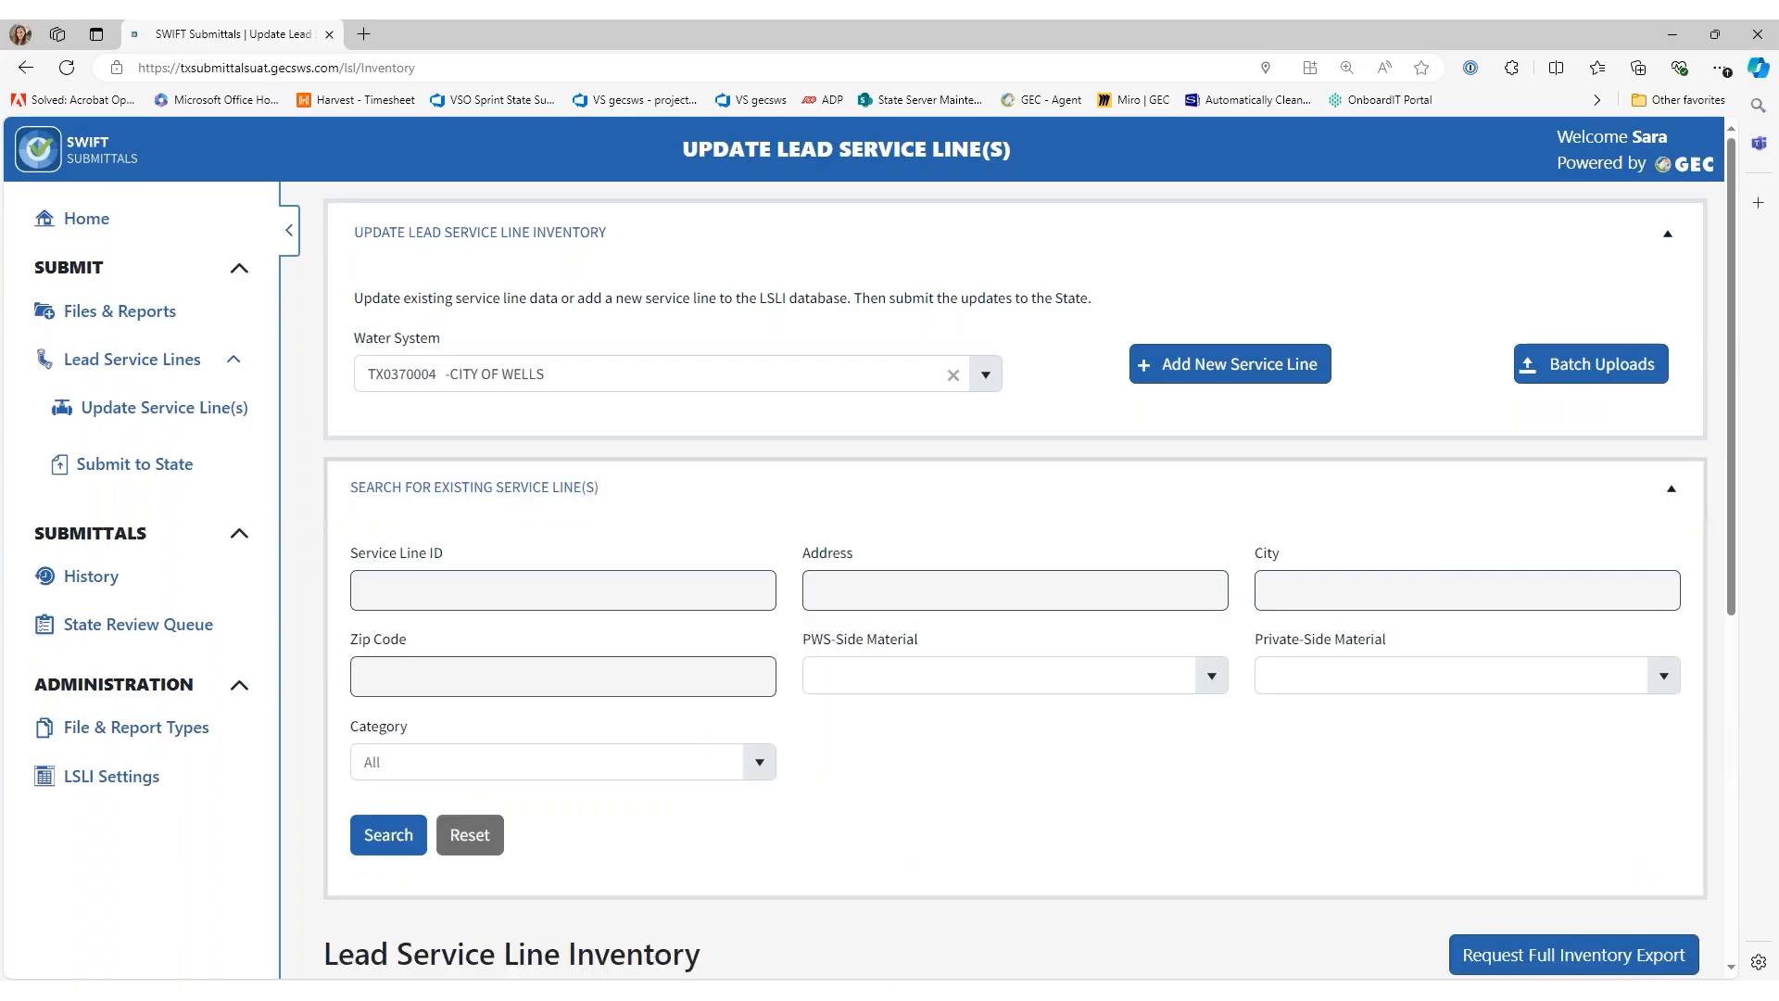
{"action": "left_click", "coordinate": [587, 498]}
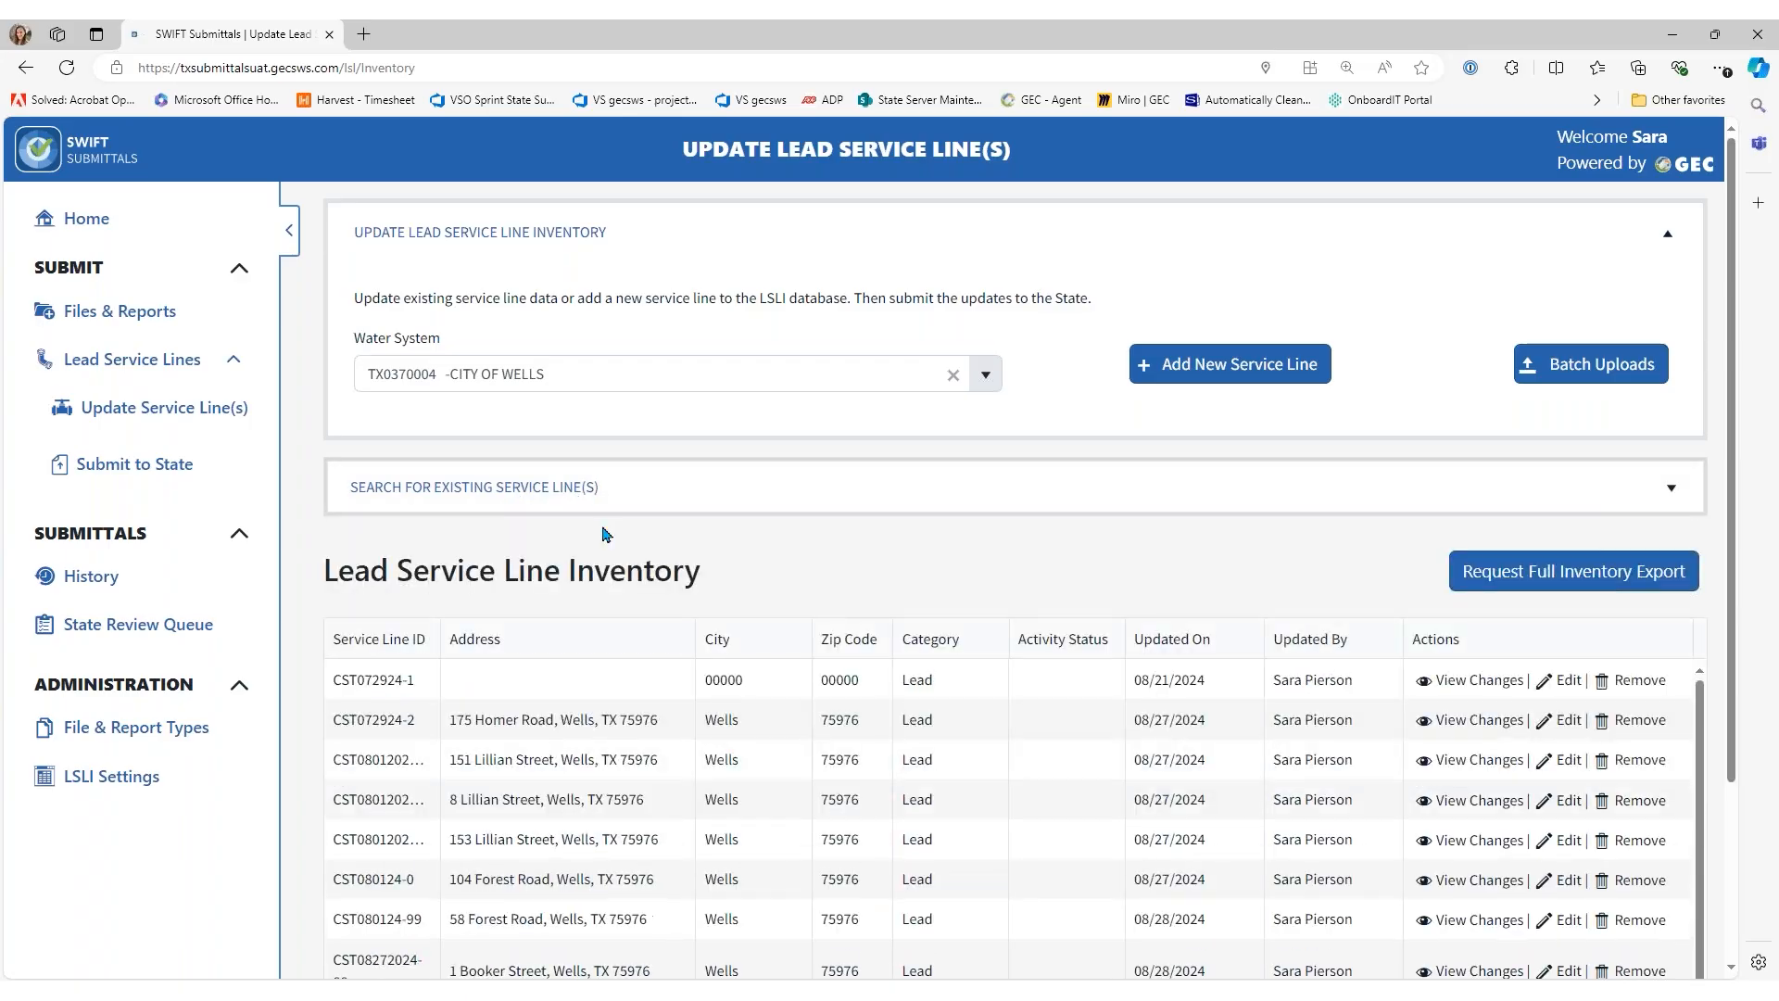
{"action": "left_click", "coordinate": [589, 499]}
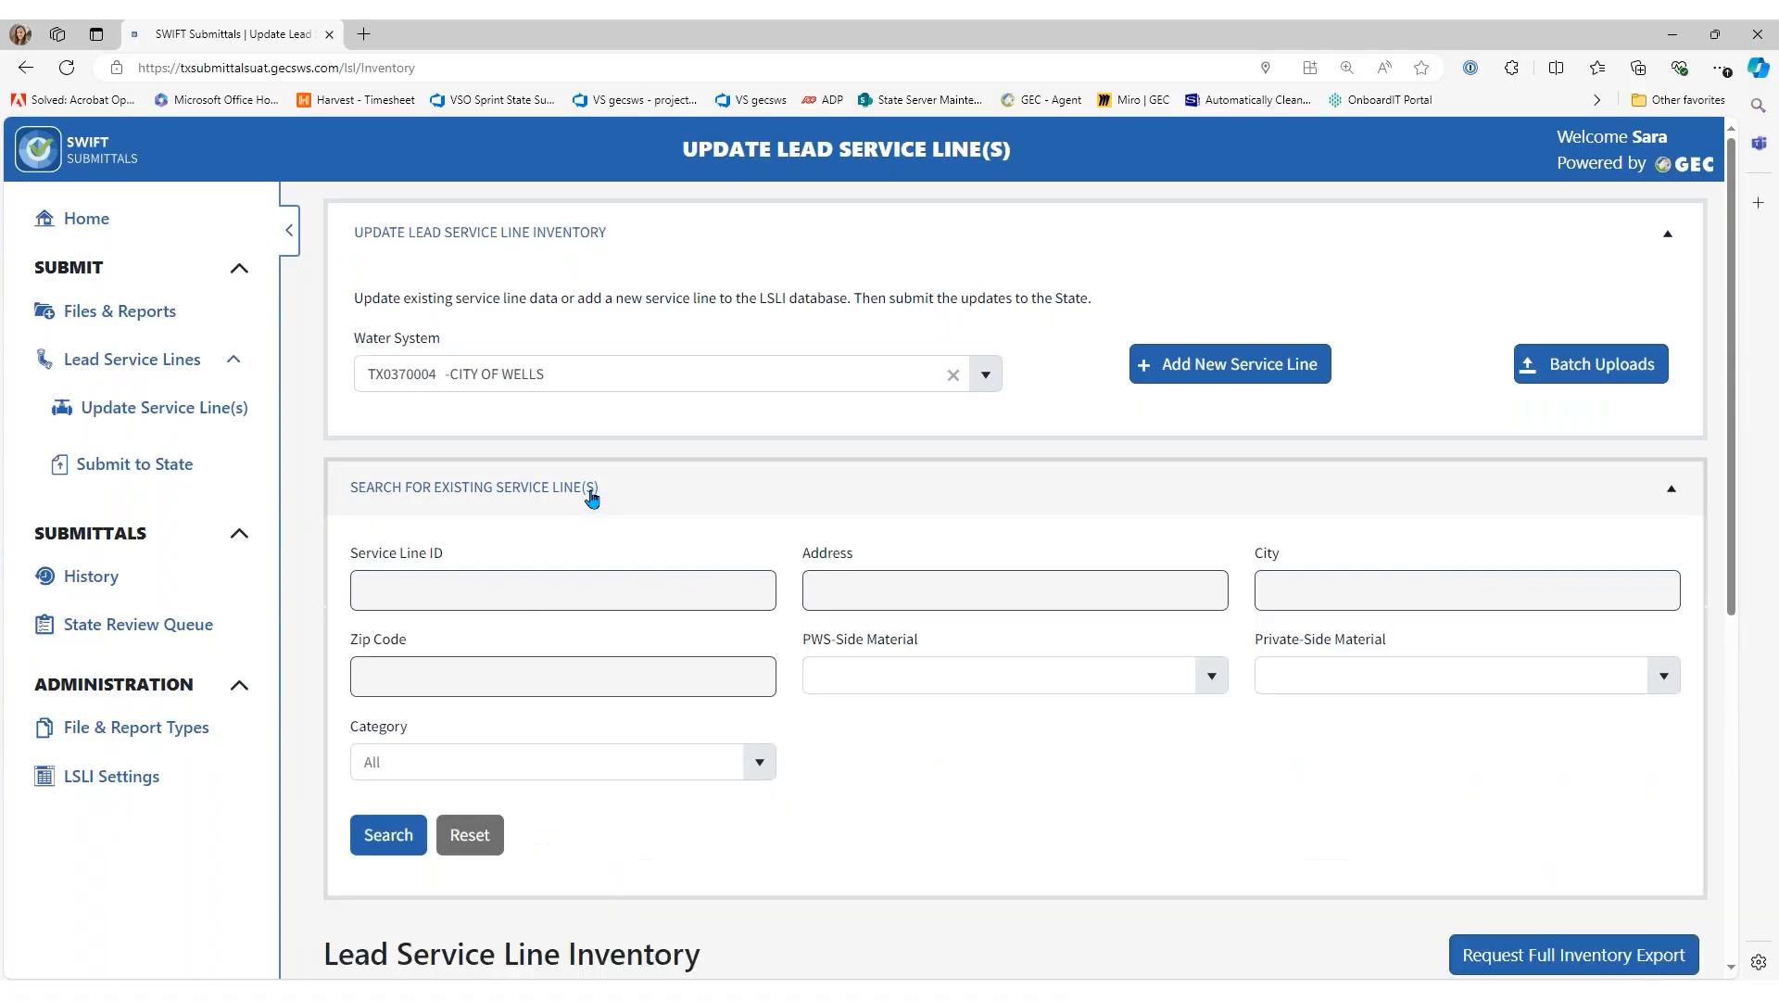
{"action": "left_click", "coordinate": [898, 578]}
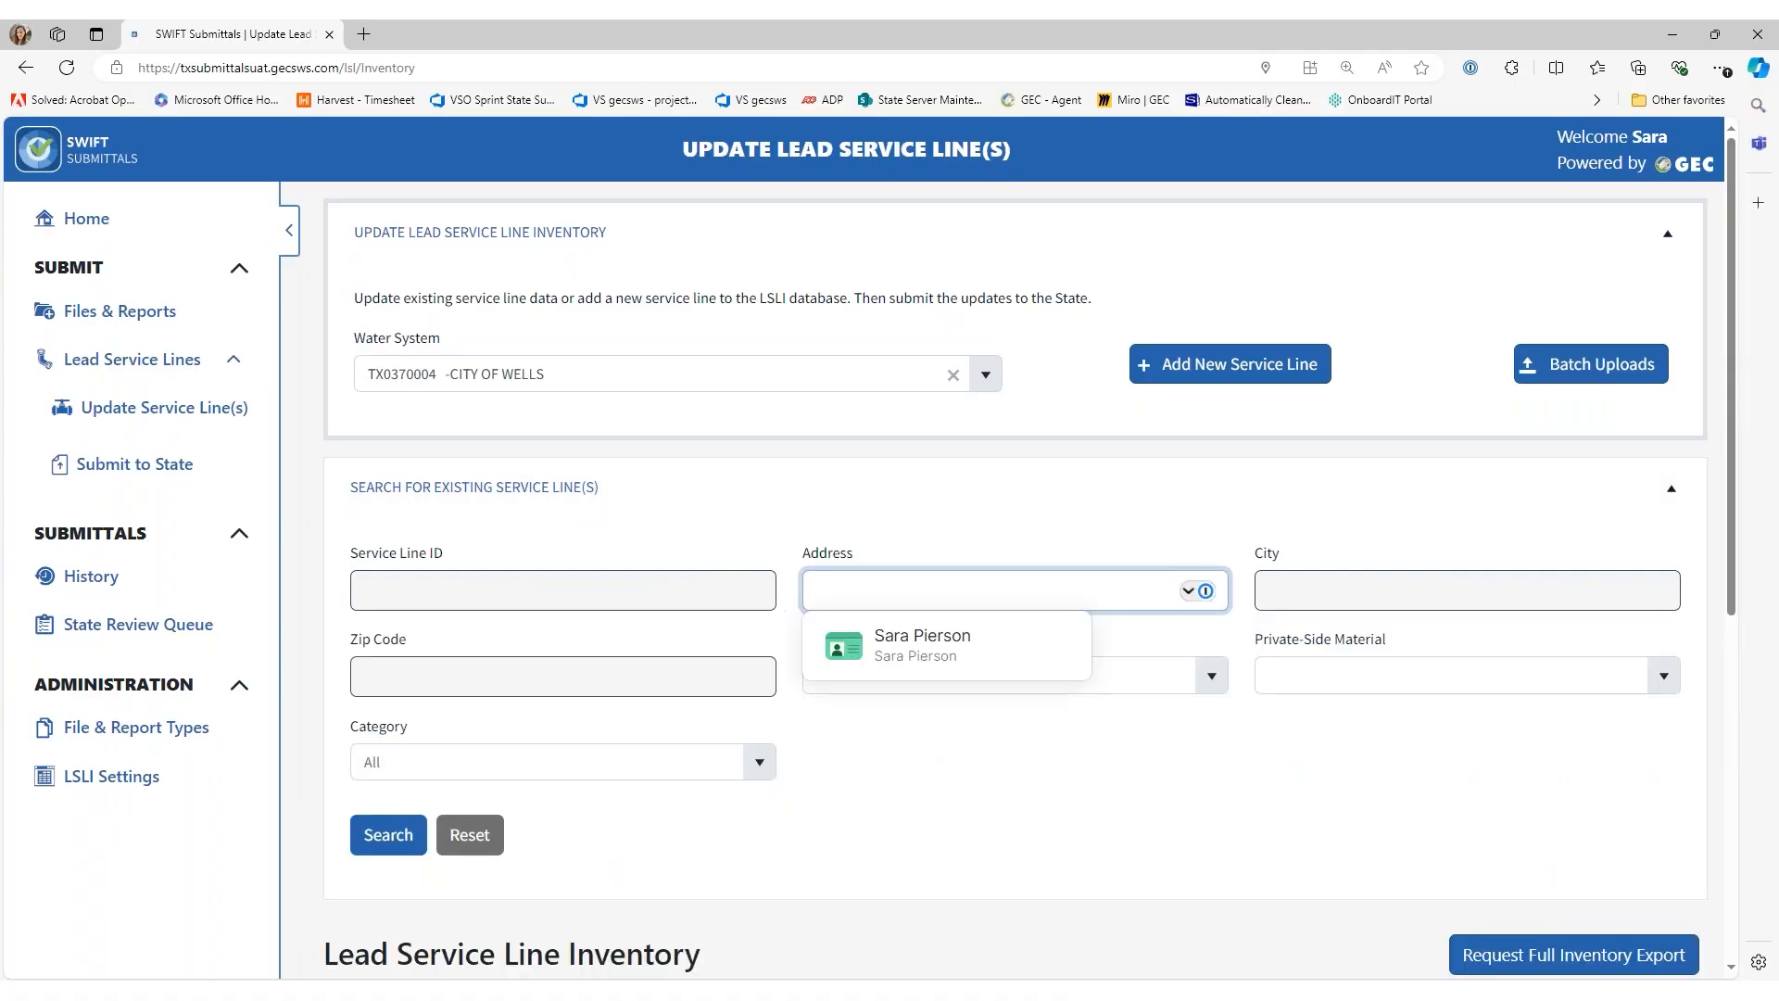
{"action": "type", "text": "homer"}
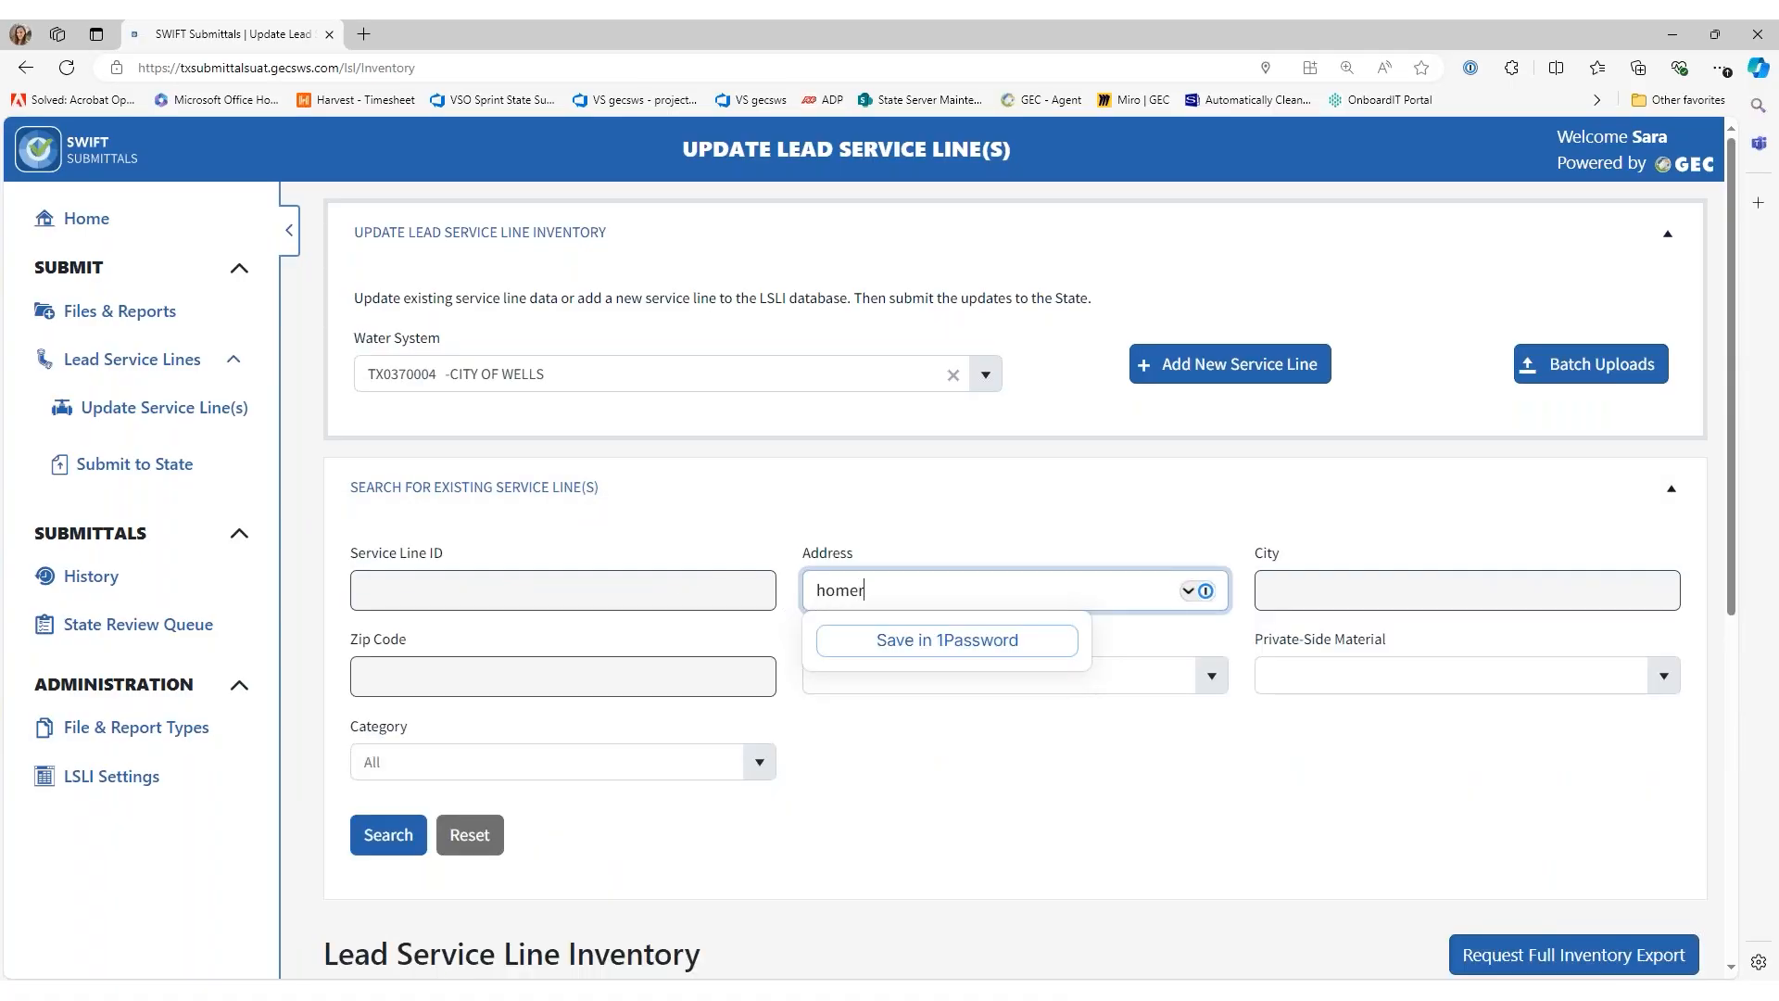
{"action": "left_click", "coordinate": [416, 807]}
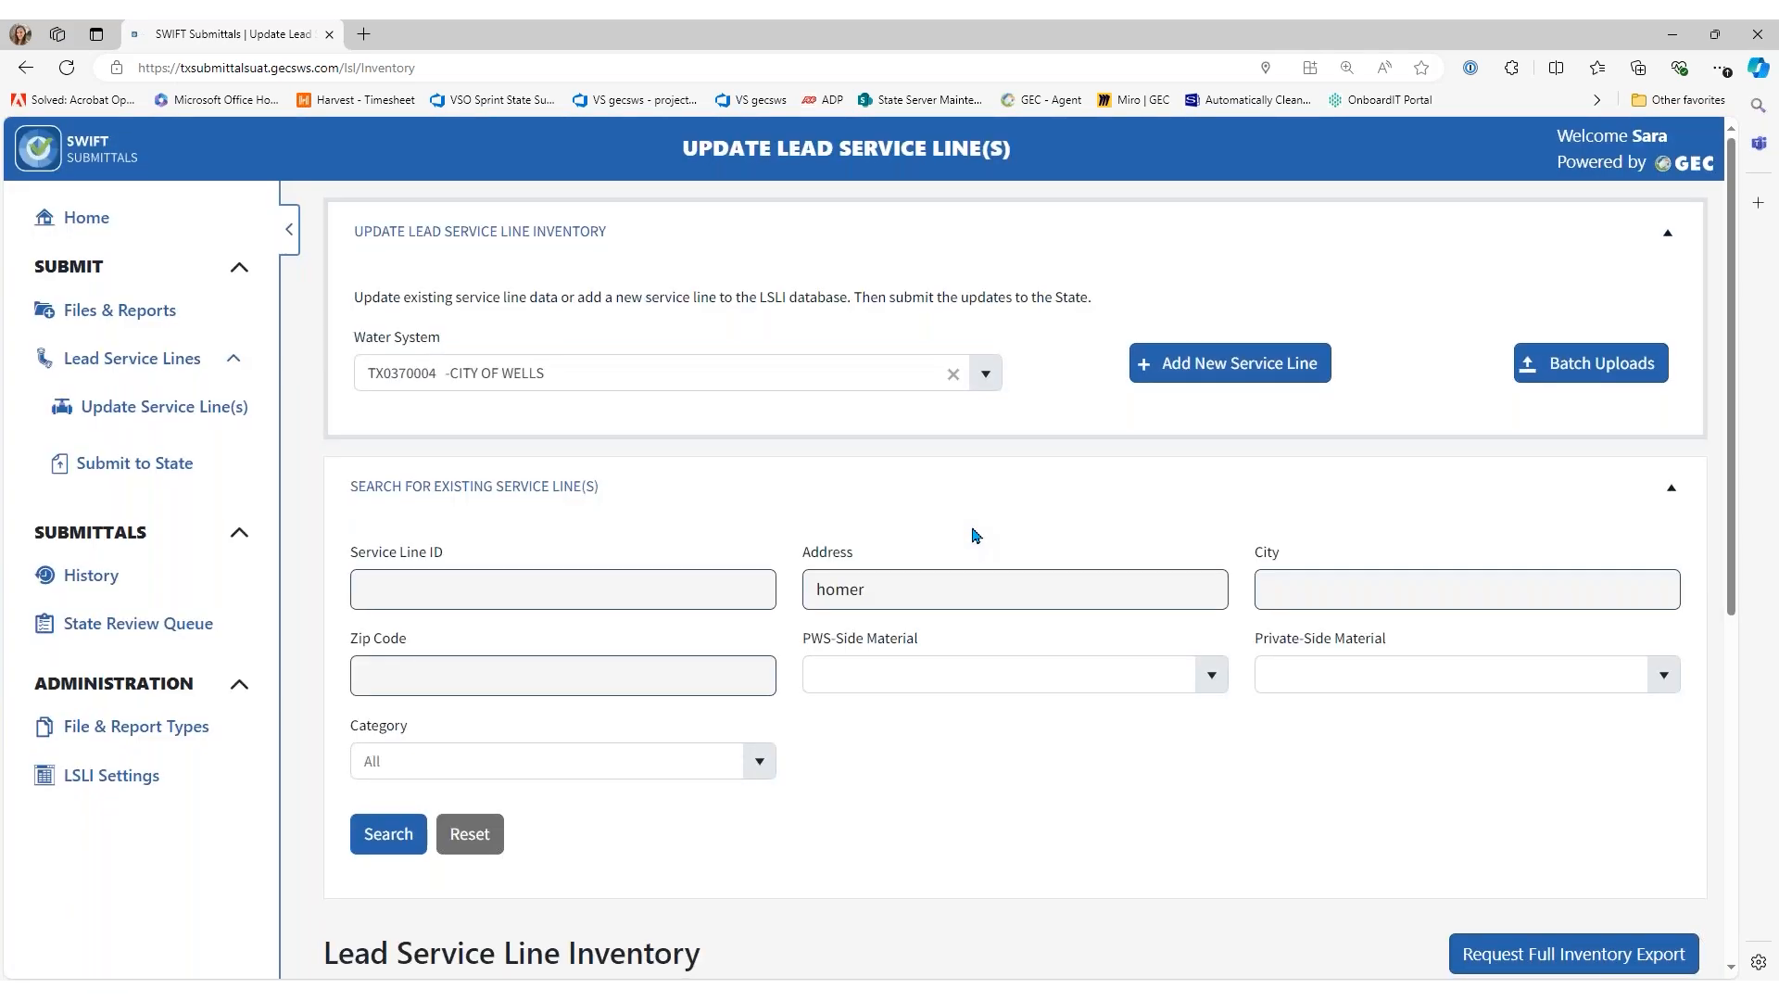
Open service line CST072924-2 from the search results for editing and read the form's instructions, including the required-fields note
{"action": "scroll", "coordinate": [973, 533], "scroll_direction": "down", "scroll_amount": 3}
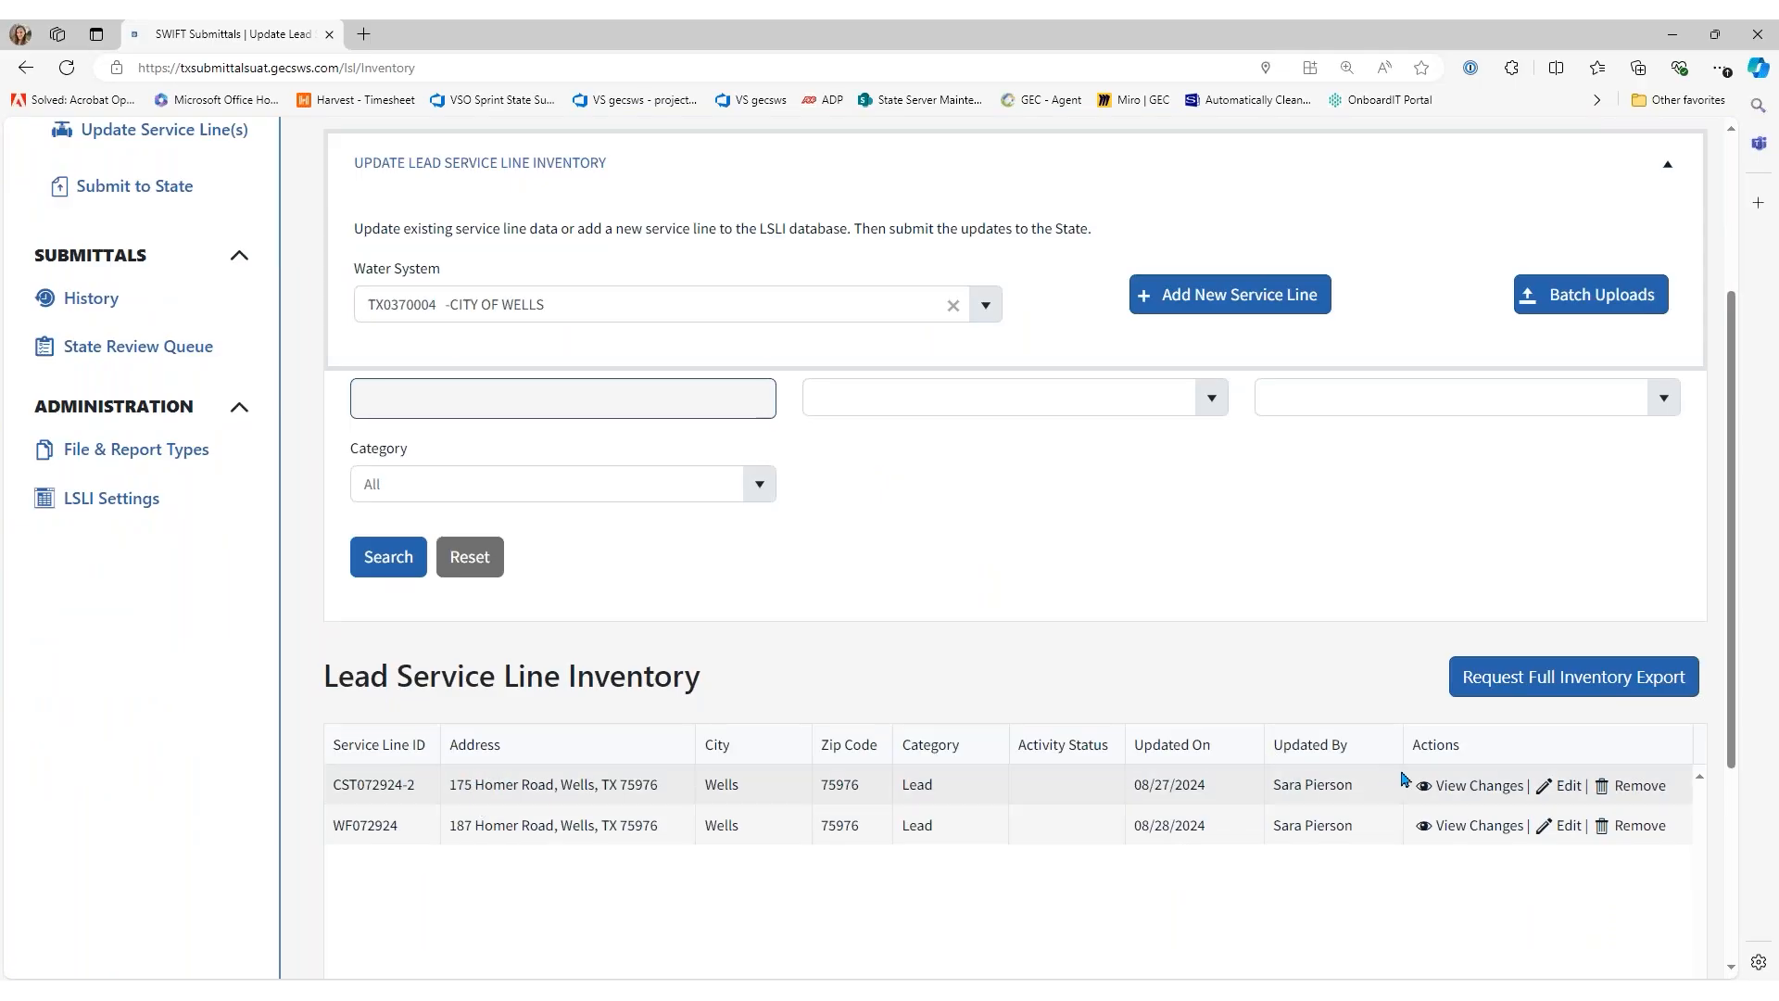
{"action": "left_click", "coordinate": [1566, 795]}
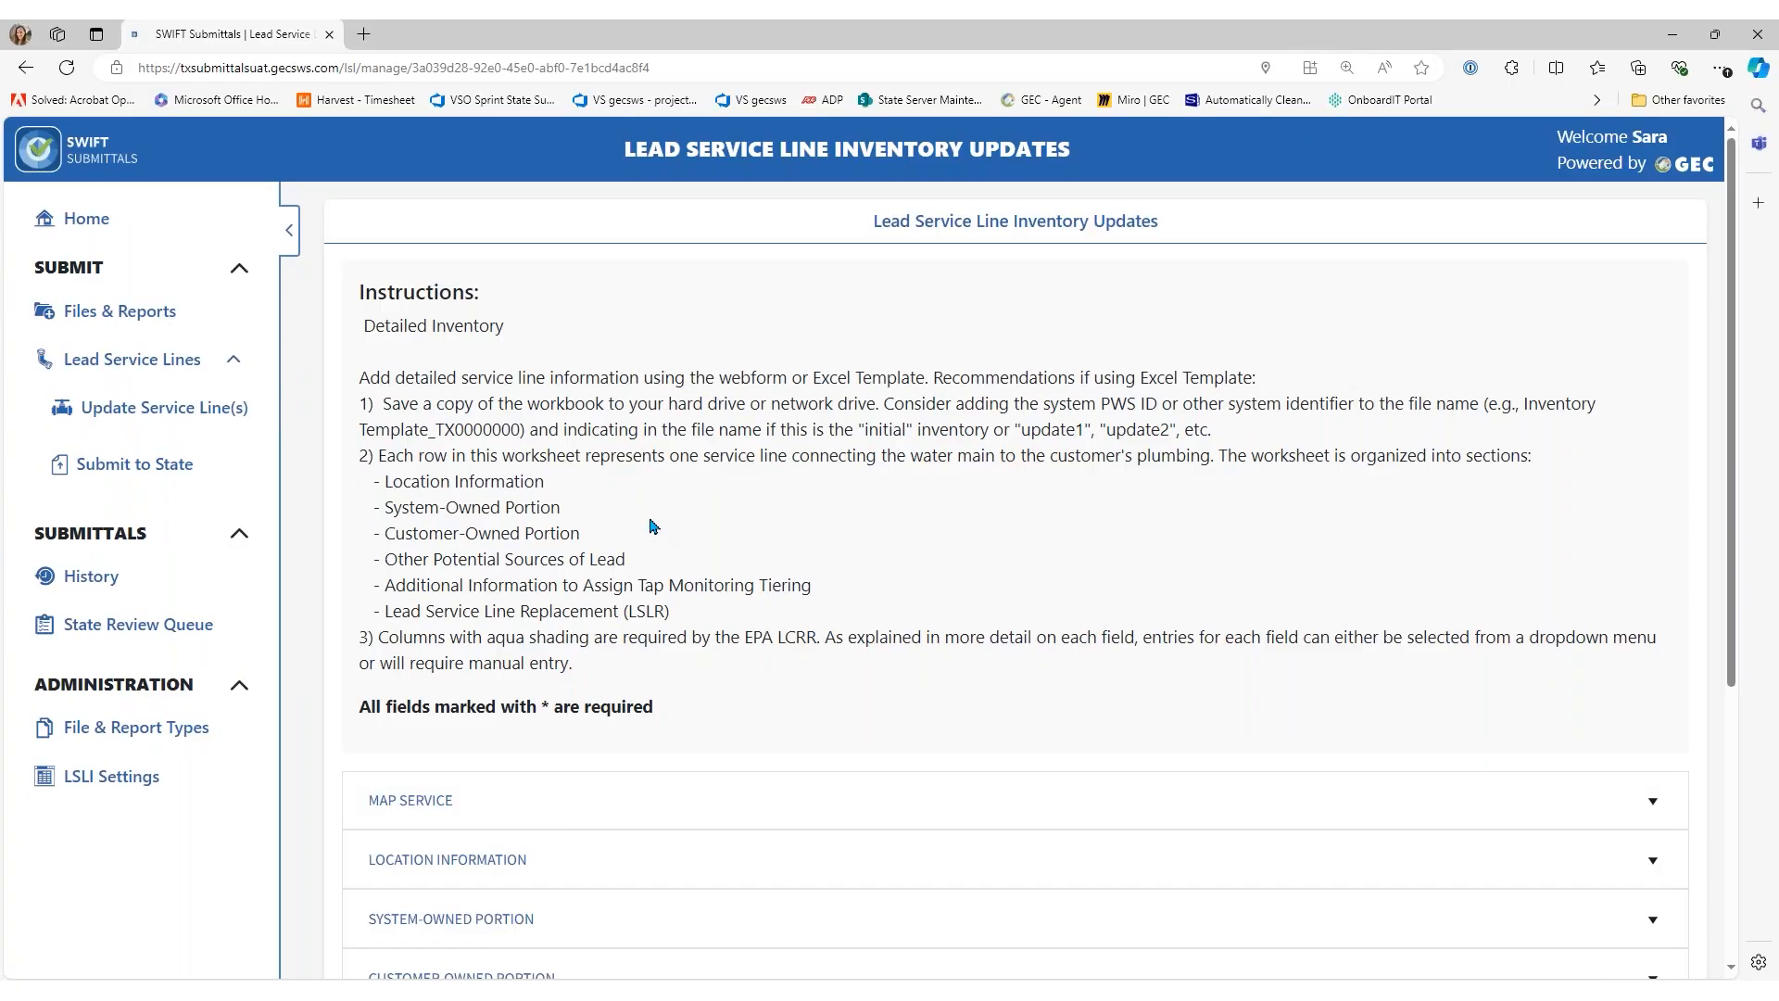
{"action": "scroll", "coordinate": [587, 675], "scroll_direction": "down", "scroll_amount": 2}
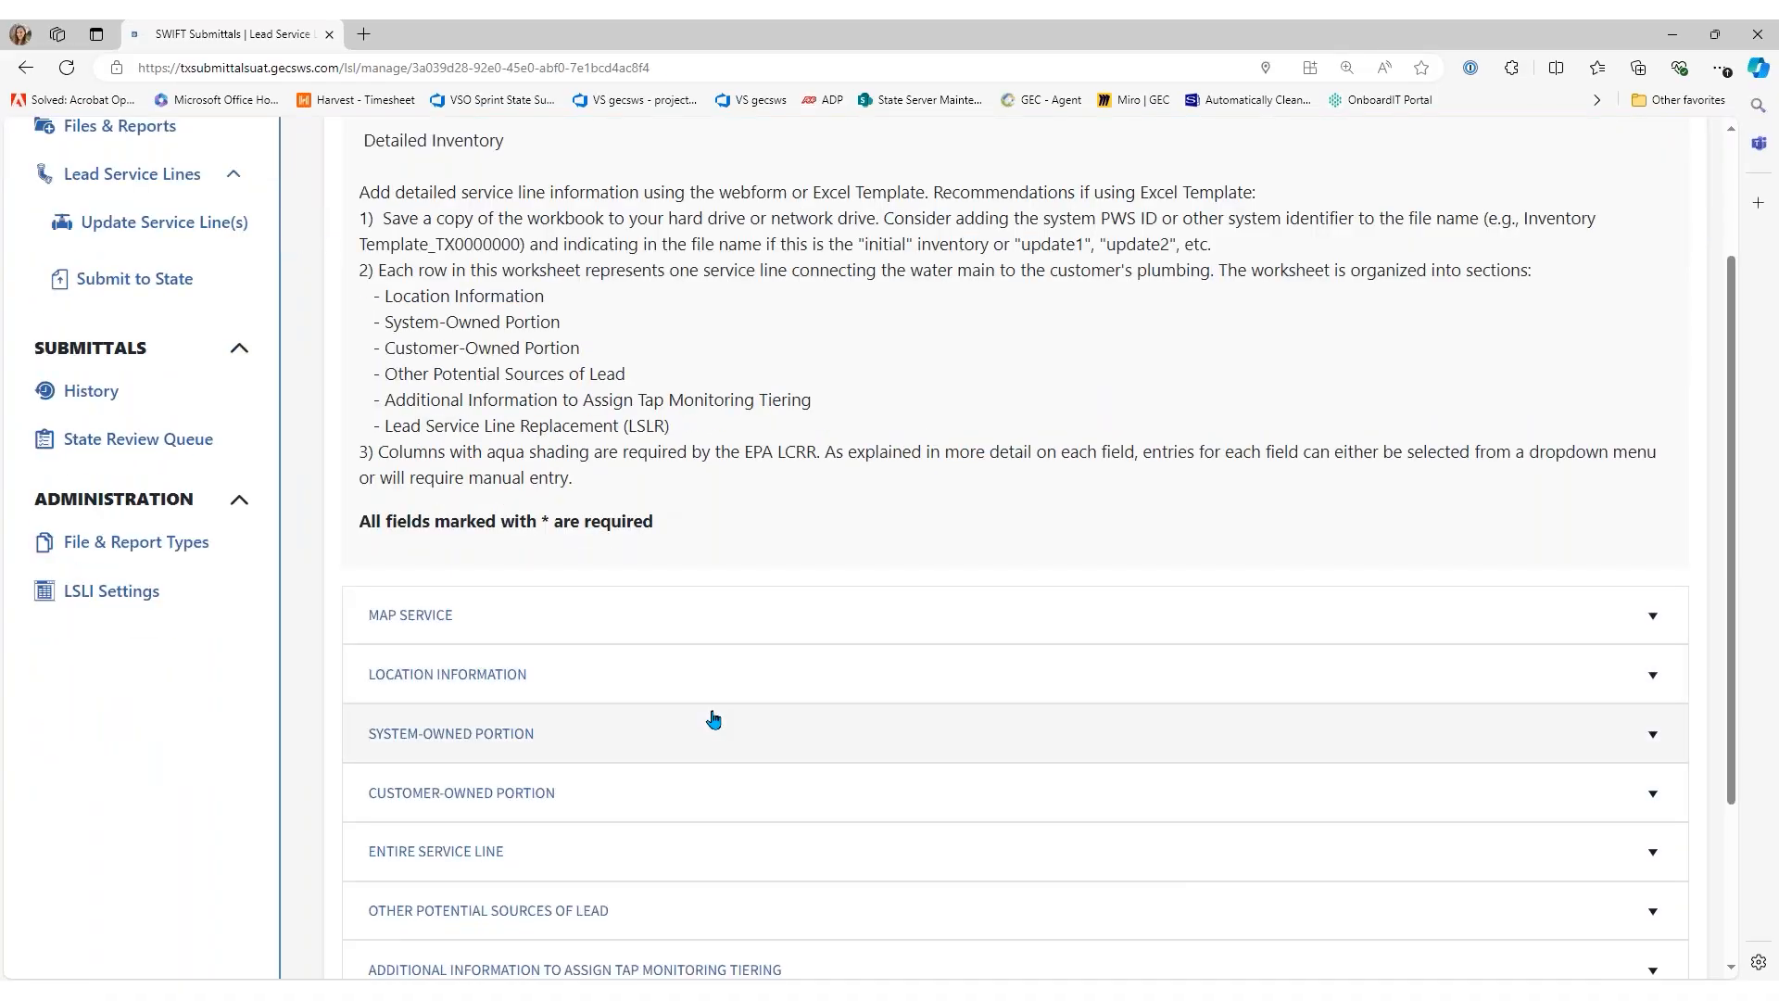
{"action": "scroll", "coordinate": [714, 720], "scroll_direction": "up", "scroll_amount": 1}
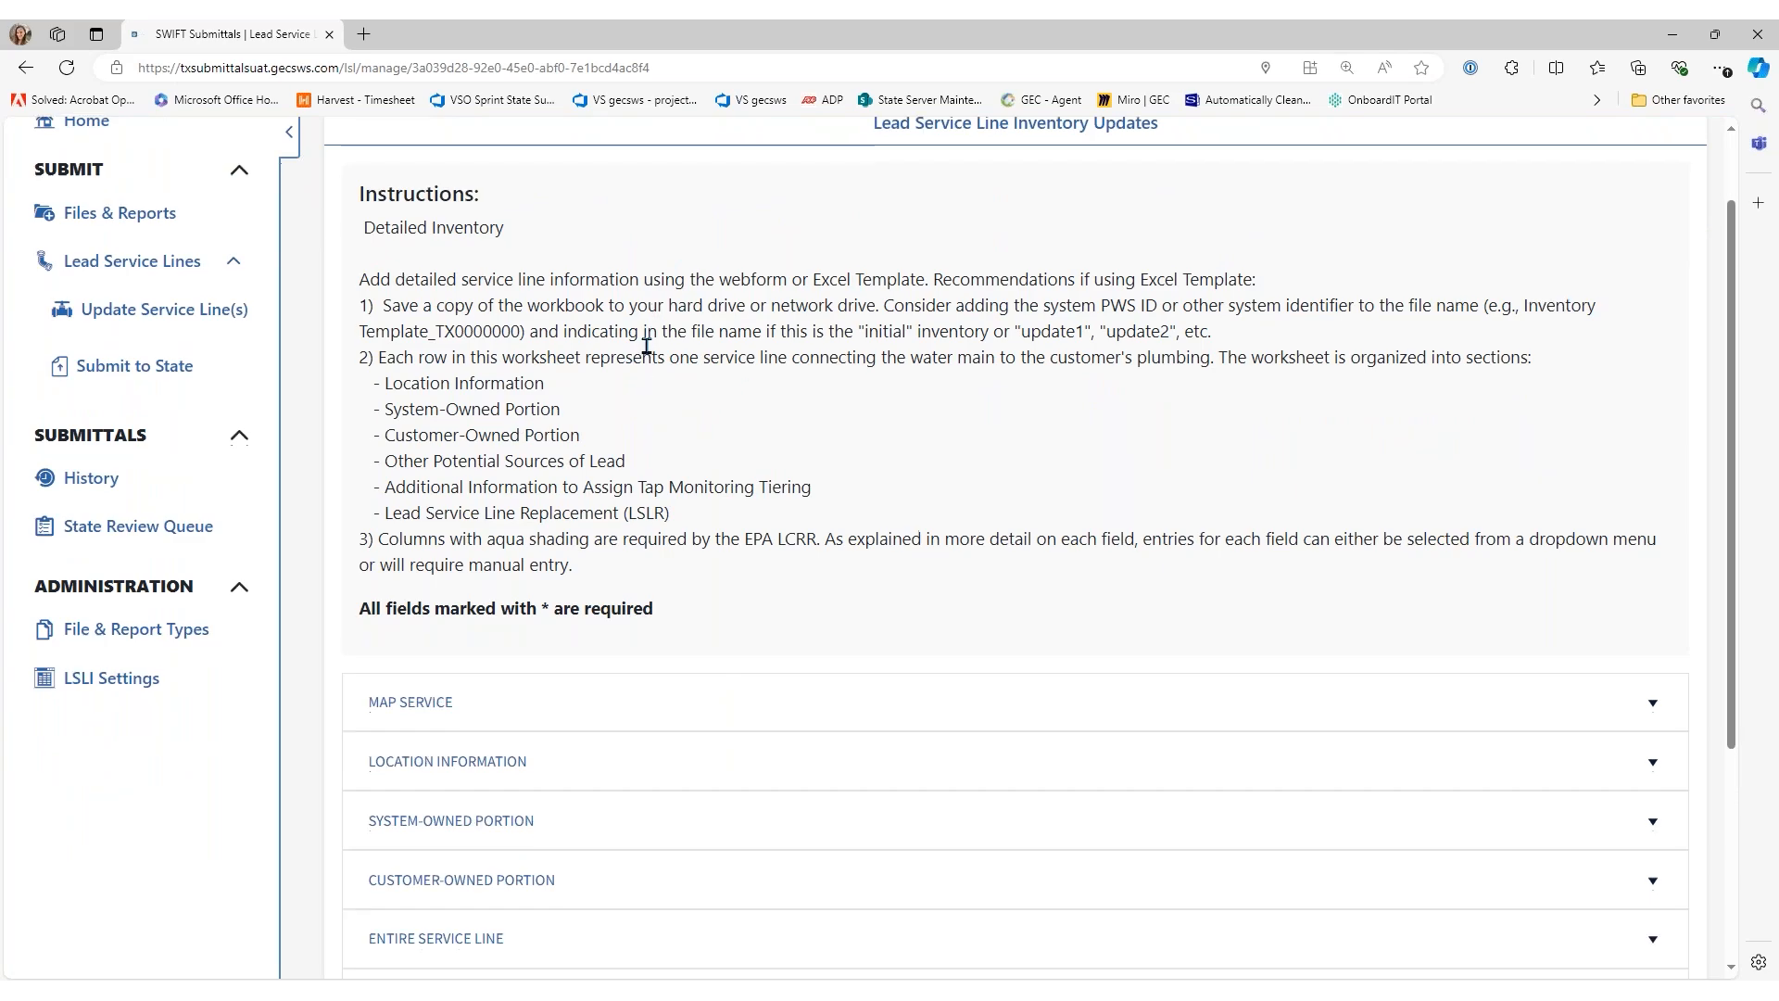
{"action": "scroll", "coordinate": [647, 345], "scroll_direction": "down", "scroll_amount": 2}
{"action": "scroll", "coordinate": [668, 290], "scroll_direction": "down", "scroll_amount": 2}
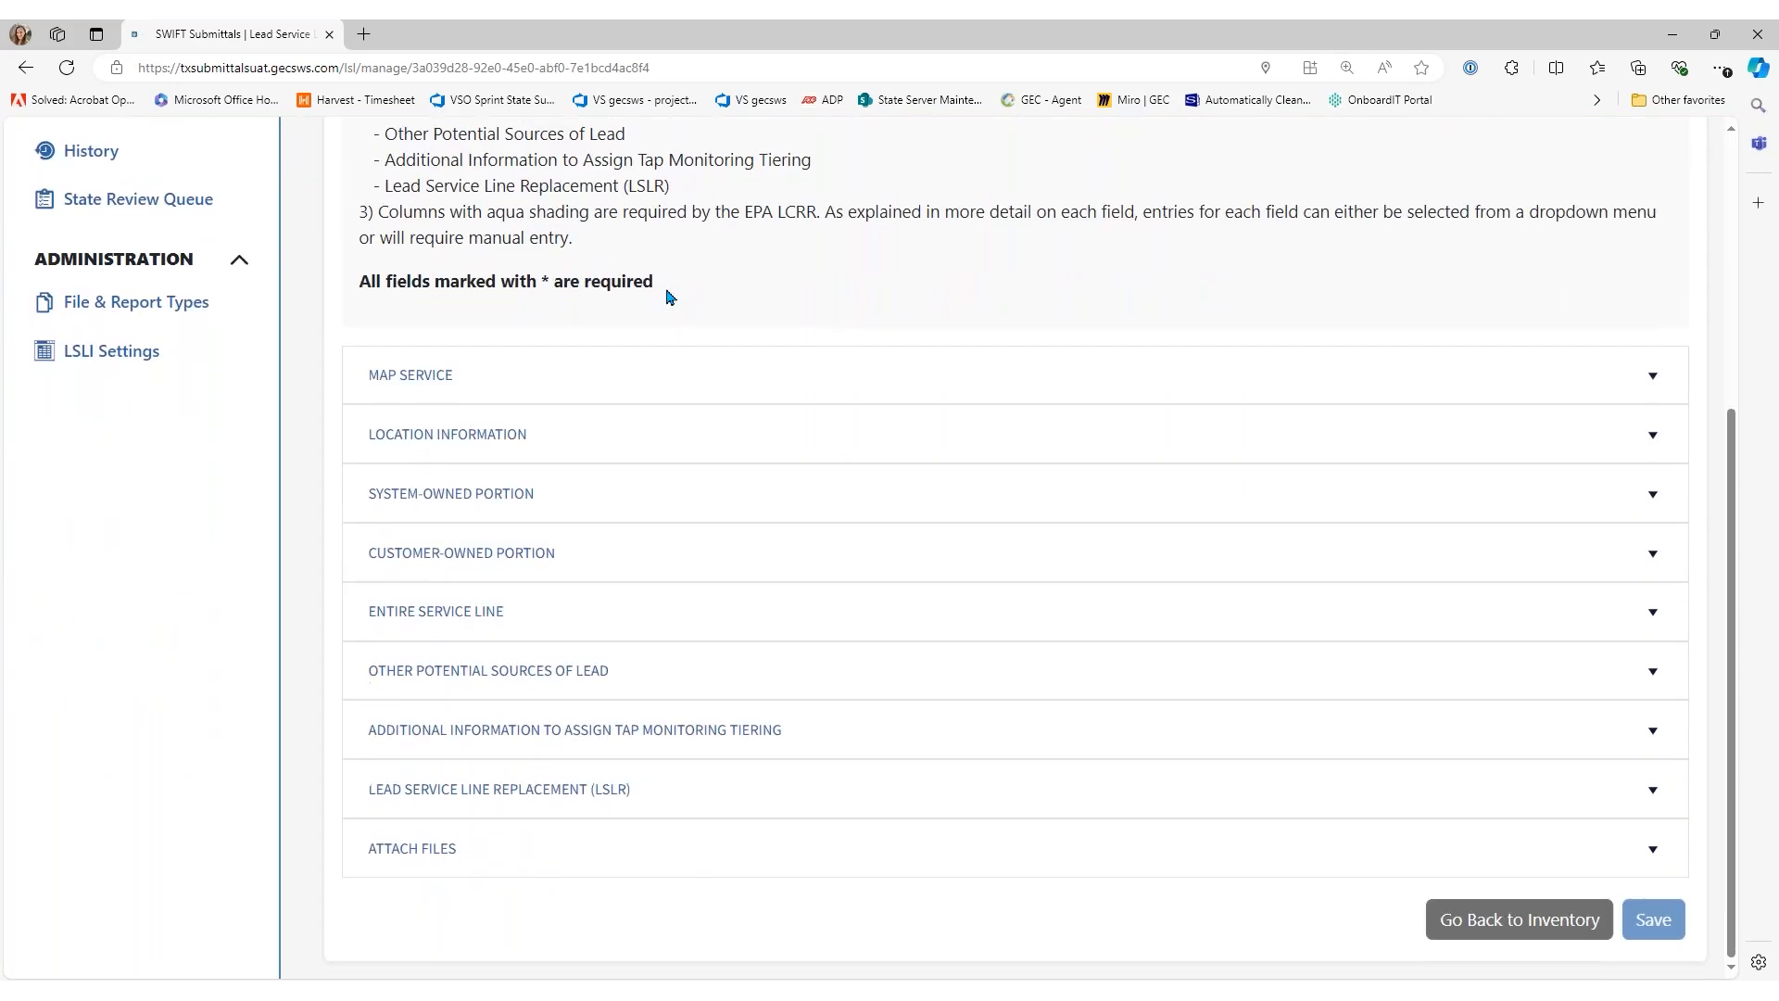
{"action": "left_click_drag", "start_coordinate": [656, 290], "coordinate": [359, 283]}
{"action": "left_click", "coordinate": [675, 293]}
Expand the System-Owned Portion section of the service line form
{"action": "left_click", "coordinate": [419, 498]}
{"action": "scroll", "coordinate": [512, 435], "scroll_direction": "down", "scroll_amount": 1}
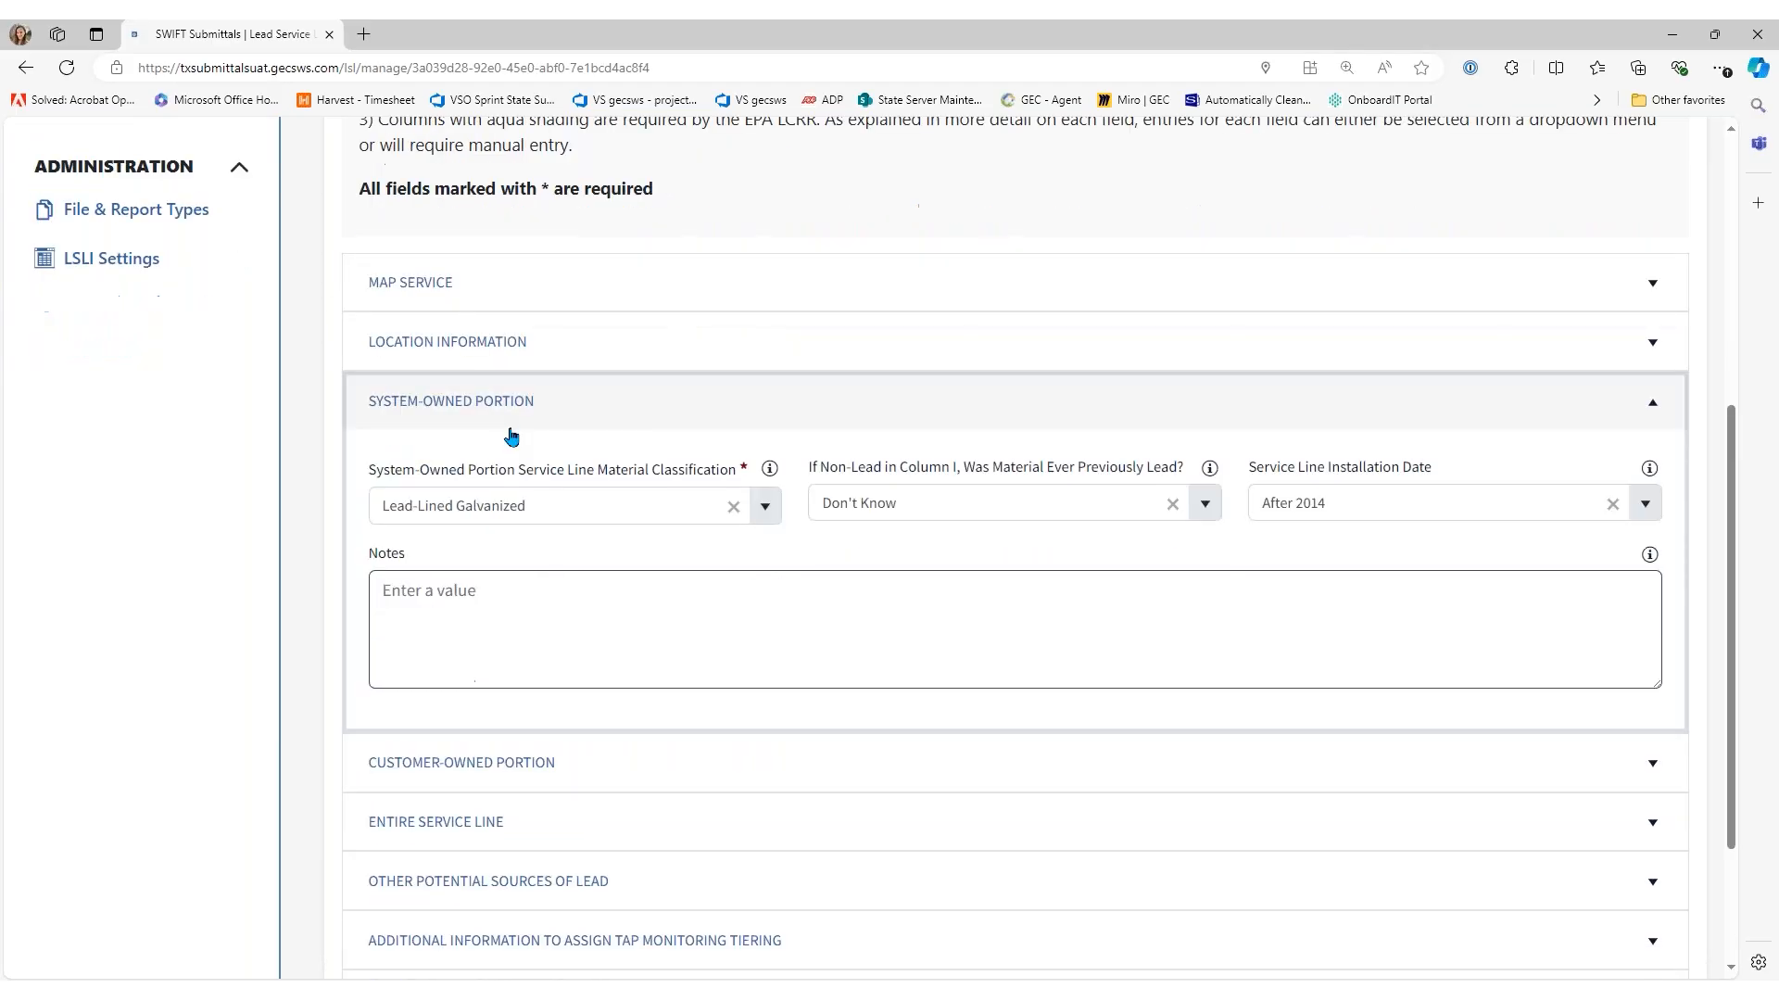
{"action": "scroll", "coordinate": [513, 434], "scroll_direction": "down", "scroll_amount": 1}
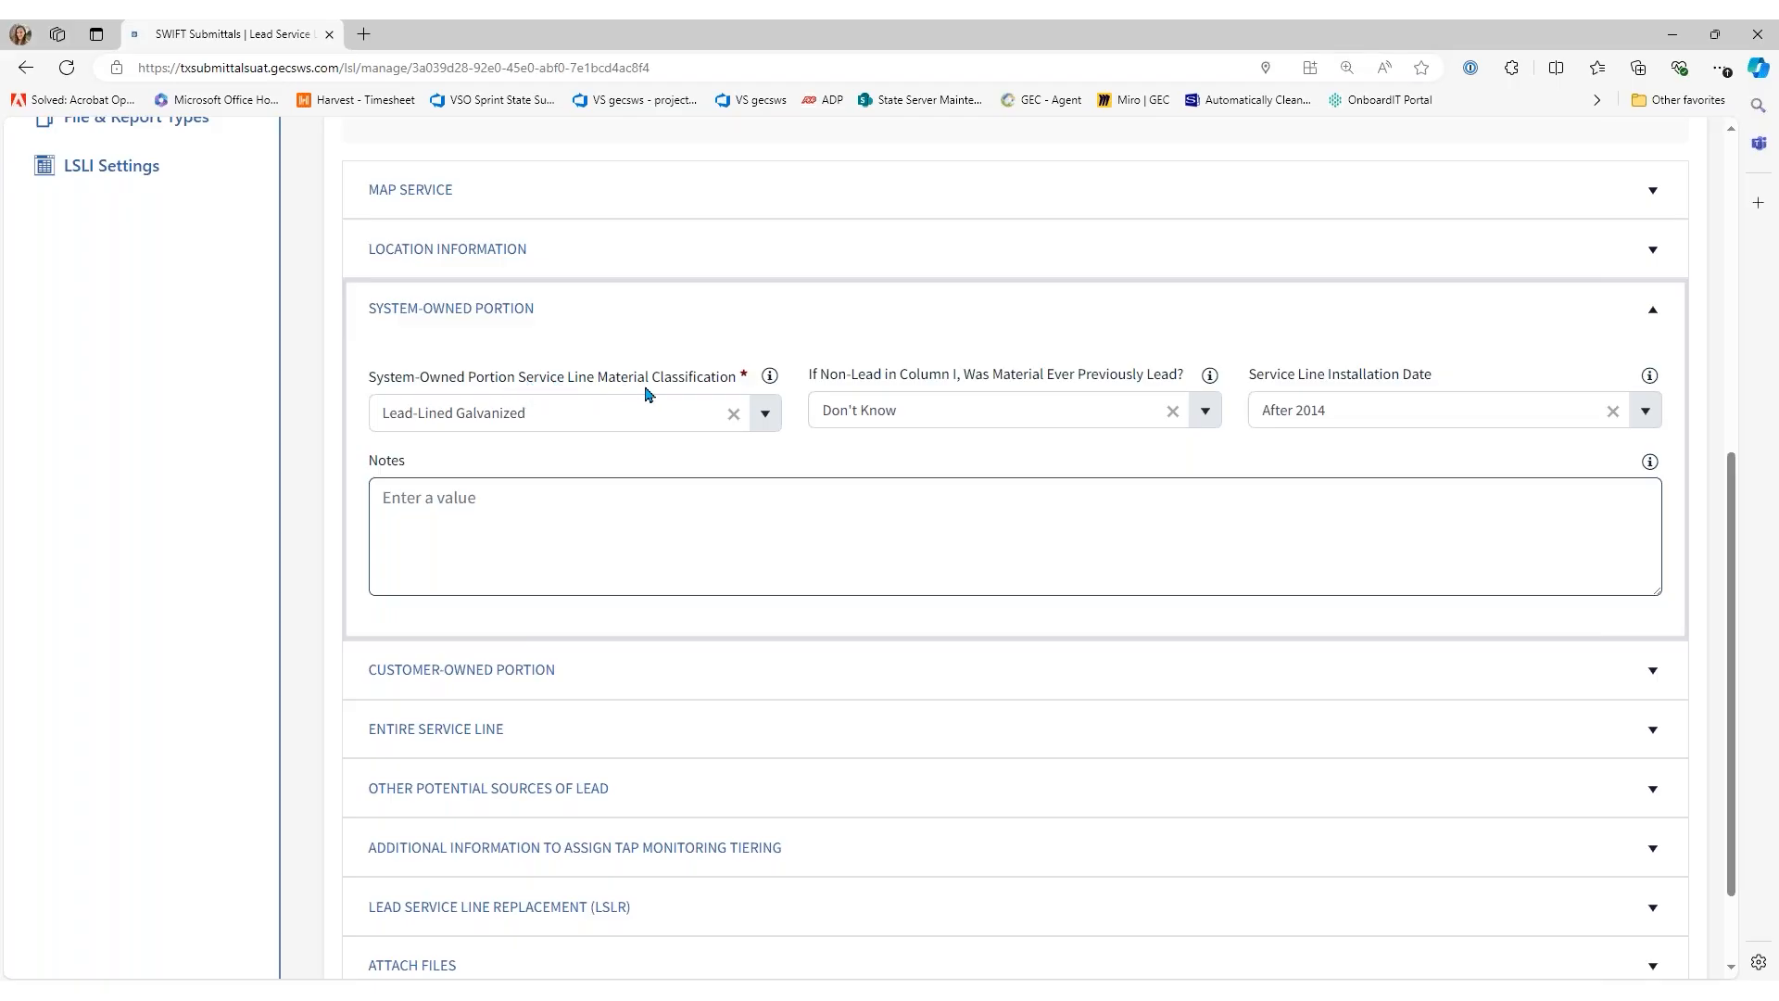
Clear the System-Owned Portion Service Line Material Classification and set it to Lead
{"action": "left_click", "coordinate": [733, 415]}
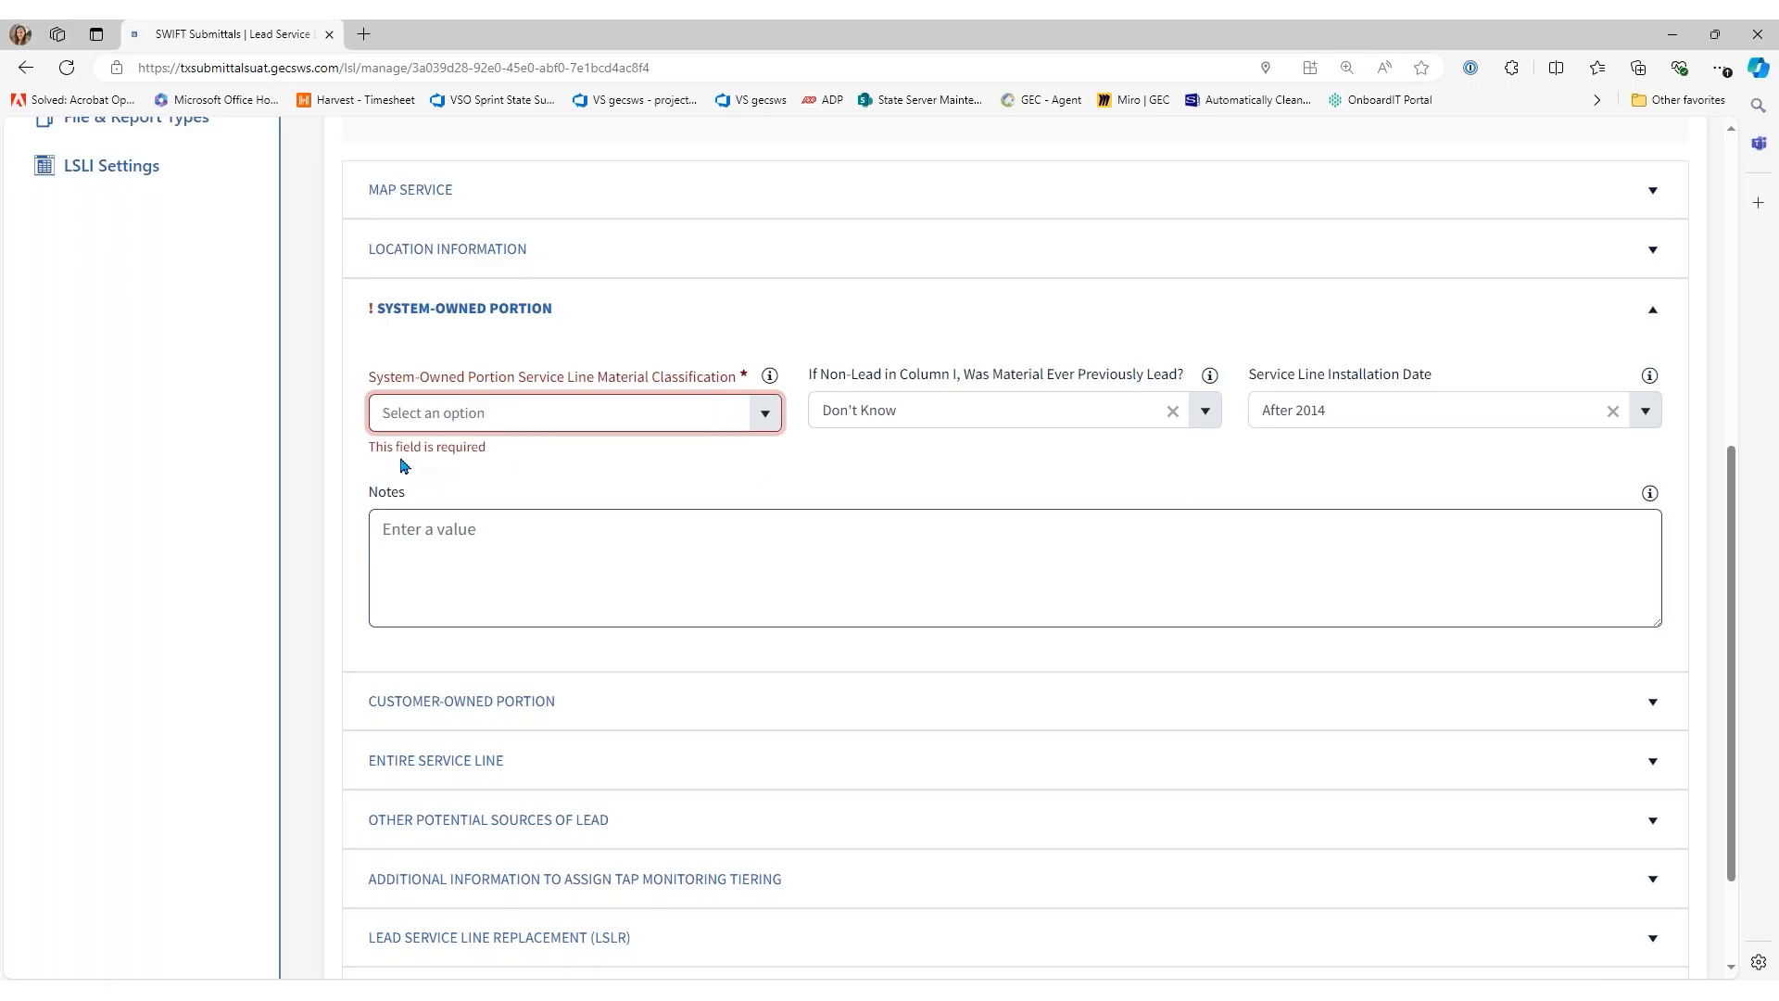
{"action": "left_click", "coordinate": [758, 416]}
{"action": "left_click", "coordinate": [485, 457]}
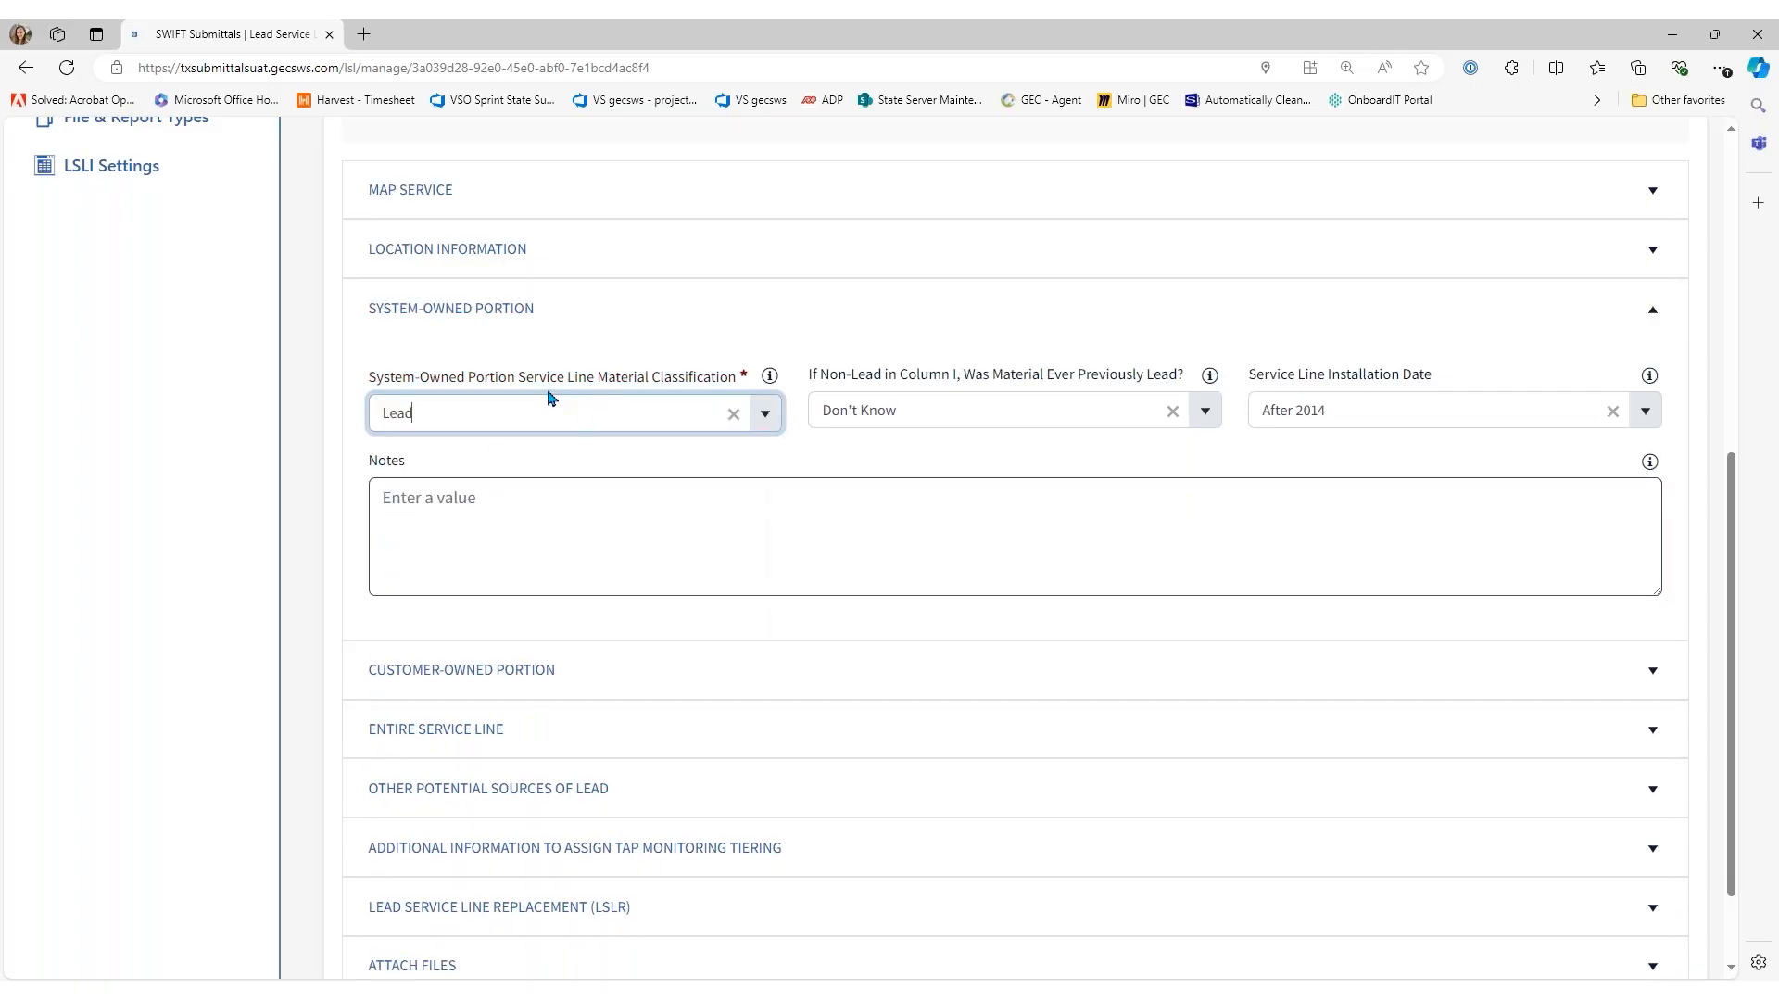
Empty the required System-Owned Portion Service Line Material Classification and try to save the form without it
{"action": "left_click", "coordinate": [733, 415]}
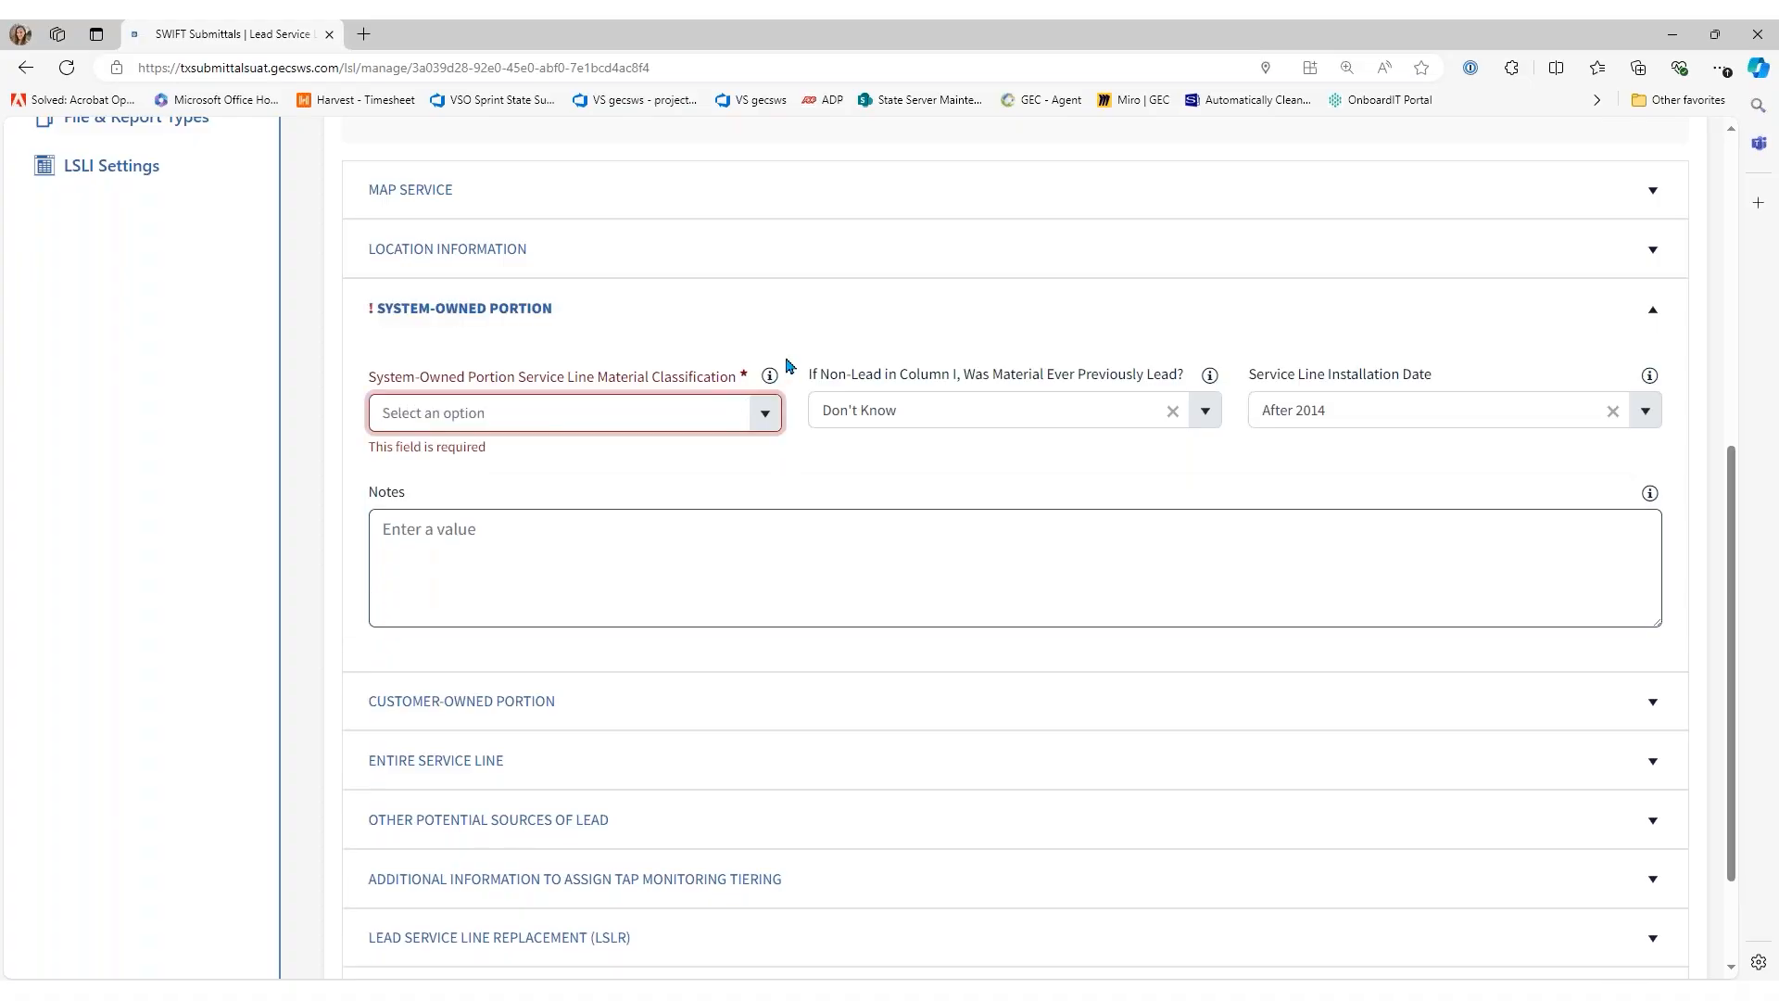
{"action": "scroll", "coordinate": [964, 417], "scroll_direction": "down", "scroll_amount": 2}
{"action": "left_click", "coordinate": [1655, 921]}
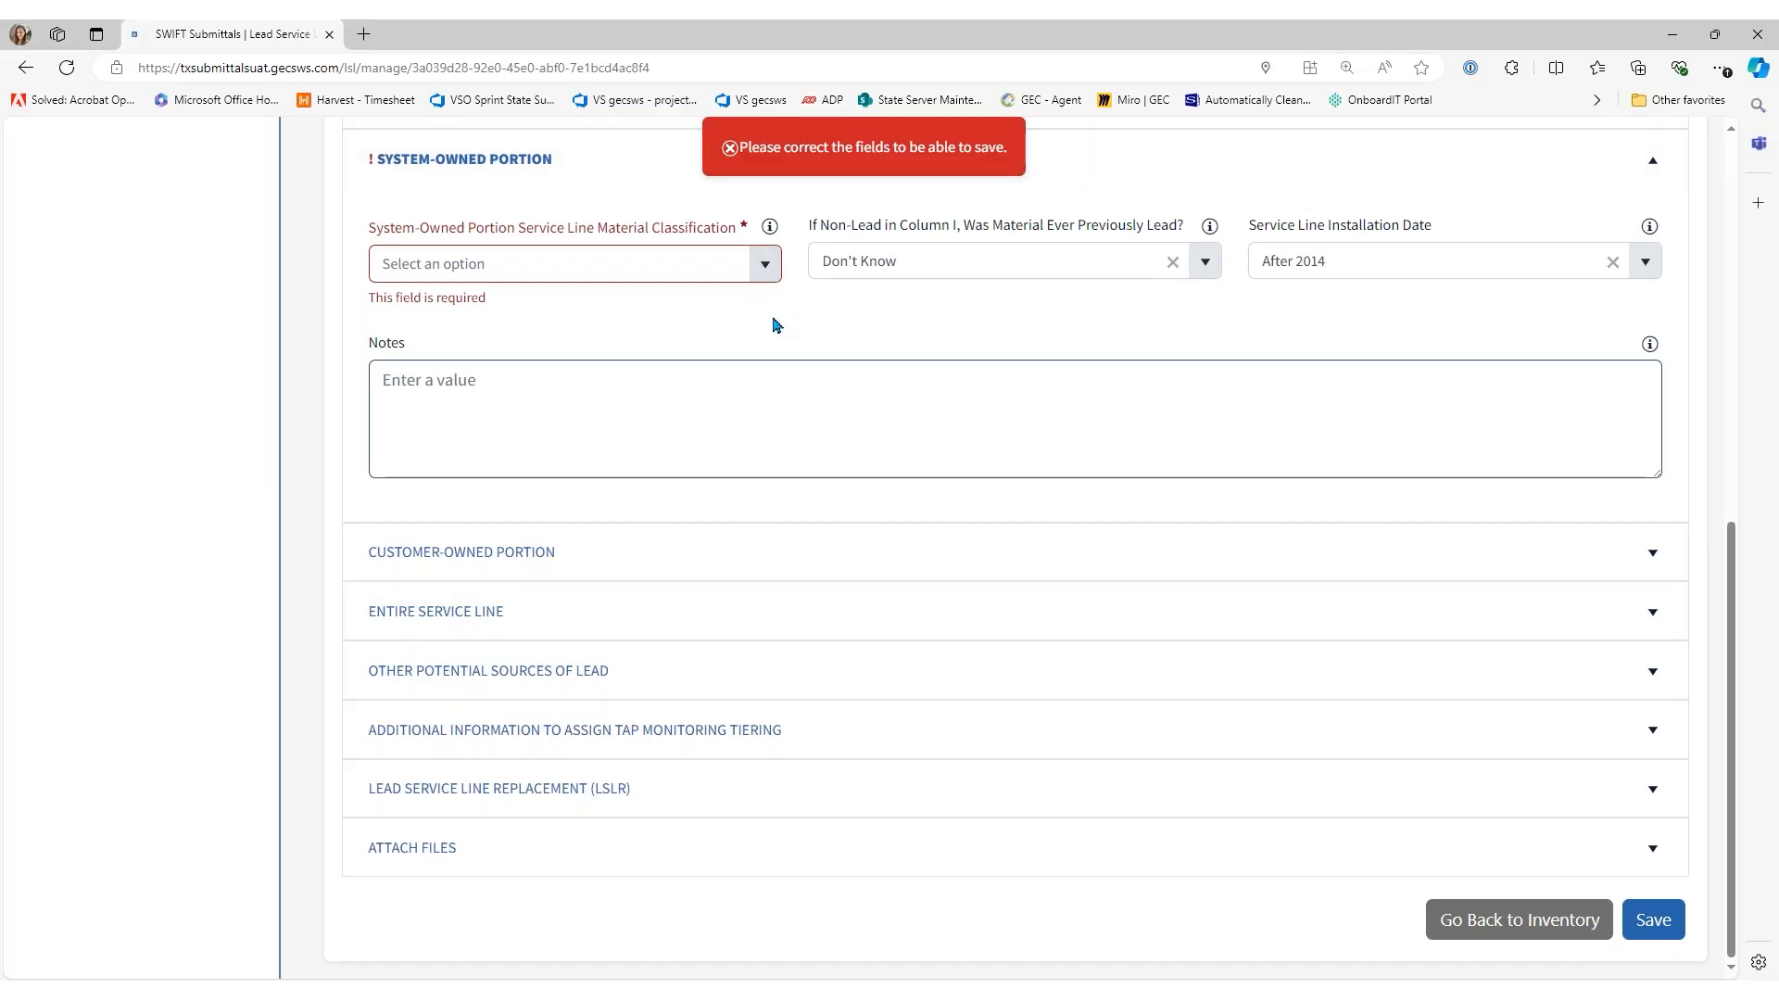
Set the System-Owned Portion Service Line Material Classification to Lead-Lined Galvanized, filtering the options by "gal"
{"action": "scroll", "coordinate": [775, 325], "scroll_direction": "up", "scroll_amount": 2}
{"action": "left_click", "coordinate": [765, 450]}
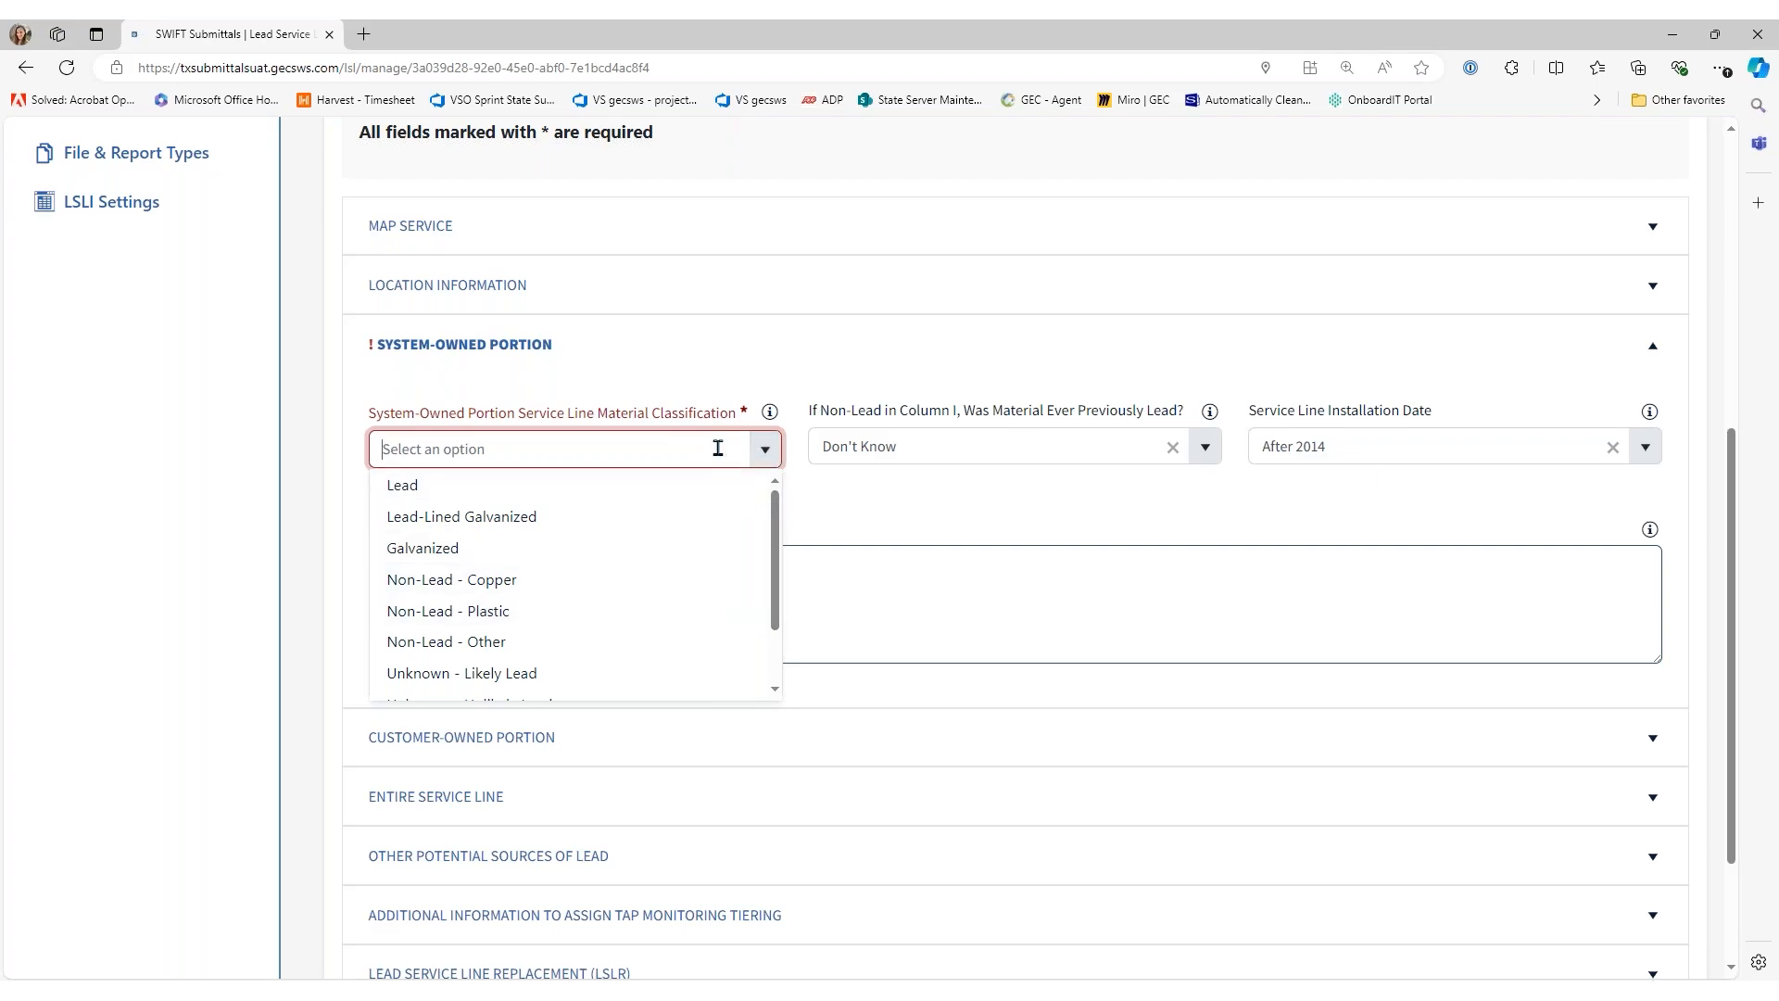
{"action": "type", "text": "gal"}
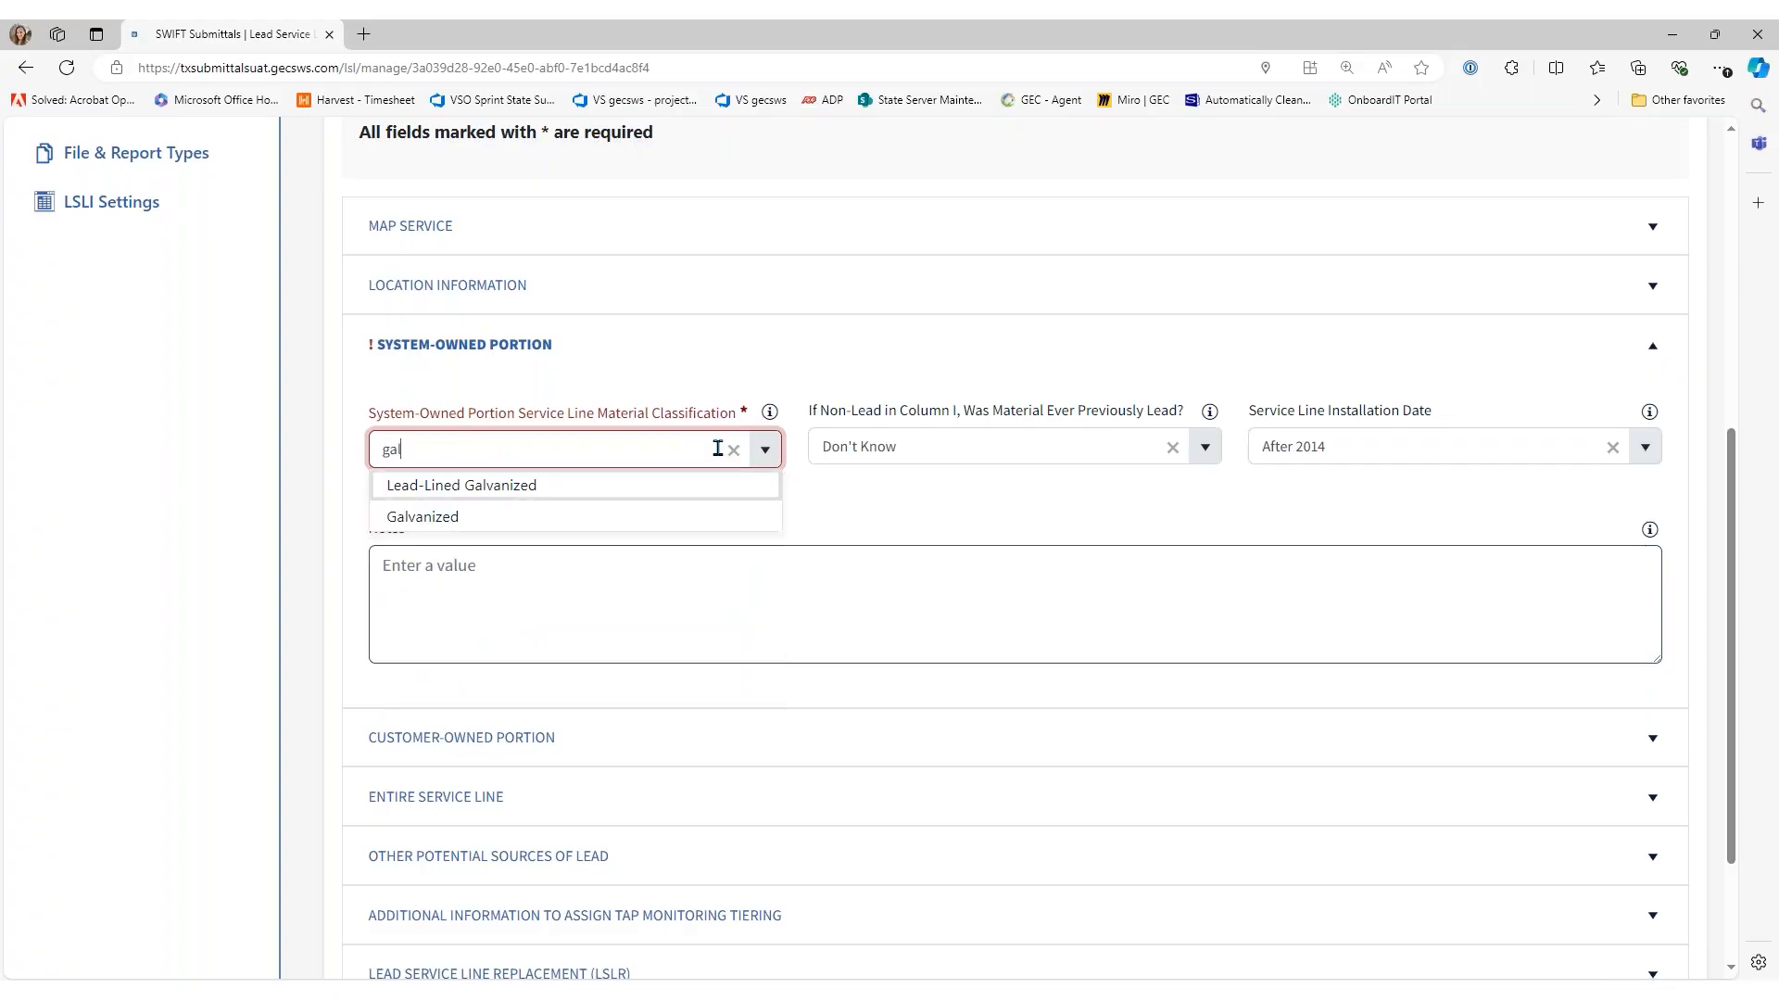
{"action": "left_click", "coordinate": [510, 488]}
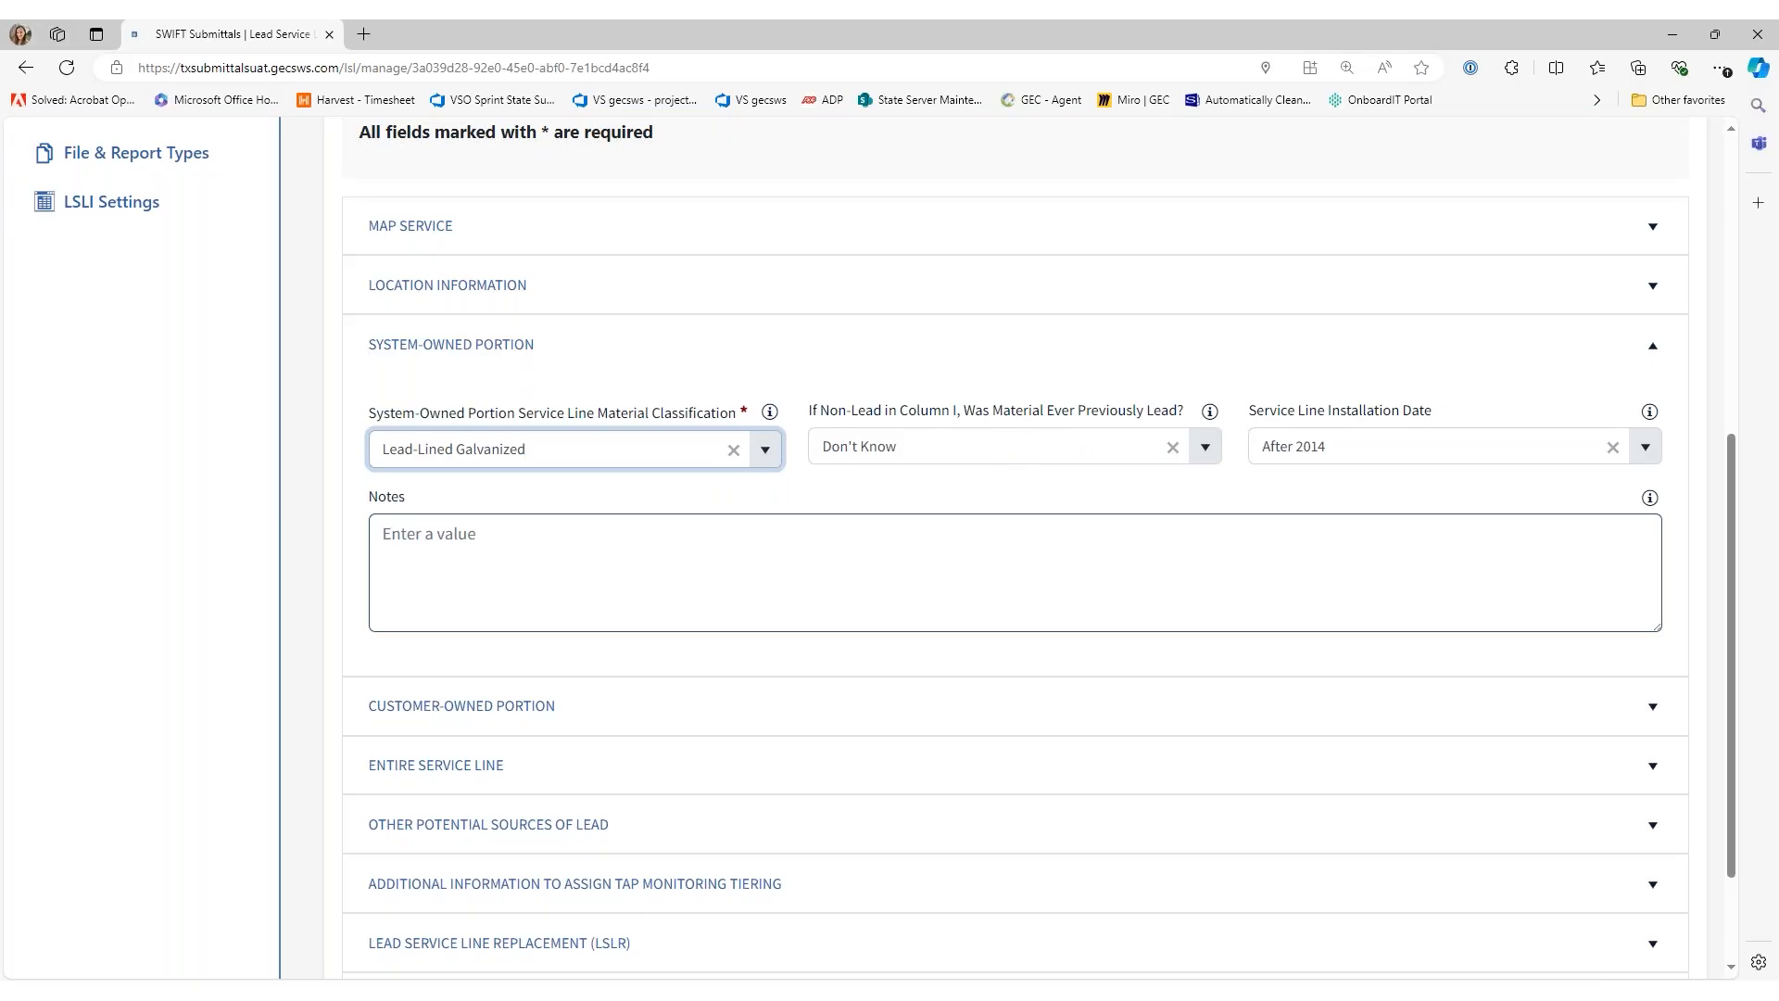
Collapse the System-Owned Portion section and expand the Map Service section of the service line form
{"action": "mouse_move", "coordinate": [775, 422]}
{"action": "left_click", "coordinate": [508, 347]}
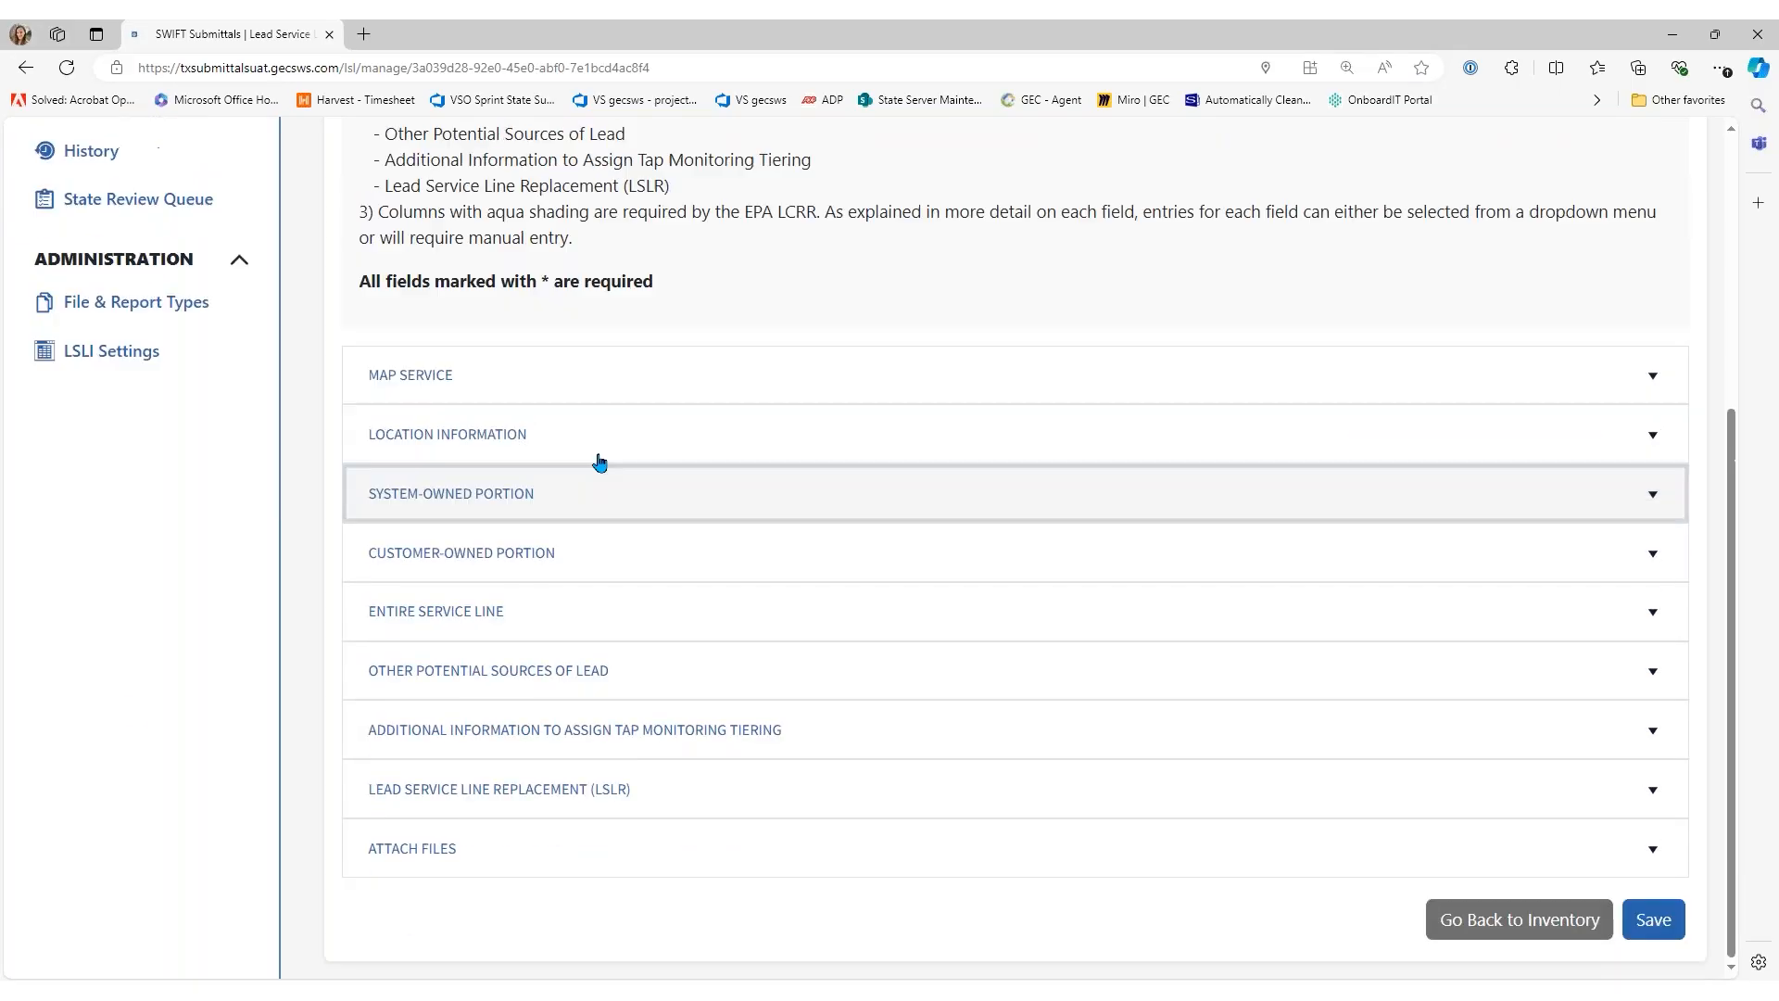
{"action": "scroll", "coordinate": [17, 357], "scroll_direction": "up", "scroll_amount": 1}
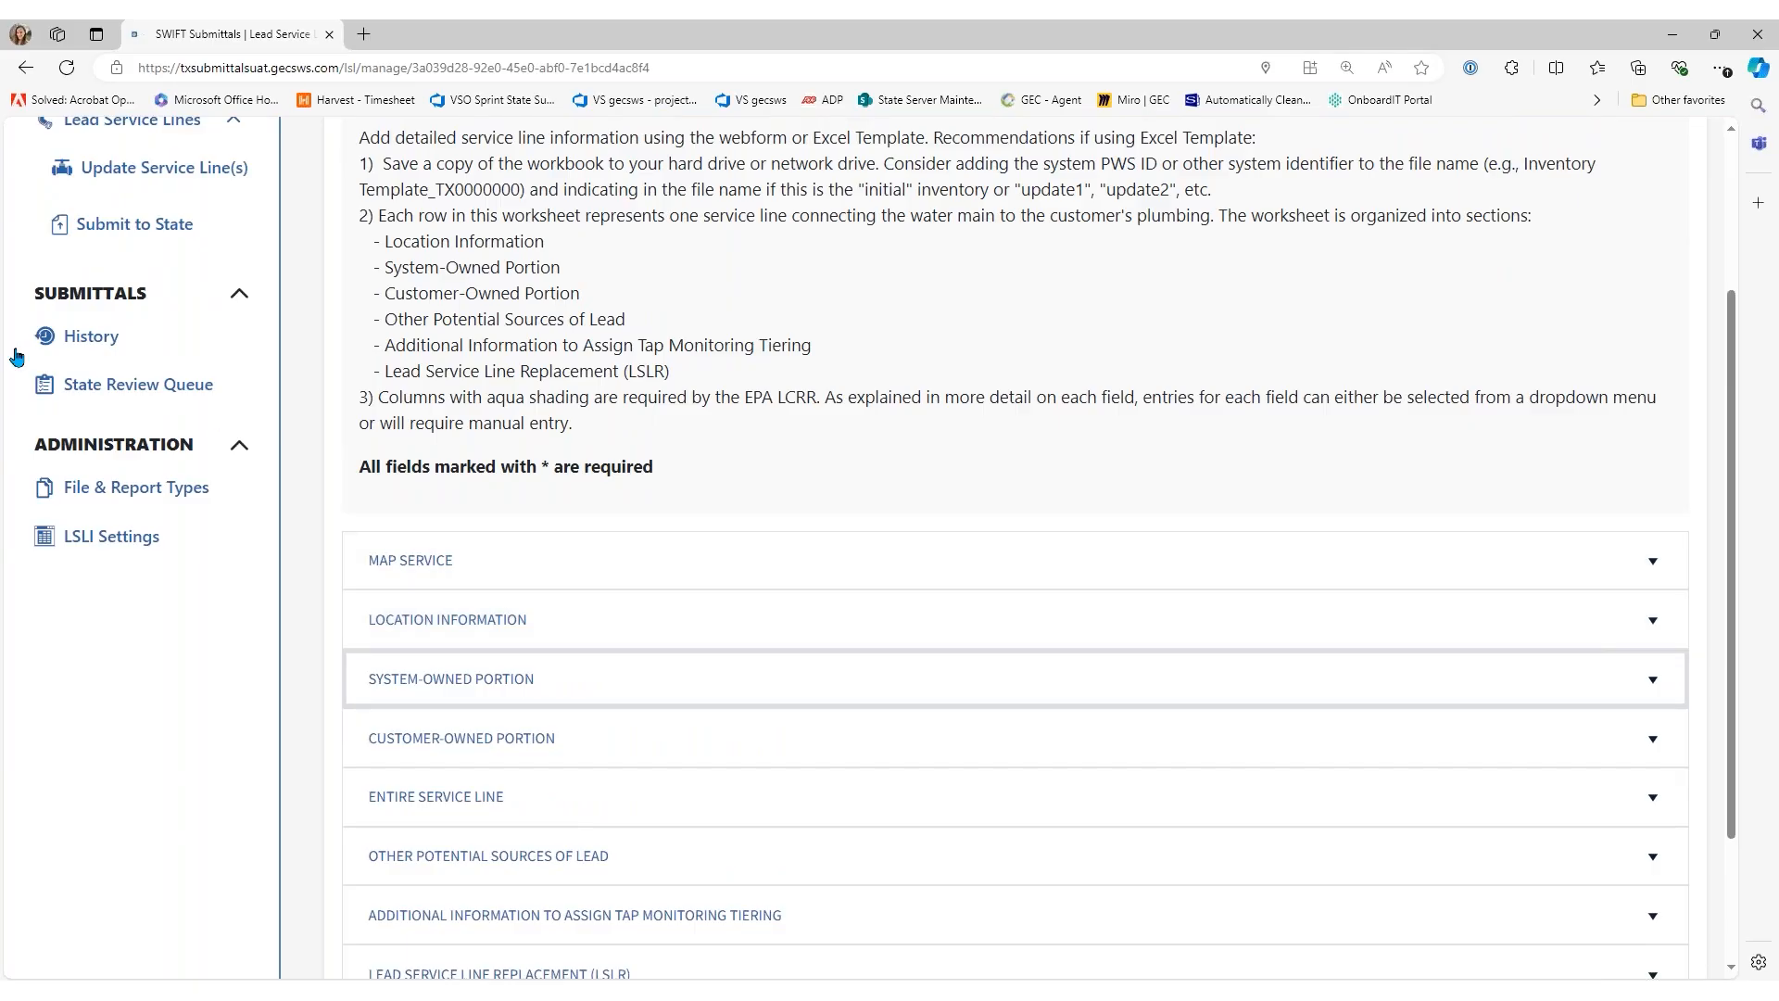
{"action": "left_click", "coordinate": [369, 567]}
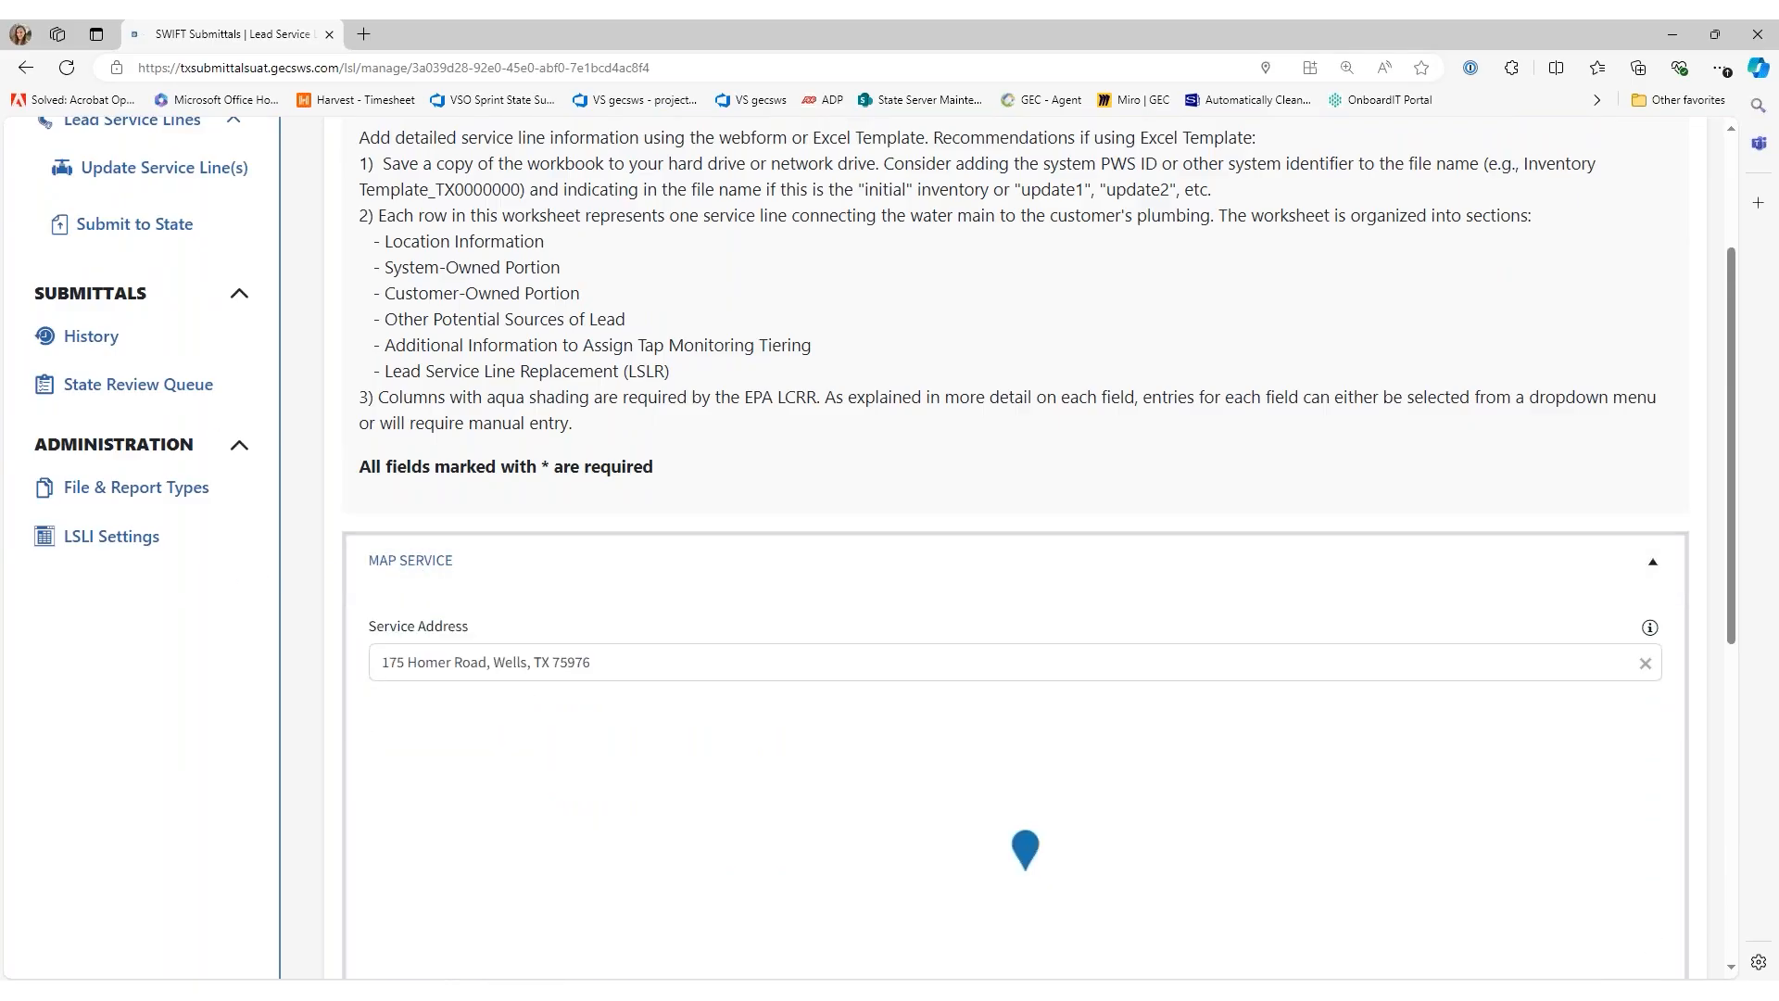
Move the service line's map pin a short distance onto the nearby building, compare both addresses, and decline replacing the current address
{"action": "scroll", "coordinate": [426, 396], "scroll_direction": "down", "scroll_amount": 2}
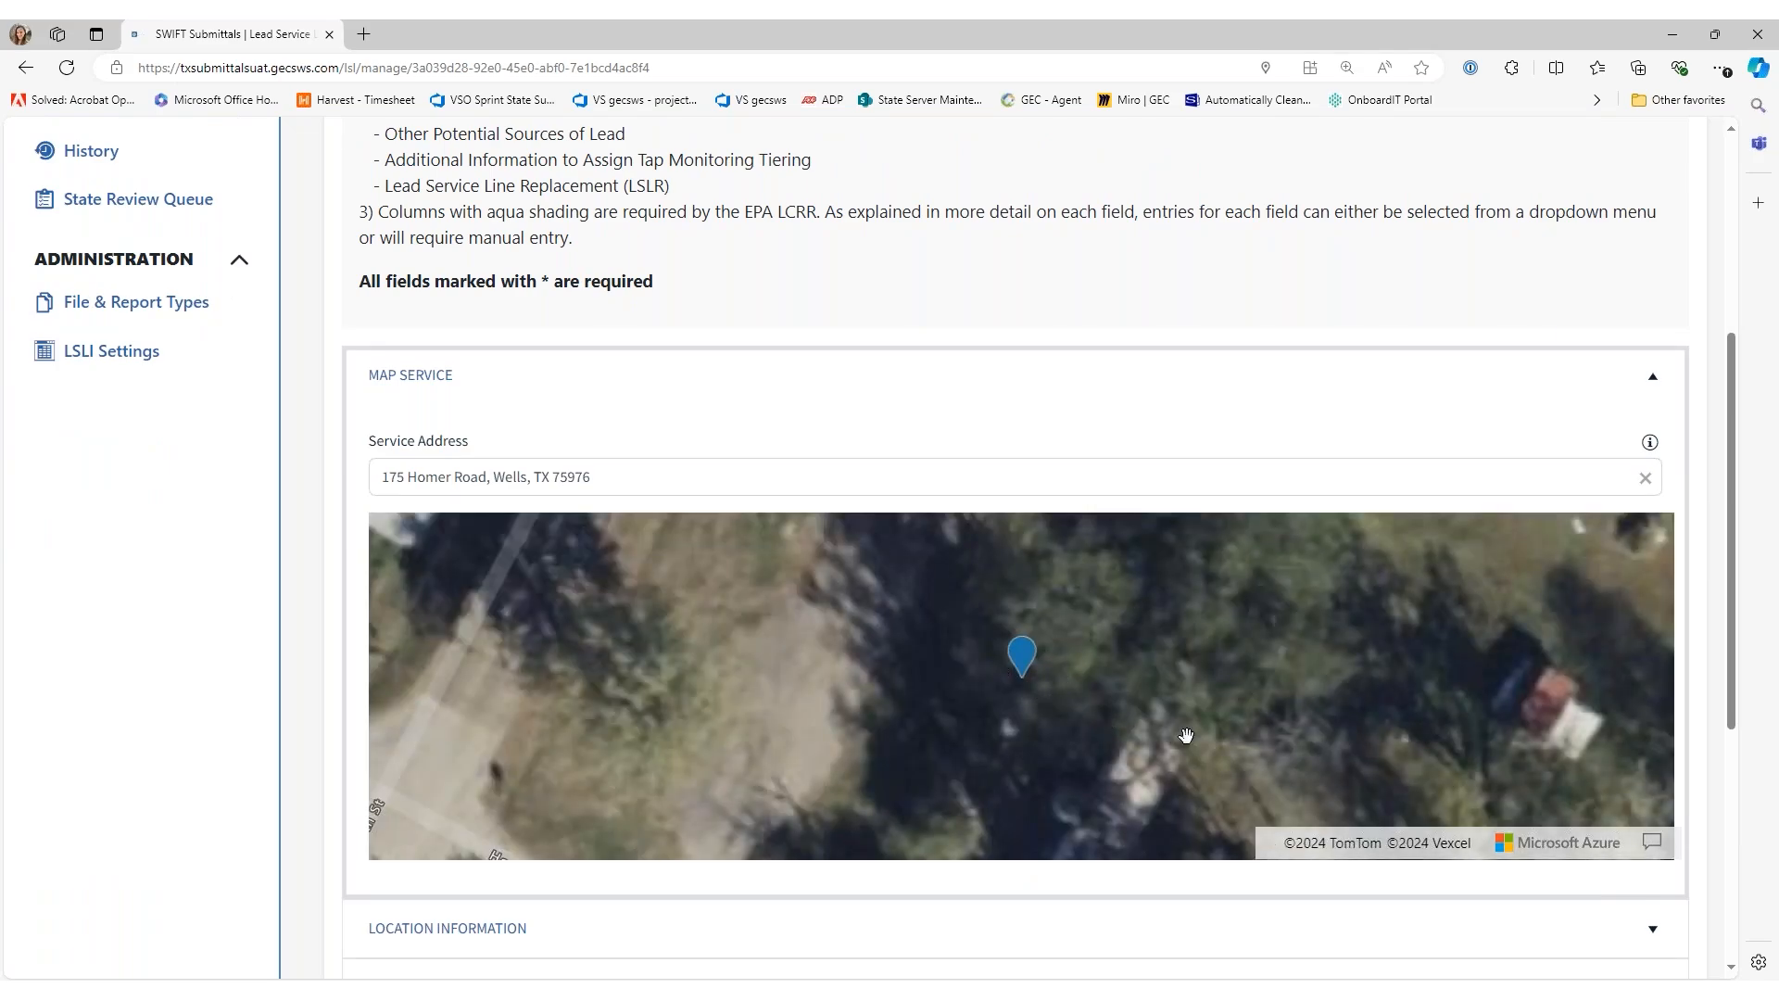
{"action": "scroll", "coordinate": [1012, 629], "scroll_direction": "down", "scroll_amount": 1}
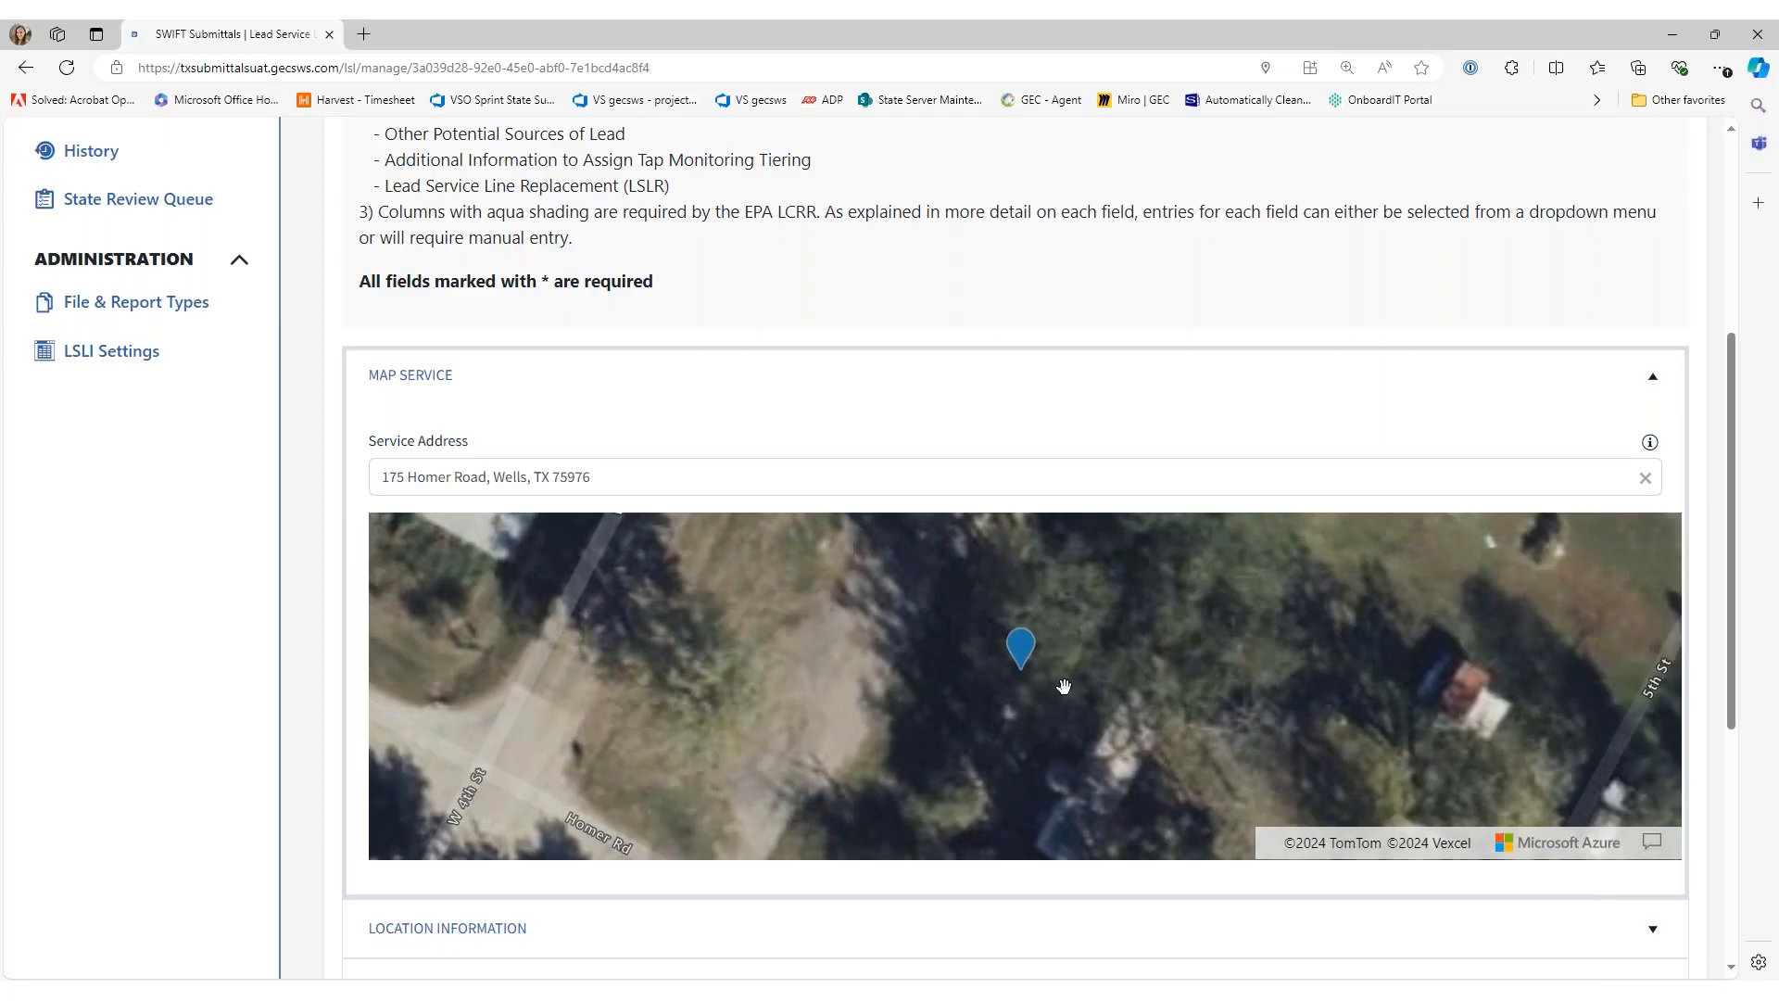
{"action": "scroll", "coordinate": [1062, 684], "scroll_direction": "down", "scroll_amount": 2}
{"action": "scroll", "coordinate": [1054, 671], "scroll_direction": "down", "scroll_amount": 2}
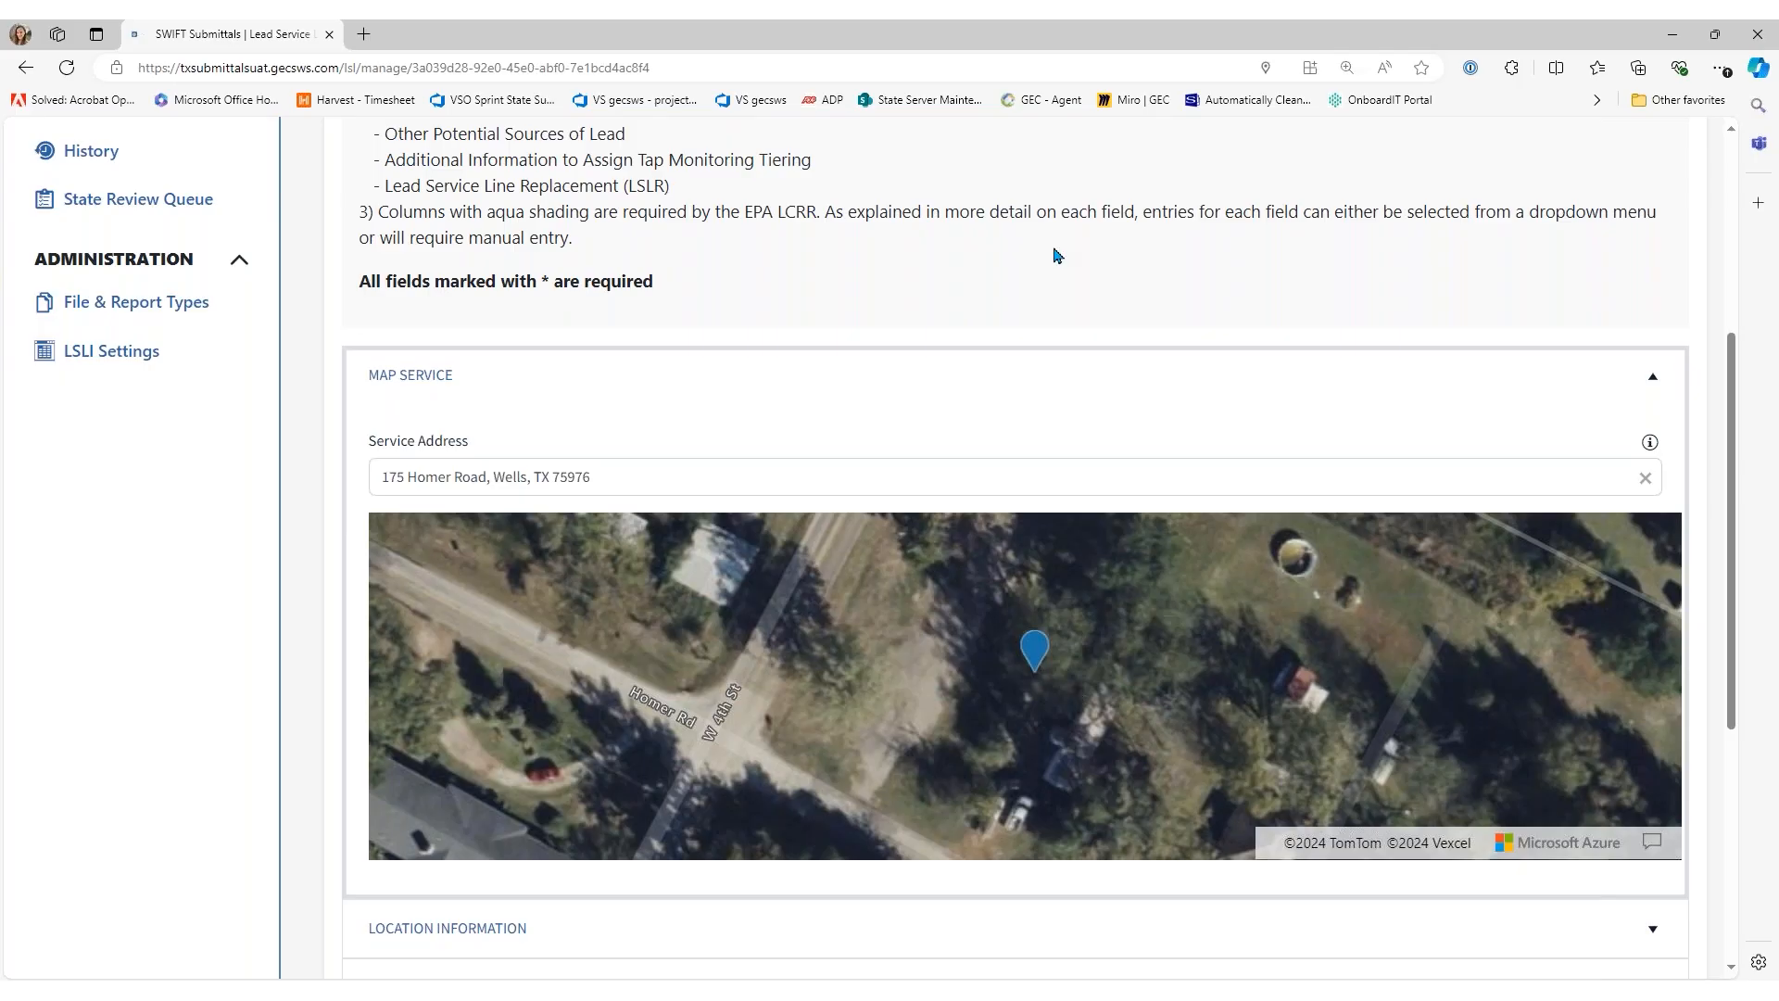
{"action": "scroll", "coordinate": [1047, 278], "scroll_direction": "down", "scroll_amount": 2}
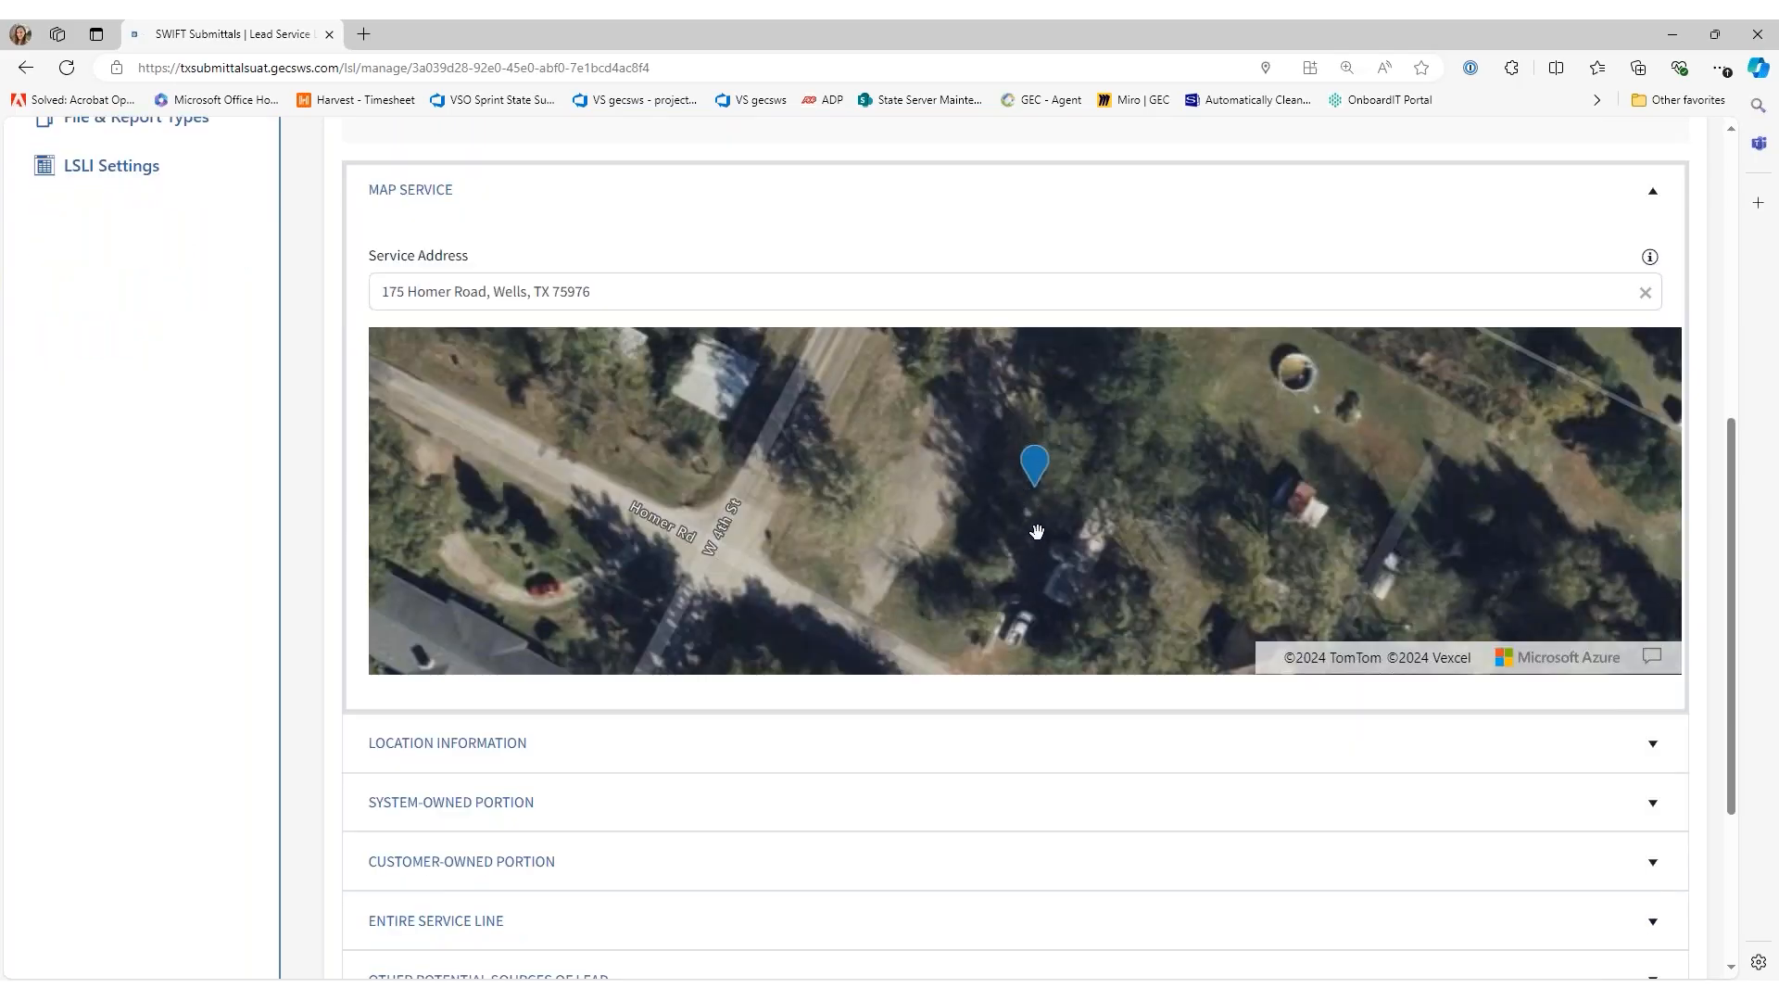
{"action": "scroll", "coordinate": [1034, 528], "scroll_direction": "down", "scroll_amount": 1}
{"action": "scroll", "coordinate": [1032, 526], "scroll_direction": "down", "scroll_amount": 1}
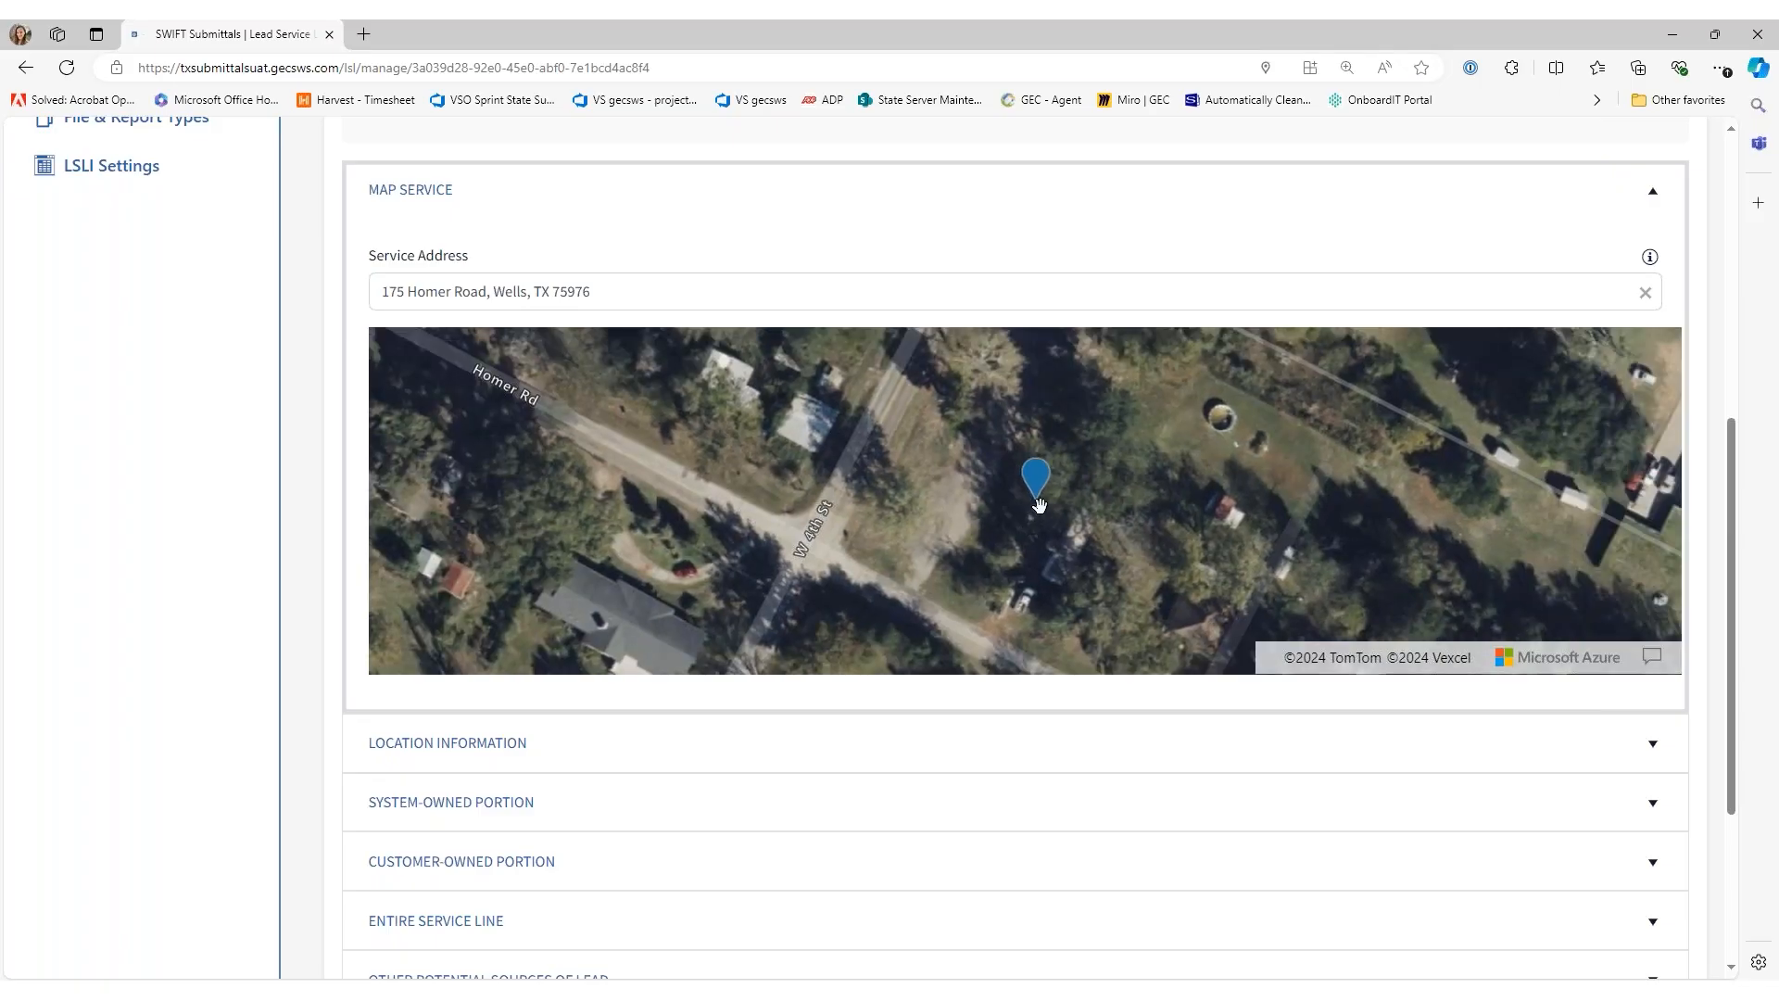
{"action": "left_click", "coordinate": [1071, 553]}
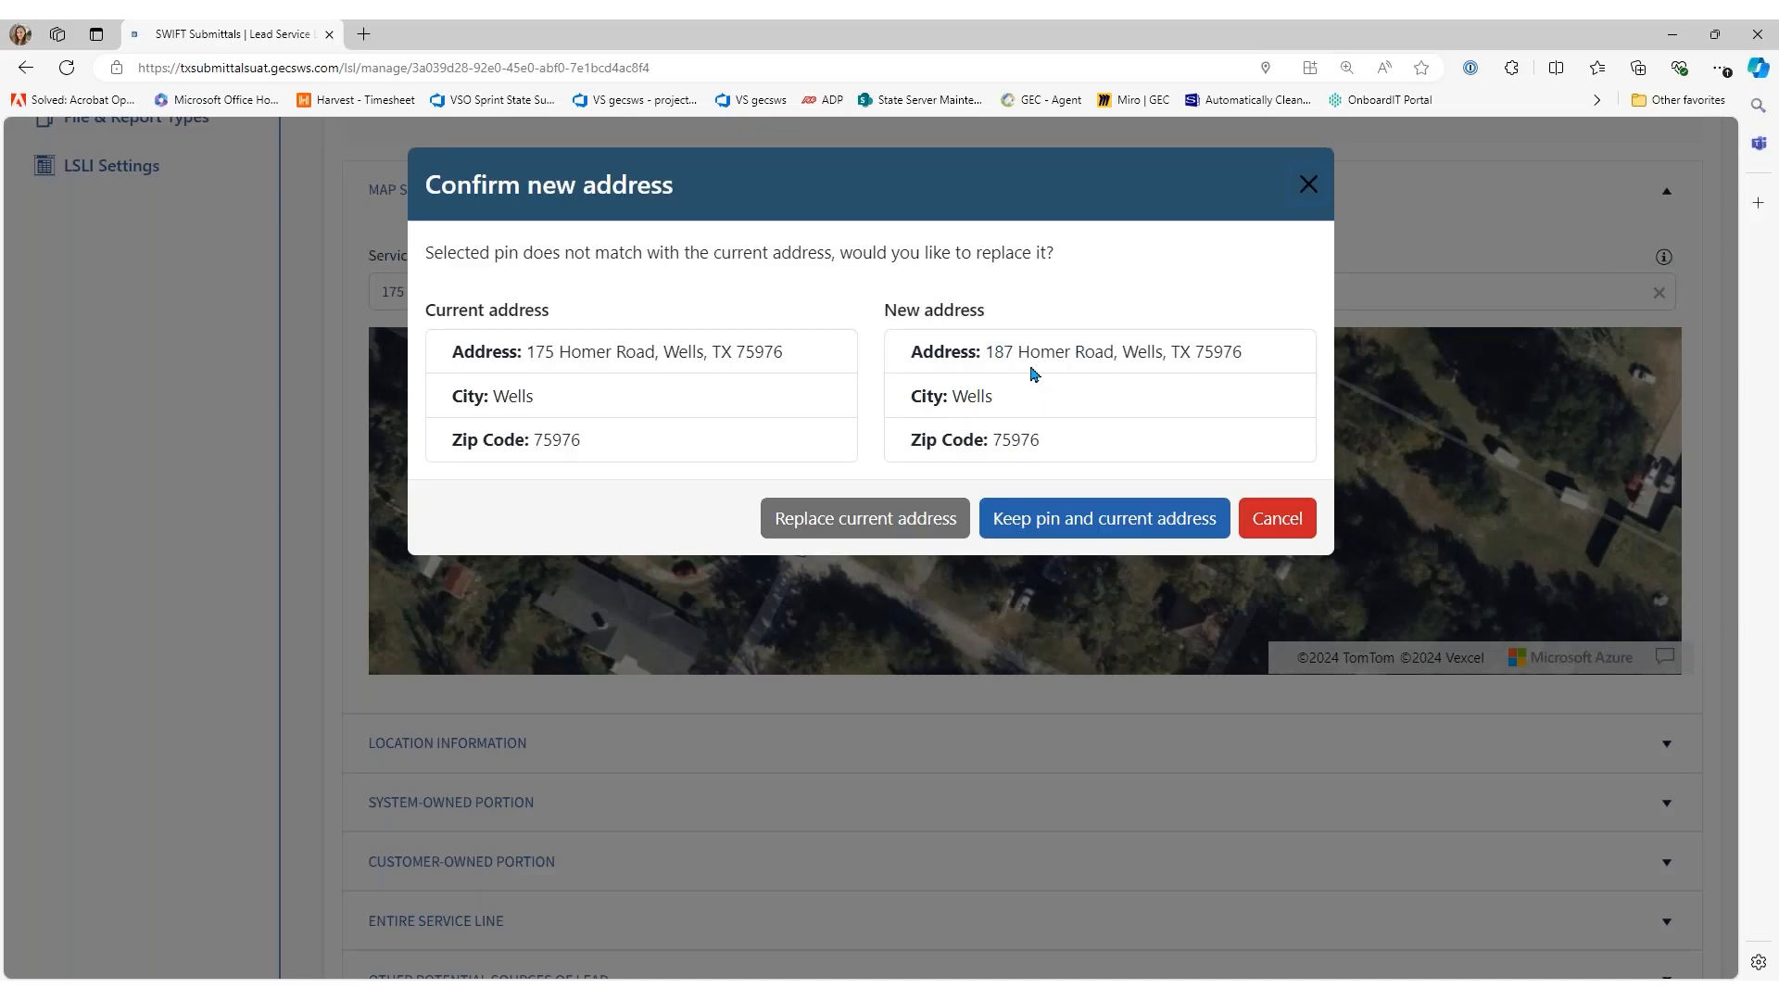
{"action": "double_click", "coordinate": [990, 352]}
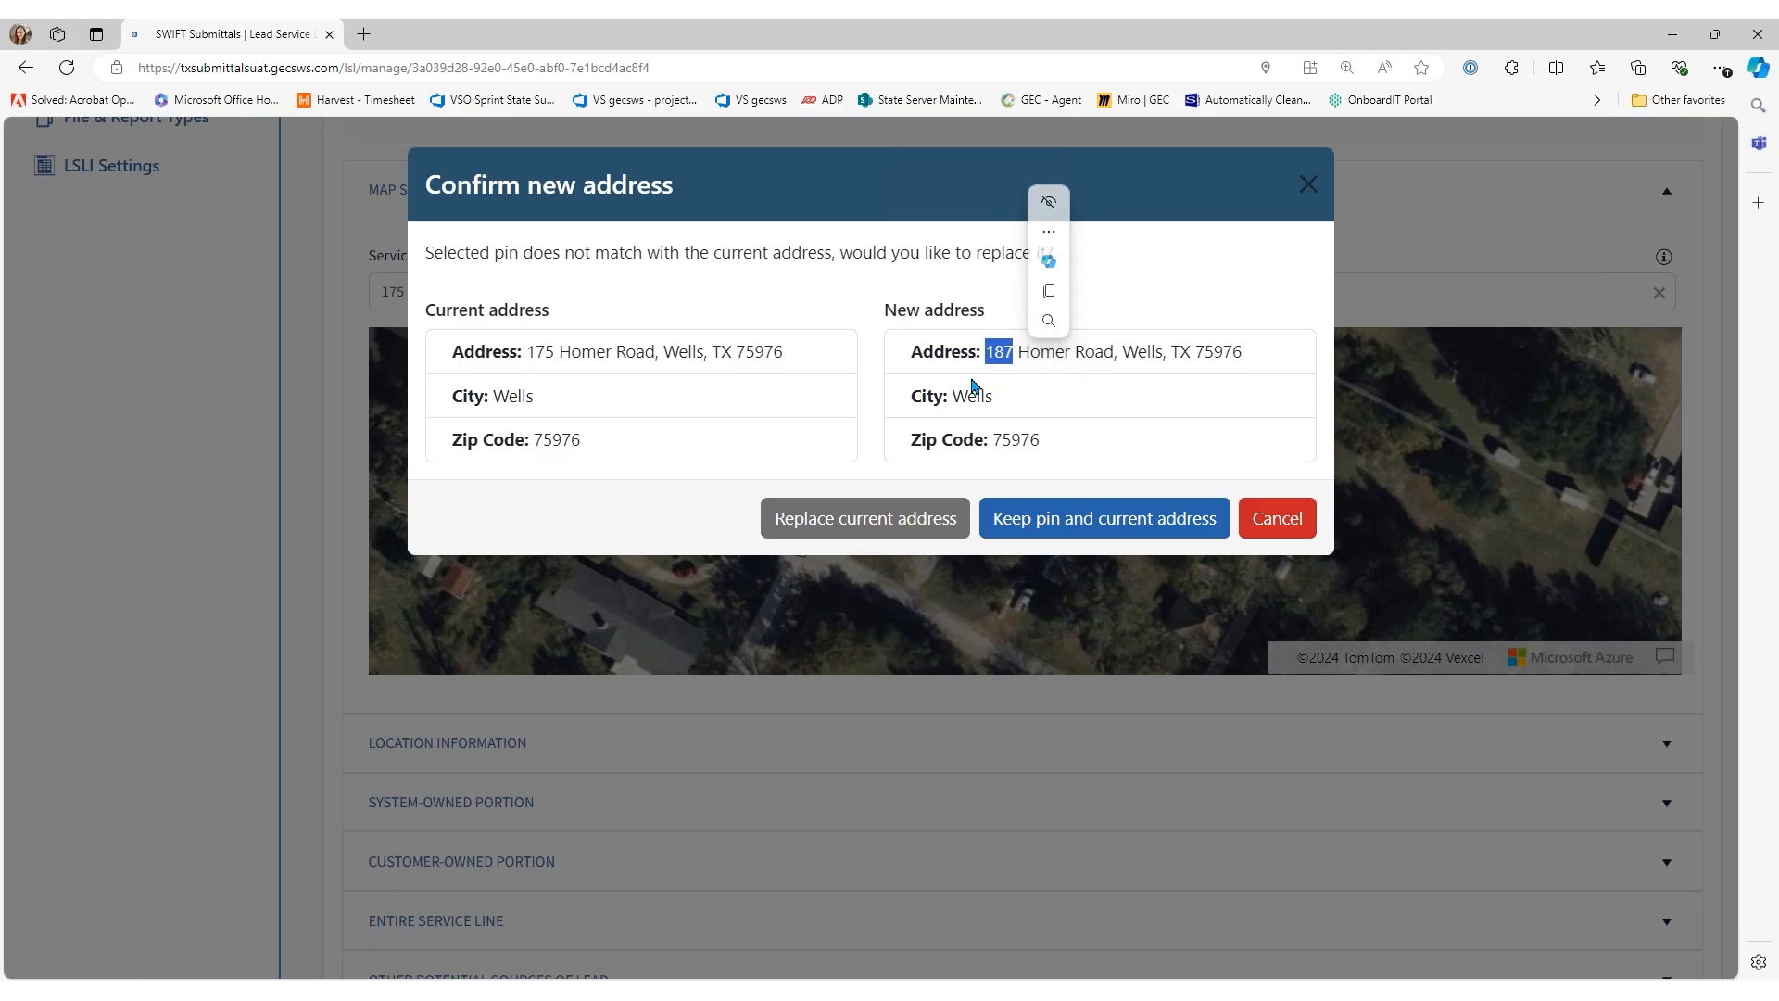
{"action": "left_click_drag", "start_coordinate": [532, 355], "coordinate": [788, 353]}
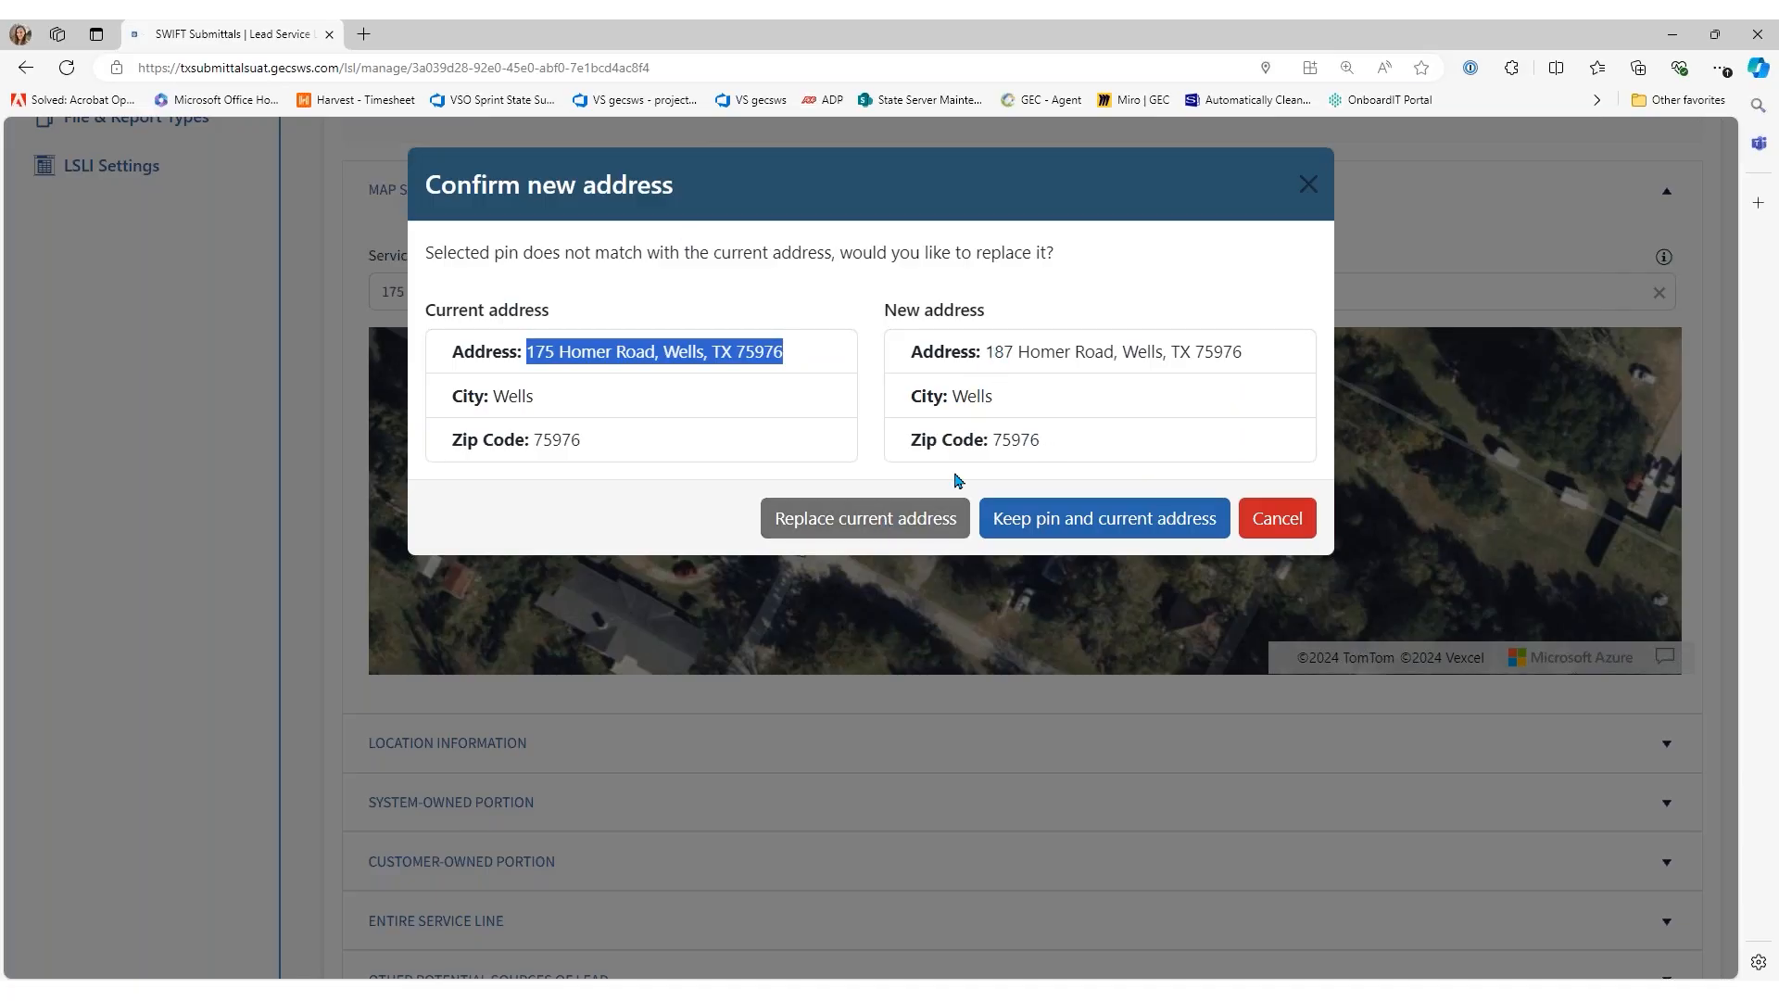
{"action": "left_click", "coordinate": [1299, 538]}
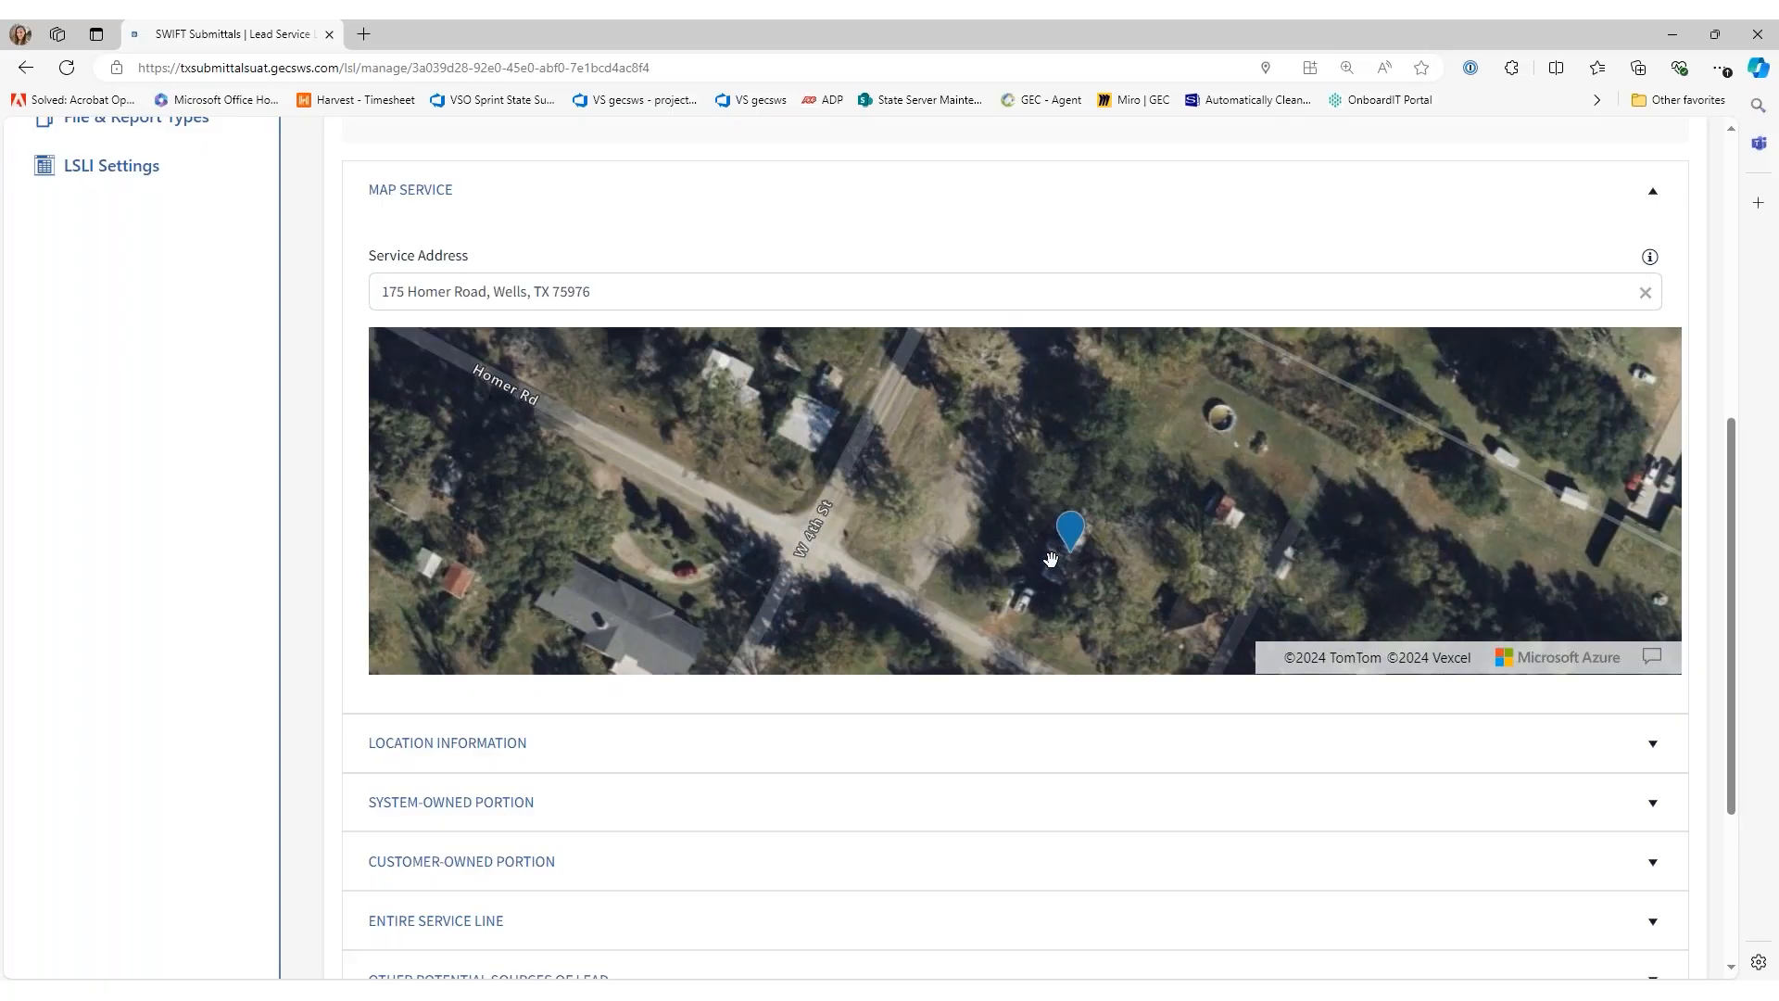
Expand the Location Information section to check its ID and address fields, and collapse it again
{"action": "left_click", "coordinate": [539, 746]}
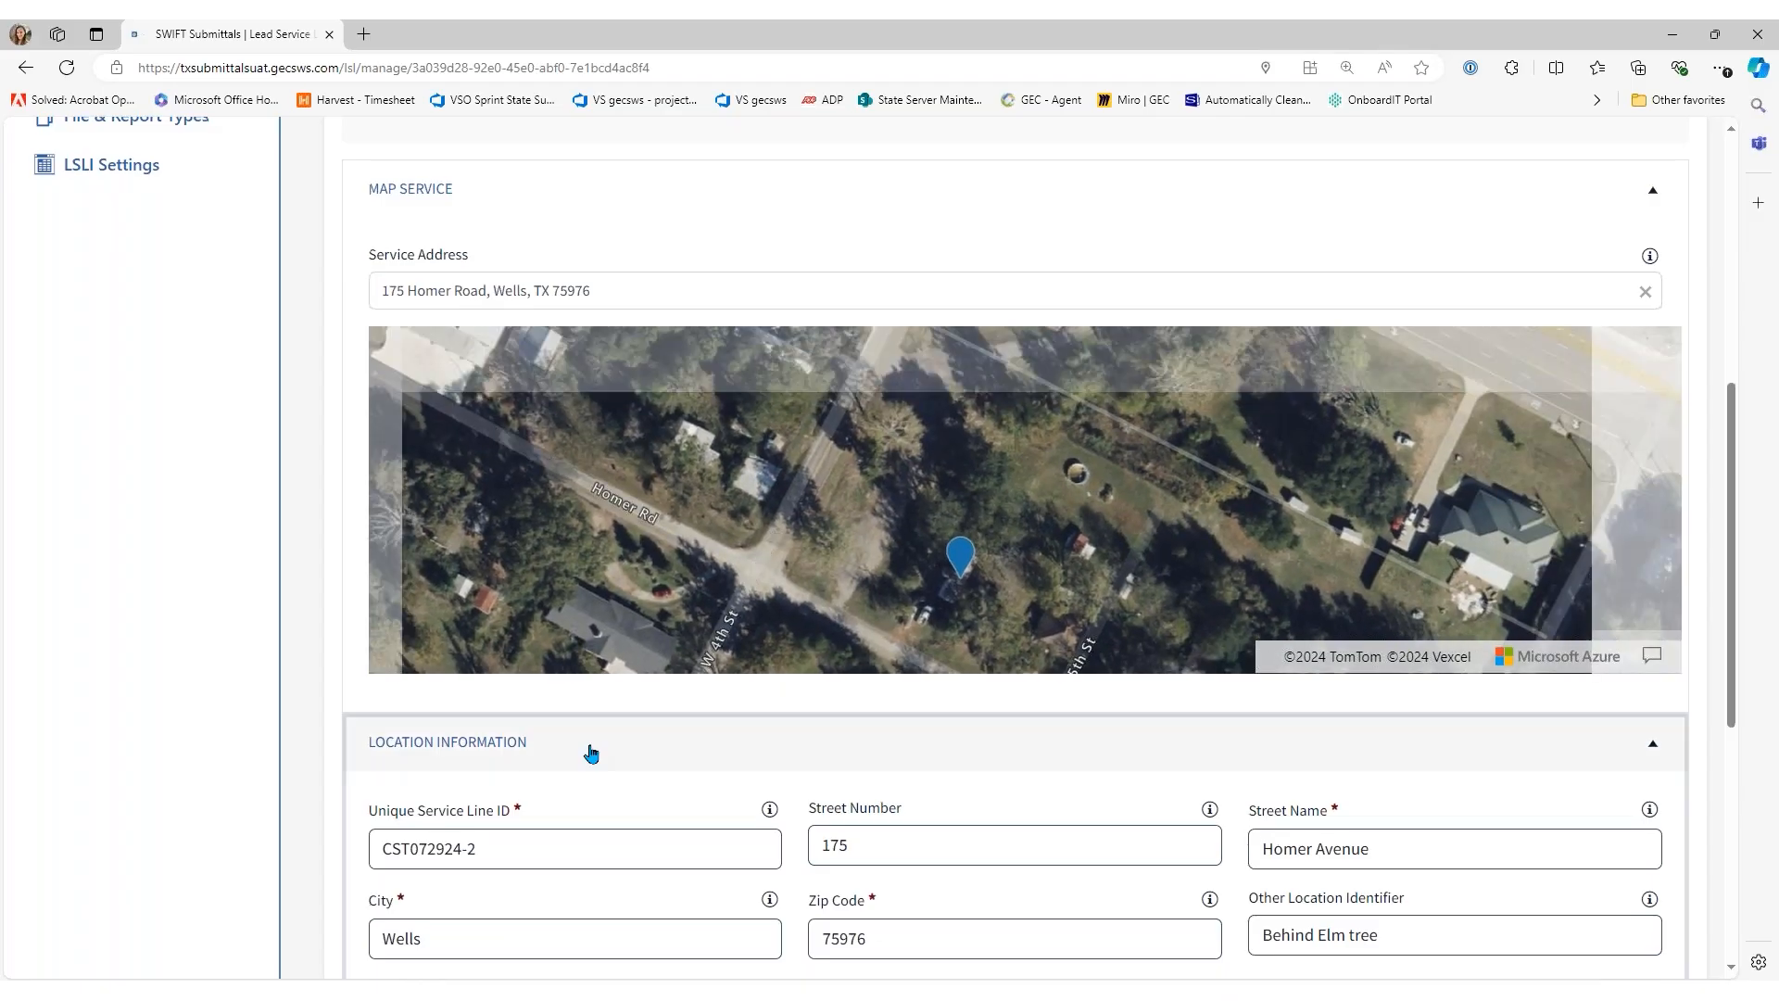
{"action": "scroll", "coordinate": [588, 750], "scroll_direction": "down", "scroll_amount": 4}
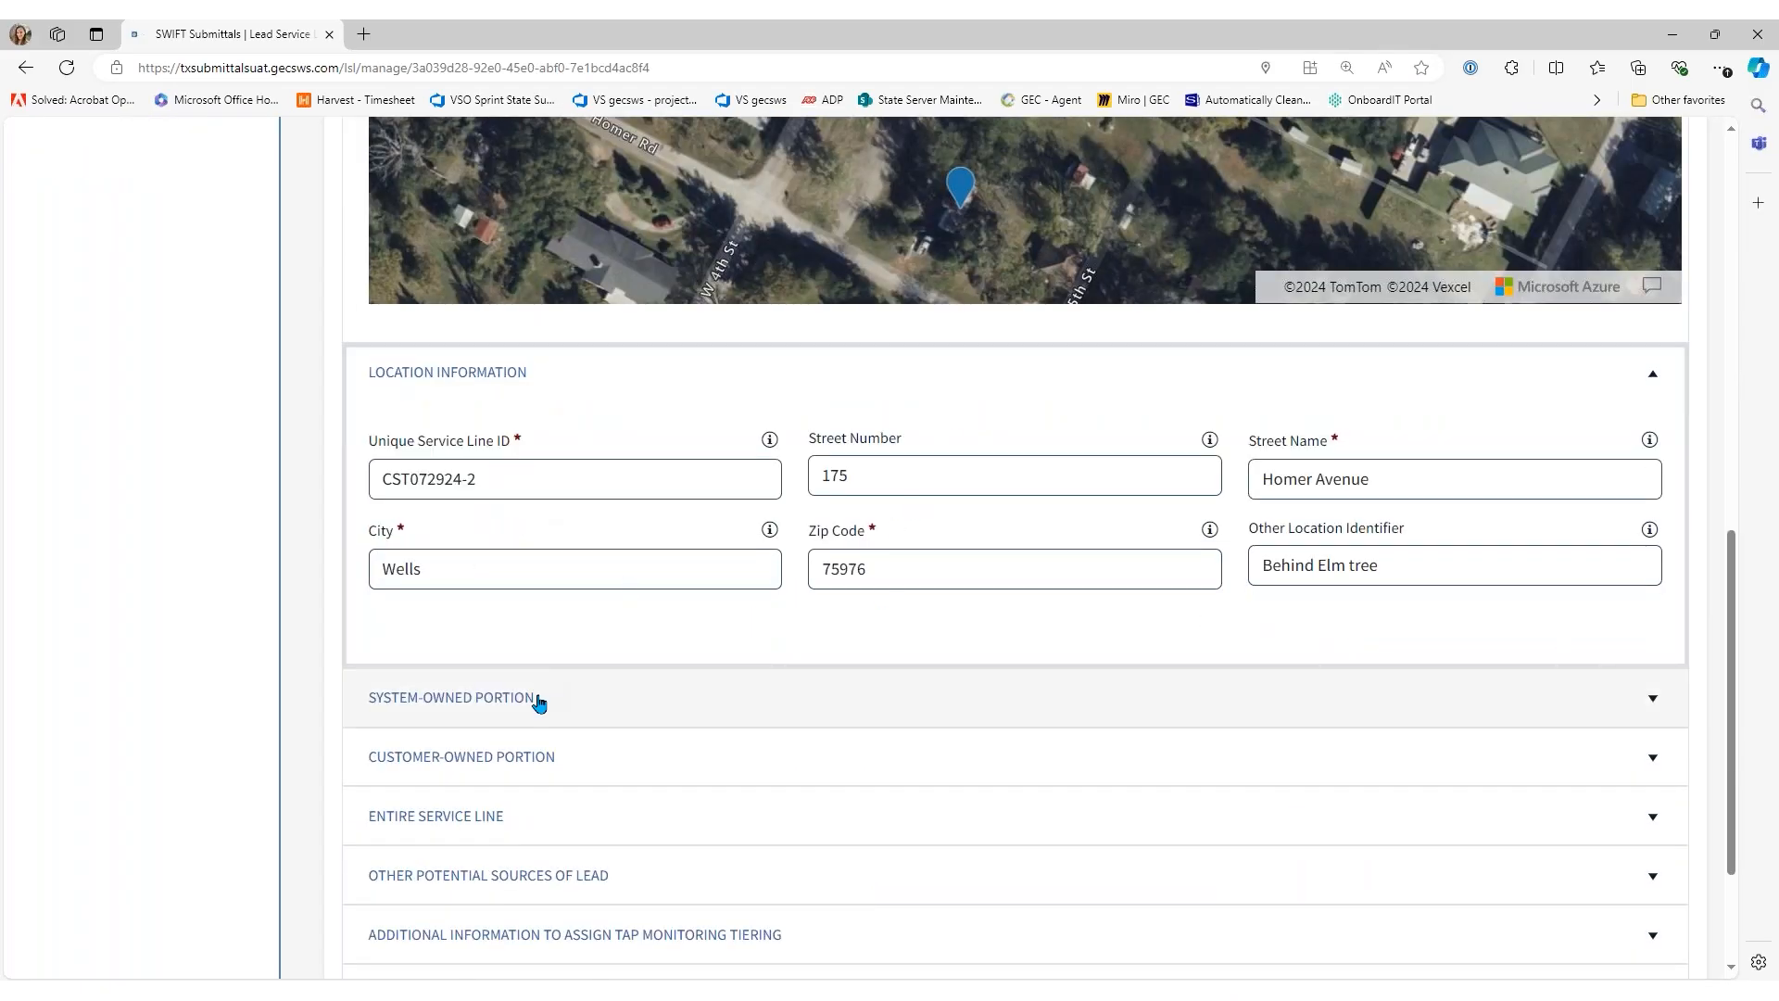
{"action": "left_click", "coordinate": [520, 387]}
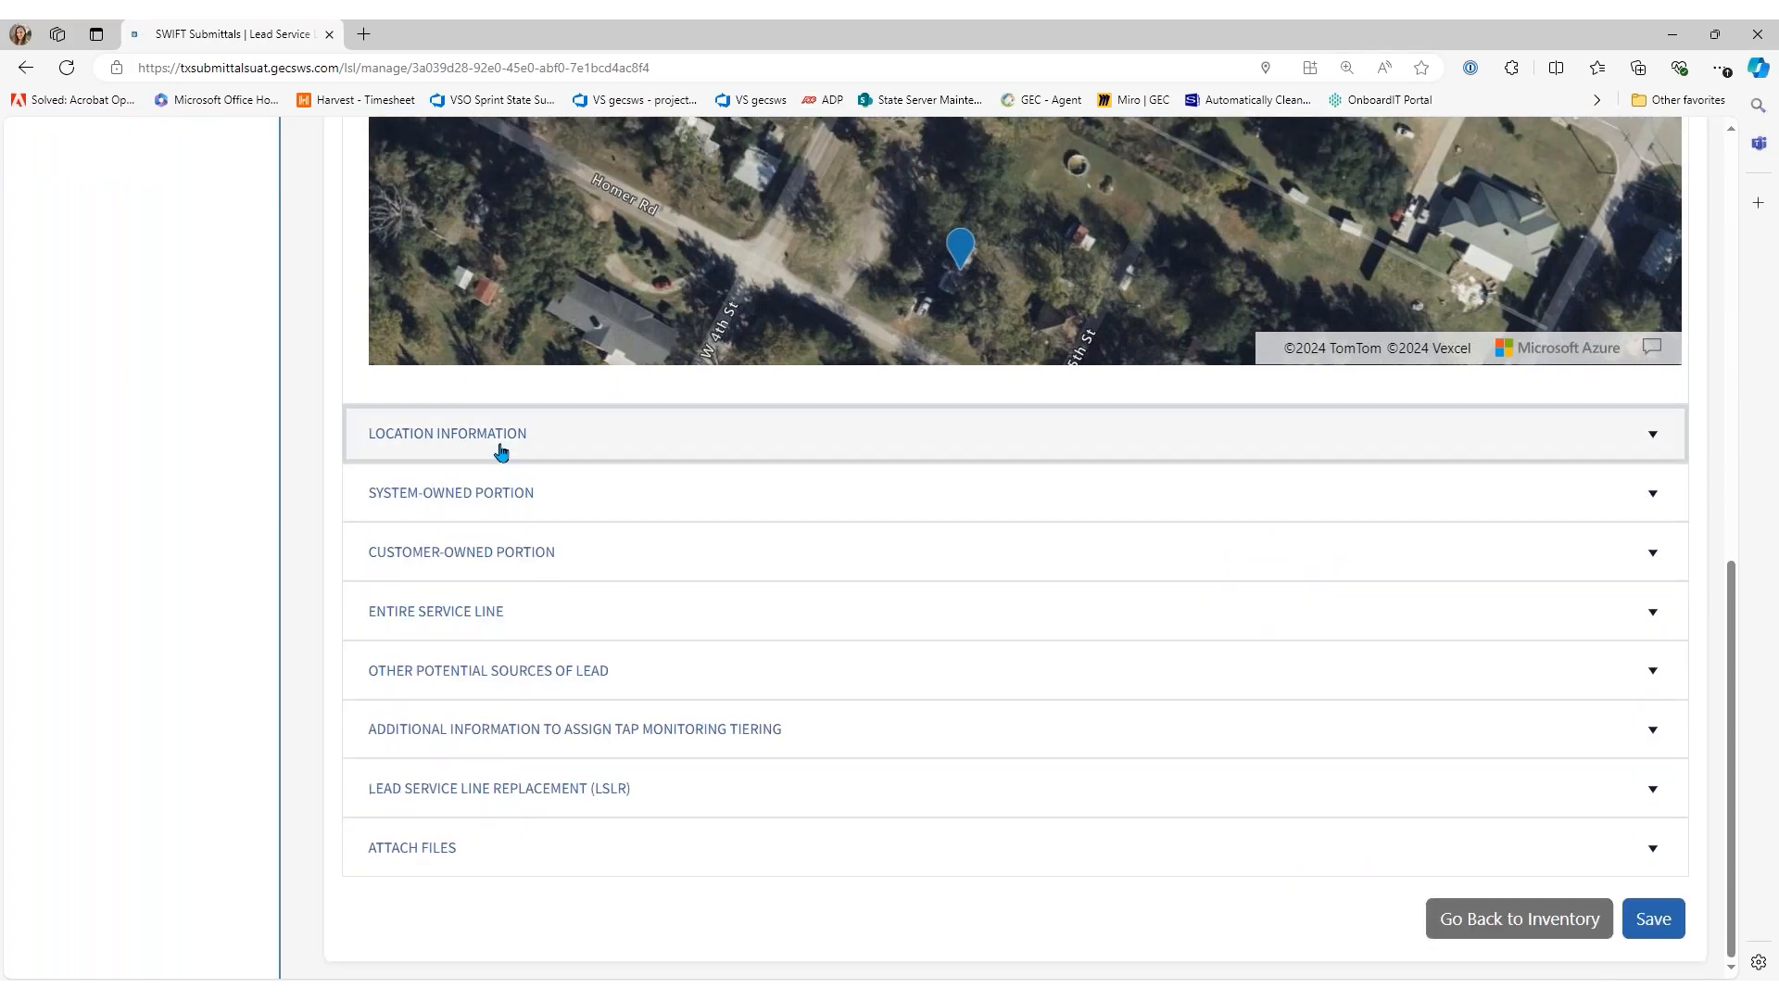
Expand the System-Owned Portion and Customer-Owned Portion sections and compare their service line material classifications
{"action": "left_click", "coordinate": [492, 505]}
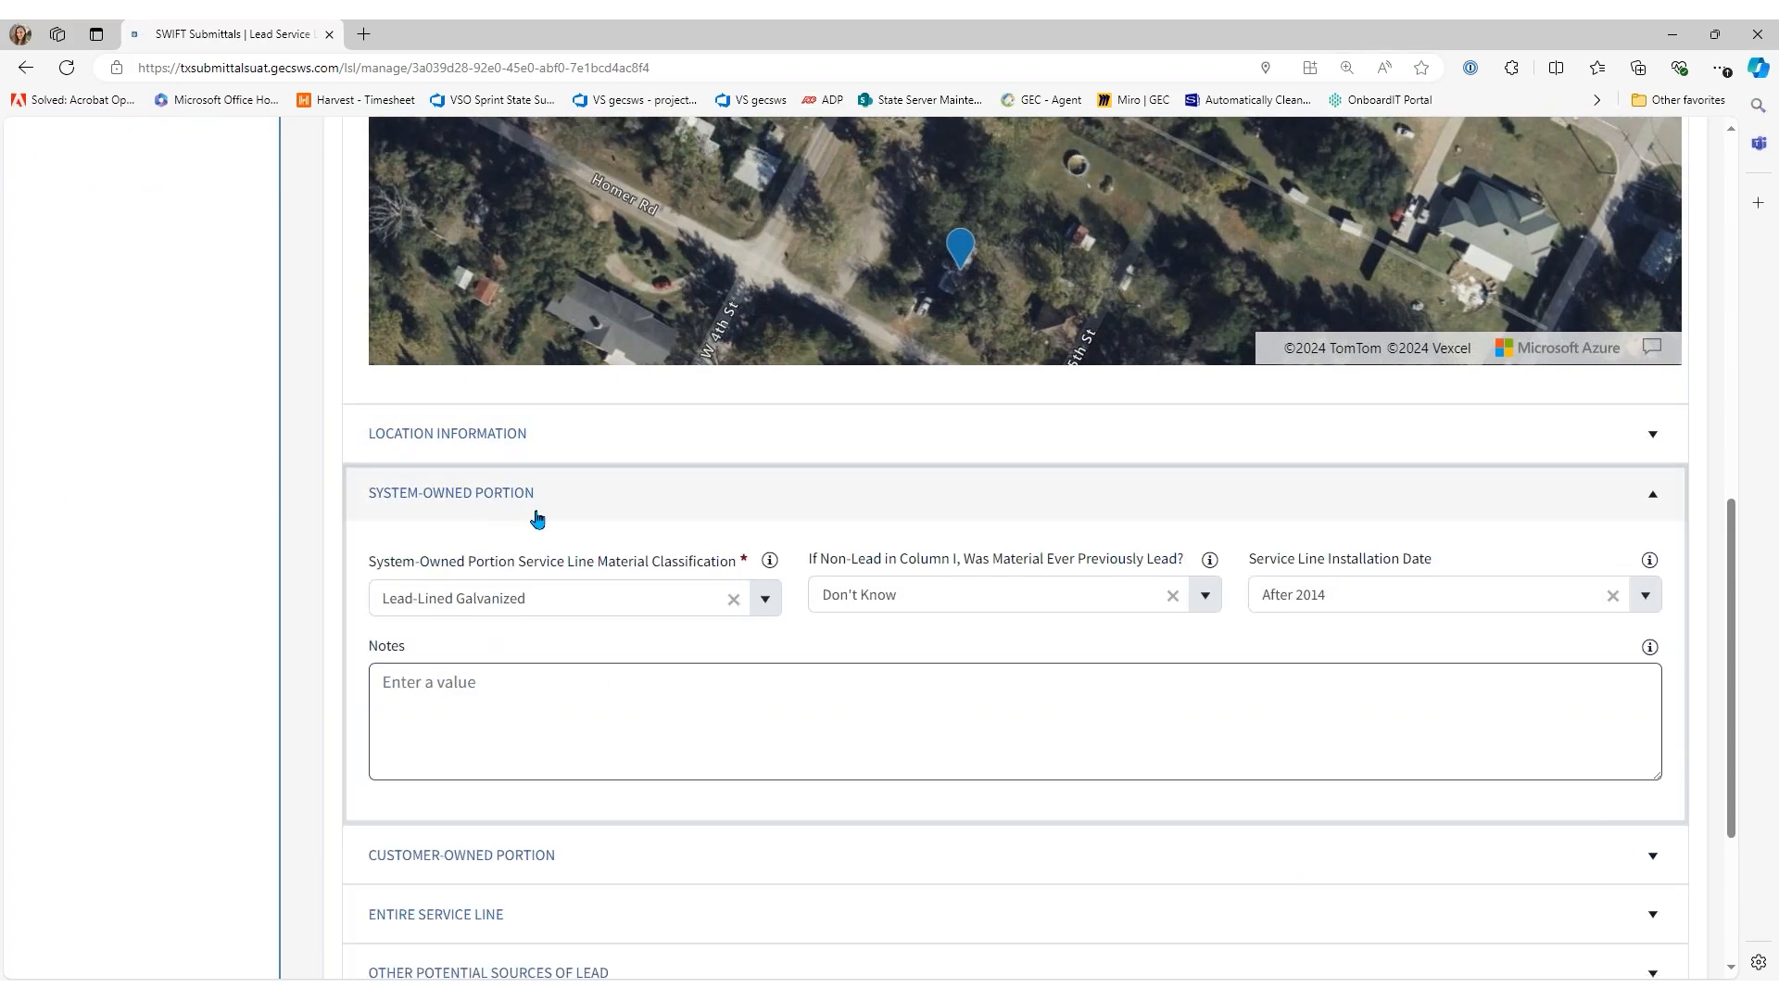
{"action": "scroll", "coordinate": [481, 423], "scroll_direction": "down", "scroll_amount": 1}
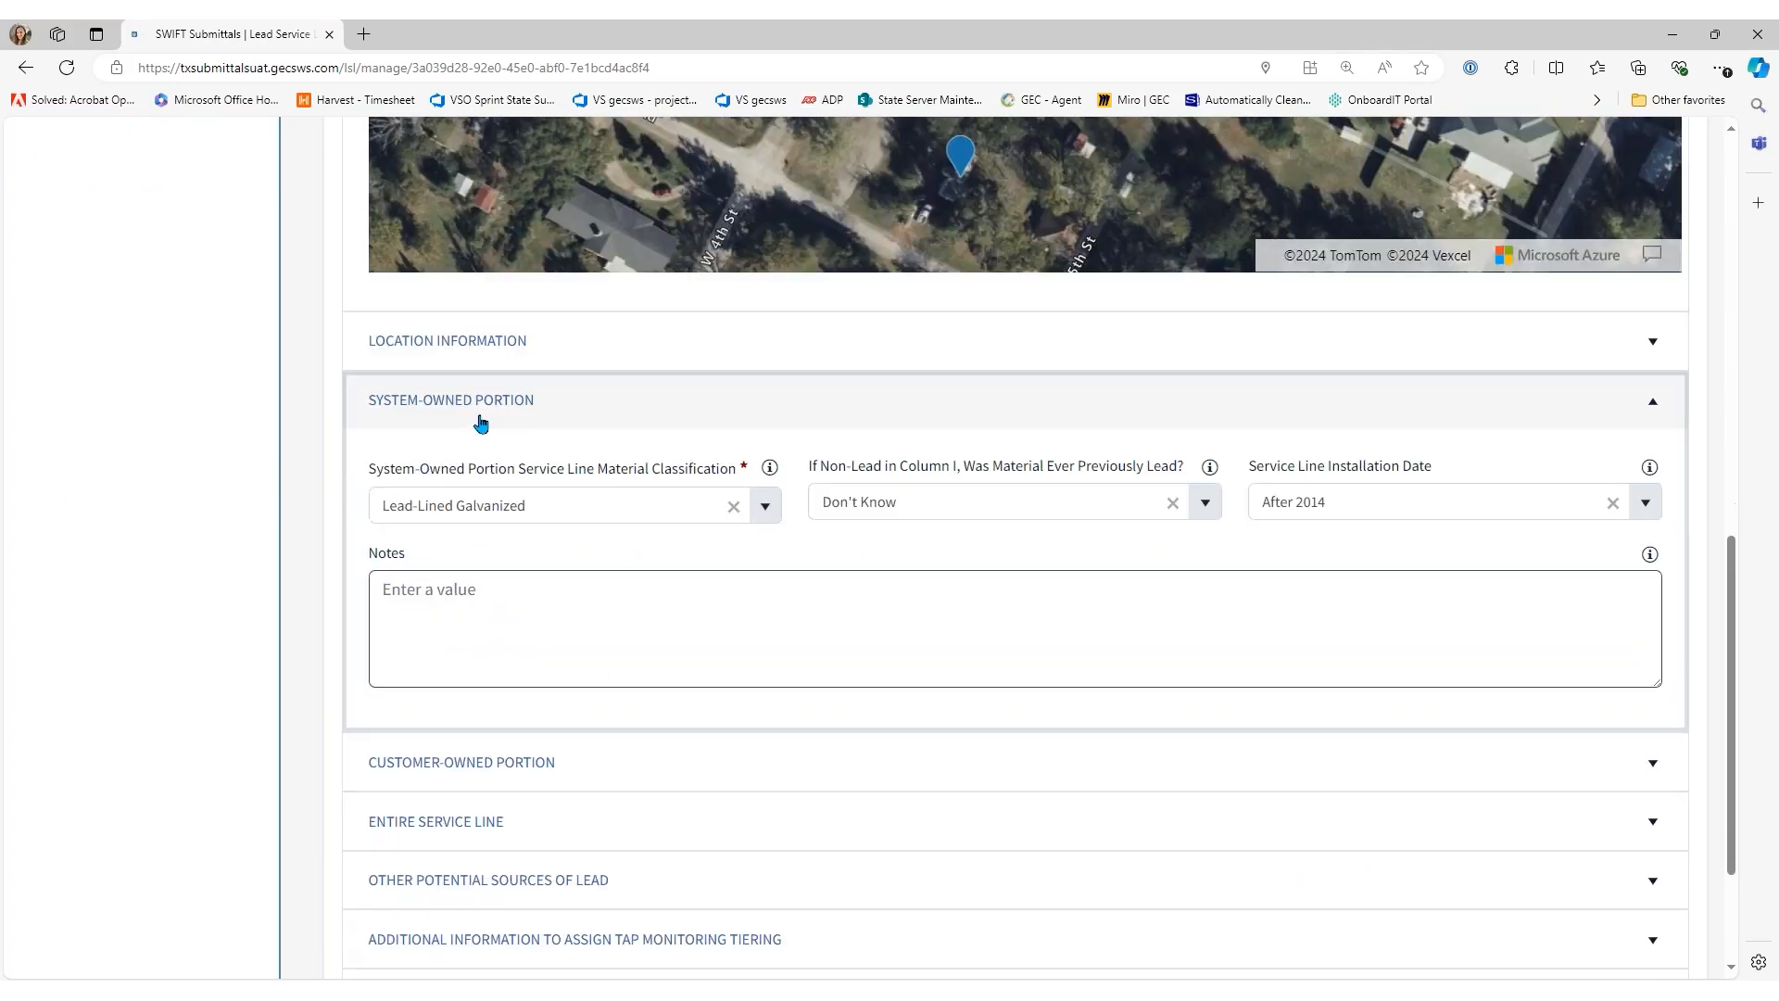
{"action": "left_click", "coordinate": [461, 756]}
{"action": "scroll", "coordinate": [505, 737], "scroll_direction": "down", "scroll_amount": 1}
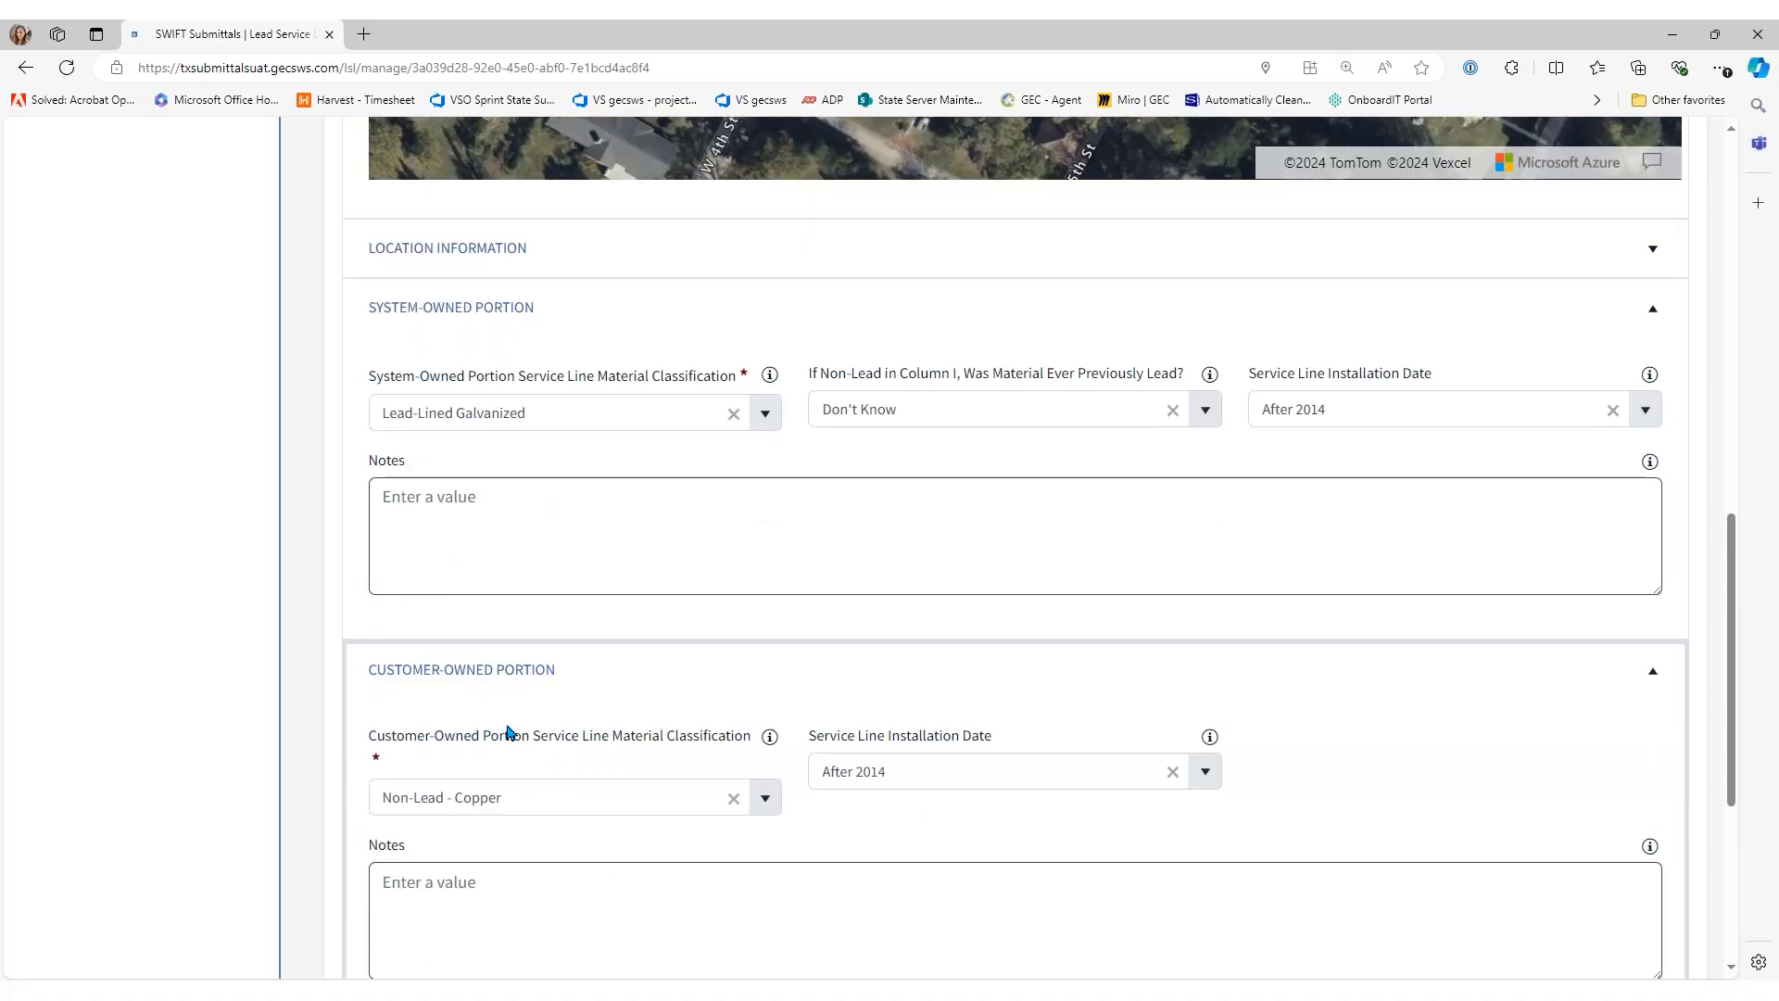
{"action": "scroll", "coordinate": [509, 733], "scroll_direction": "down", "scroll_amount": 1}
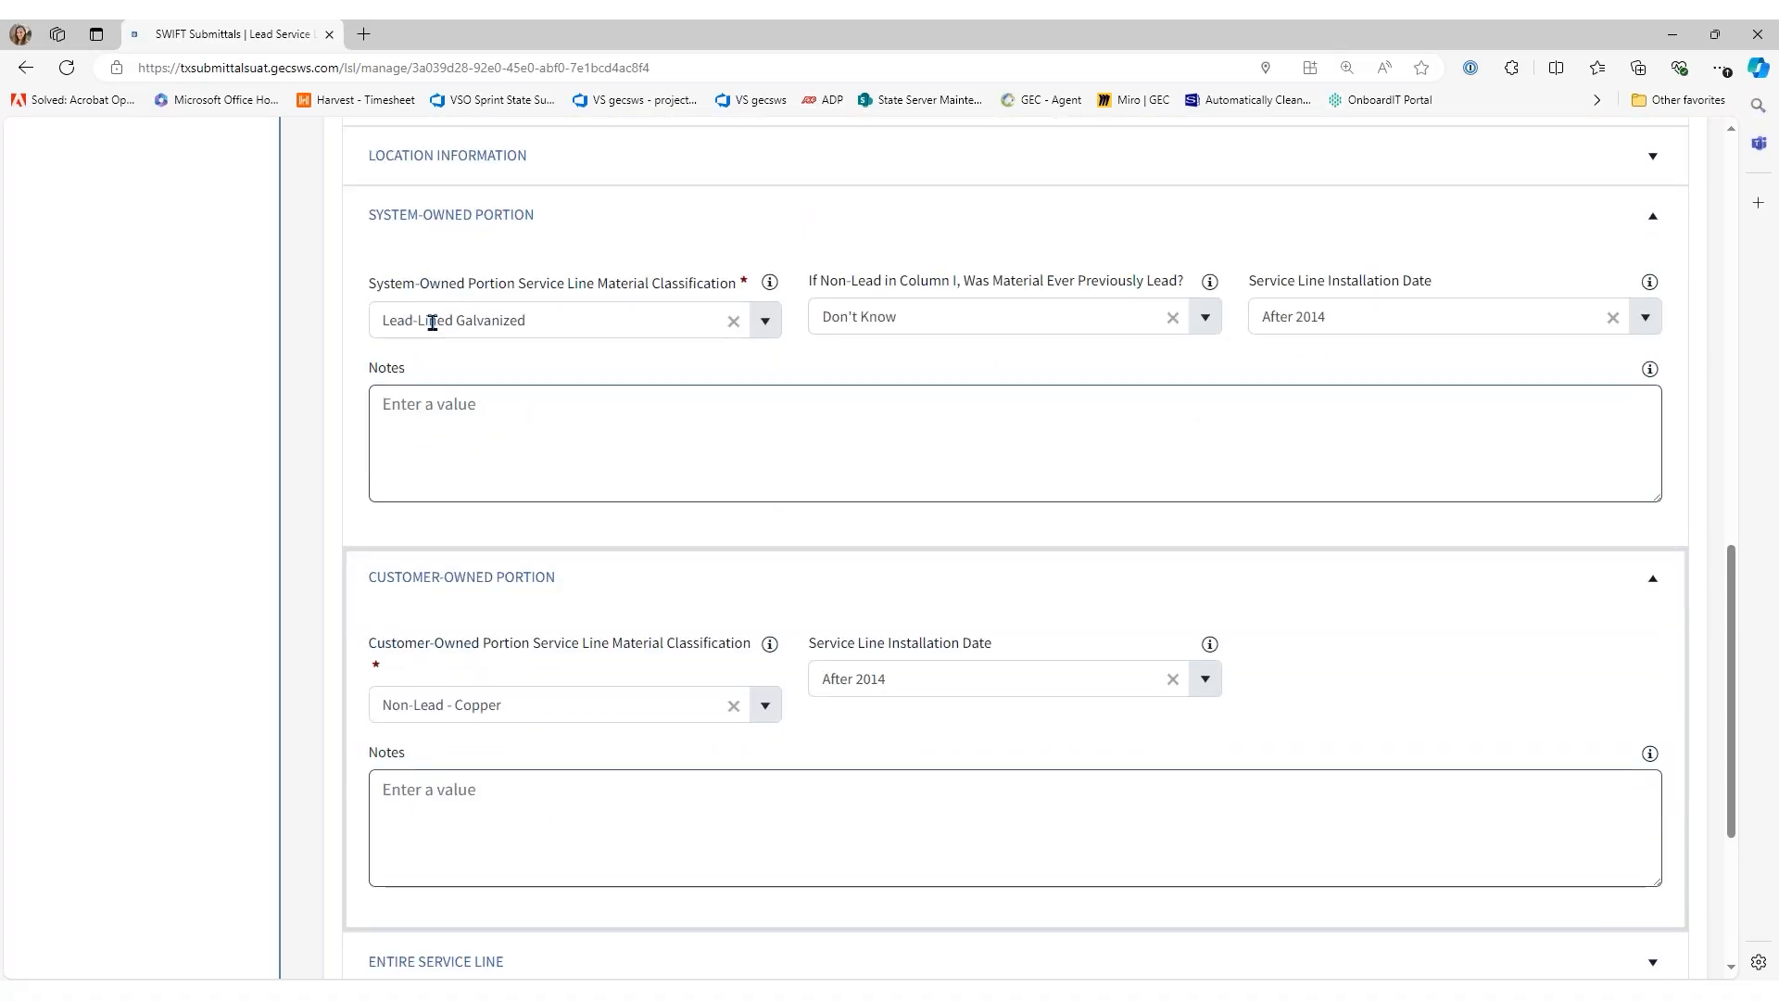
{"action": "scroll", "coordinate": [542, 575], "scroll_direction": "down", "scroll_amount": 3}
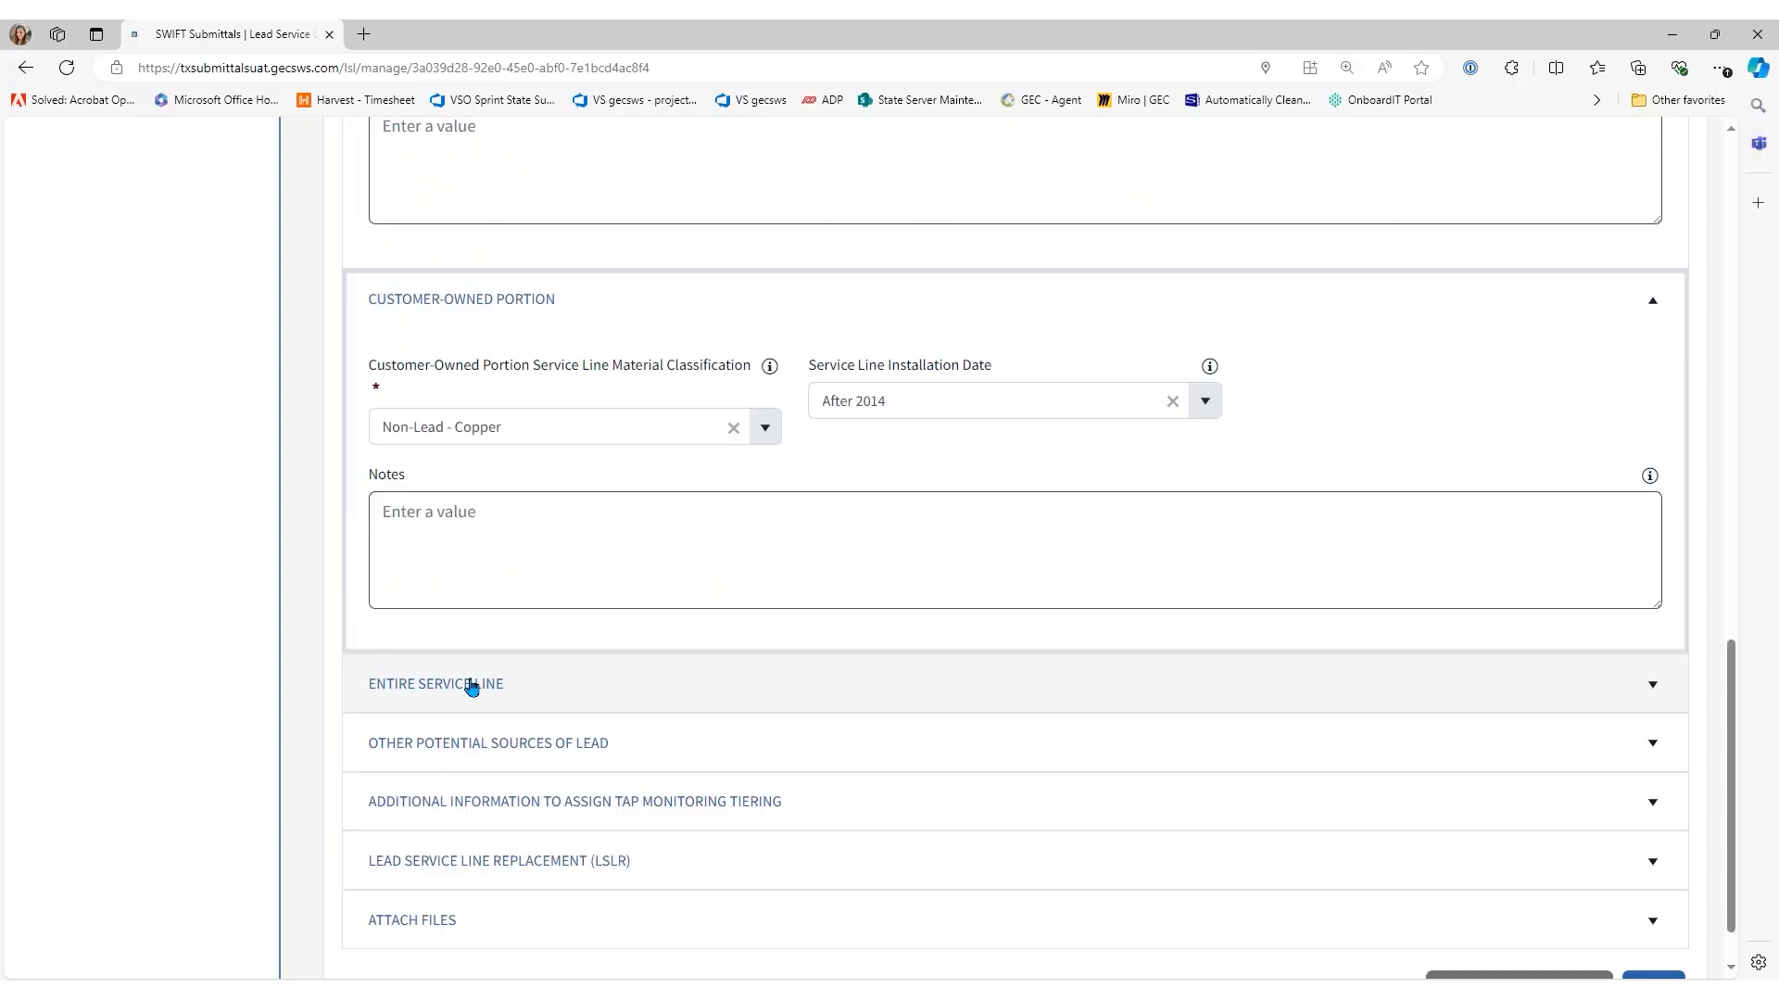
Expand the Entire Service Line section and check the LSL Category in Inventory
{"action": "left_click", "coordinate": [473, 687]}
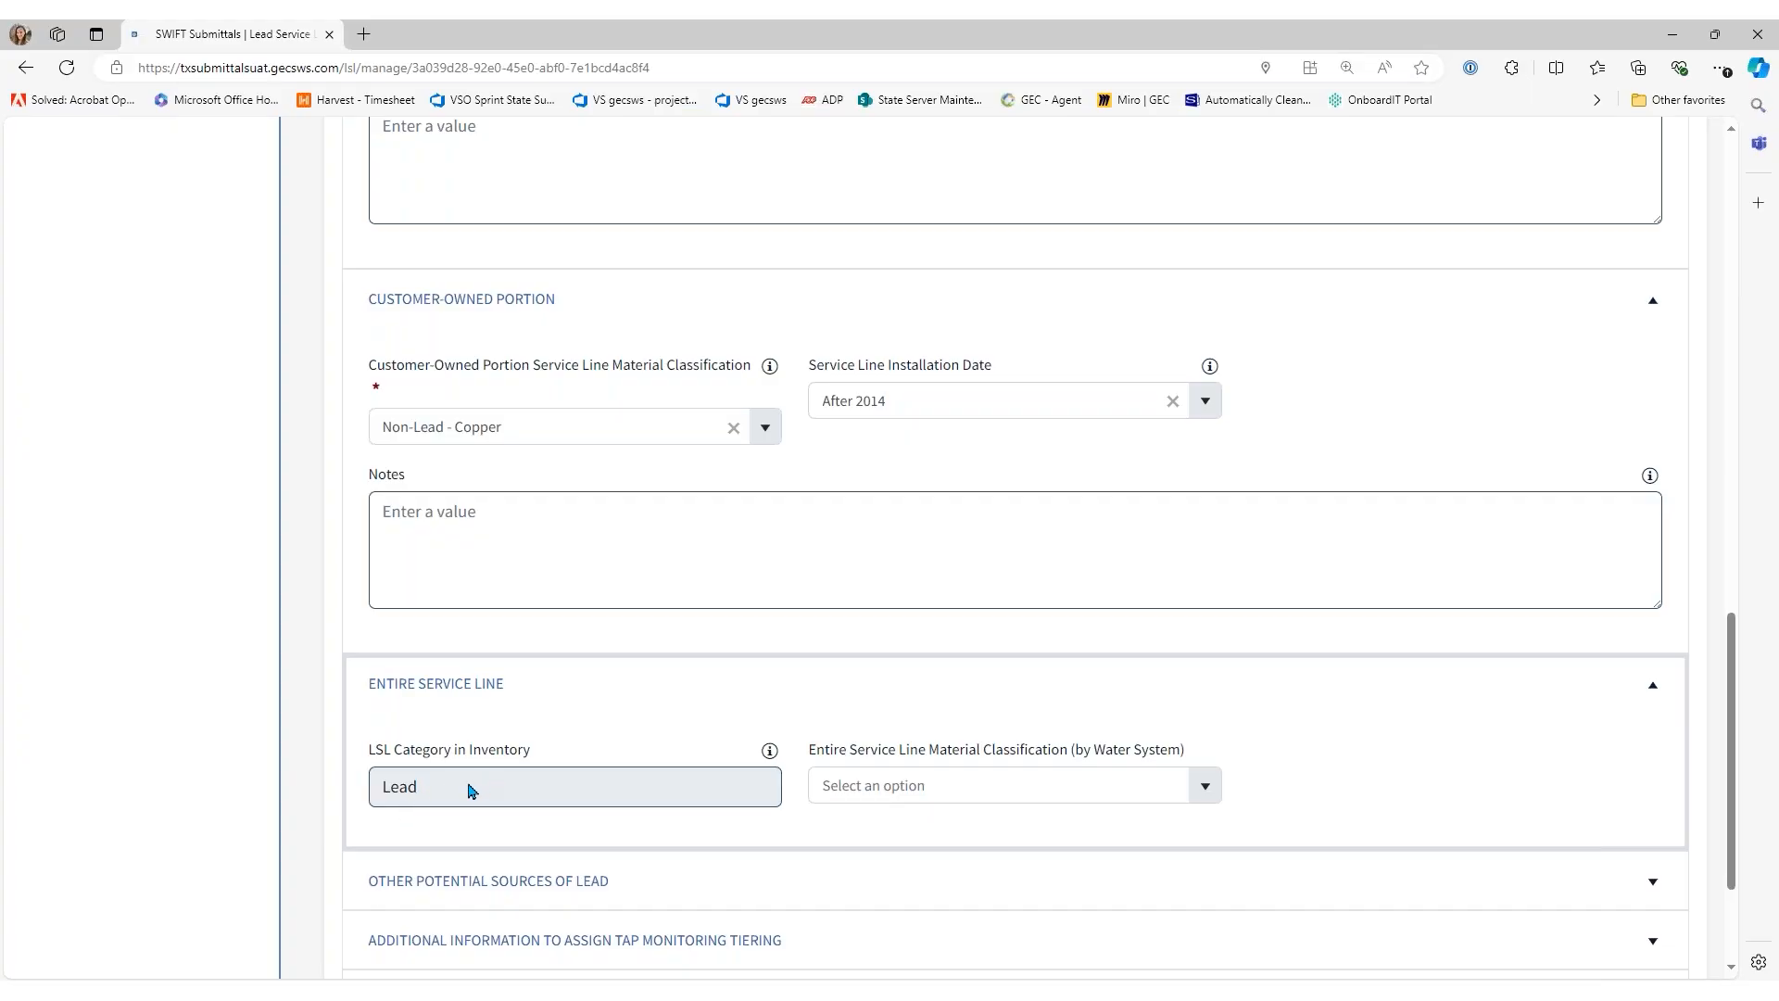
{"action": "scroll", "coordinate": [468, 783], "scroll_direction": "down", "scroll_amount": 1}
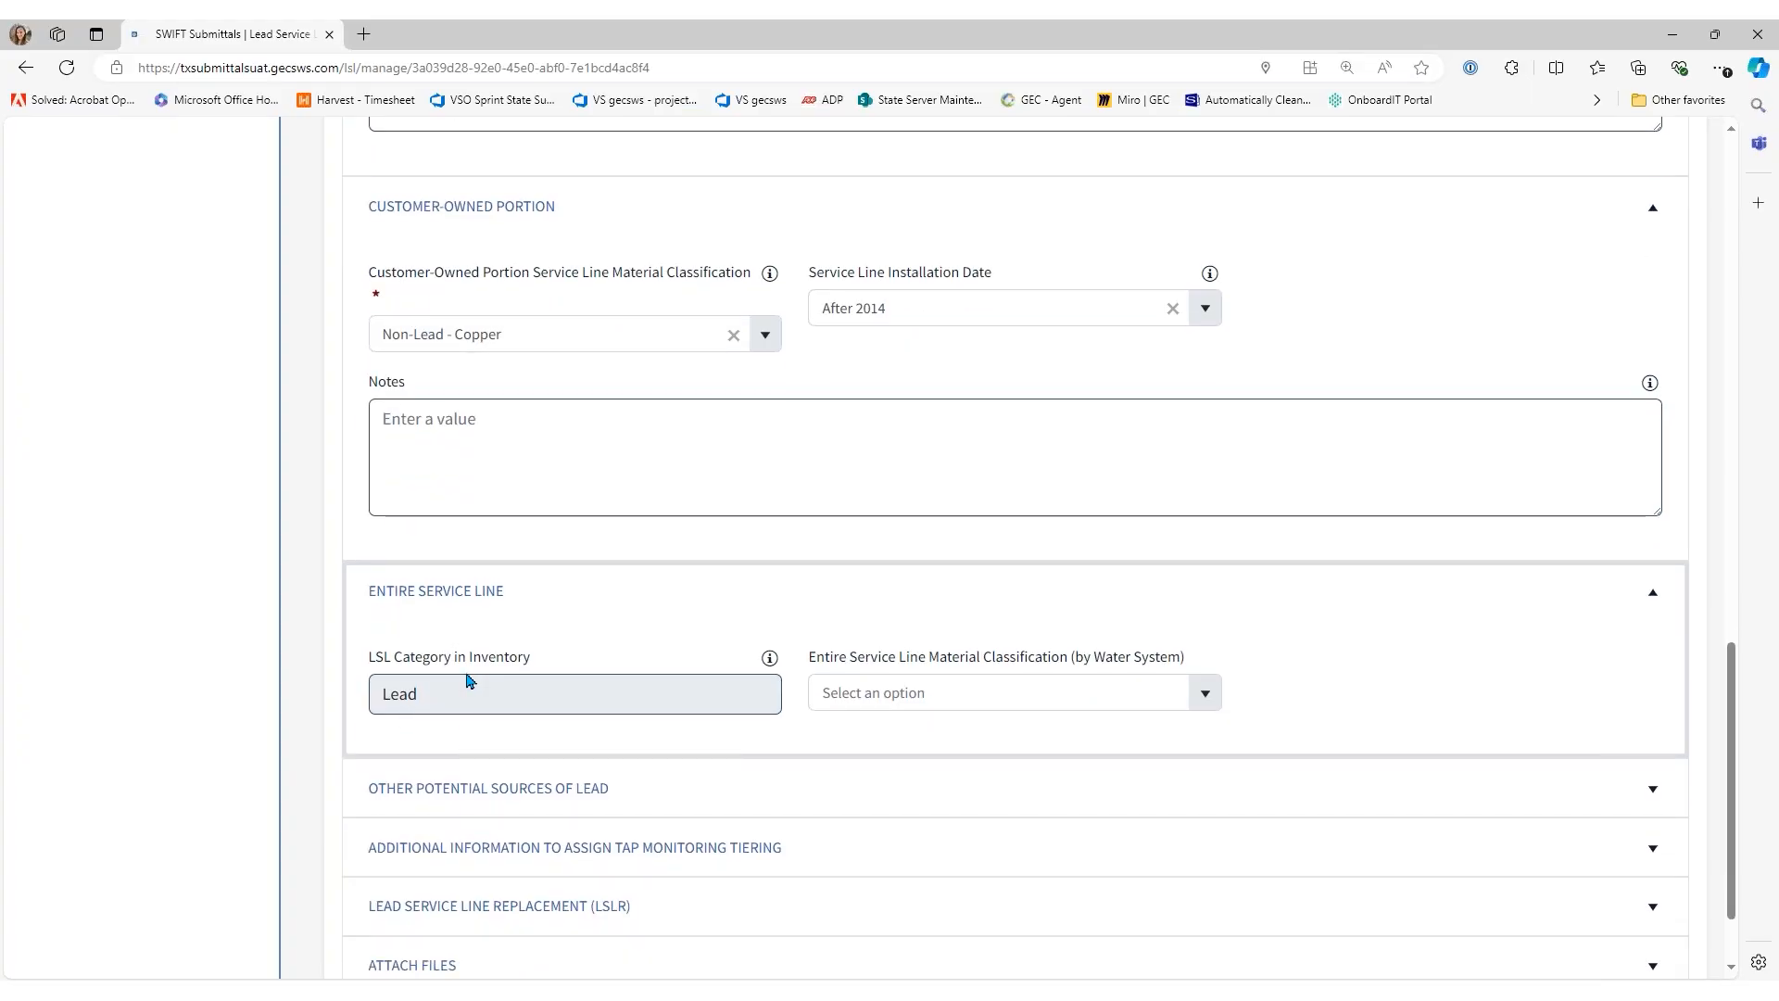
{"action": "scroll", "coordinate": [468, 681], "scroll_direction": "down", "scroll_amount": 1}
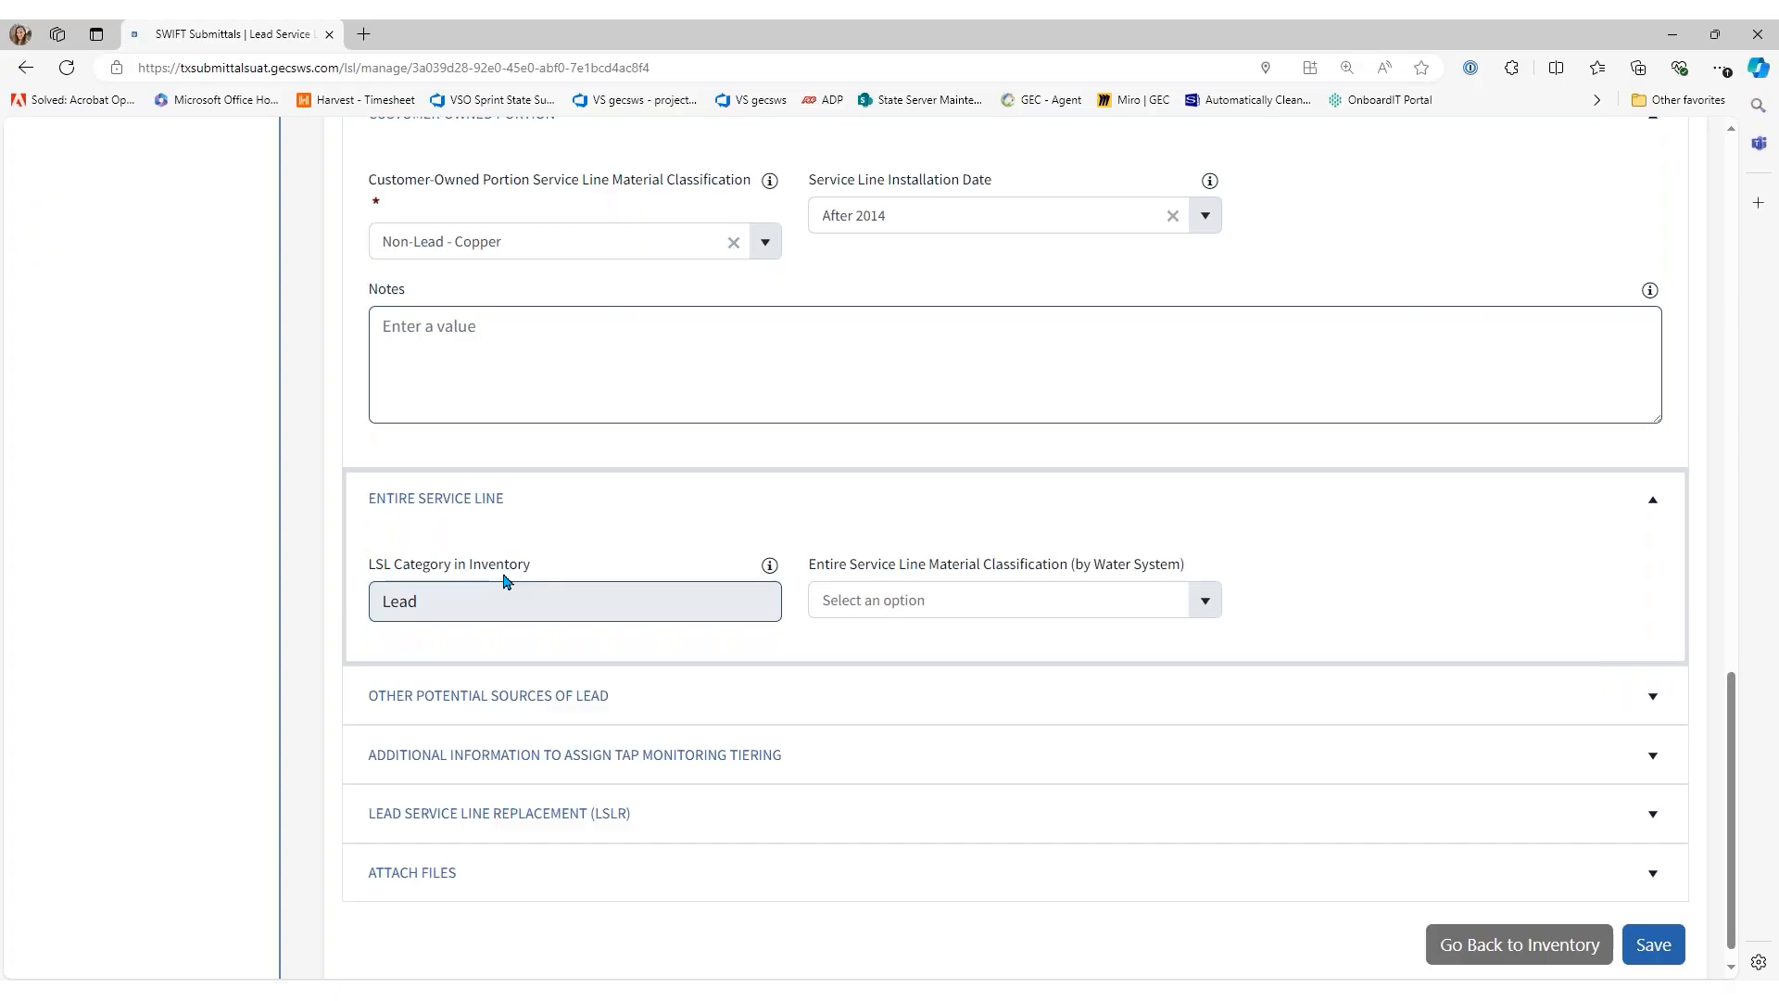
Expand Other Potential Sources of Lead and answer Yes to whether there is lead solder in the service line
{"action": "left_click", "coordinate": [504, 714]}
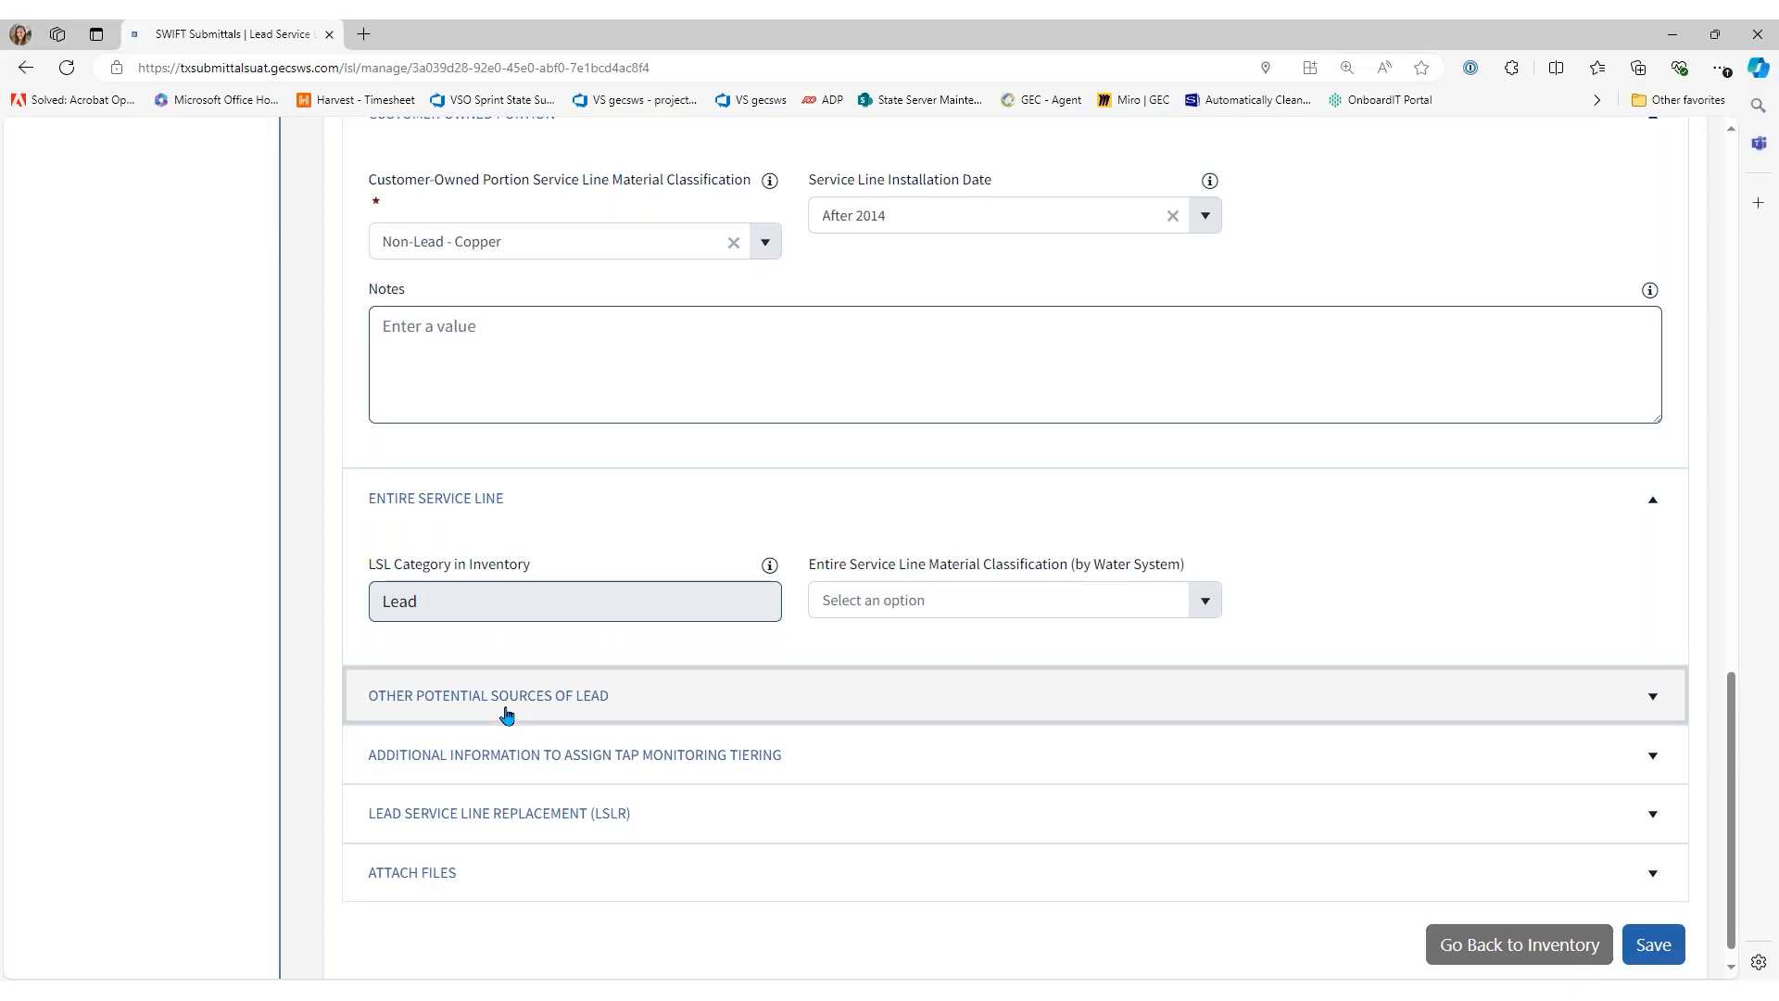
{"action": "scroll", "coordinate": [492, 637], "scroll_direction": "down", "scroll_amount": 2}
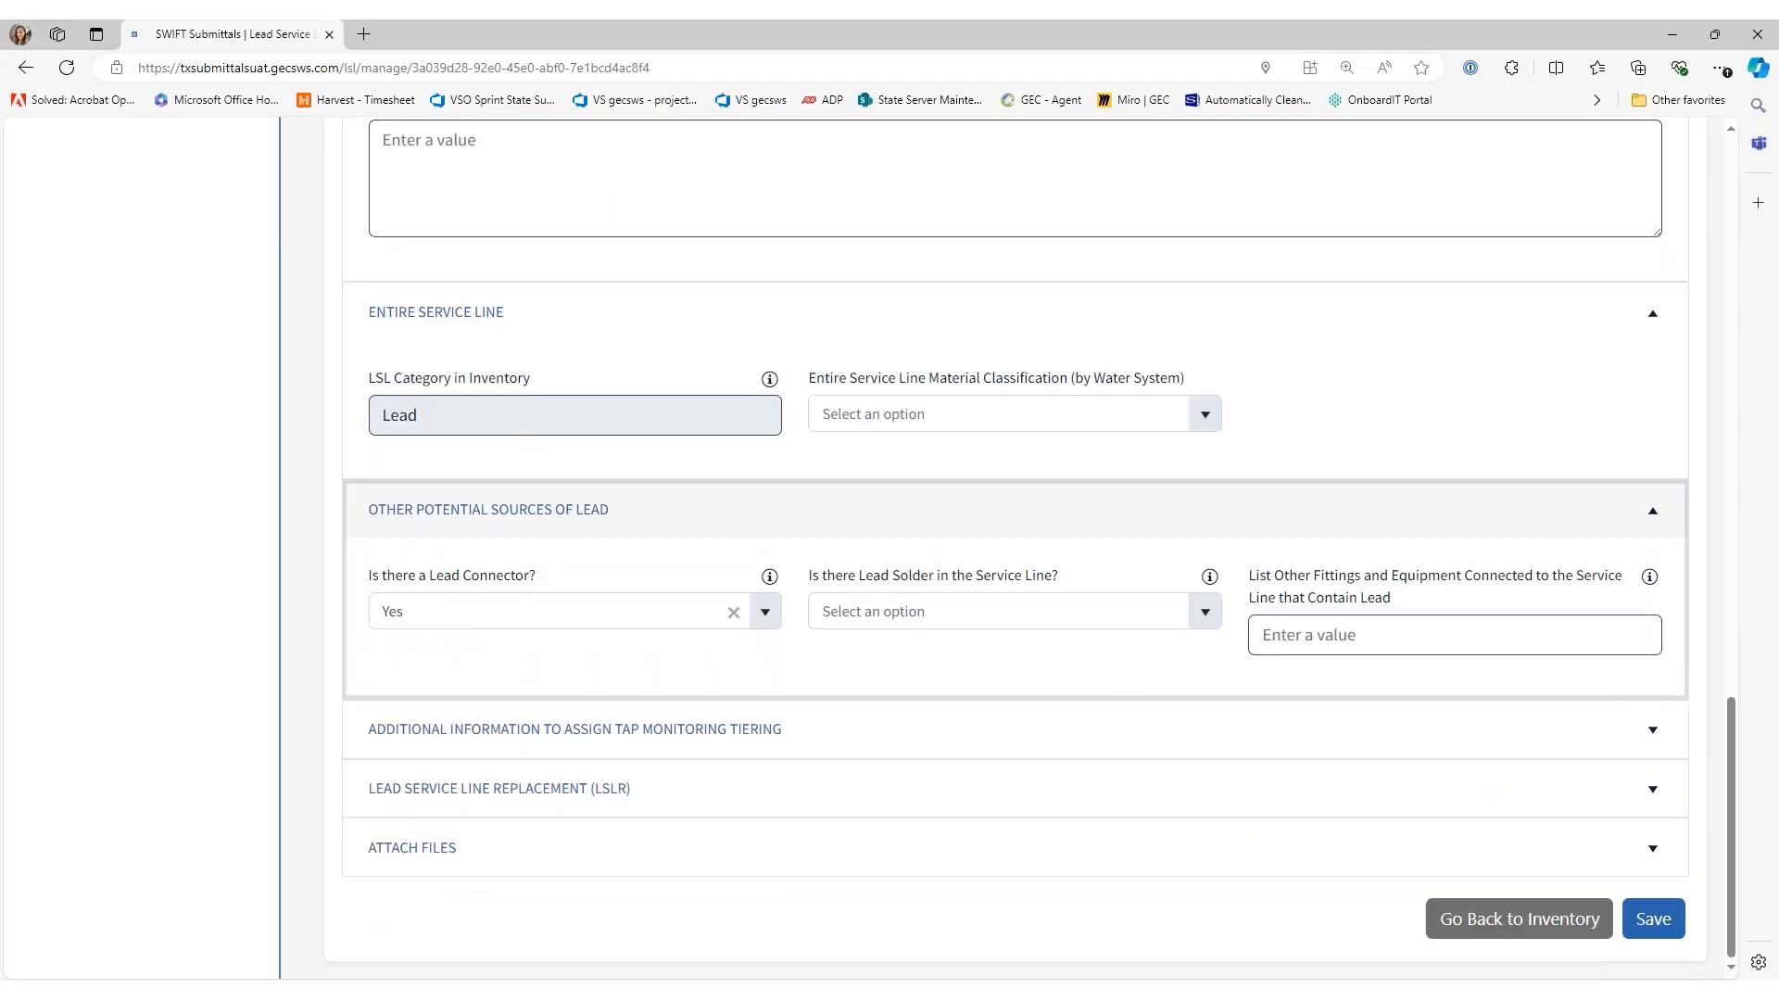
{"action": "left_click", "coordinate": [1208, 617]}
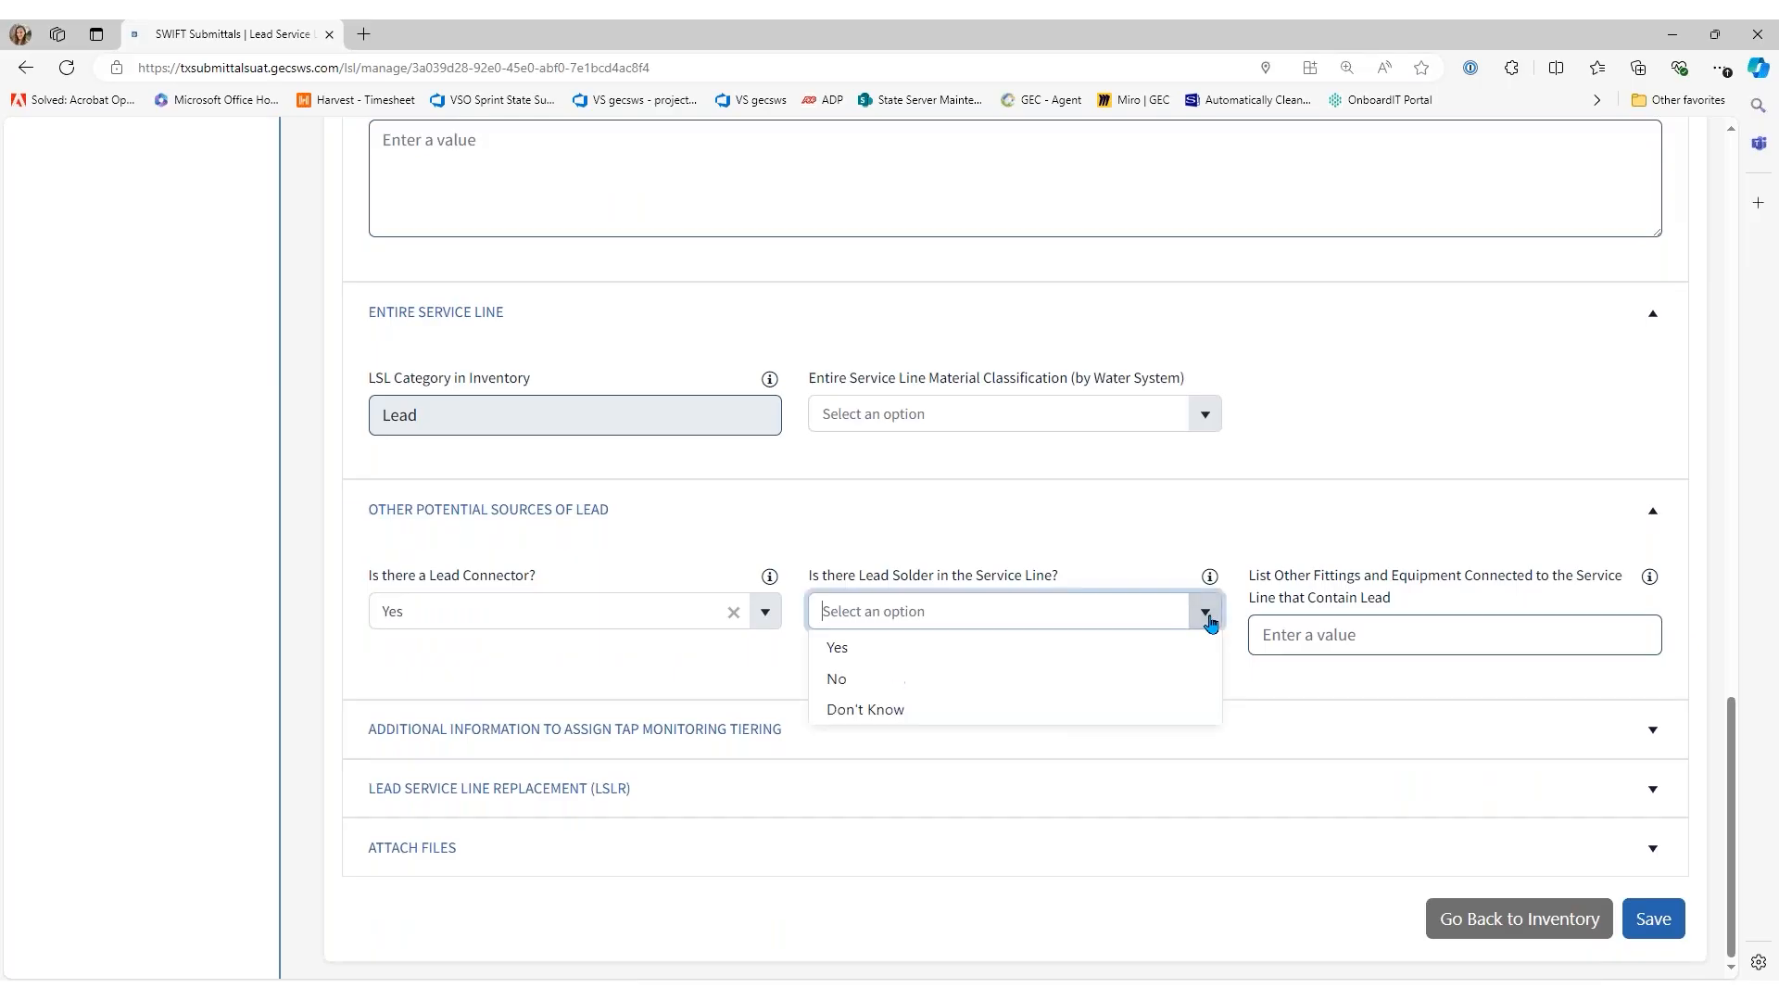
{"action": "left_click", "coordinate": [865, 665]}
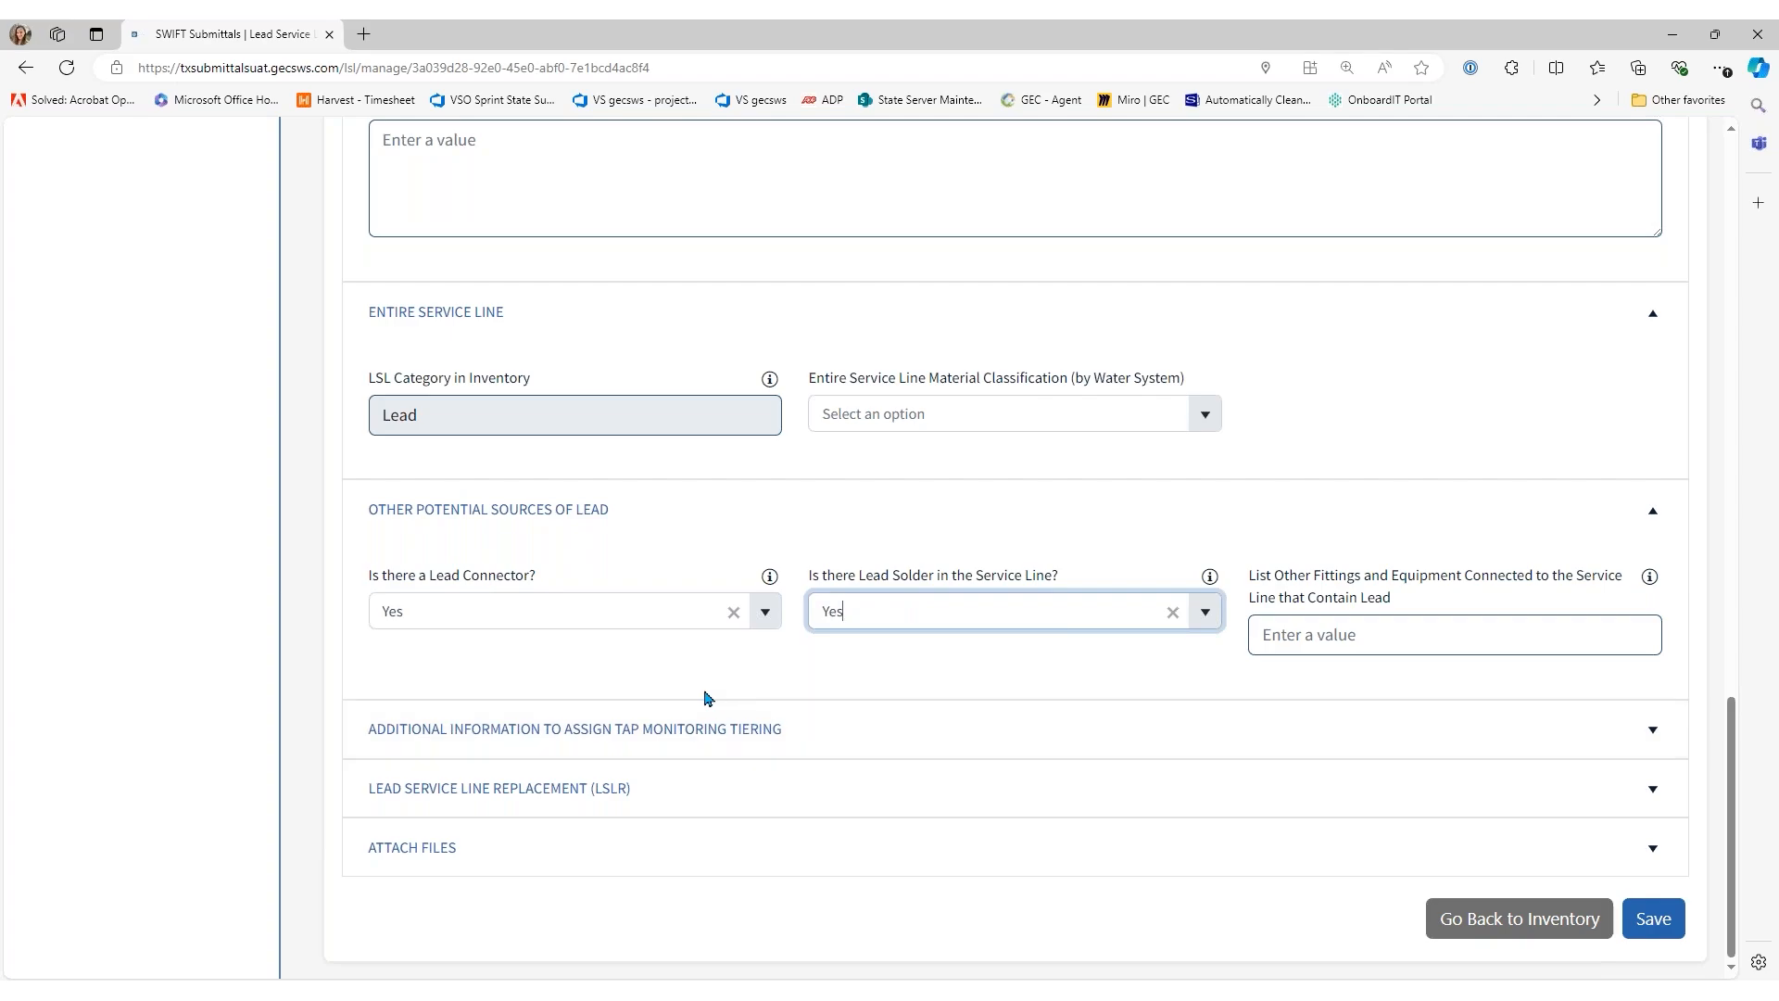
Expand Additional Information to Assign Tap Monitoring Tiering and set the Building Type Connected to Service Line to Single Family Residence
{"action": "left_click", "coordinate": [648, 742]}
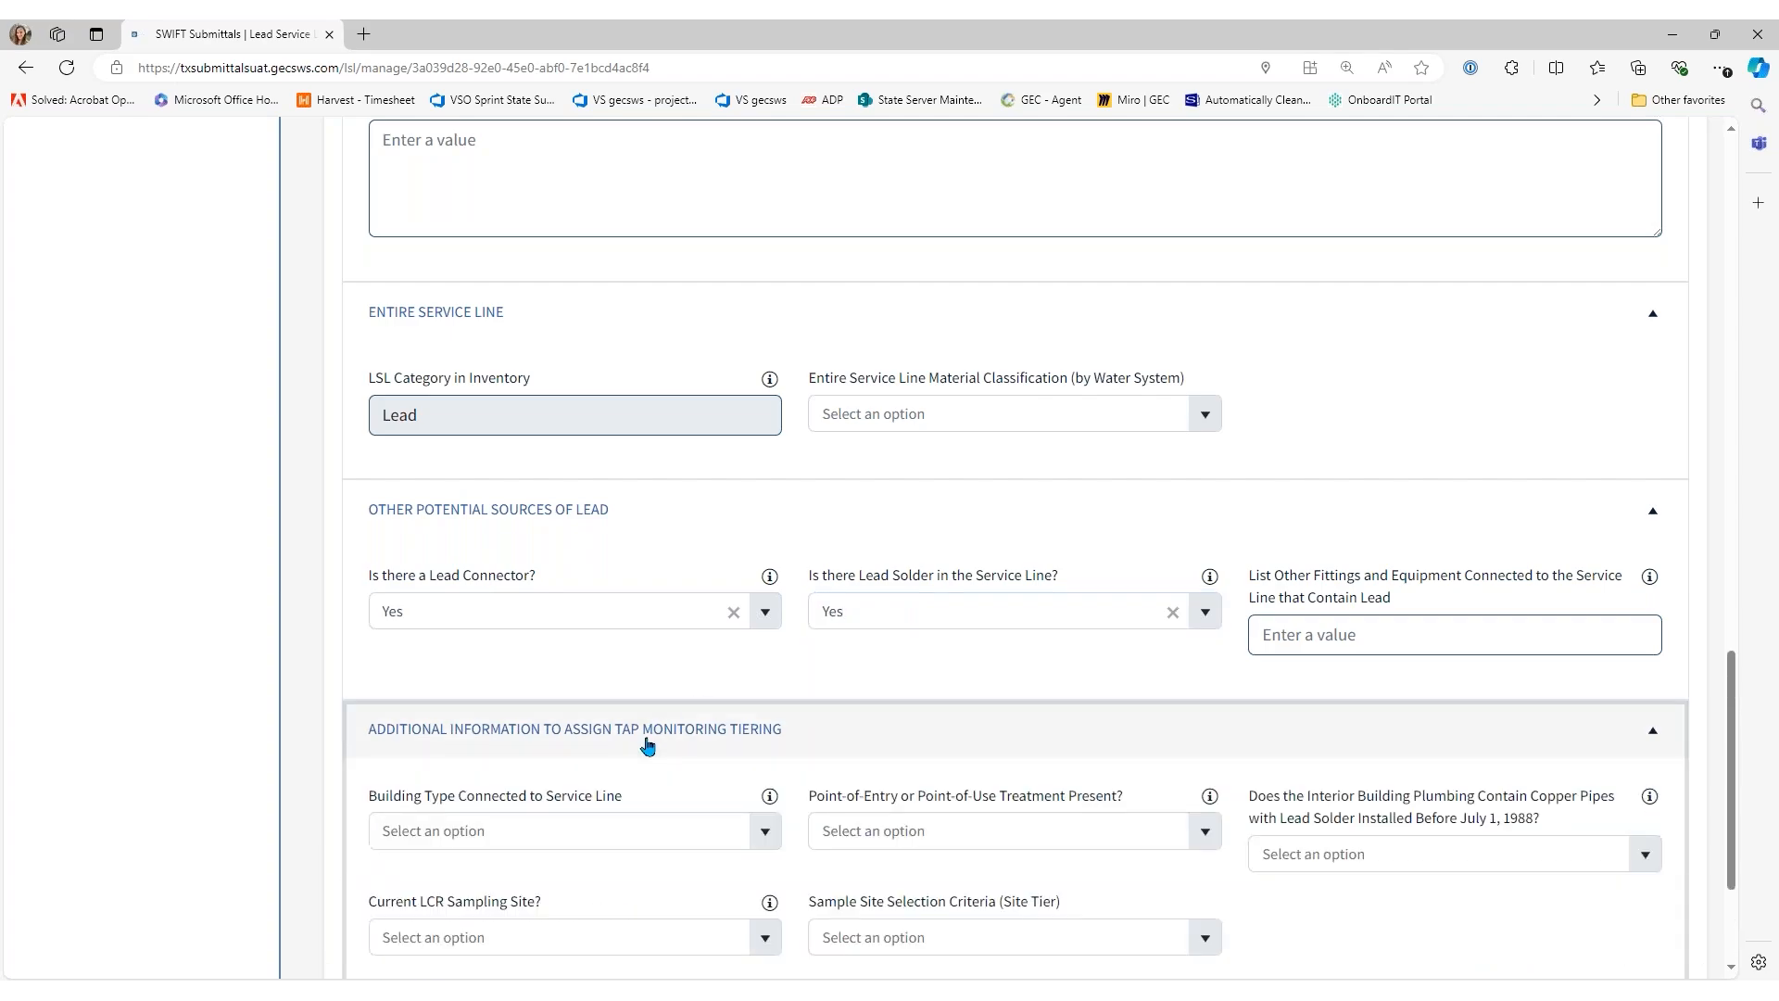
{"action": "scroll", "coordinate": [648, 742], "scroll_direction": "down", "scroll_amount": 3}
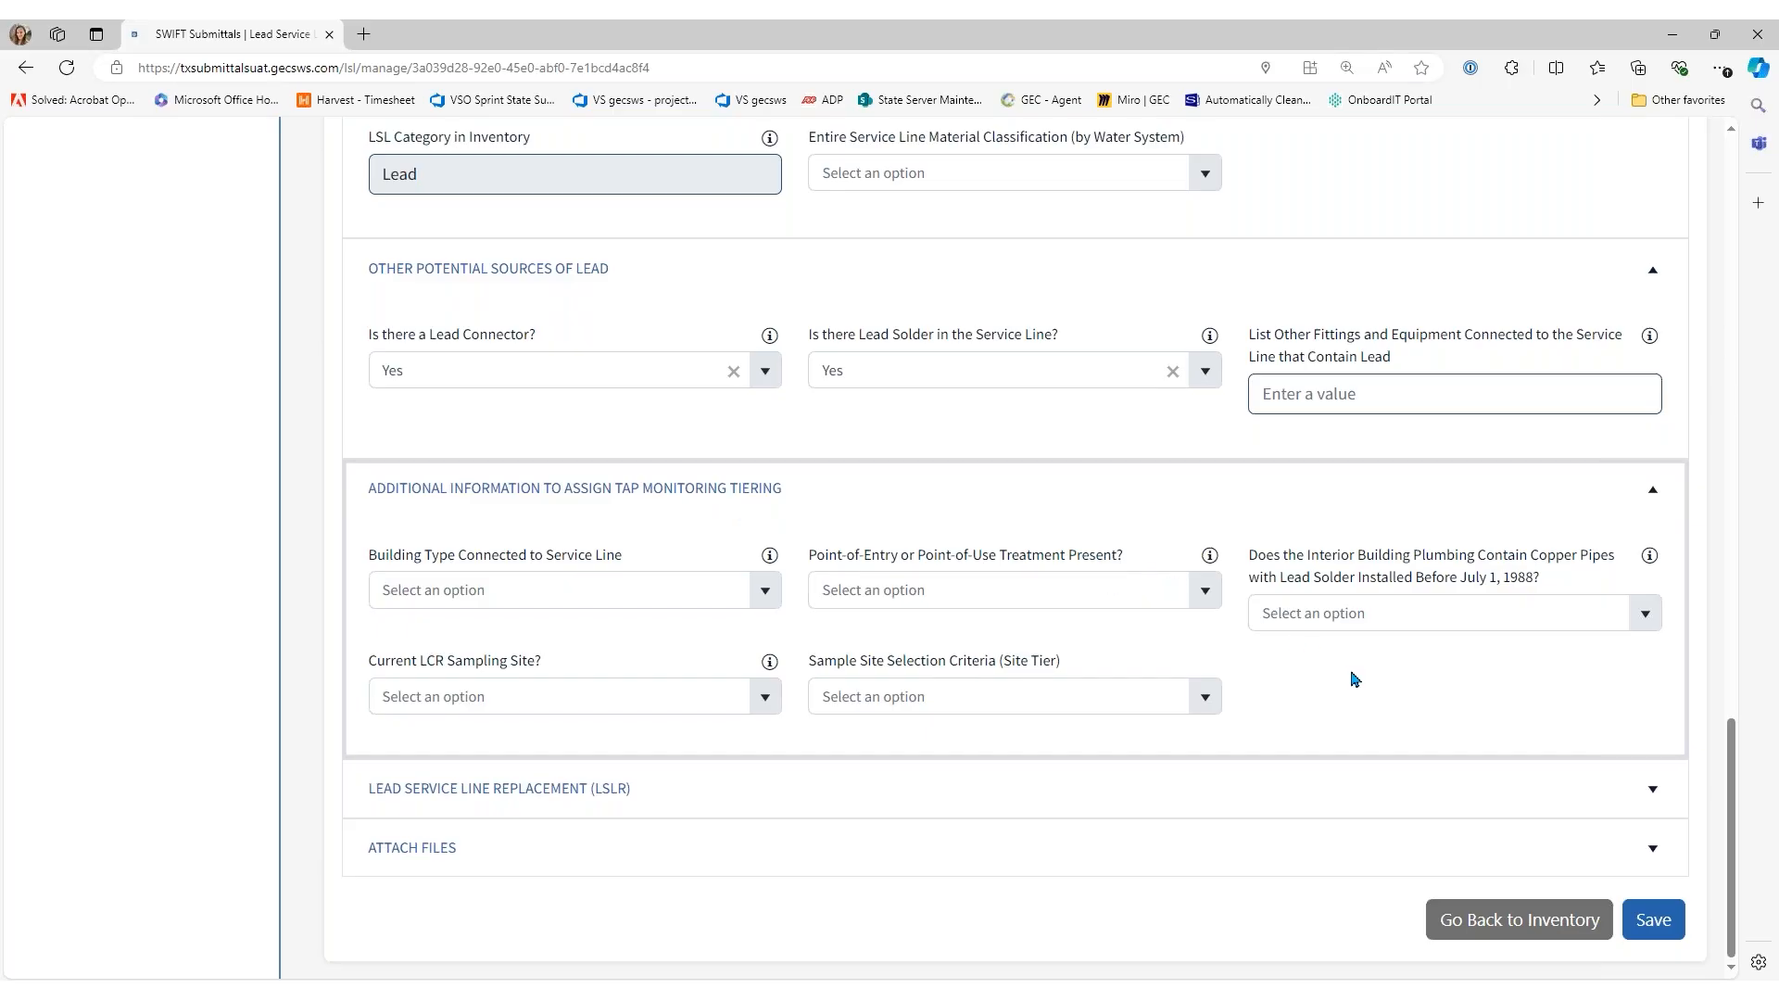
{"action": "left_click", "coordinate": [762, 603]}
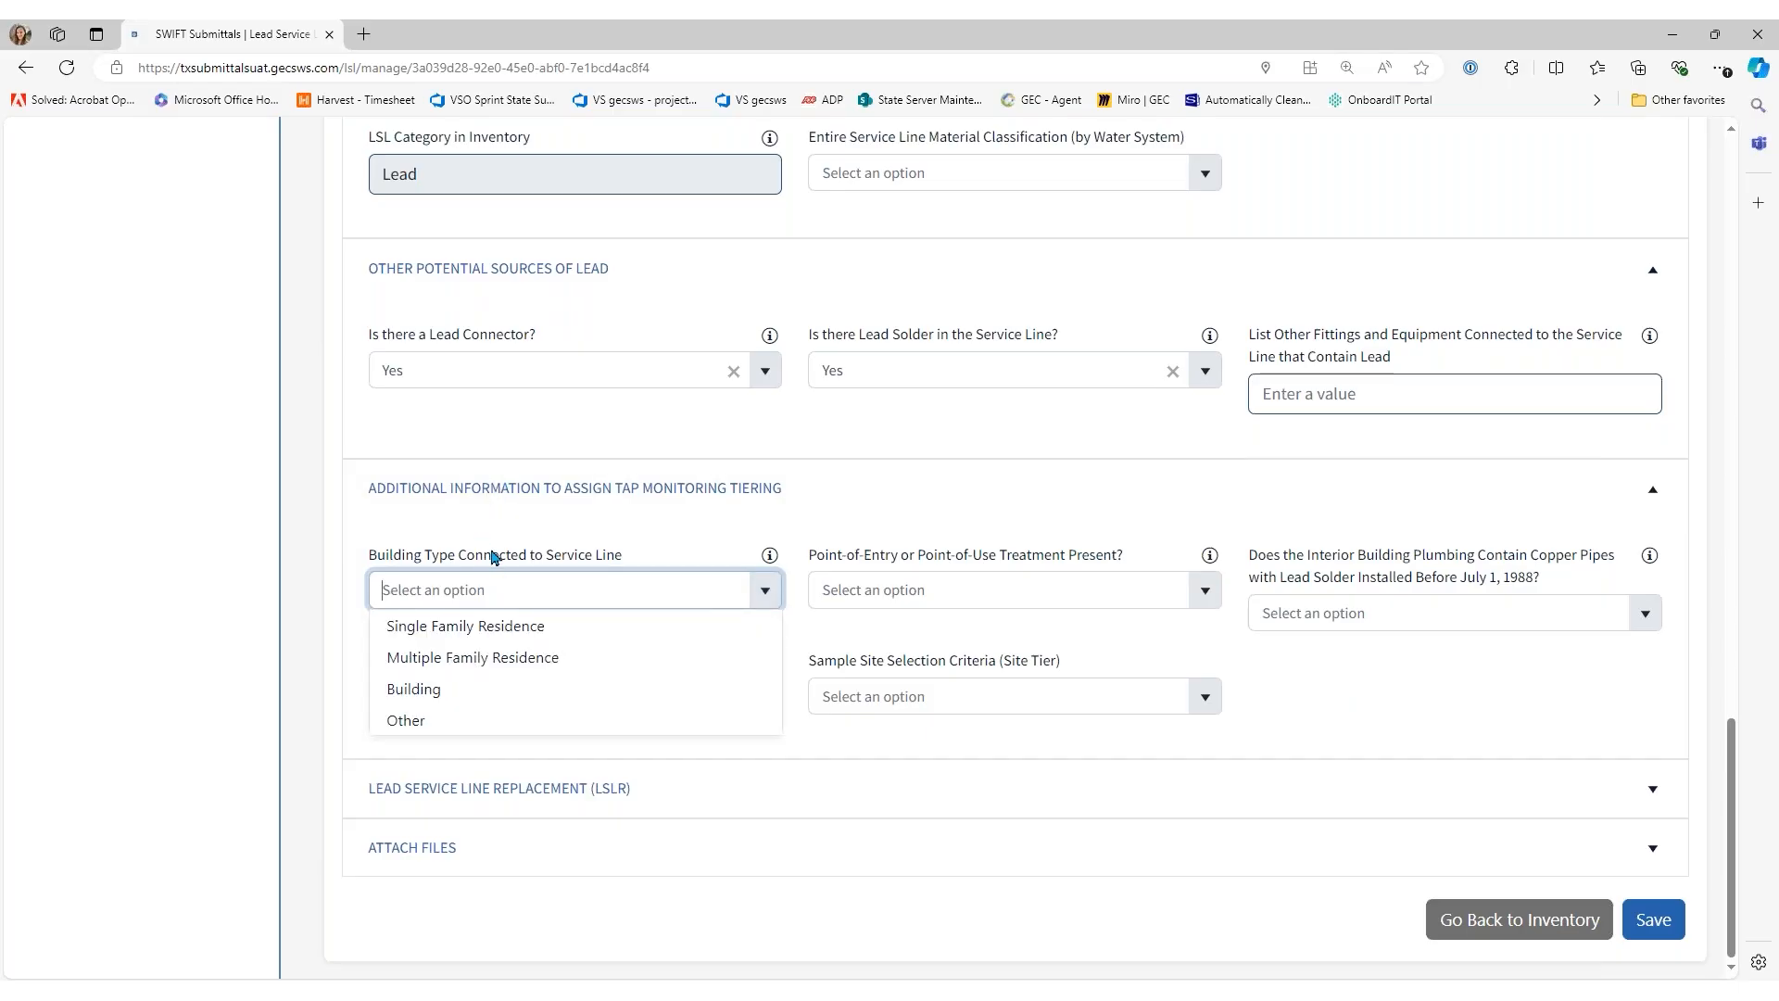
{"action": "left_click", "coordinate": [479, 637]}
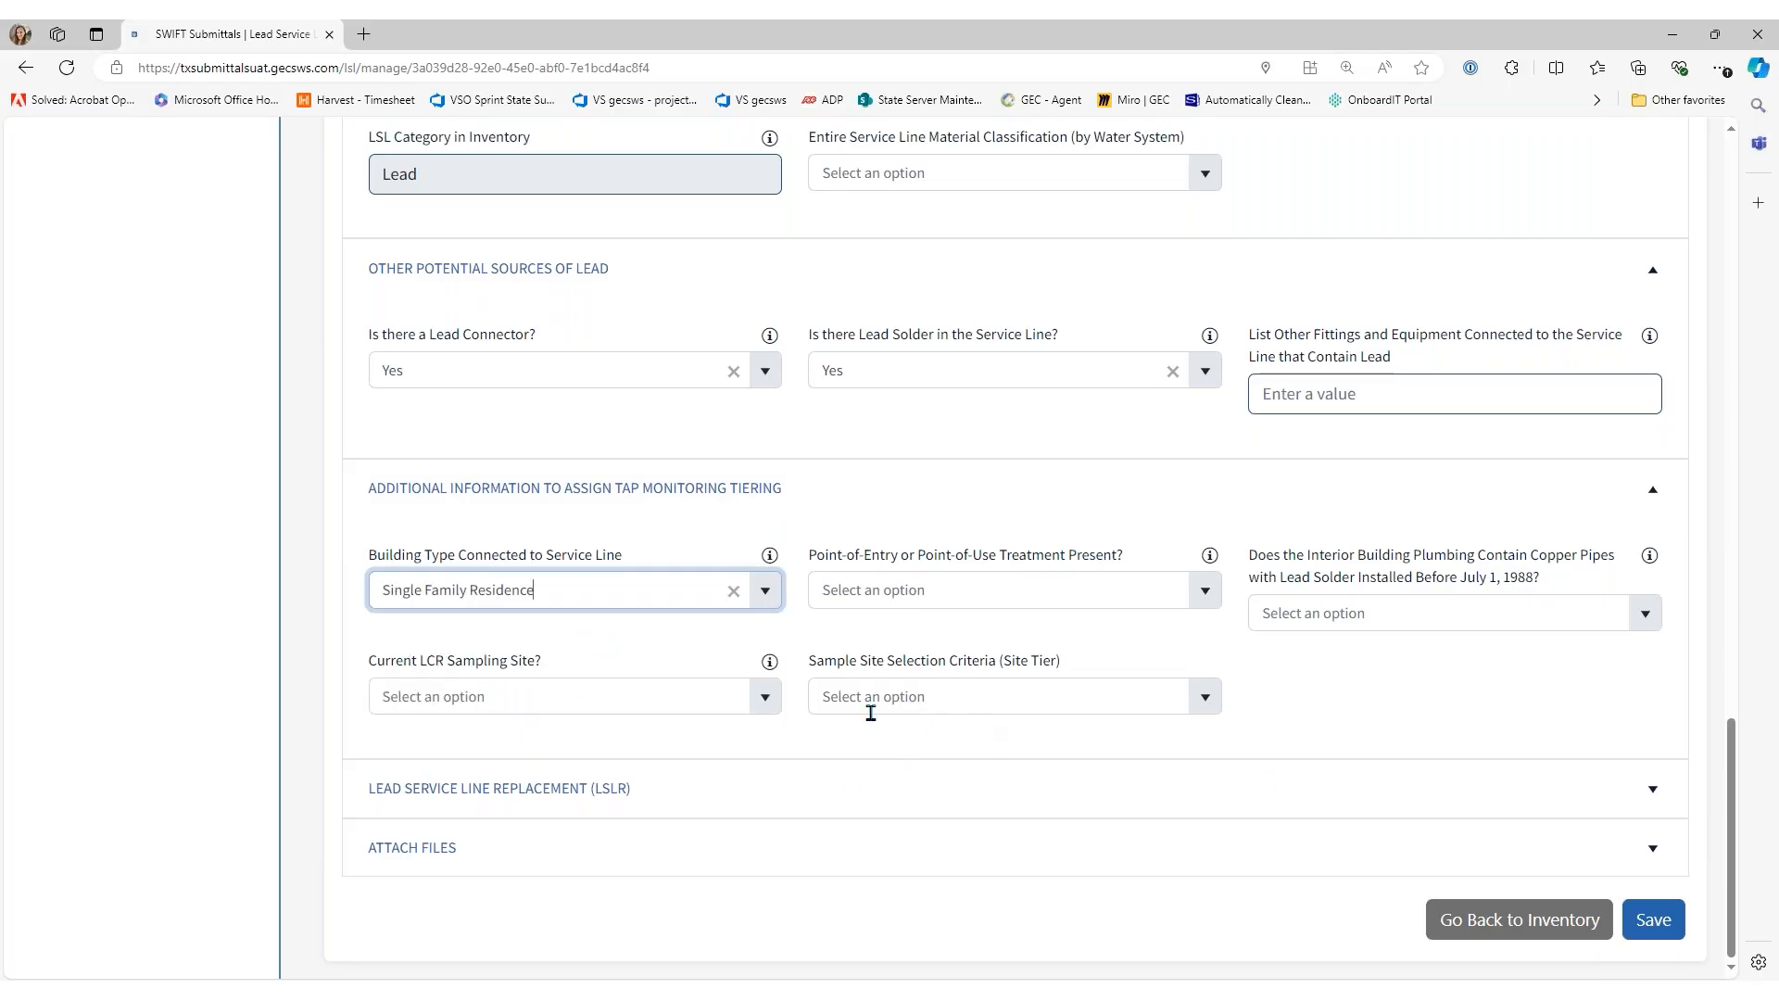
Expand the Lead Service Line Replacement (LSLR) and Attach Files sections and look over their contents
{"action": "left_click", "coordinate": [583, 788]}
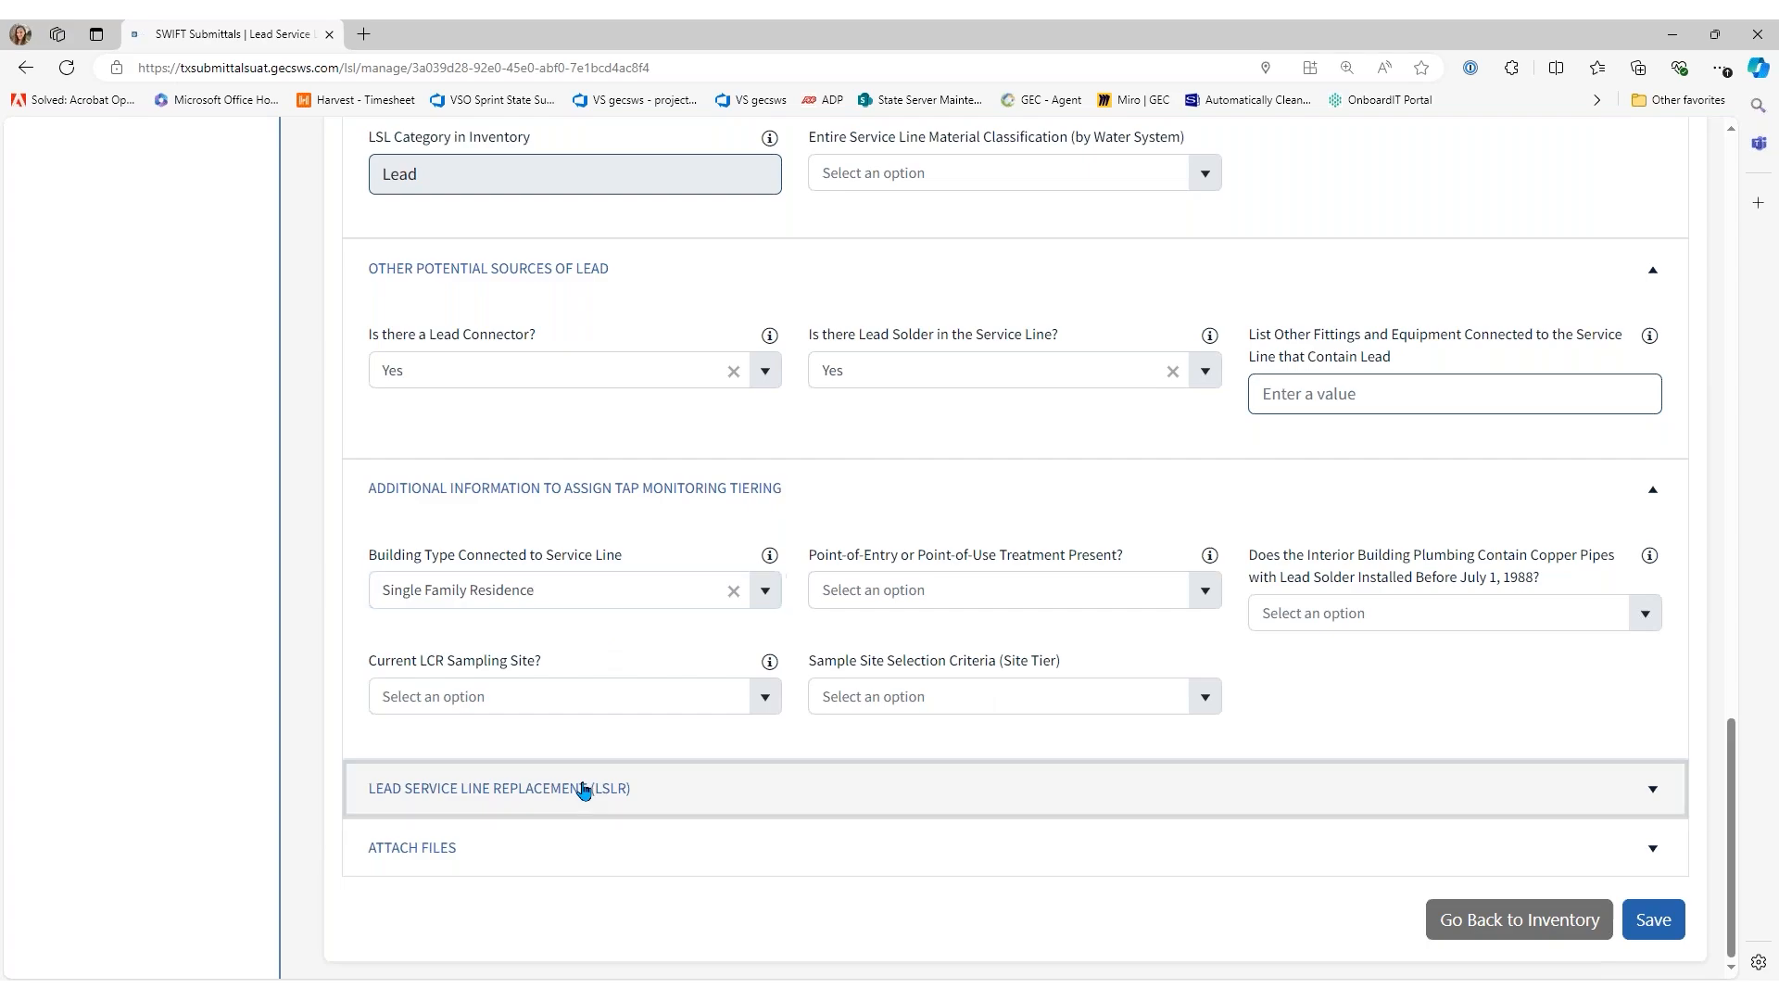
{"action": "scroll", "coordinate": [702, 781], "scroll_direction": "down", "scroll_amount": 2}
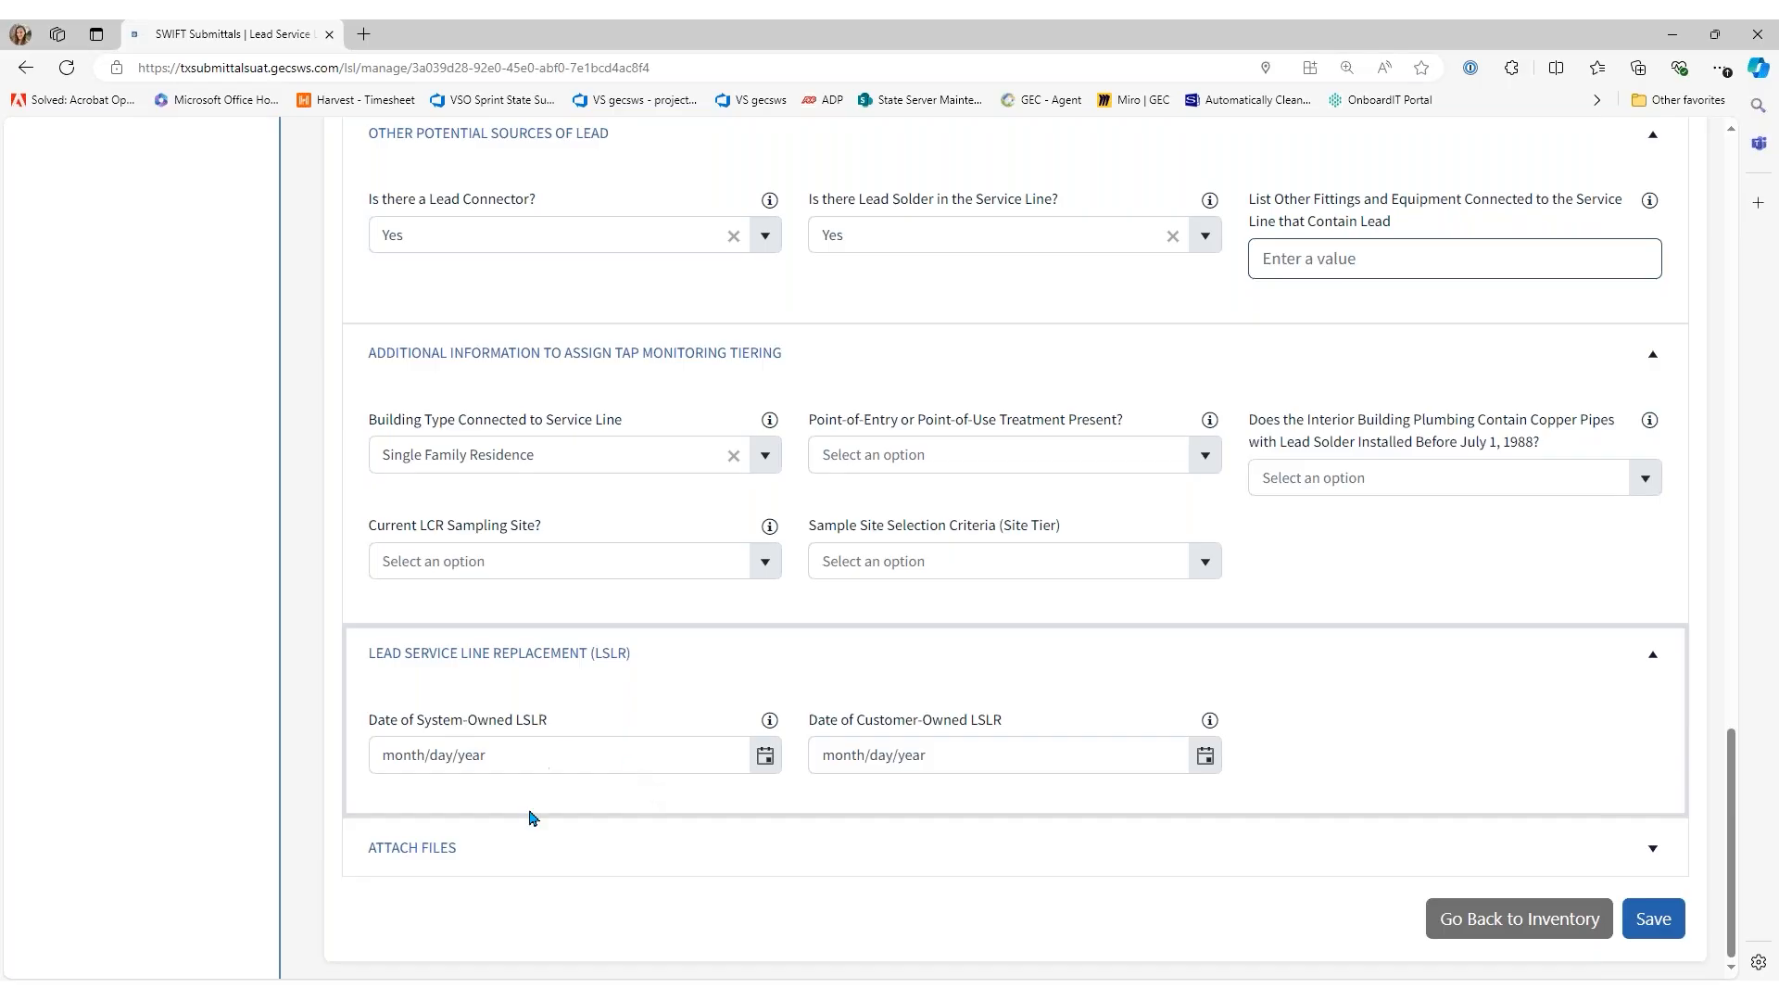
{"action": "left_click", "coordinate": [463, 854]}
{"action": "scroll", "coordinate": [532, 782], "scroll_direction": "down", "scroll_amount": 3}
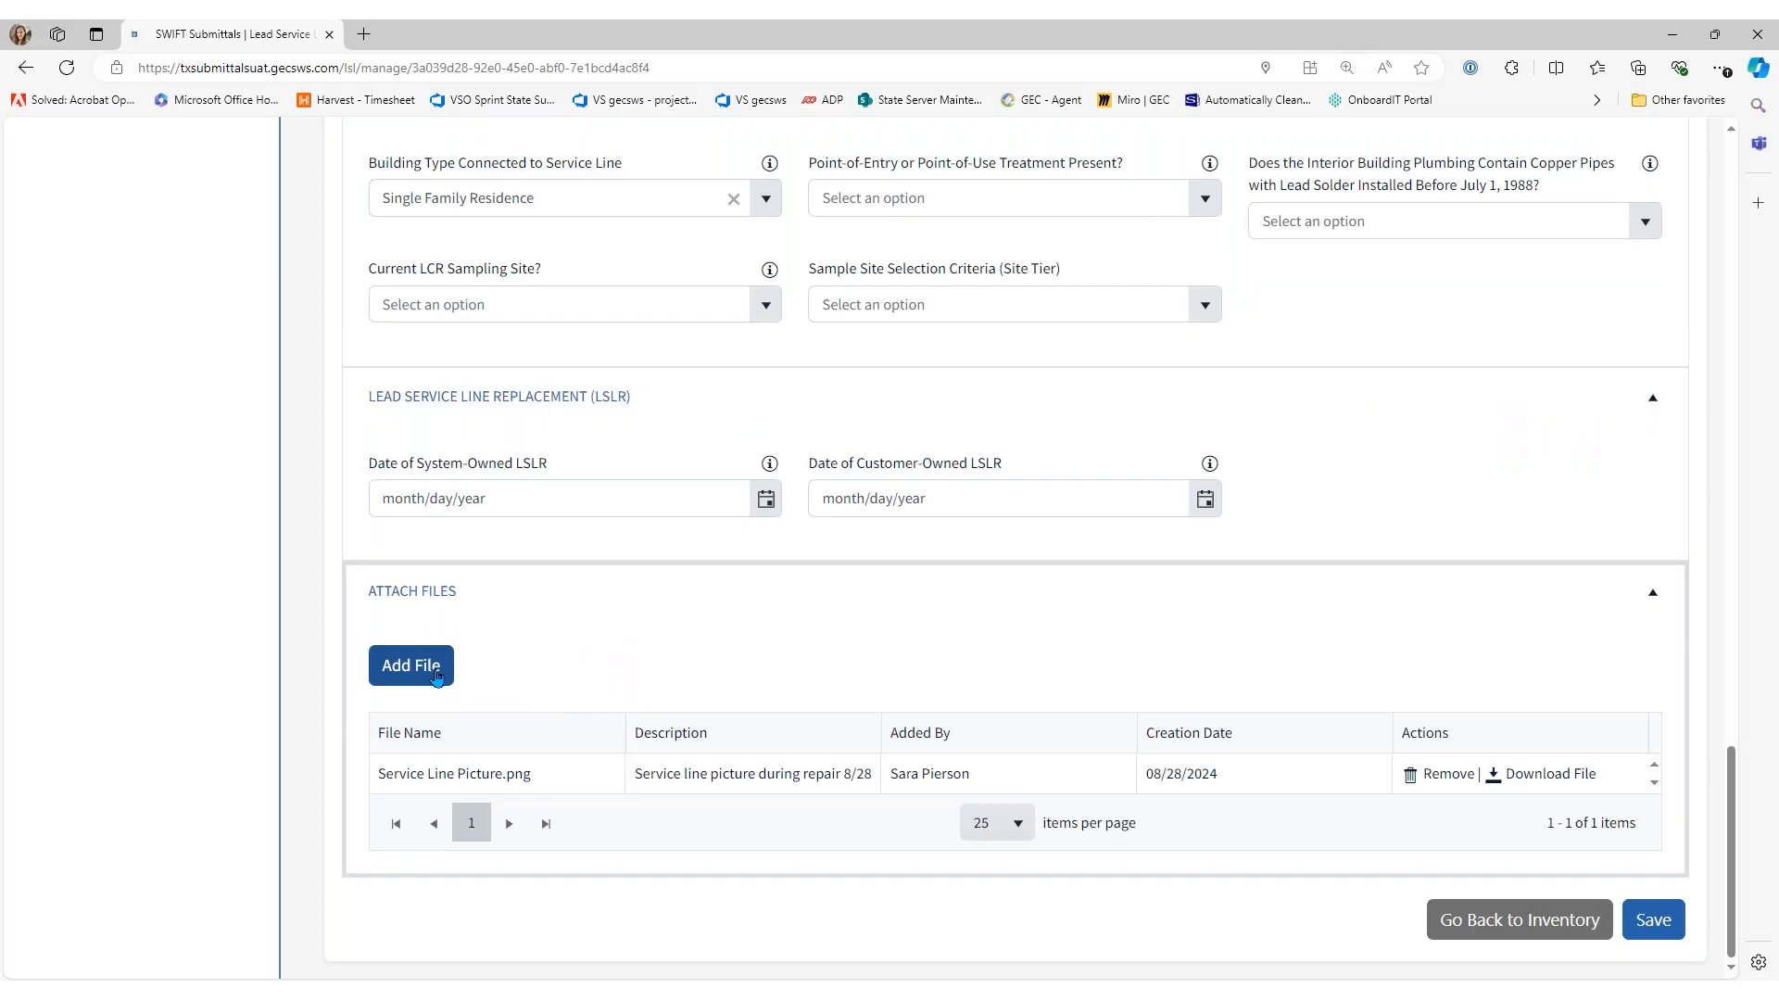
Attach Service Line Picture.png to the service line with the description "service line tap card" and close the file dialog
{"action": "left_click", "coordinate": [436, 677]}
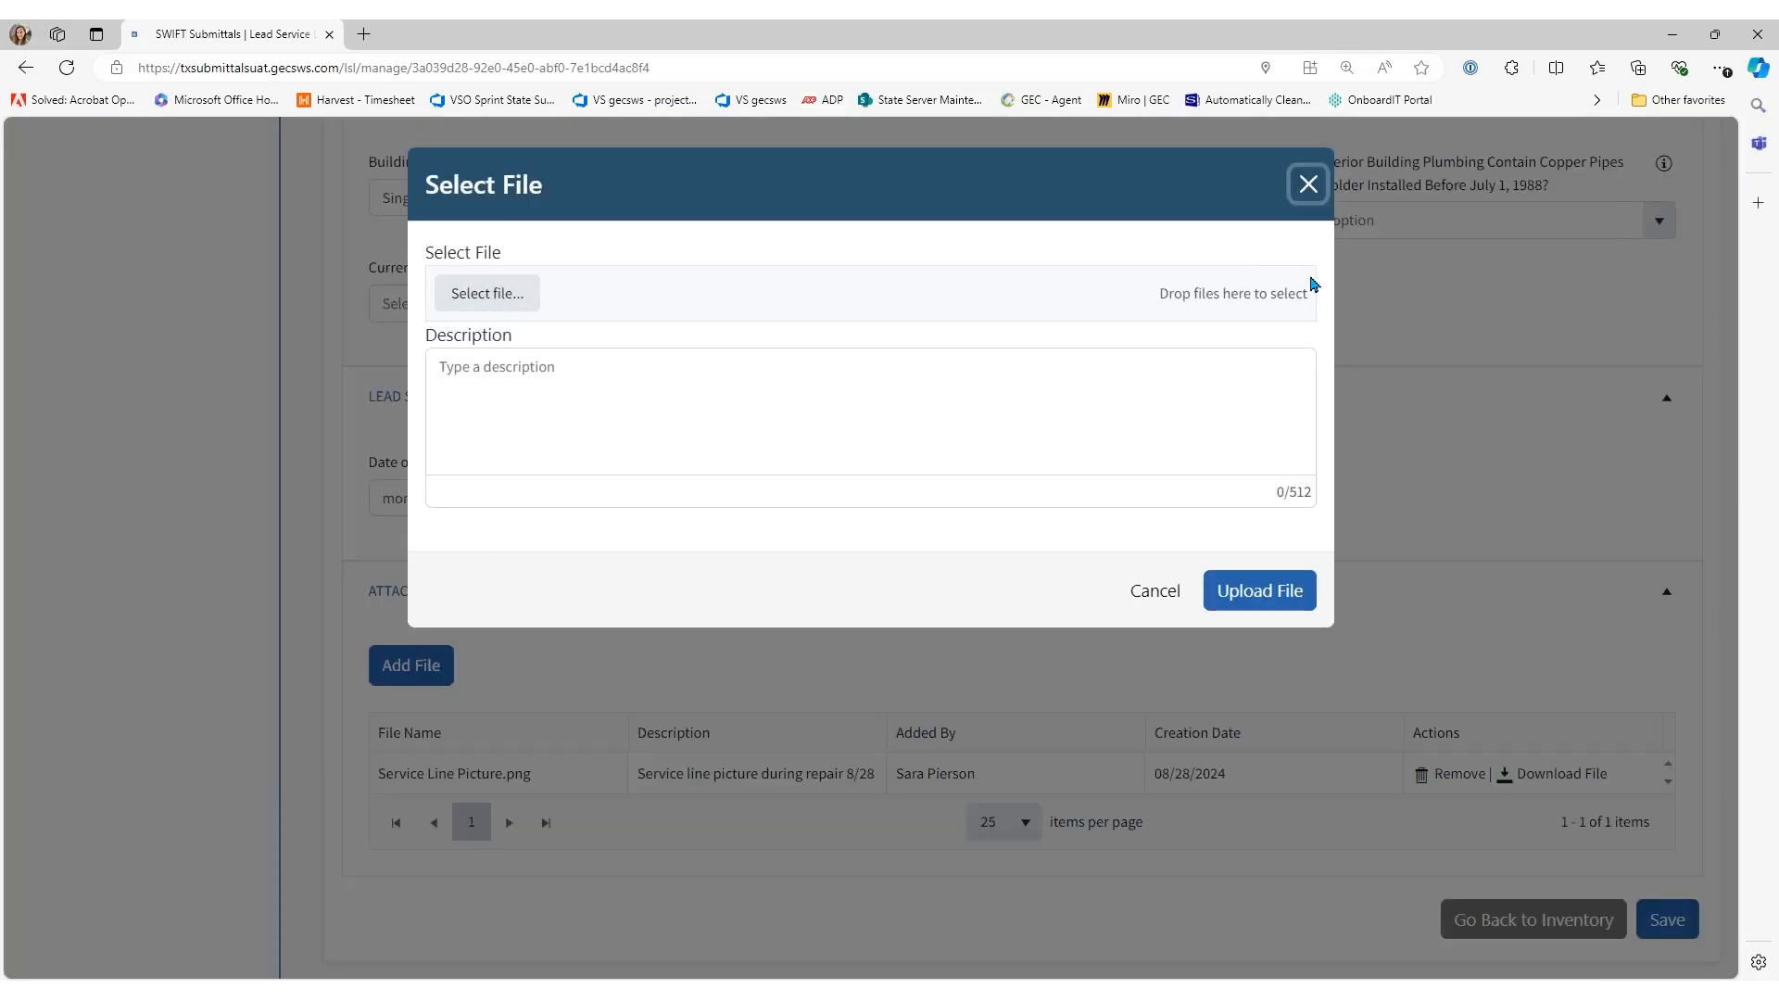
{"action": "left_click", "coordinate": [517, 295]}
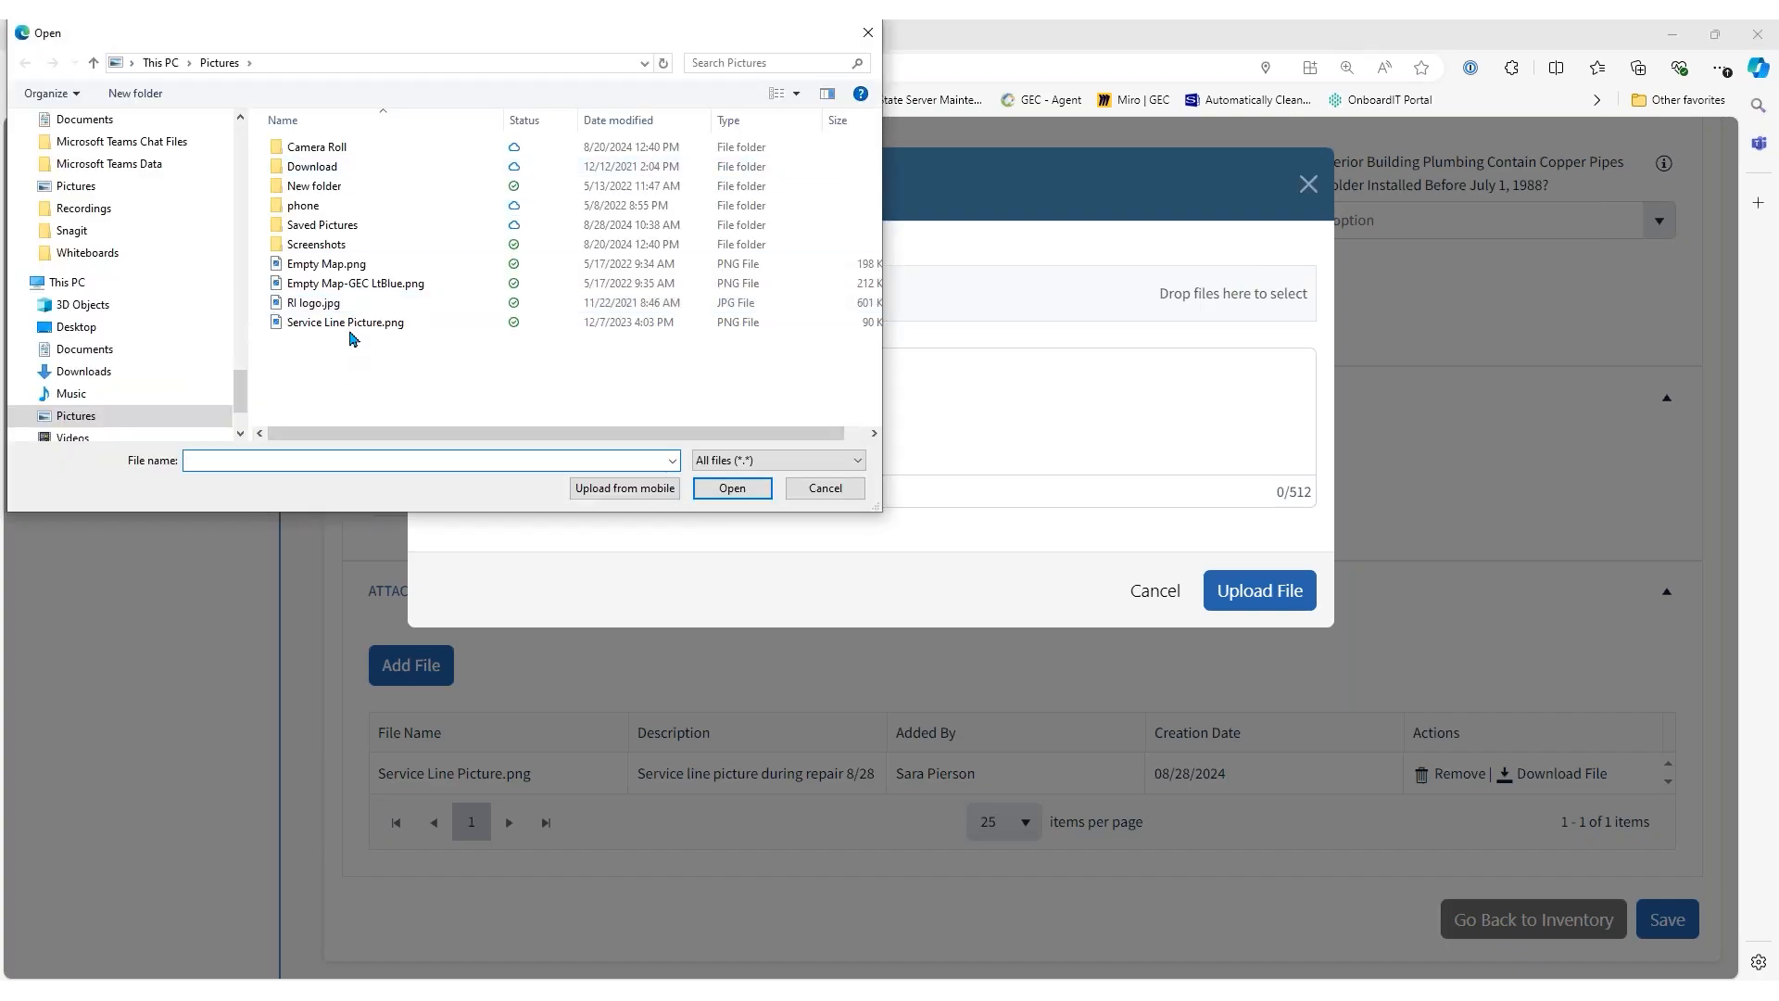
{"action": "left_click", "coordinate": [350, 324]}
{"action": "left_click", "coordinate": [746, 492]}
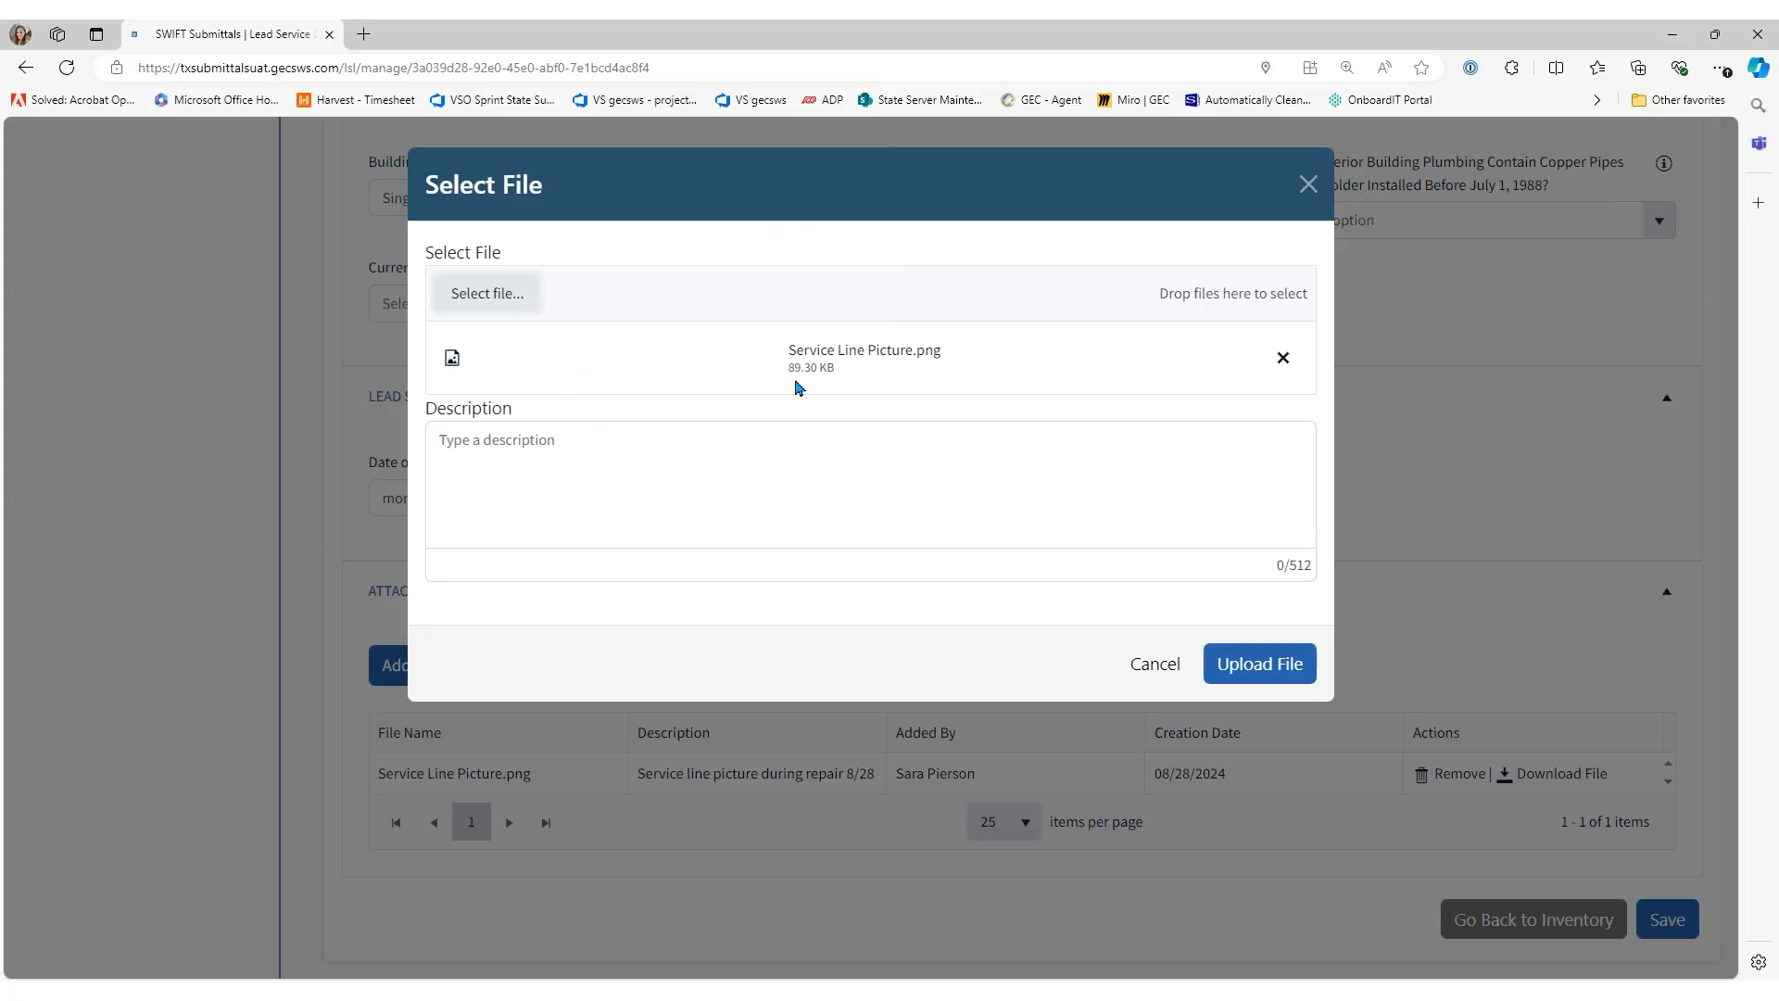
{"action": "left_click", "coordinate": [624, 464]}
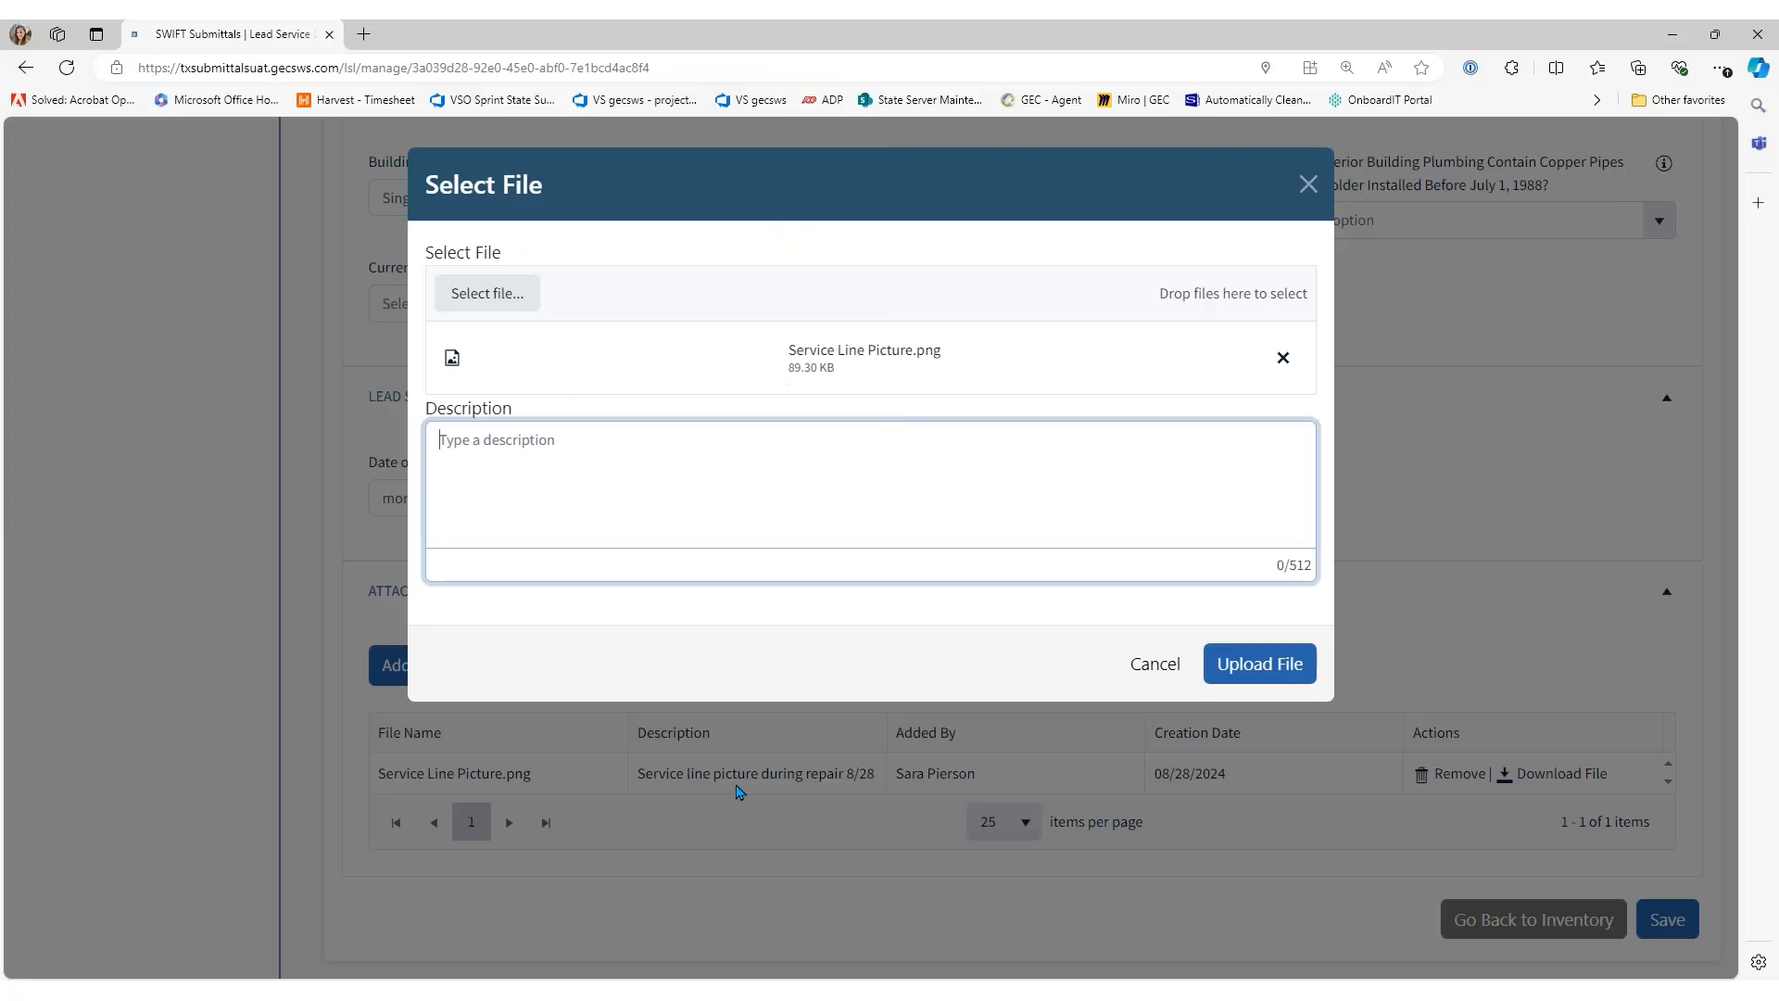
{"action": "type", "text": "service line tap card"}
{"action": "left_click", "coordinate": [1216, 656]}
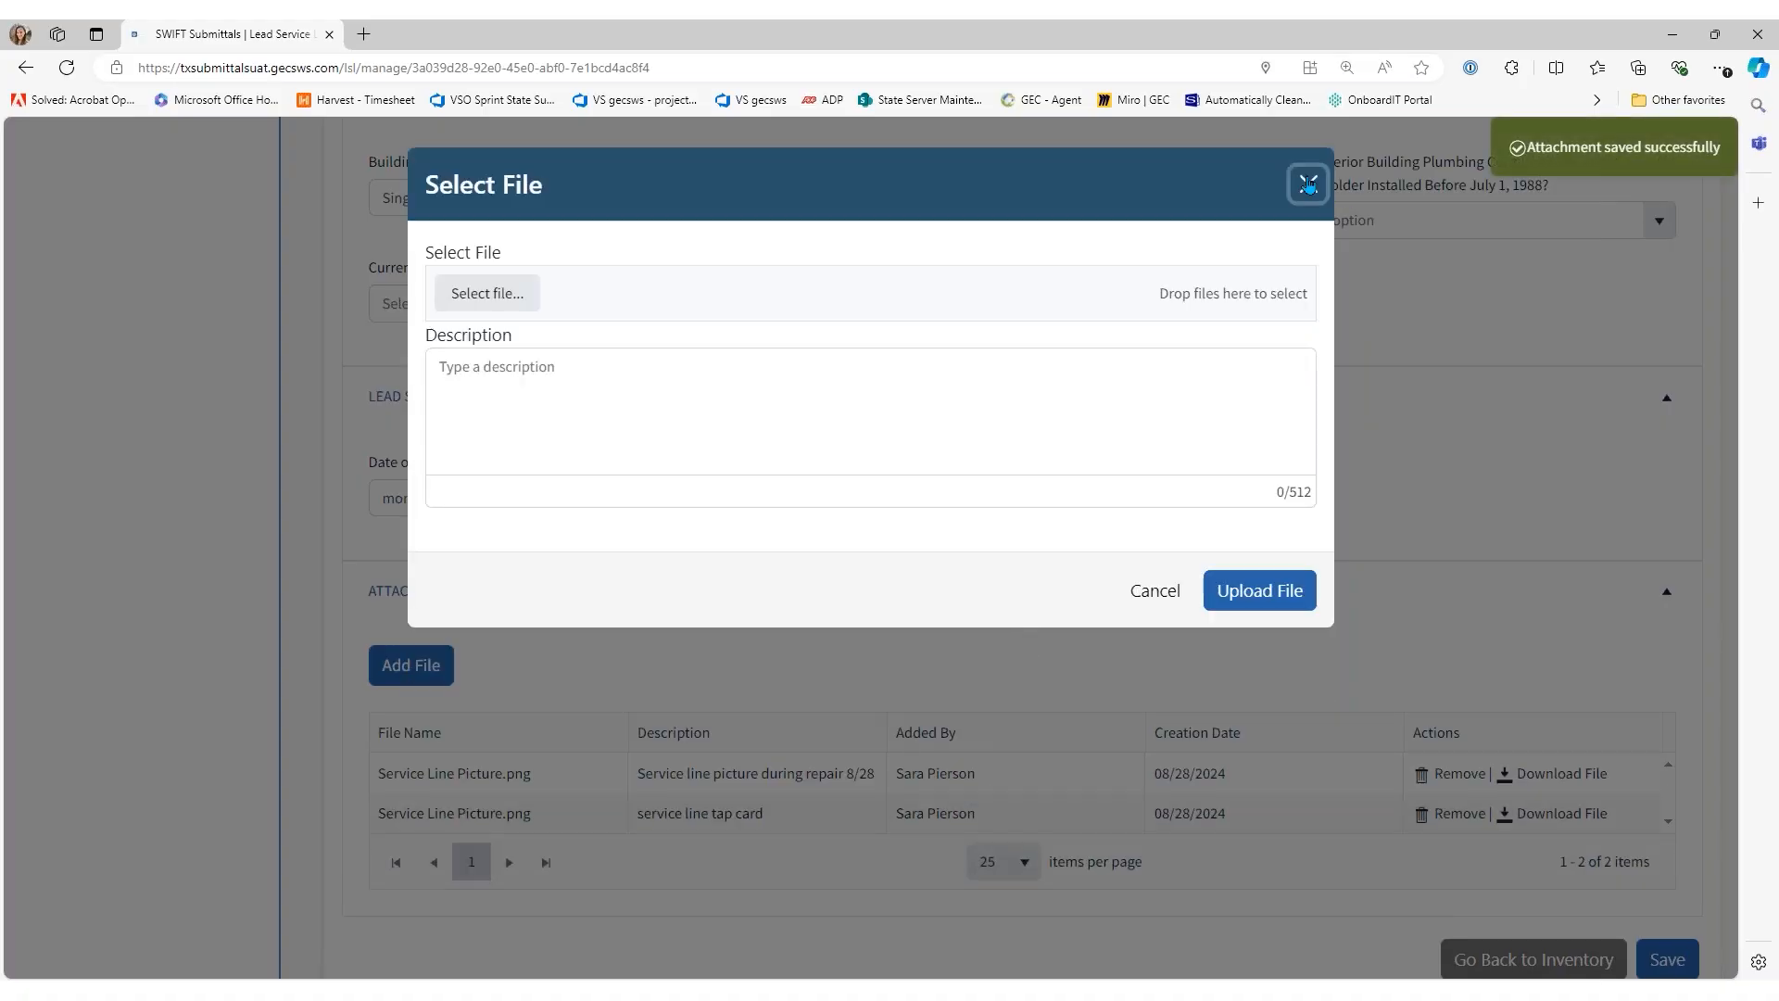
{"action": "left_click", "coordinate": [1308, 183]}
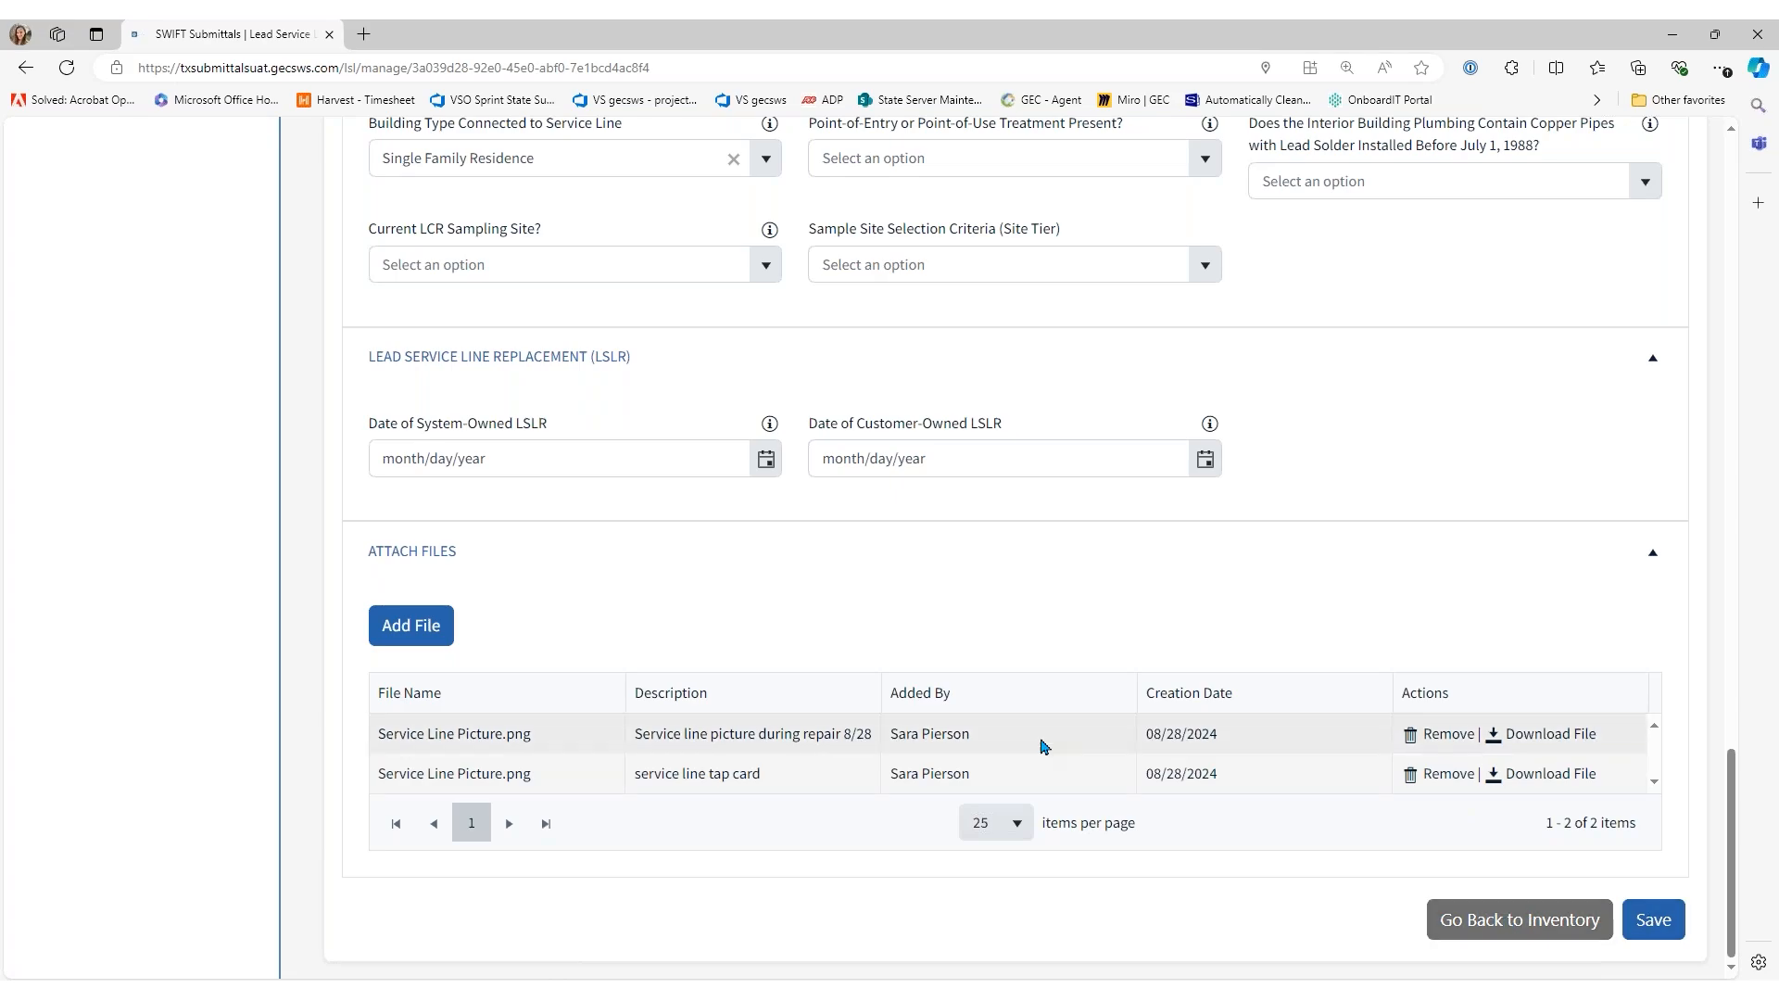
Check the service line's pin location on the Map Service map at closer range
{"action": "scroll", "coordinate": [1029, 742], "scroll_direction": "up", "scroll_amount": 4}
{"action": "scroll", "coordinate": [997, 751], "scroll_direction": "up", "scroll_amount": 16}
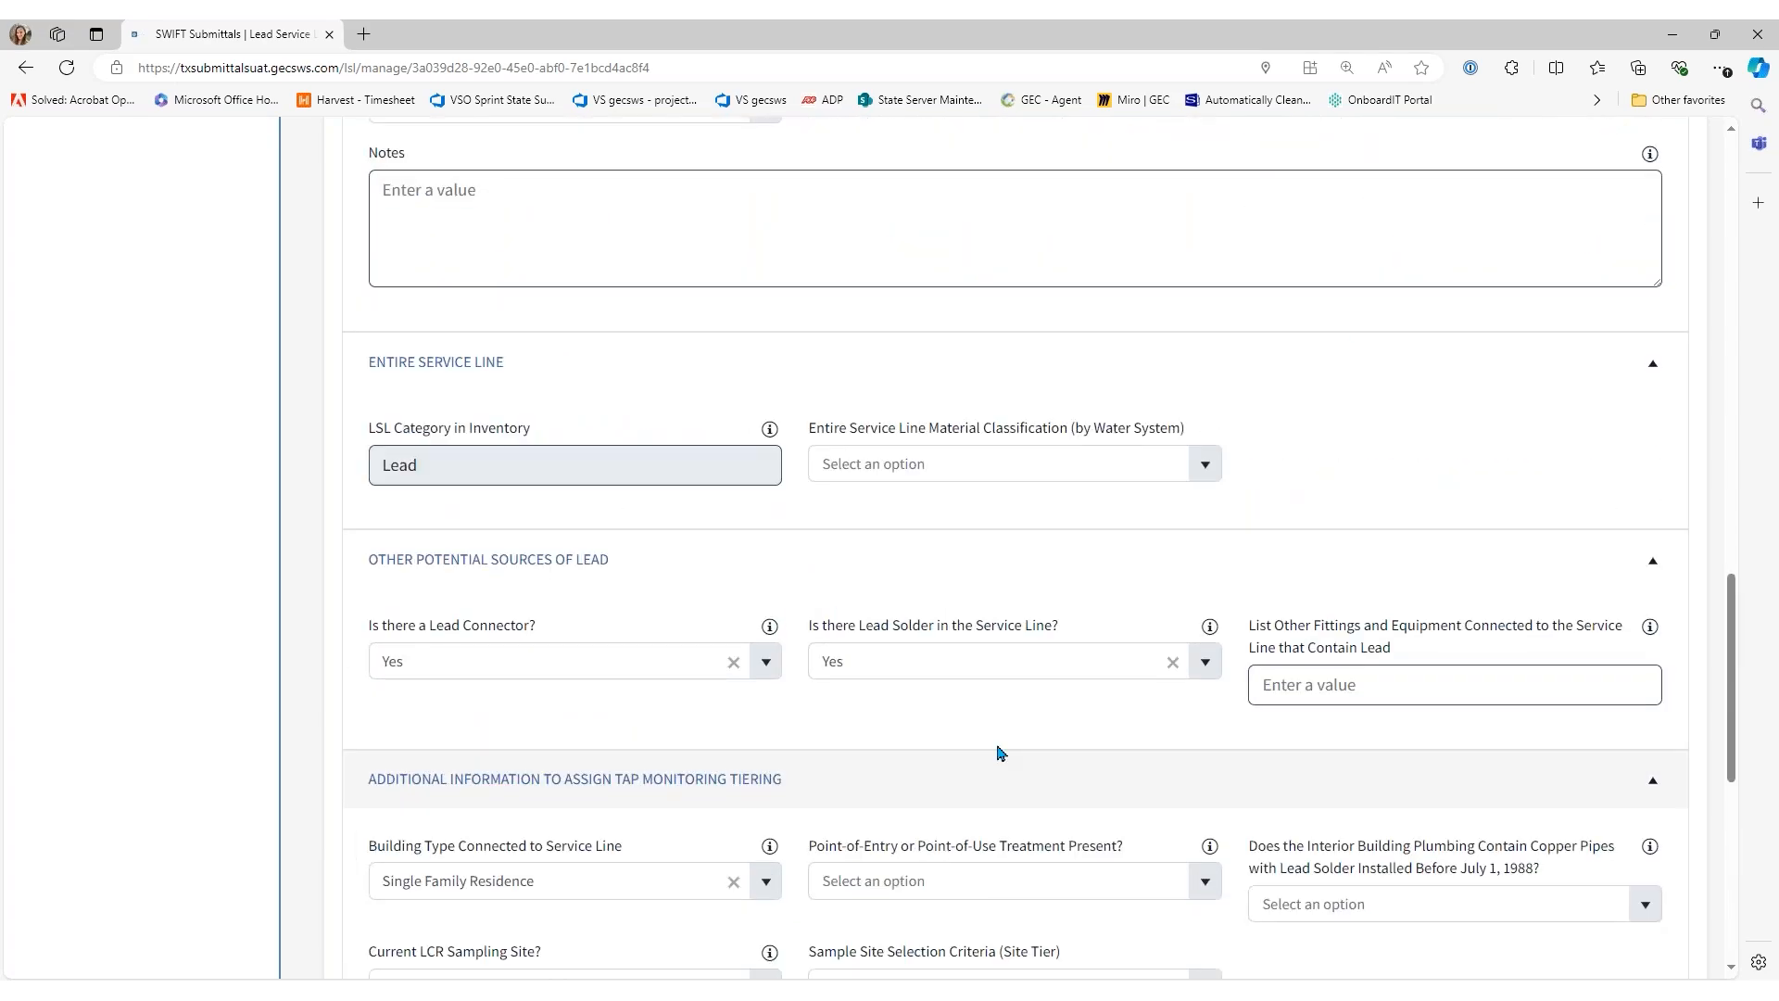
{"action": "scroll", "coordinate": [866, 753], "scroll_direction": "up", "scroll_amount": 4}
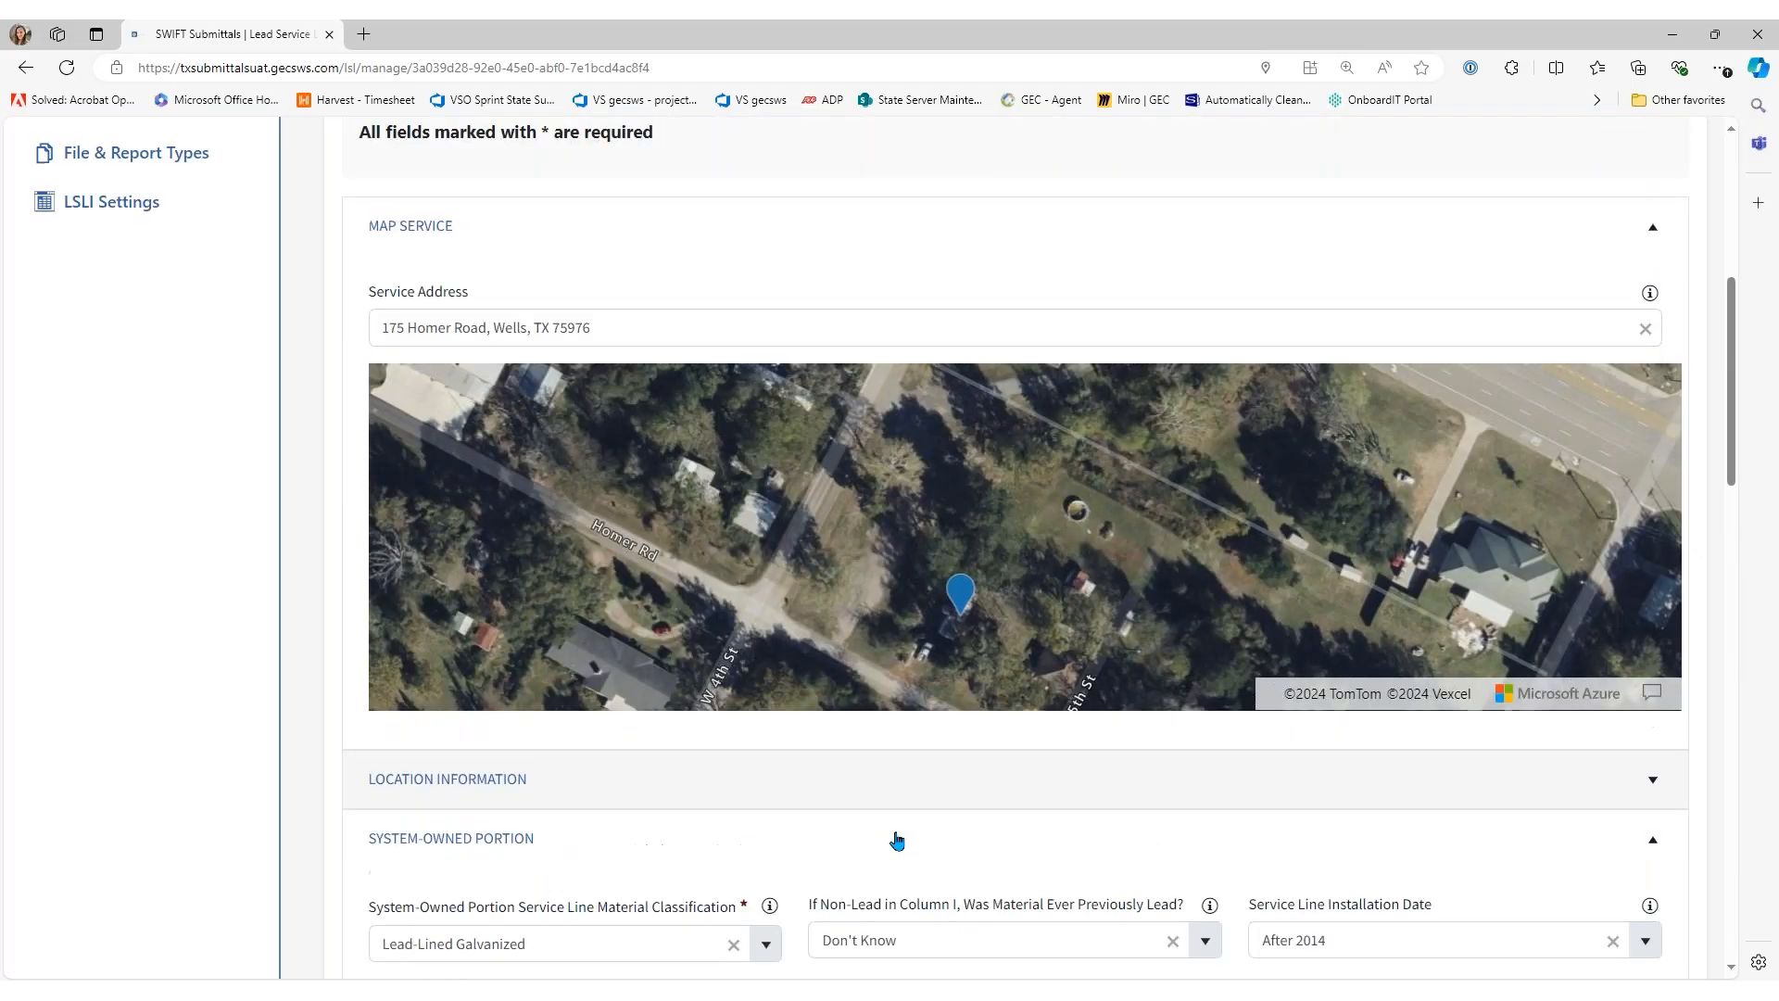
{"action": "scroll", "coordinate": [750, 434], "scroll_direction": "down", "scroll_amount": 2}
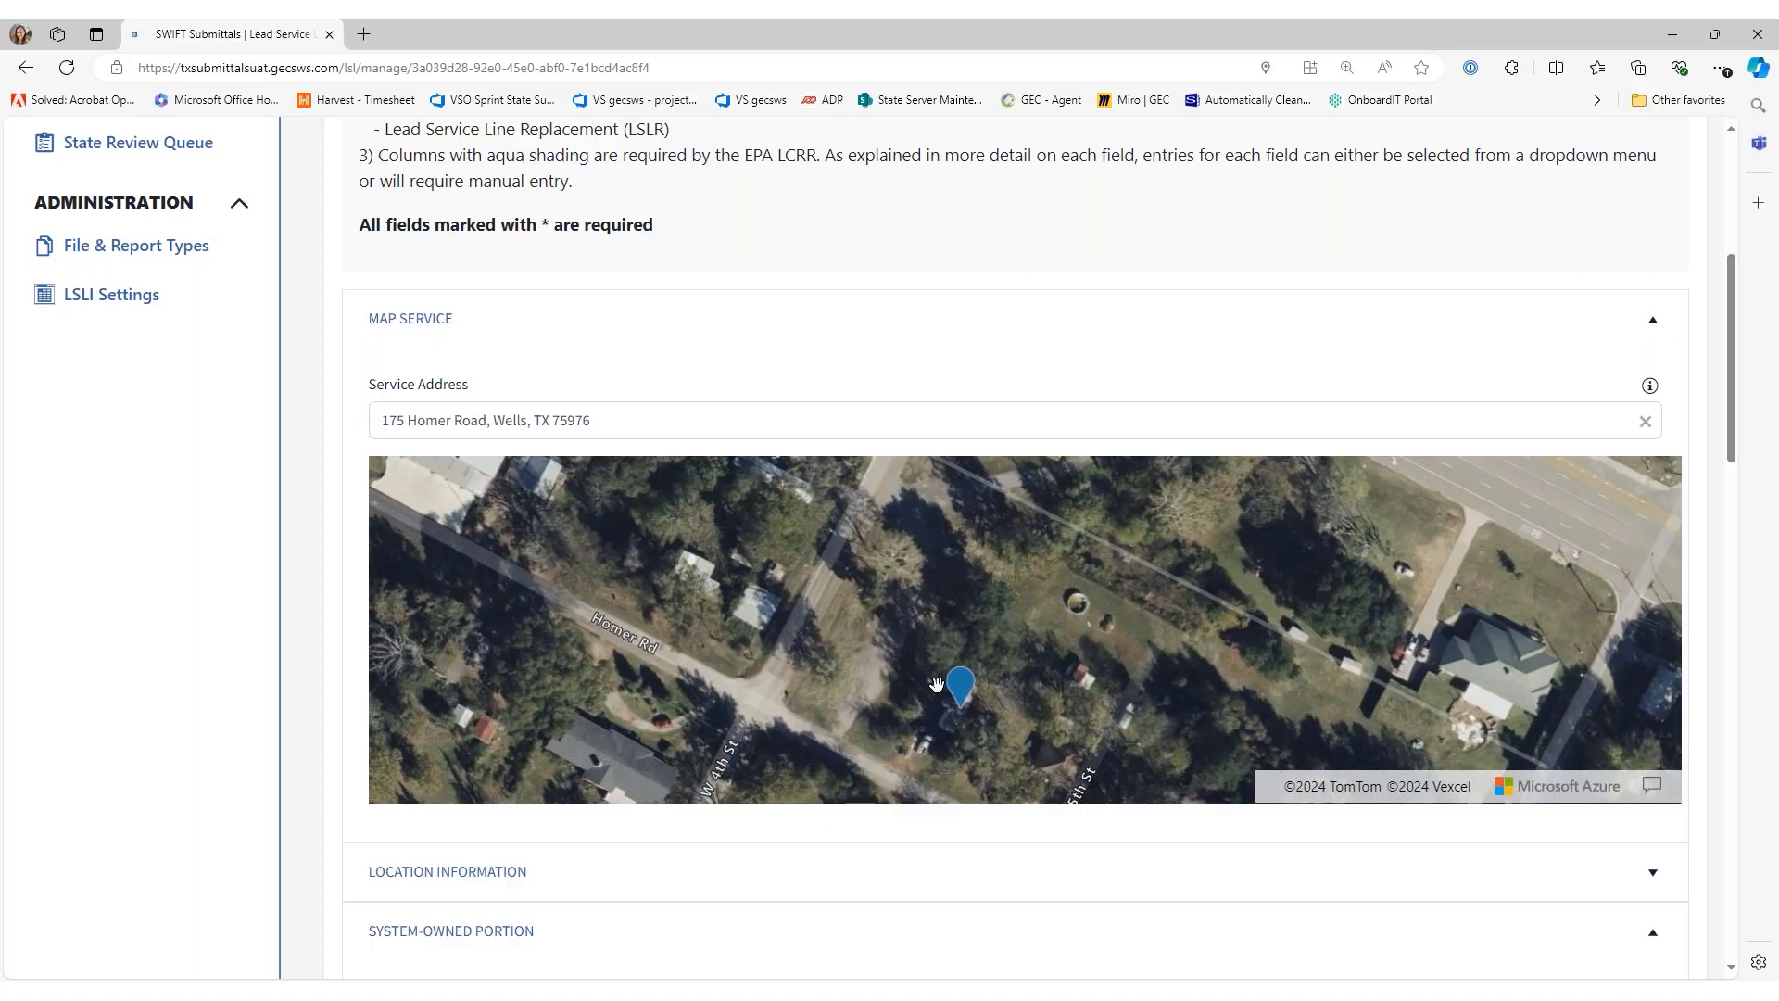
{"action": "scroll", "coordinate": [978, 630], "scroll_direction": "up", "scroll_amount": 2}
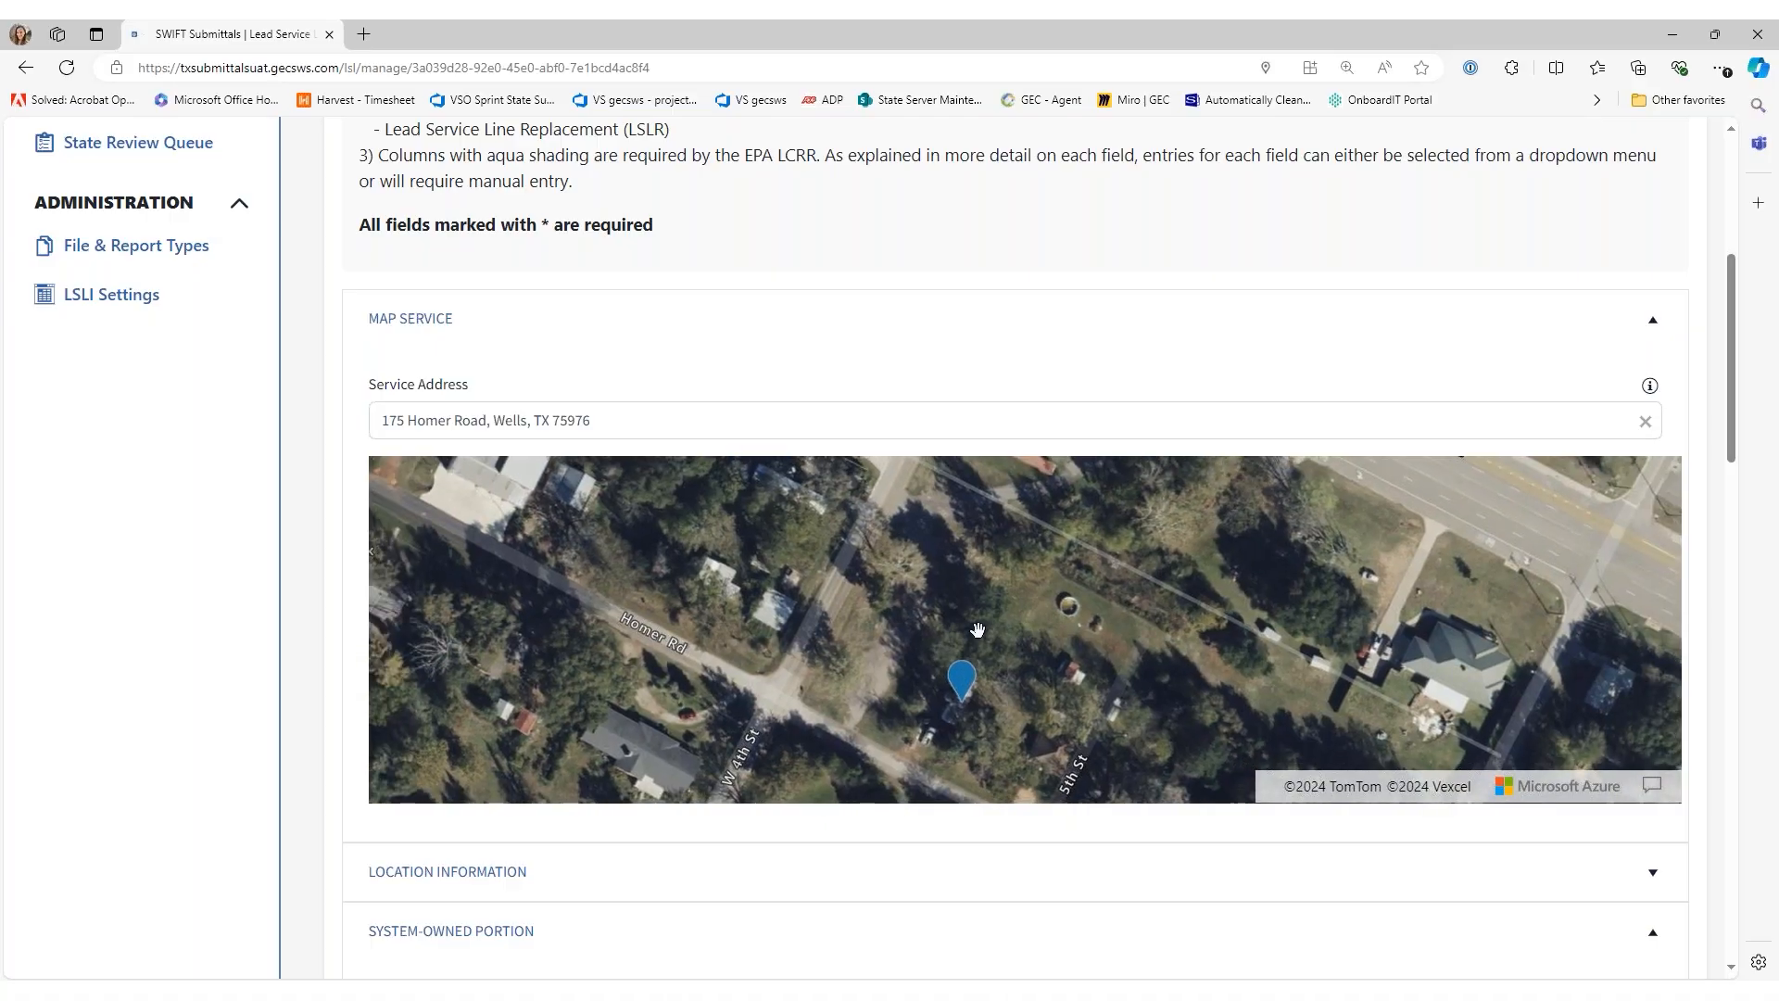
{"action": "scroll", "coordinate": [978, 630], "scroll_direction": "up", "scroll_amount": 2}
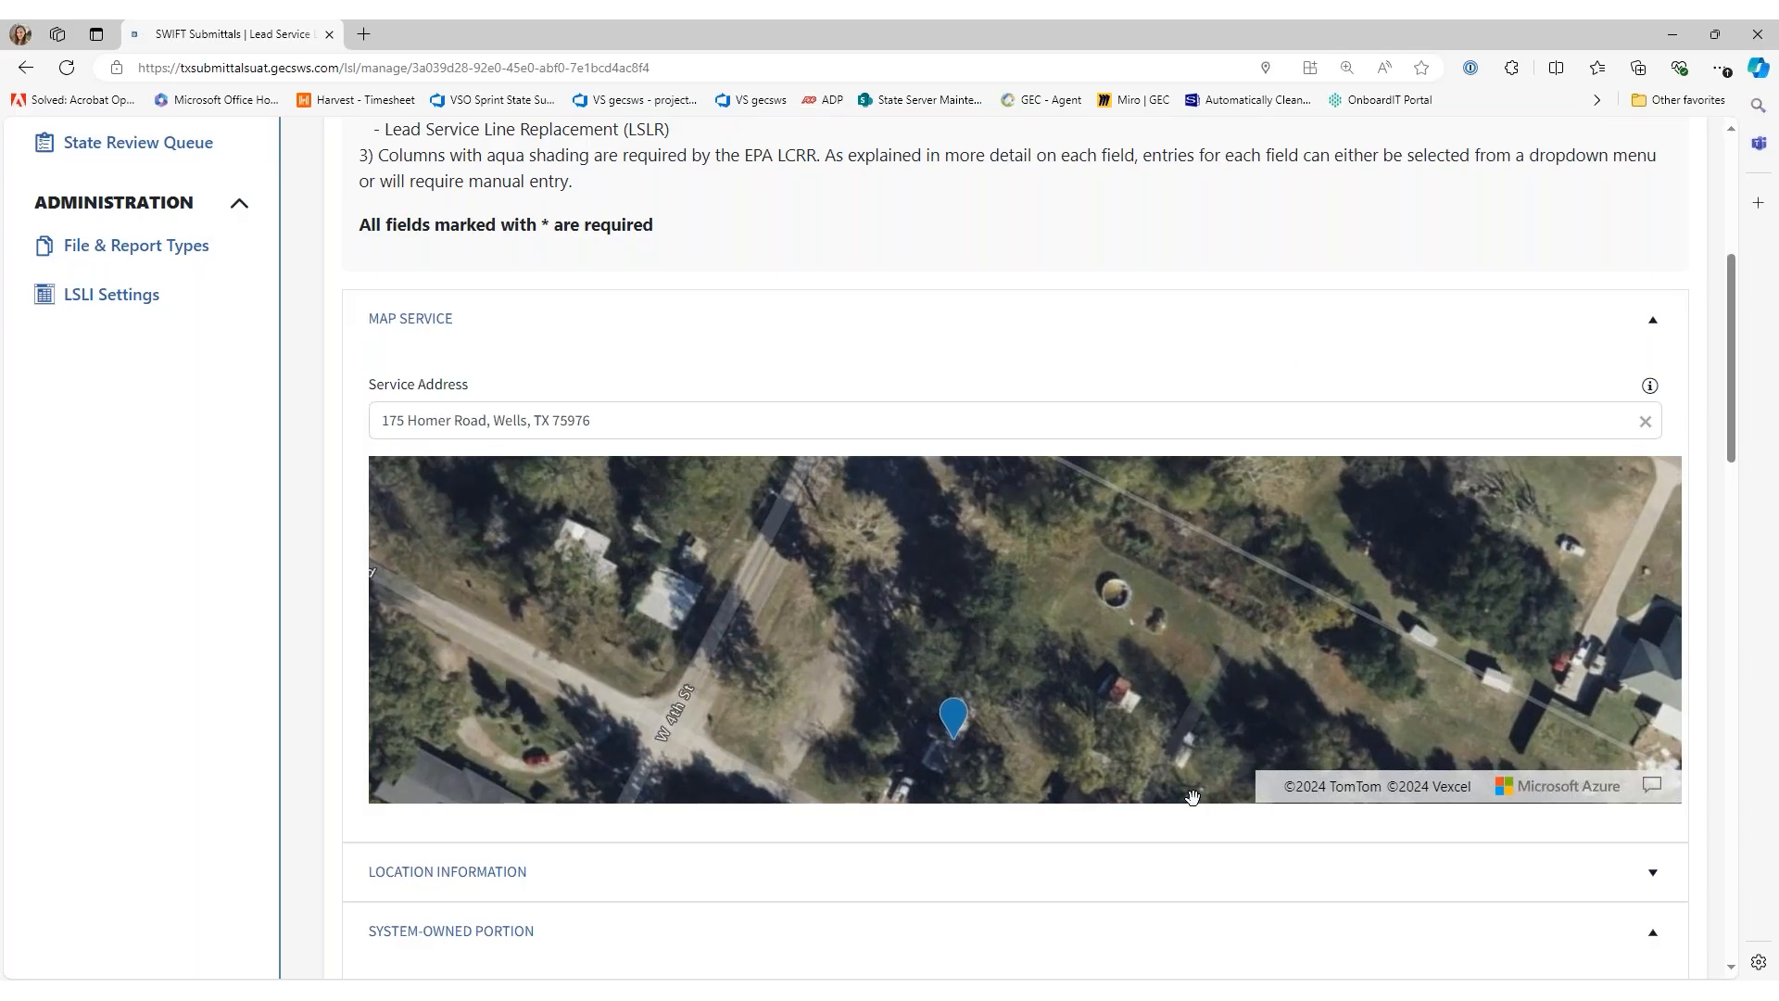
Save the service line record, dismiss the message and go back to the inventory
{"action": "scroll", "coordinate": [1375, 886], "scroll_direction": "down", "scroll_amount": 1}
{"action": "scroll", "coordinate": [1375, 886], "scroll_direction": "down", "scroll_amount": 15}
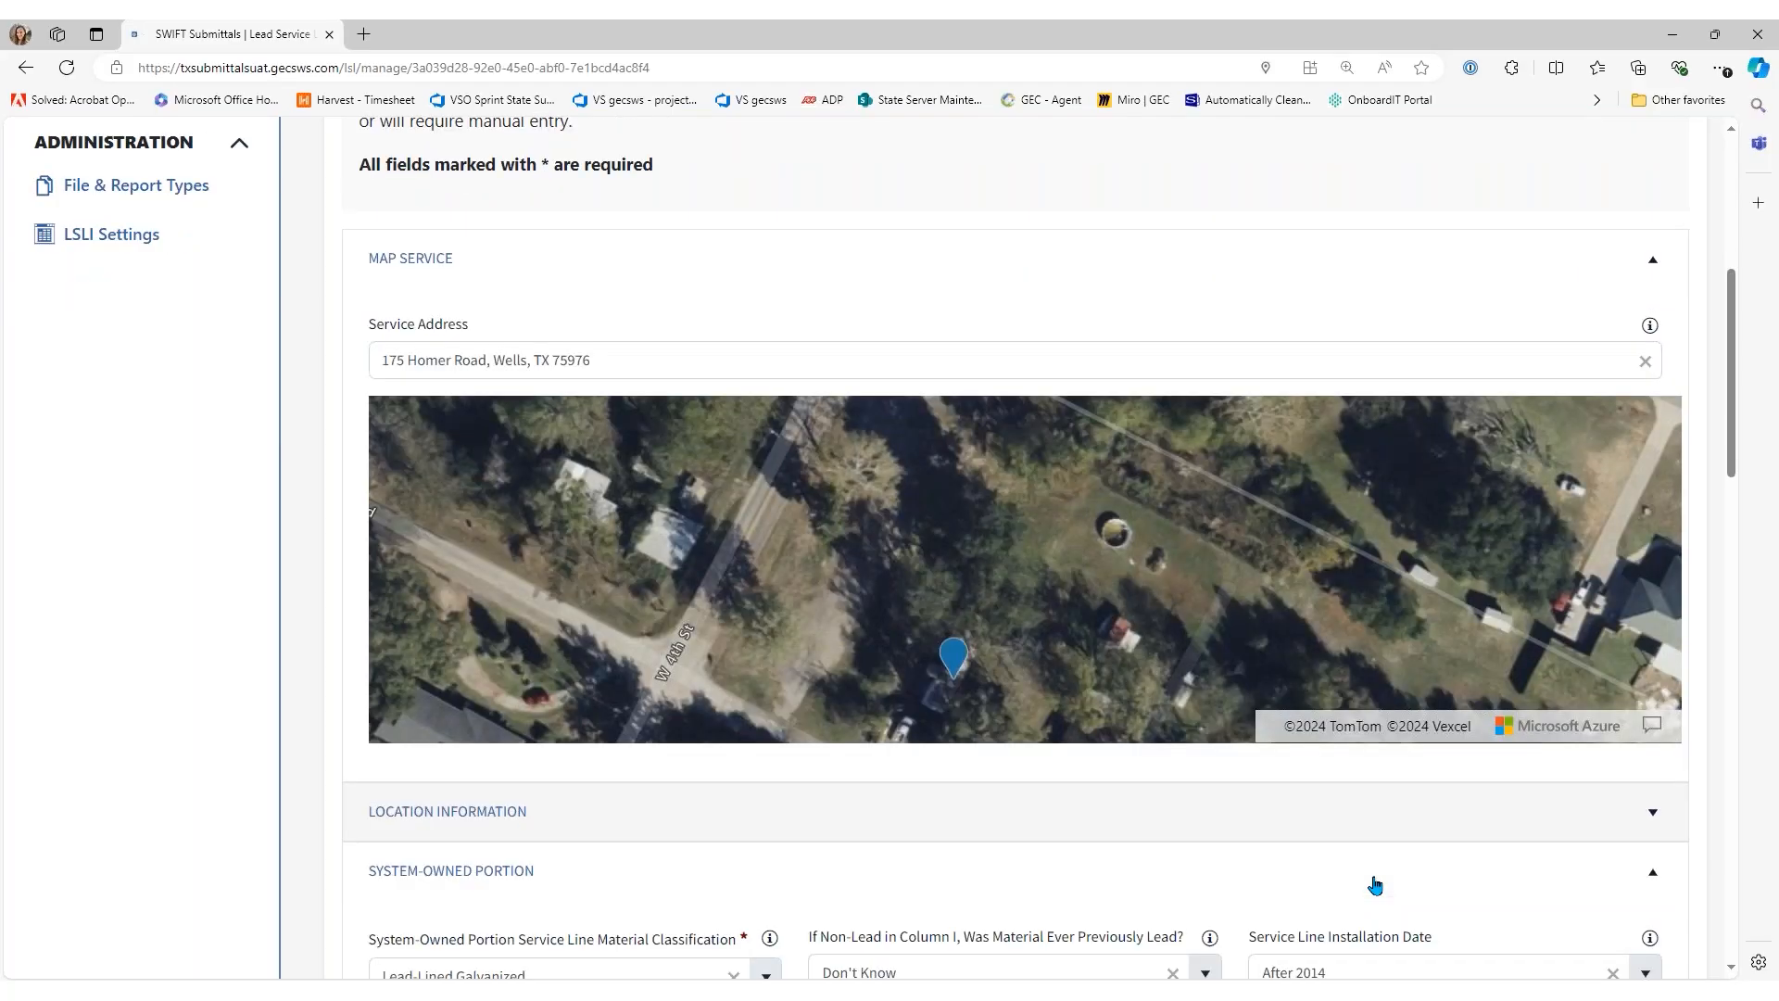
{"action": "scroll", "coordinate": [1373, 873], "scroll_direction": "down", "scroll_amount": 3}
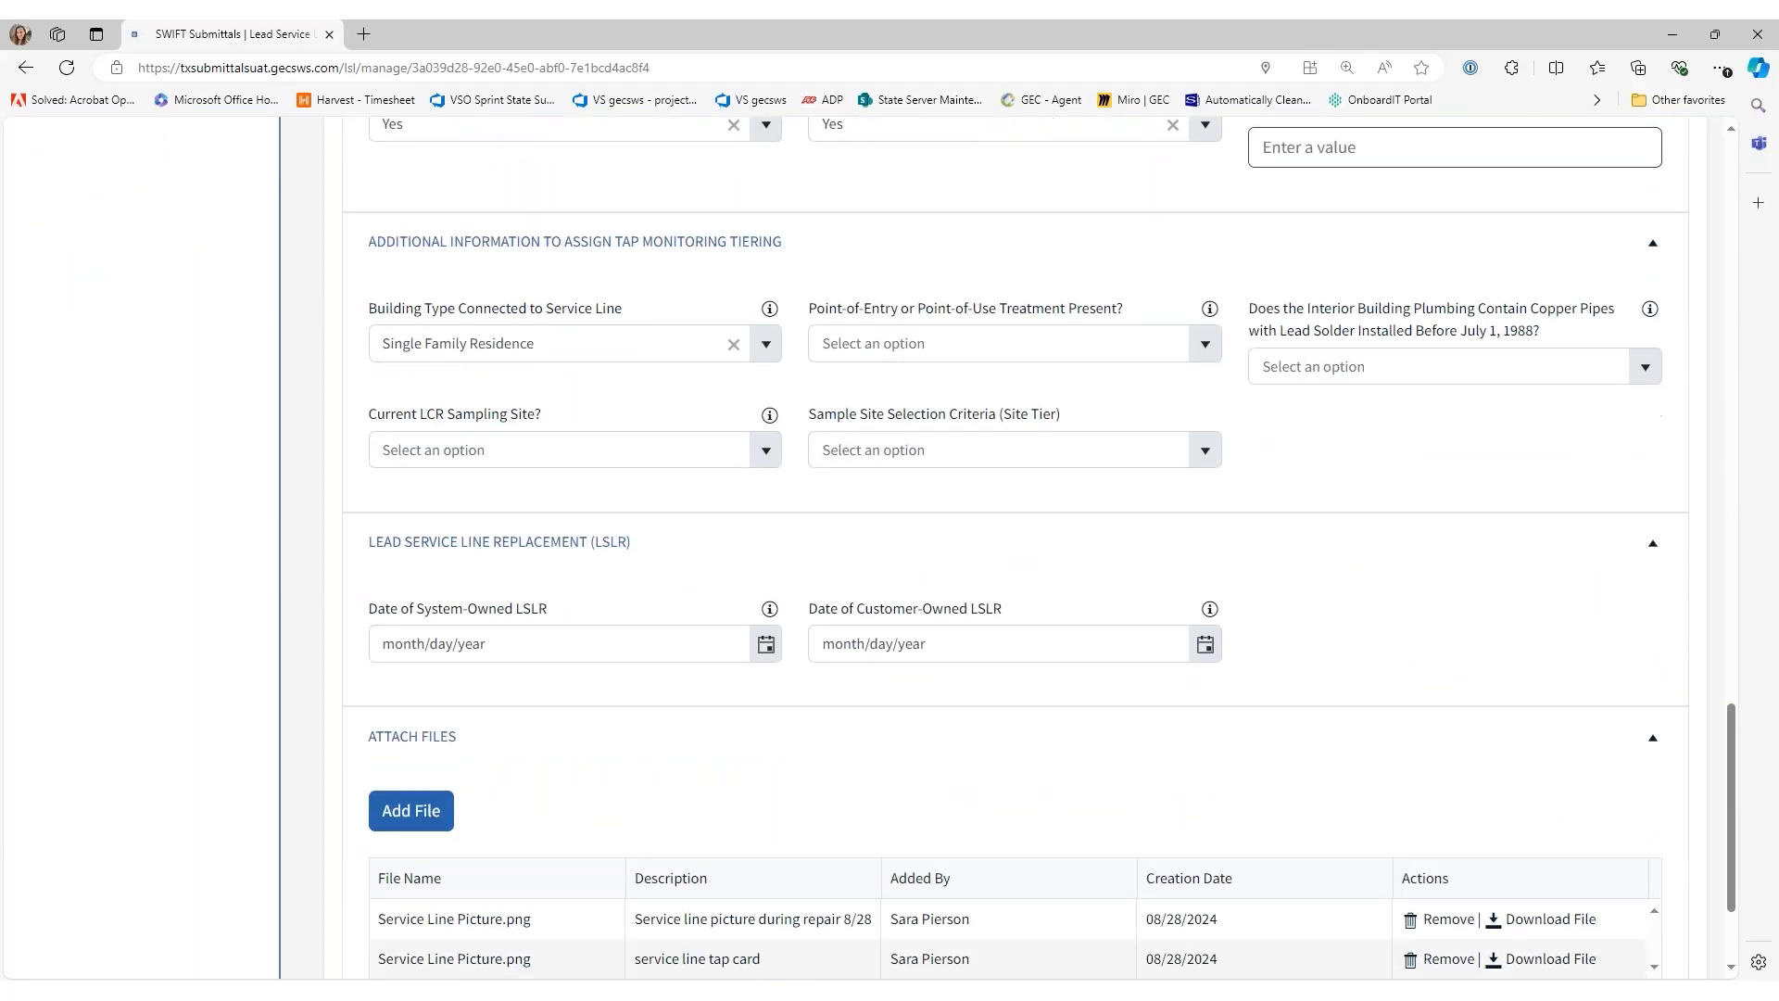
{"action": "left_click", "coordinate": [1651, 920]}
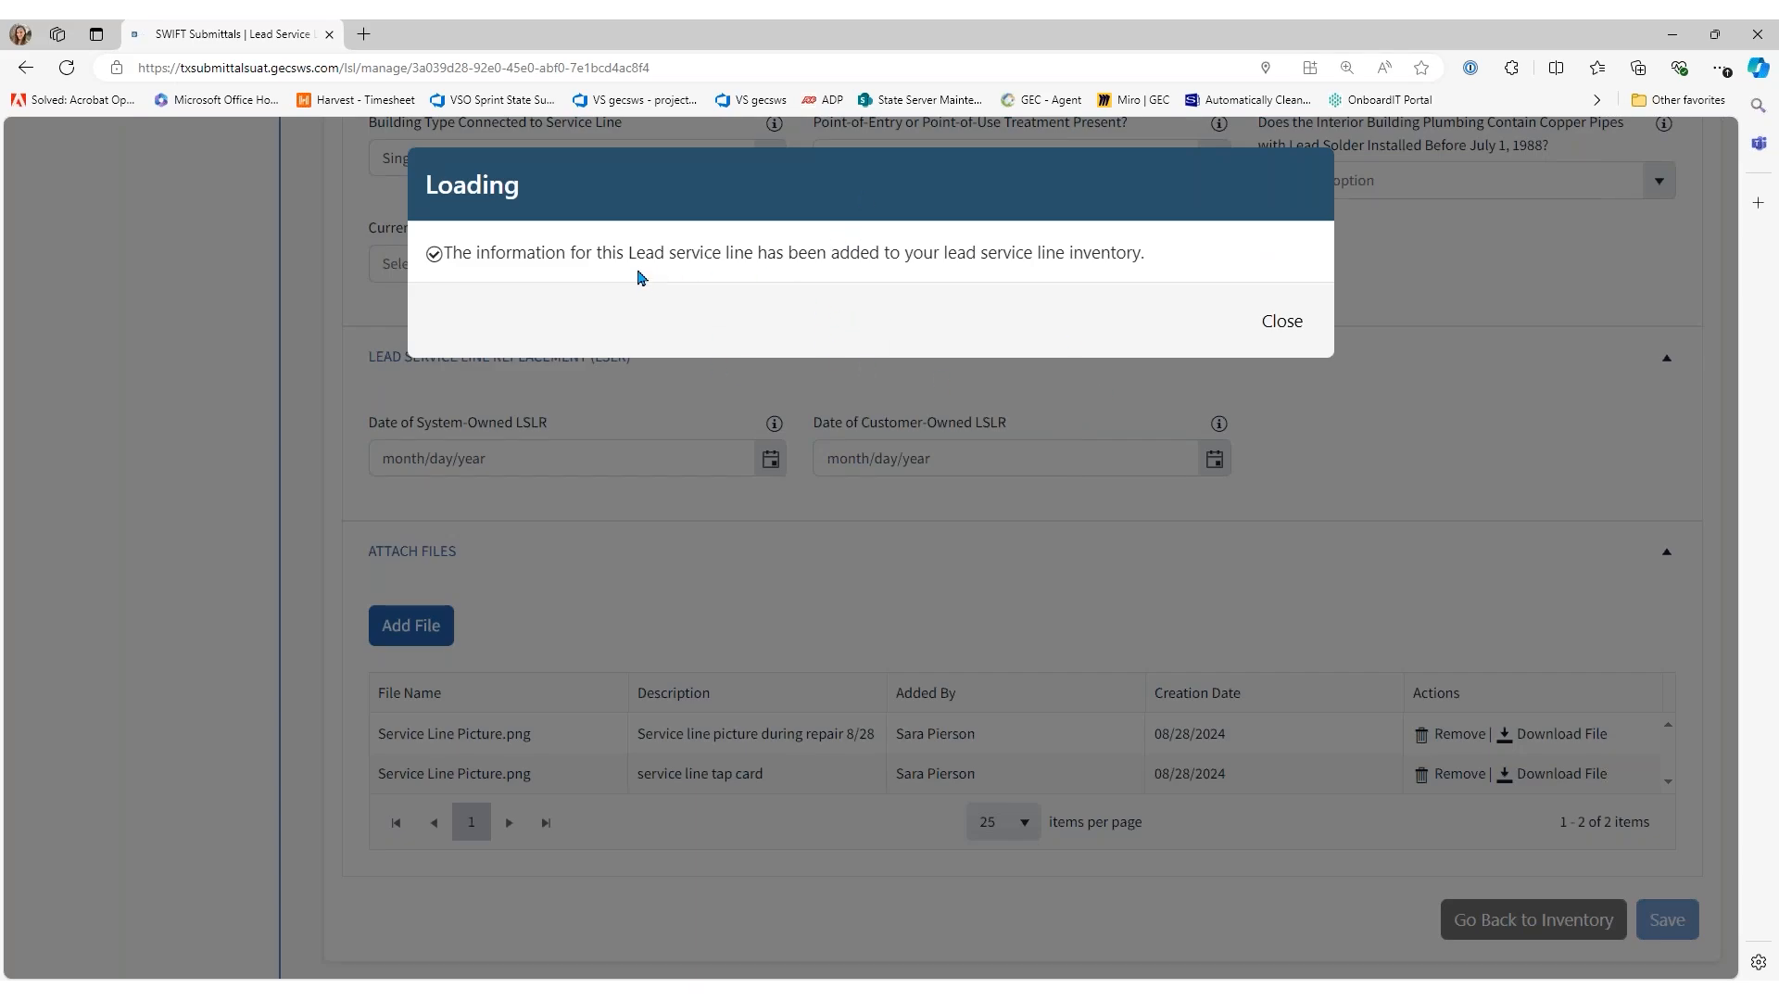
{"action": "left_click", "coordinate": [1286, 331]}
{"action": "left_click", "coordinate": [1524, 926]}
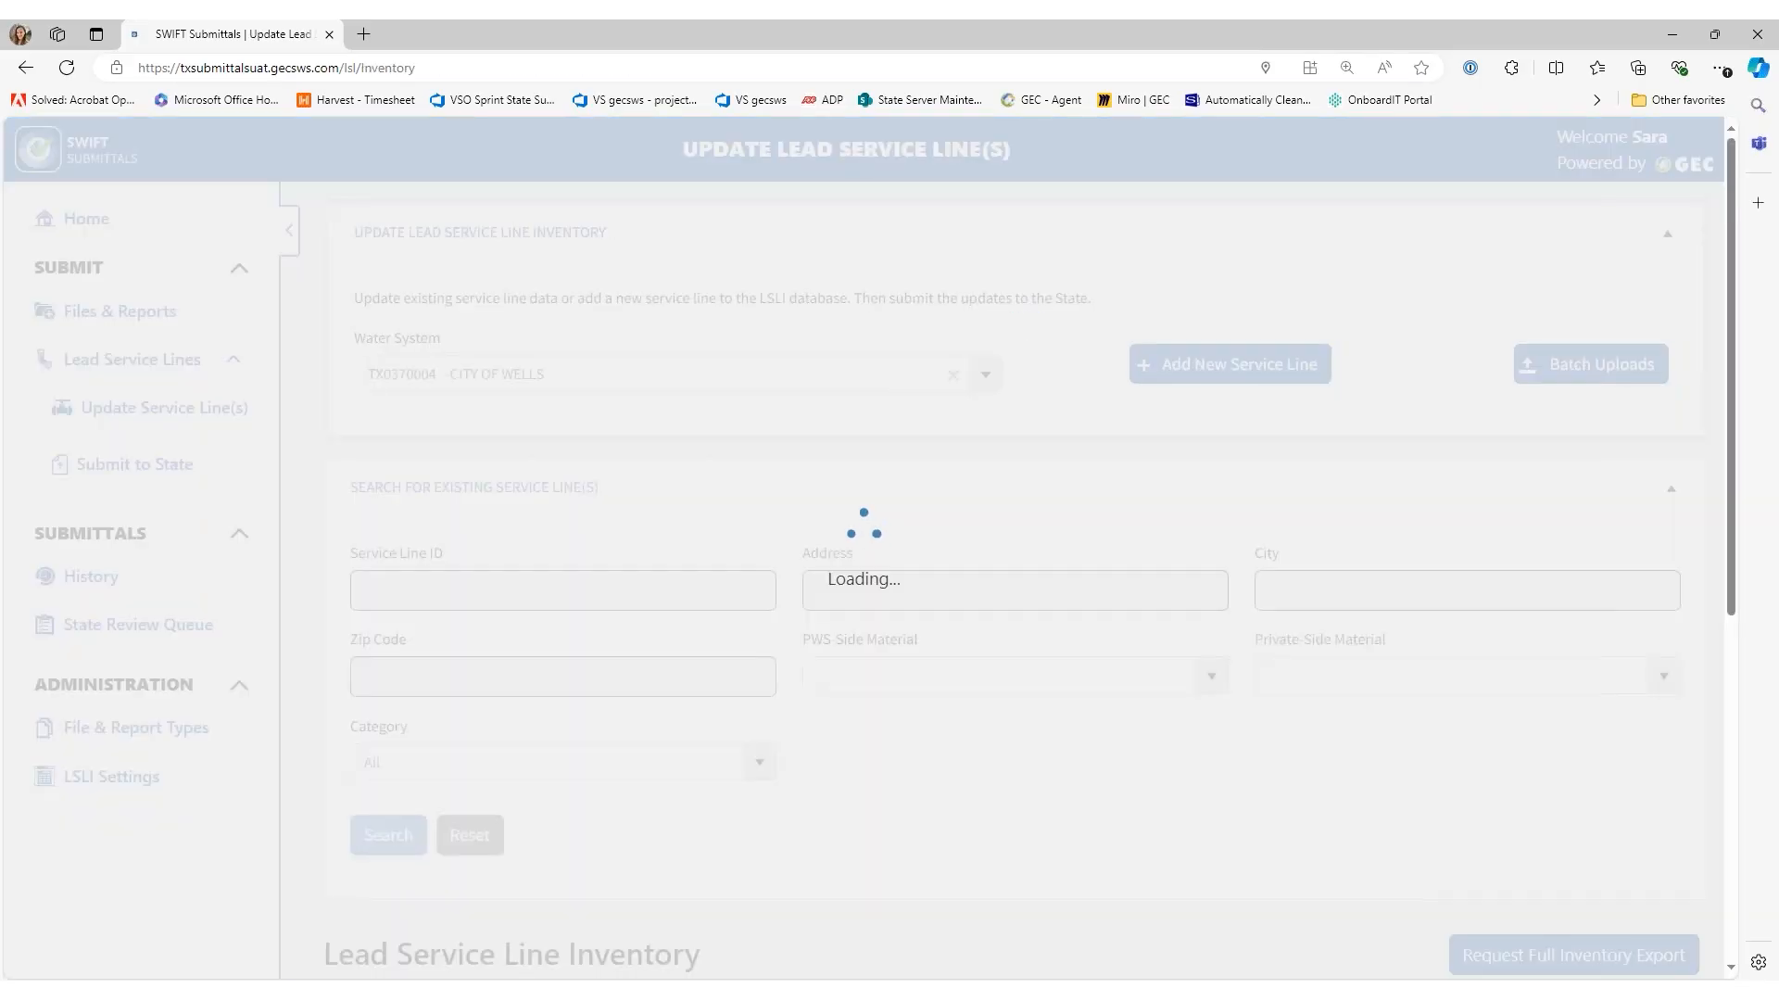
View the Service Line Change Report for service line CST080124-0 in the inventory list and close it
{"action": "scroll", "coordinate": [1160, 476], "scroll_direction": "down", "scroll_amount": 5}
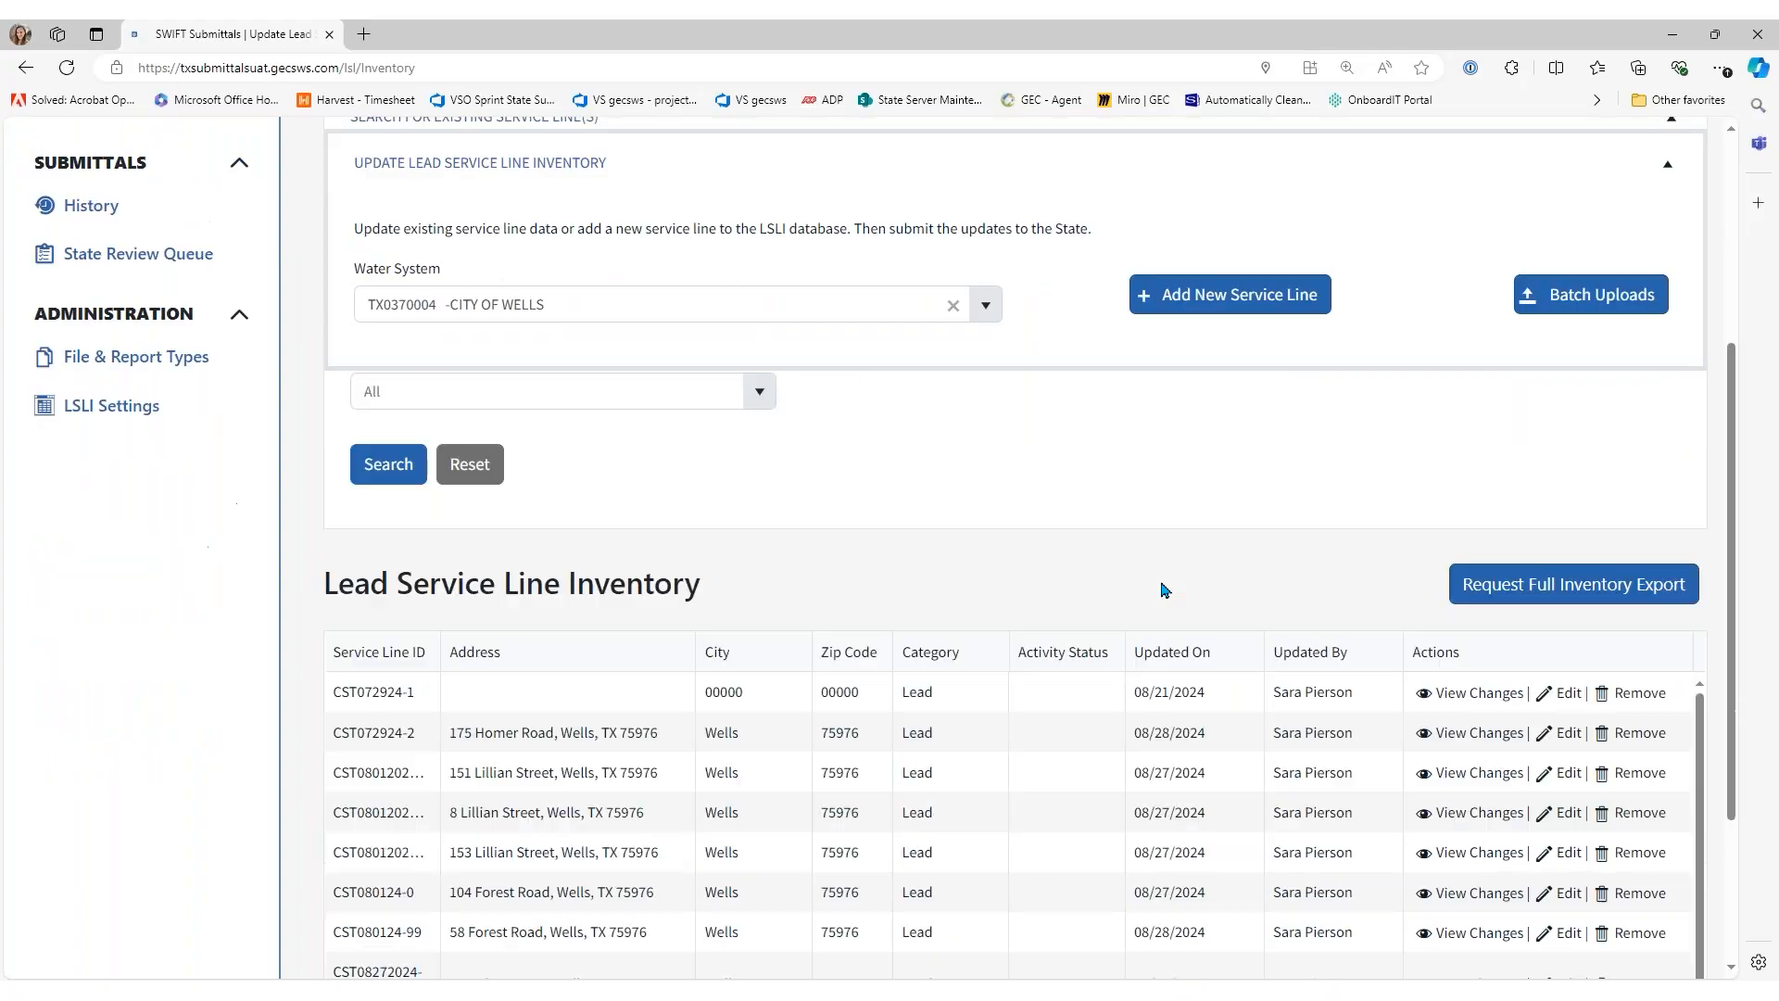
{"action": "scroll", "coordinate": [603, 504], "scroll_direction": "down", "scroll_amount": 1}
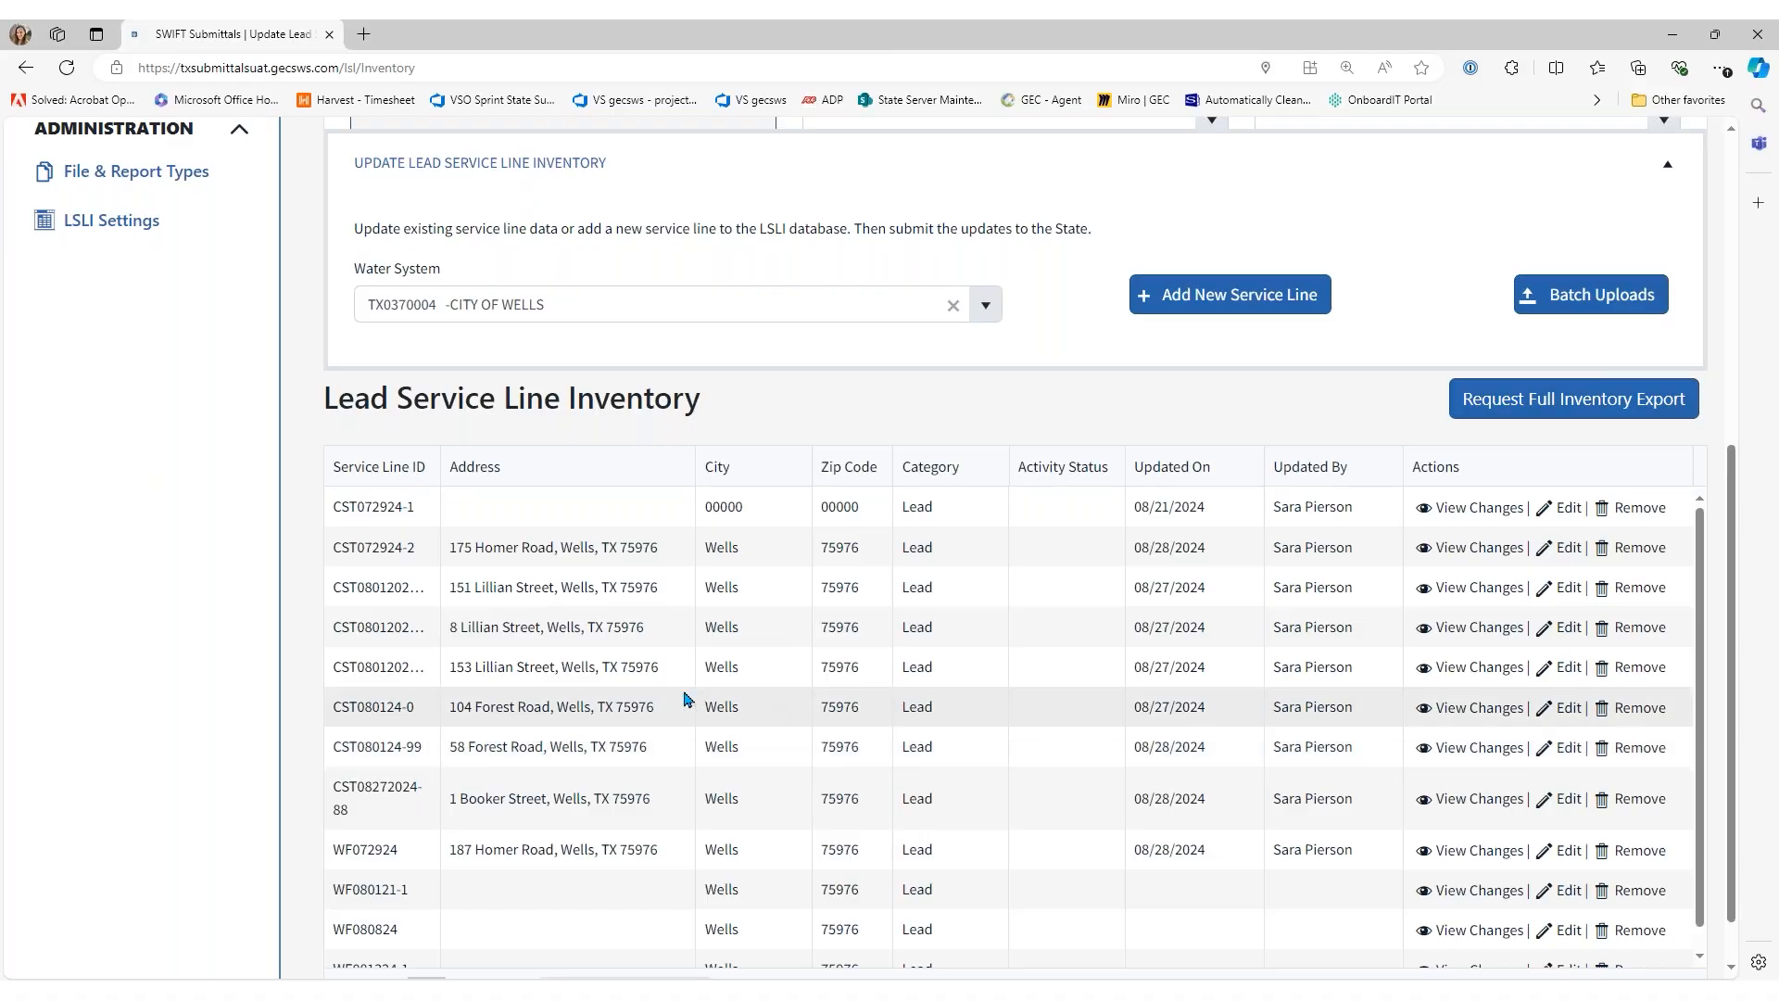
{"action": "left_click", "coordinate": [1478, 708]}
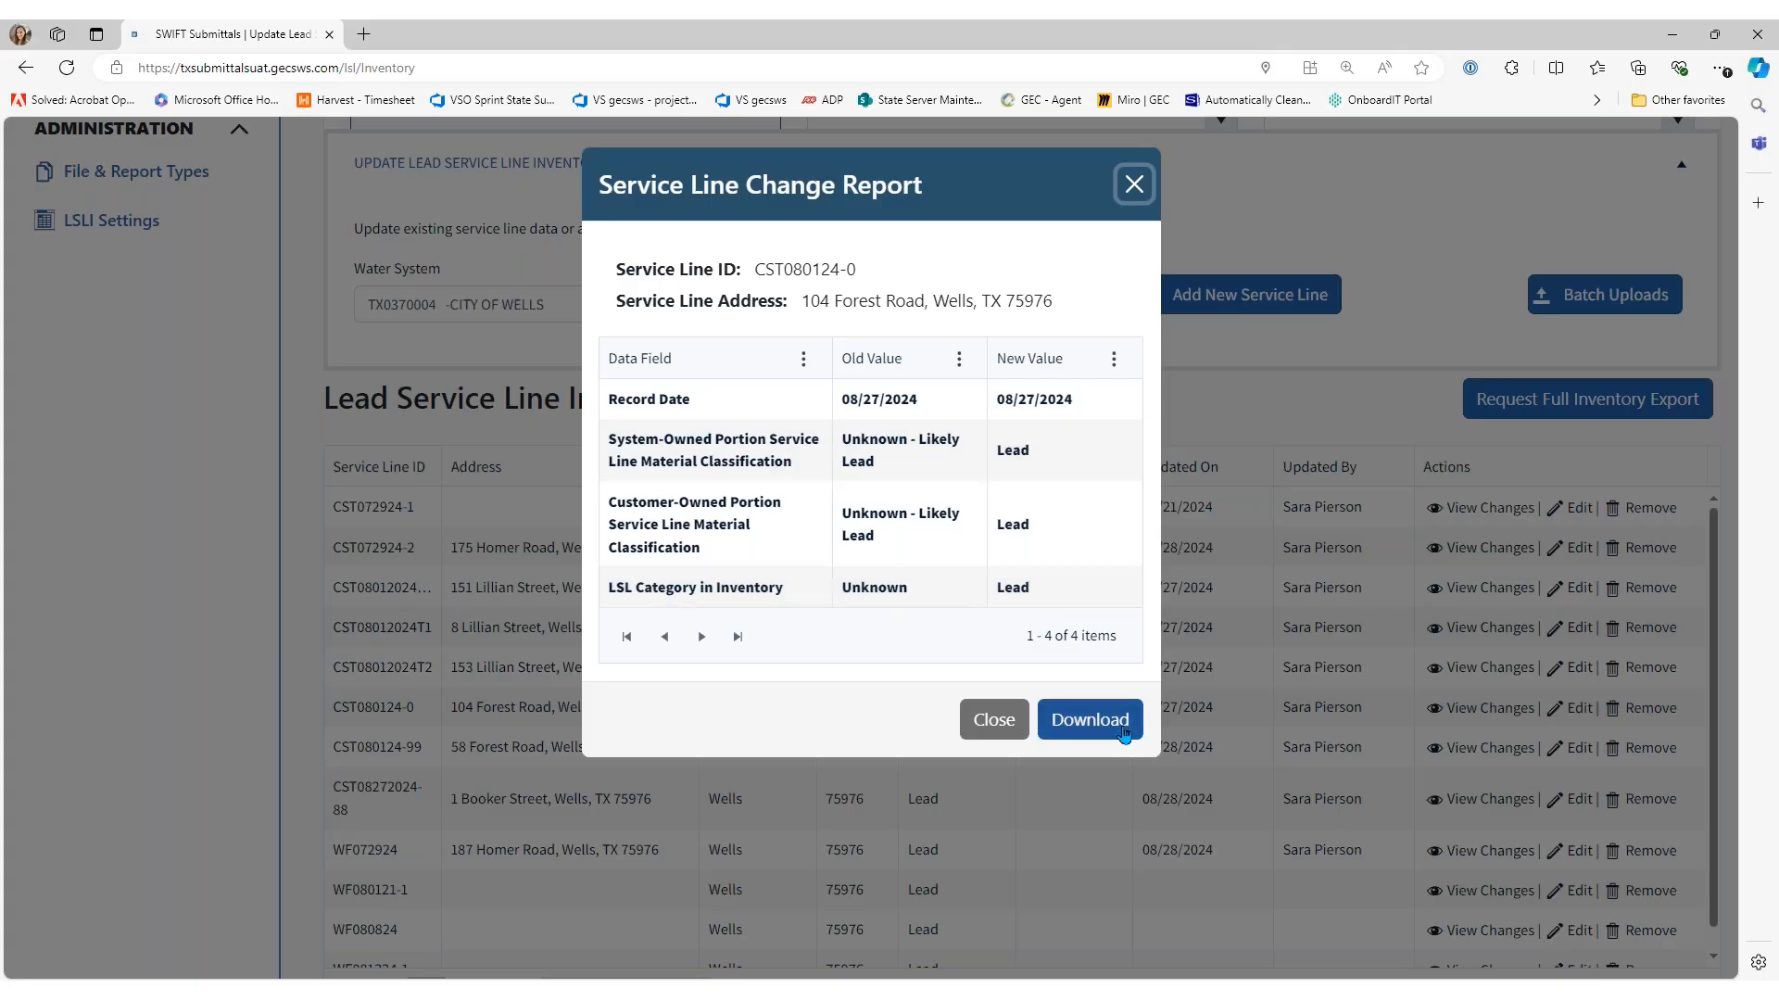
{"action": "left_click", "coordinate": [984, 727]}
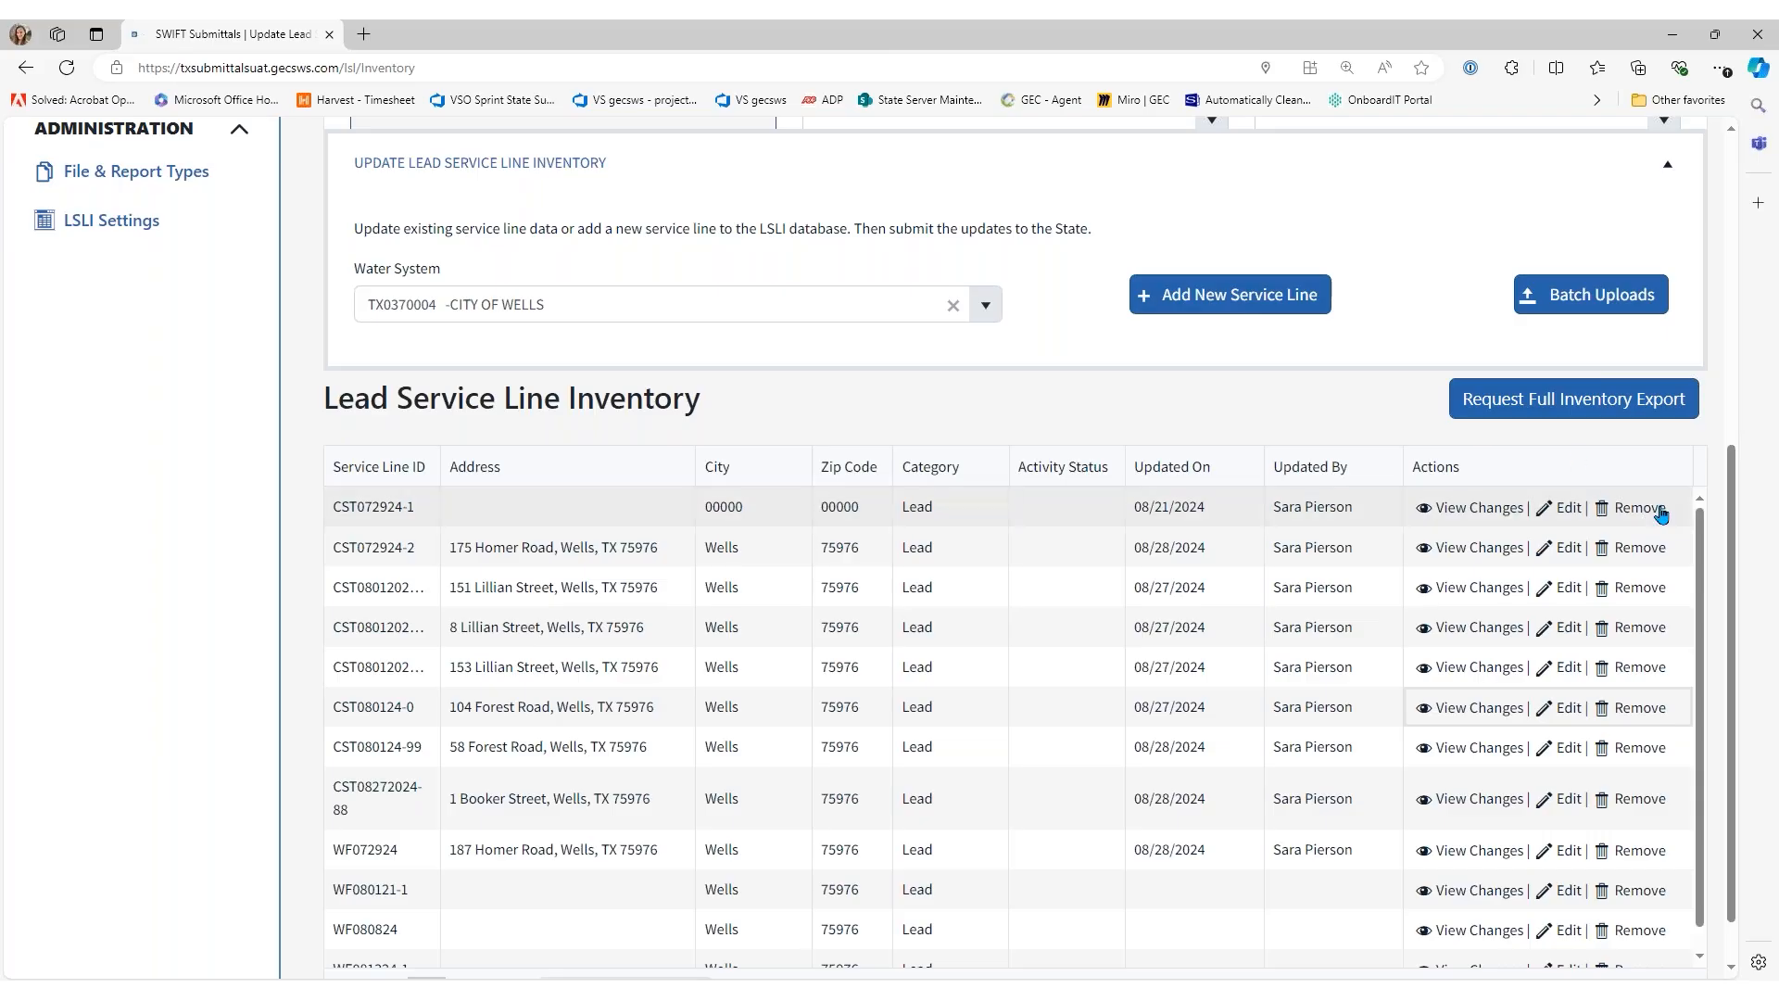
Request removal of service line CST072924-1 from the inventory, read the removal conditions and cancel
{"action": "left_click", "coordinate": [1648, 512]}
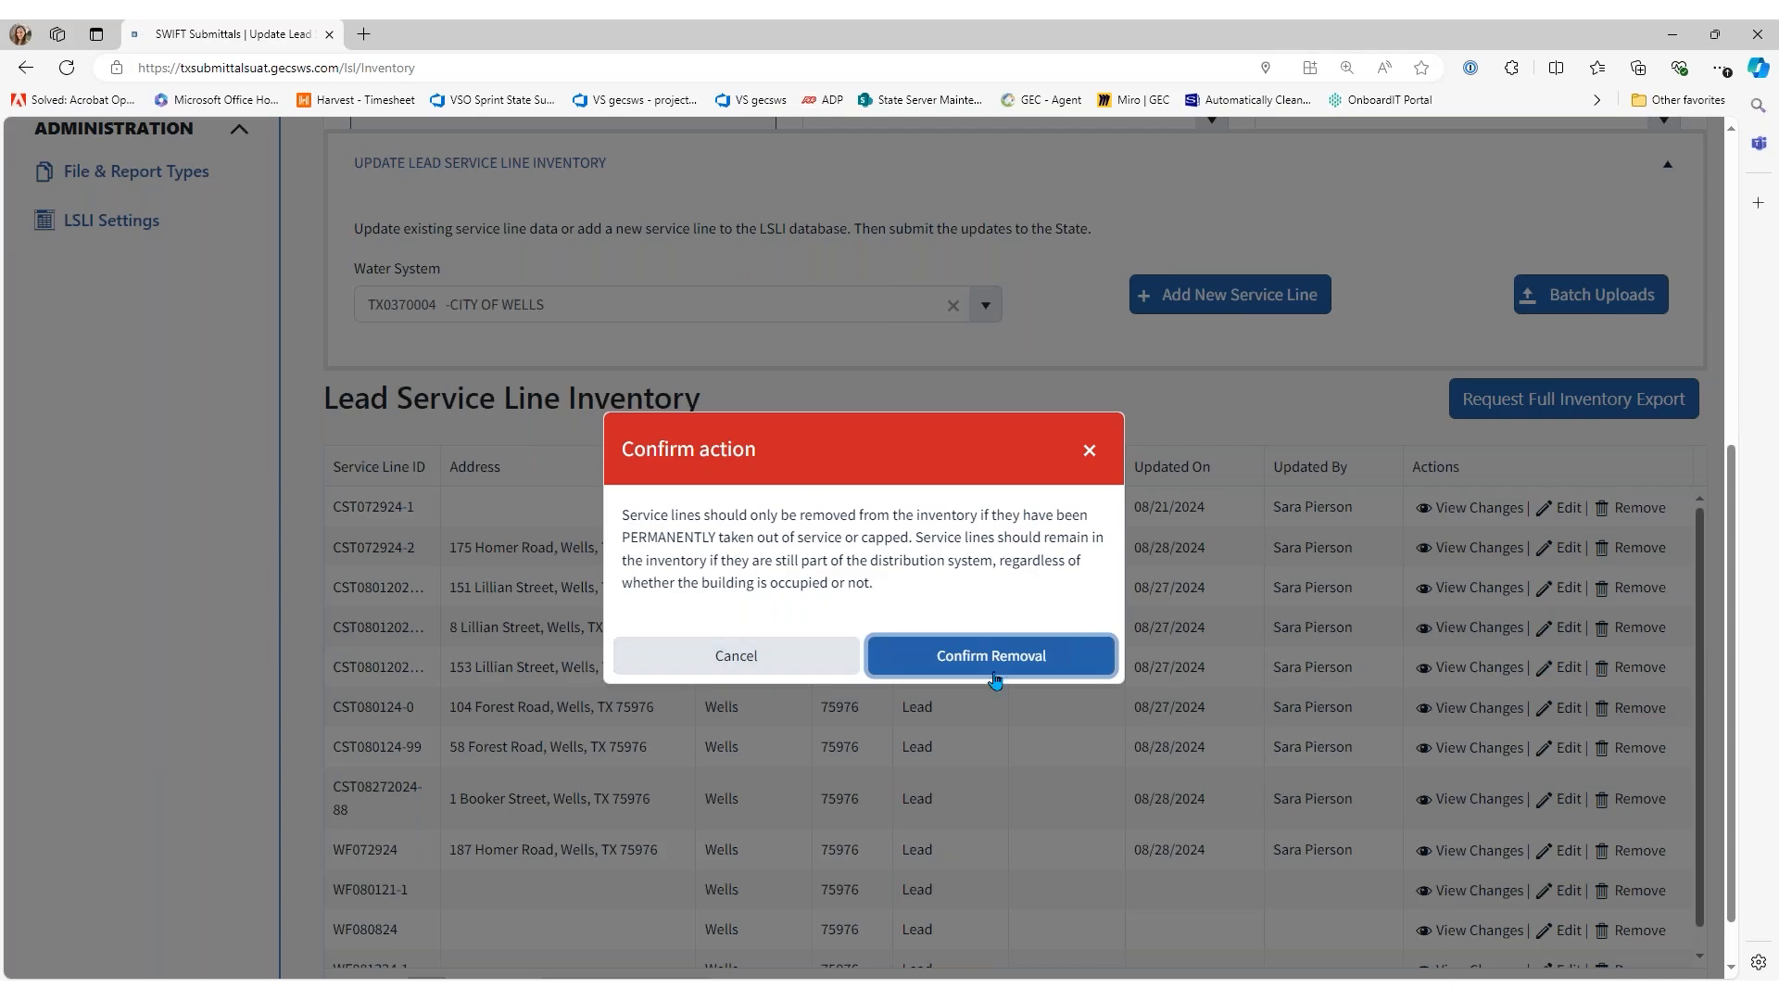
{"action": "left_click", "coordinate": [774, 666]}
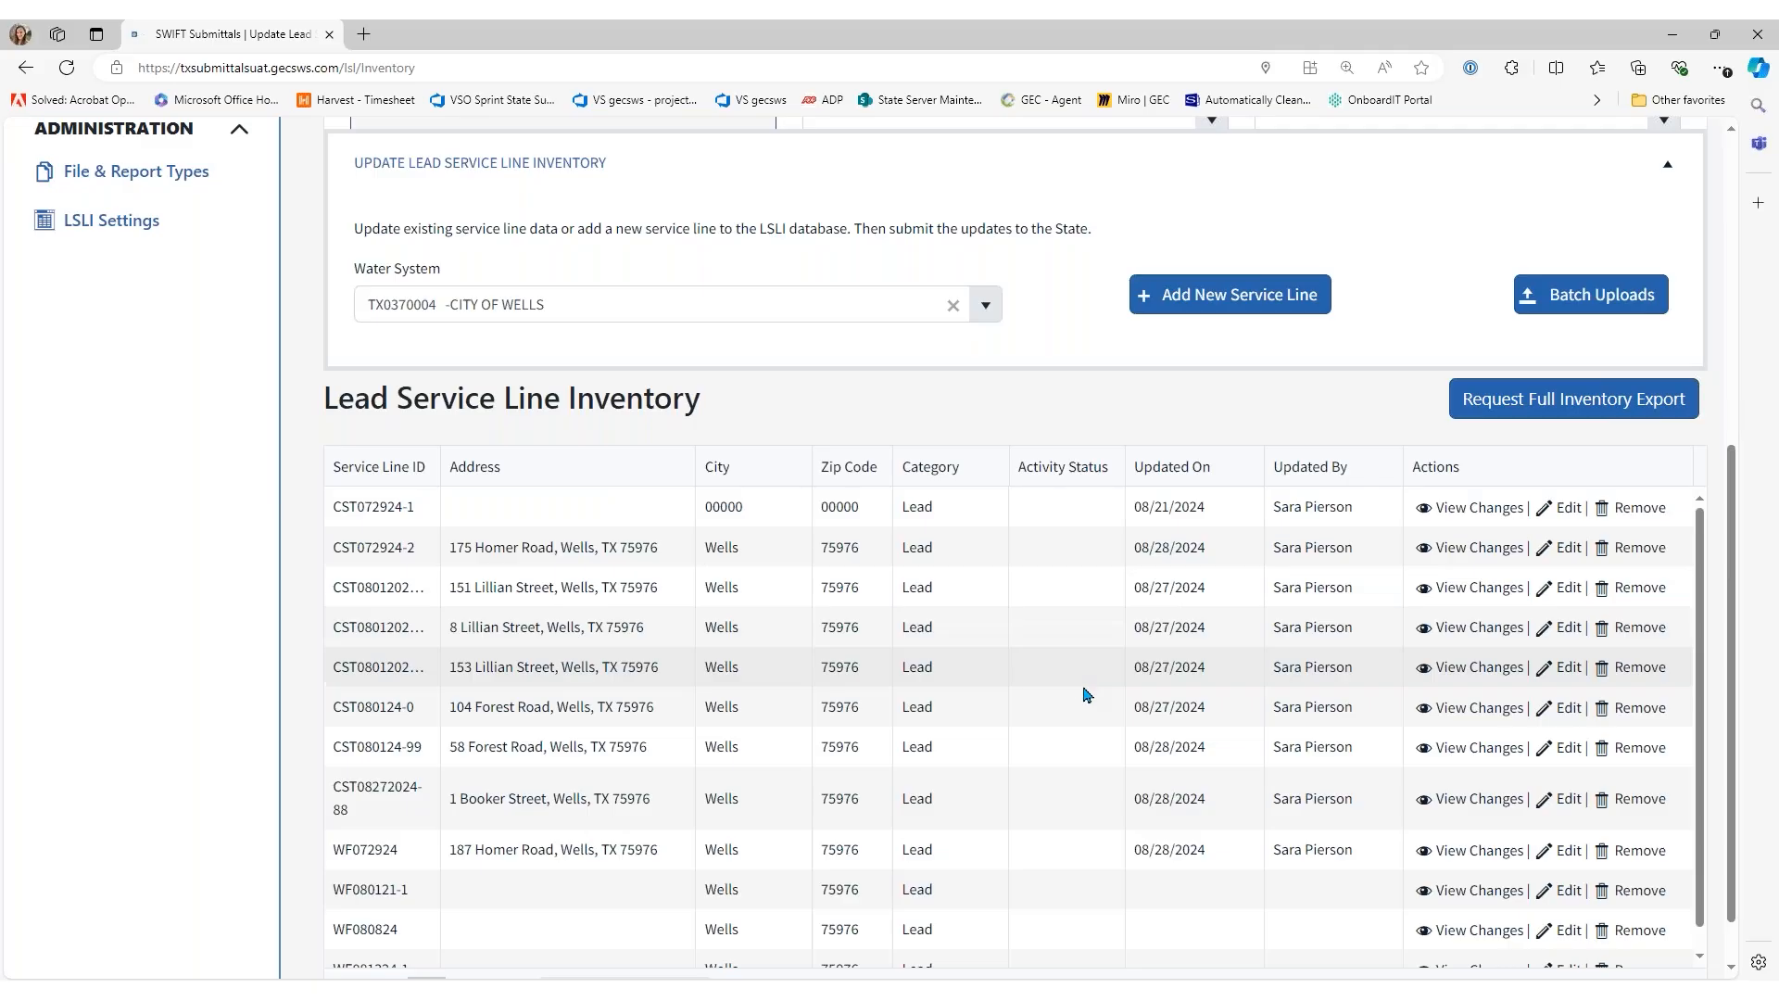
Collapse the Search for Existing Service Line(s) section and open Batch Uploads for City of Wells
{"action": "scroll", "coordinate": [1147, 740], "scroll_direction": "up", "scroll_amount": 6}
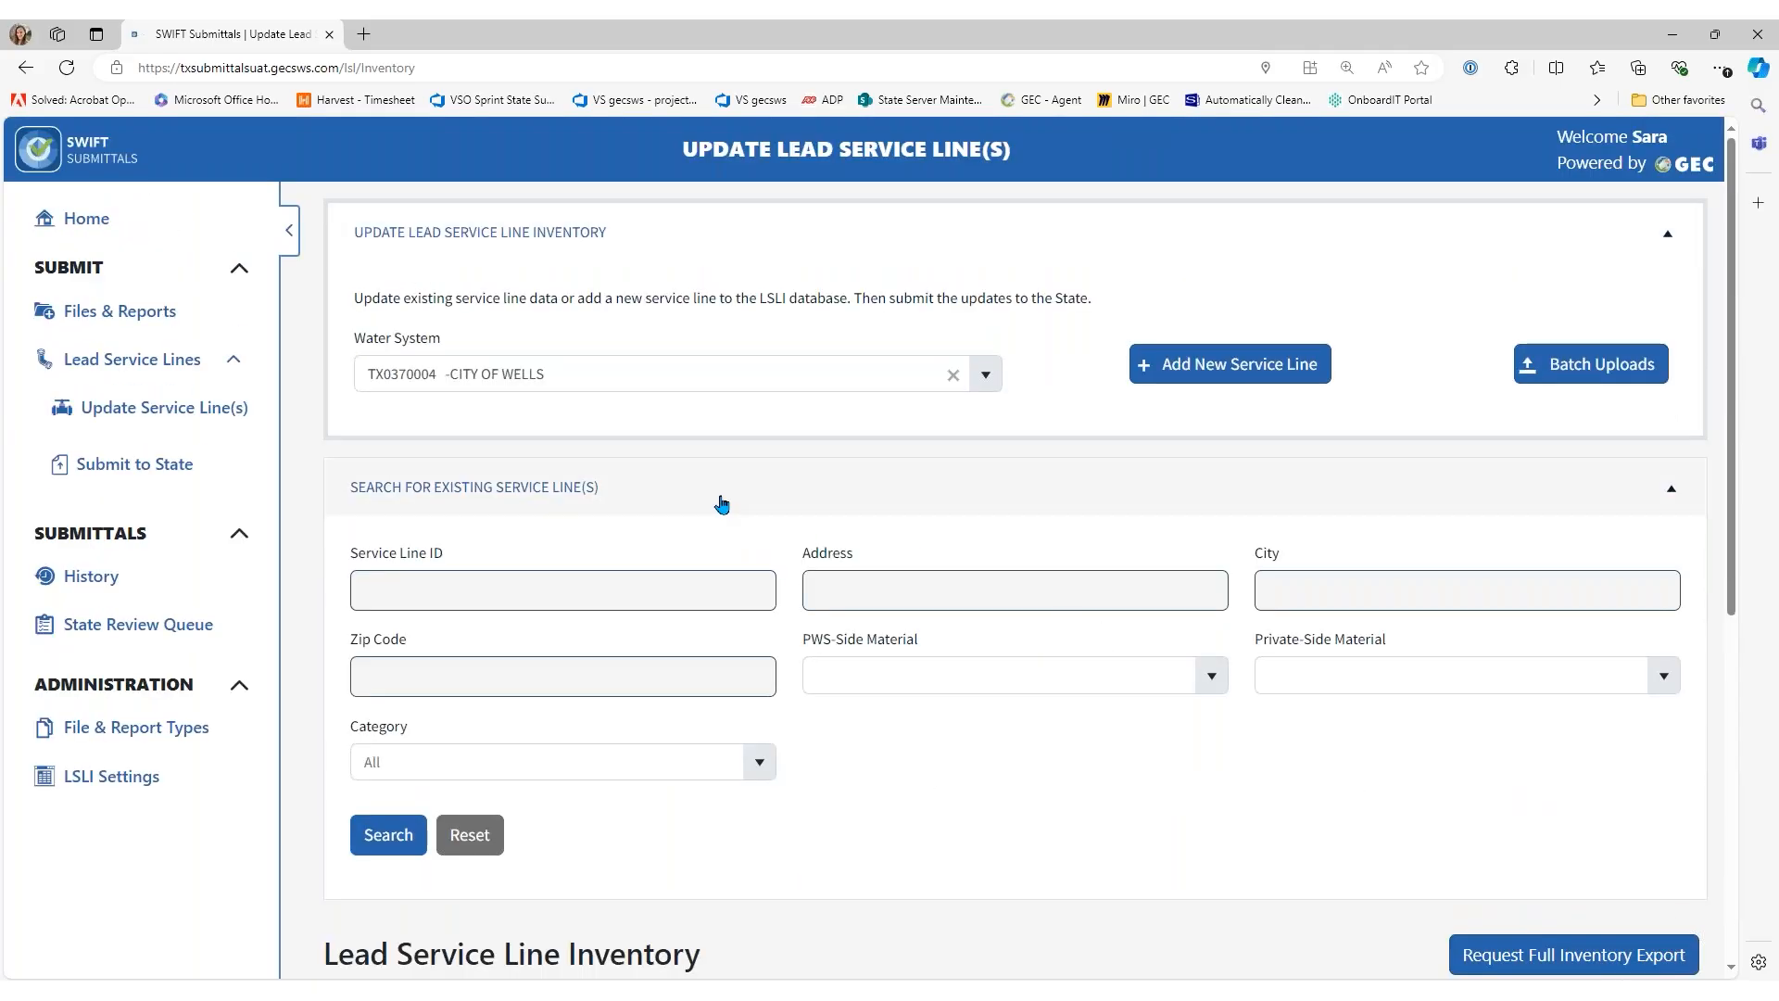
{"action": "left_click", "coordinate": [722, 504]}
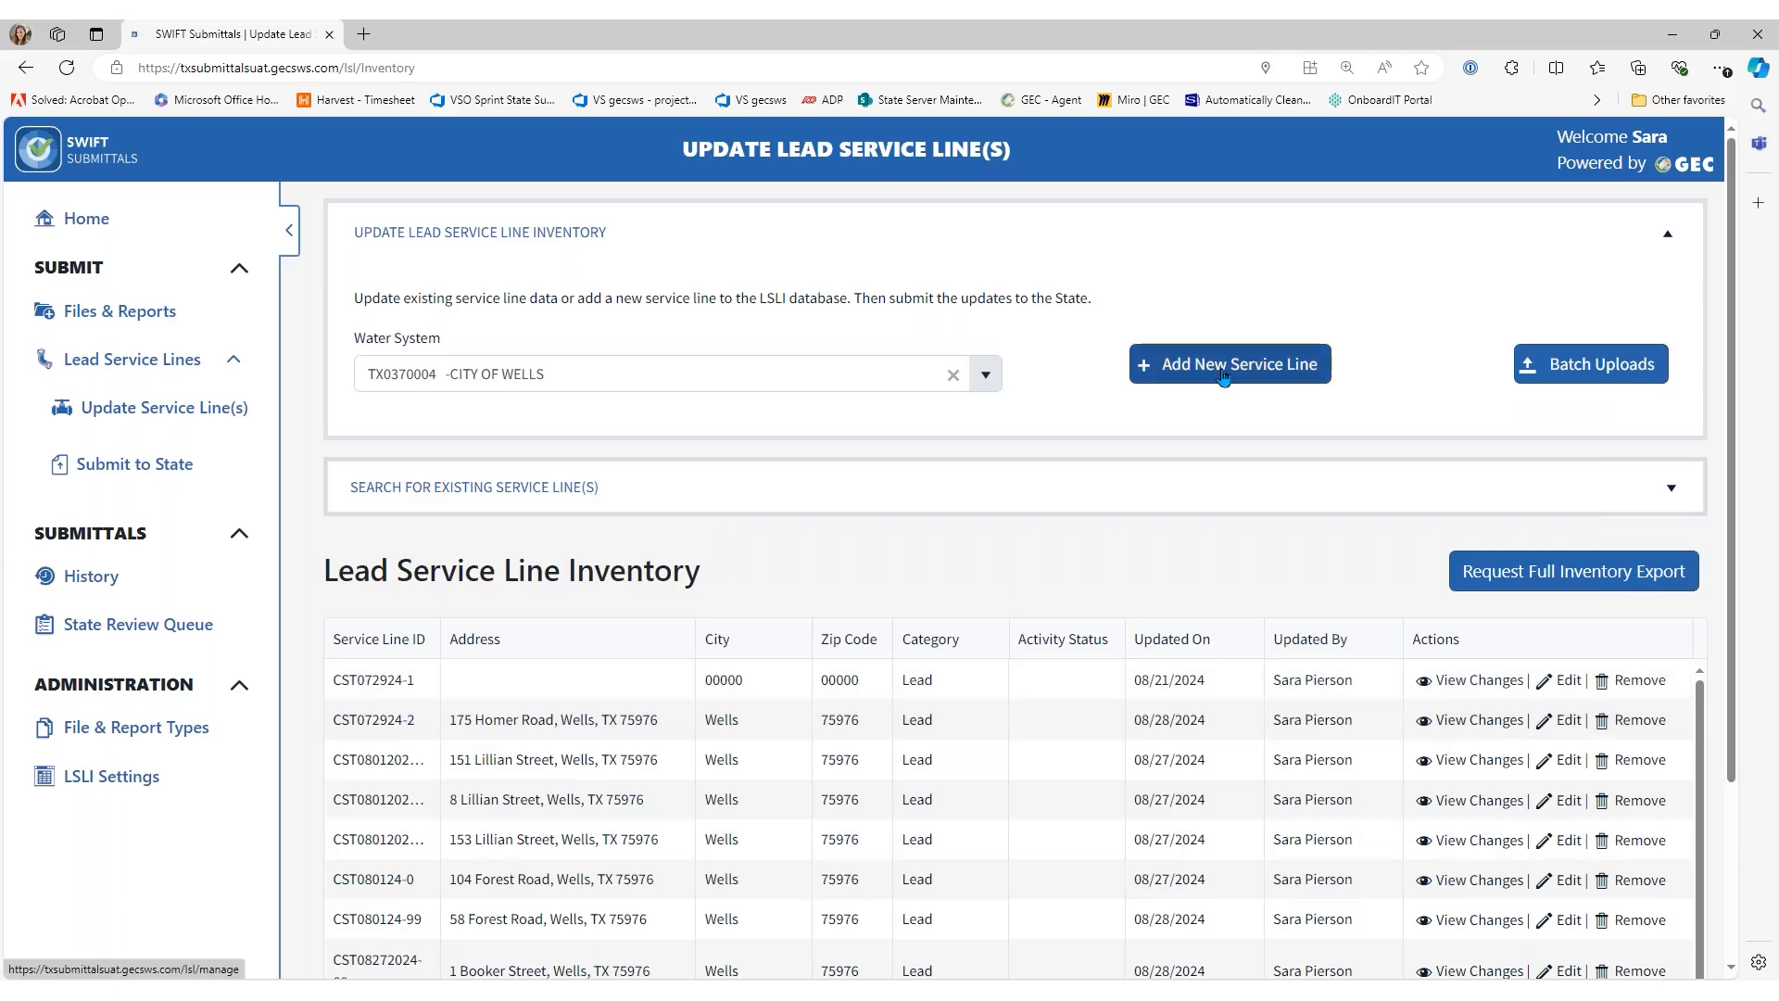
{"action": "left_click", "coordinate": [1602, 375]}
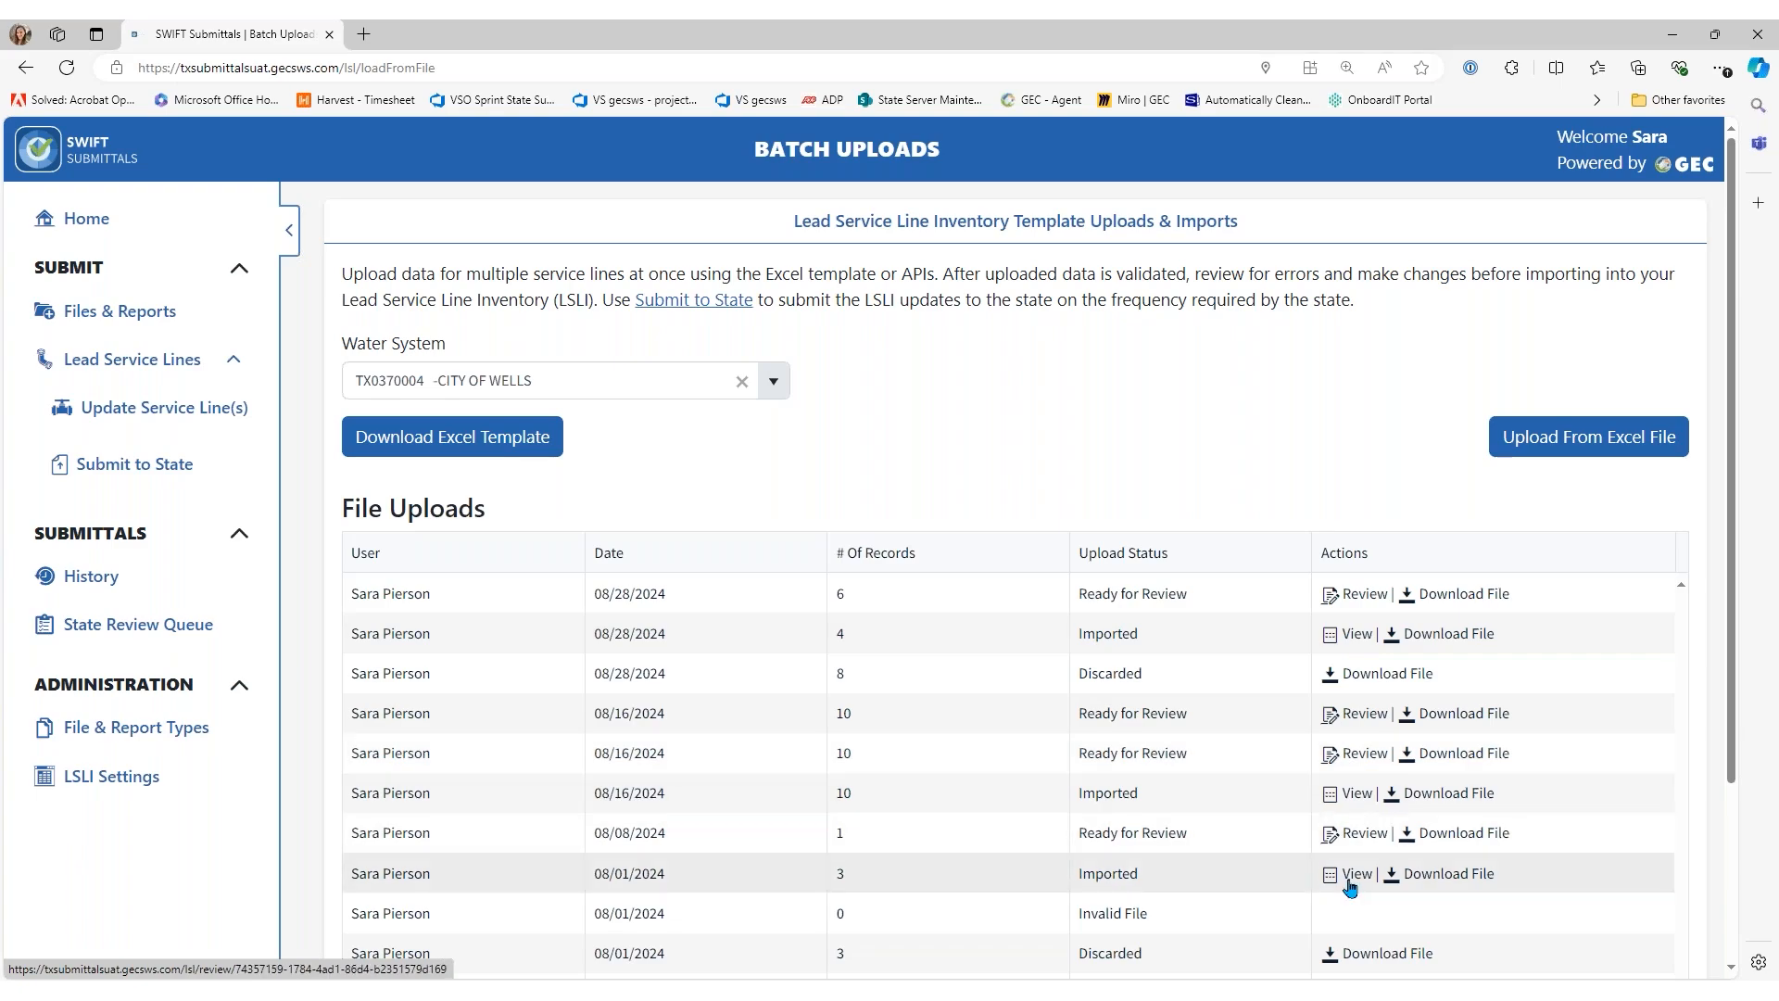
Open the imported 08/01/2024 upload with 2 records, view the change report for CST08012024T1 and return to the uploads page
{"action": "scroll", "coordinate": [1350, 884], "scroll_direction": "down", "scroll_amount": 2}
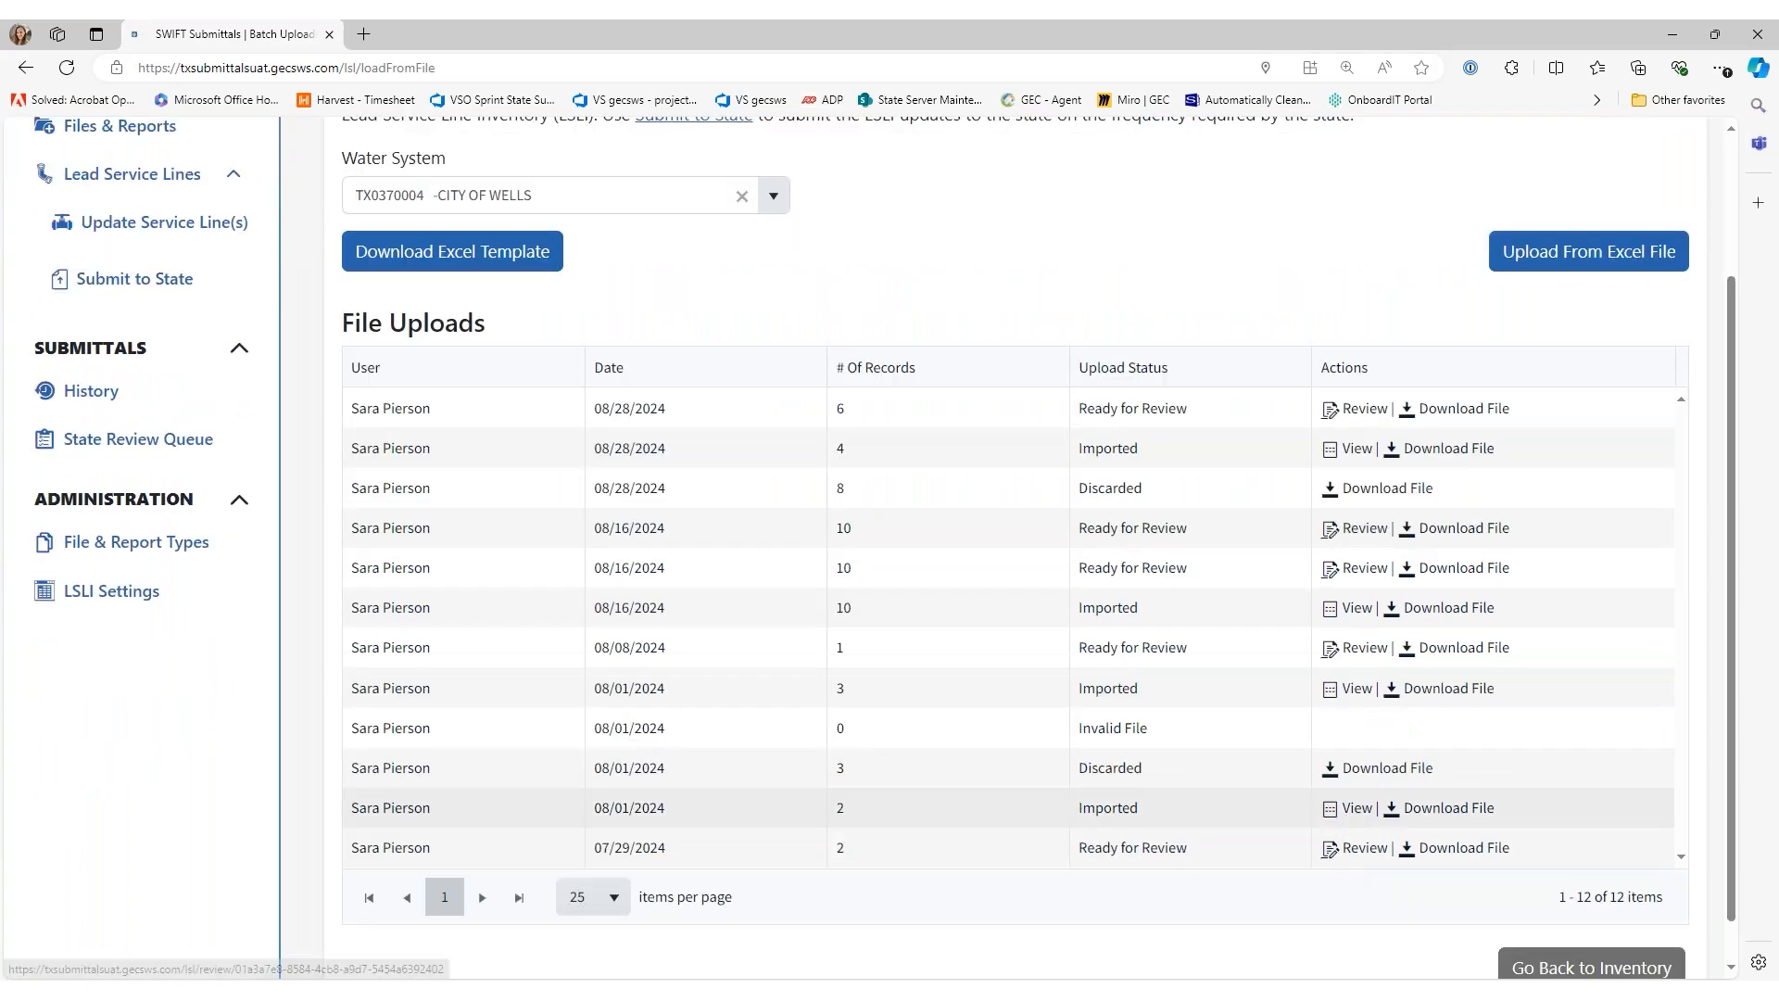
{"action": "left_click", "coordinate": [1354, 819]}
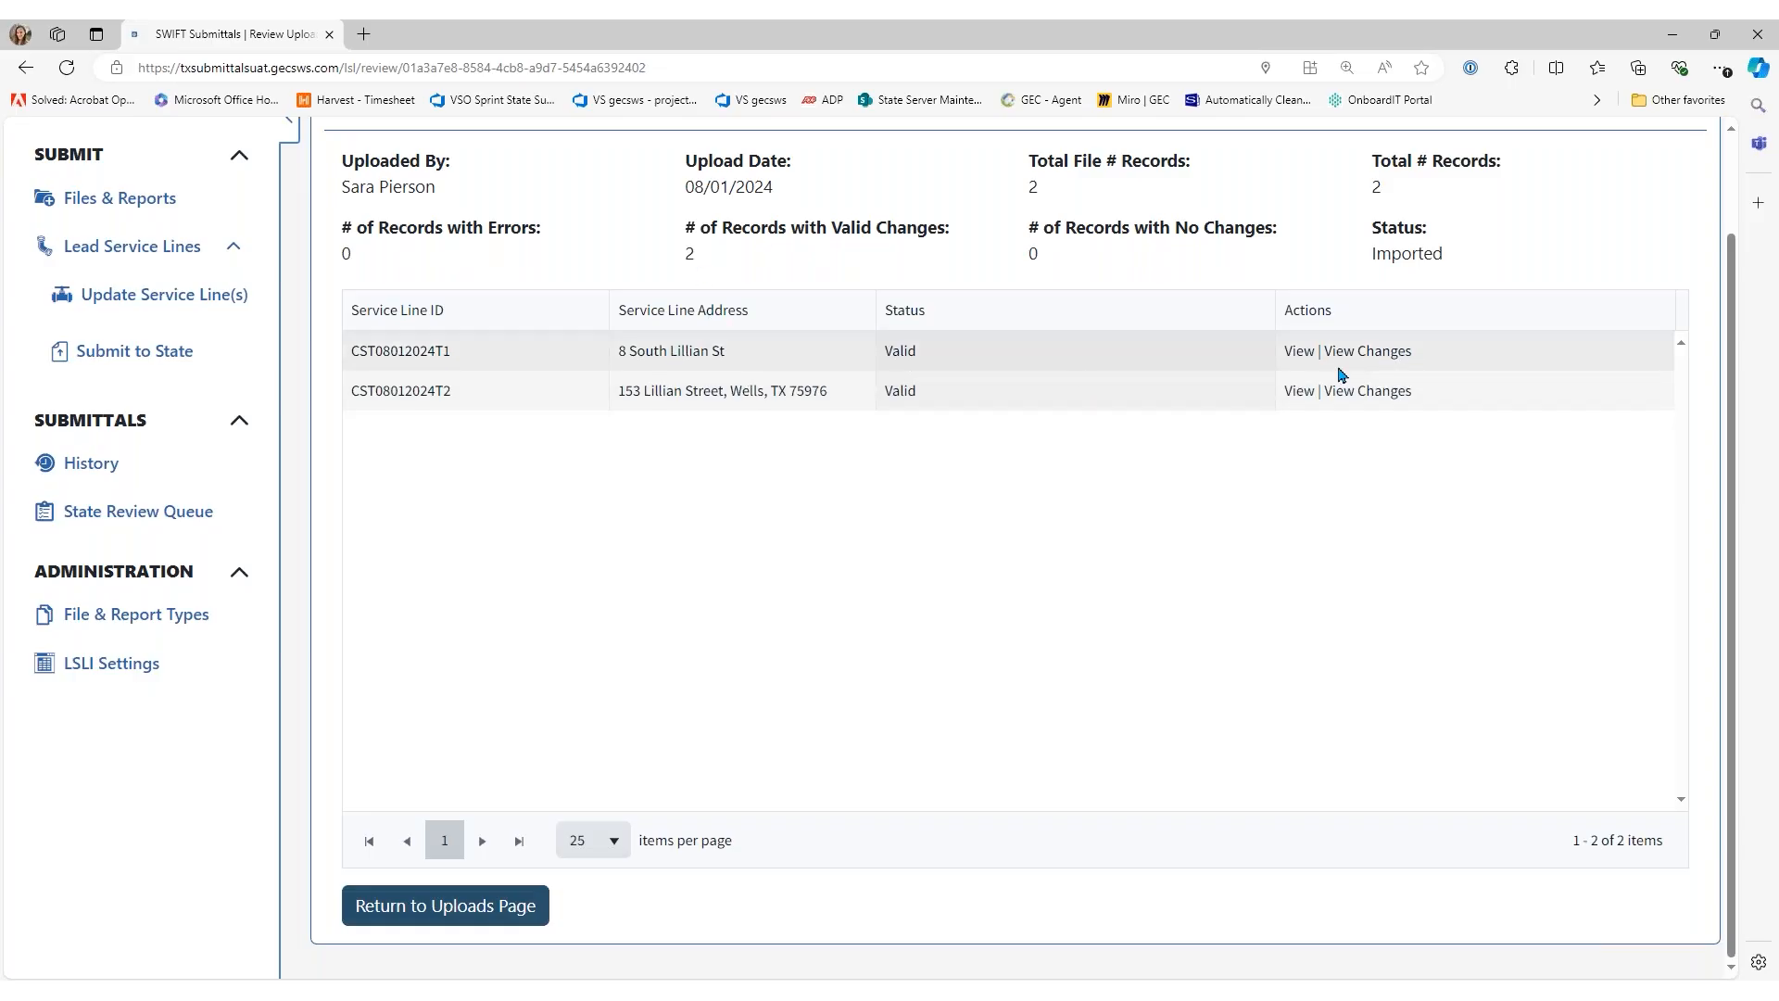
{"action": "left_click", "coordinate": [1364, 352]}
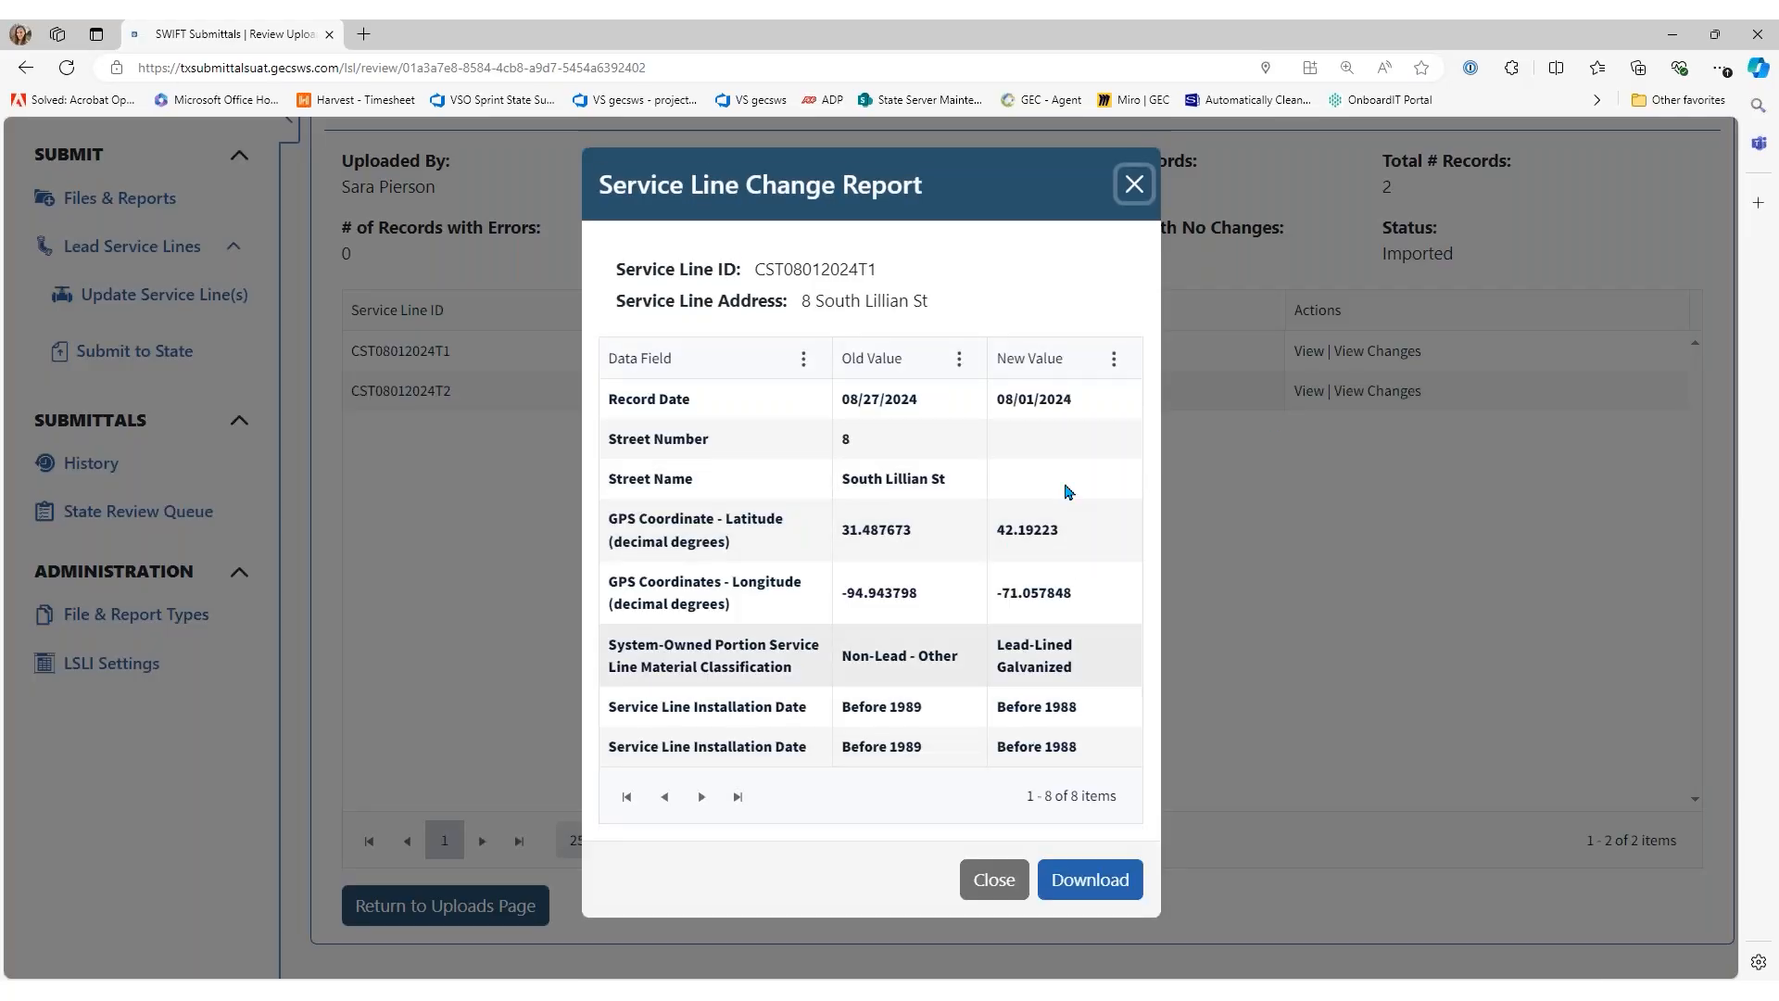
{"action": "left_click", "coordinate": [1136, 187]}
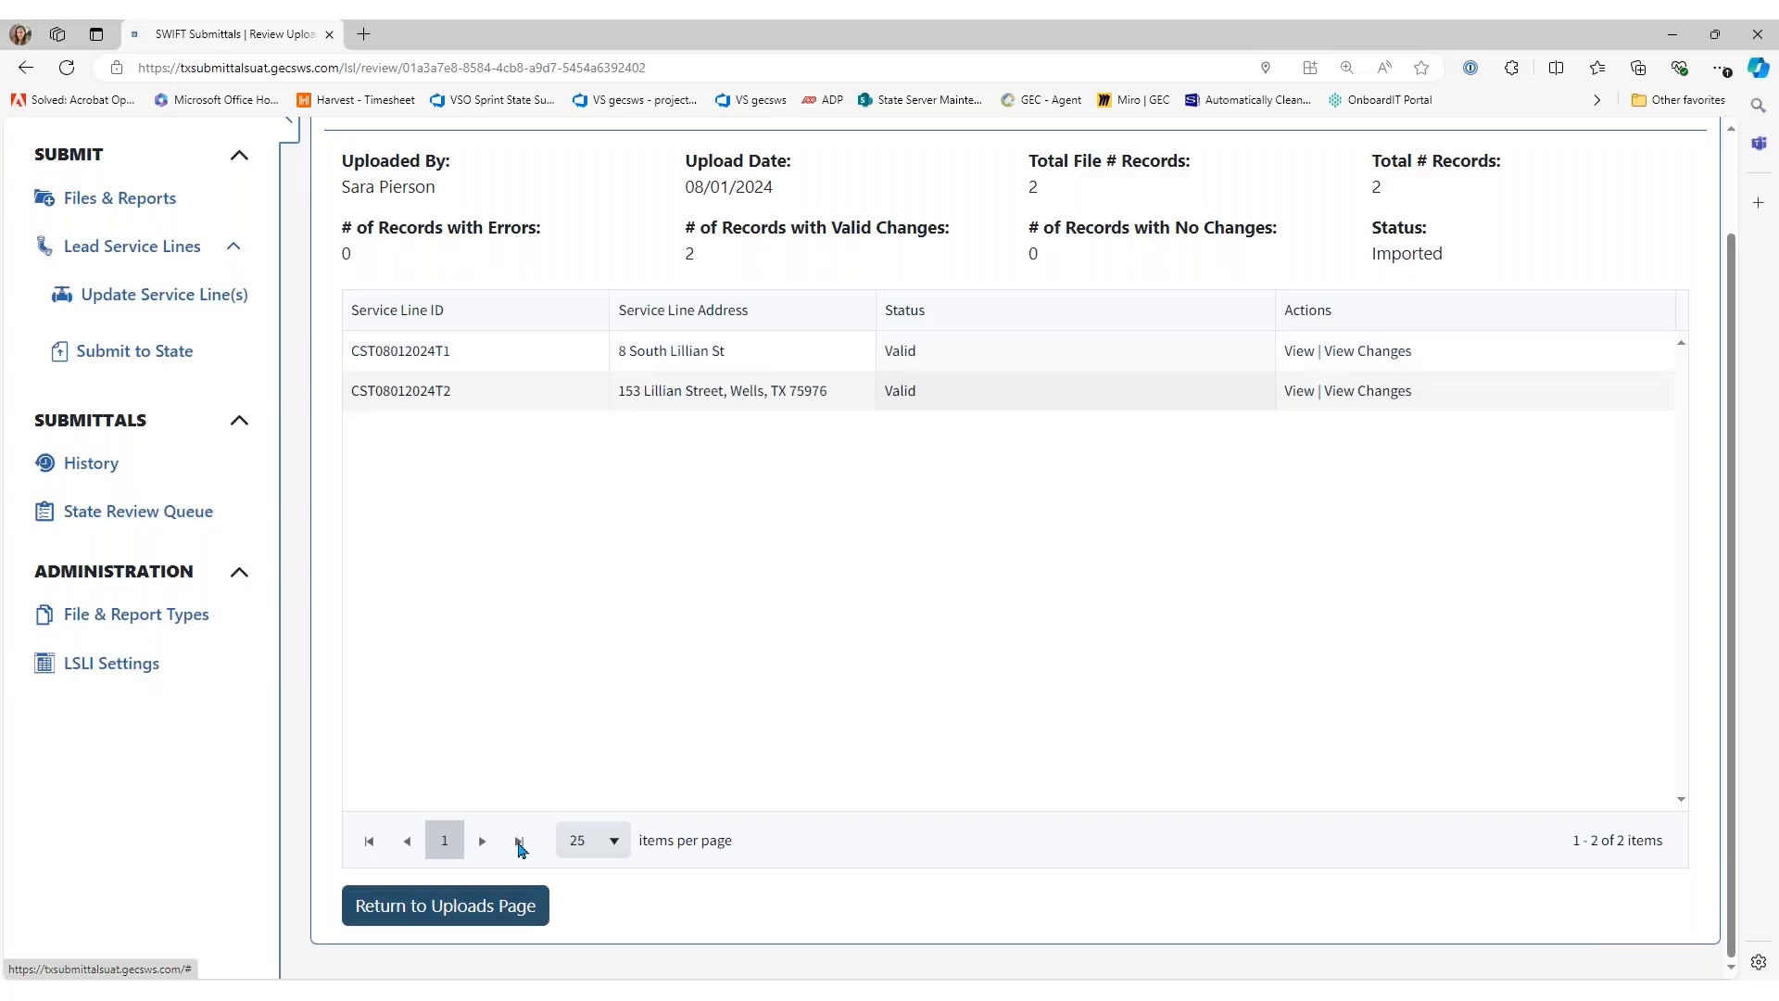
{"action": "left_click", "coordinate": [483, 915]}
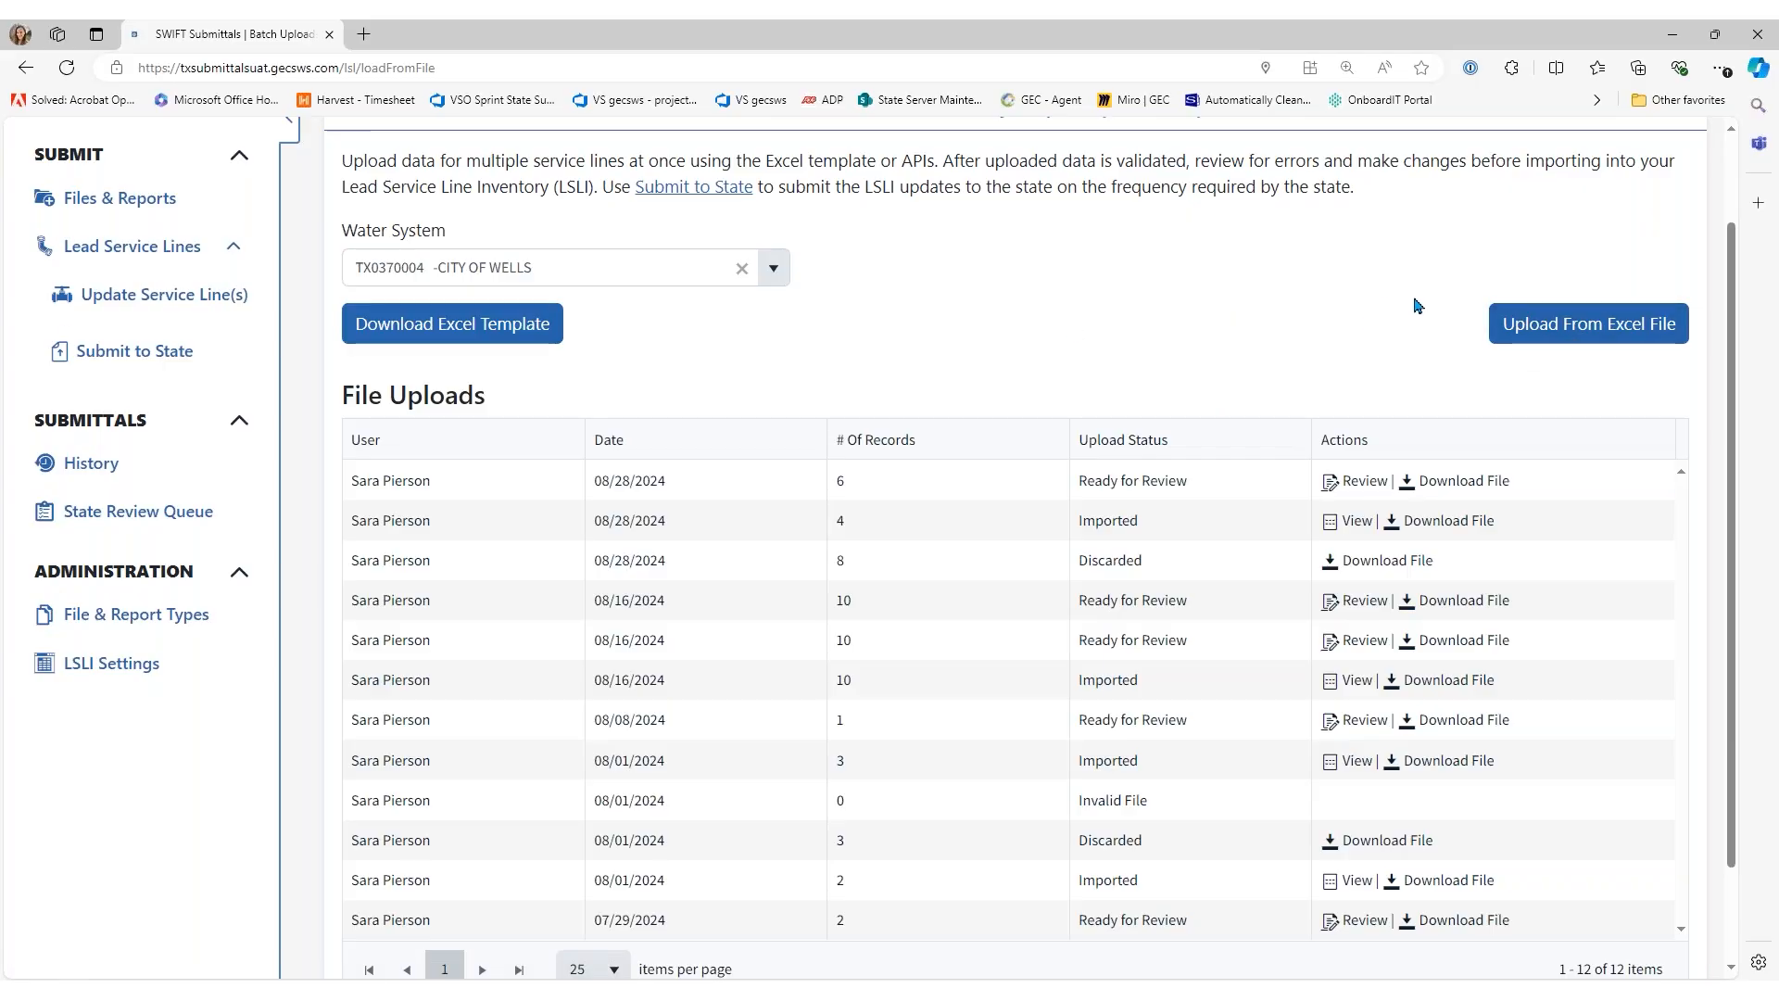
Upload test_TX0370004_LSLI_Export_2024-08-28_c289d785-b4d7-472c-8bbd-b57ae44ff7e6.xlsx from Downloads as the City of Wells LSLI Excel file and refresh the uploads list
{"action": "left_click", "coordinate": [1593, 336]}
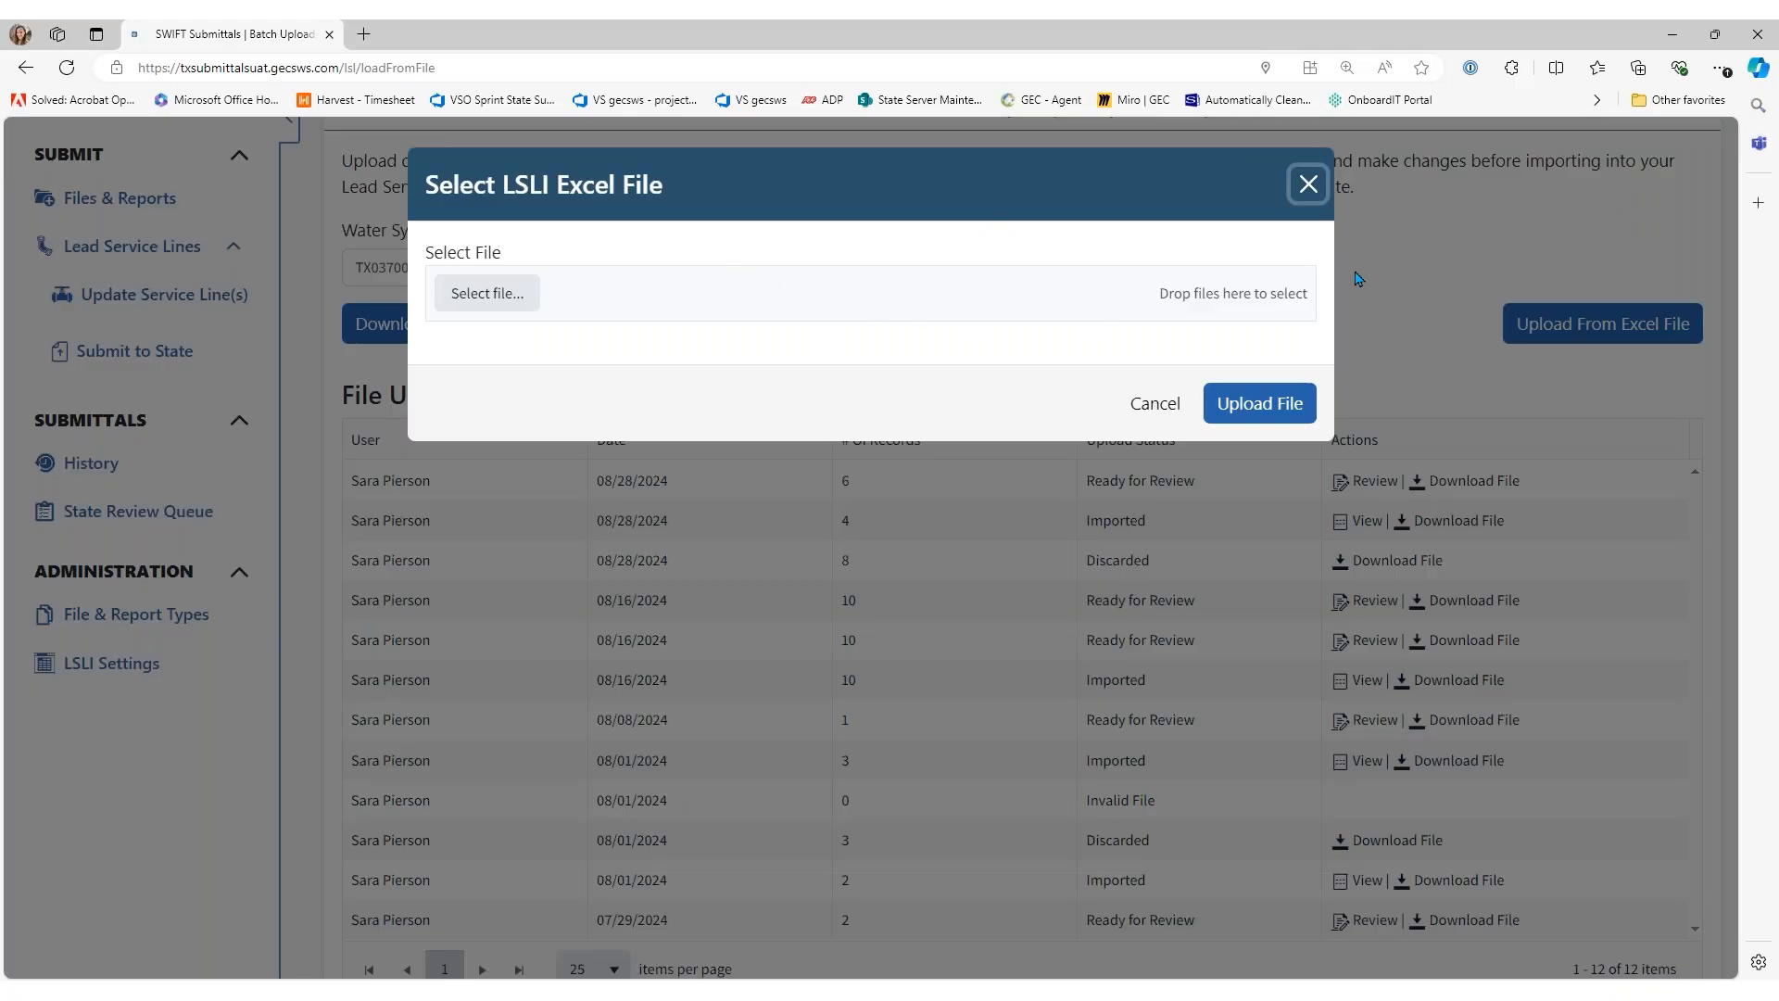
{"action": "left_click", "coordinate": [493, 295]}
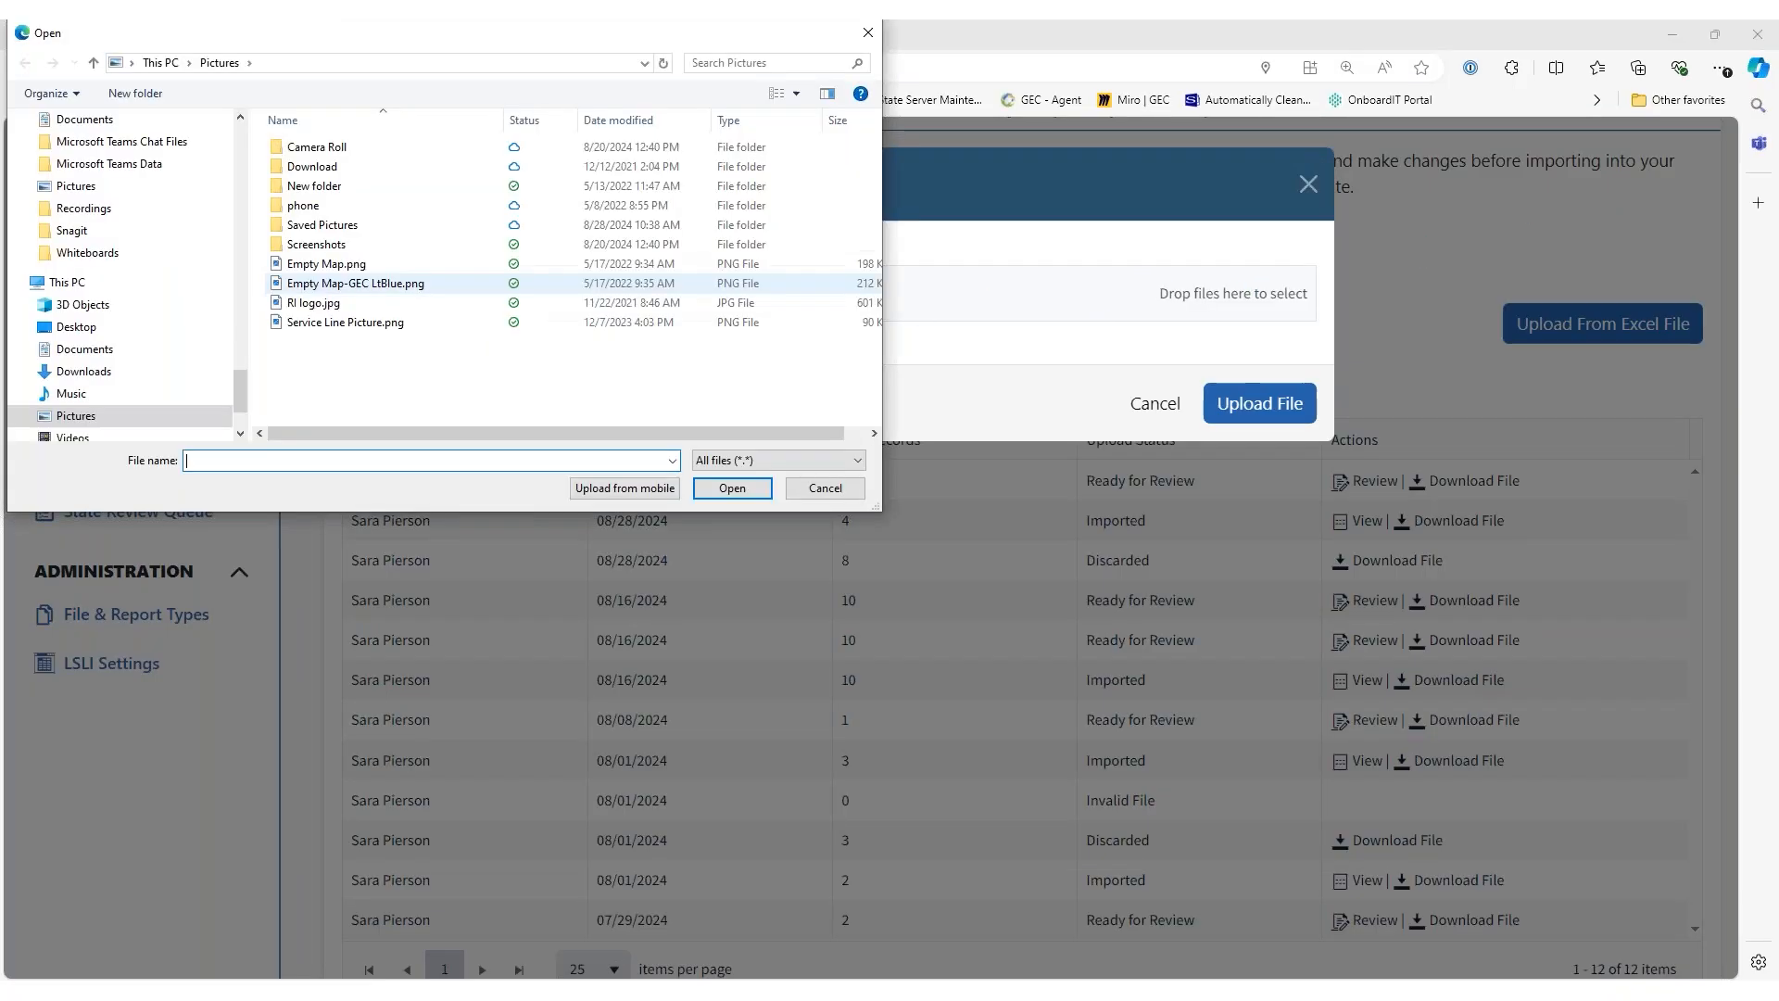
{"action": "left_click", "coordinate": [111, 372]}
{"action": "left_click", "coordinate": [349, 173]}
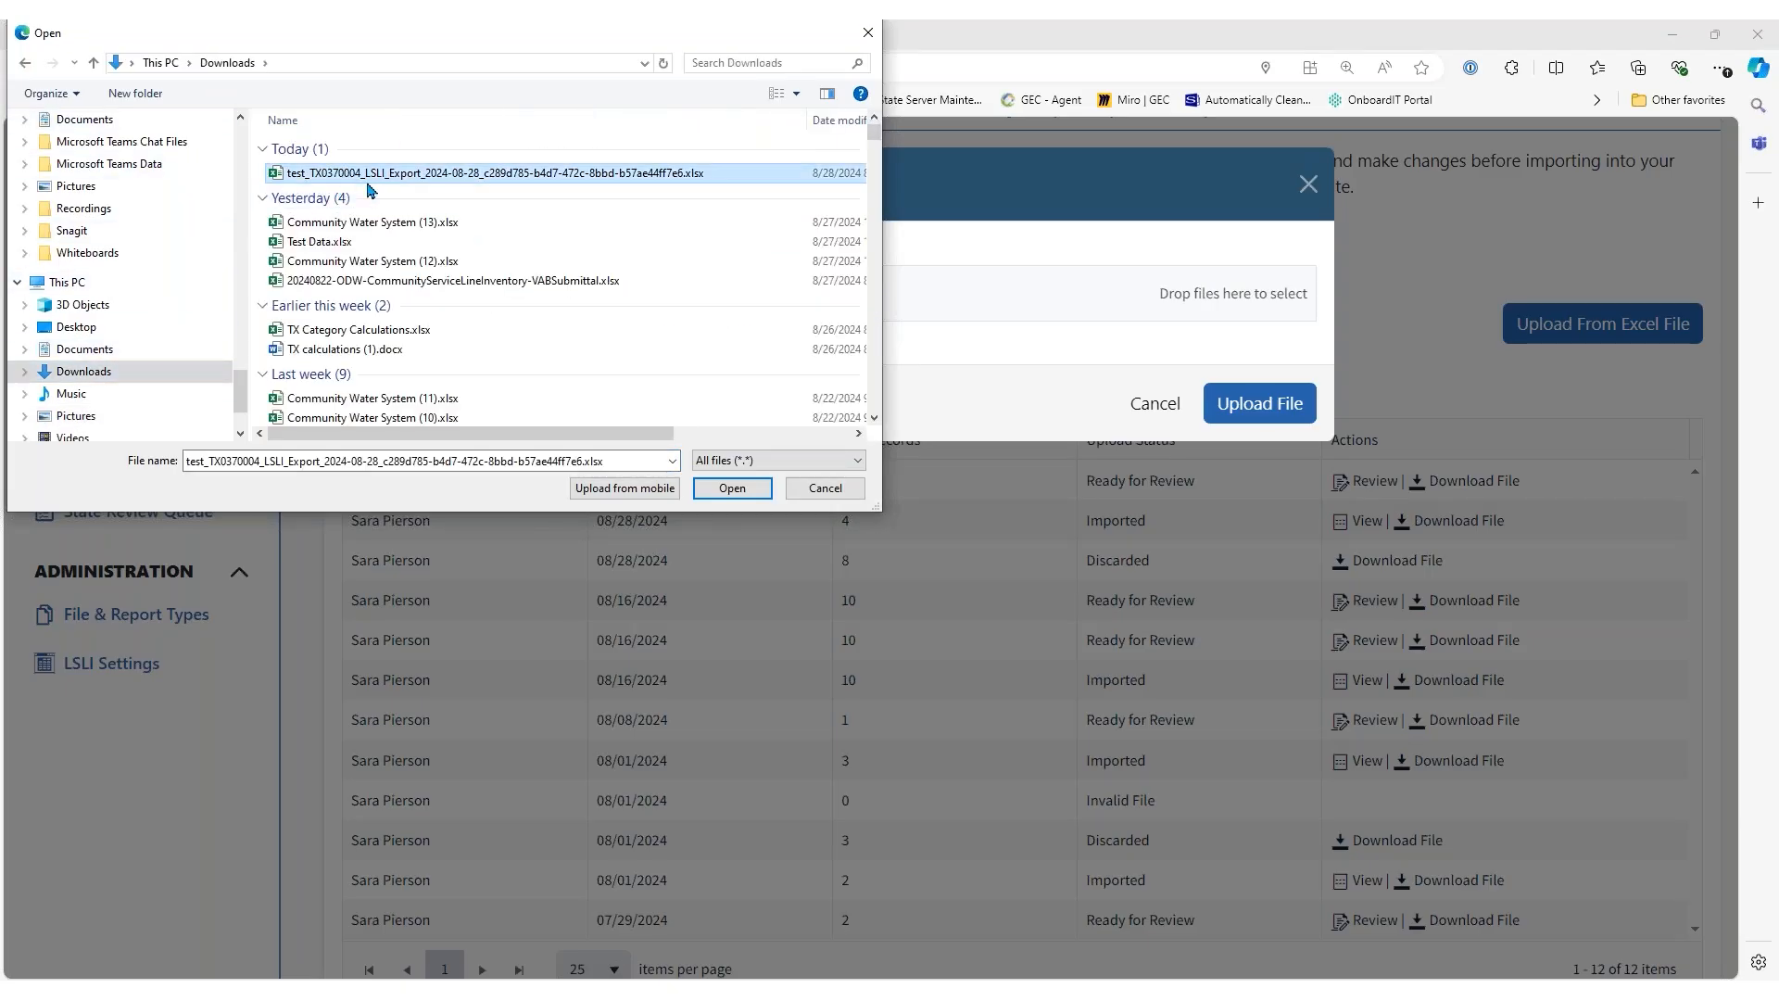
{"action": "left_click", "coordinate": [727, 492]}
{"action": "left_click", "coordinate": [727, 489]}
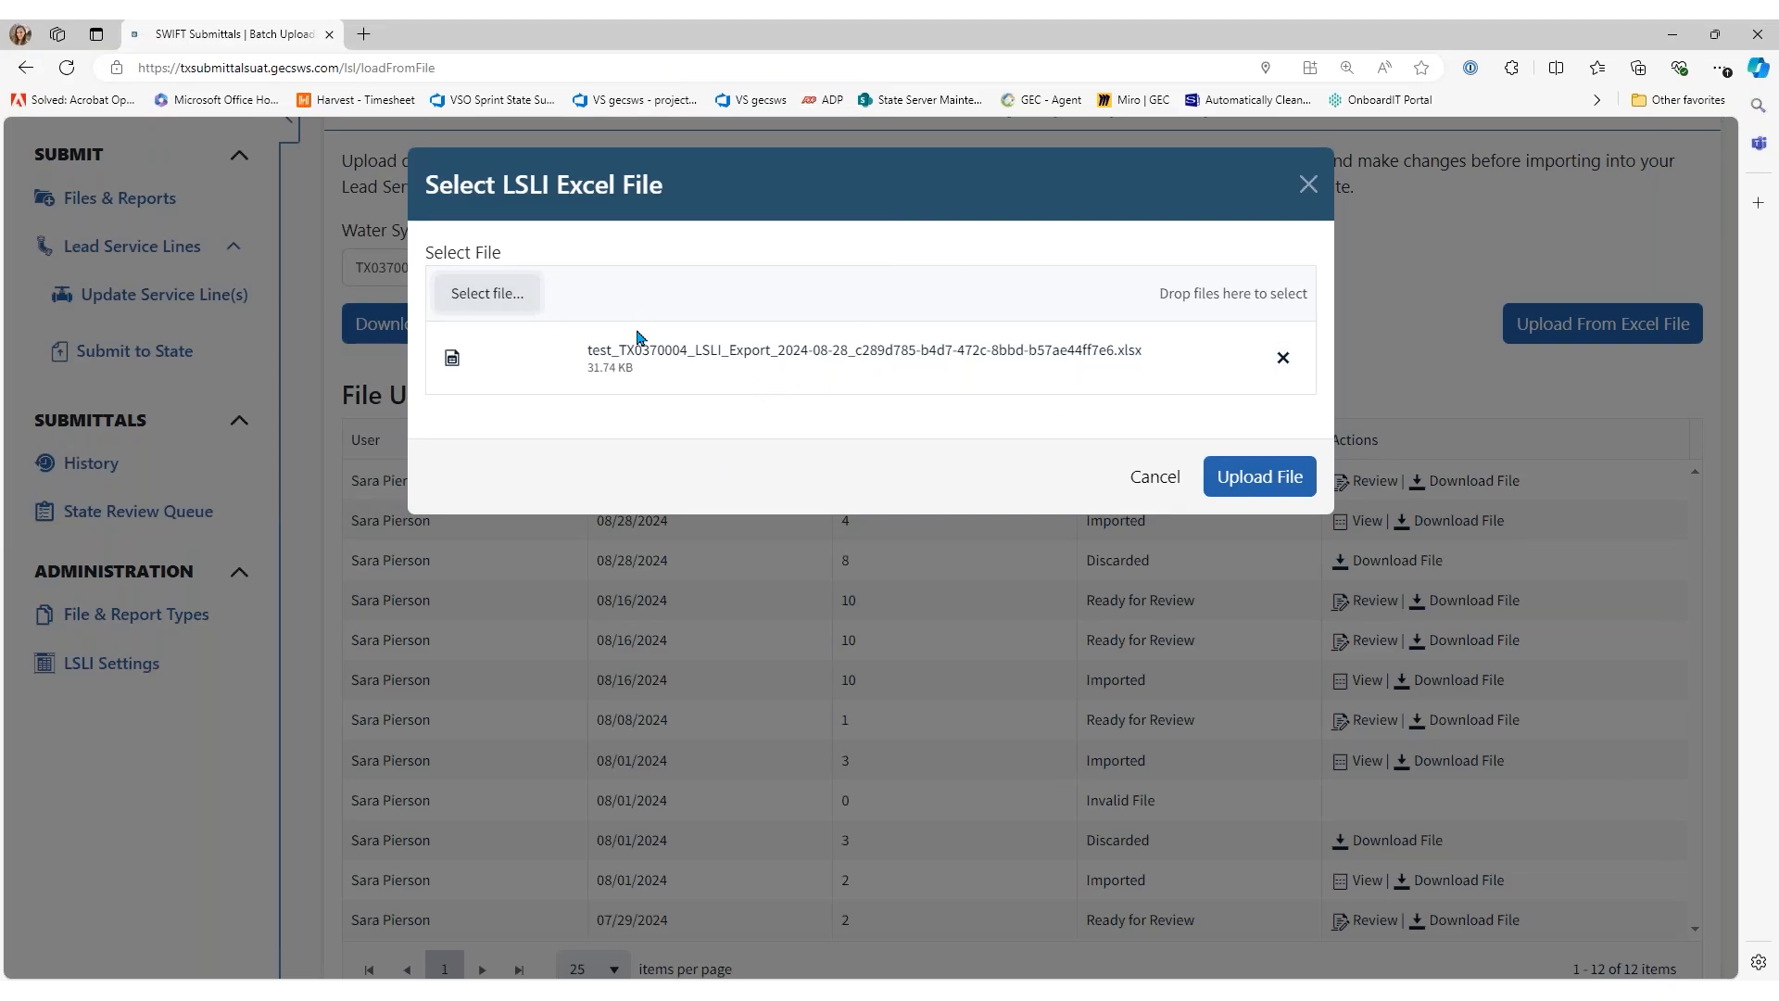
{"action": "left_click", "coordinate": [1266, 491]}
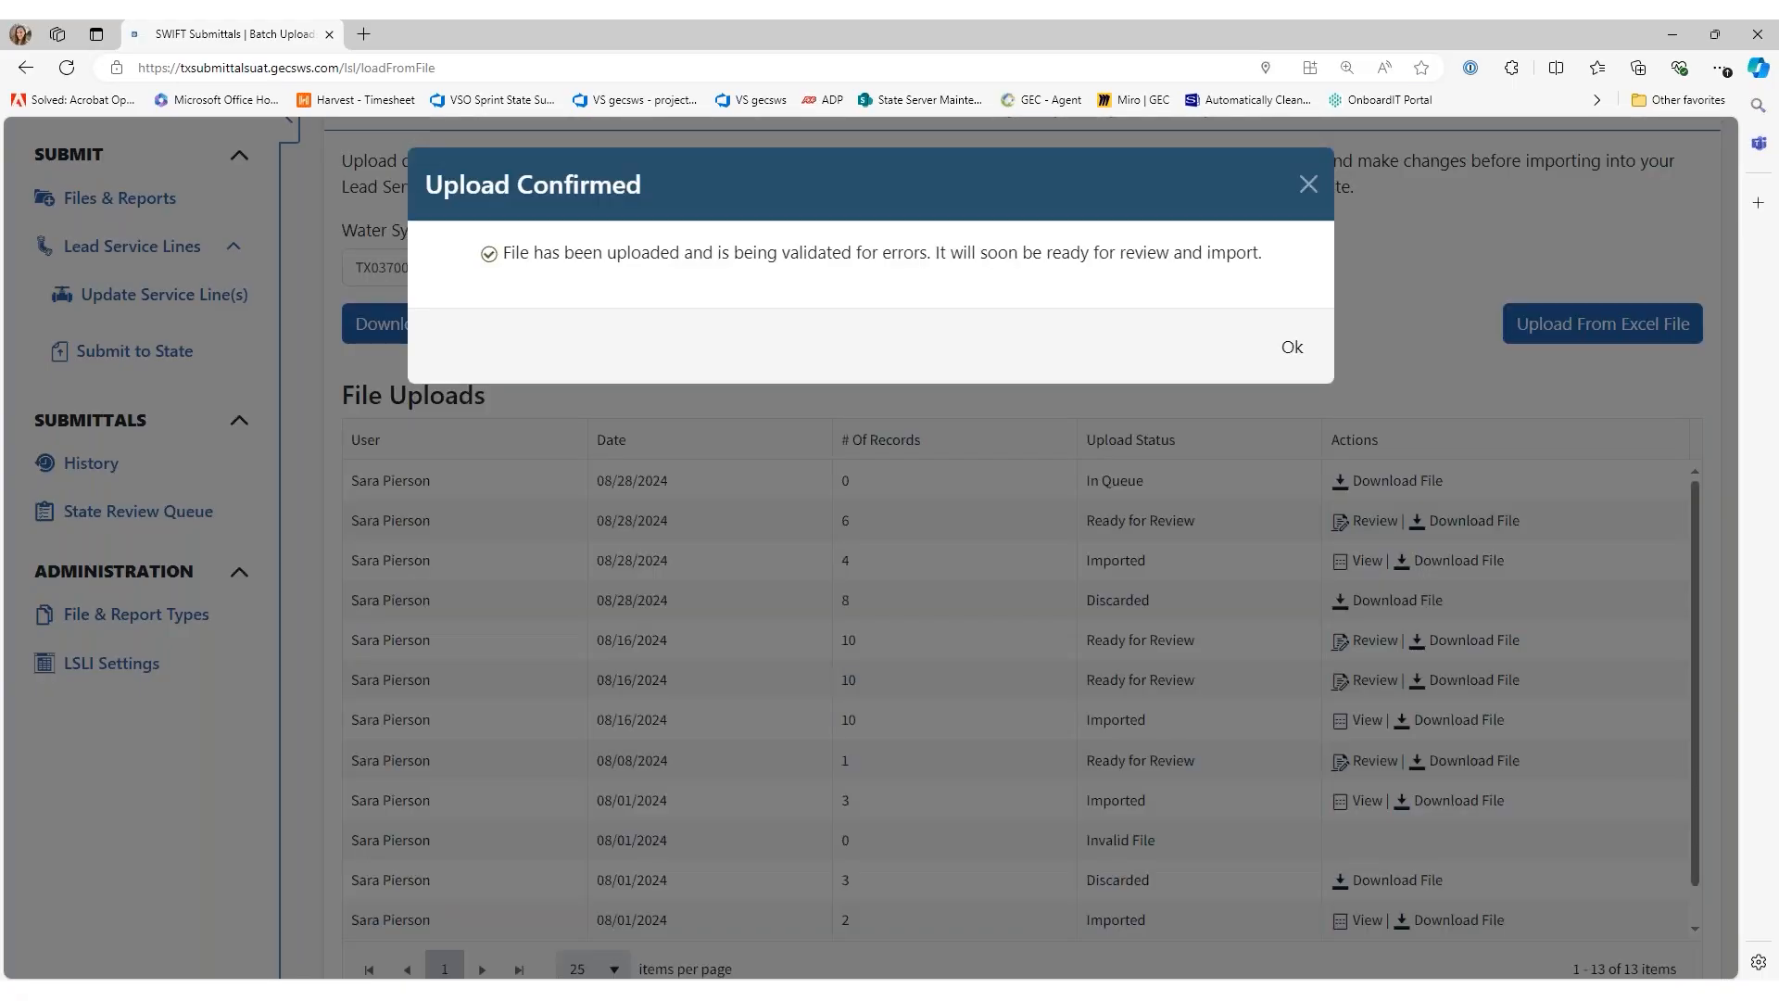
{"action": "left_click", "coordinate": [1292, 347]}
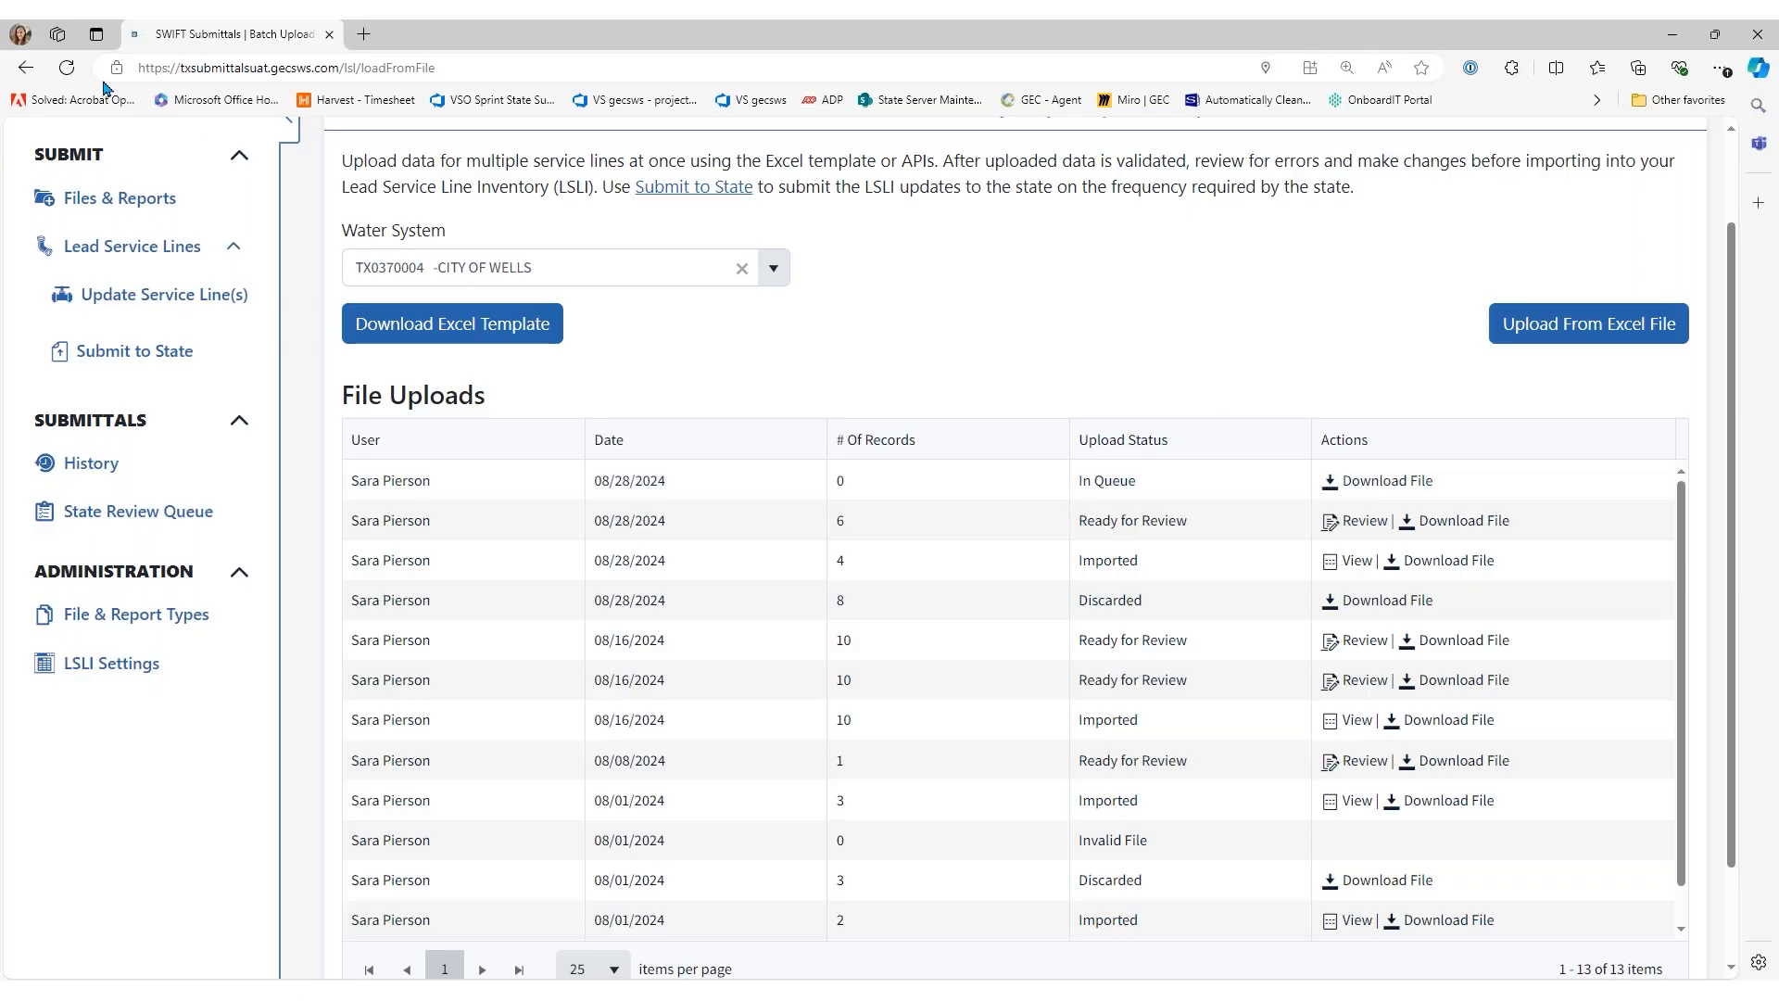
{"action": "left_click", "coordinate": [70, 77]}
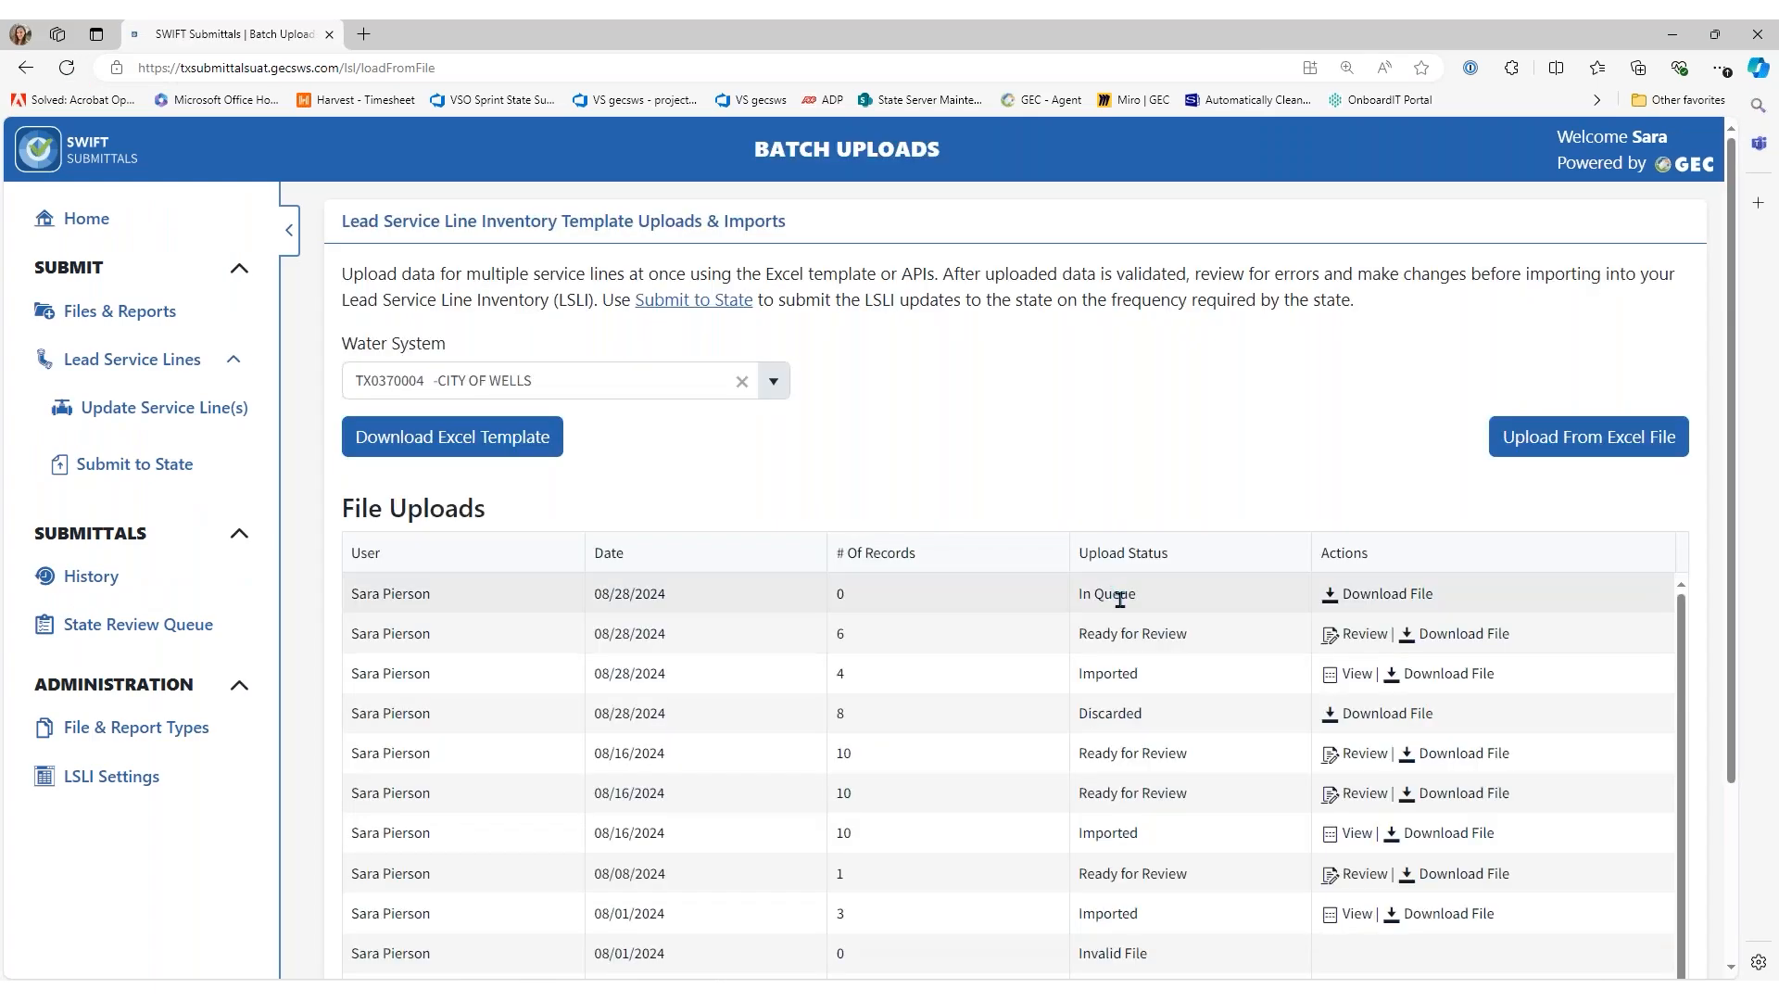
{"action": "left_click", "coordinate": [68, 69]}
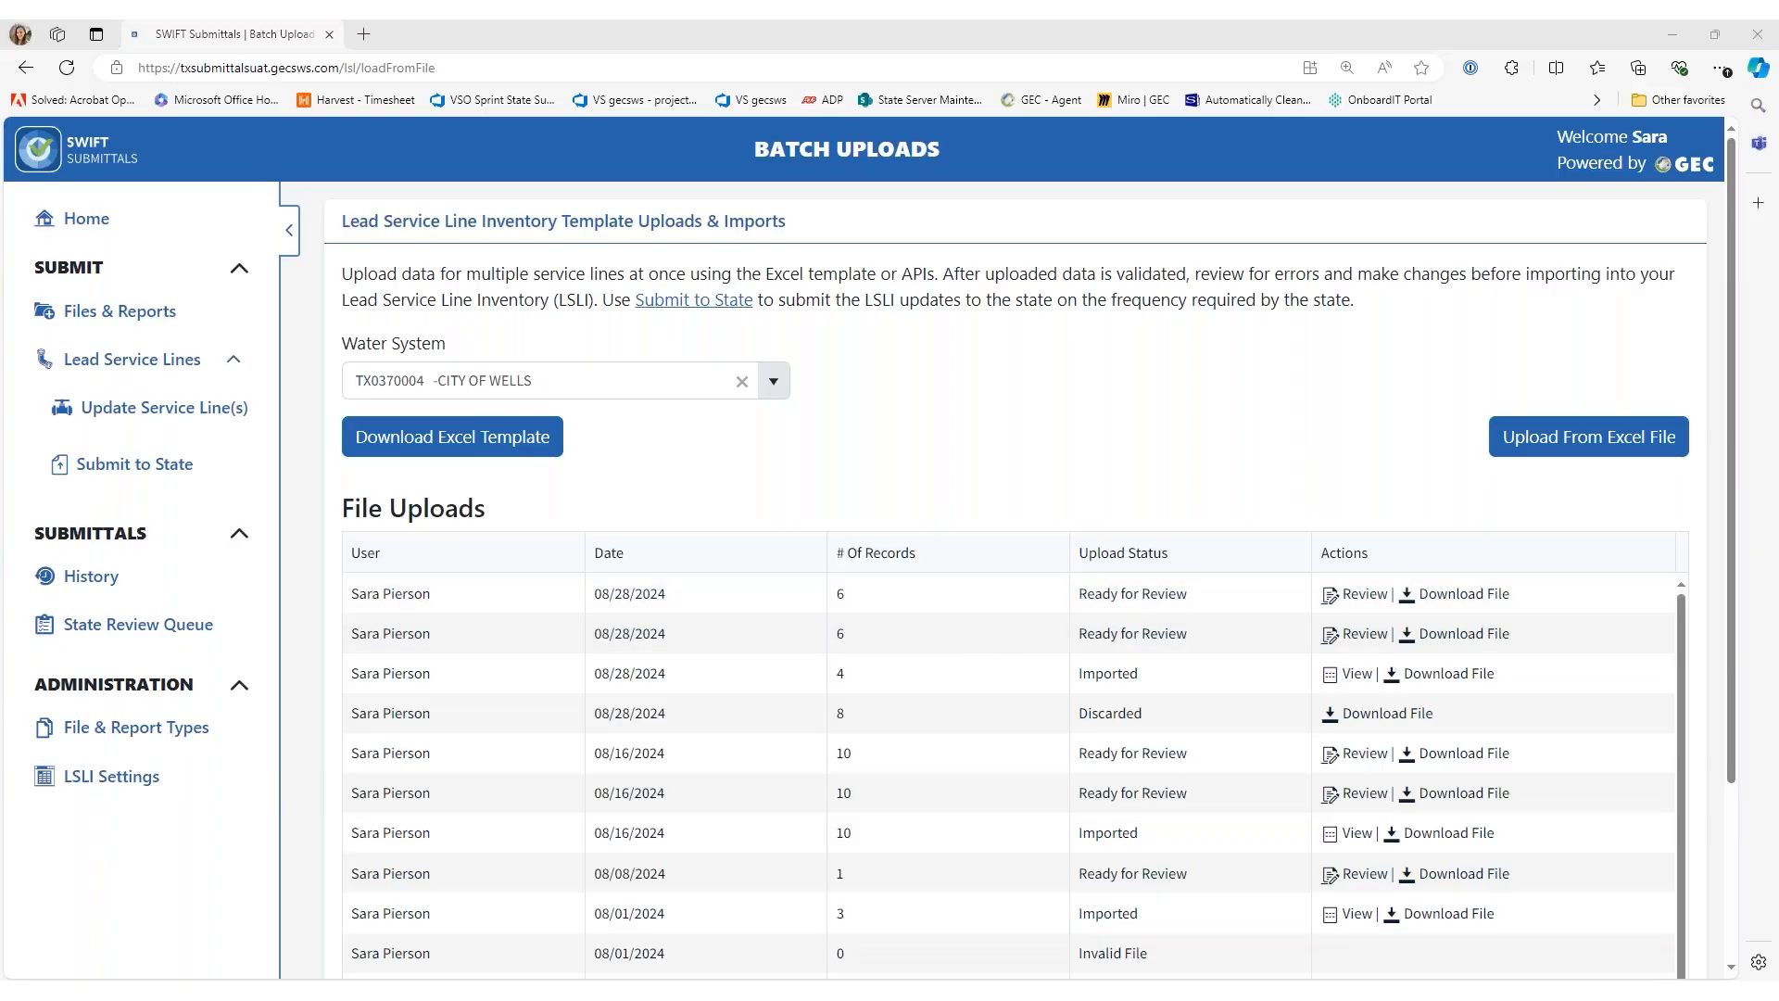
Switch to the LSLI File Processed email in Outlook, read its notice about the file upload, and return to the uploads page
{"action": "key", "text": "alt+Tab"}
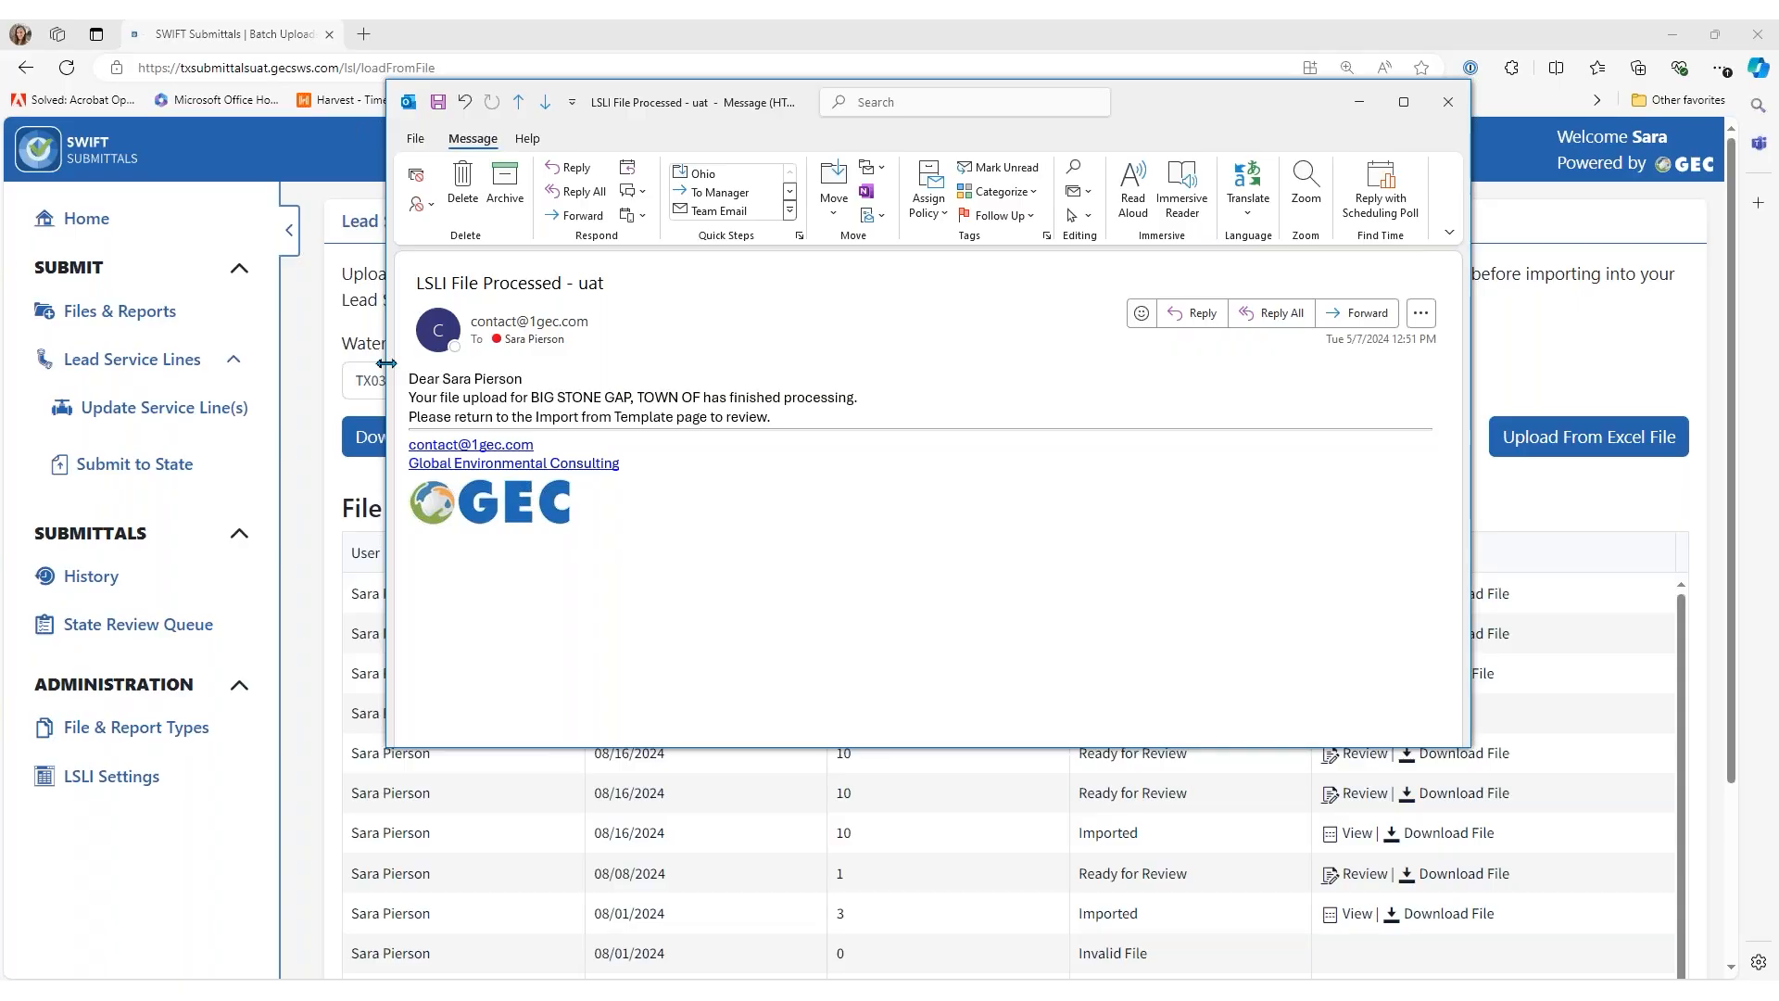
{"action": "left_click_drag", "start_coordinate": [532, 398], "coordinate": [702, 393]}
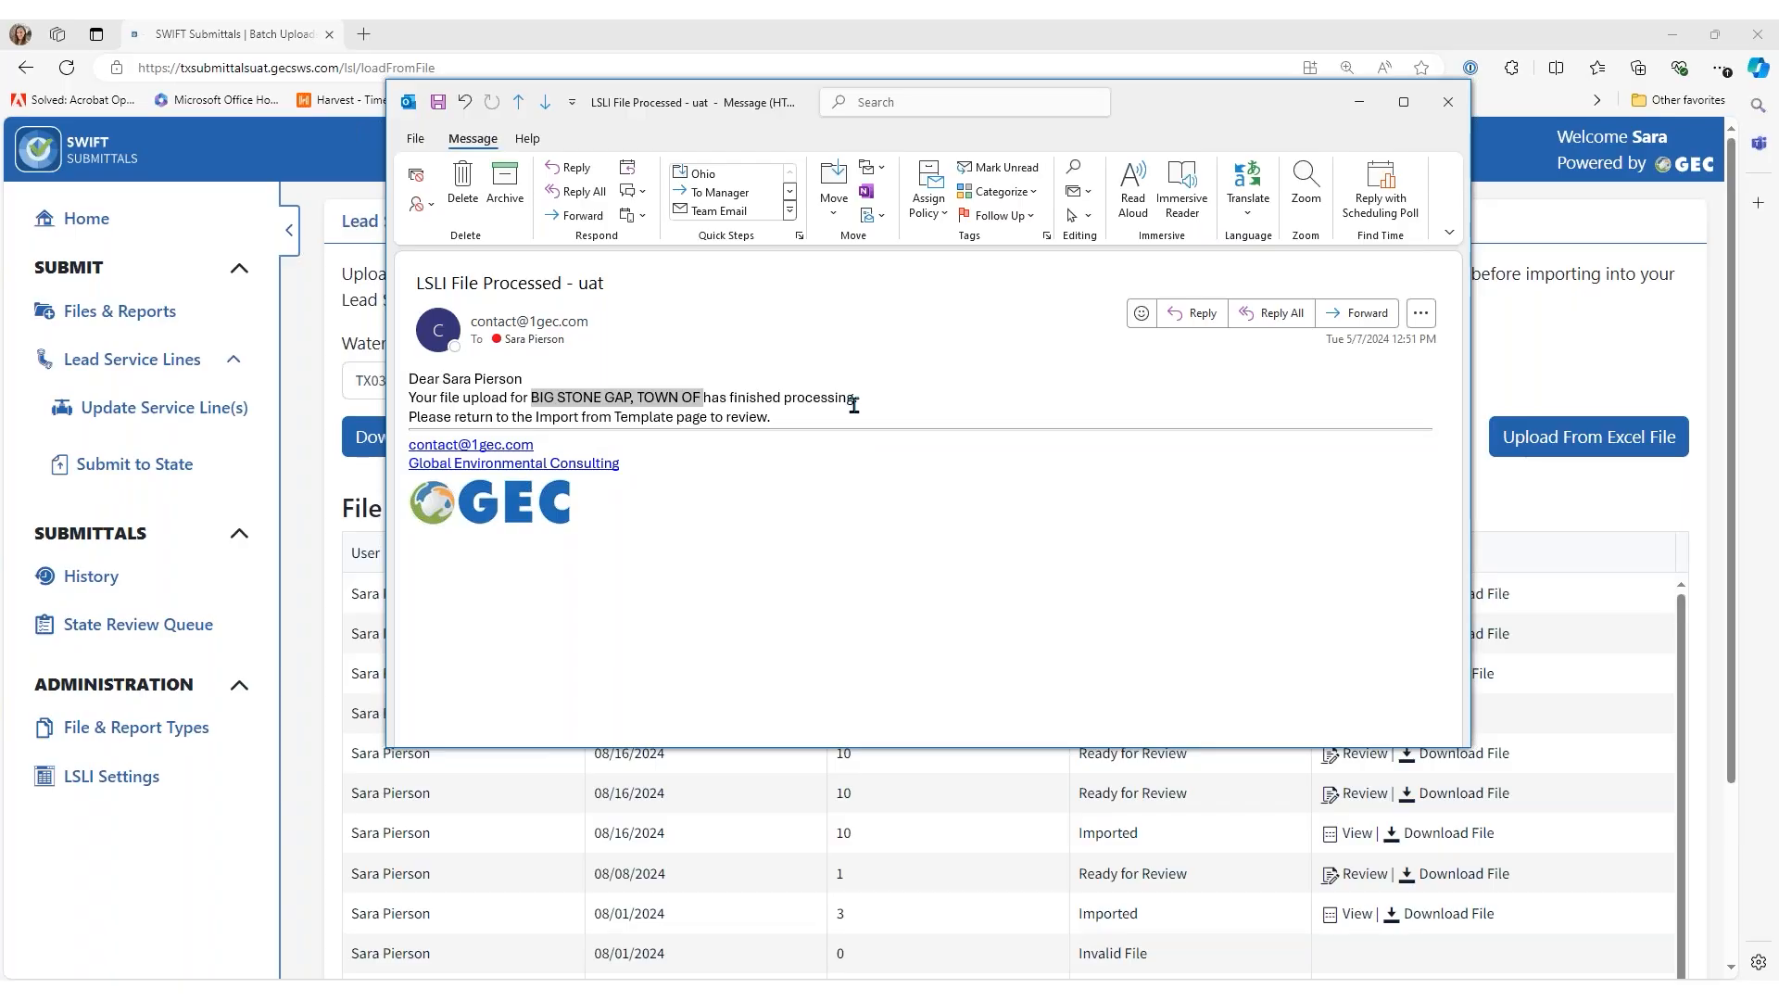
{"action": "left_click", "coordinate": [1432, 119]}
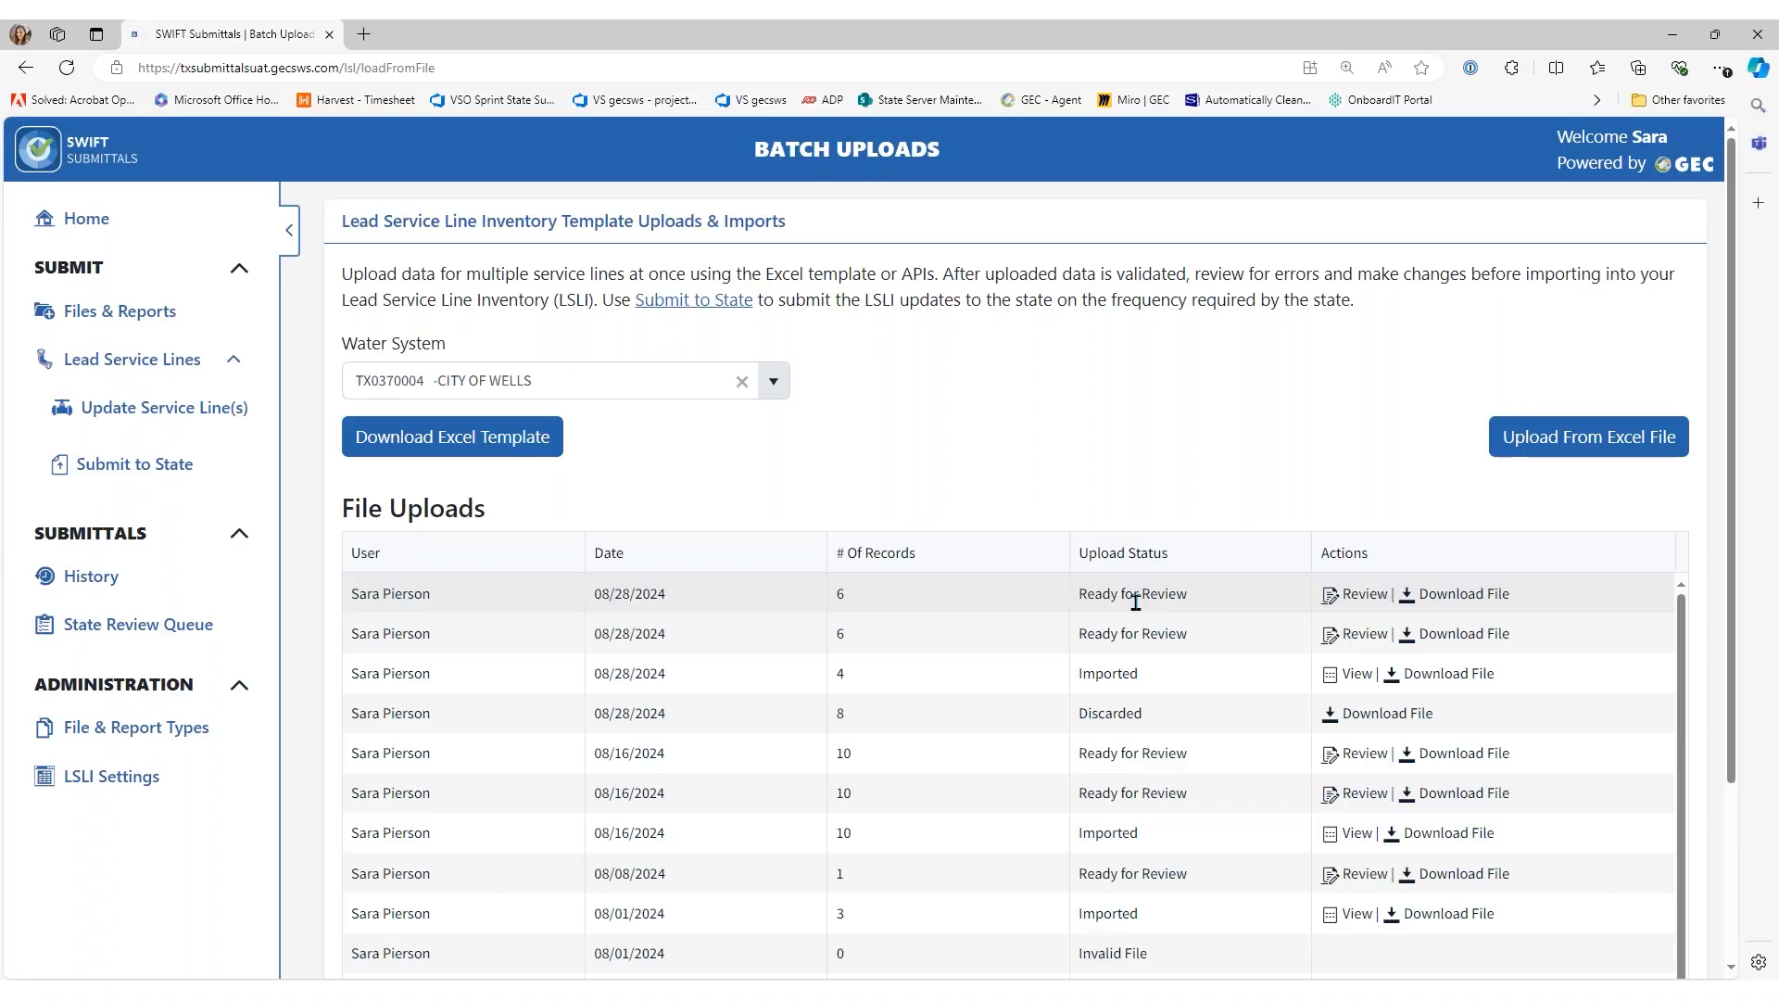
Open the newest 08/28/2024 upload for review and examine its record counts and each service line's validation status
{"action": "scroll", "coordinate": [1142, 543], "scroll_direction": "down", "scroll_amount": 1}
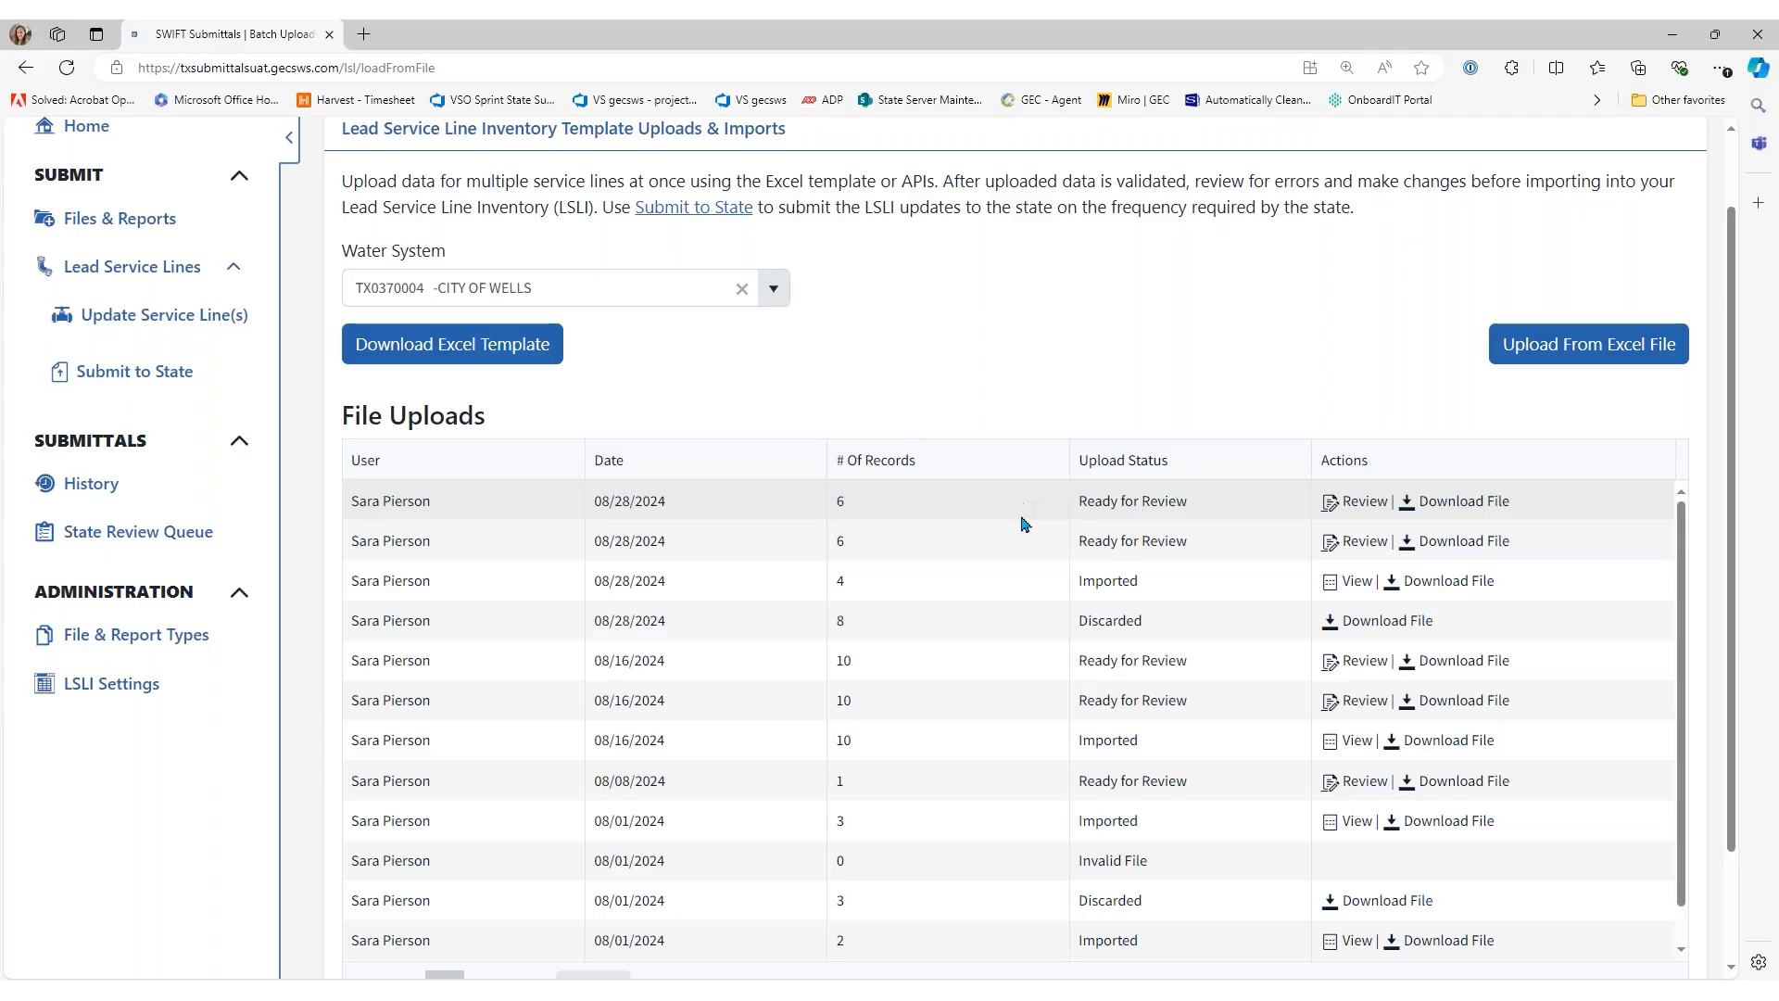
{"action": "left_click", "coordinate": [1368, 502]}
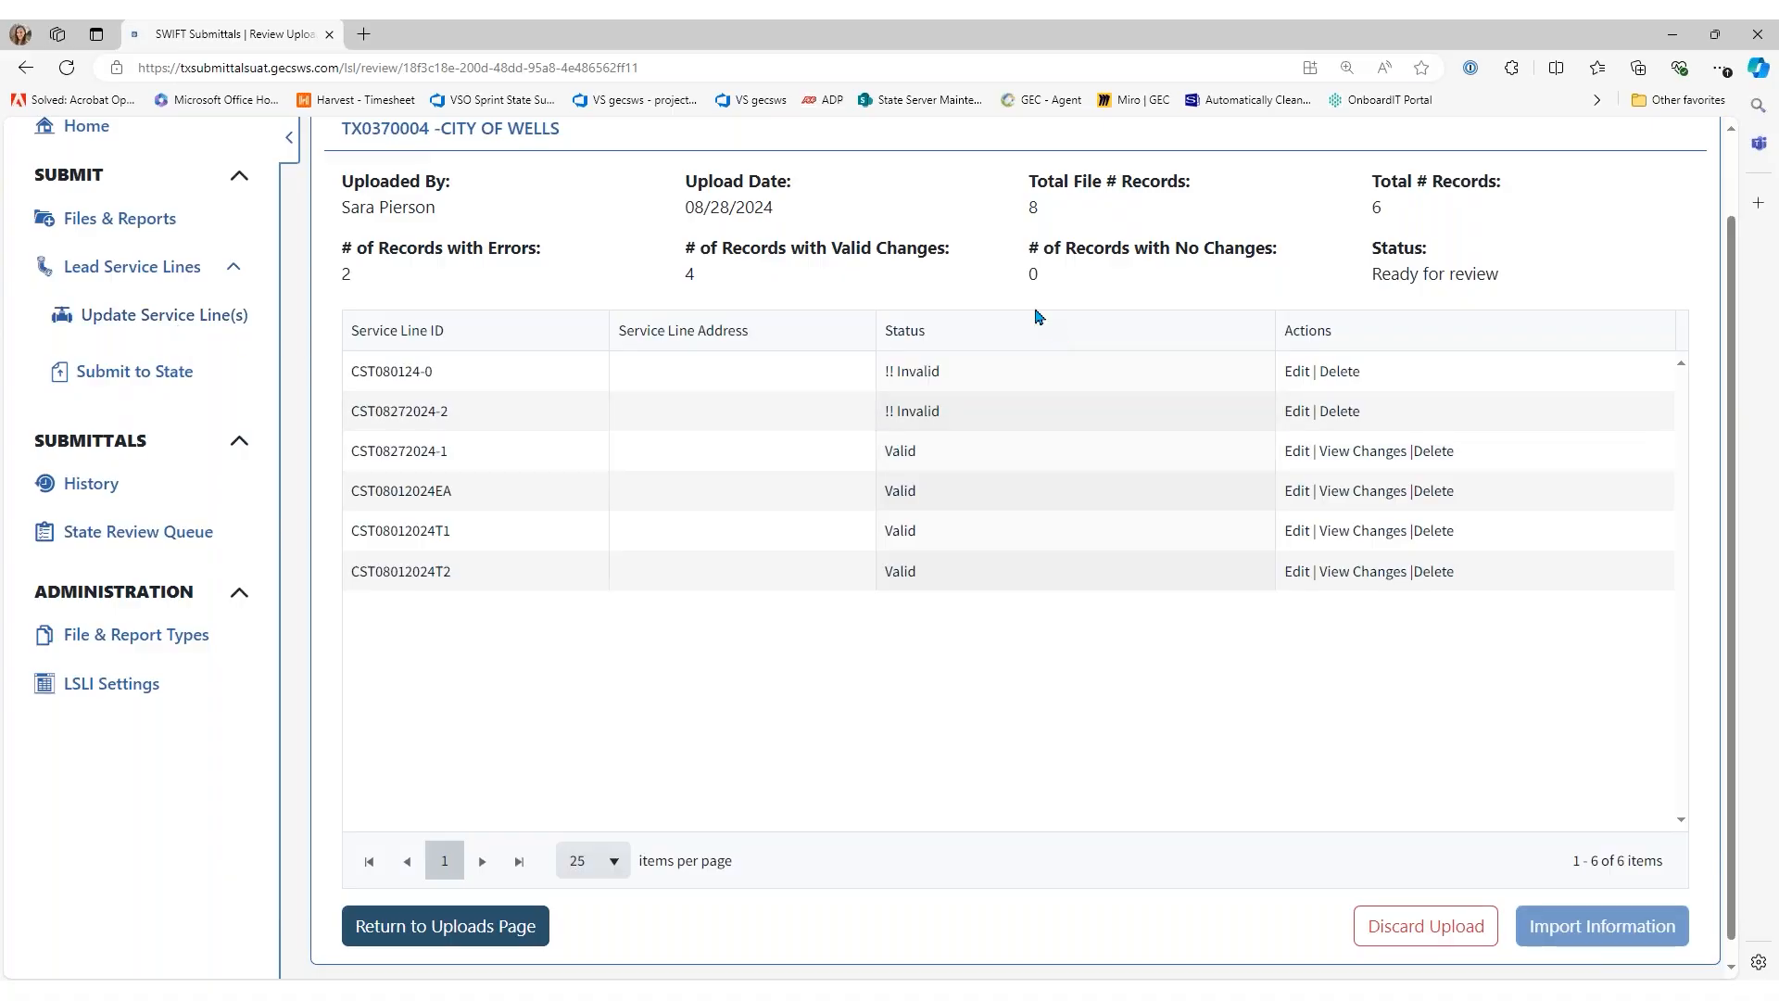
{"action": "left_click", "coordinate": [445, 925]}
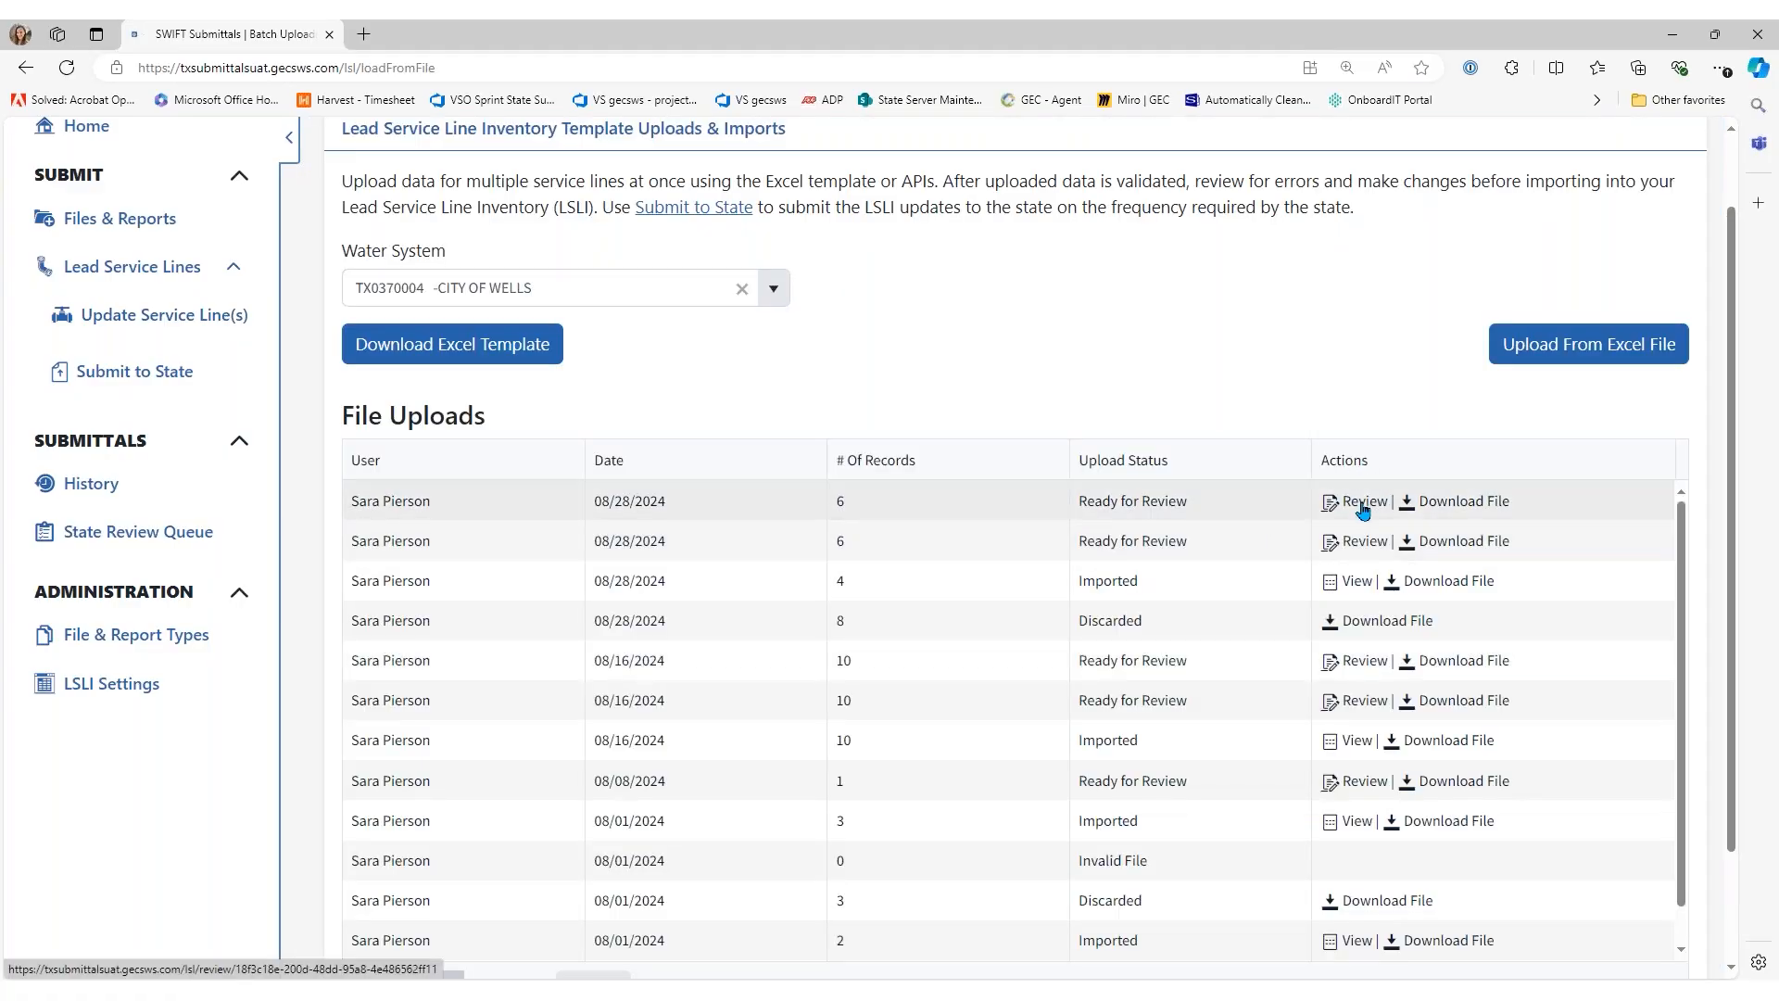
{"action": "left_click", "coordinate": [1362, 505]}
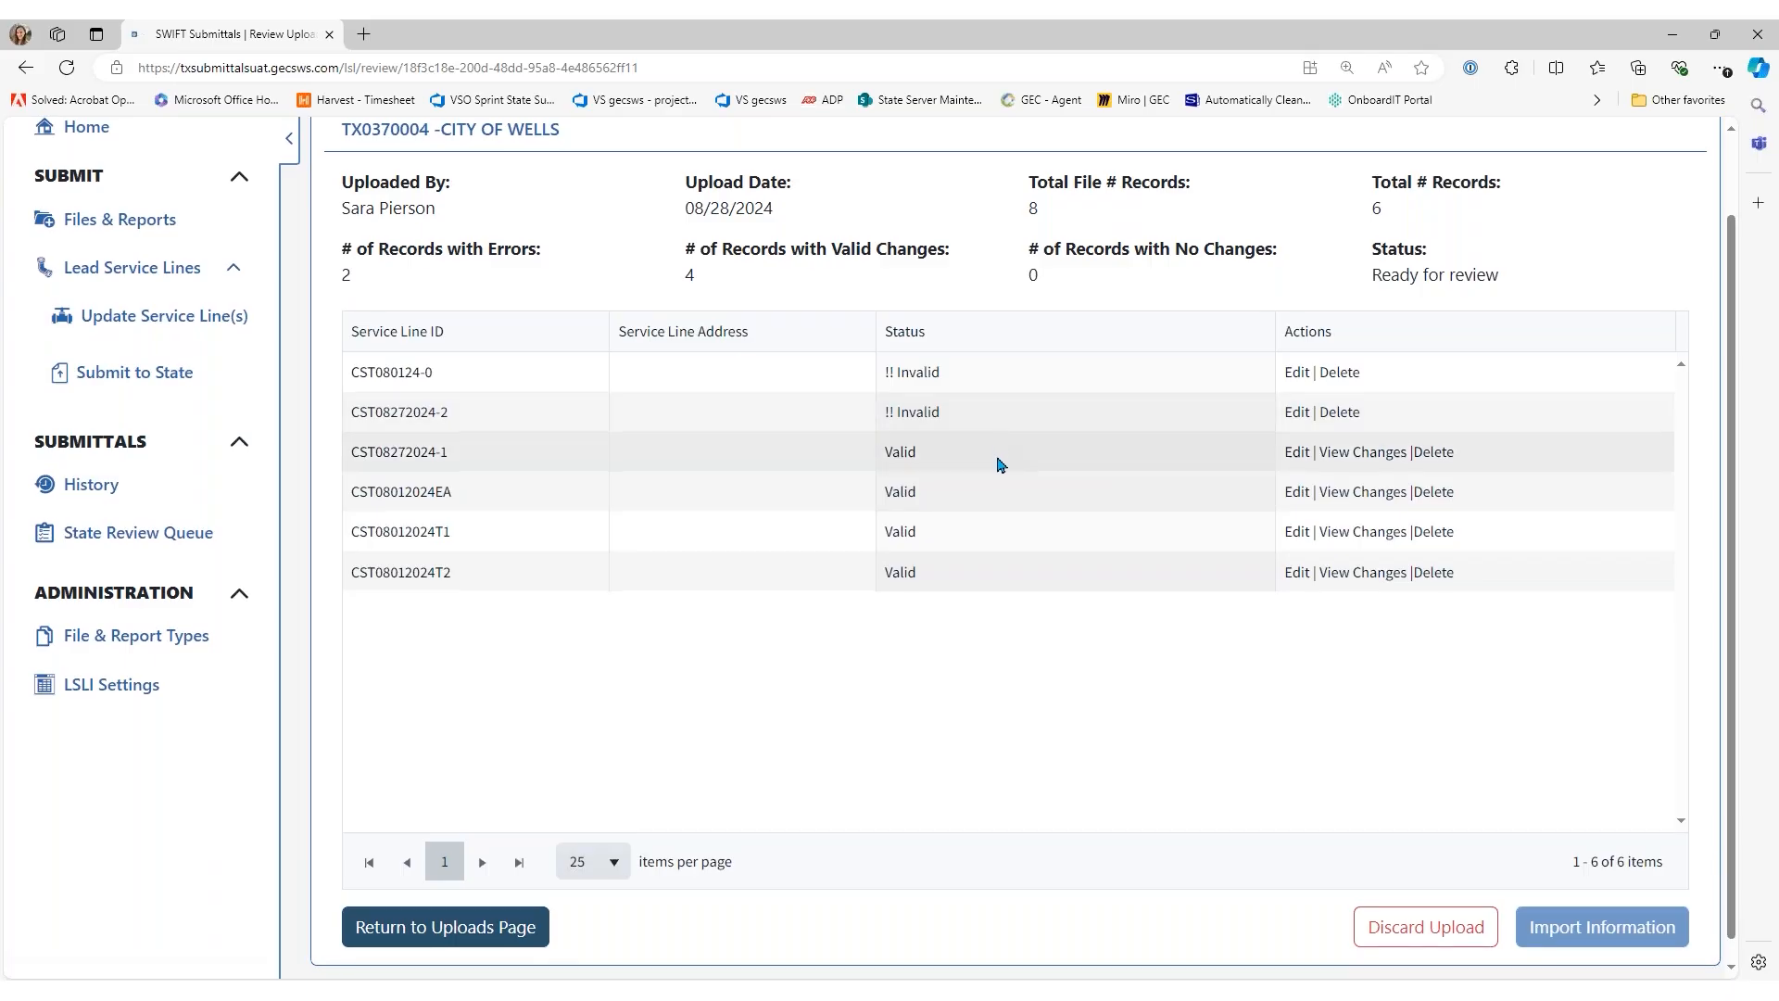
{"action": "scroll", "coordinate": [999, 464], "scroll_direction": "up", "scroll_amount": 1}
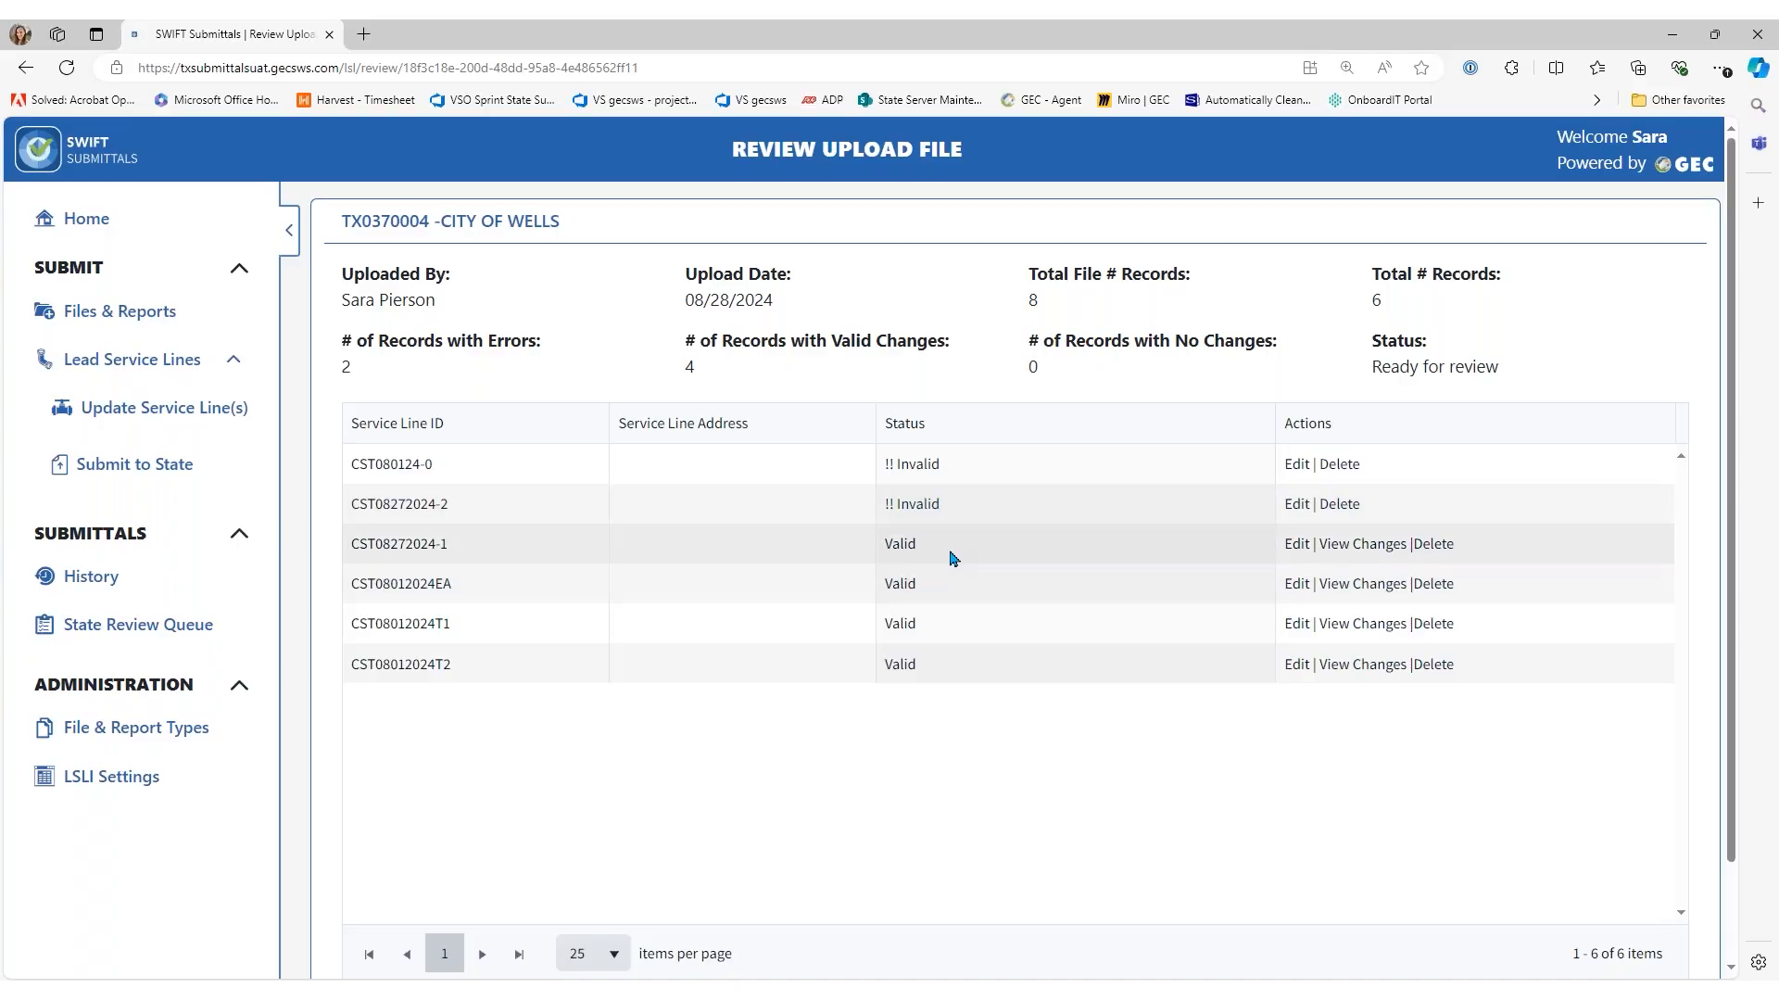
{"action": "scroll", "coordinate": [952, 556], "scroll_direction": "down", "scroll_amount": 2}
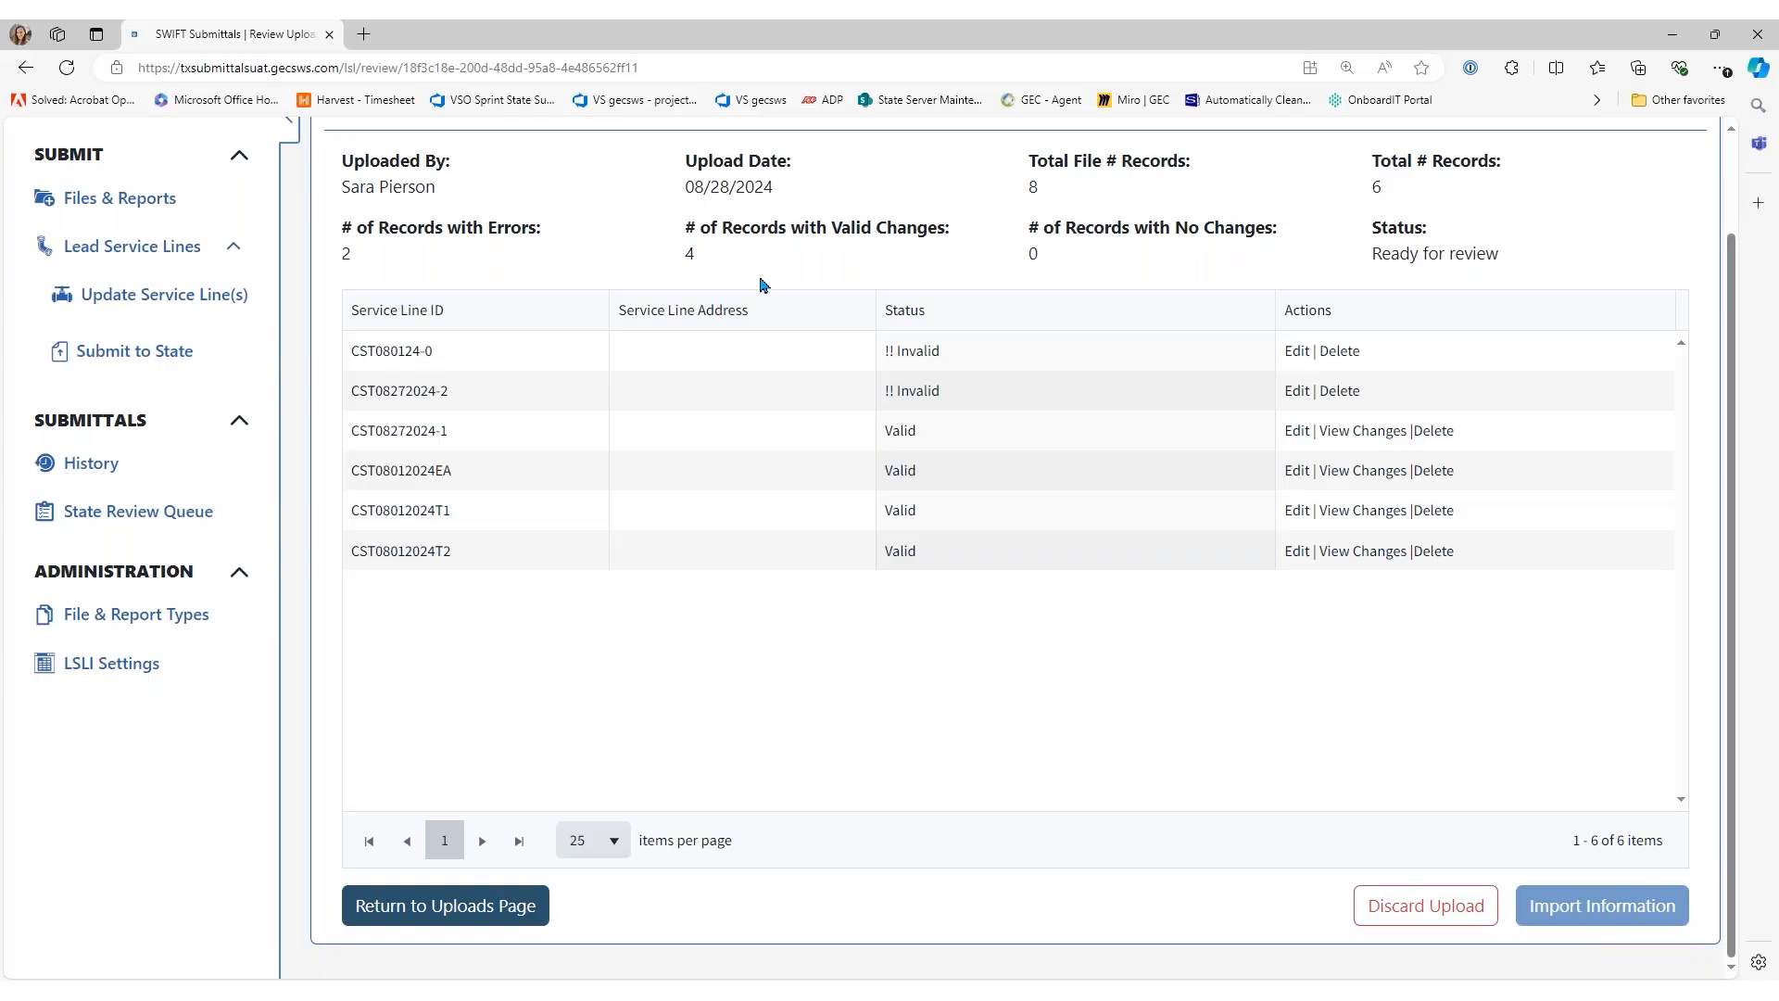
Edit invalid record CST080124-0 and set its System-Owned Portion Service Line Material Classification to Lead
{"action": "left_click", "coordinate": [1294, 352]}
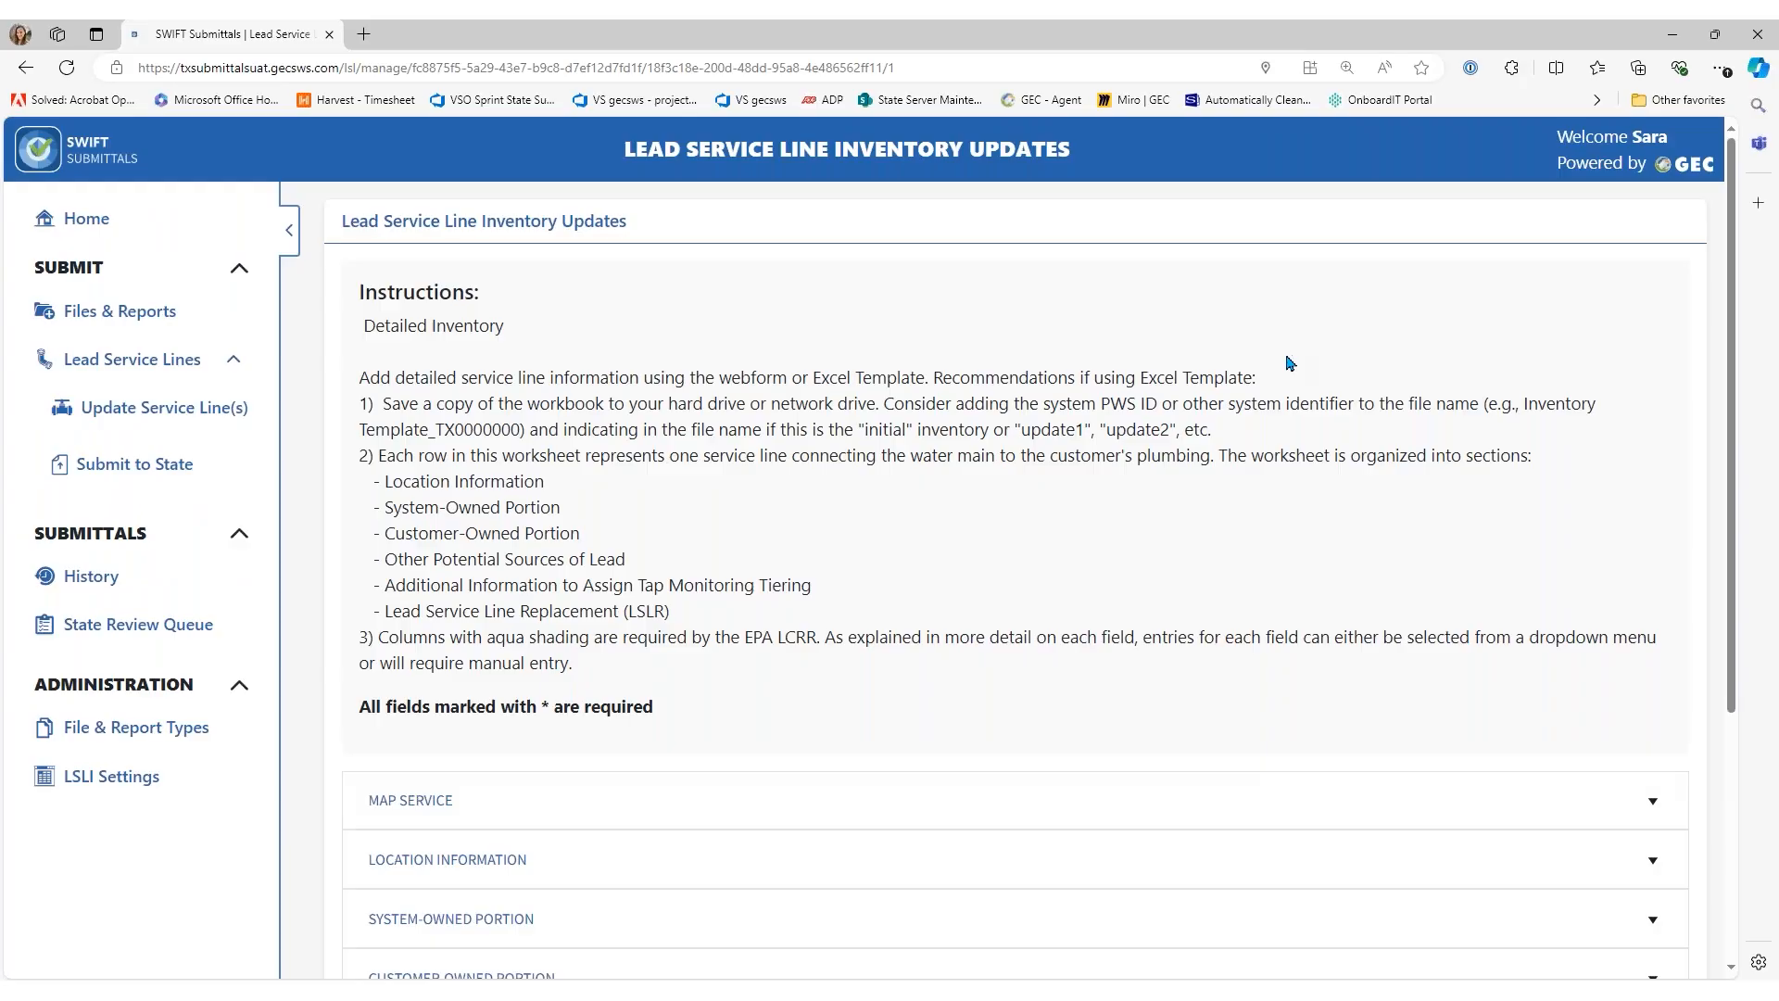
{"action": "scroll", "coordinate": [815, 481], "scroll_direction": "down", "scroll_amount": 1}
{"action": "scroll", "coordinate": [812, 480], "scroll_direction": "down", "scroll_amount": 3}
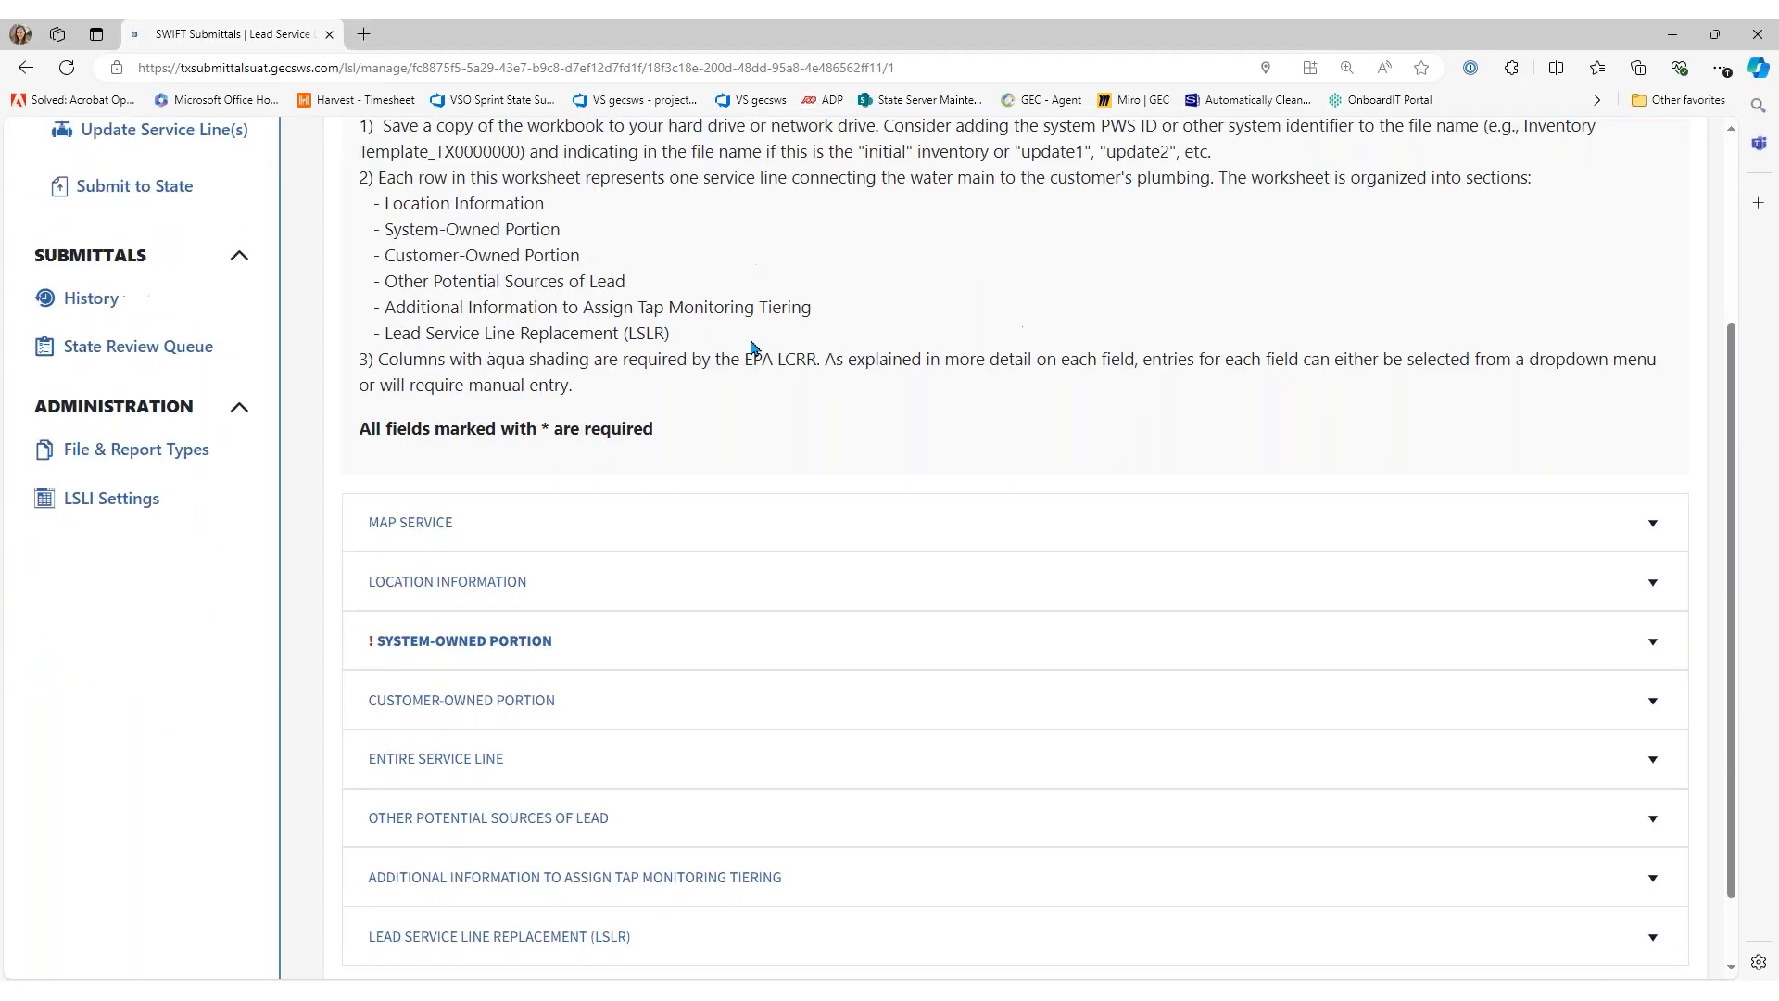
{"action": "scroll", "coordinate": [751, 348], "scroll_direction": "down", "scroll_amount": 1}
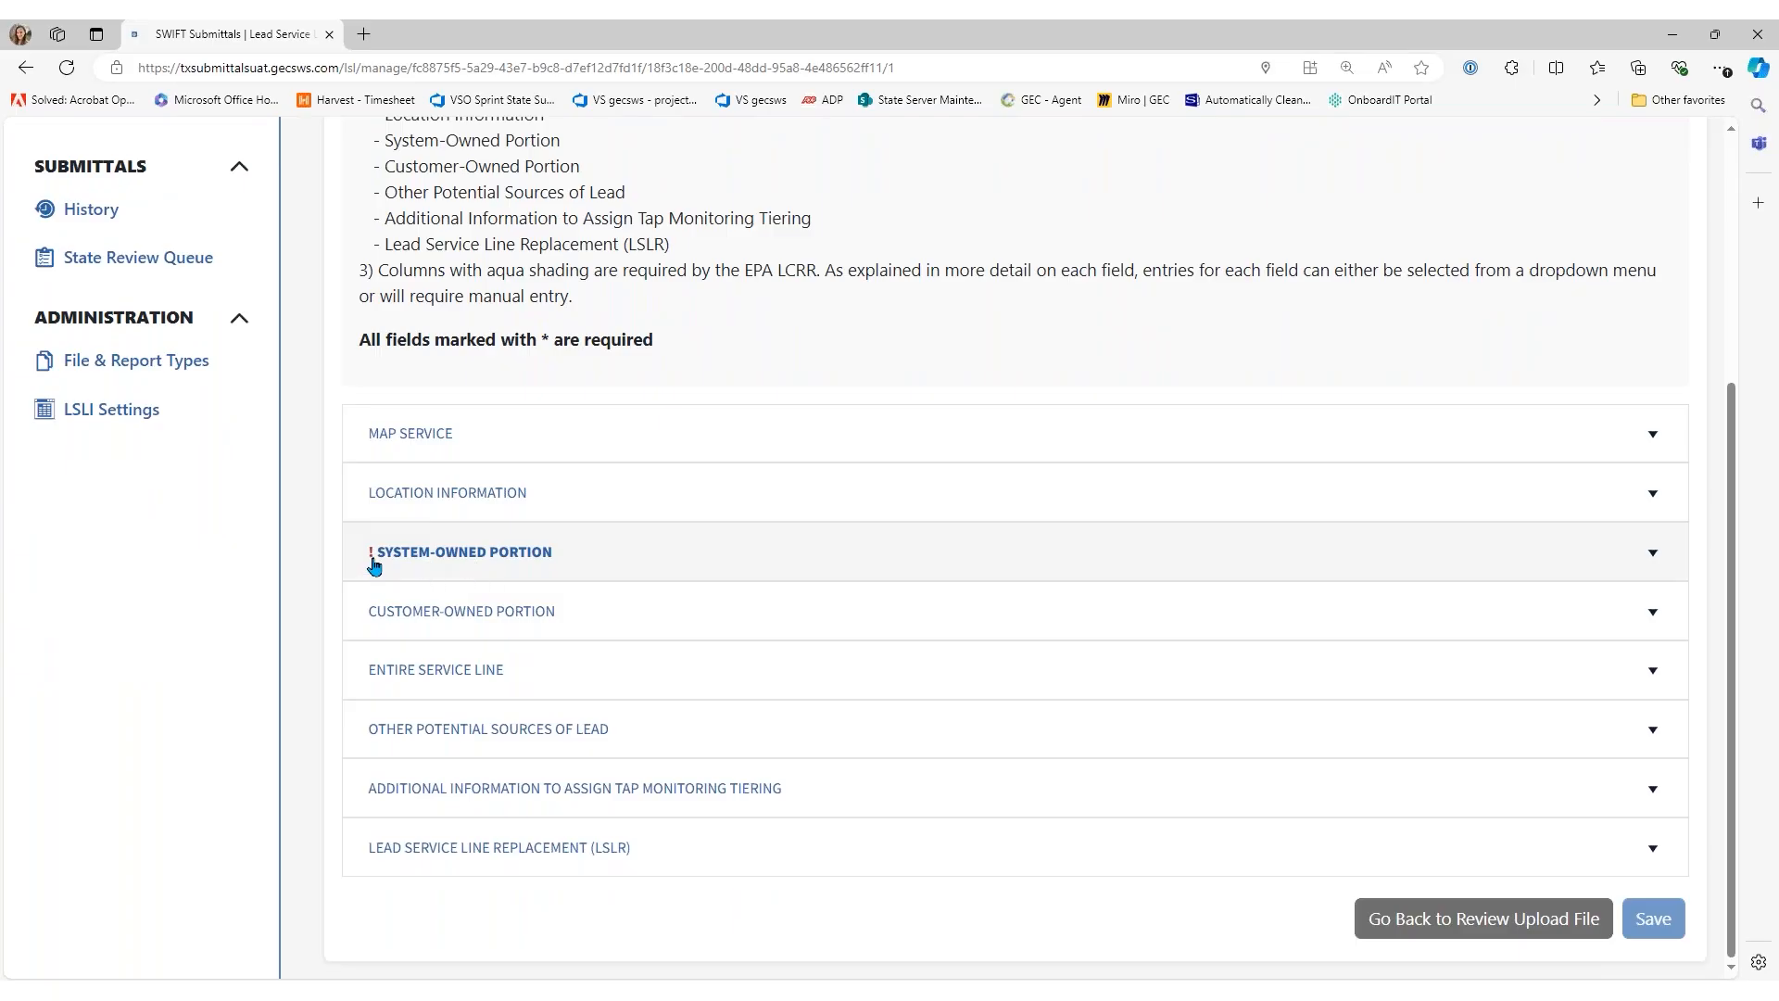
{"action": "left_click", "coordinate": [548, 567]}
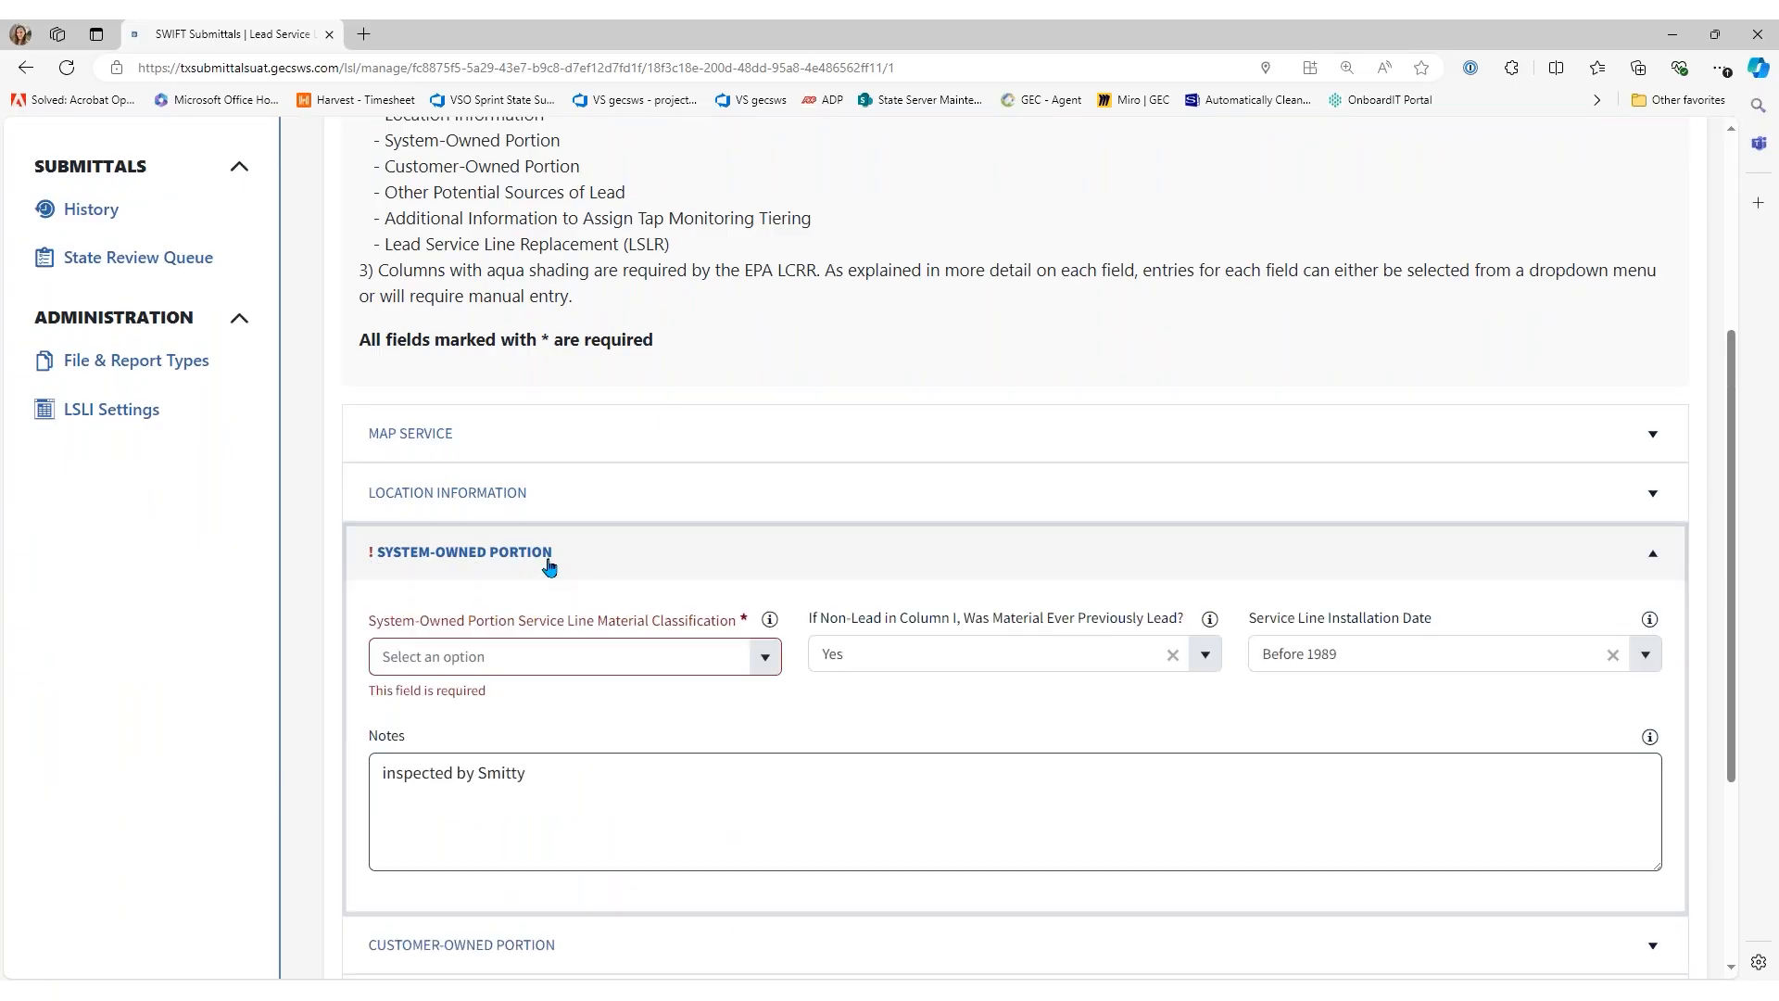
{"action": "scroll", "coordinate": [547, 563], "scroll_direction": "down", "scroll_amount": 2}
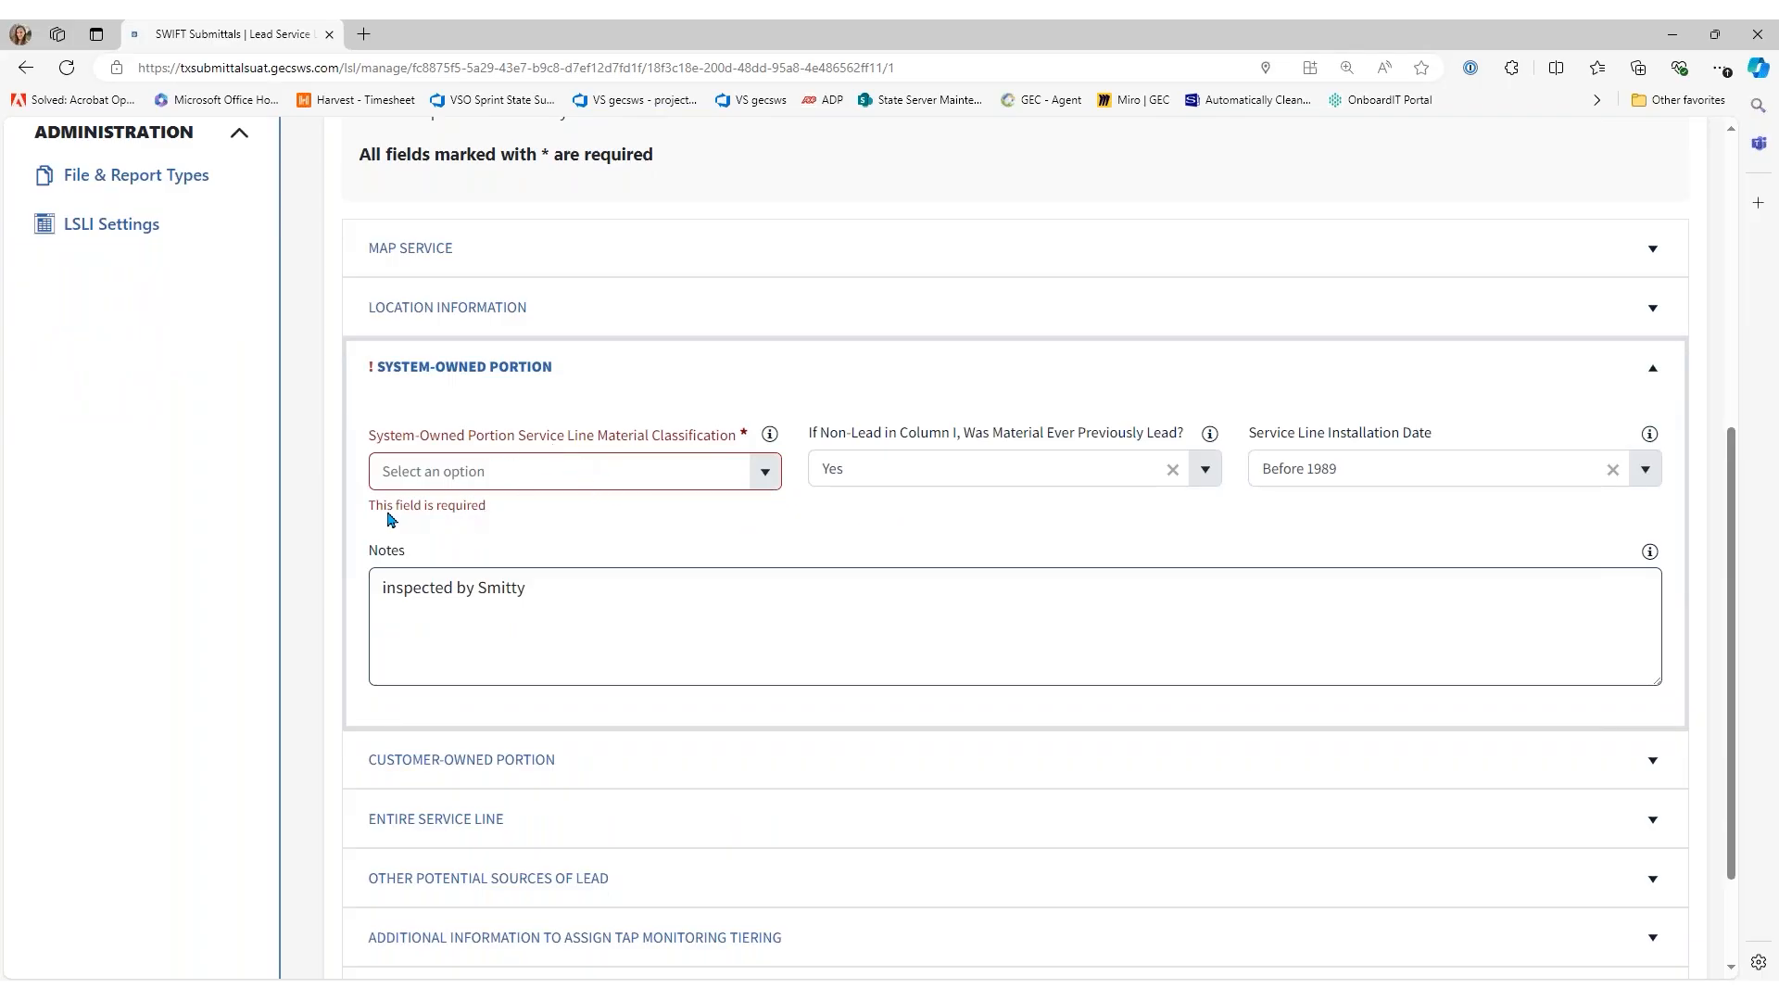
{"action": "left_click", "coordinate": [767, 475]}
{"action": "left_click", "coordinate": [517, 506]}
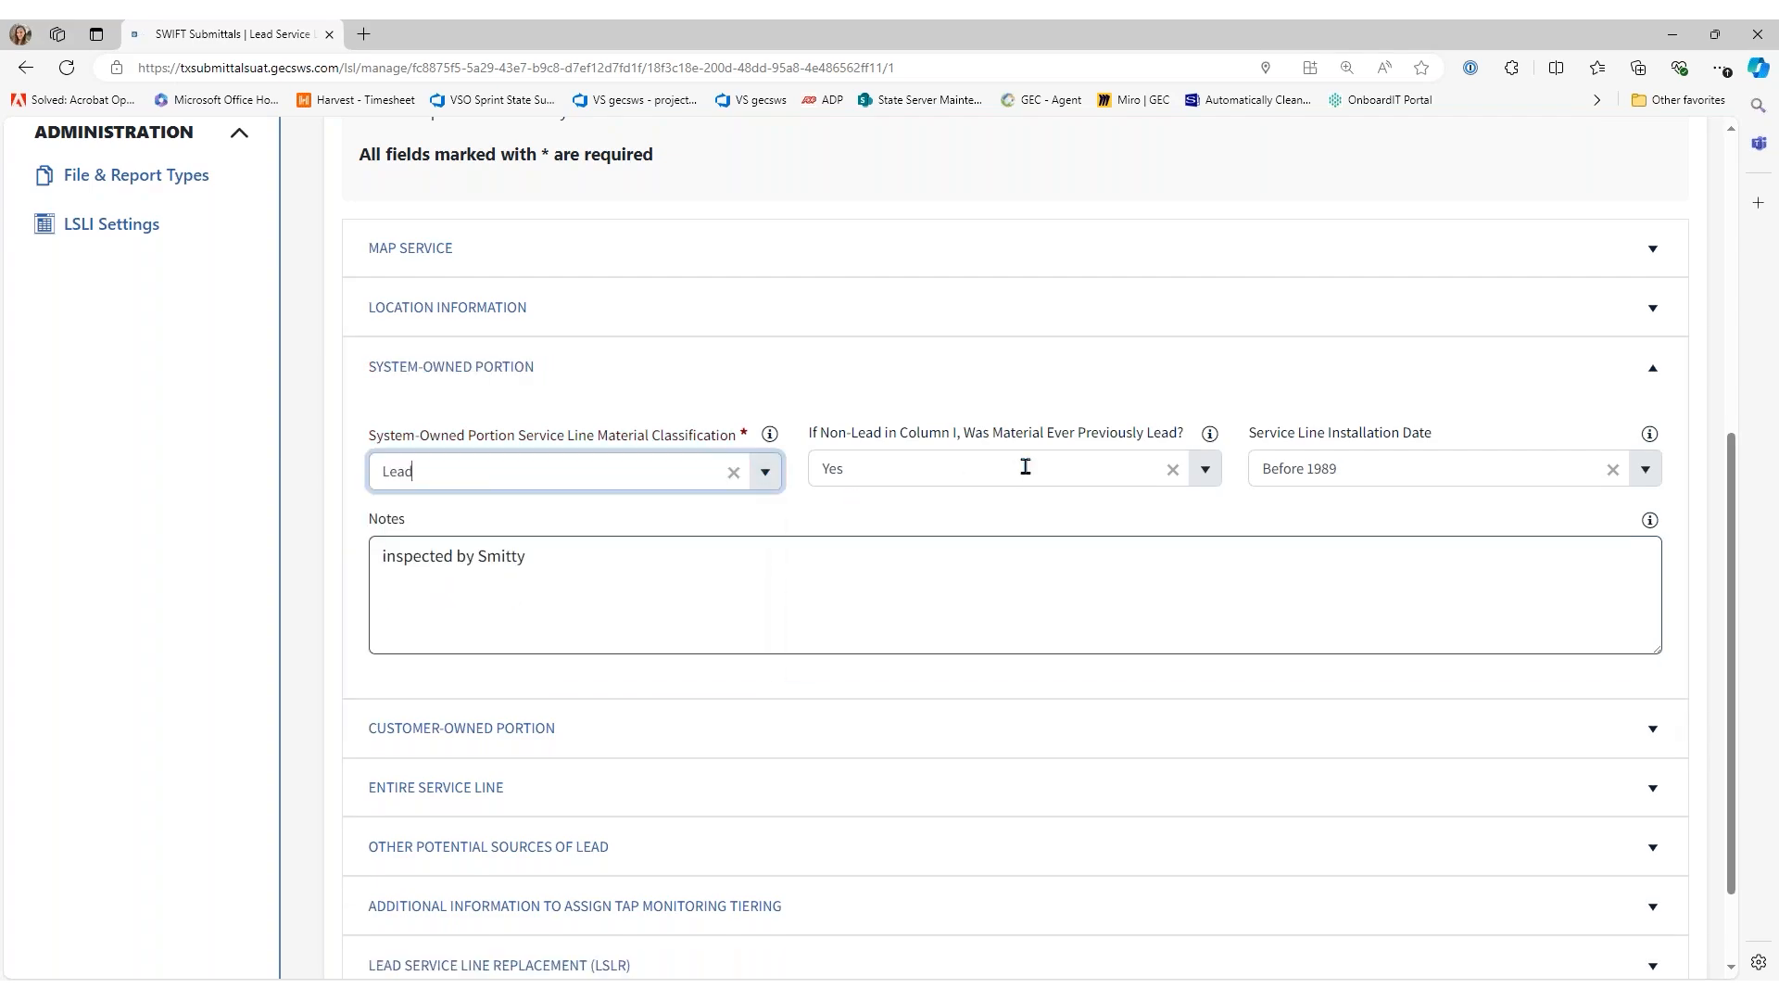
Save the corrected record CST080124-0 and go back to the upload file review
{"action": "scroll", "coordinate": [1026, 466], "scroll_direction": "down", "scroll_amount": 2}
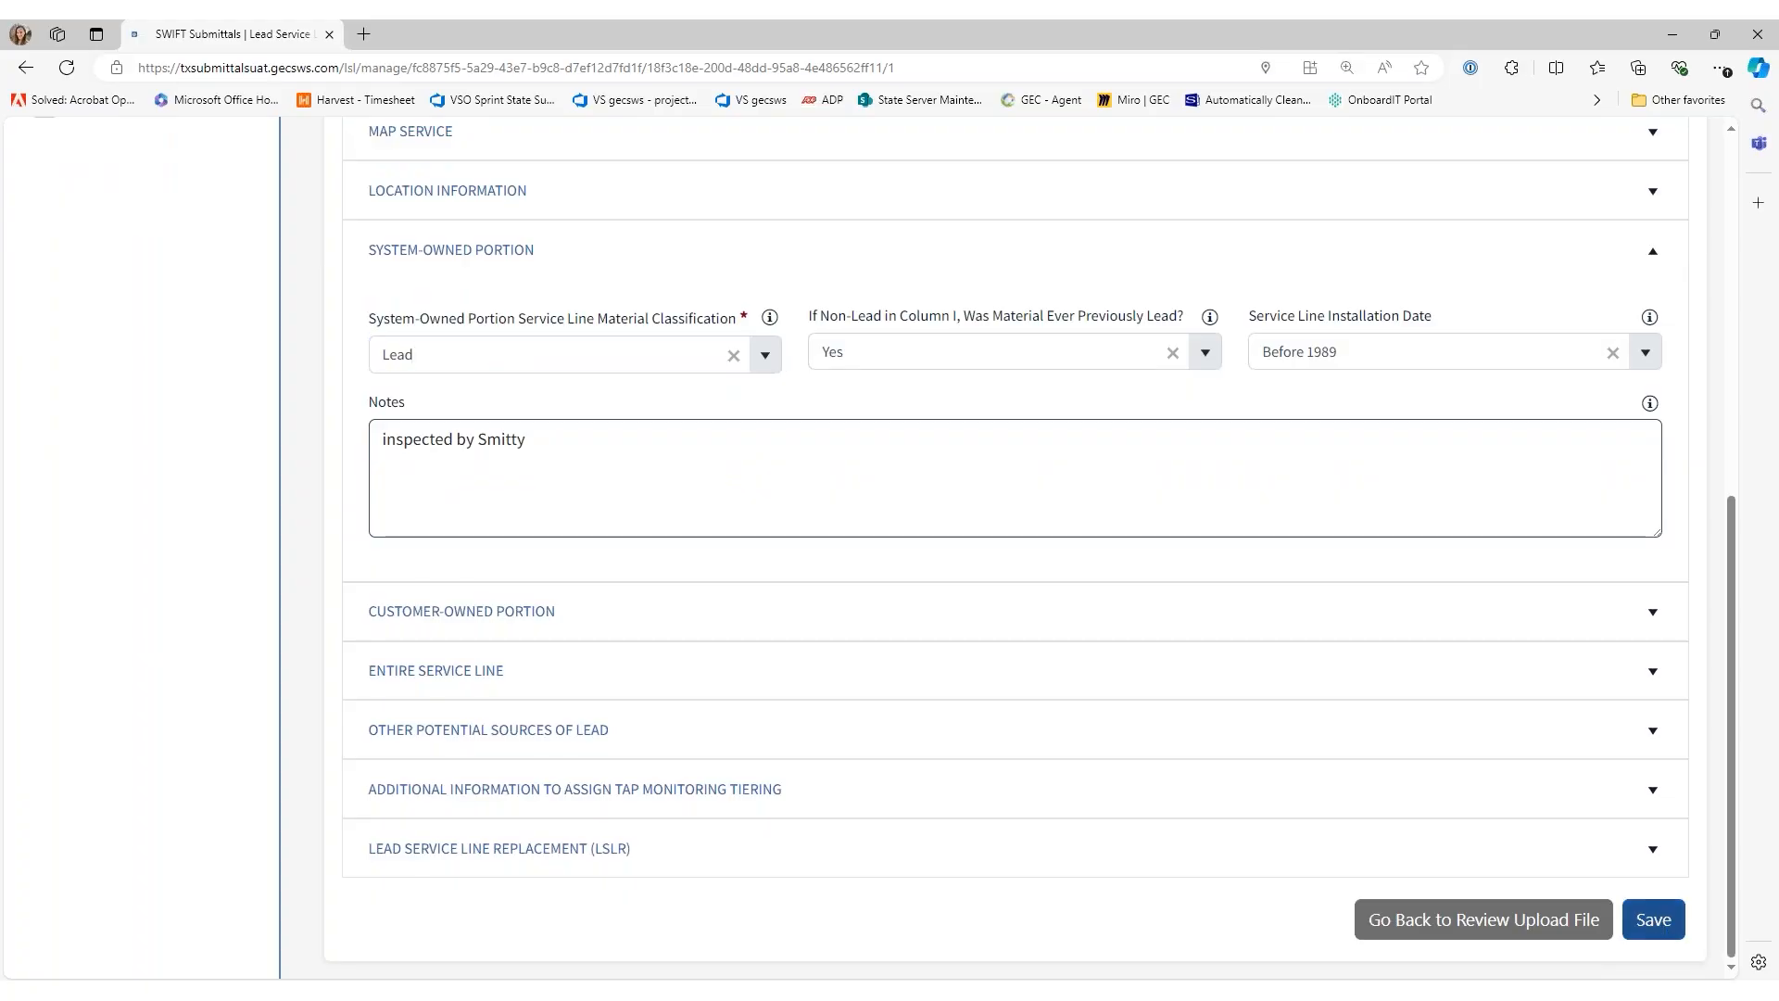
{"action": "left_click", "coordinate": [1654, 919]}
{"action": "left_click", "coordinate": [1277, 337]}
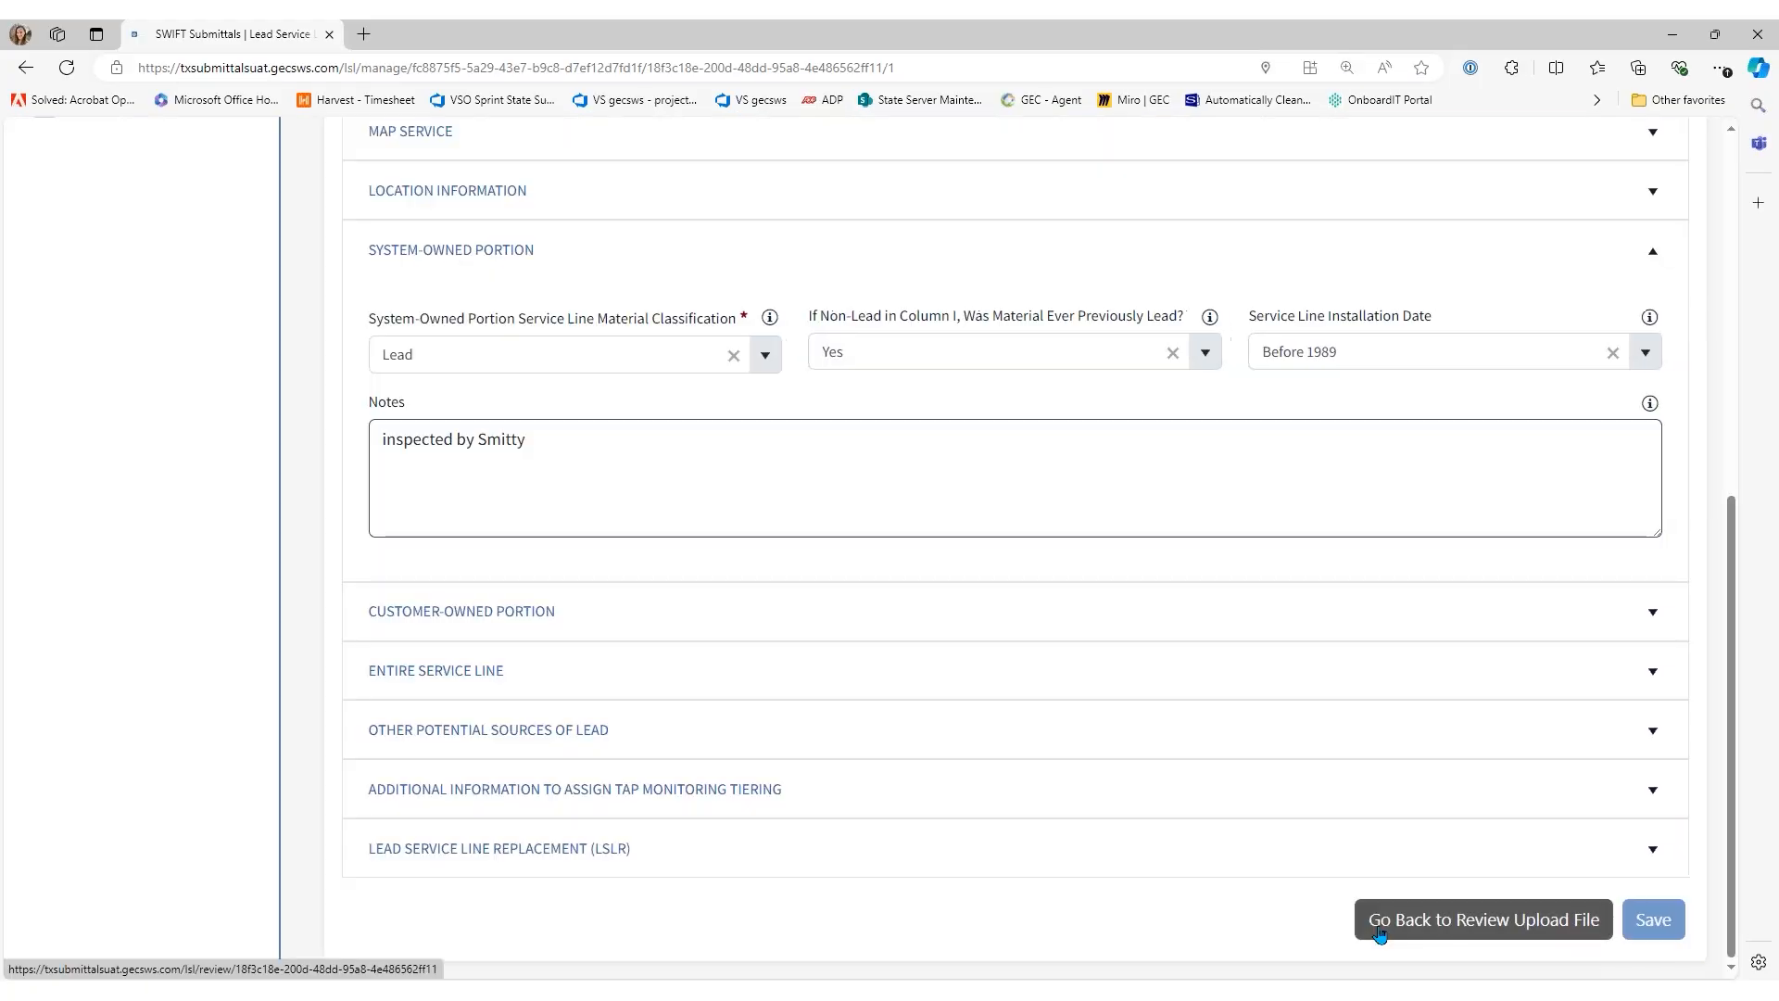
{"action": "left_click", "coordinate": [1385, 920]}
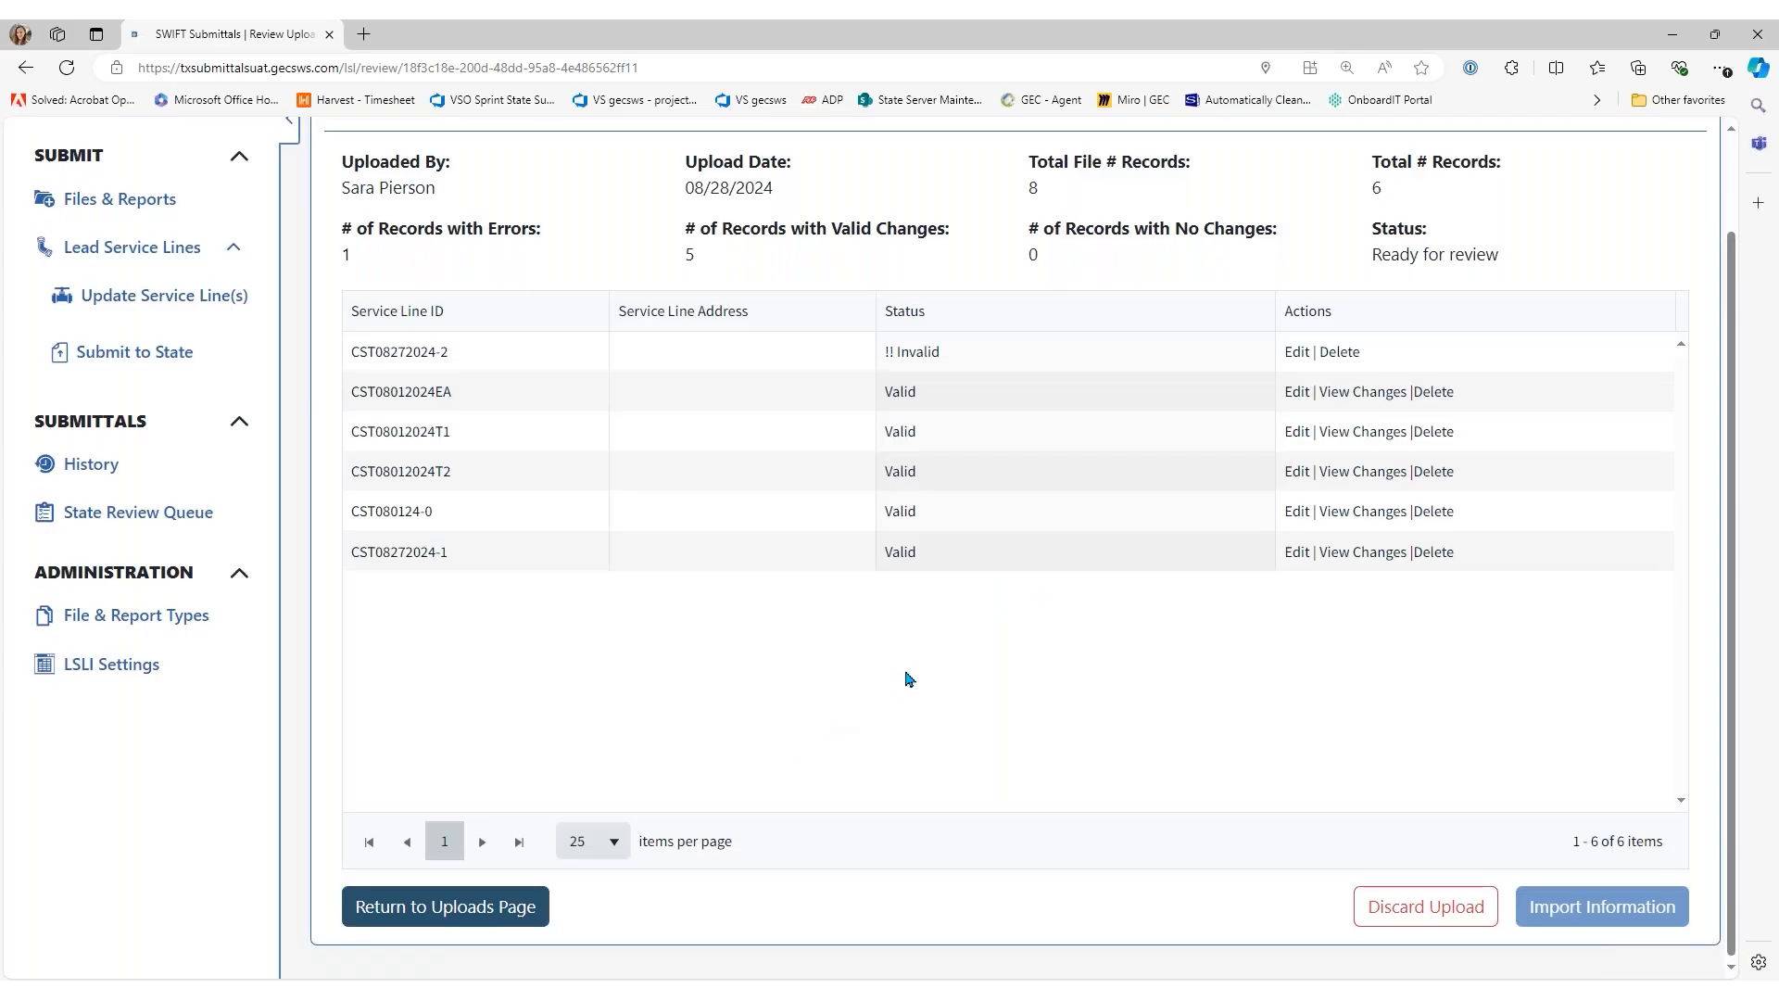
For invalid record CST08272024-2, answer "Is there a Lead Connector?" with Don't Know, clear the Excel value error and save
{"action": "scroll", "coordinate": [907, 681], "scroll_direction": "up", "scroll_amount": 1}
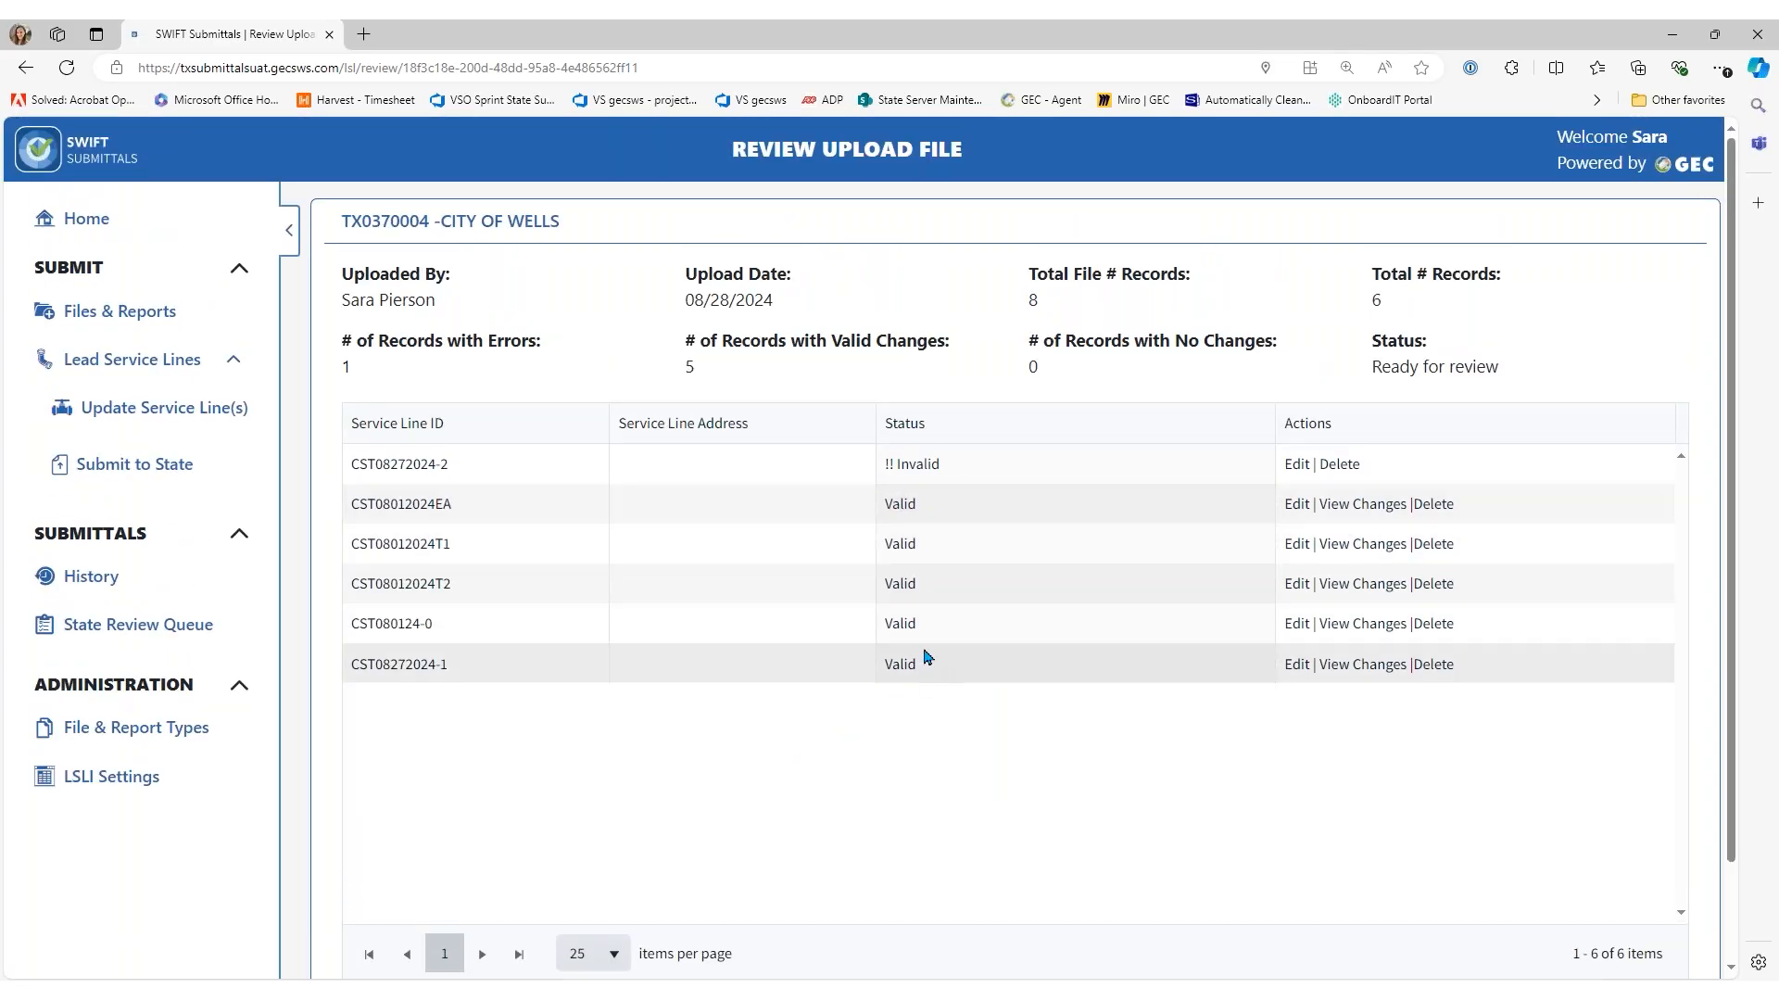
{"action": "left_click", "coordinate": [1297, 465]}
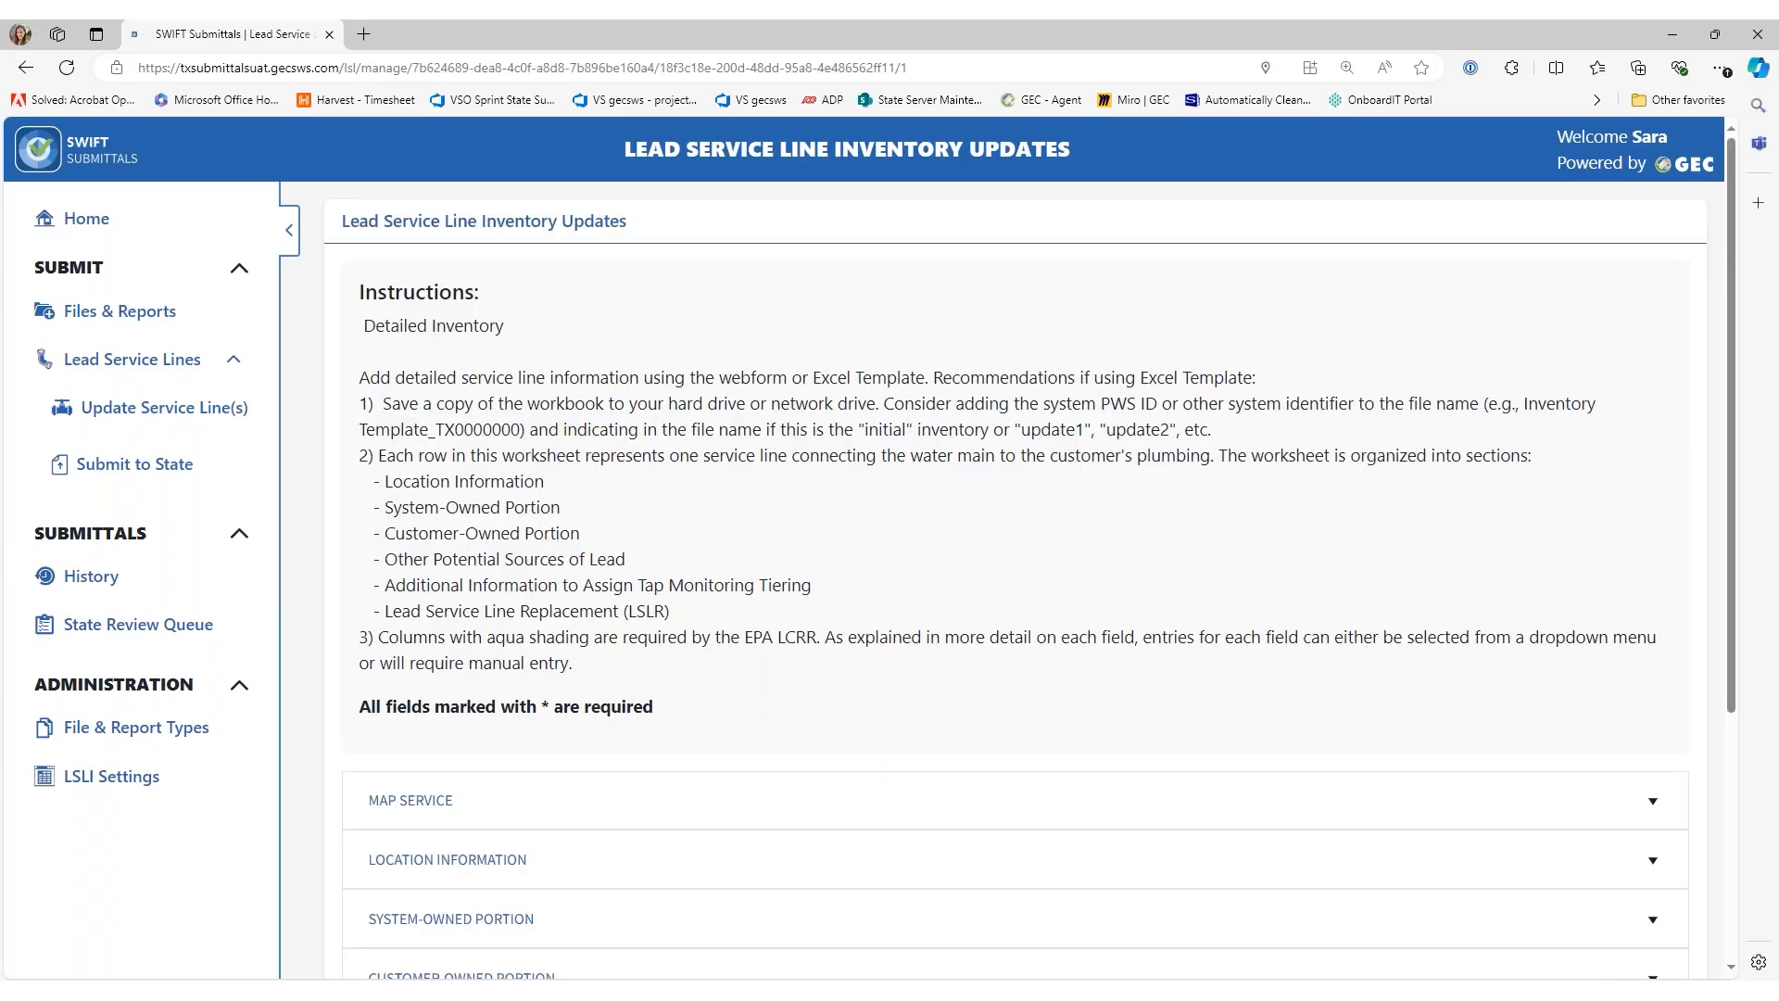
{"action": "scroll", "coordinate": [629, 692], "scroll_direction": "down", "scroll_amount": 4}
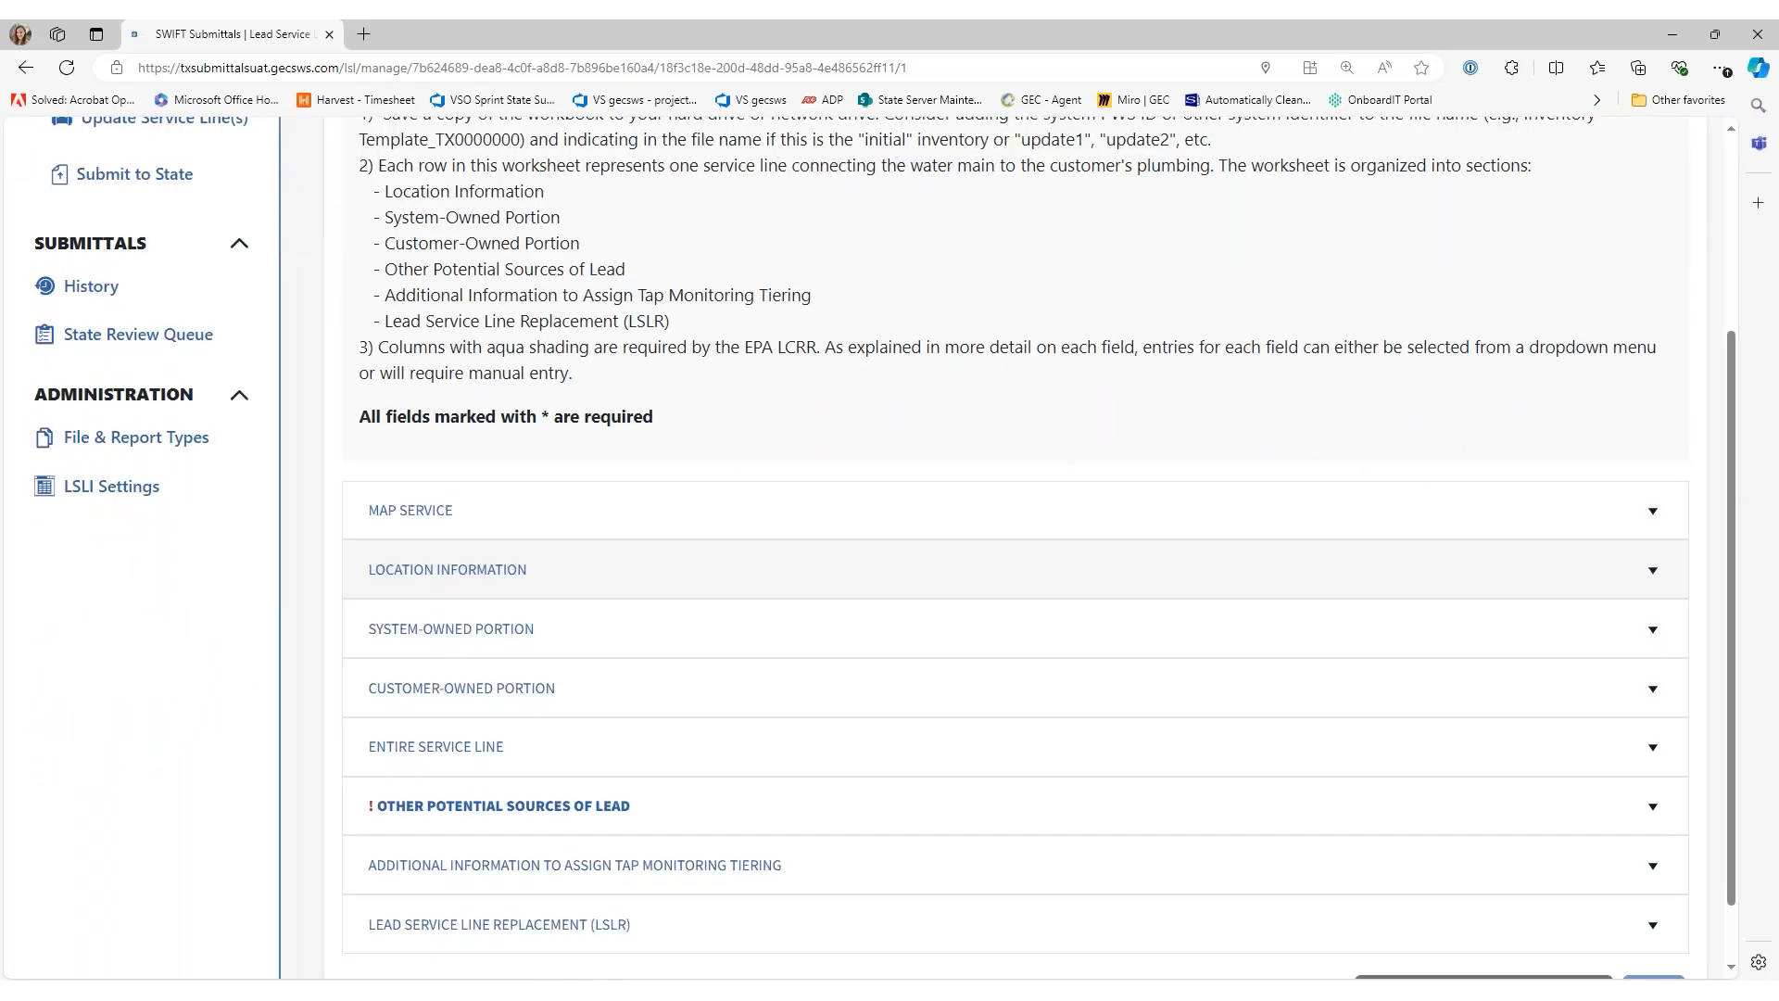
{"action": "left_click", "coordinate": [581, 737]}
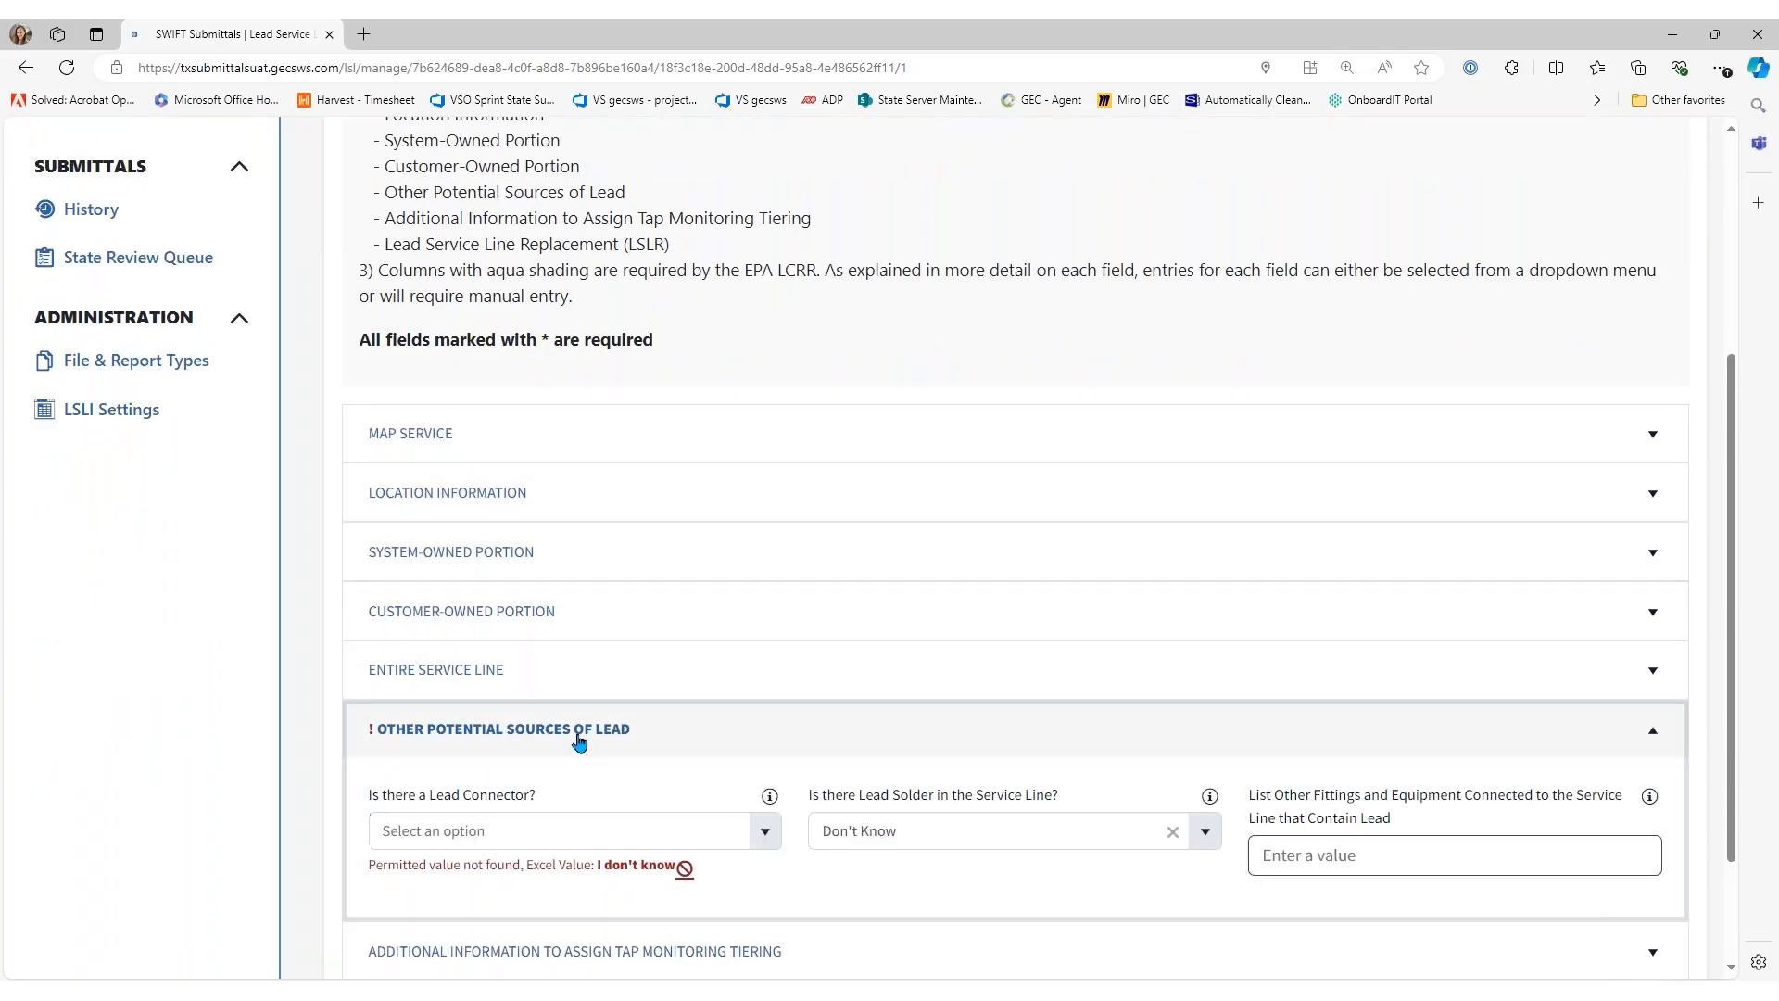
{"action": "scroll", "coordinate": [621, 806], "scroll_direction": "down", "scroll_amount": 1}
{"action": "scroll", "coordinate": [619, 816], "scroll_direction": "down", "scroll_amount": 1}
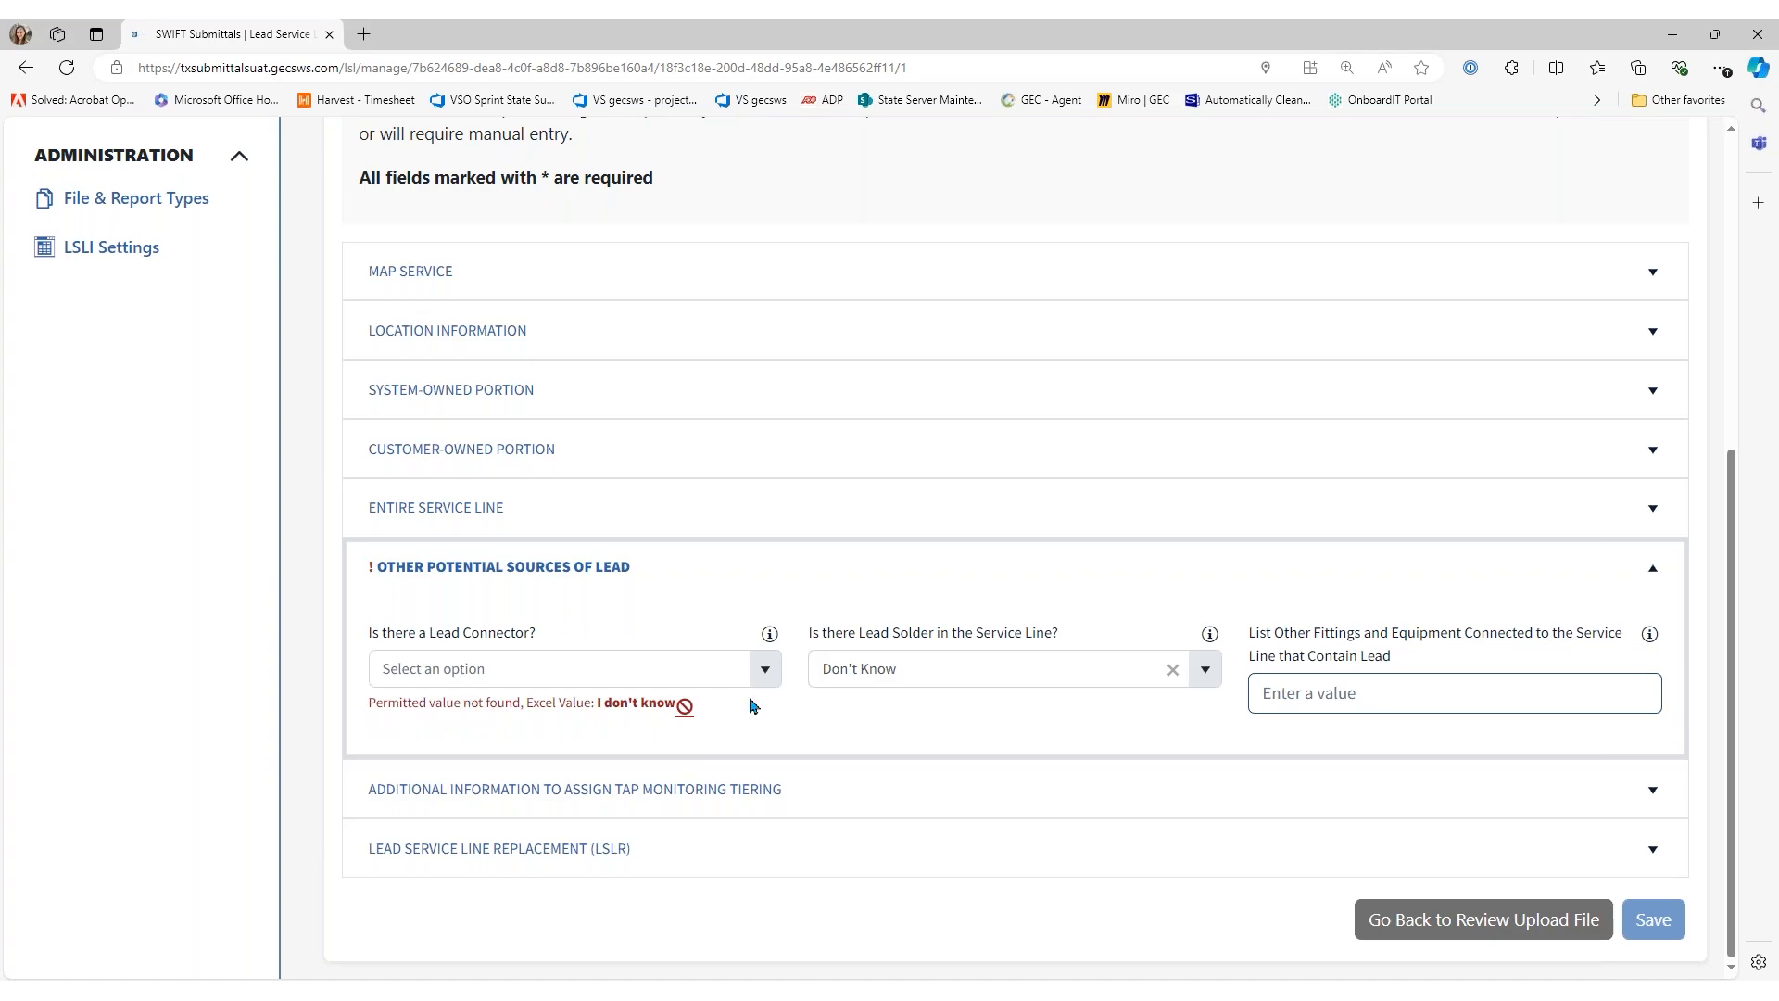
{"action": "left_click", "coordinate": [766, 669]}
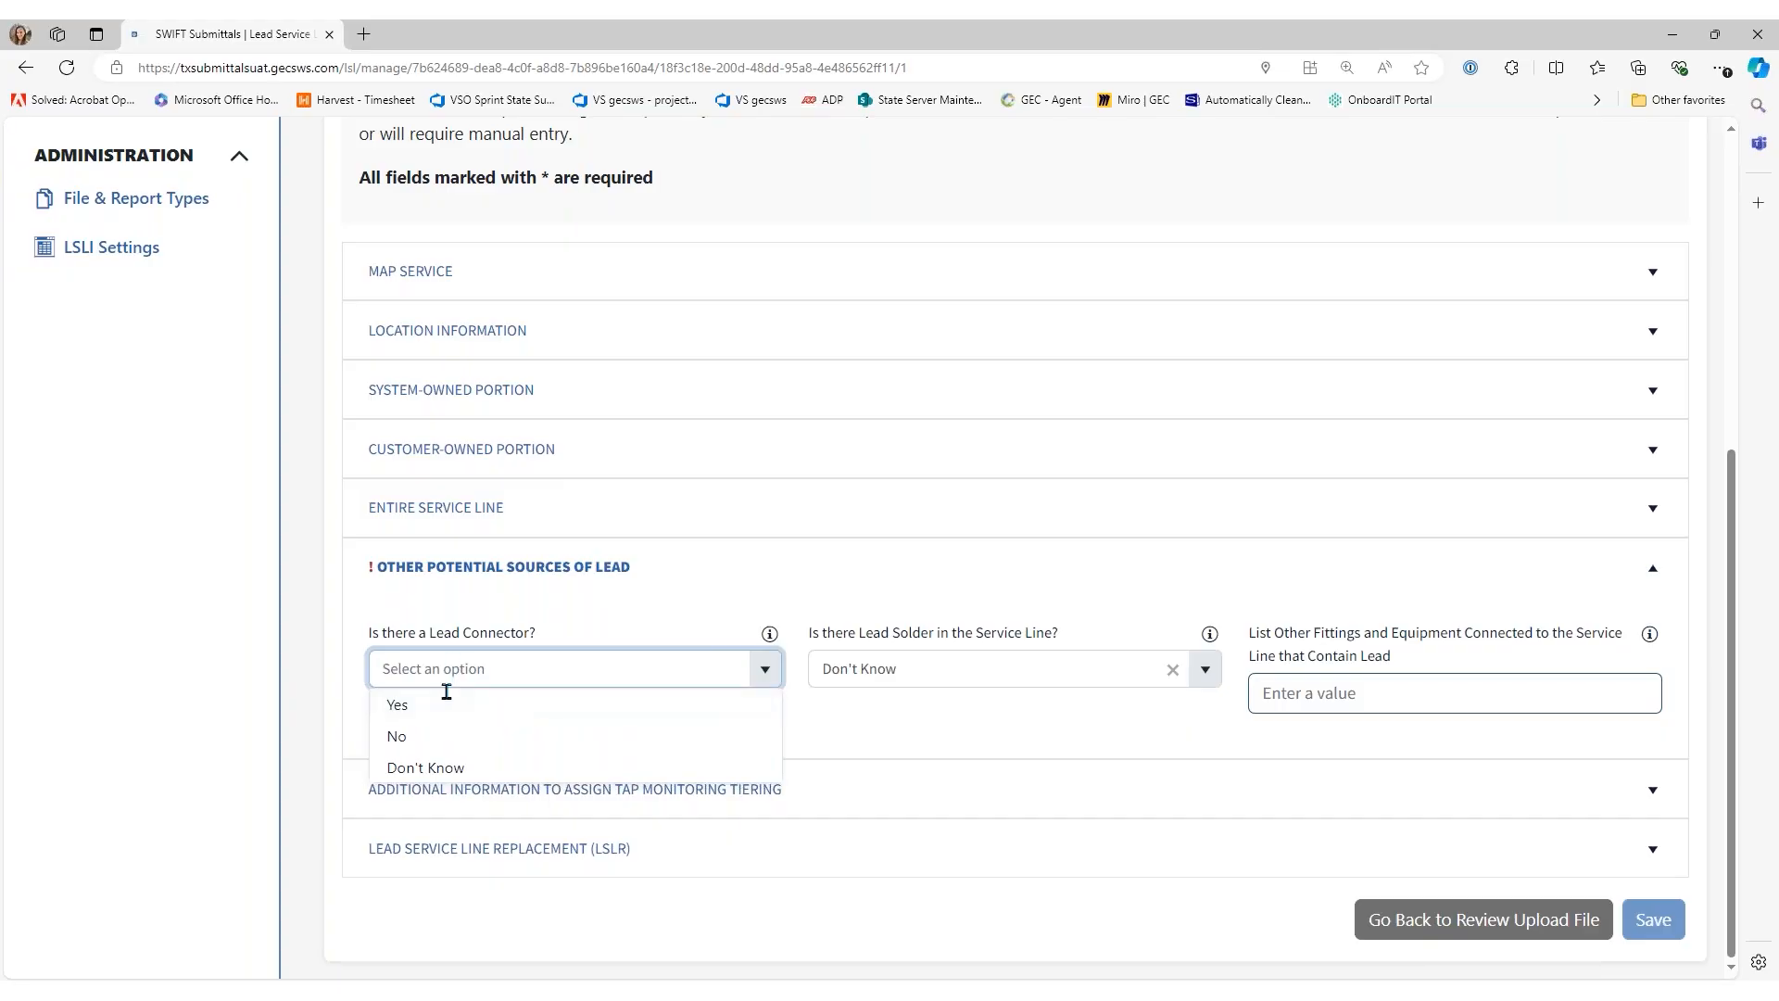
{"action": "left_click", "coordinate": [415, 770]}
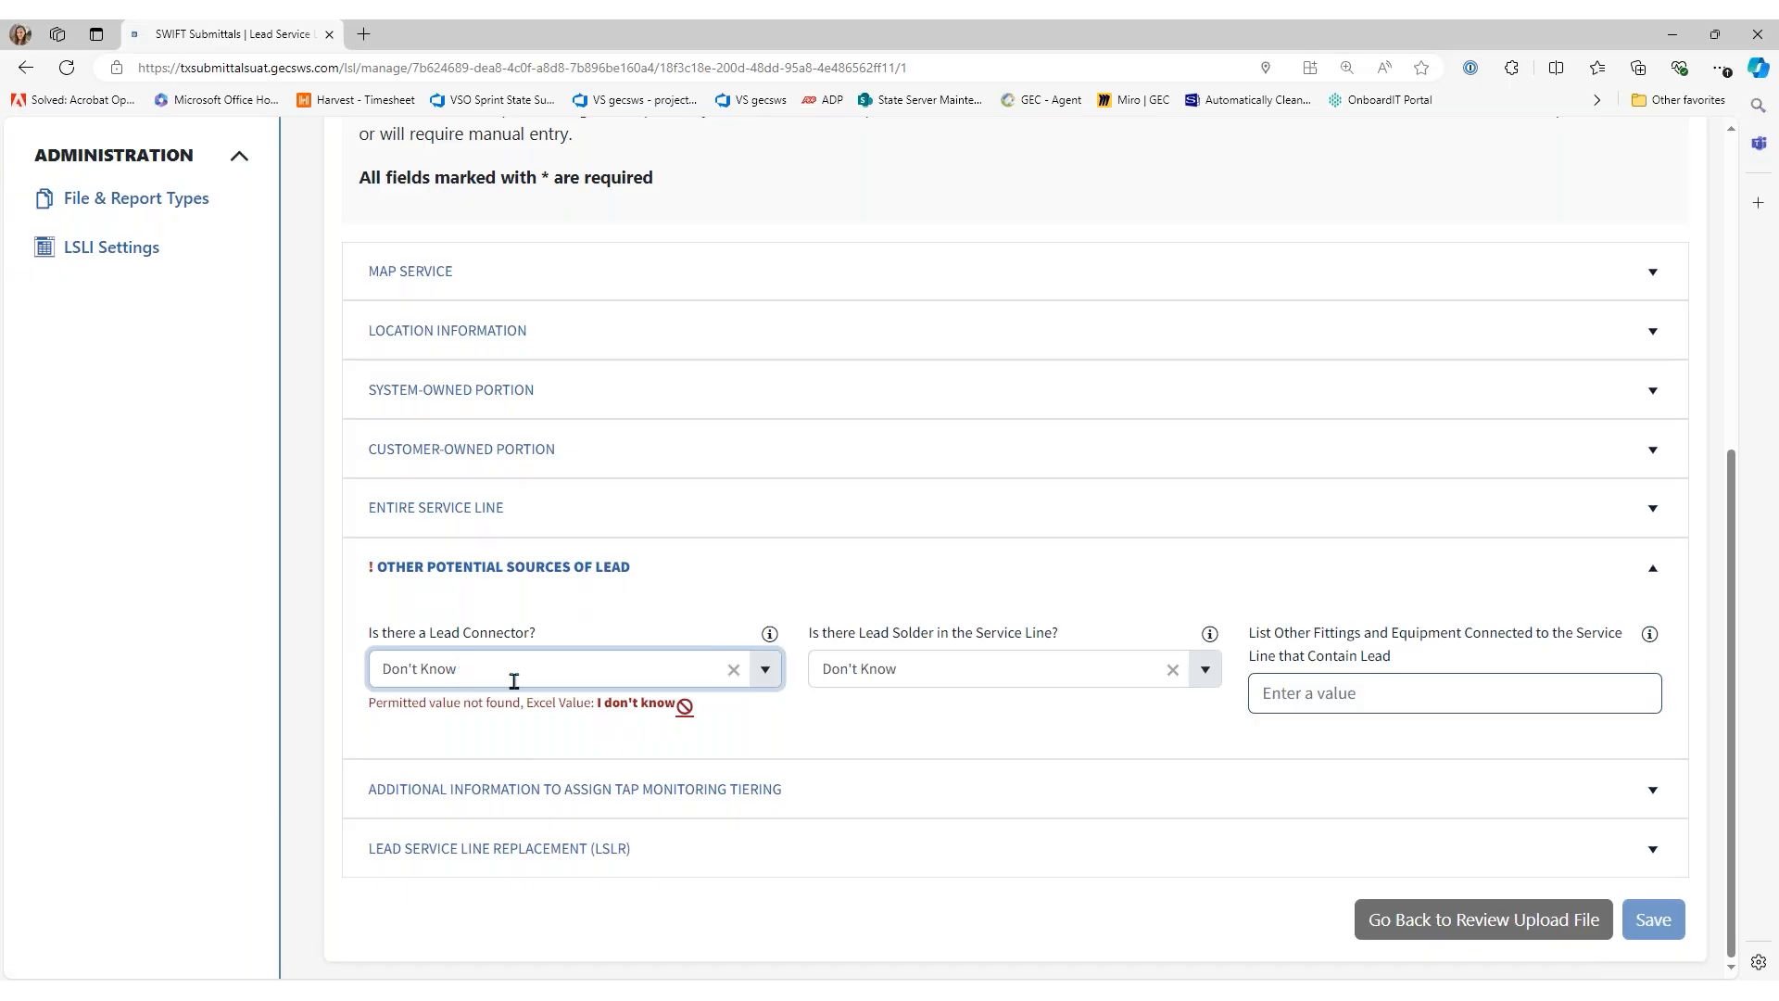
{"action": "left_click", "coordinate": [688, 710]}
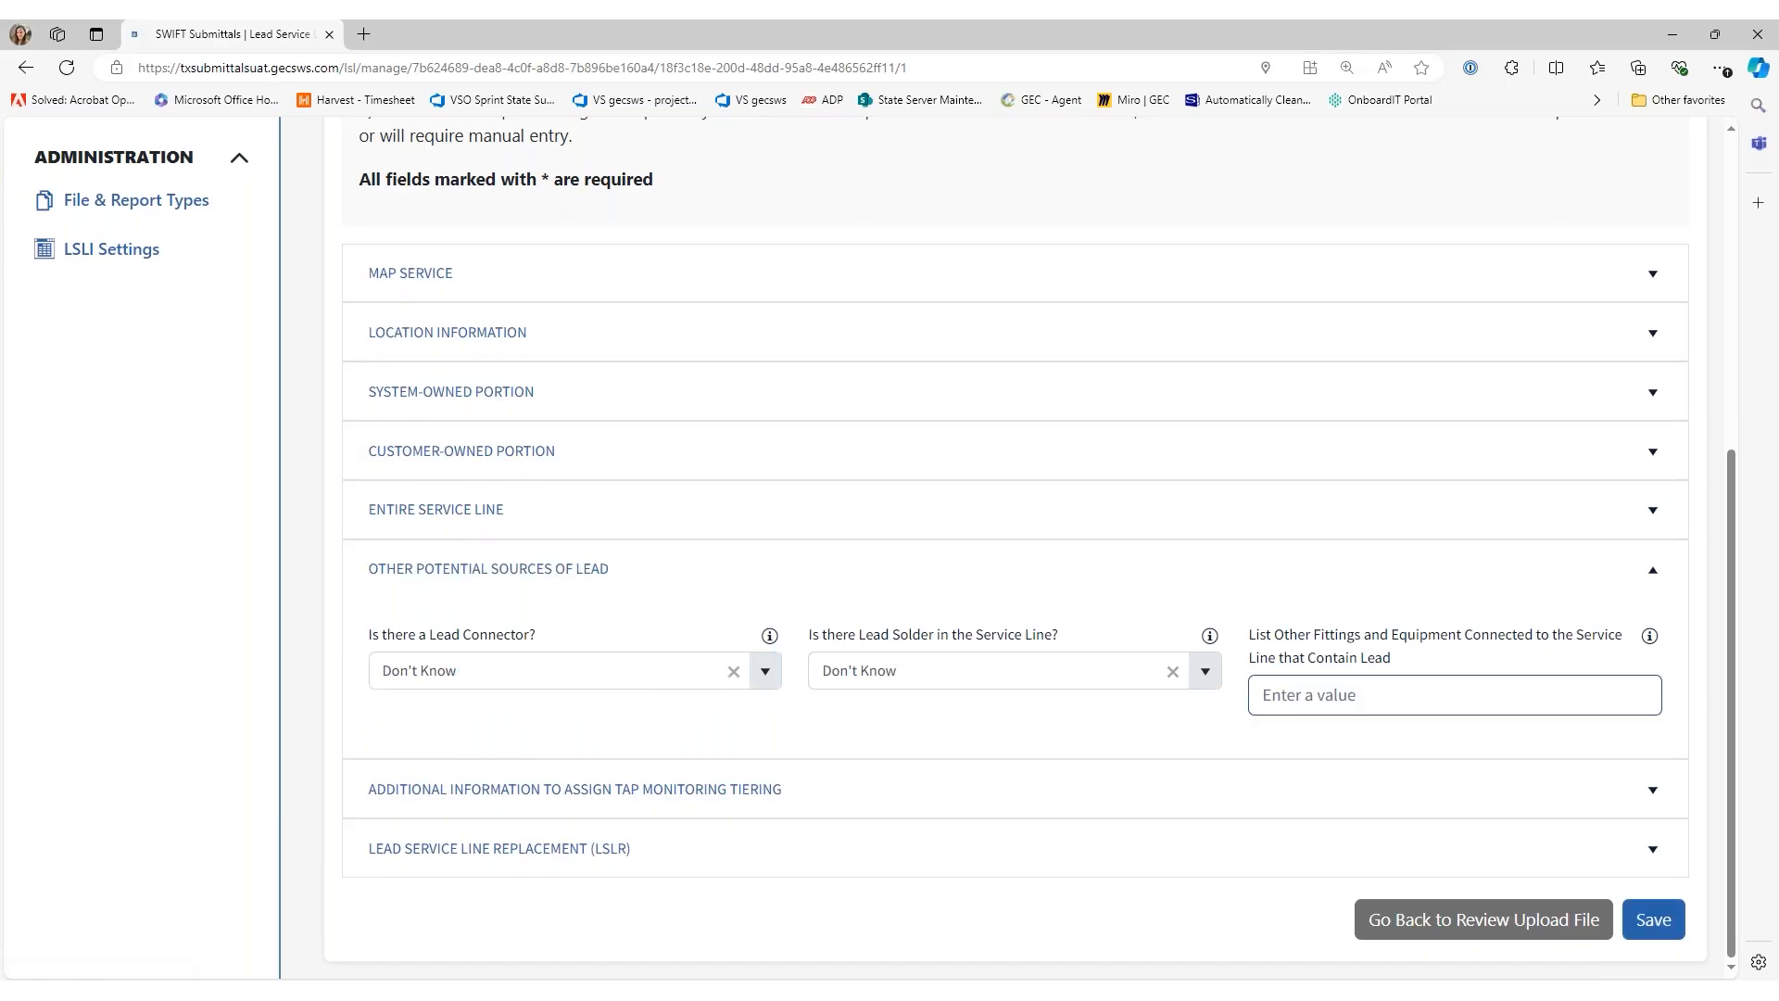
{"action": "left_click", "coordinate": [1639, 917]}
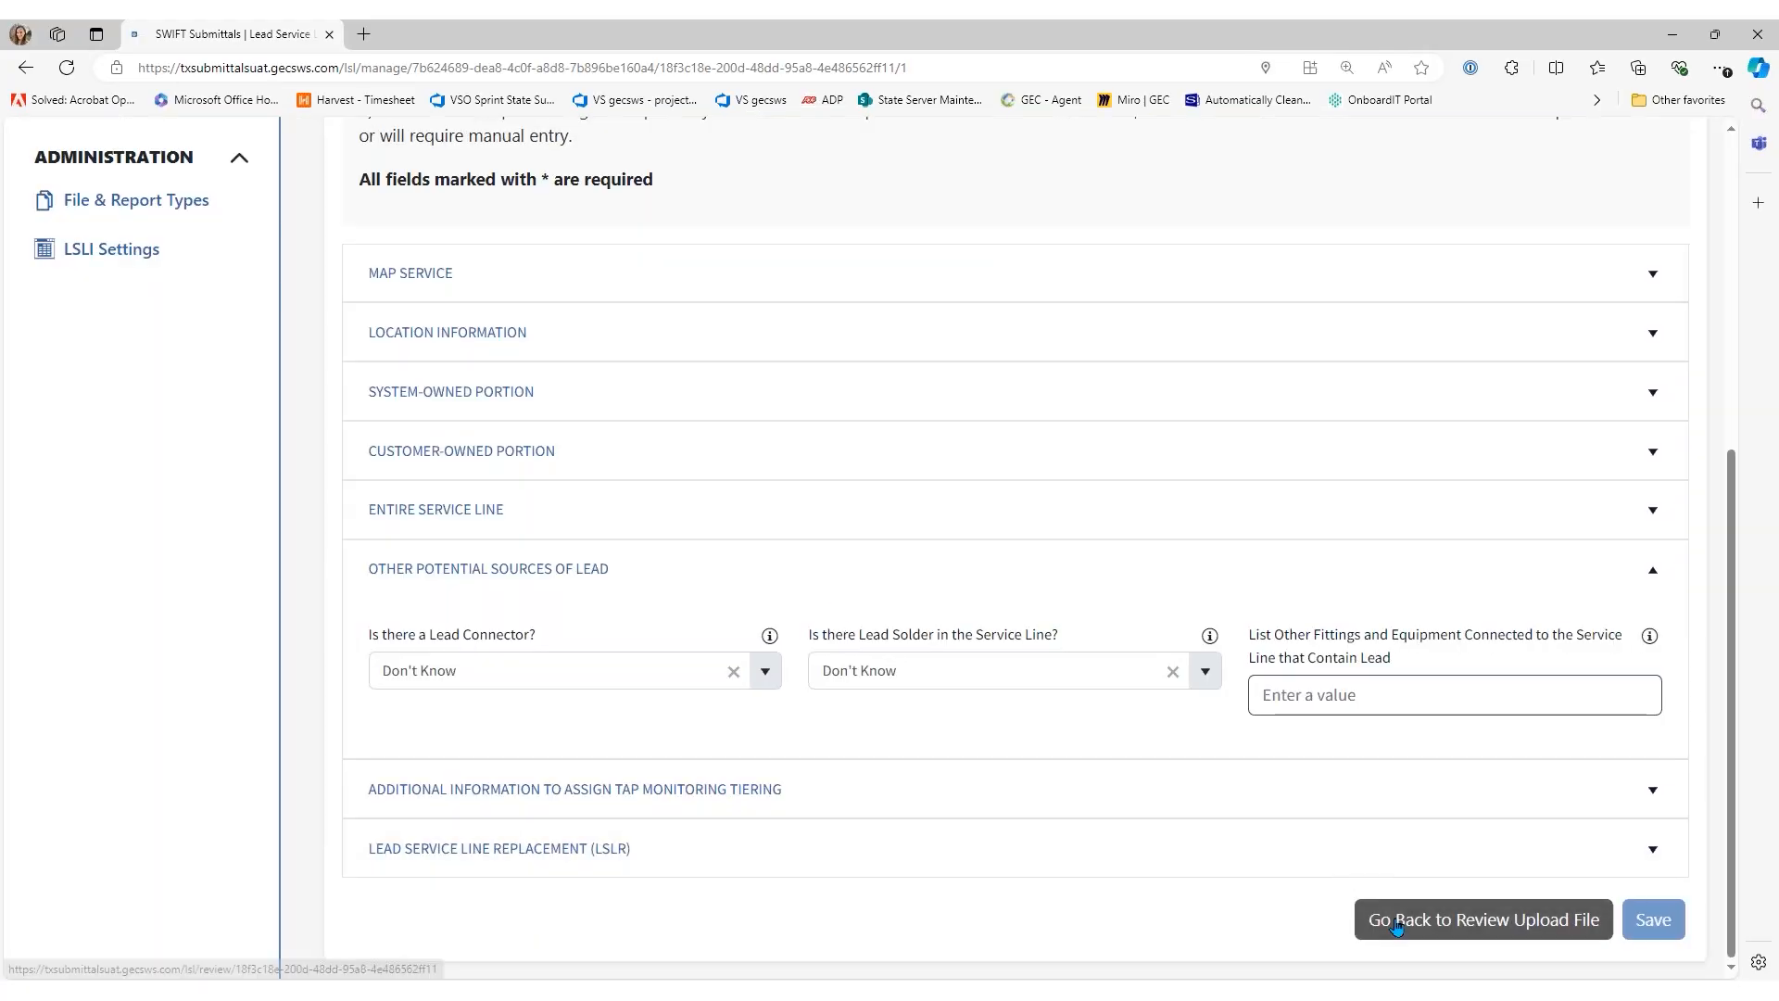
Return to the upload file review, import the validated City of Wells records into the inventory and close the import summary
{"action": "left_click", "coordinate": [1396, 925]}
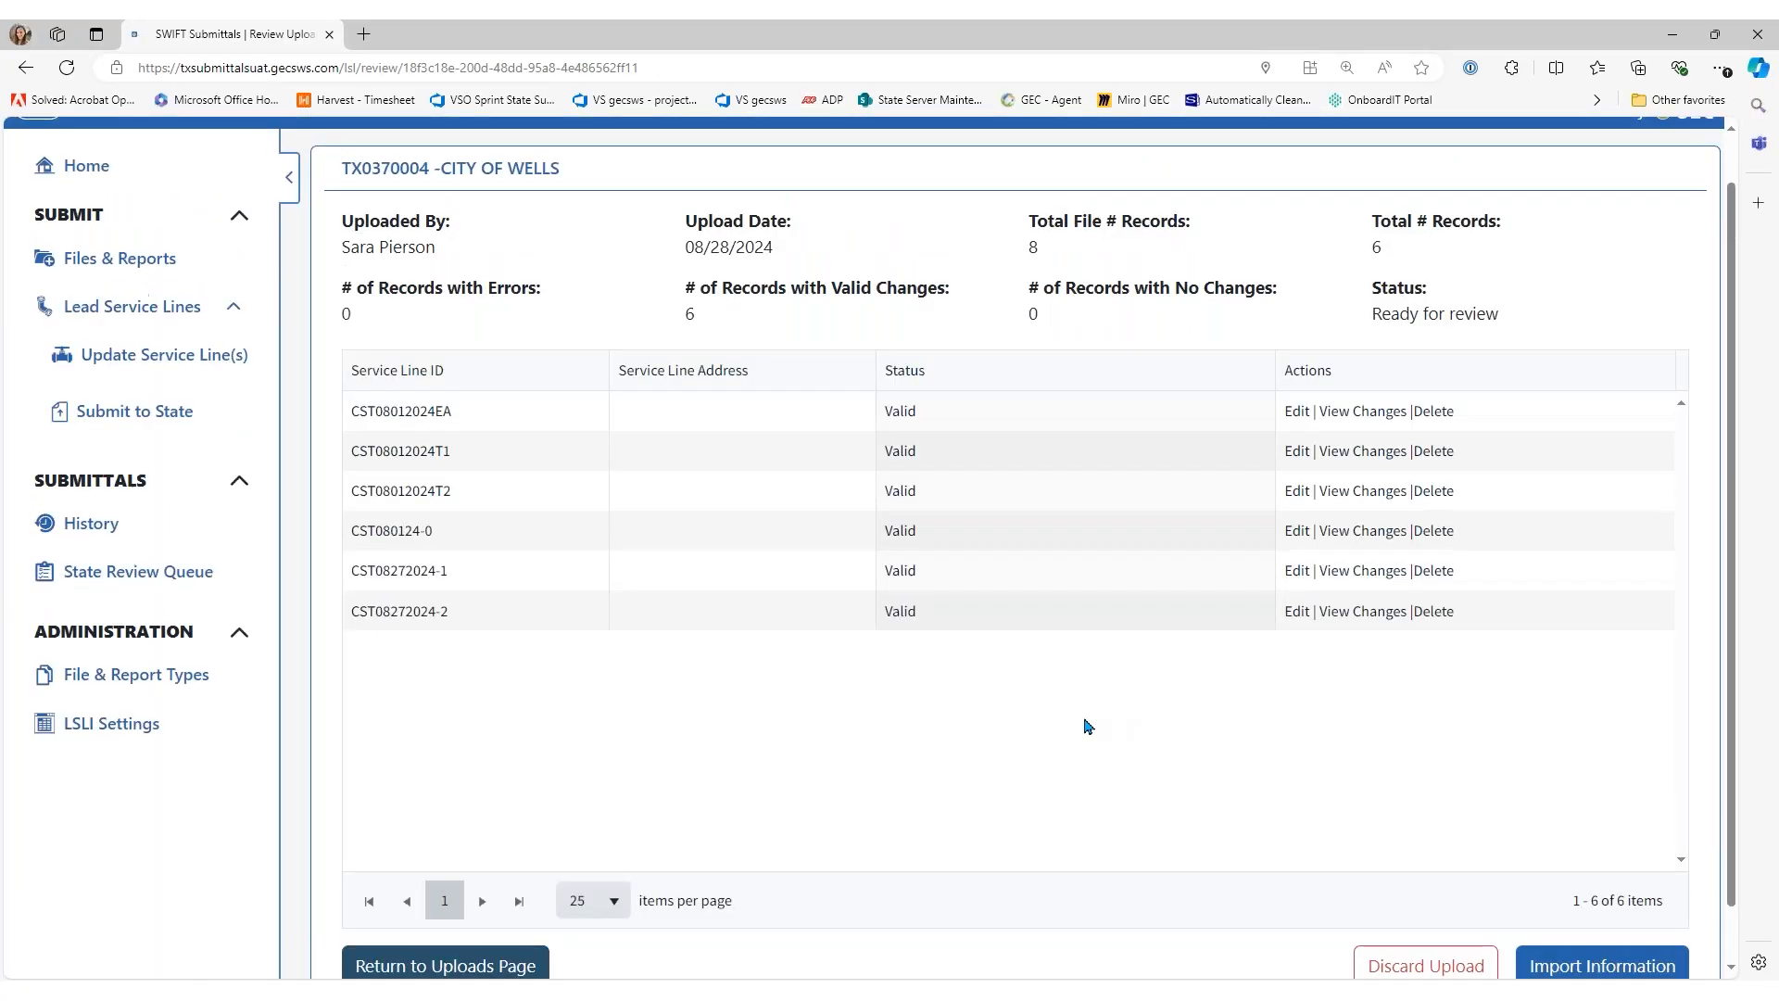
{"action": "scroll", "coordinate": [1089, 727], "scroll_direction": "up", "scroll_amount": 1}
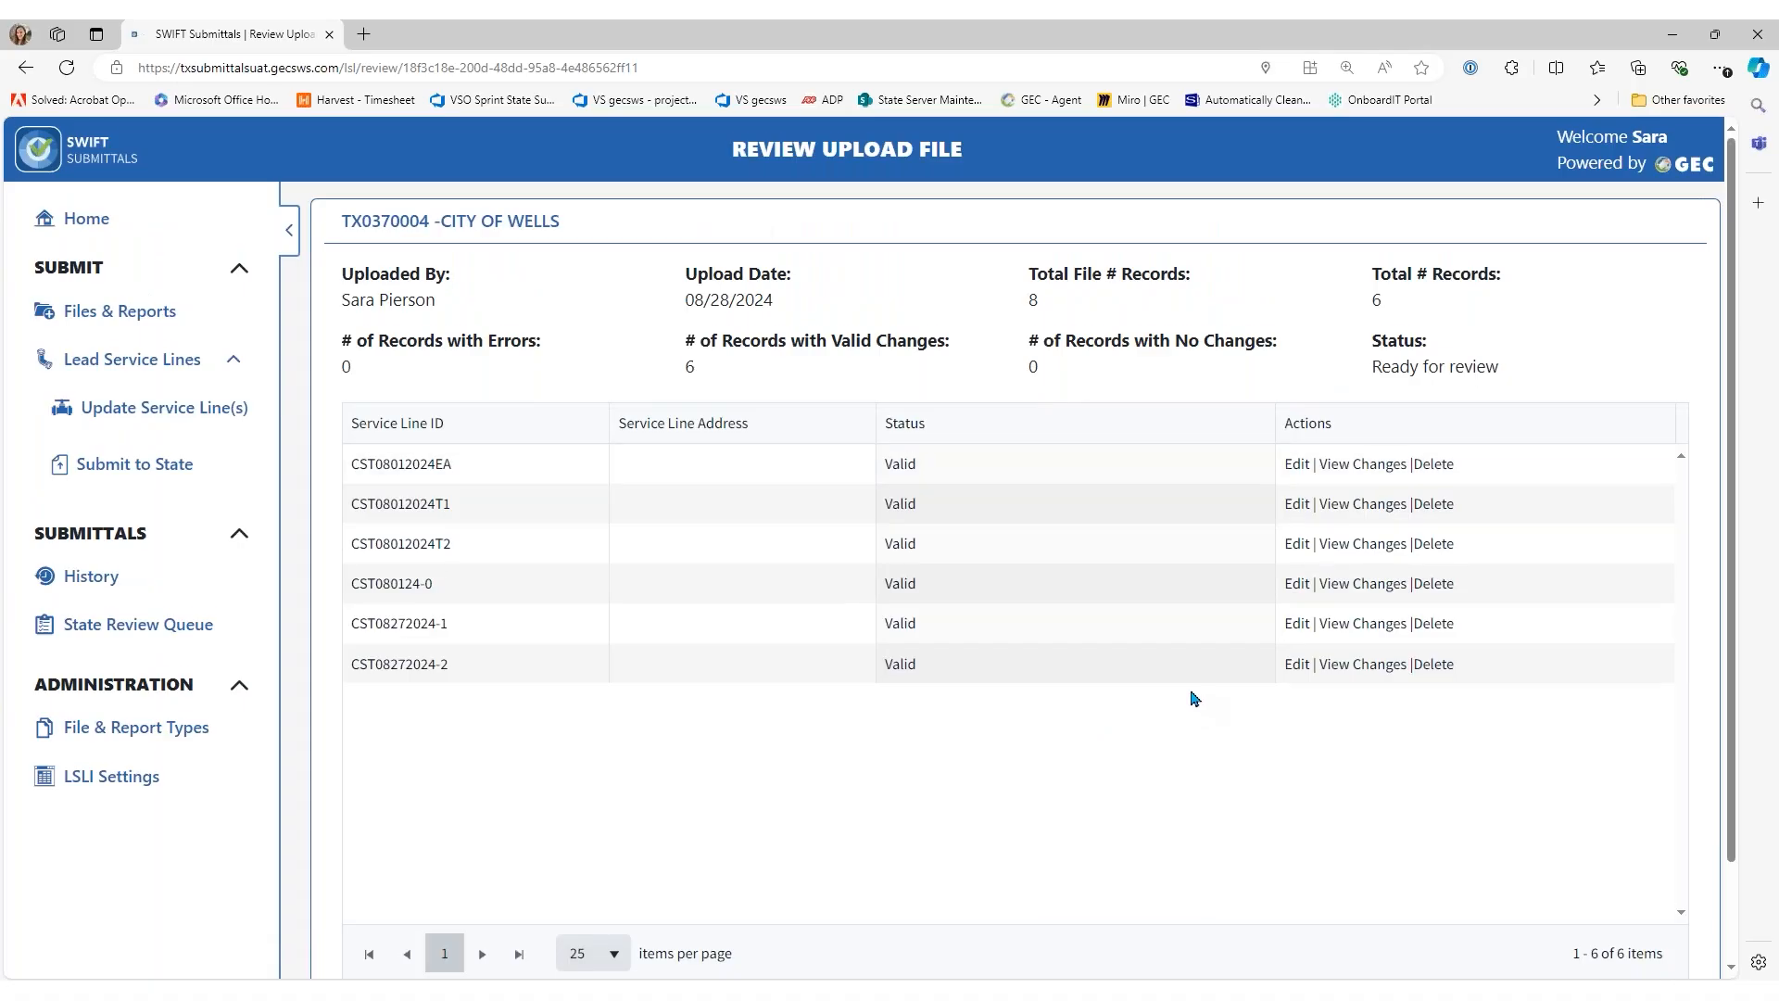
{"action": "scroll", "coordinate": [1195, 698], "scroll_direction": "down", "scroll_amount": 1}
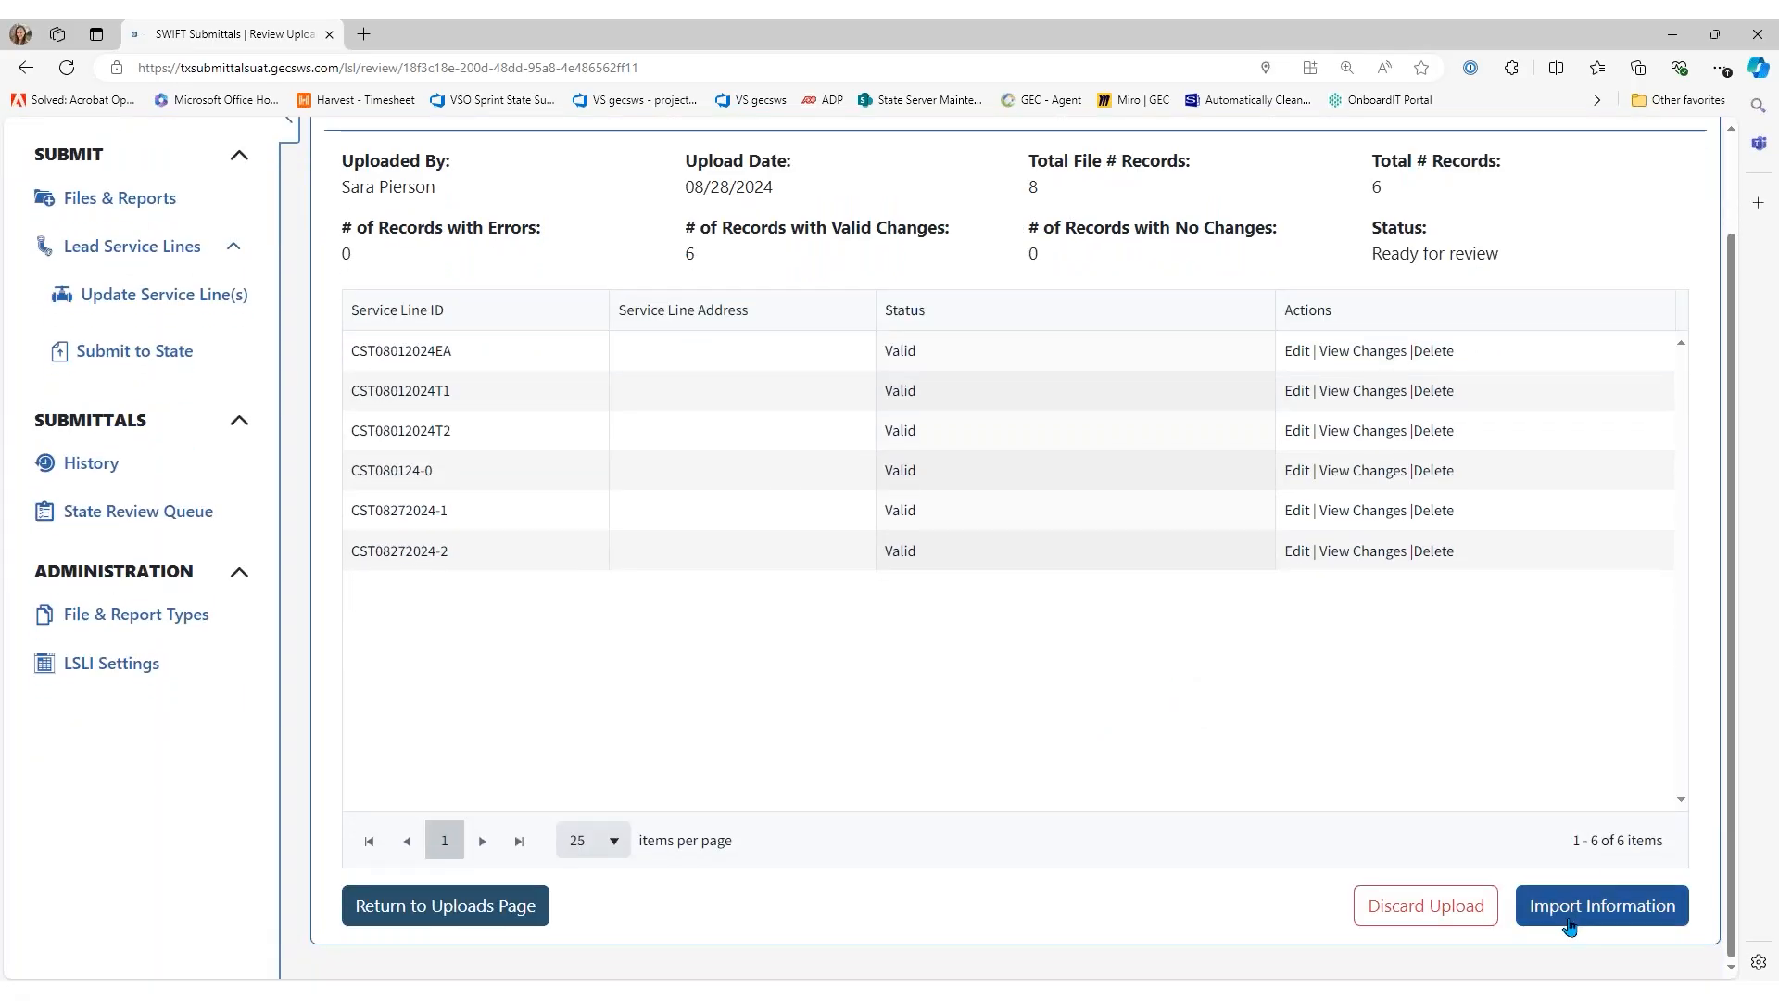
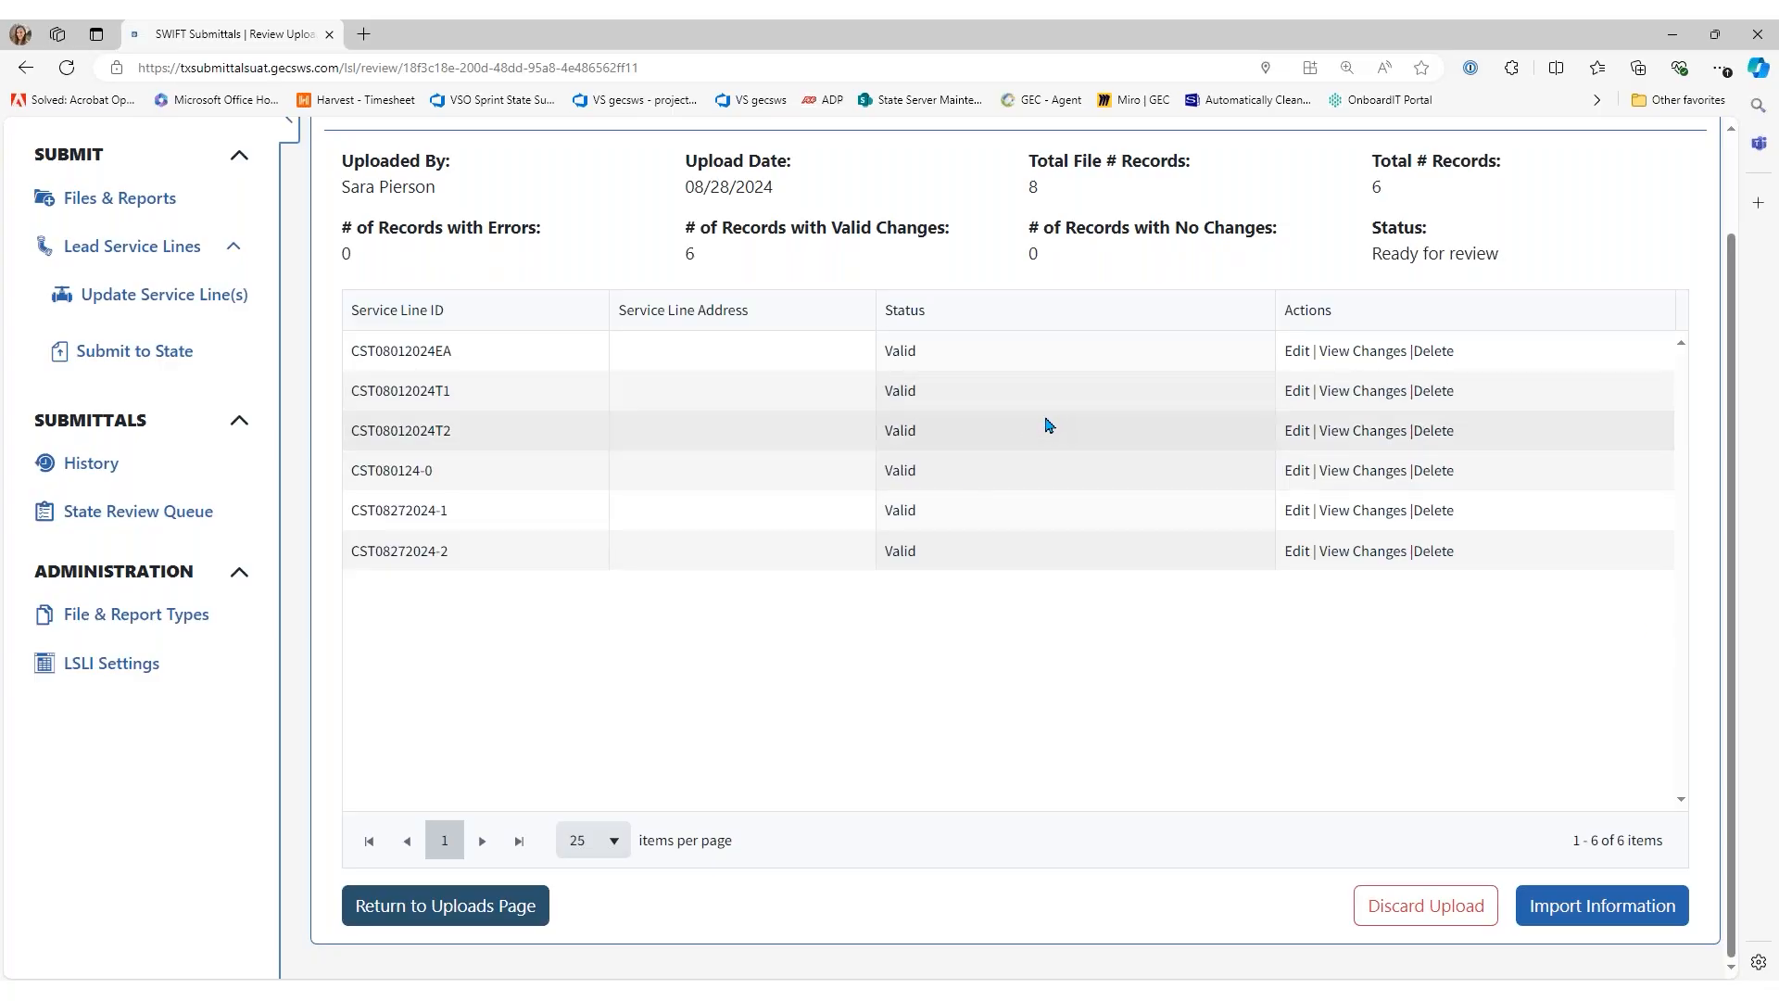
{"action": "left_click", "coordinate": [1578, 920]}
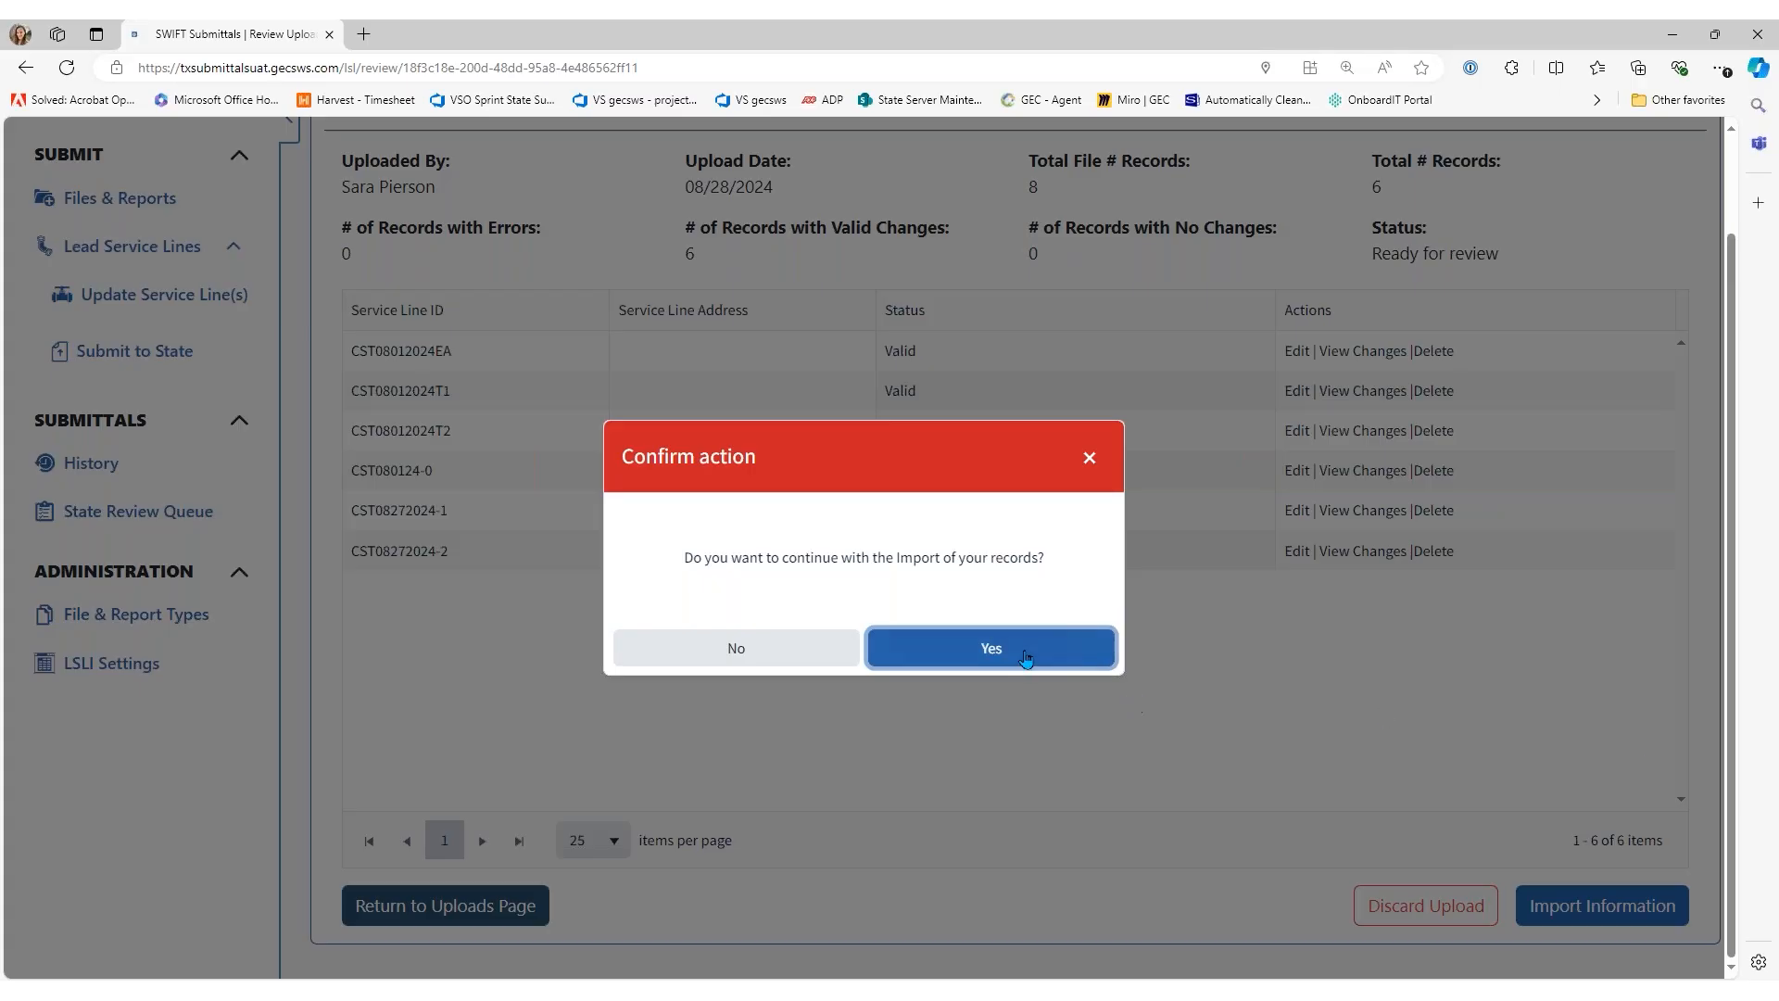
{"action": "left_click", "coordinate": [991, 648]}
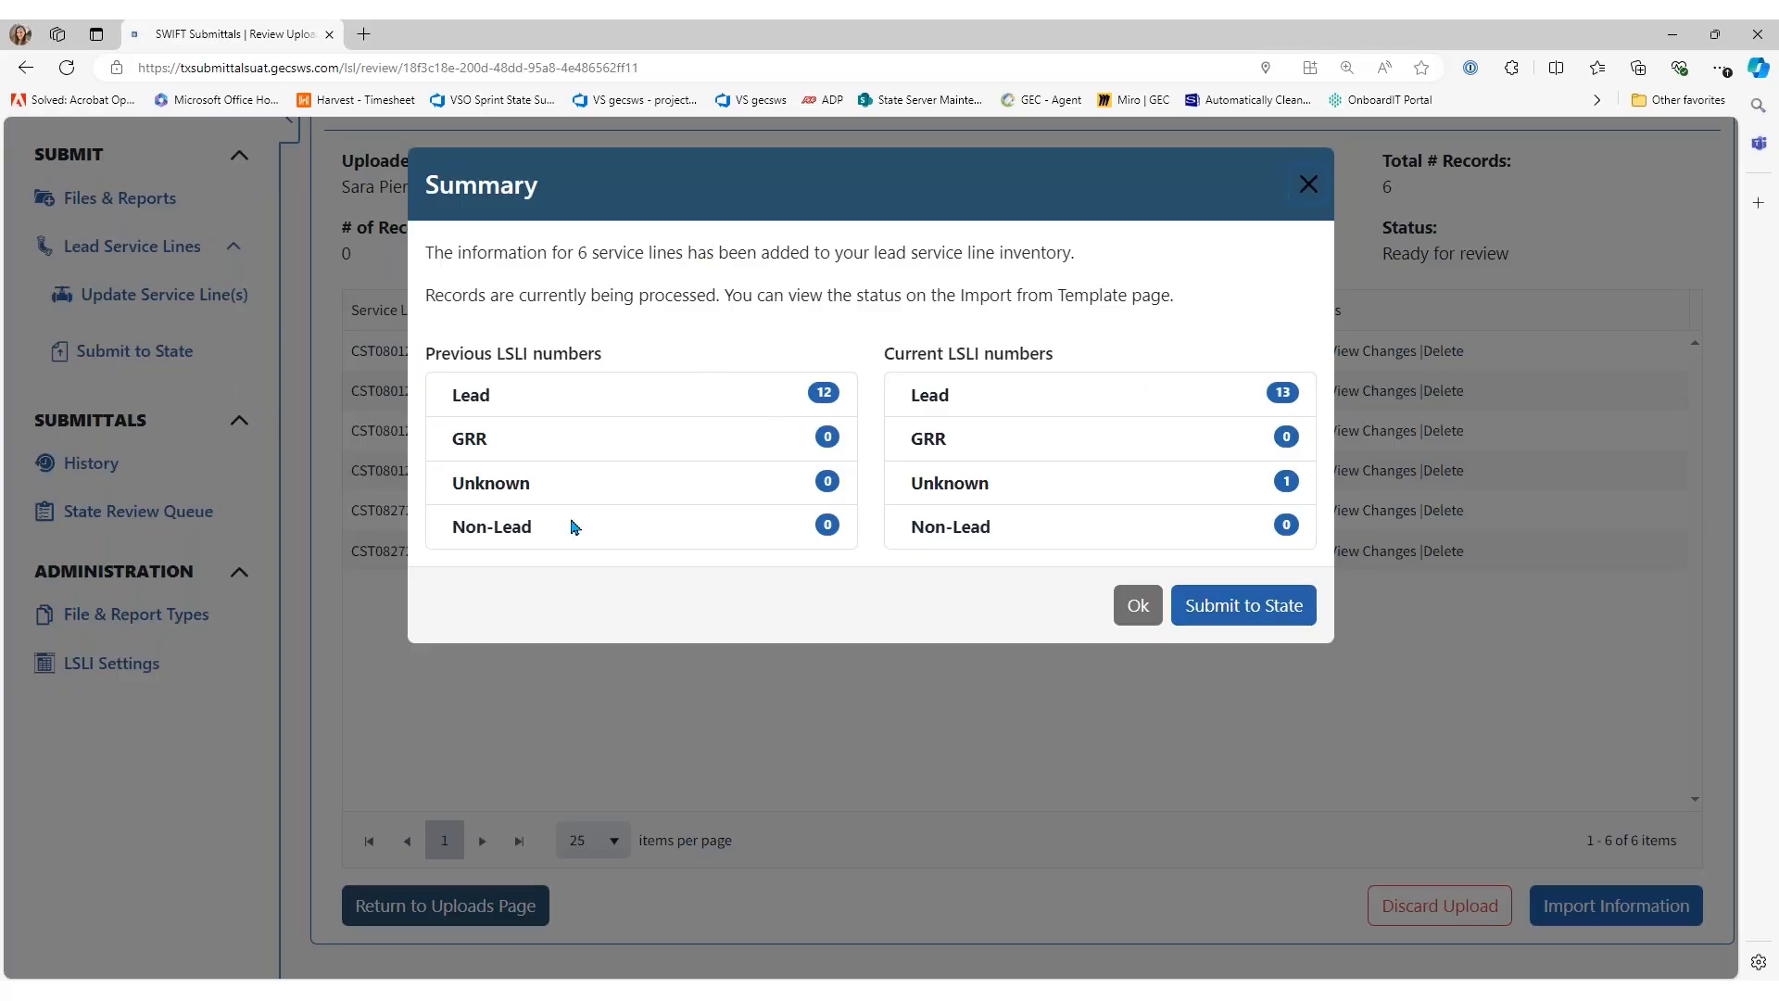
{"action": "left_click", "coordinate": [1134, 607]}
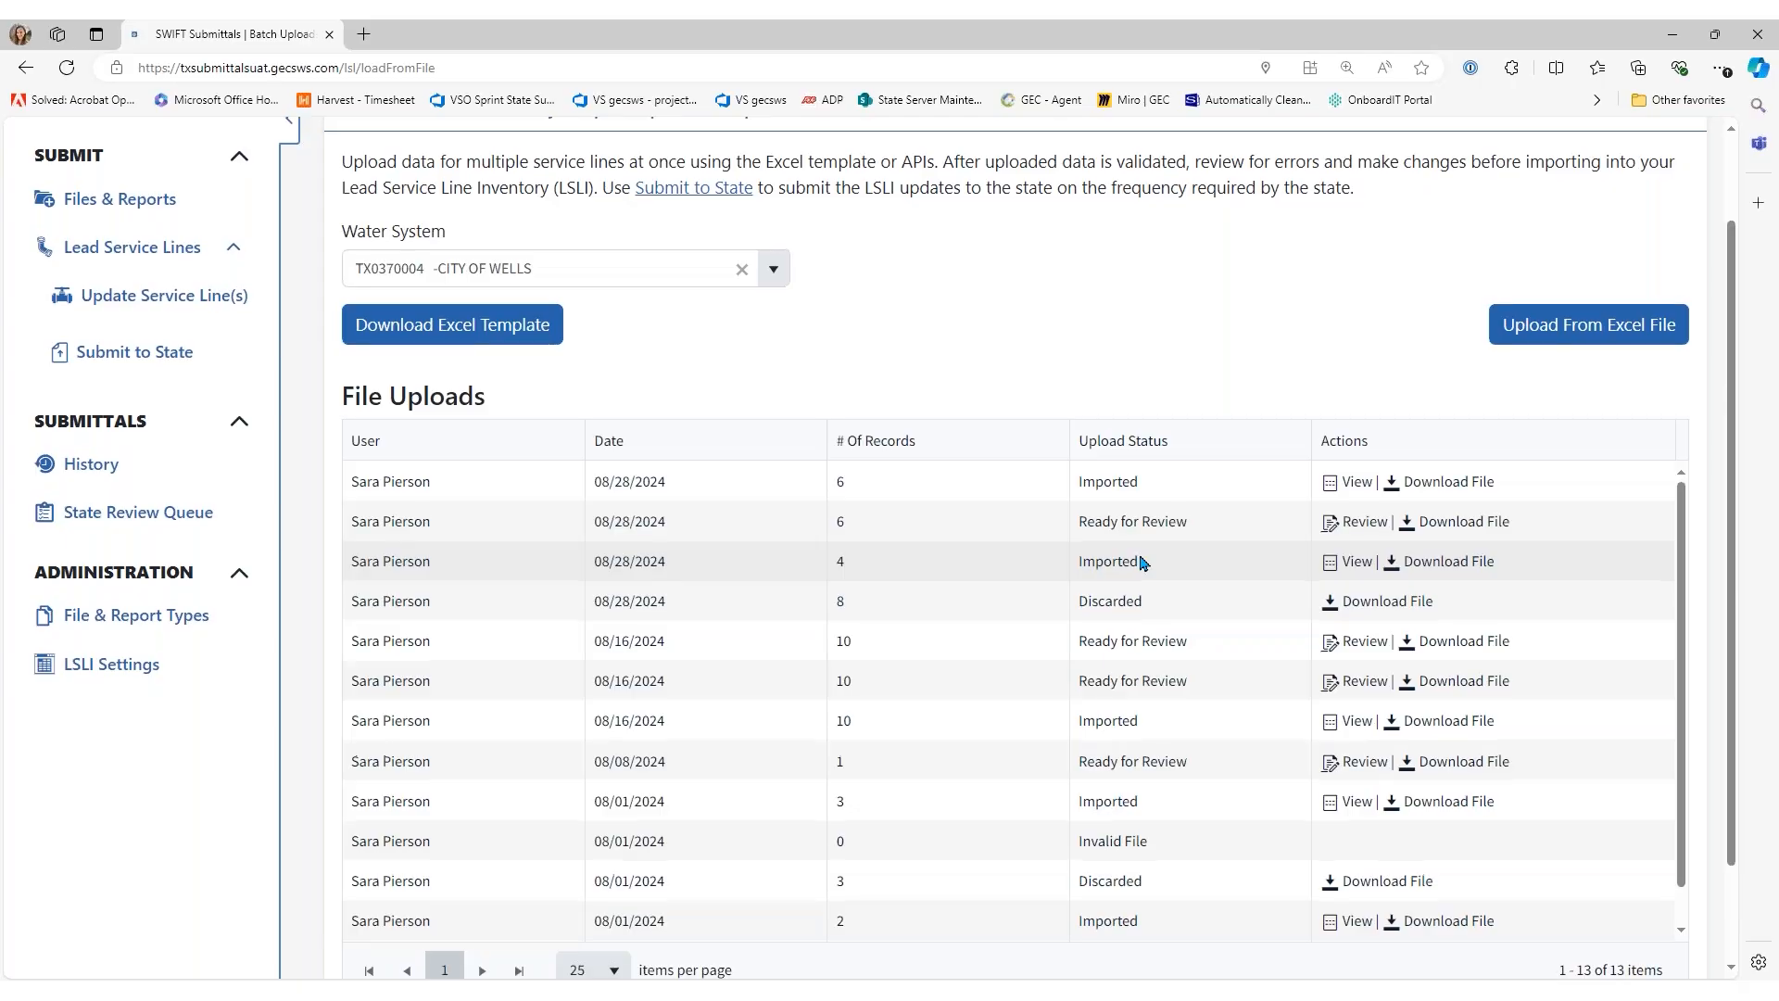
Examine the upload statuses in the File Uploads list, including the 08/01/2024 upload marked Invalid File
{"action": "scroll", "coordinate": [1140, 561], "scroll_direction": "up", "scroll_amount": 2}
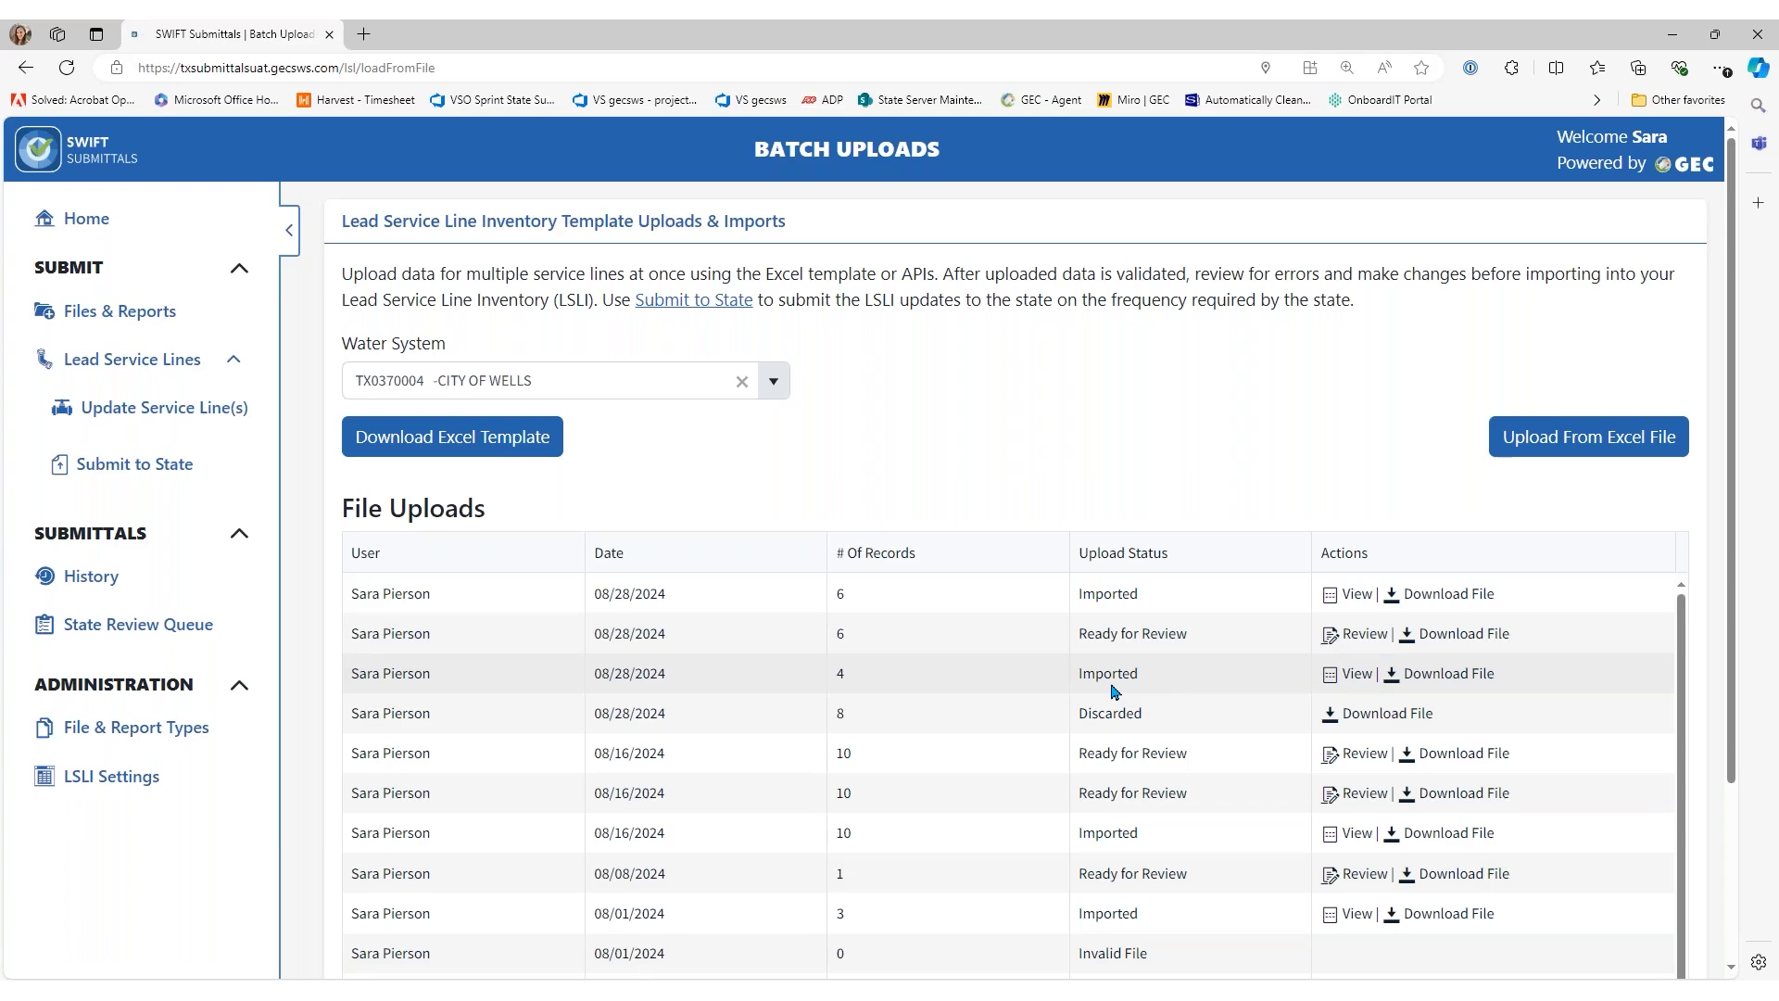
{"action": "scroll", "coordinate": [1344, 688], "scroll_direction": "down", "scroll_amount": 1}
{"action": "scroll", "coordinate": [1343, 686], "scroll_direction": "down", "scroll_amount": 1}
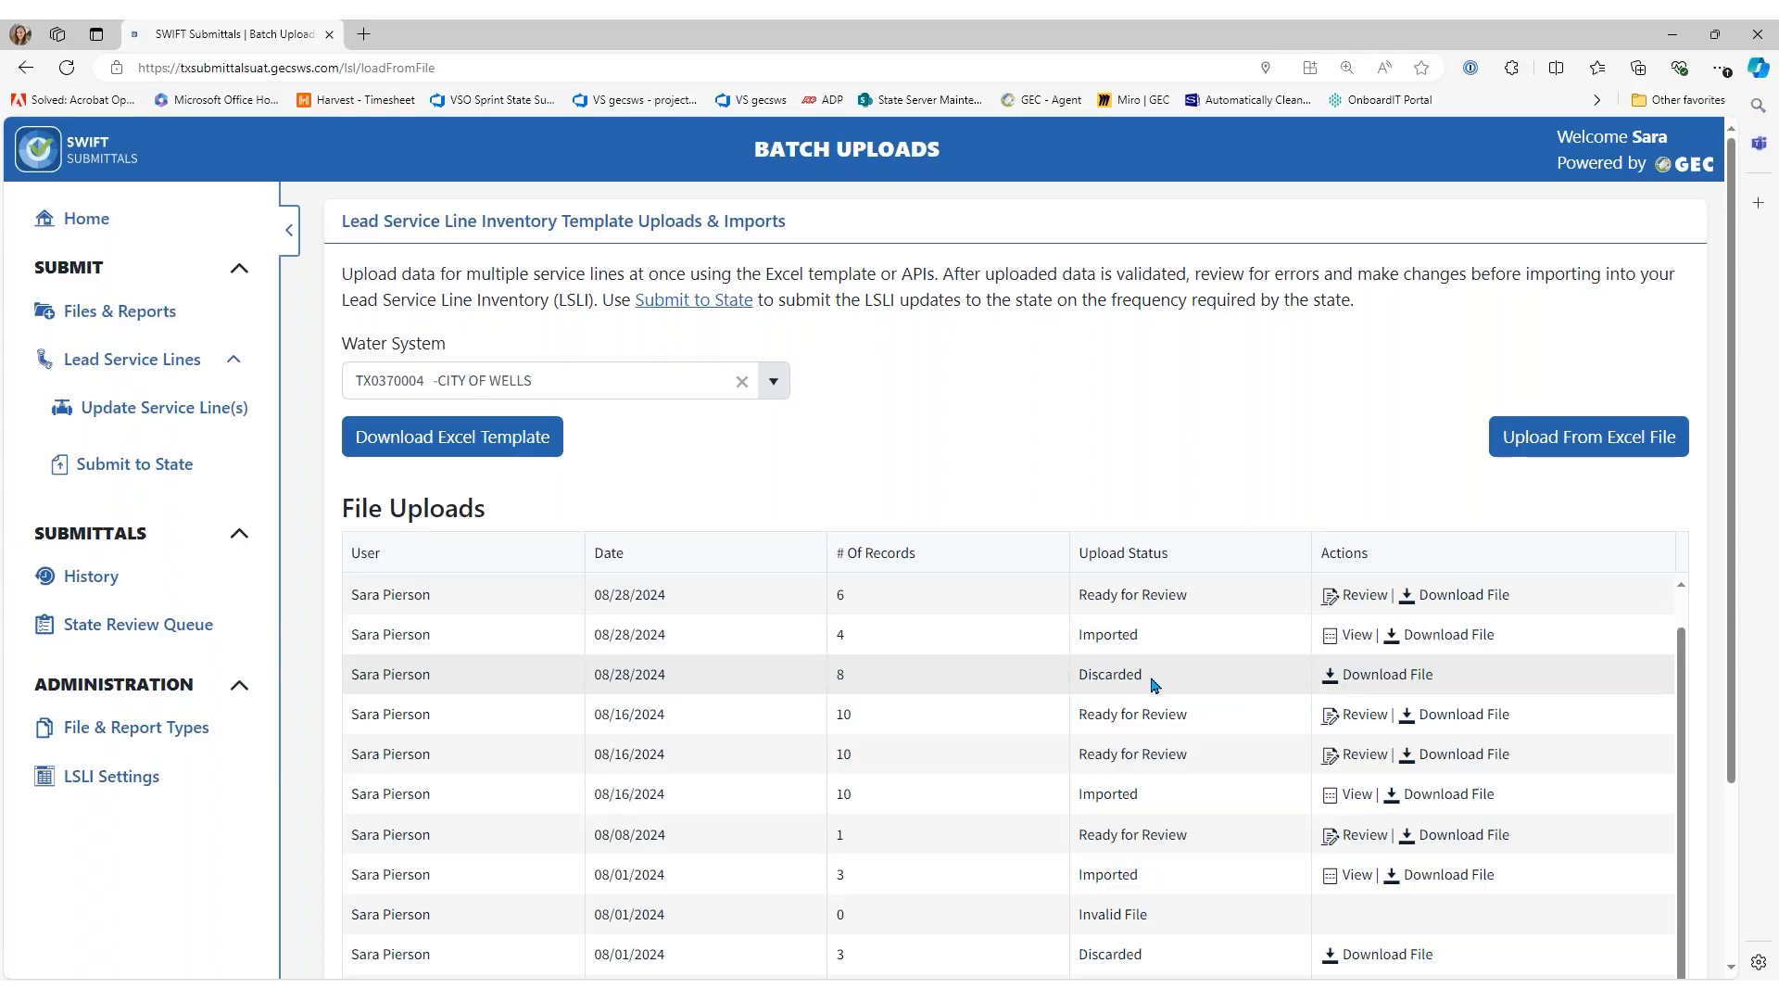
{"action": "left_click", "coordinate": [1150, 920]}
{"action": "left_click_drag", "start_coordinate": [1149, 921], "coordinate": [1075, 918]}
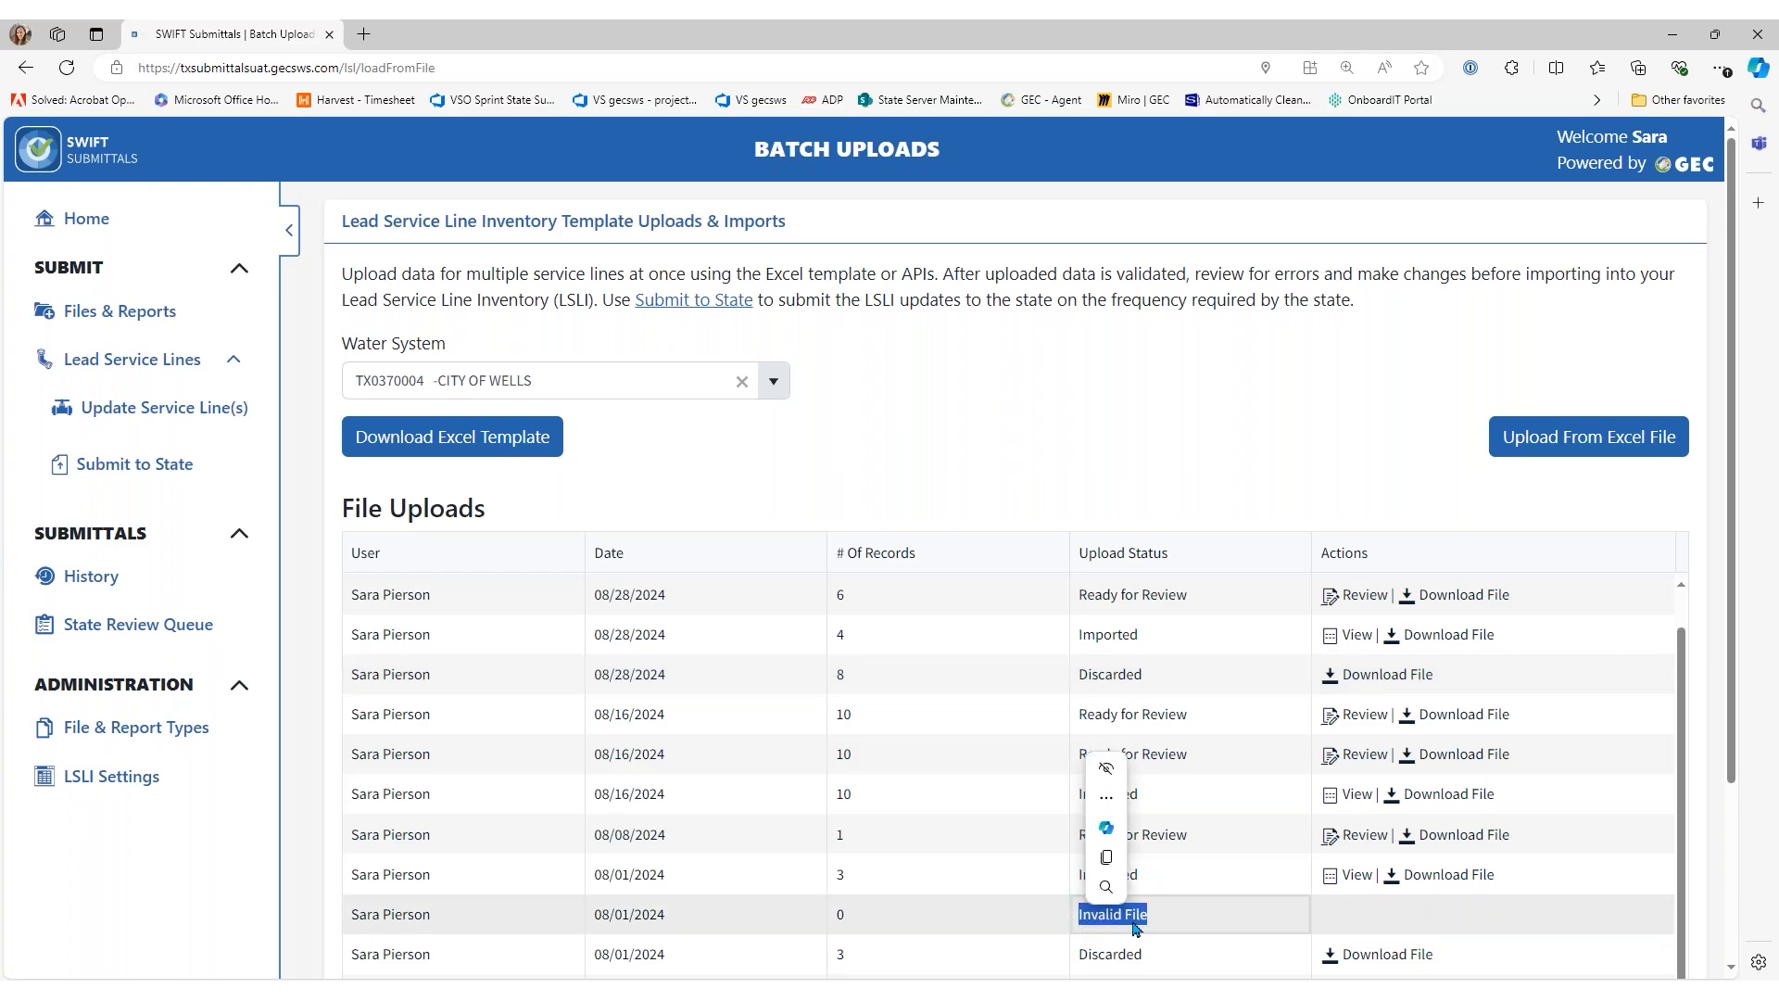
{"action": "left_click", "coordinate": [1240, 700]}
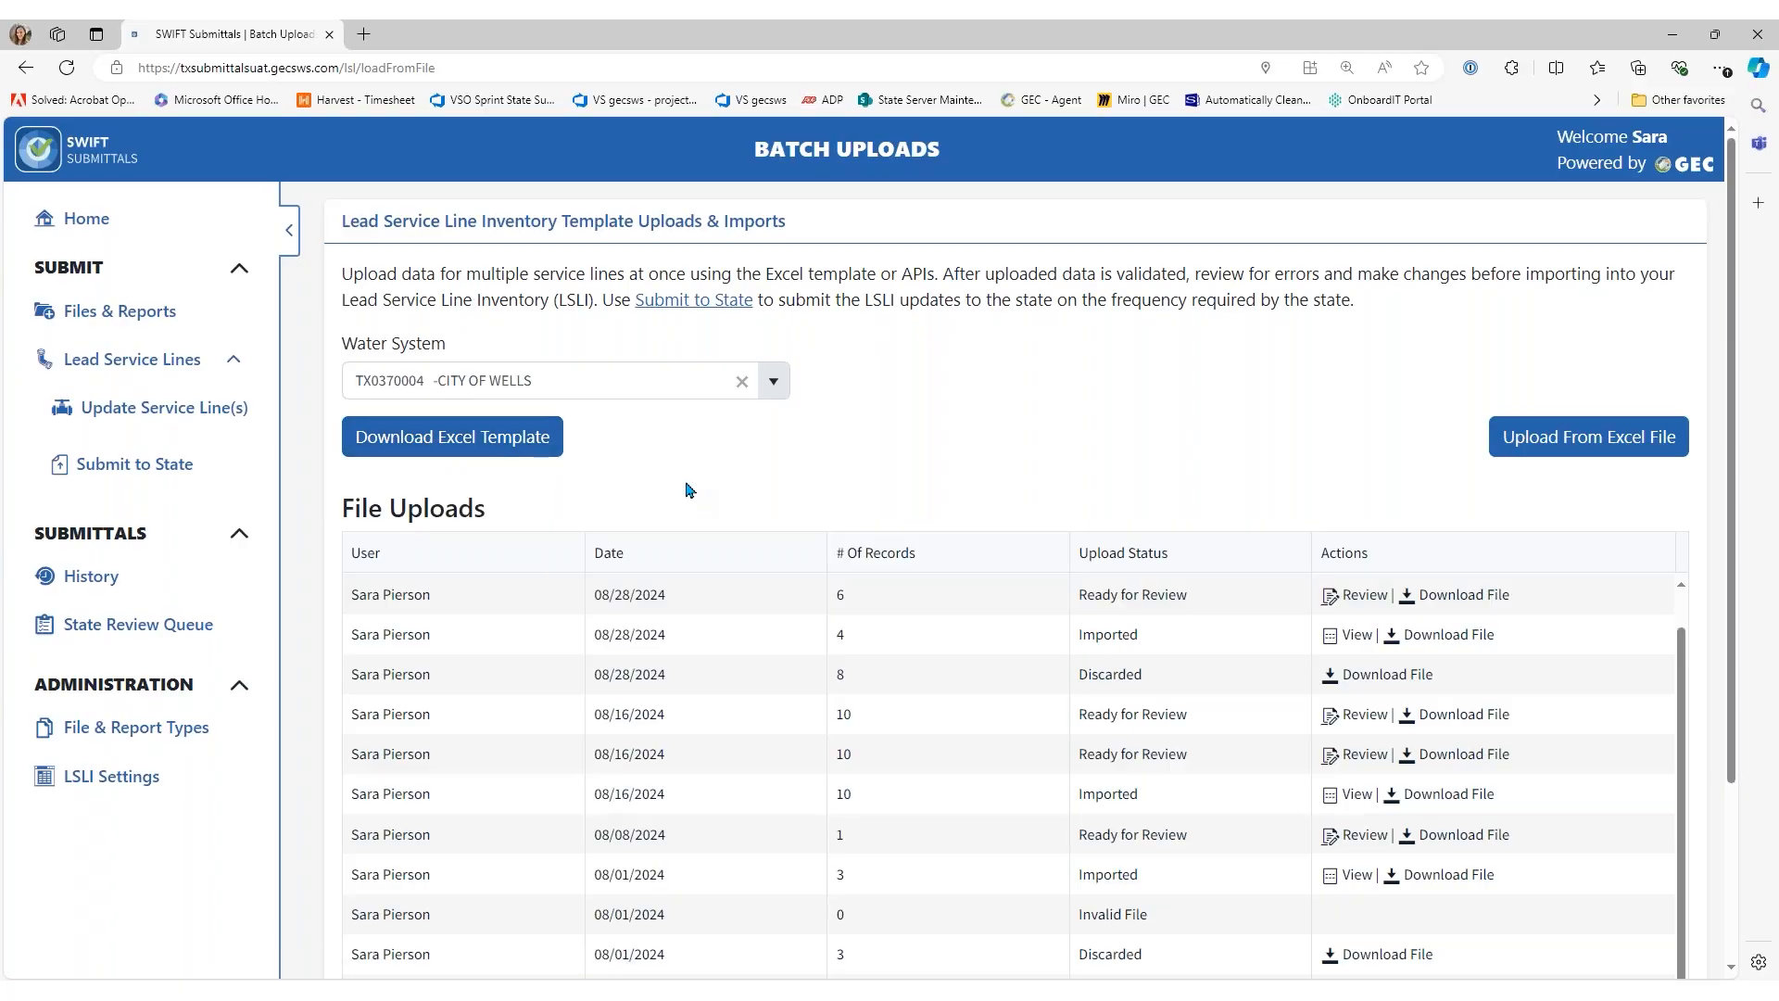
Go back to the Lead Service Line Inventory and examine the listed service lines' categories and update details
{"action": "scroll", "coordinate": [962, 411], "scroll_direction": "down", "scroll_amount": 1}
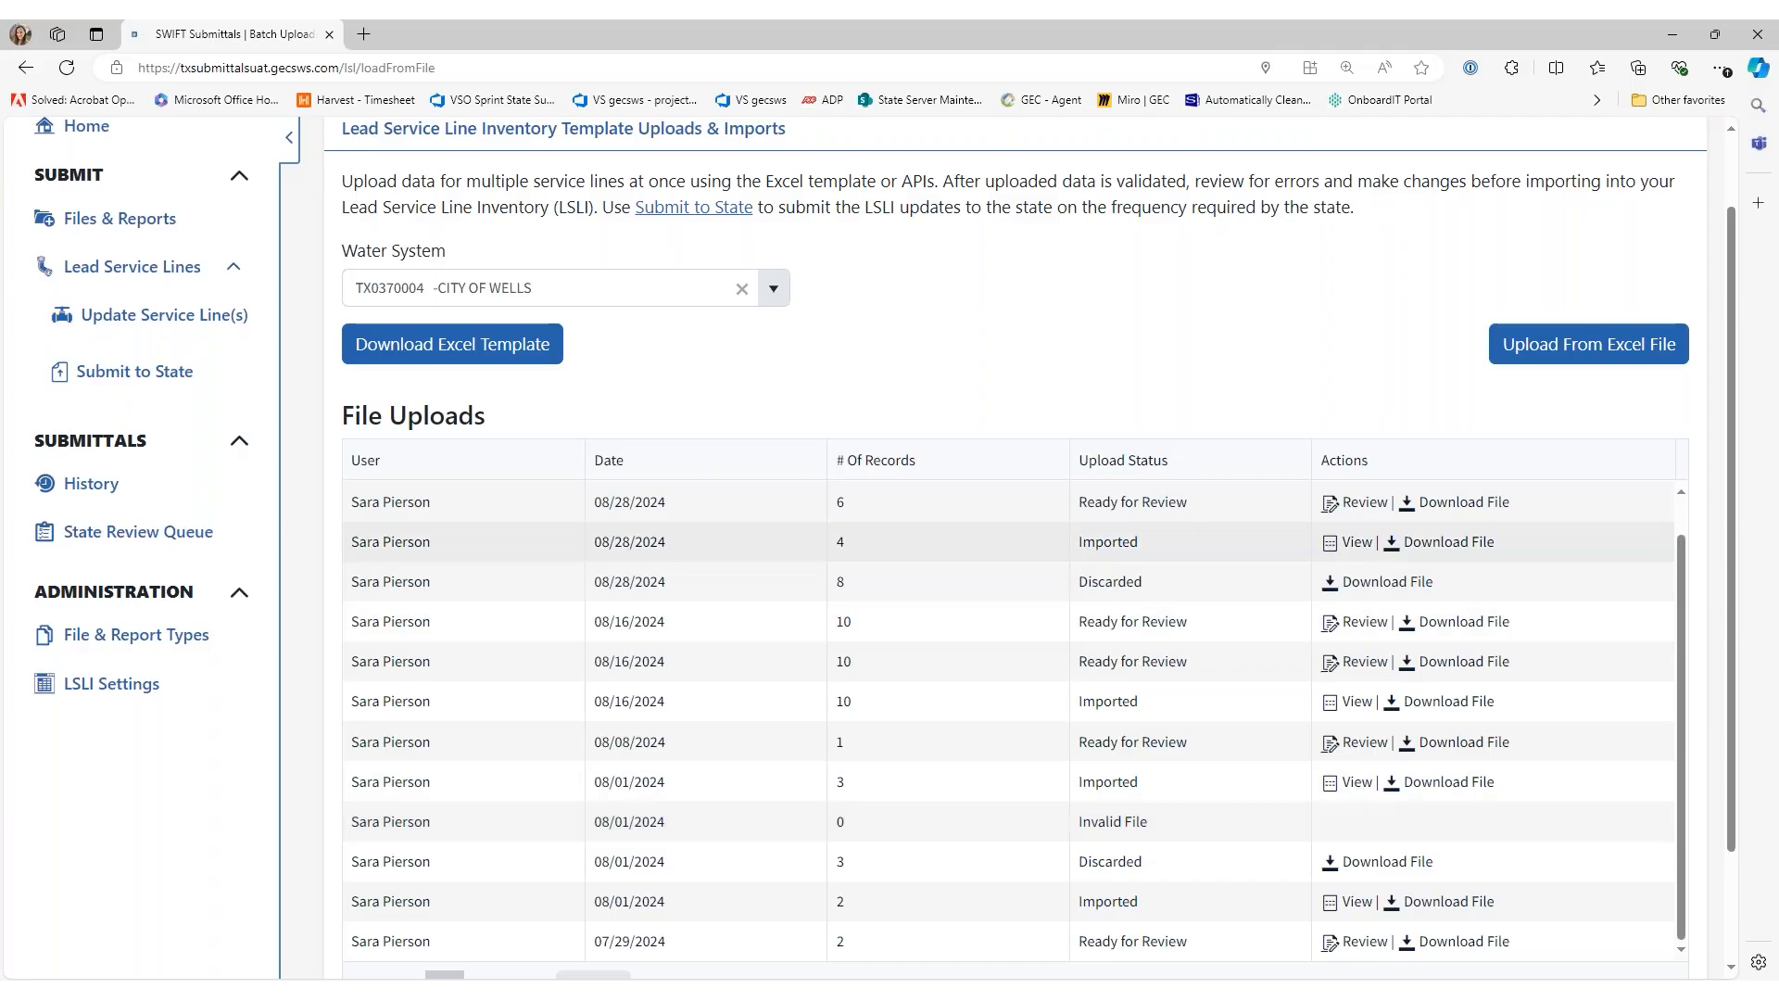
{"action": "scroll", "coordinate": [1538, 938], "scroll_direction": "down", "scroll_amount": 2}
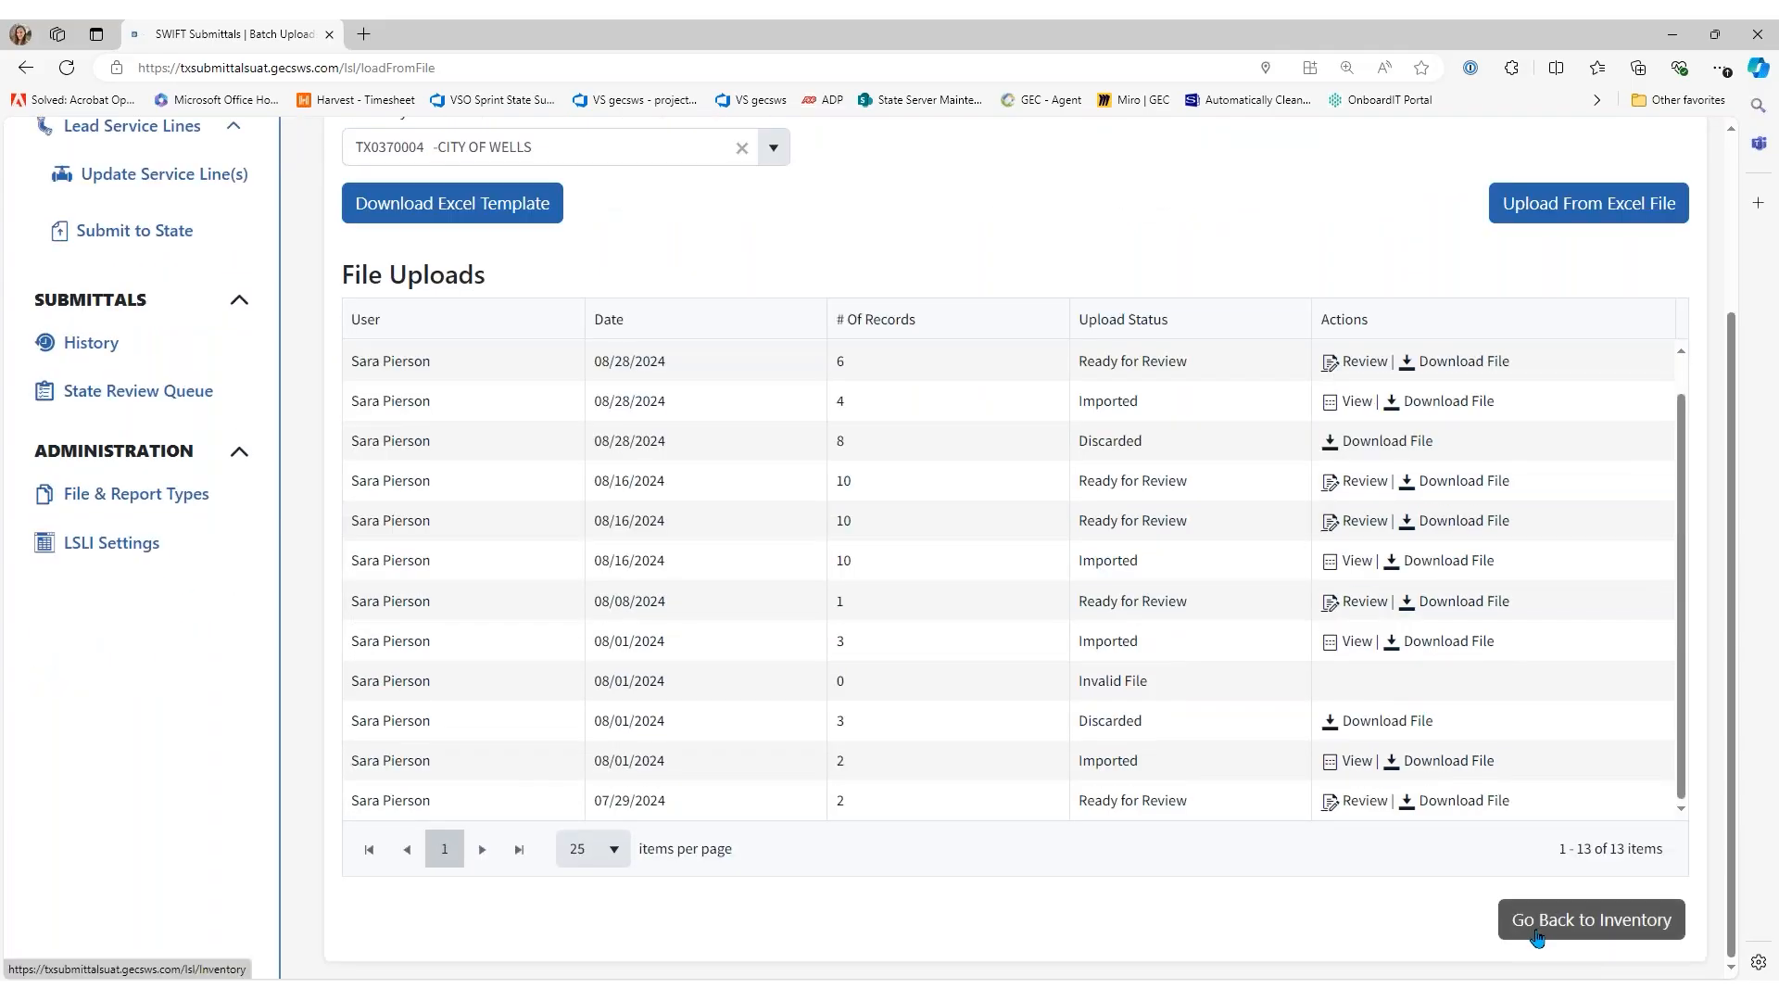
{"action": "left_click", "coordinate": [1538, 938]}
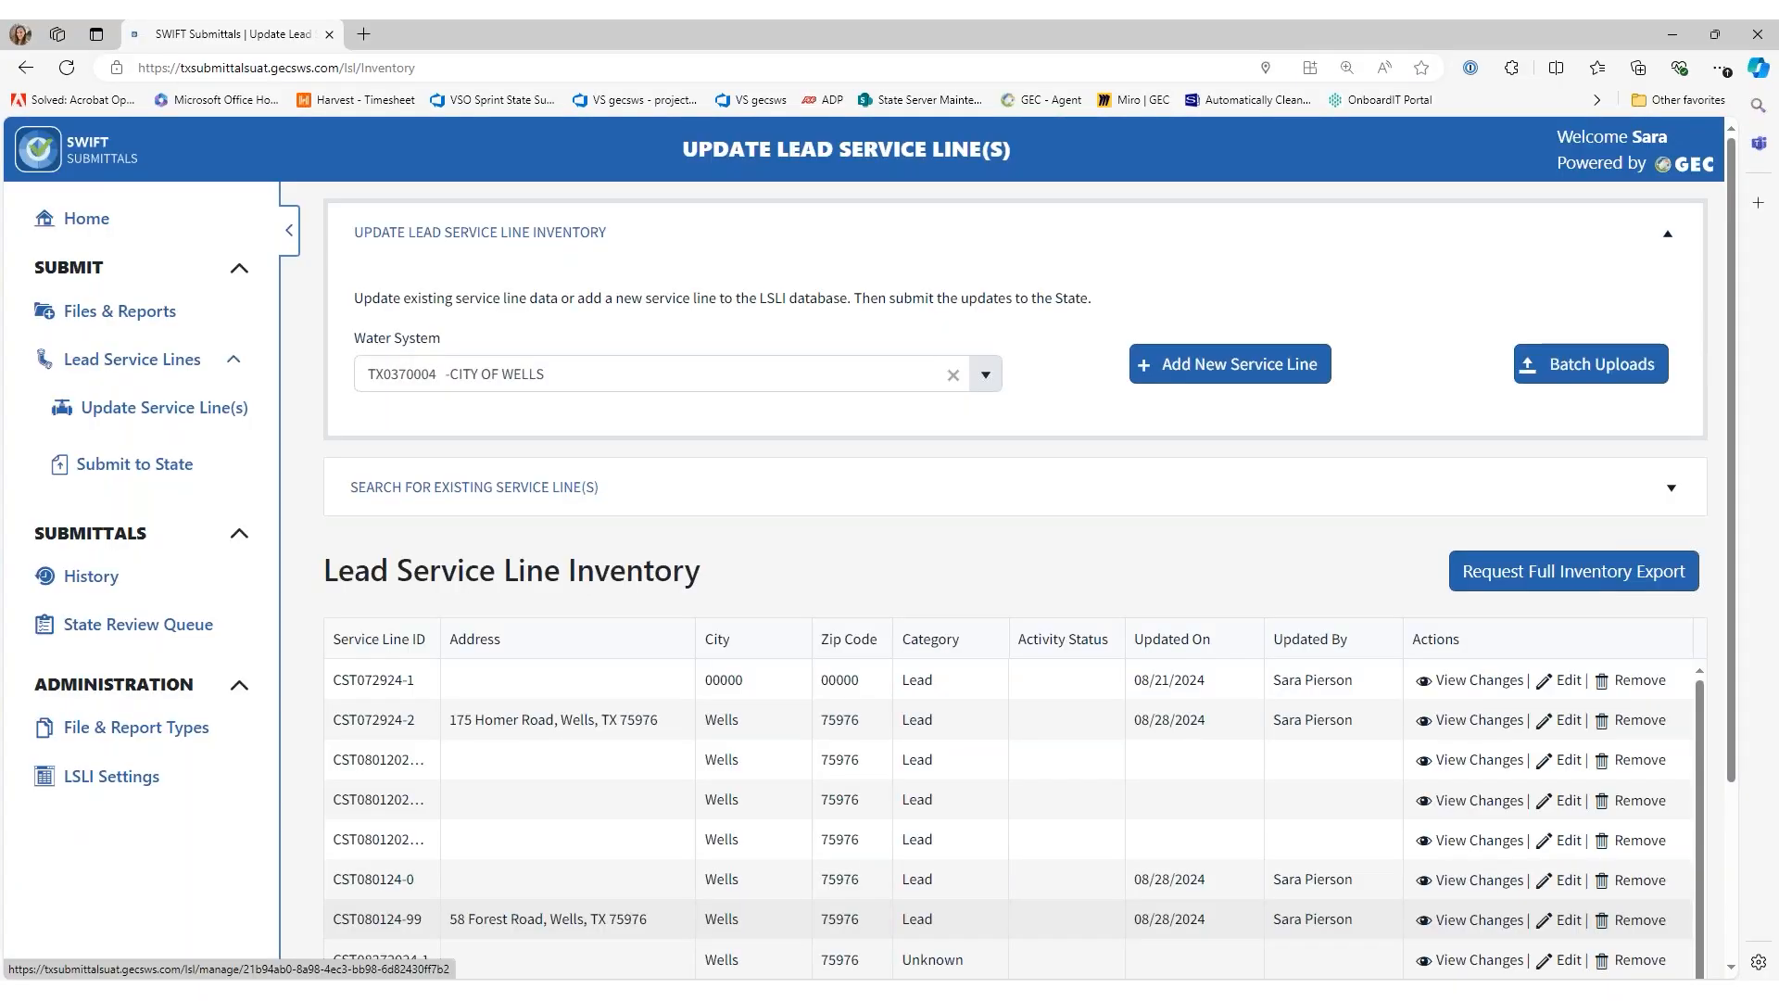
{"action": "scroll", "coordinate": [1101, 478], "scroll_direction": "down", "scroll_amount": 1}
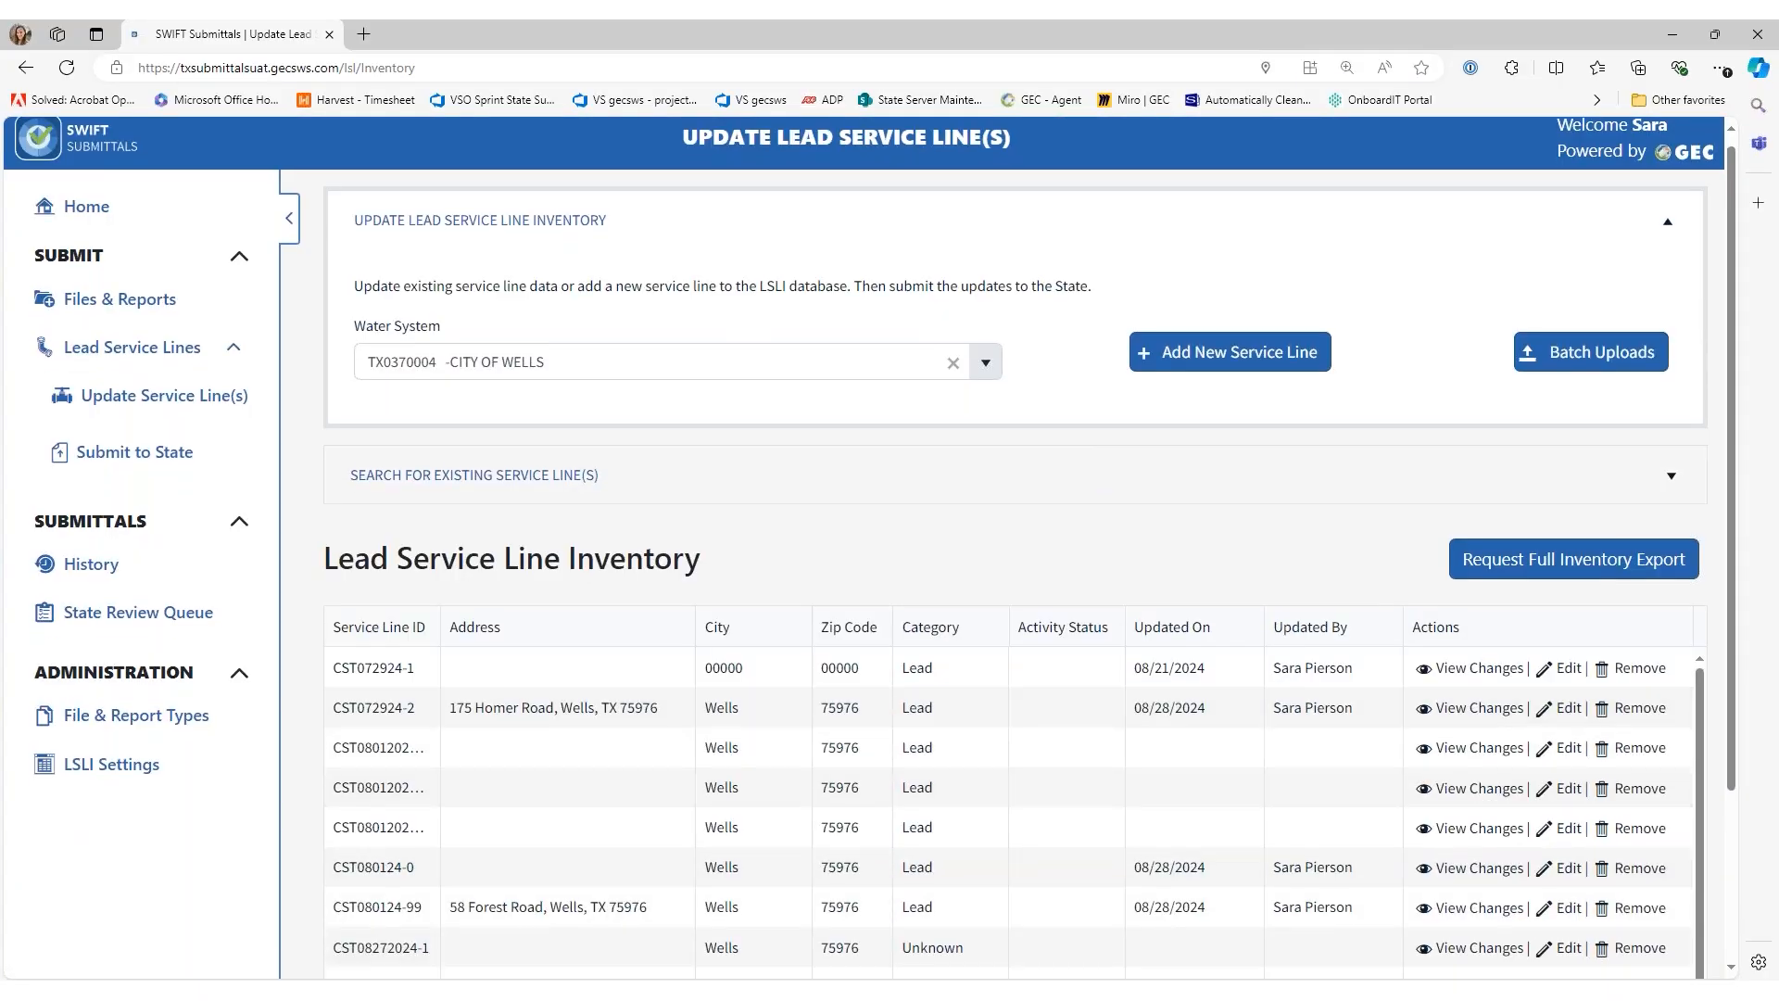
{"action": "scroll", "coordinate": [1601, 952], "scroll_direction": "down", "scroll_amount": 3}
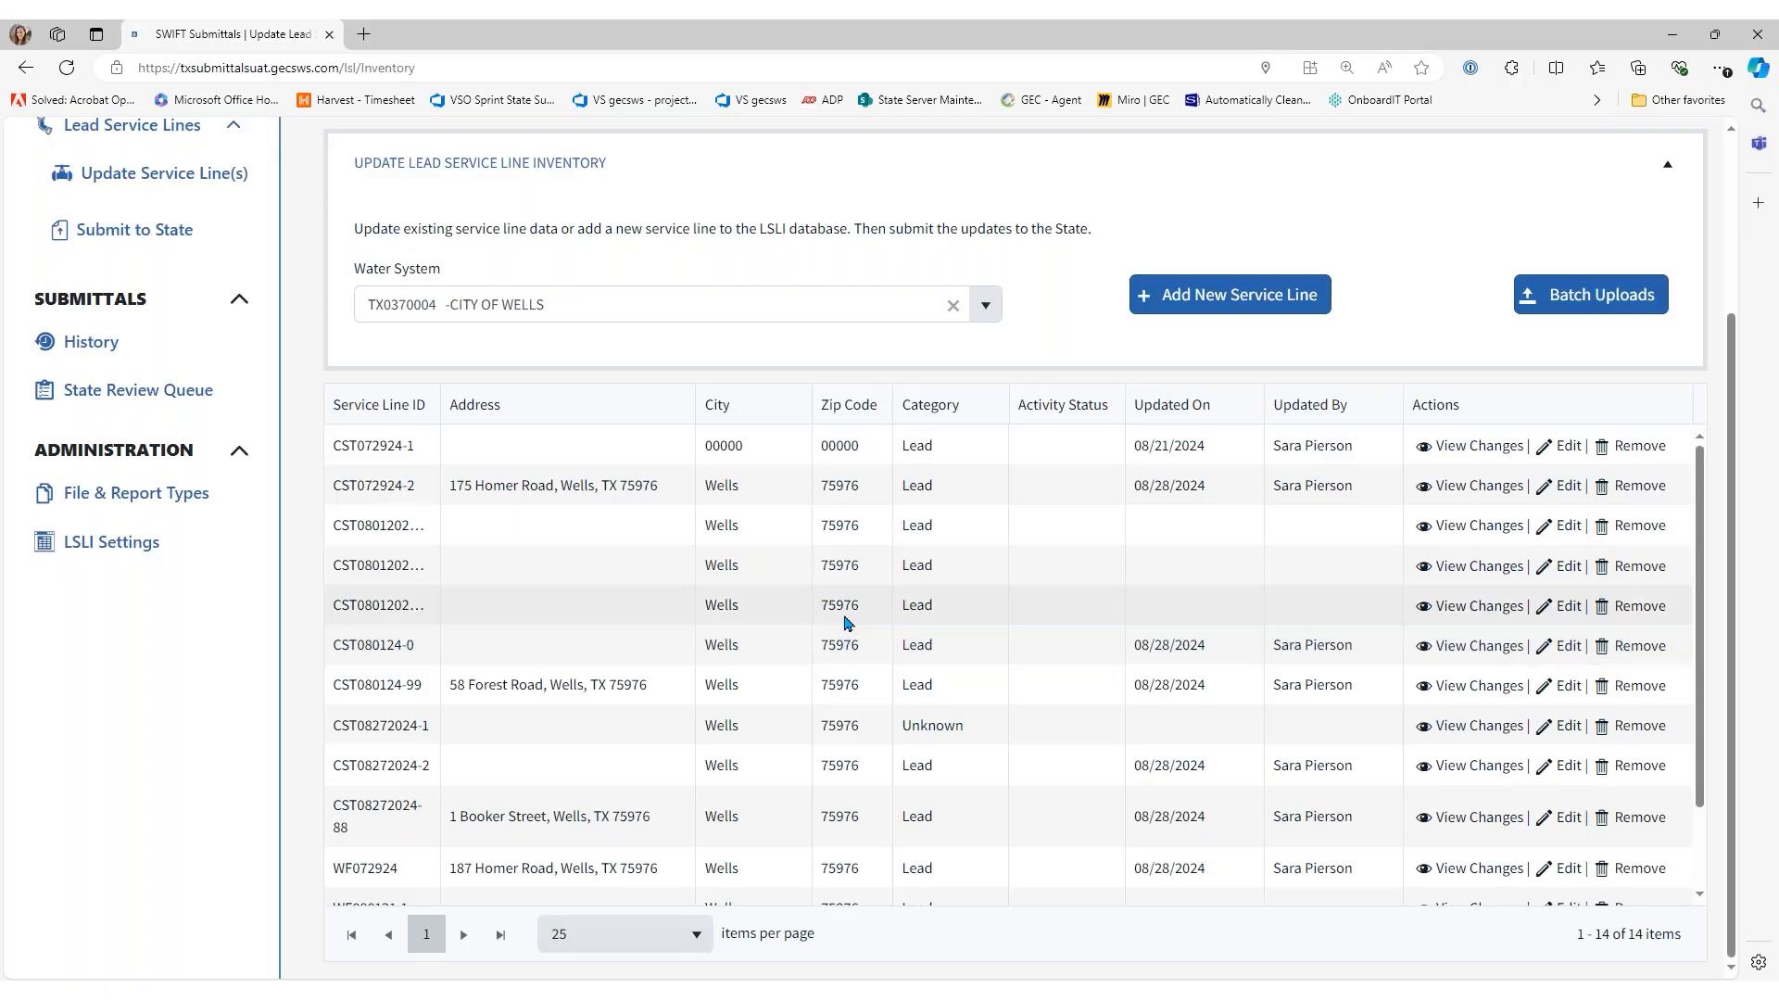
{"action": "scroll", "coordinate": [847, 588], "scroll_direction": "up", "scroll_amount": 1}
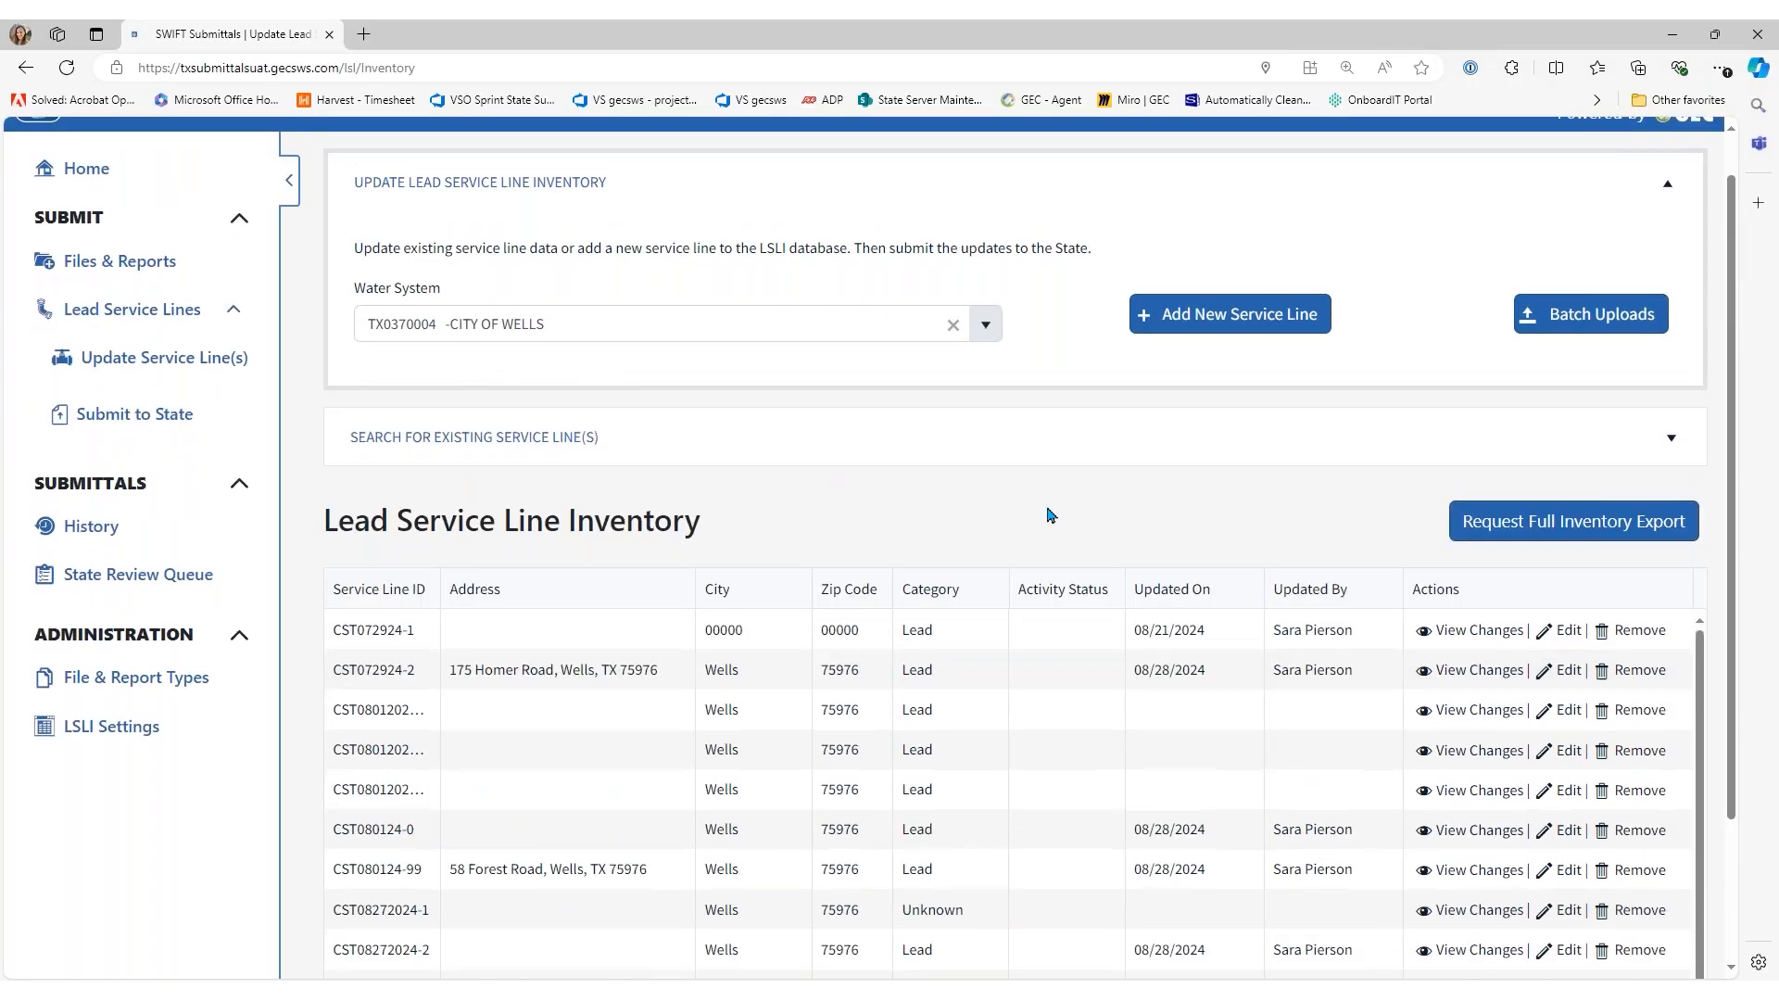
{"action": "scroll", "coordinate": [1049, 509], "scroll_direction": "down", "scroll_amount": 1}
{"action": "scroll", "coordinate": [1144, 620], "scroll_direction": "down", "scroll_amount": 1}
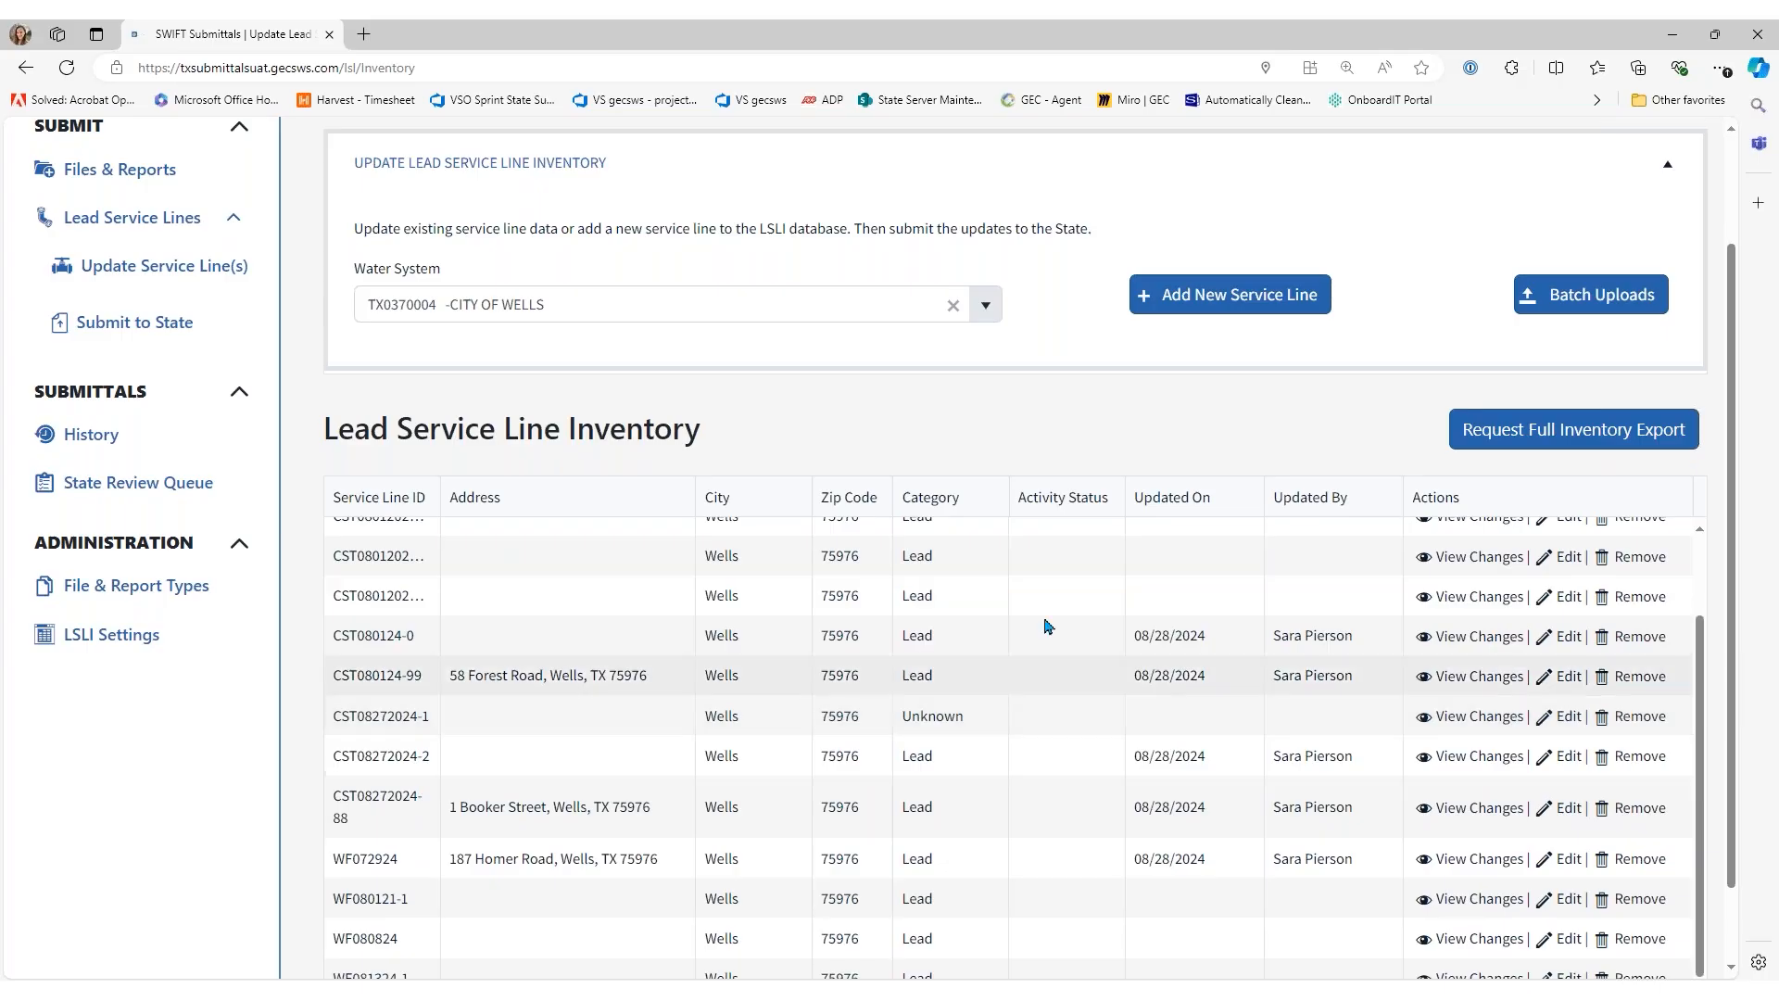
{"action": "scroll", "coordinate": [1121, 719], "scroll_direction": "down", "scroll_amount": 1}
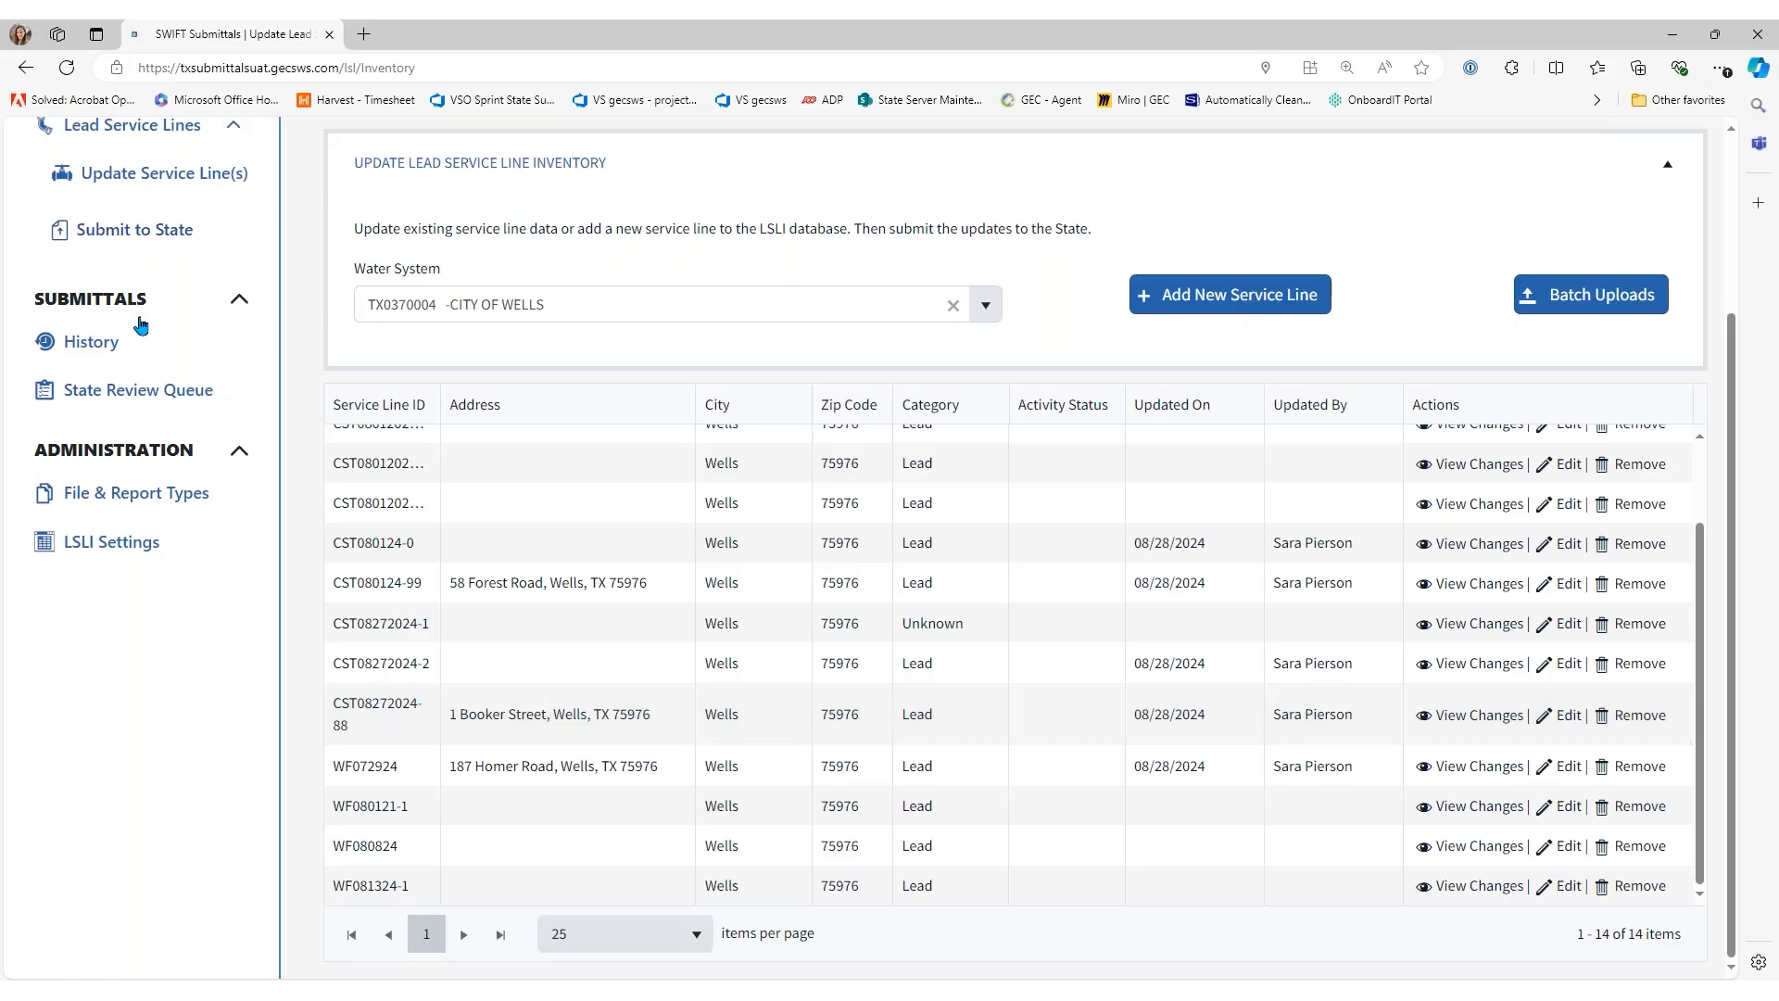
Open Submit to State for City of Wells and review the instructions and the water system information fields
{"action": "scroll", "coordinate": [145, 336], "scroll_direction": "up", "scroll_amount": 3}
{"action": "left_click", "coordinate": [155, 473]}
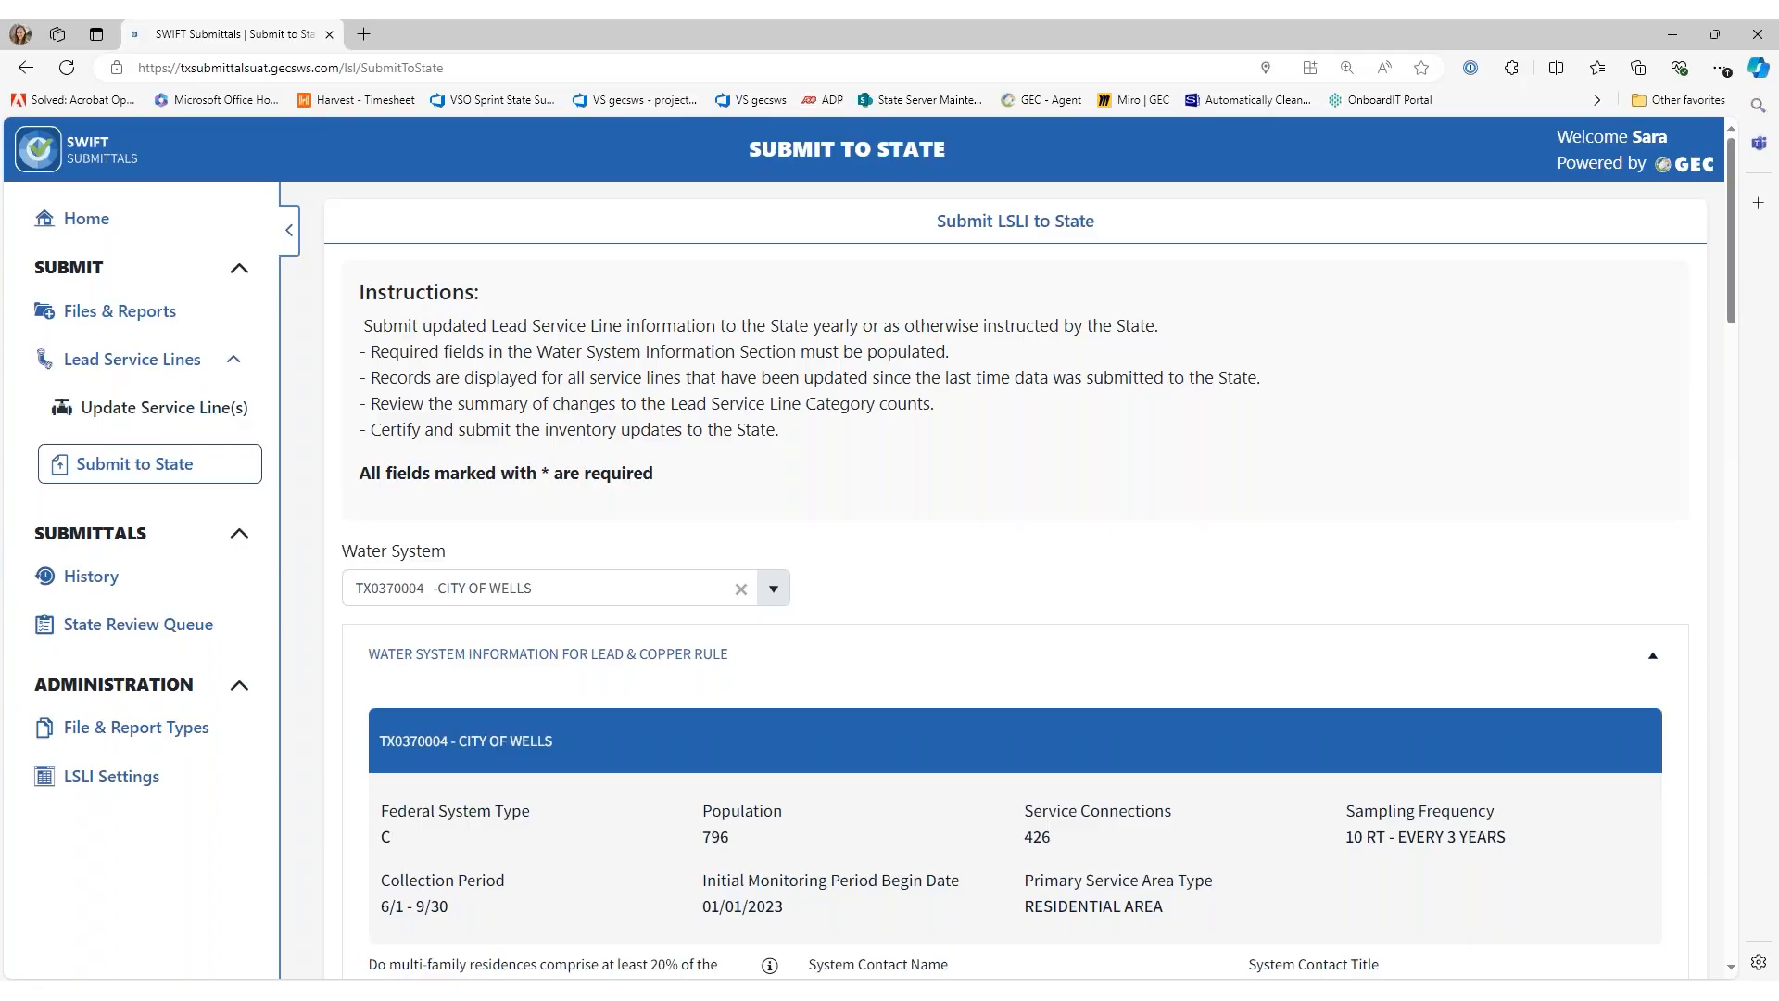
{"action": "left_click", "coordinate": [178, 474]}
{"action": "scroll", "coordinate": [593, 512], "scroll_direction": "down", "scroll_amount": 1}
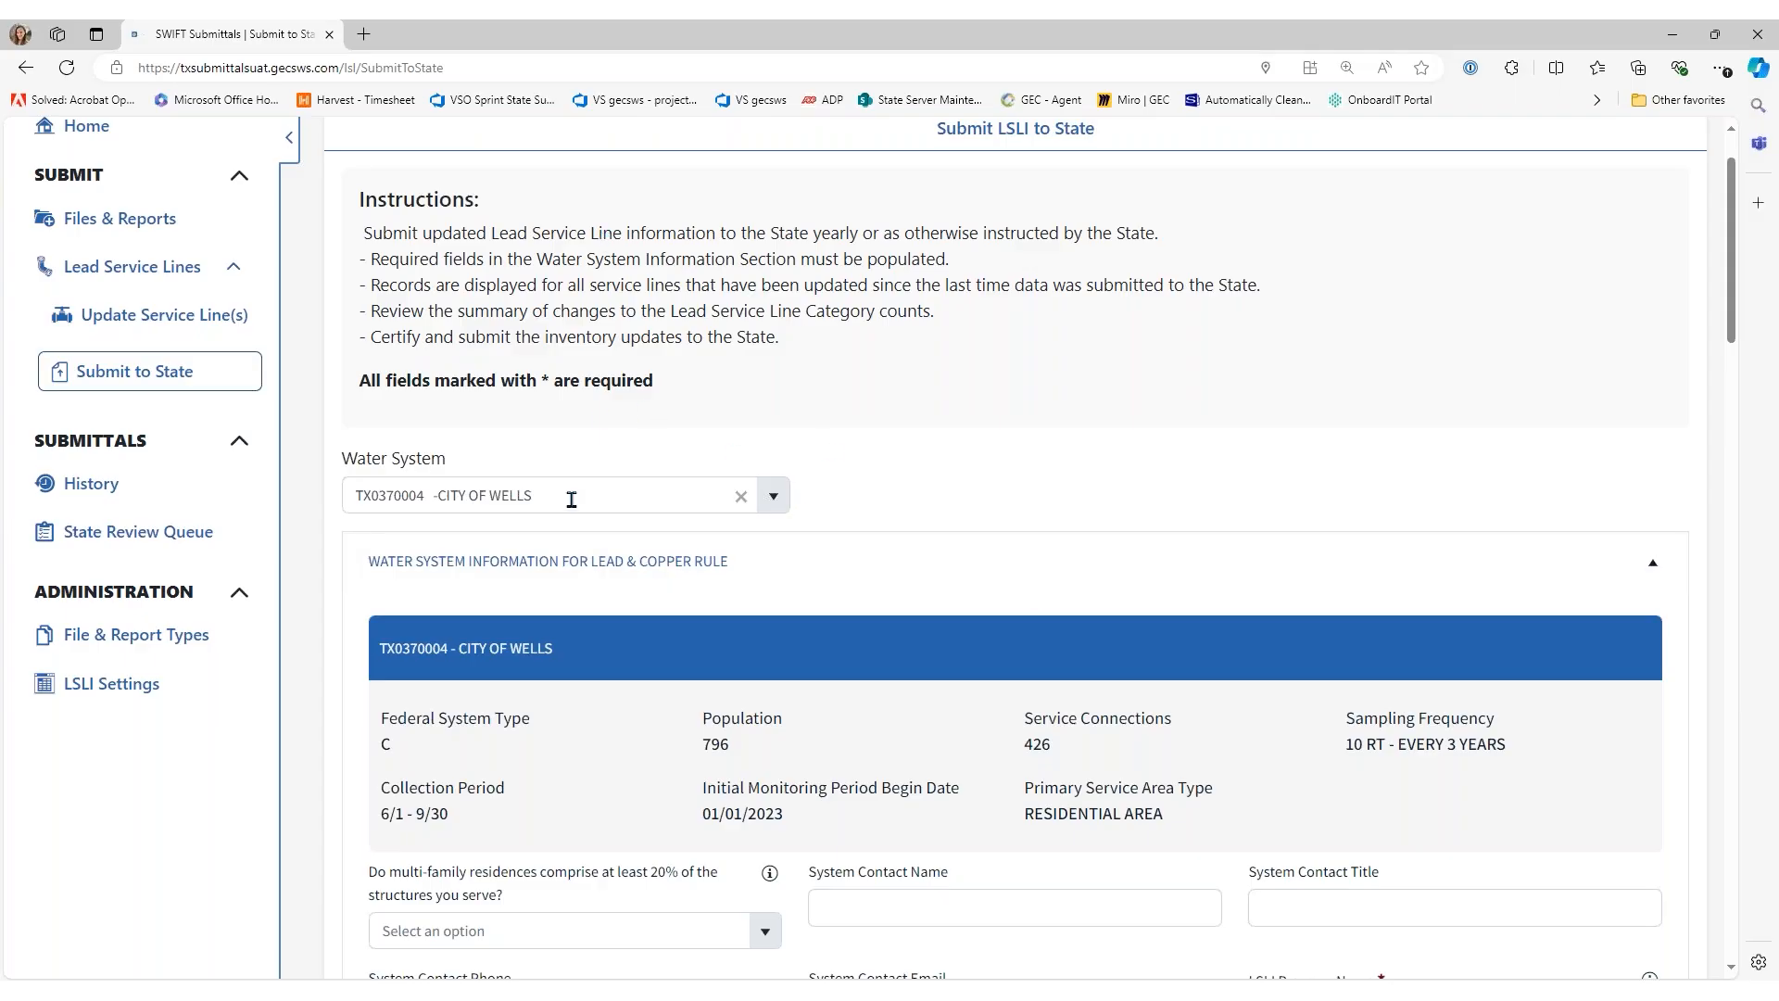
{"action": "scroll", "coordinate": [1152, 488], "scroll_direction": "down", "scroll_amount": 3}
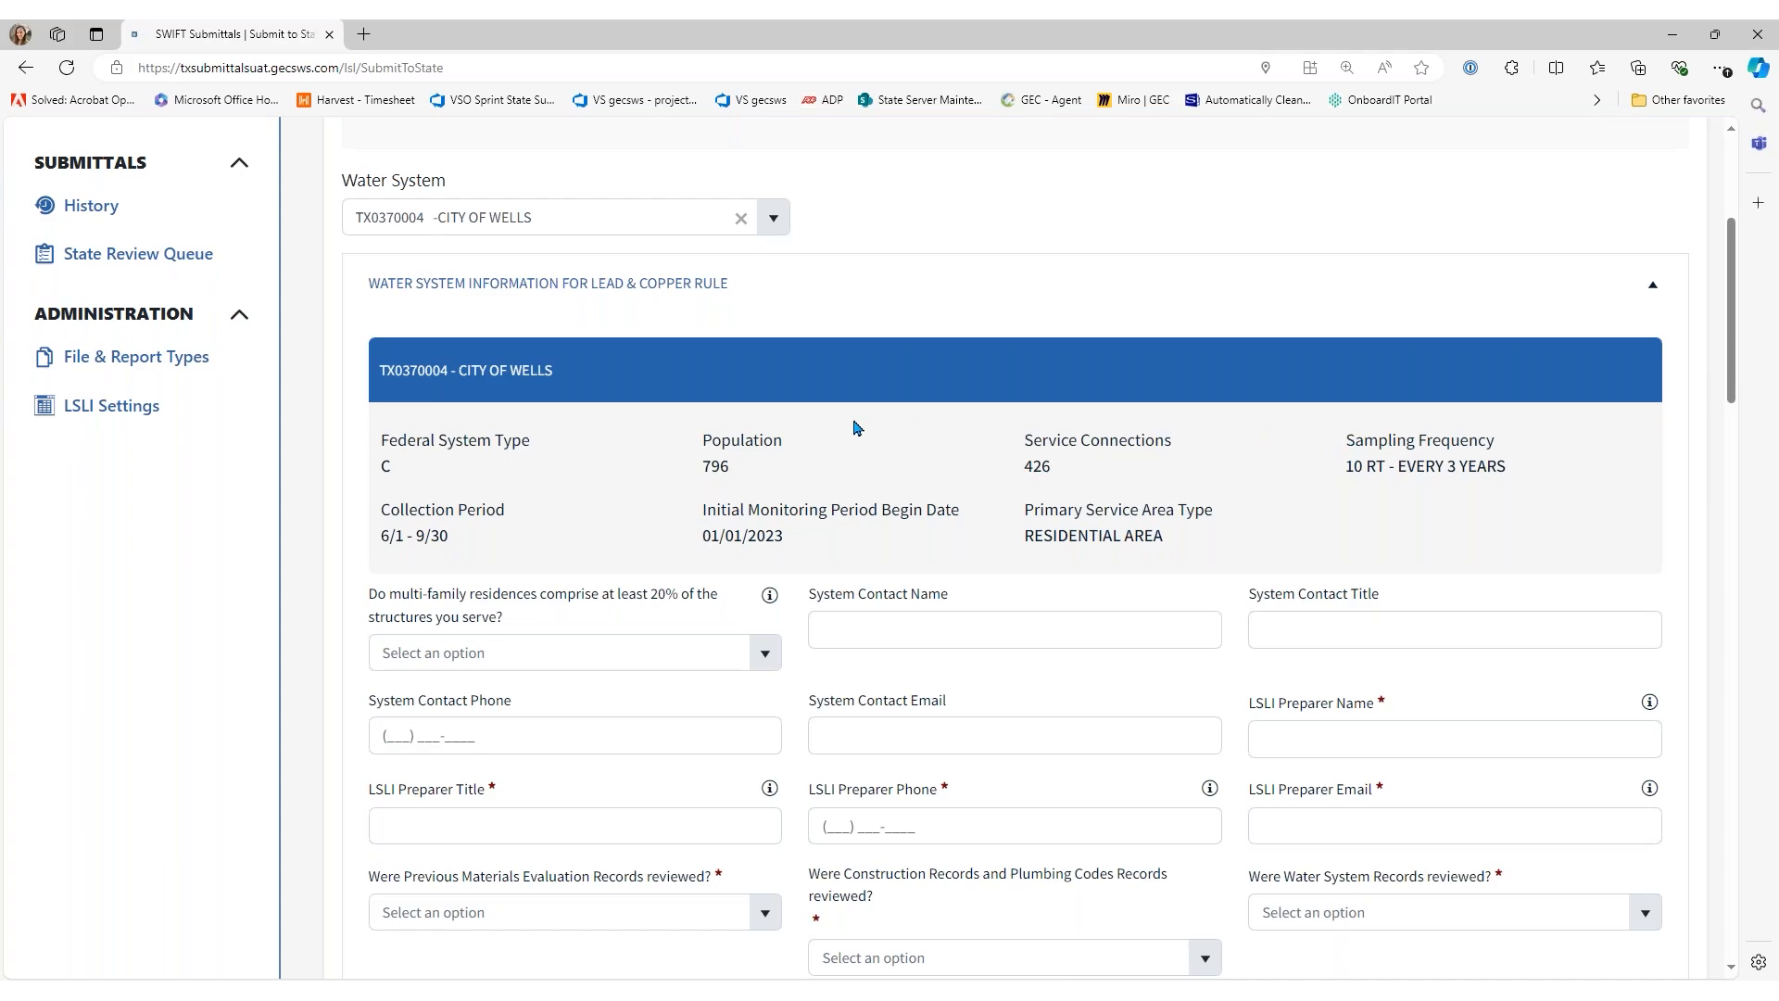
{"action": "scroll", "coordinate": [854, 428], "scroll_direction": "down", "scroll_amount": 3}
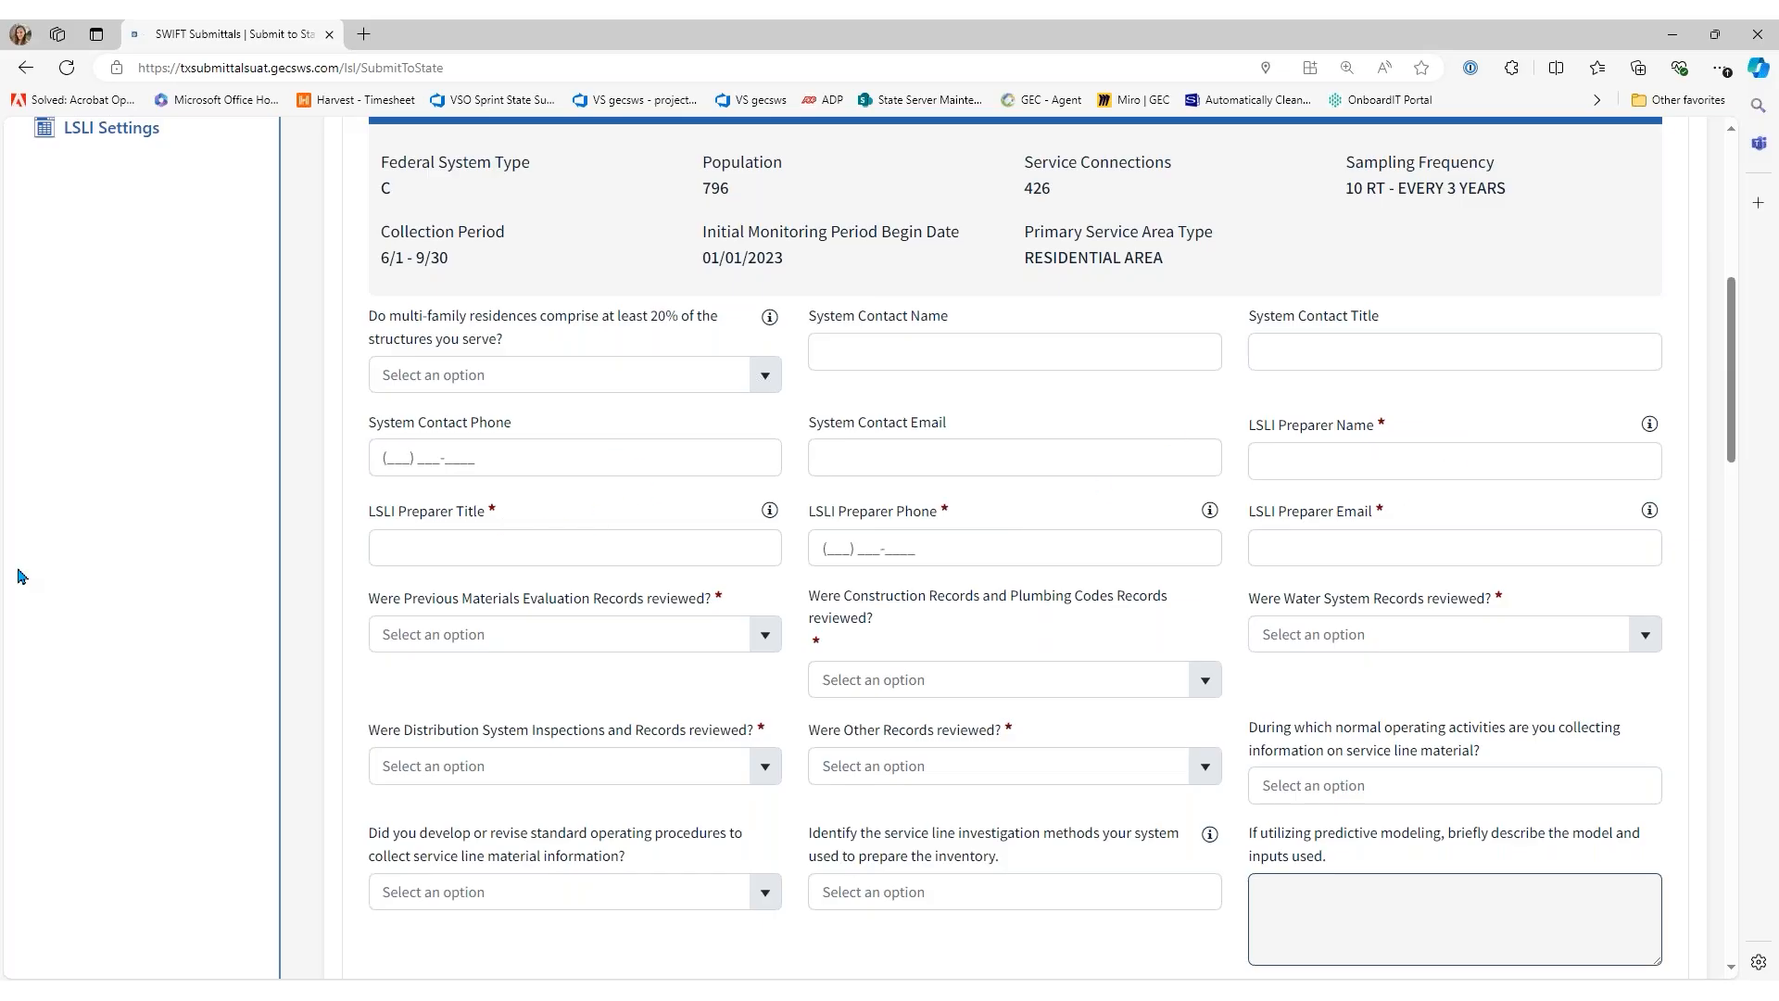
Enter the LSLI preparer's name, the title "wonder woman", and the preparer's phone number and email
{"action": "left_click", "coordinate": [1325, 465]}
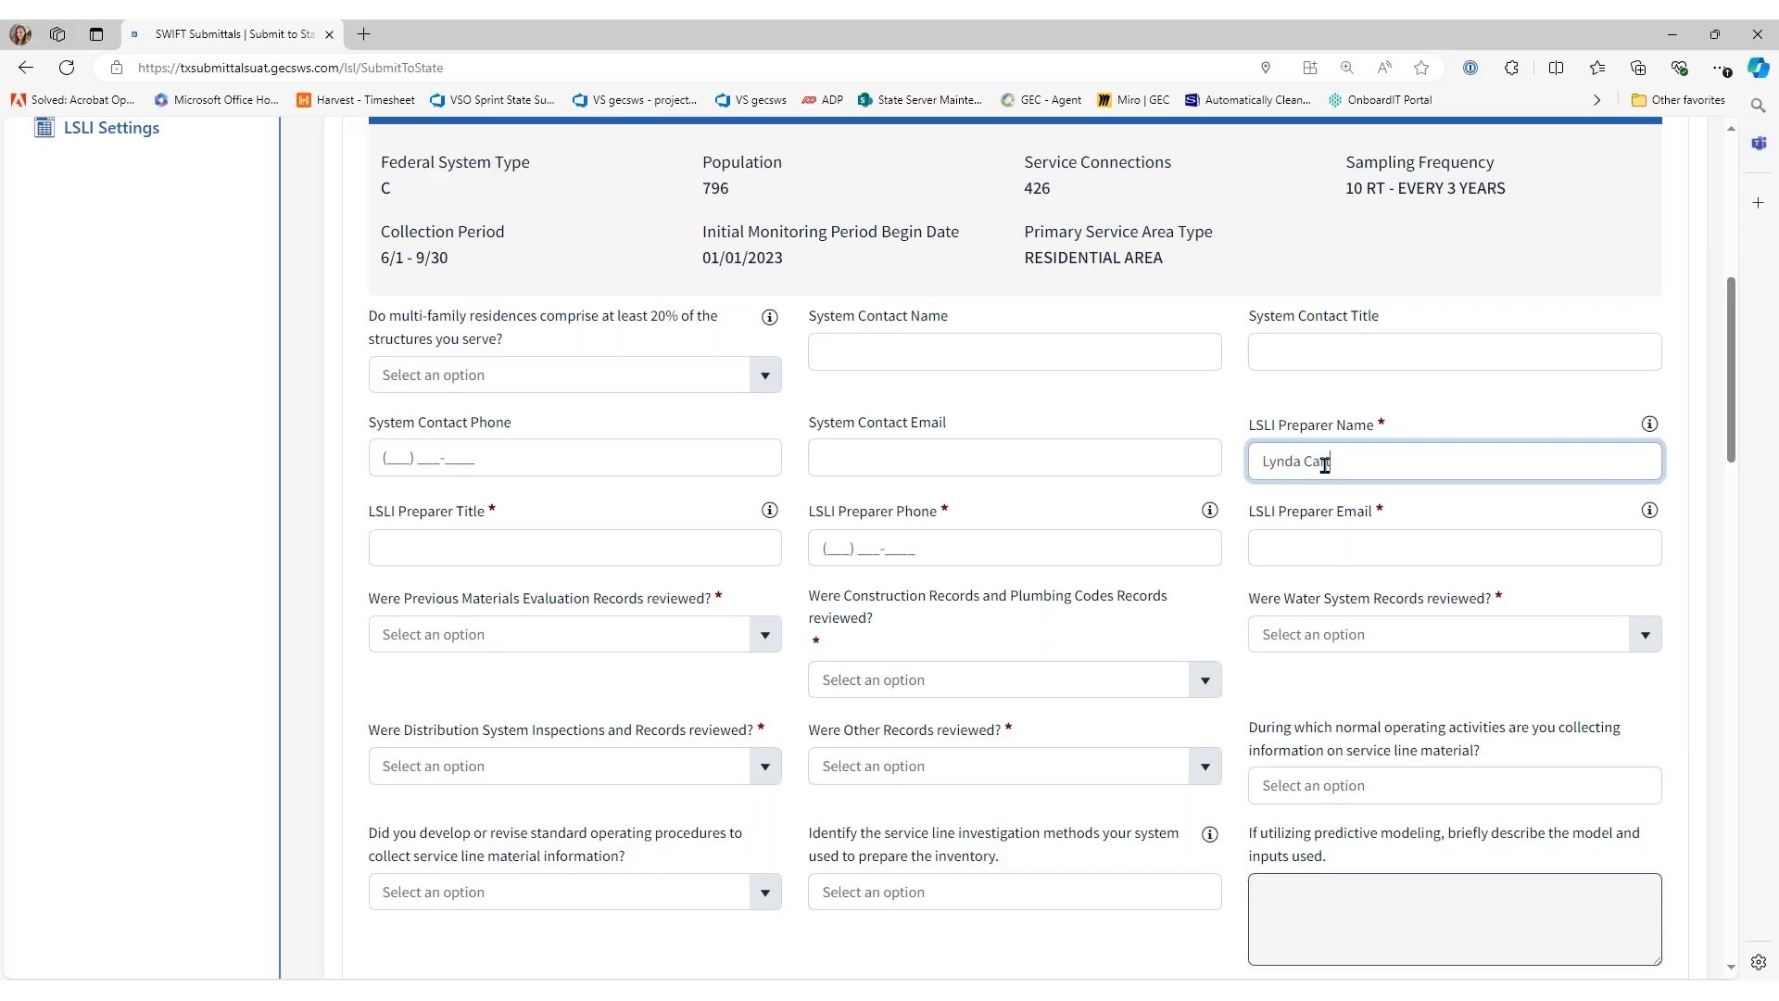
{"action": "type", "text": "wonder woman"}
{"action": "key", "text": "Tab"}
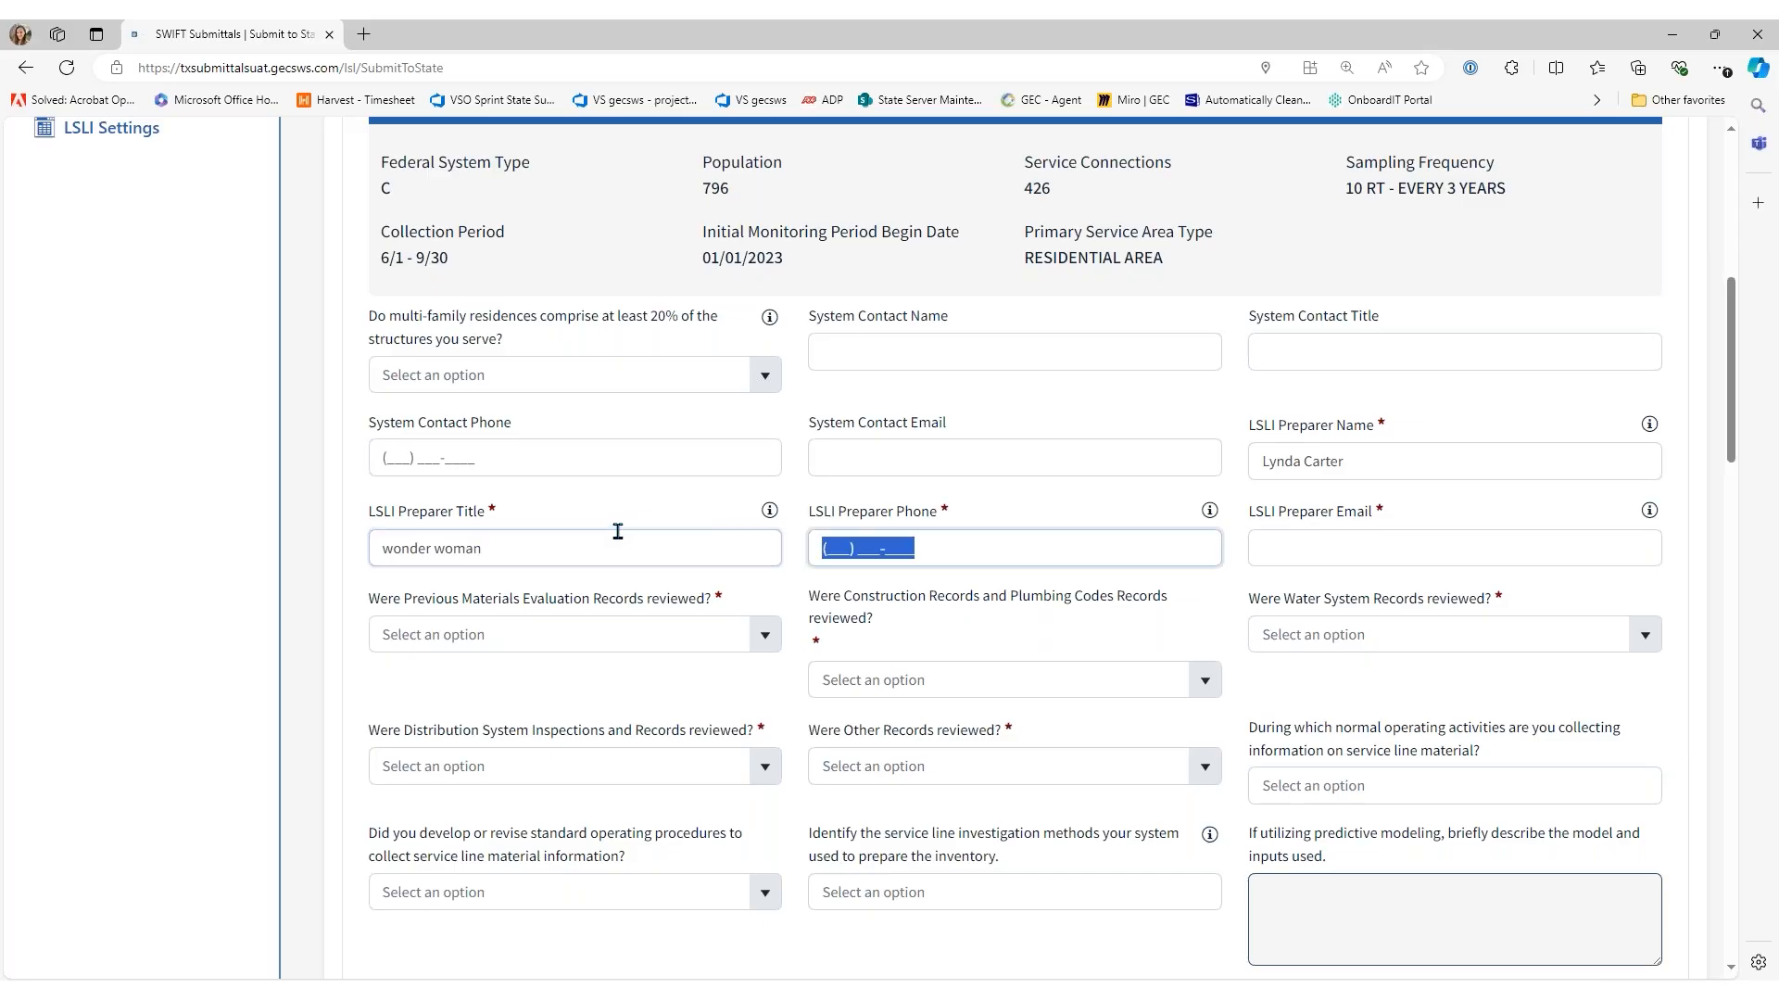
{"action": "type", "text": "555) 867-5309"}
{"action": "key", "text": "Tab"}
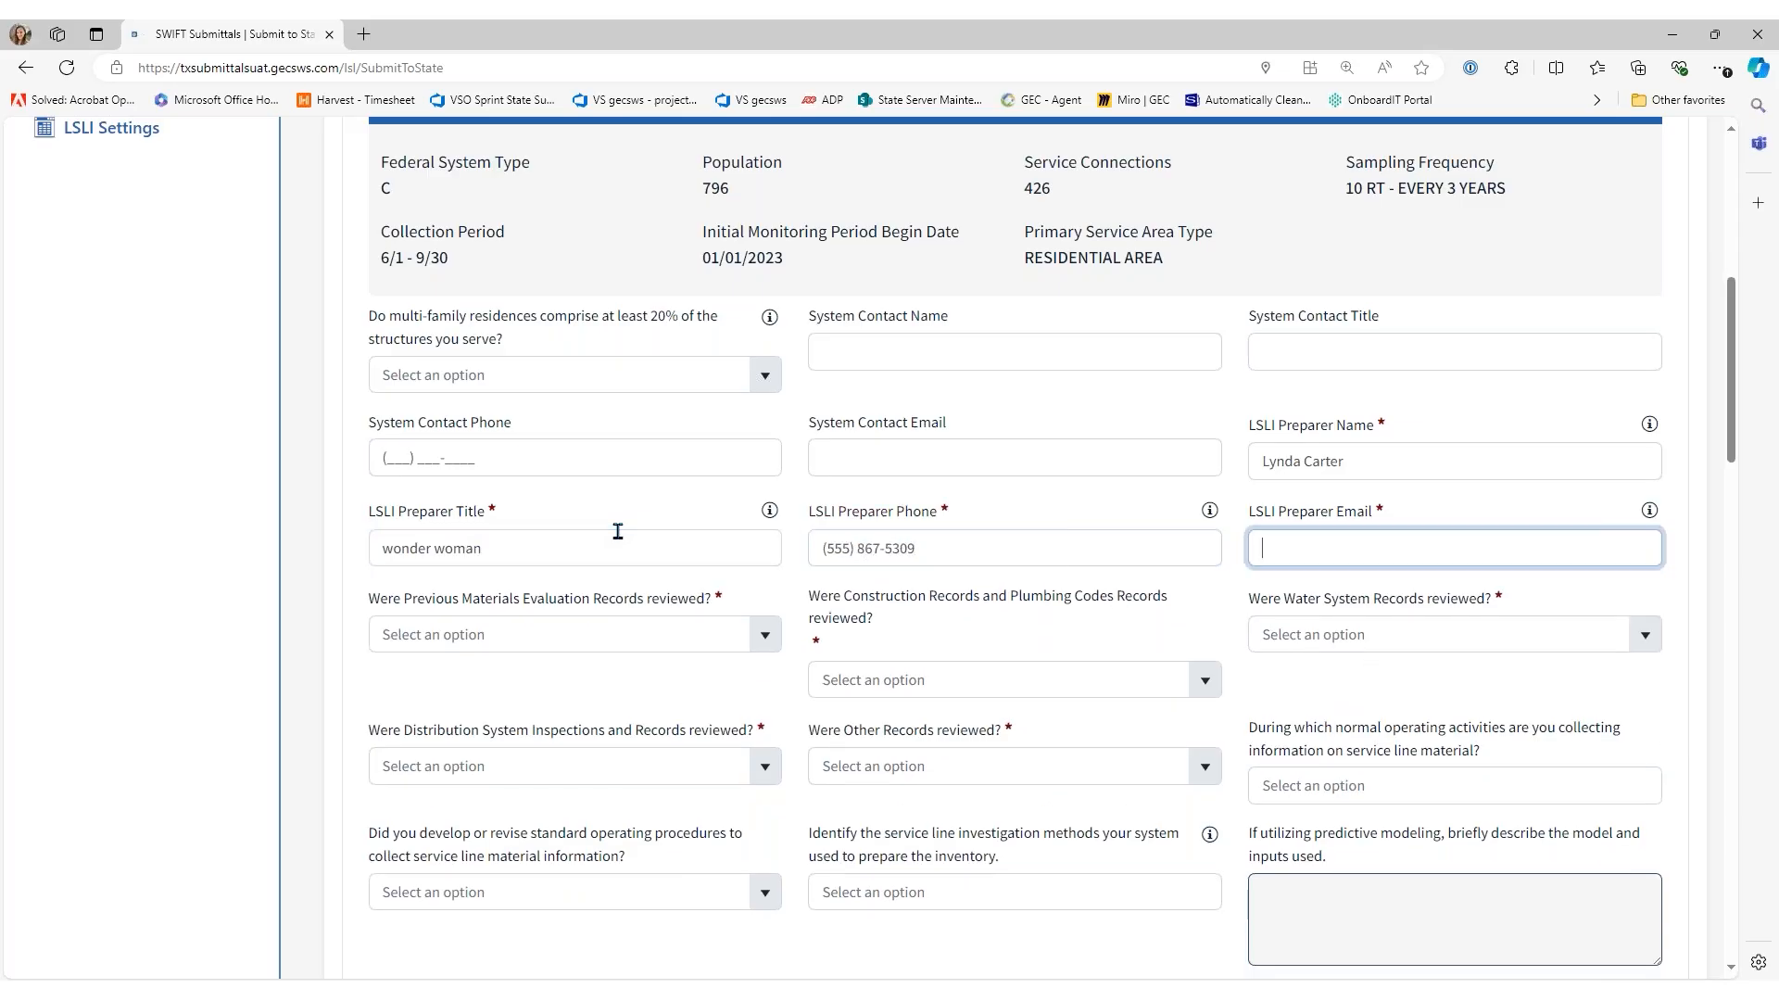
{"action": "type", "text": "test@email.com"}
Answer Yes to Previous Materials Evaluation Records reviewed and enter "describe those records" as their description
{"action": "left_click", "coordinate": [765, 635]}
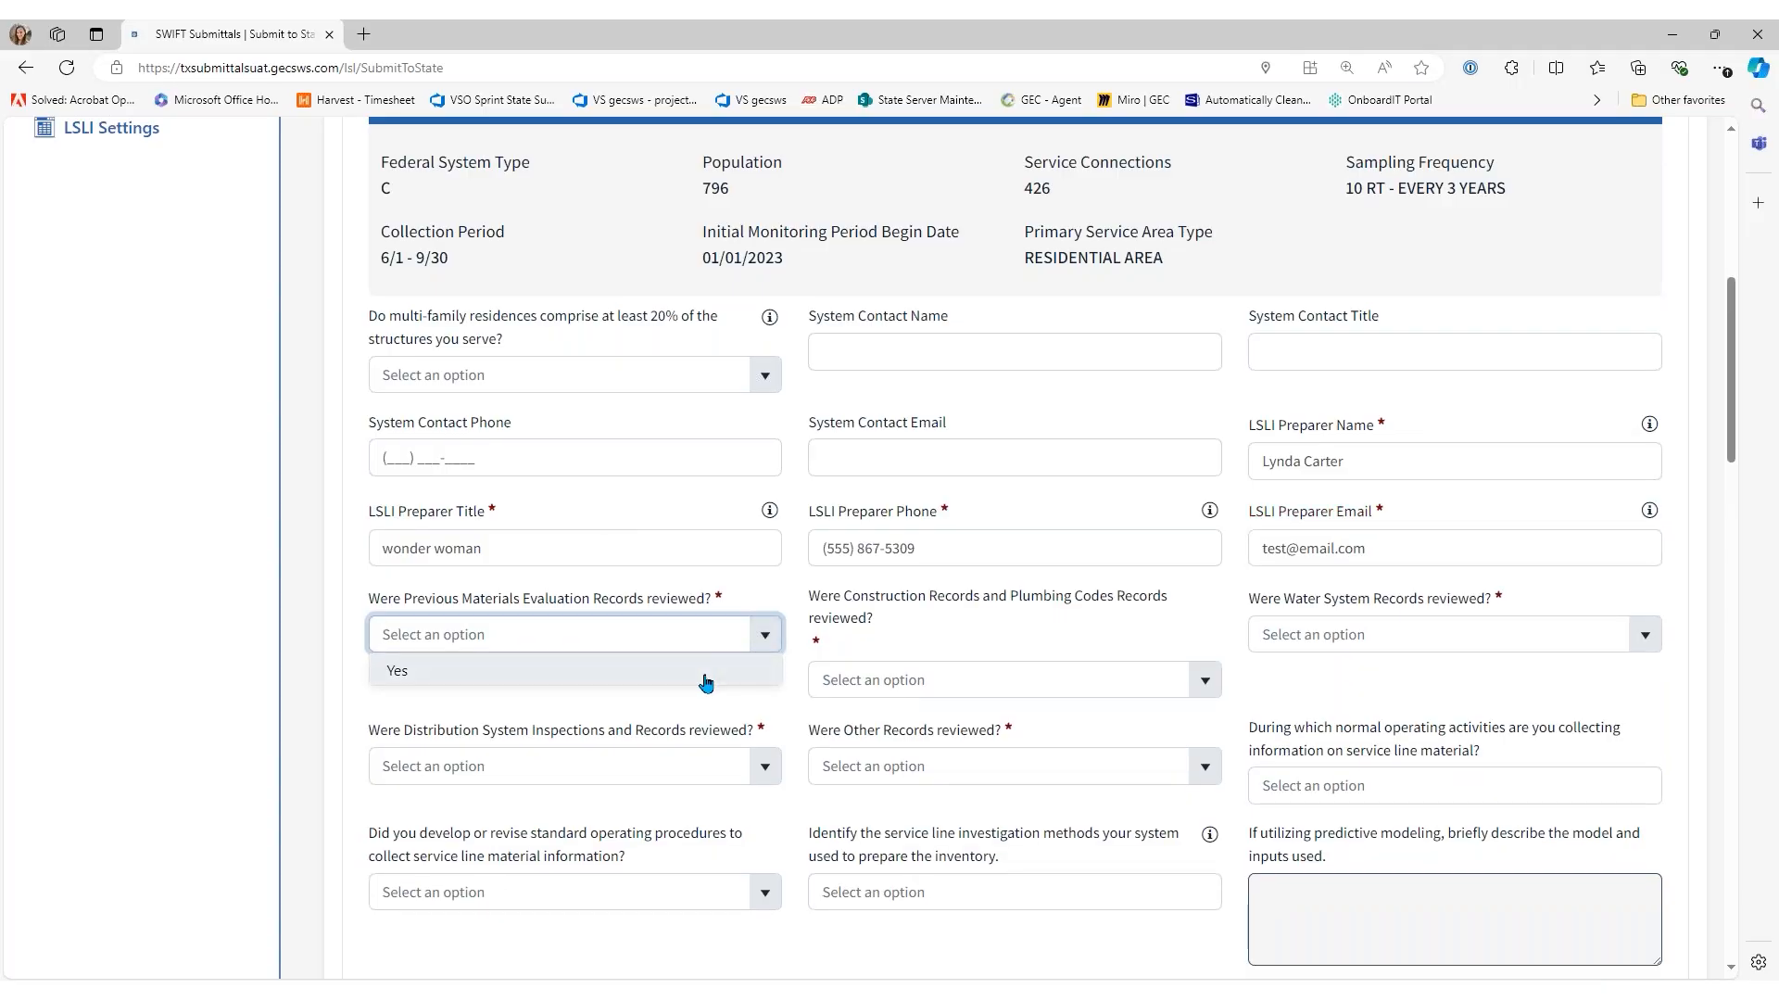
{"action": "left_click", "coordinate": [706, 683]}
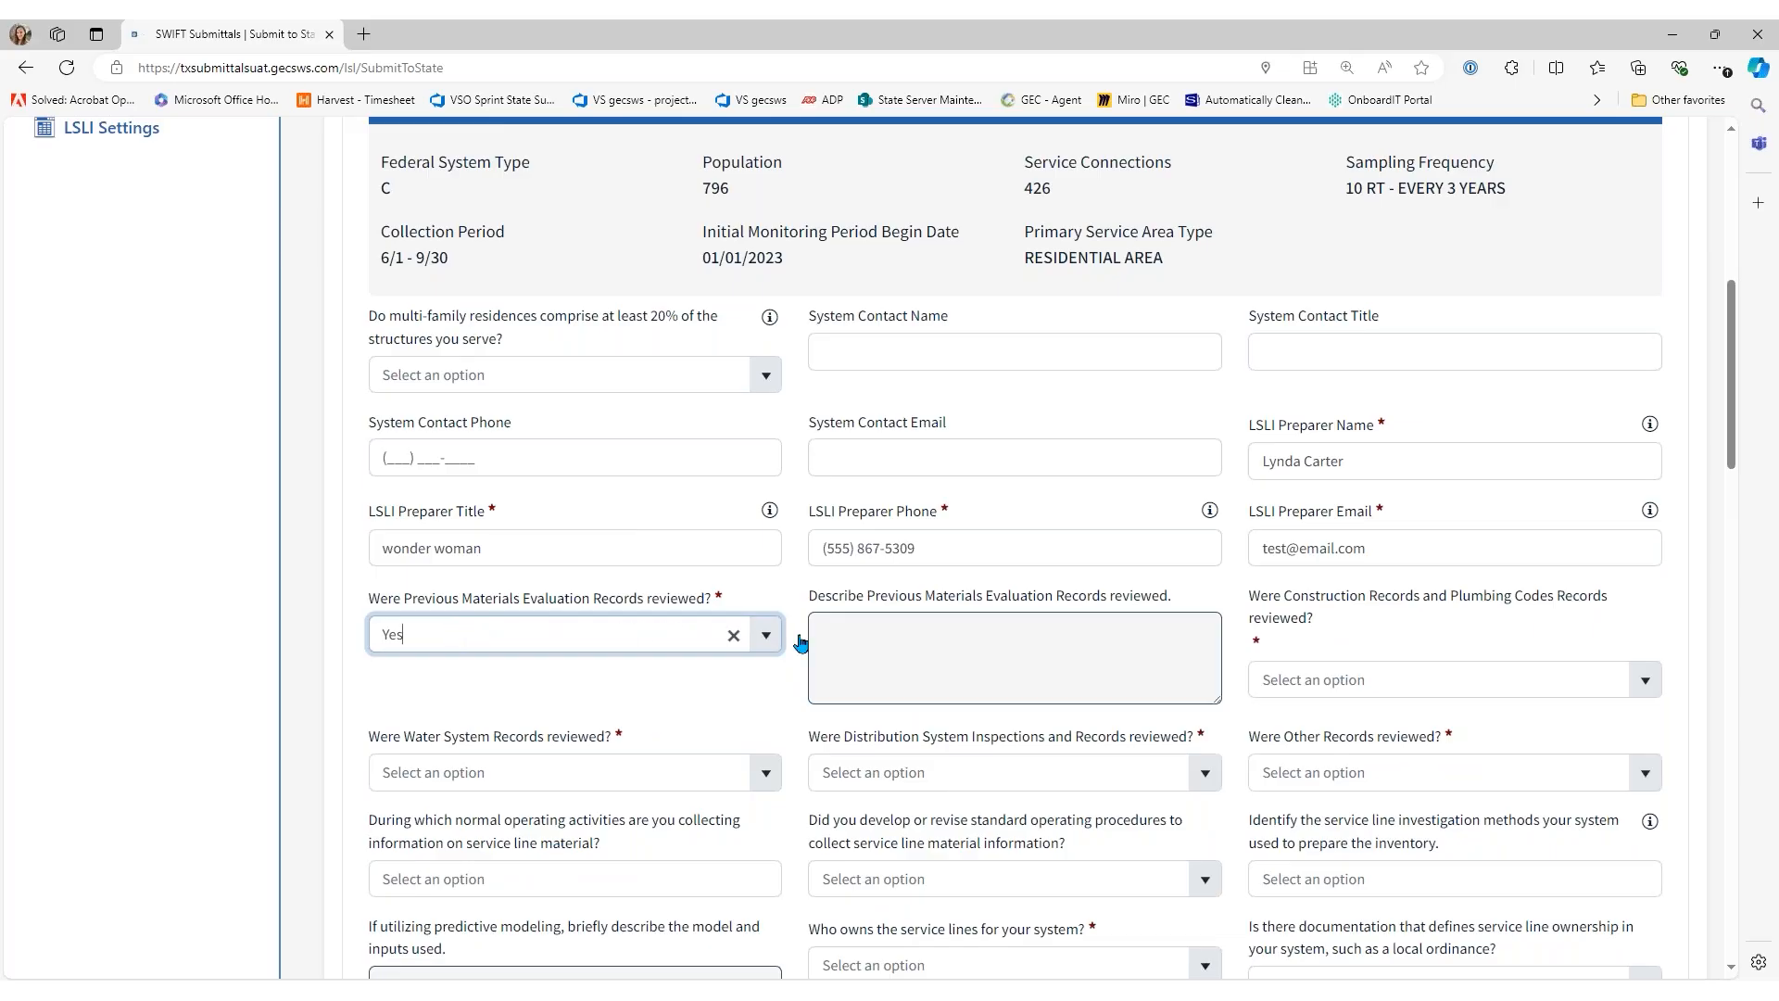
{"action": "left_click", "coordinate": [1149, 636]}
{"action": "scroll", "coordinate": [1057, 622], "scroll_direction": "down", "scroll_amount": 1}
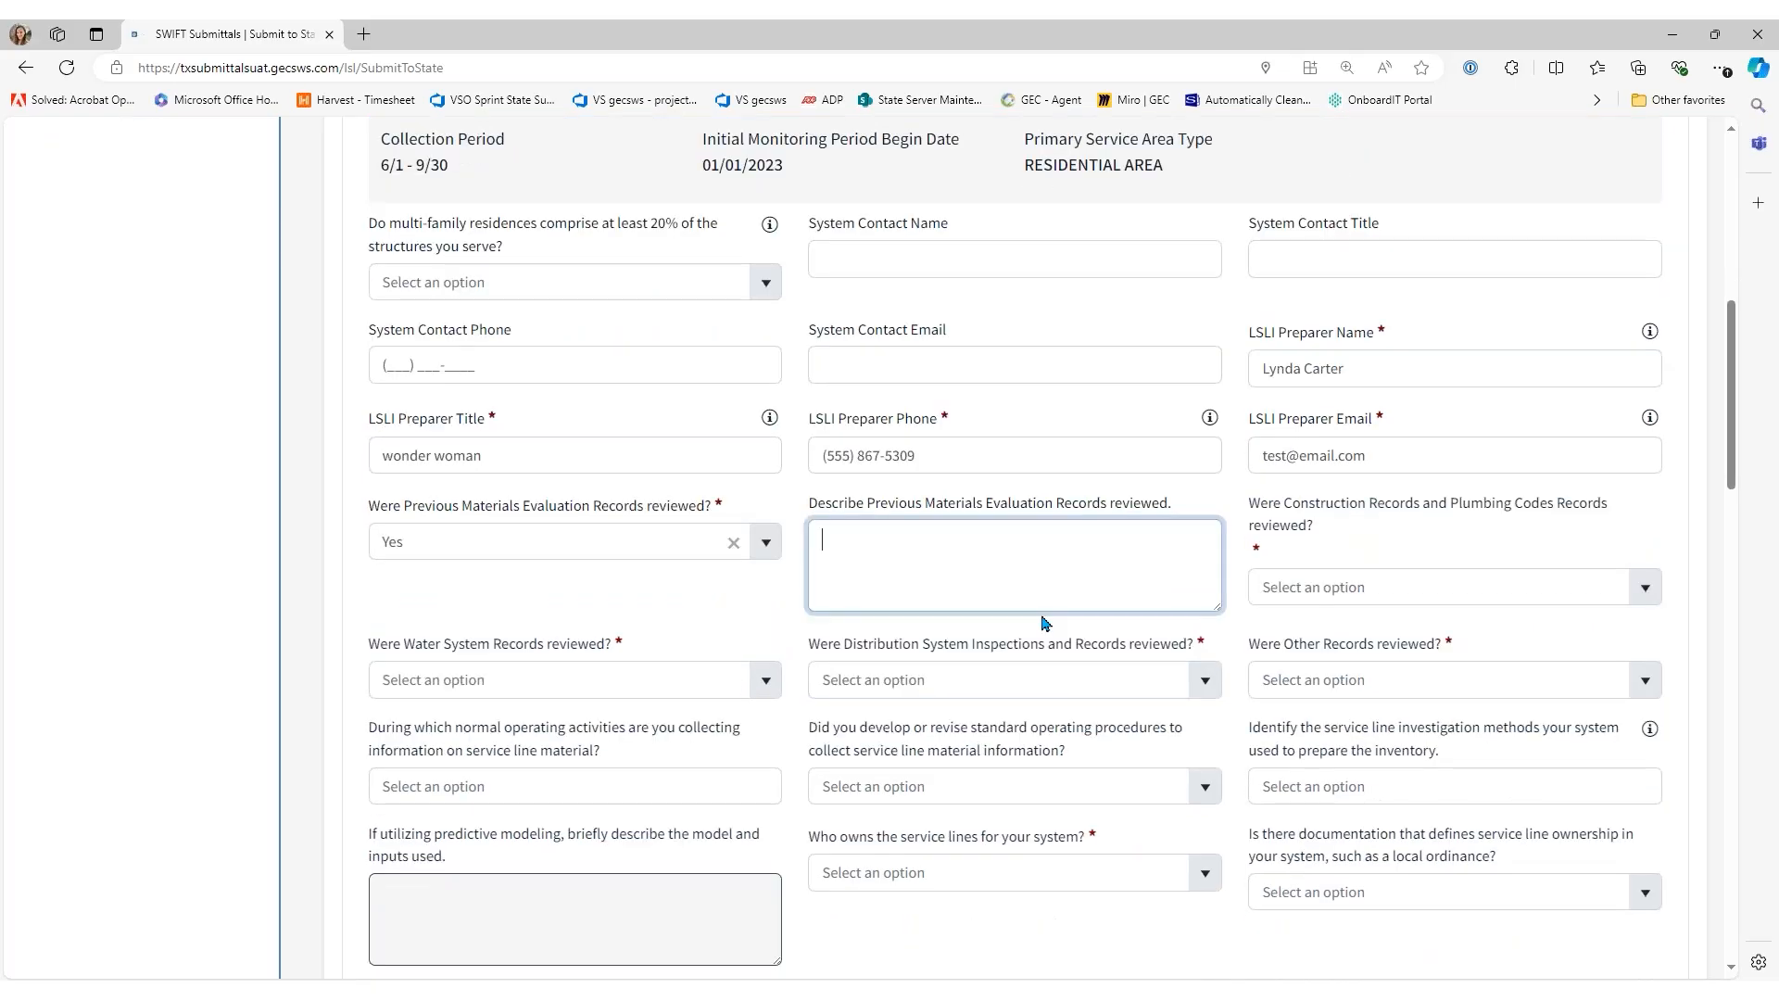
{"action": "type", "text": "describe those records"}
Answer Yes to reviewing Construction Records and Plumbing Codes, Water System Records, and Distribution System Inspections and Records
{"action": "left_click", "coordinate": [1645, 594]}
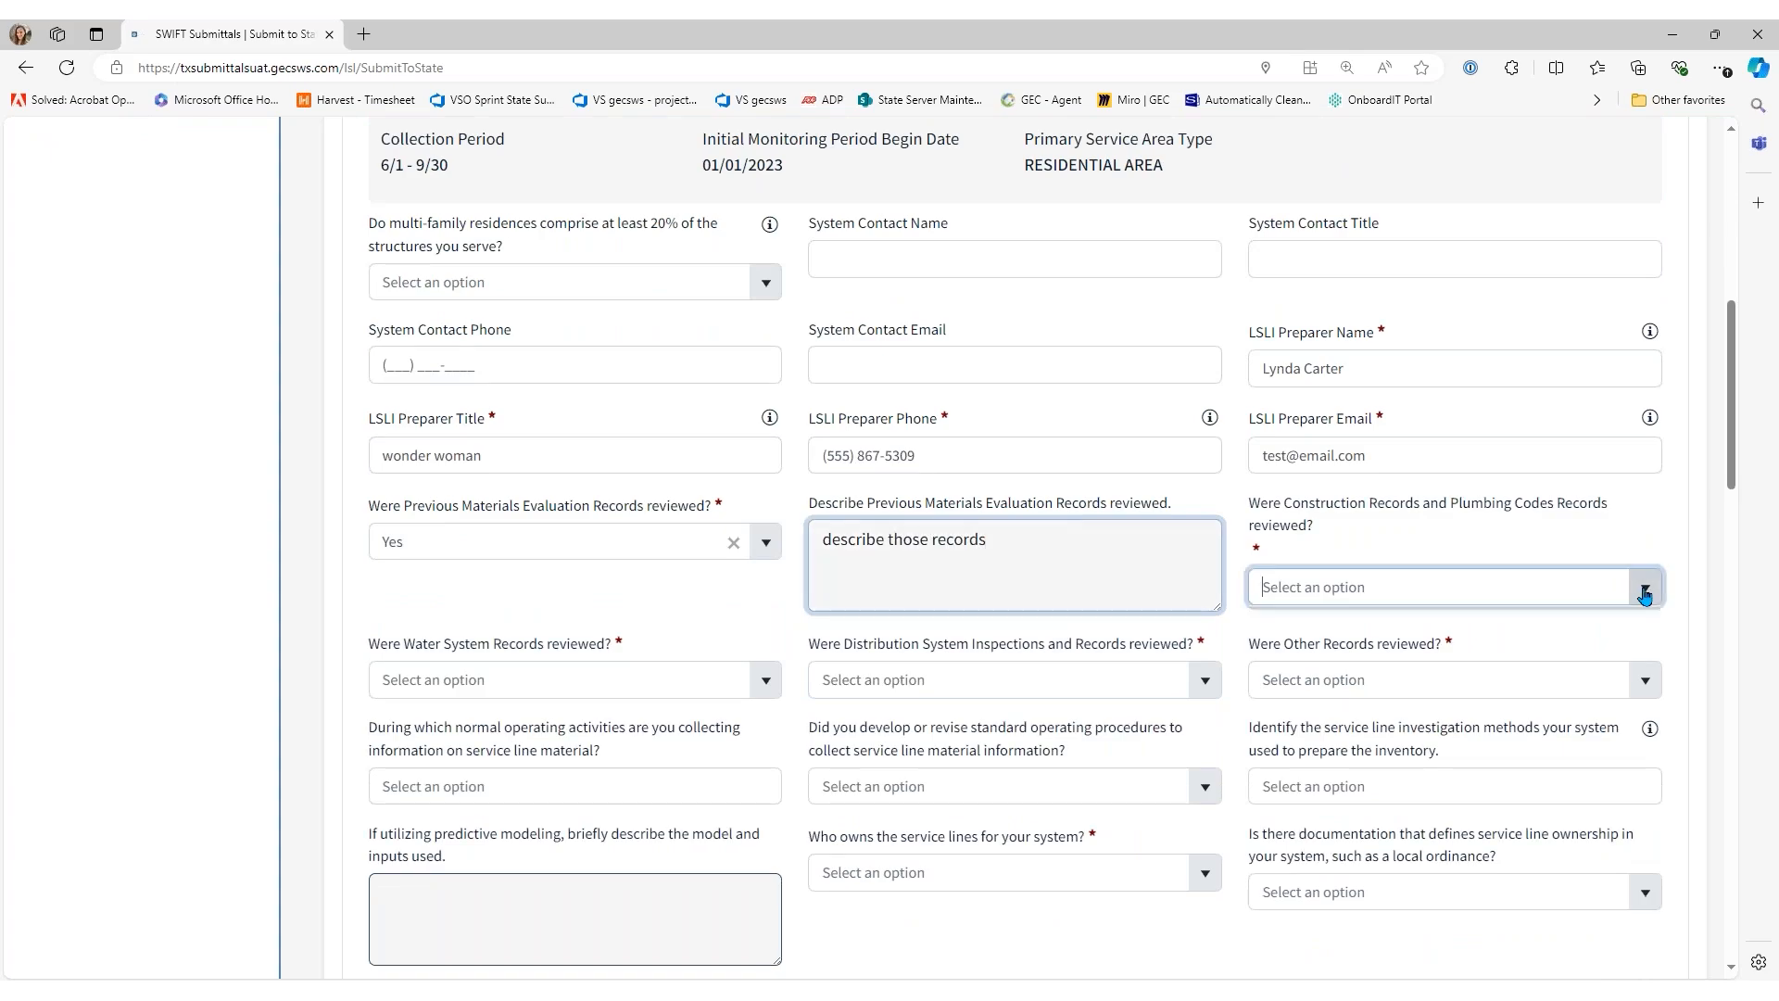
{"action": "left_click", "coordinate": [1576, 626]}
{"action": "left_click", "coordinate": [775, 729]}
{"action": "left_click", "coordinate": [1575, 684]}
{"action": "left_click", "coordinate": [1650, 685]}
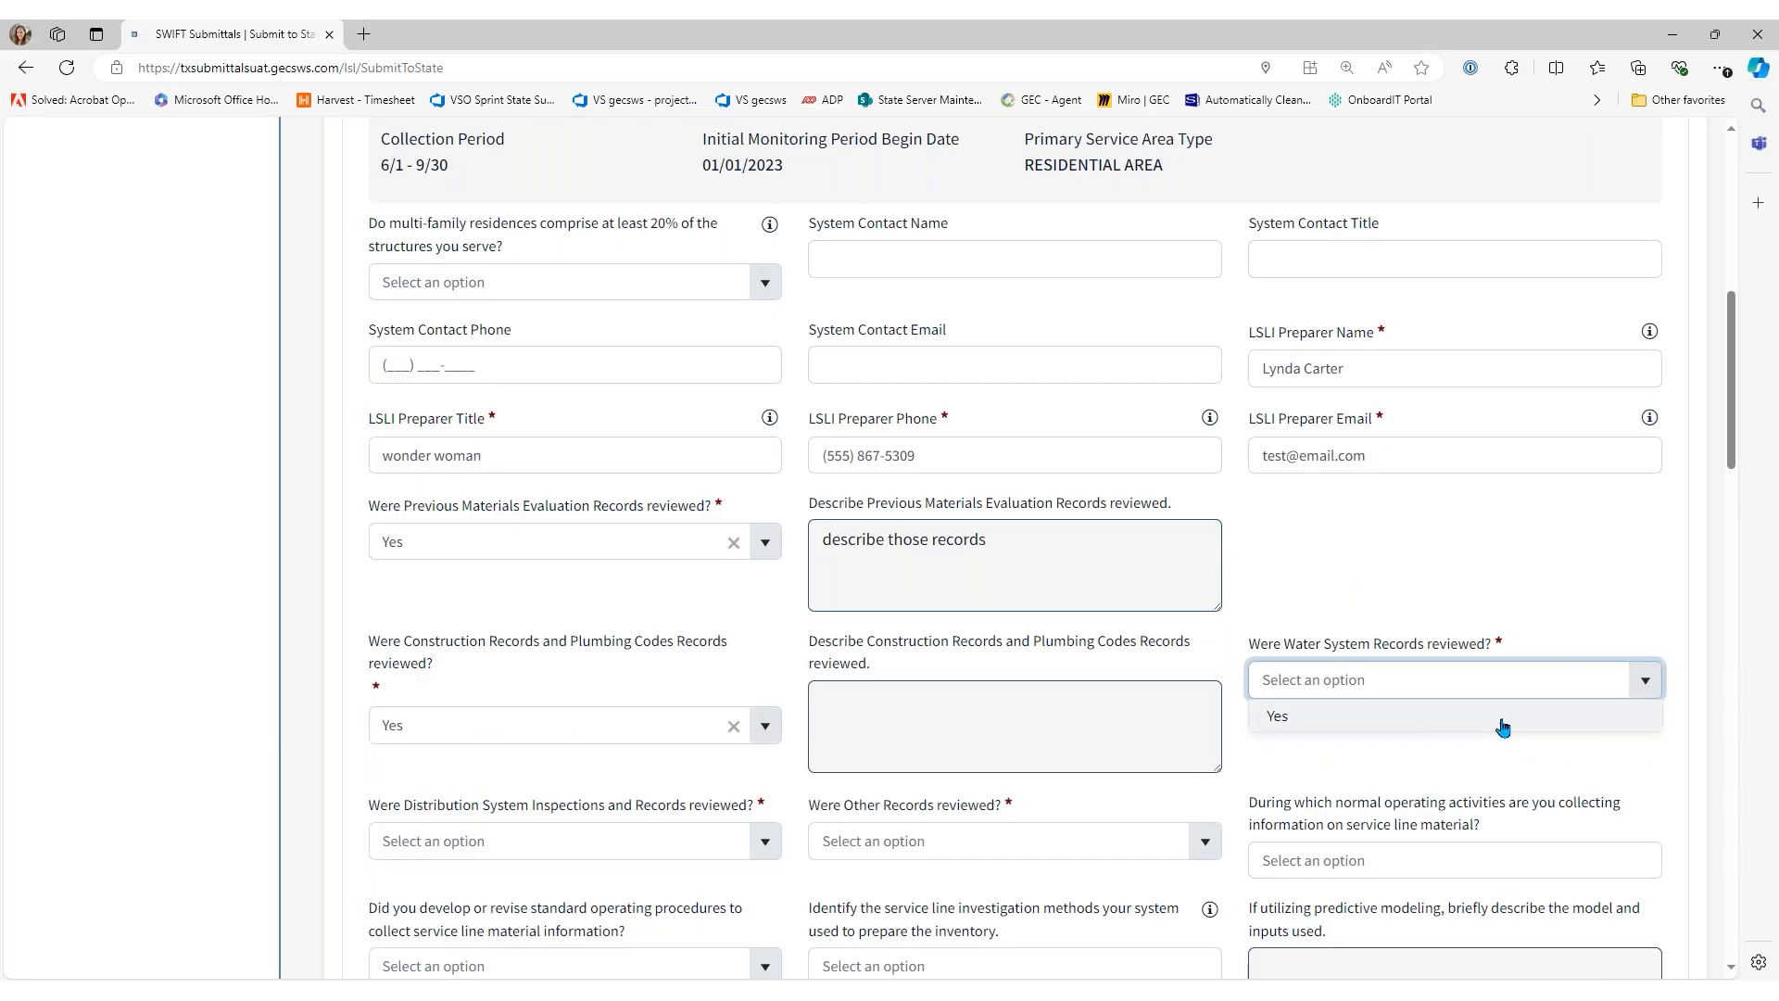
{"action": "left_click", "coordinate": [1502, 727]}
{"action": "scroll", "coordinate": [1427, 709], "scroll_direction": "down", "scroll_amount": 4}
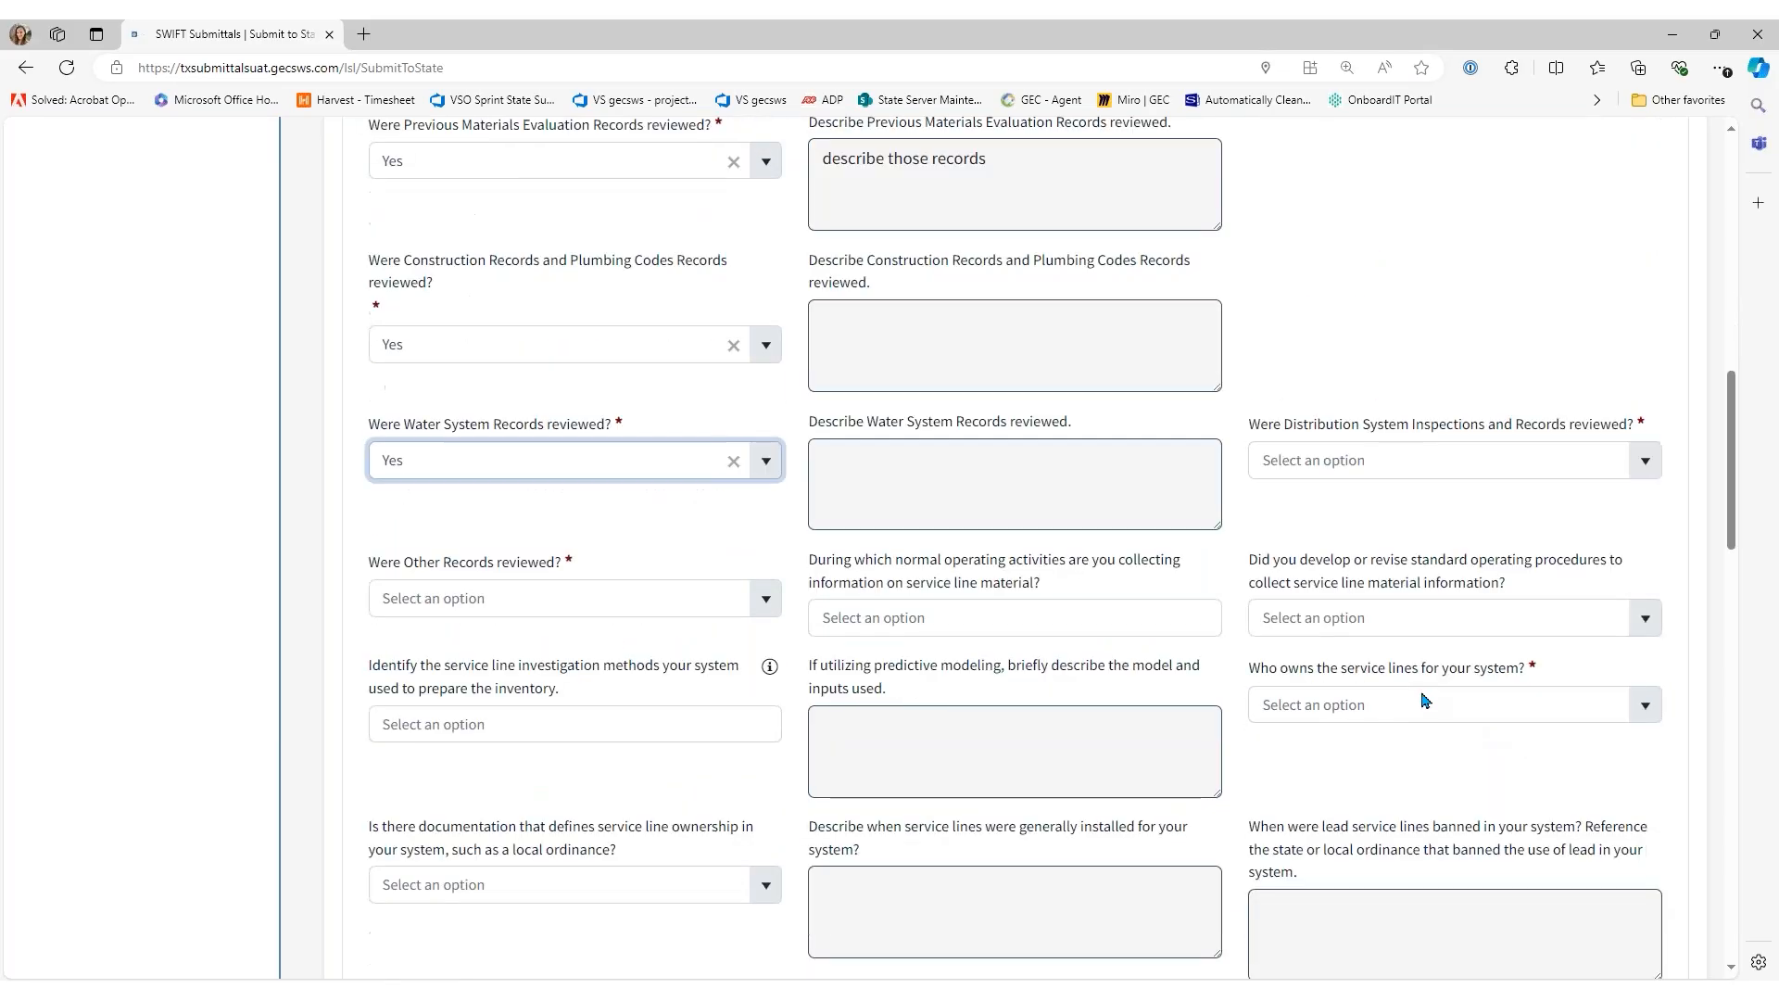
{"action": "left_click", "coordinate": [1645, 384]}
{"action": "left_click", "coordinate": [1560, 414]}
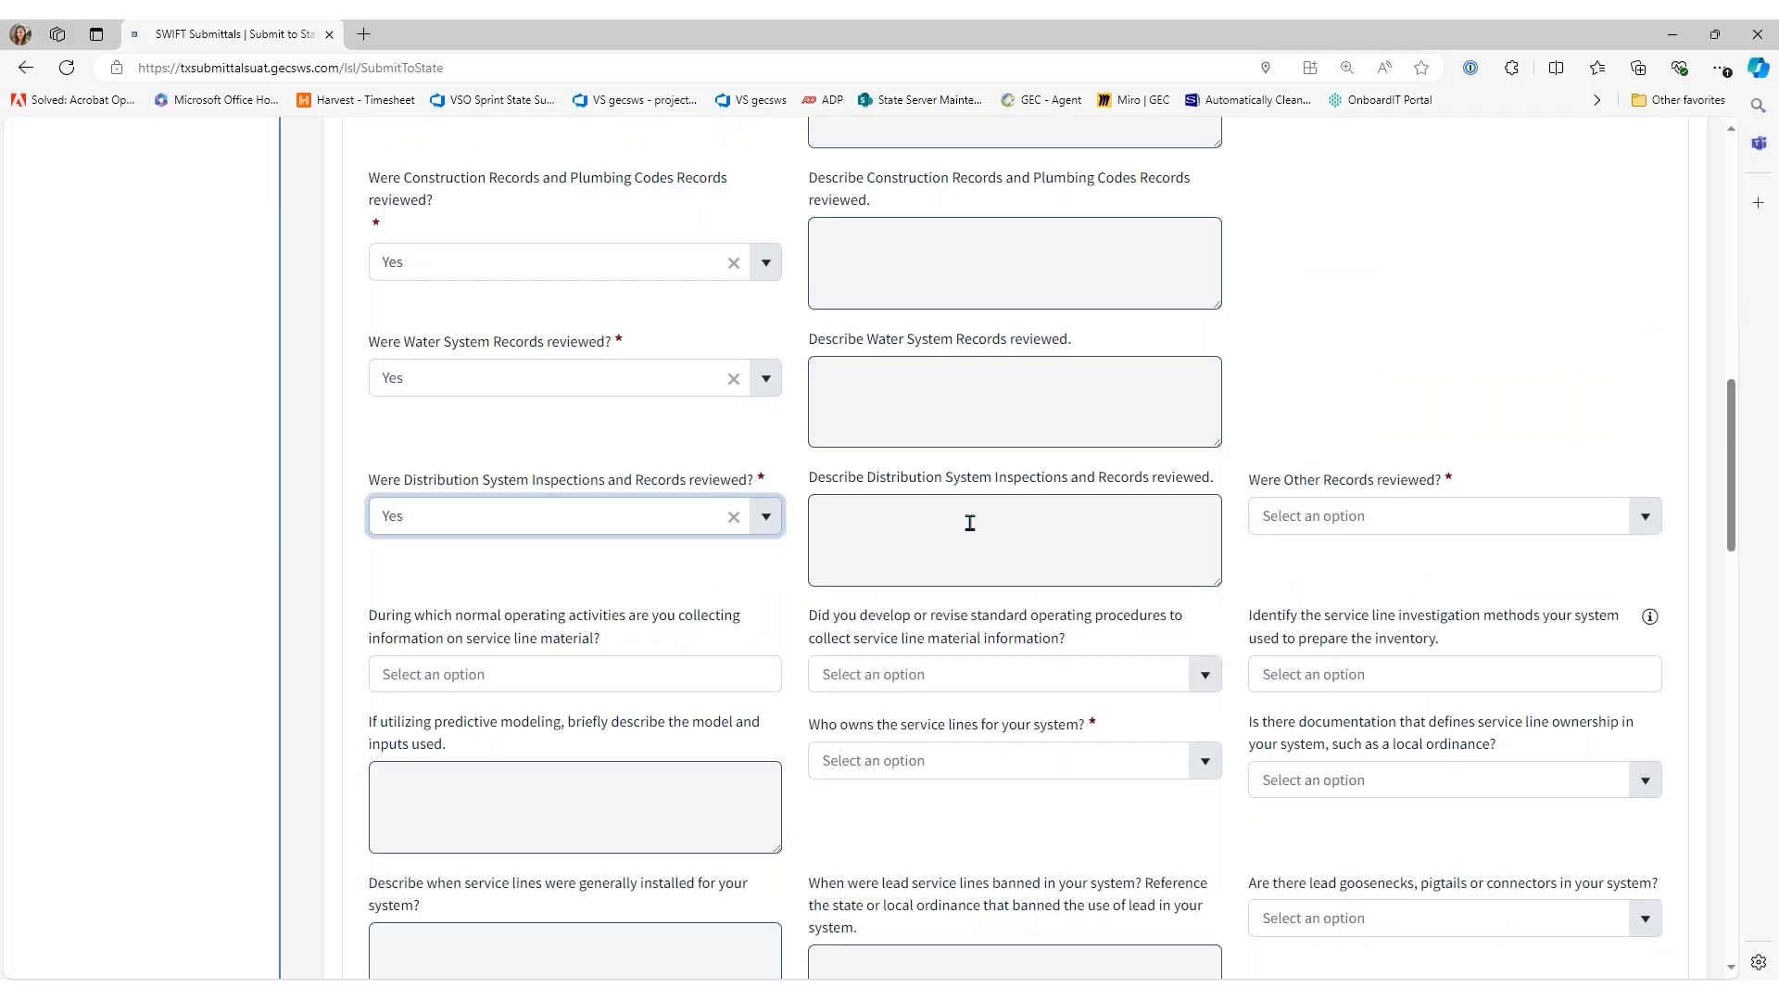
Enter "sdf" as the description for the construction and plumbing codes, water system, and distribution system inspection records
{"action": "left_click", "coordinate": [922, 245]}
{"action": "type", "text": "sdf"}
{"action": "left_click", "coordinate": [922, 397]}
{"action": "type", "text": "sdf"}
{"action": "left_click", "coordinate": [871, 527]}
{"action": "type", "text": "sdf"}
Answer Yes to Other Records reviewed and enter "sfsdf" as their description
{"action": "left_click", "coordinate": [1653, 526]}
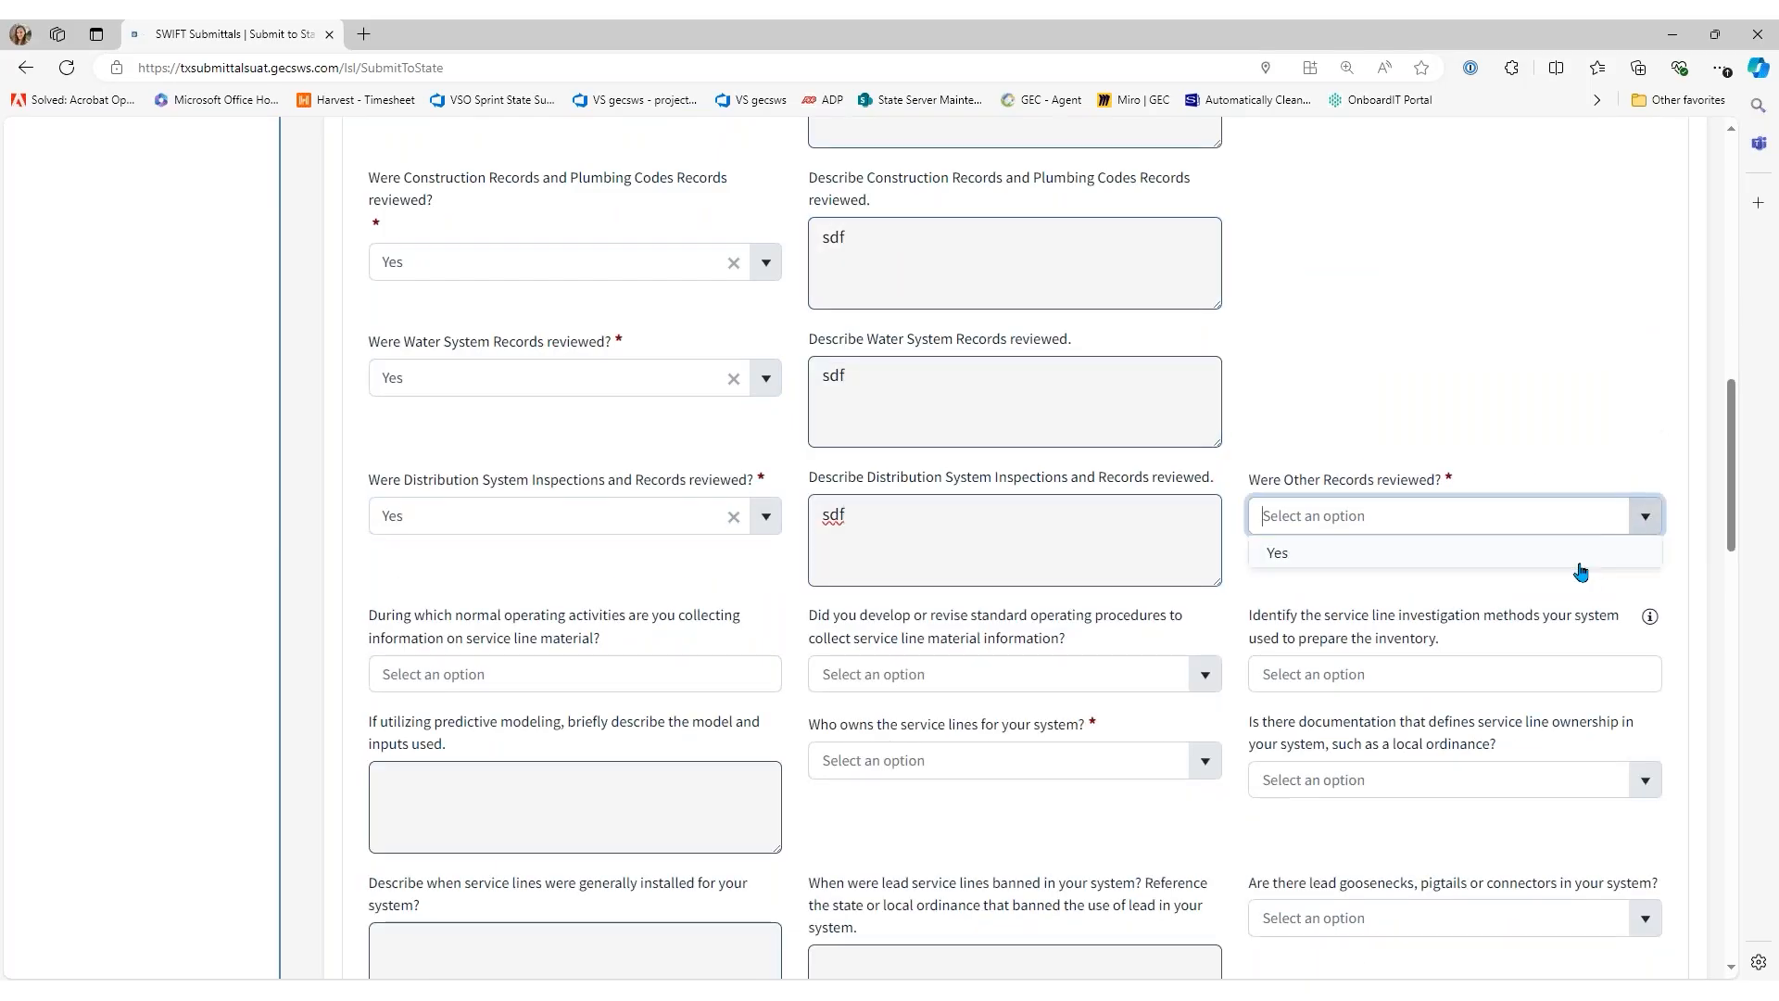
{"action": "left_click", "coordinate": [1577, 571]}
{"action": "left_click", "coordinate": [934, 679]}
{"action": "type", "text": "sfsdf"}
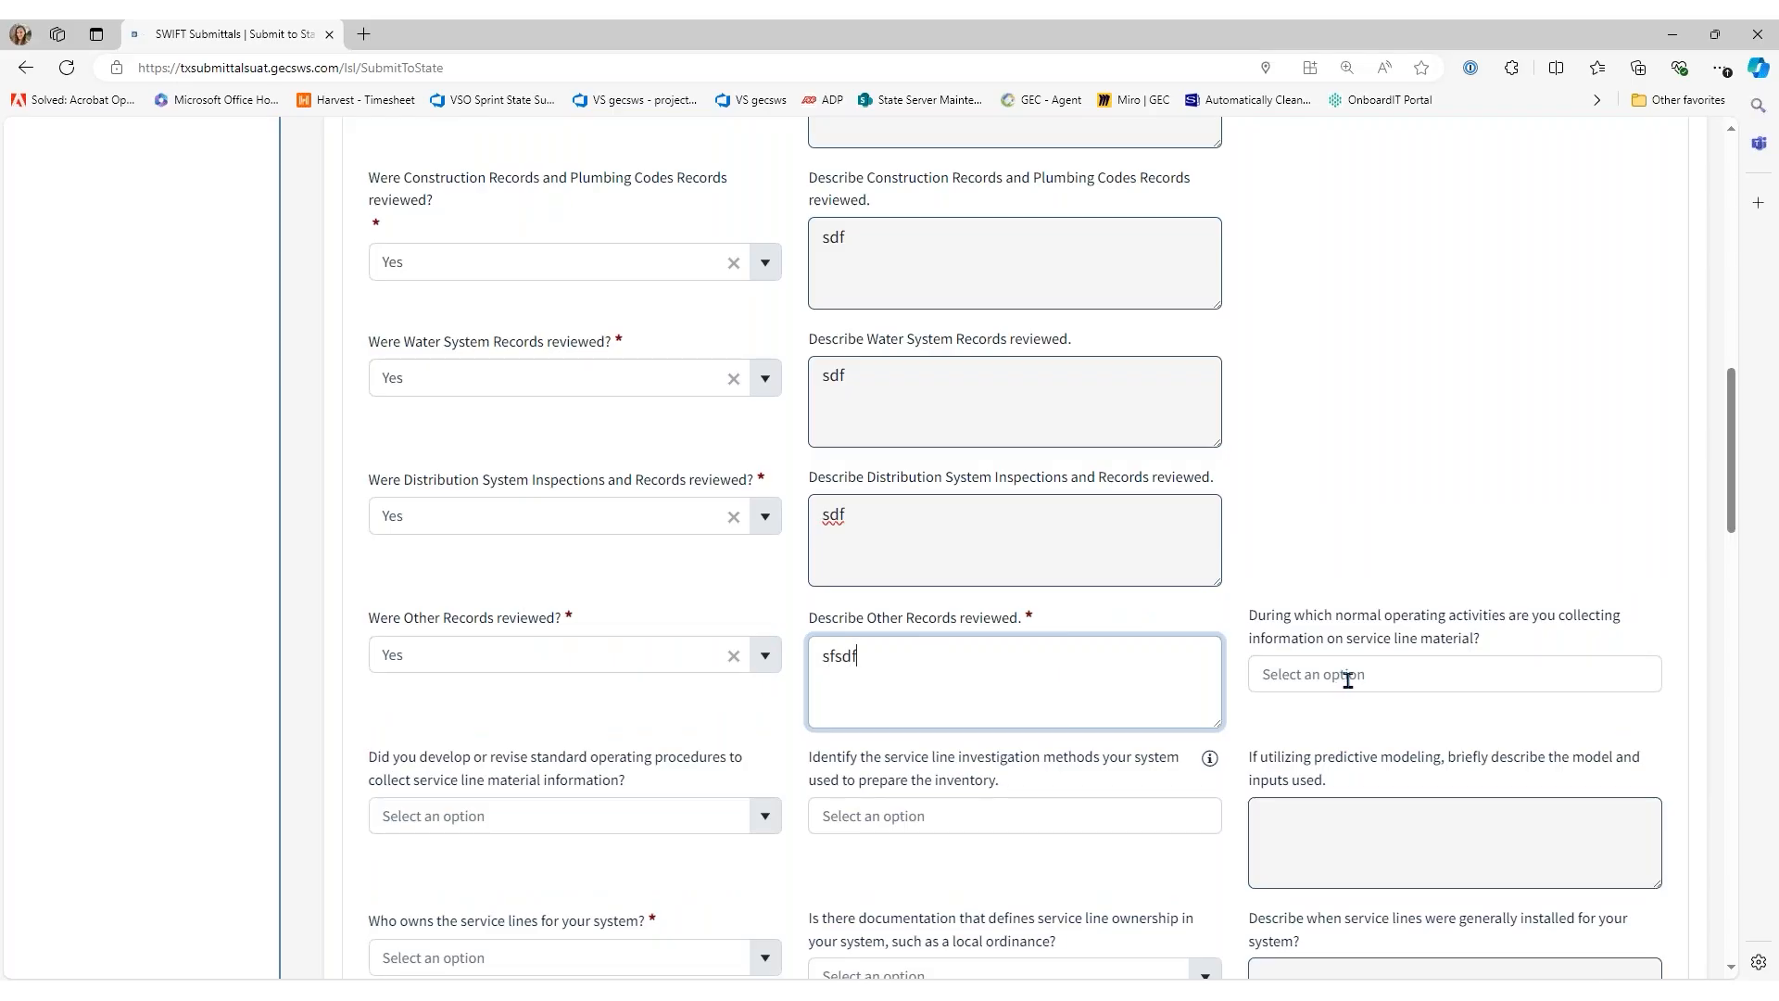
State that the entire service line is owned by the water system
{"action": "left_click", "coordinate": [1350, 677]}
{"action": "scroll", "coordinate": [706, 587], "scroll_direction": "down", "scroll_amount": 4}
{"action": "left_click", "coordinate": [873, 505]}
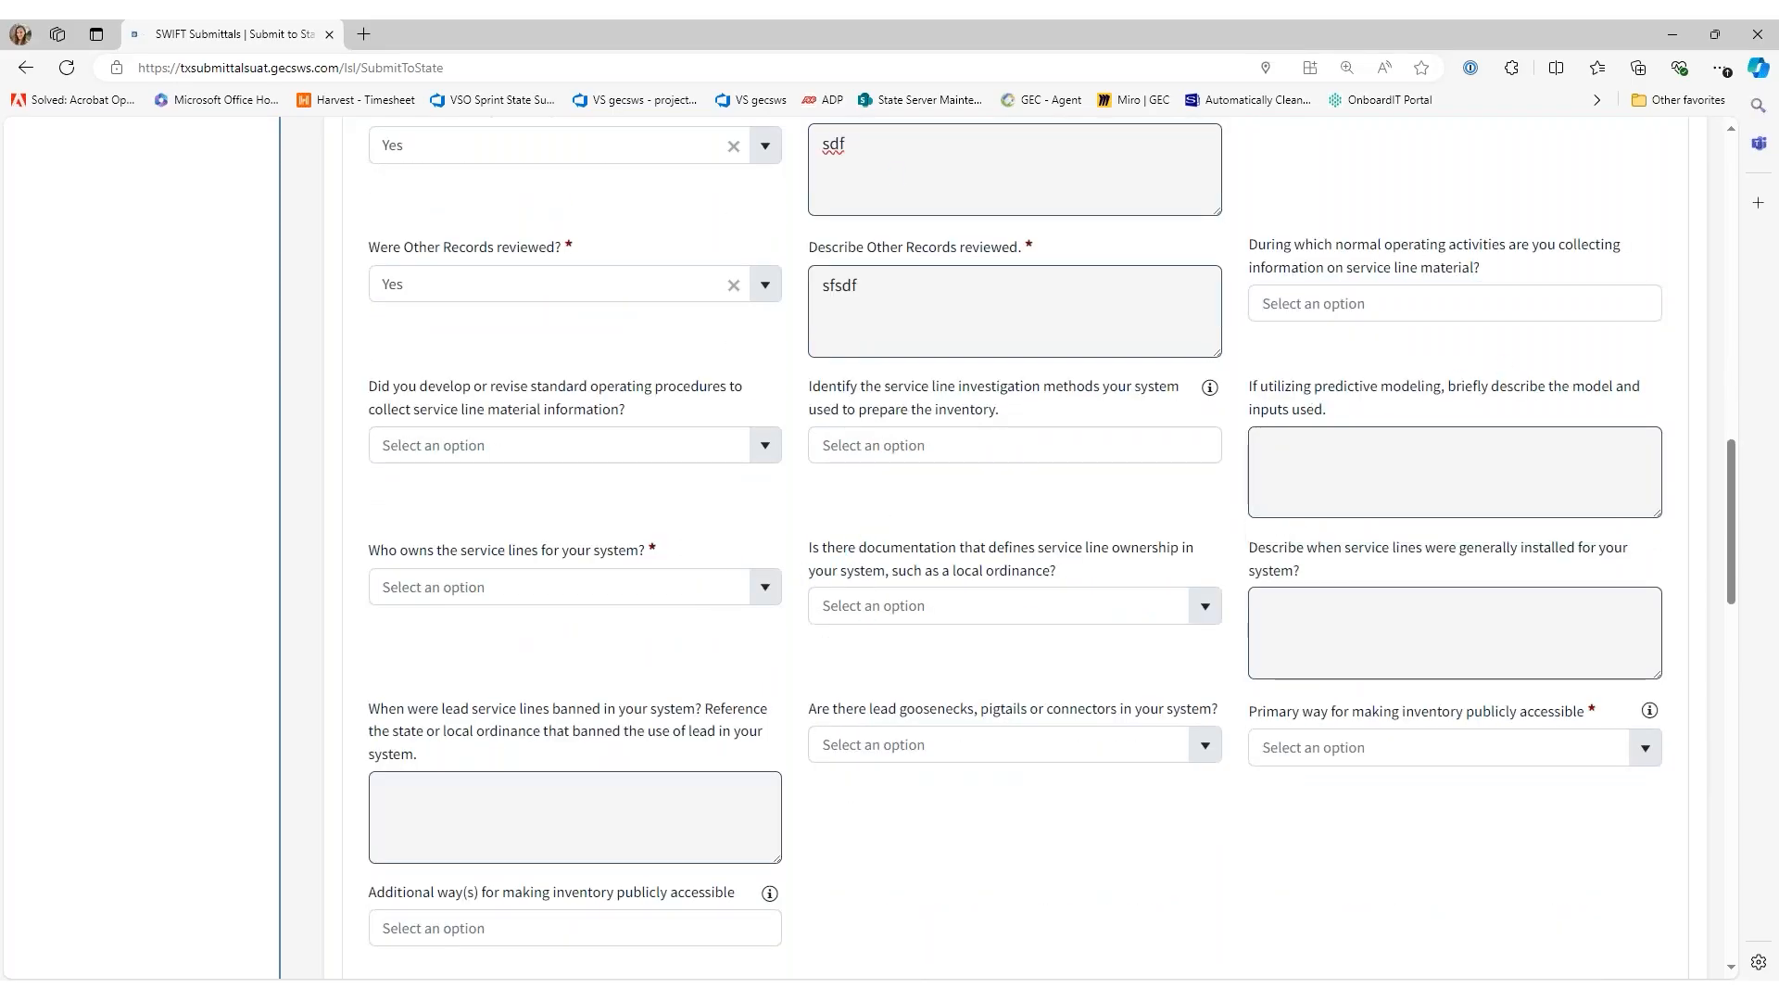
{"action": "left_click", "coordinate": [766, 587]}
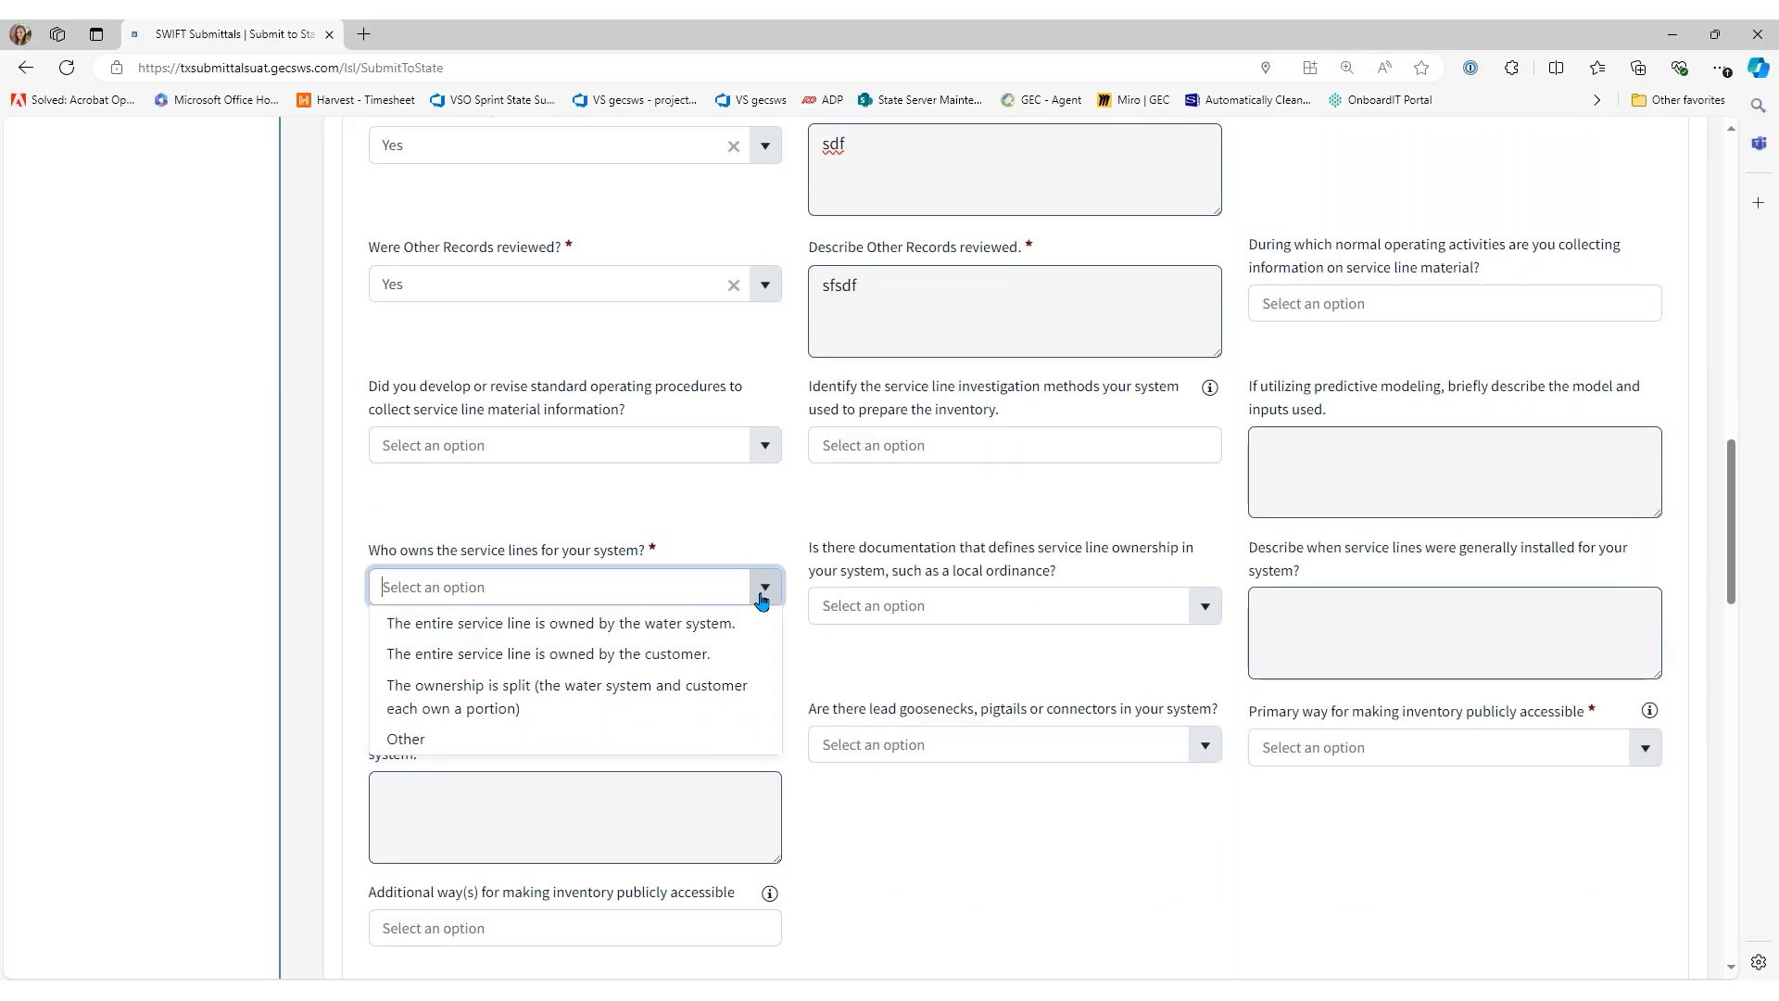
{"action": "left_click", "coordinate": [647, 636]}
Choose Interactive online map as the primary way for making the inventory publicly accessible
{"action": "scroll", "coordinate": [1255, 633], "scroll_direction": "down", "scroll_amount": 4}
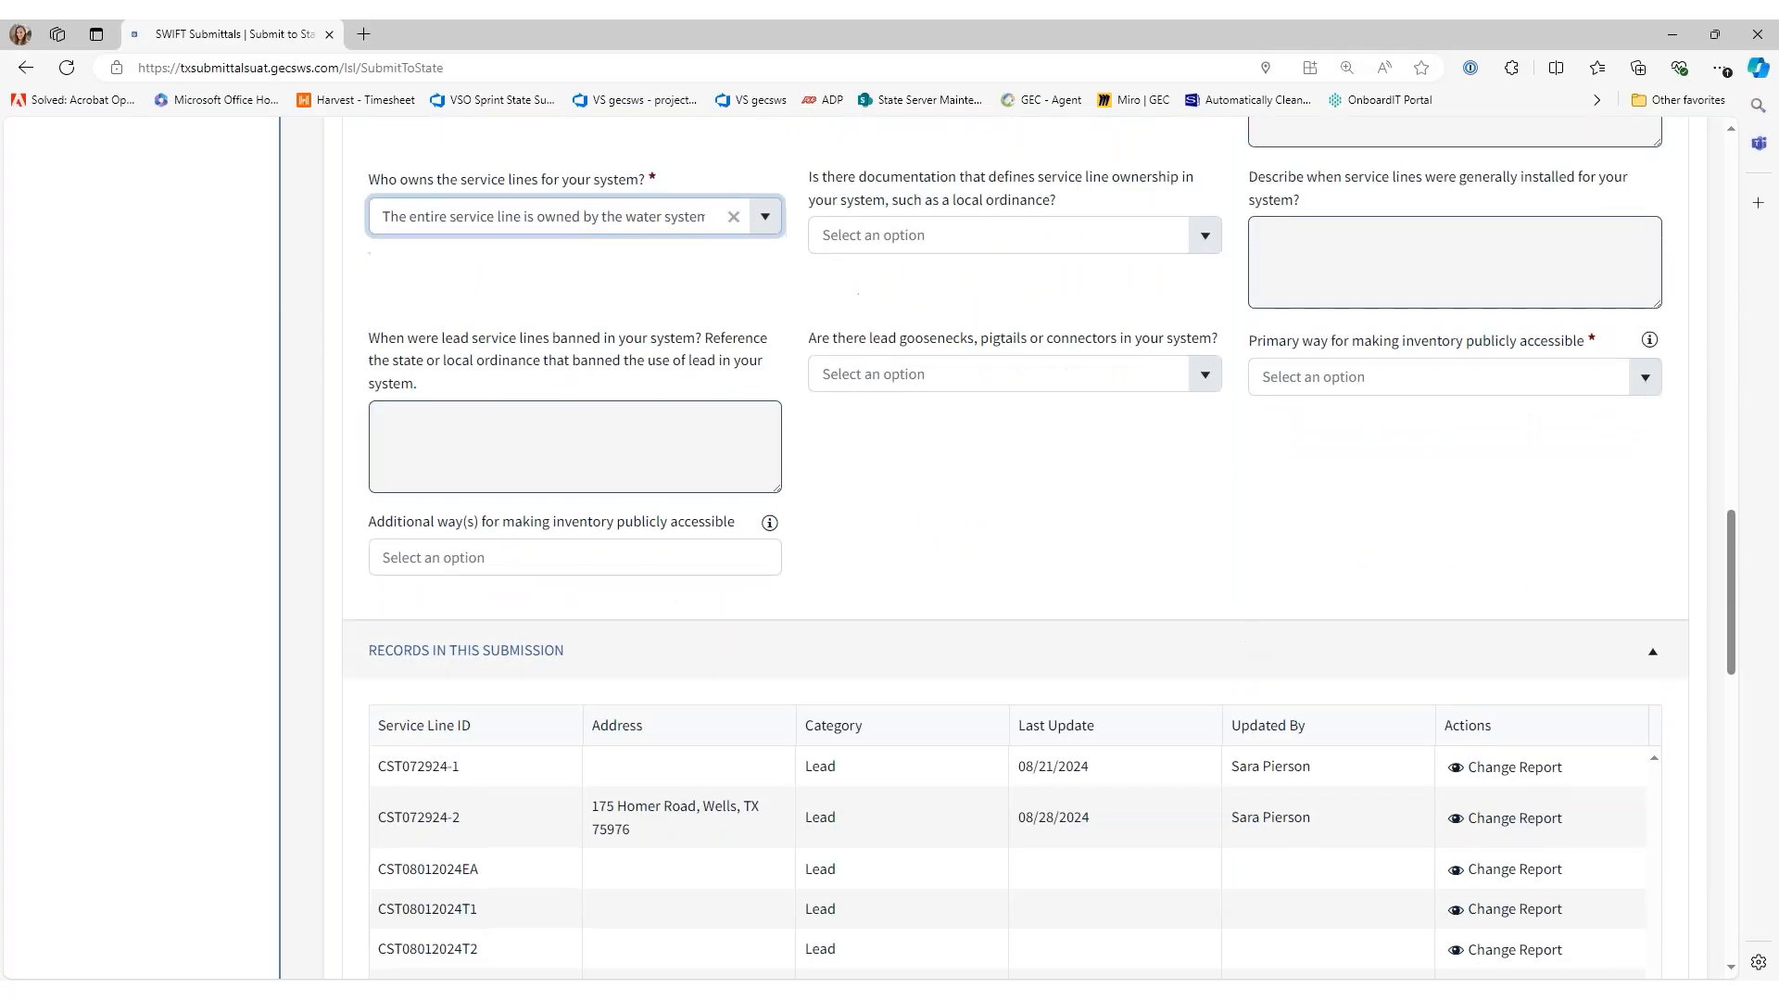
{"action": "left_click", "coordinate": [1648, 378]}
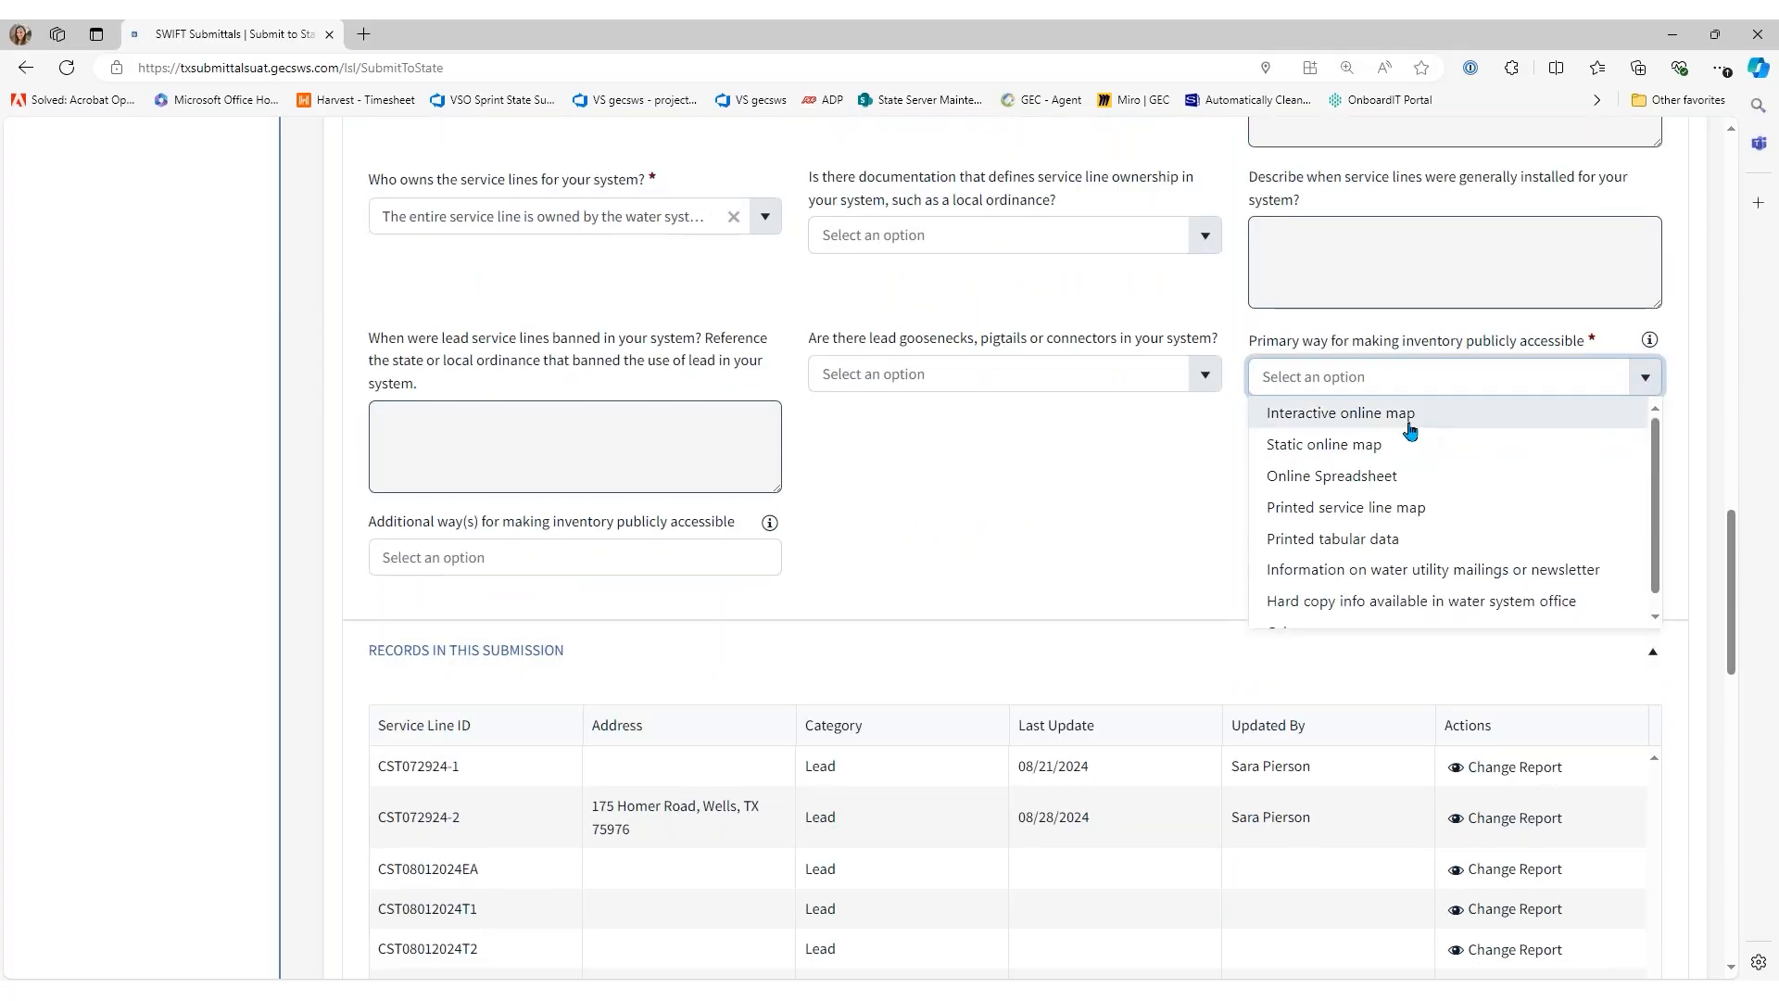
{"action": "left_click", "coordinate": [1406, 420]}
Review the service line records included in this submission, then collapse the records section
{"action": "scroll", "coordinate": [1001, 480], "scroll_direction": "down", "scroll_amount": 3}
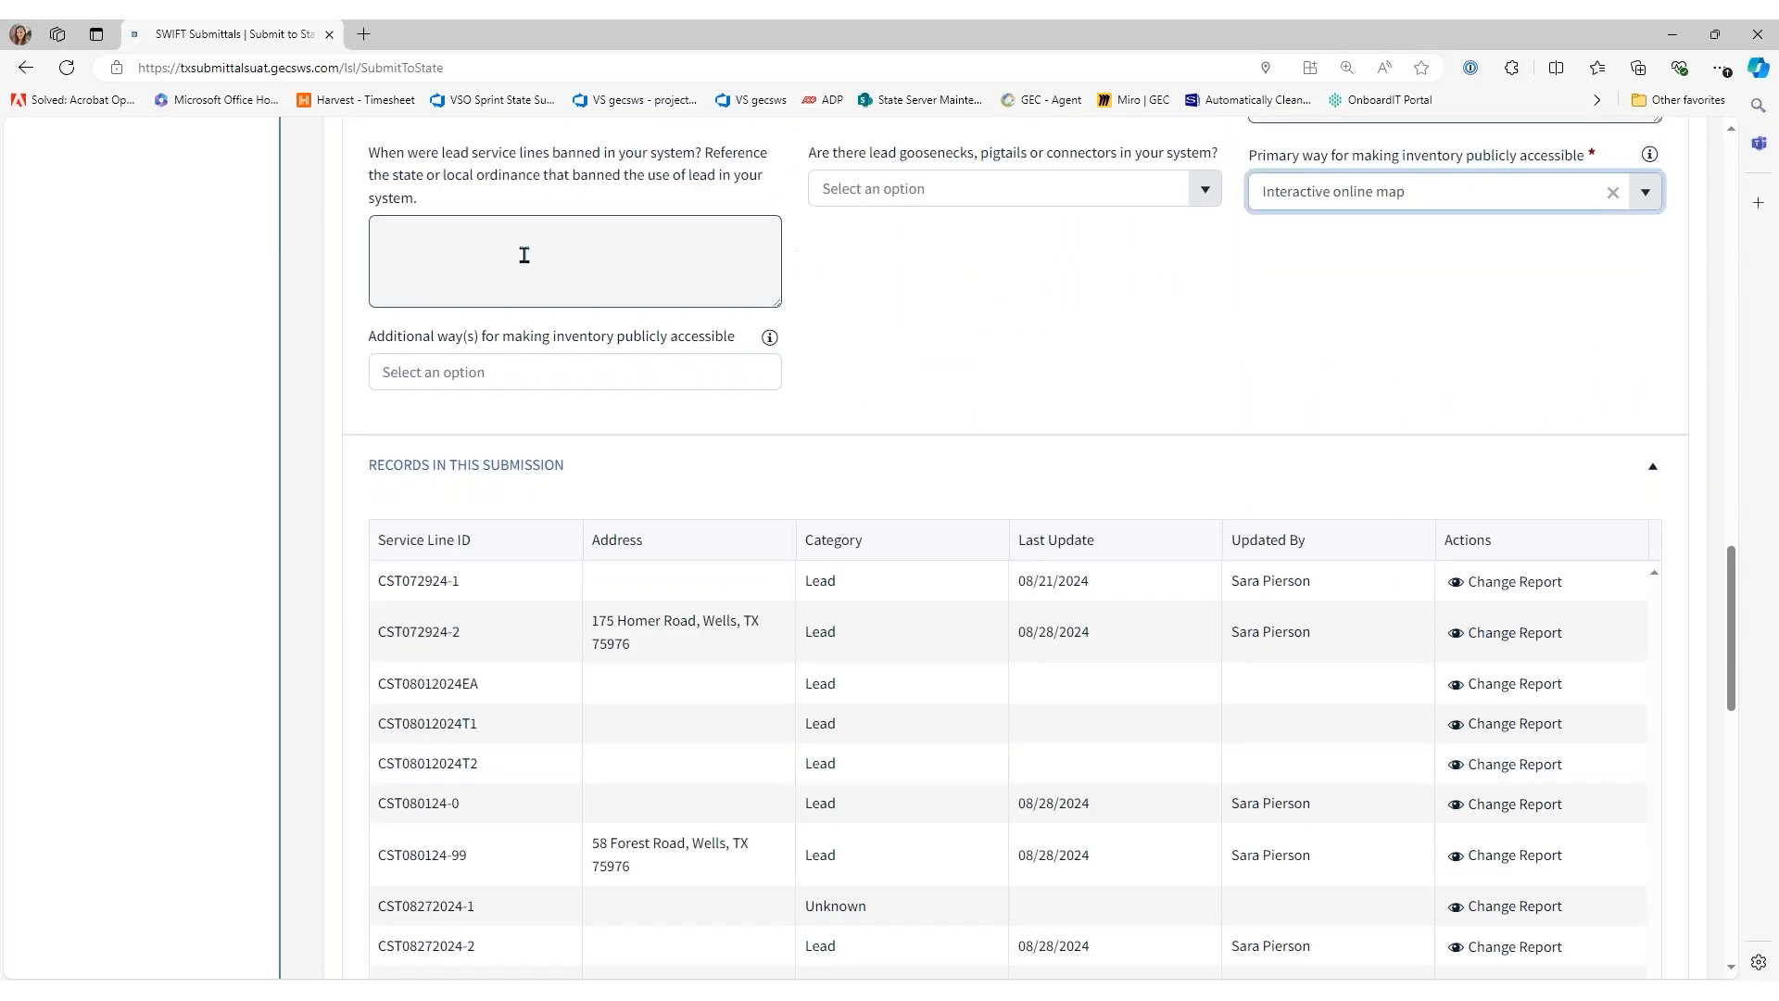
{"action": "scroll", "coordinate": [428, 363], "scroll_direction": "down", "scroll_amount": 1}
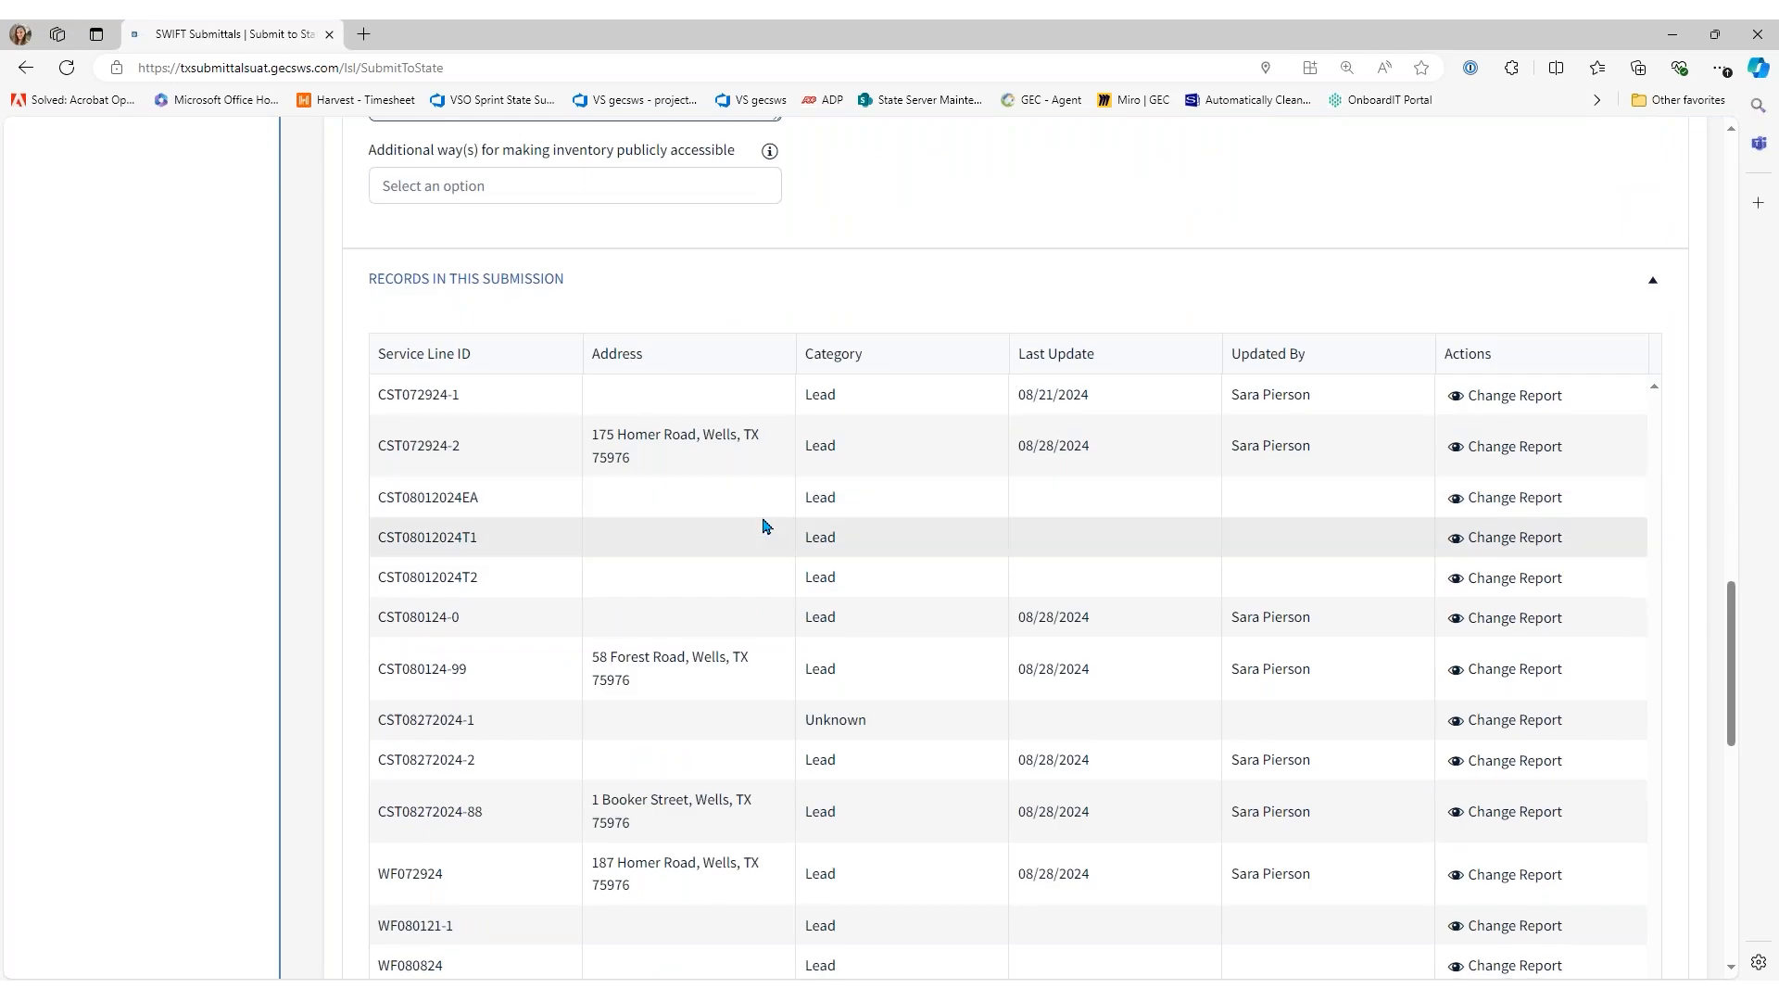
{"action": "scroll", "coordinate": [766, 525], "scroll_direction": "down", "scroll_amount": 2}
{"action": "scroll", "coordinate": [742, 592], "scroll_direction": "up", "scroll_amount": 1}
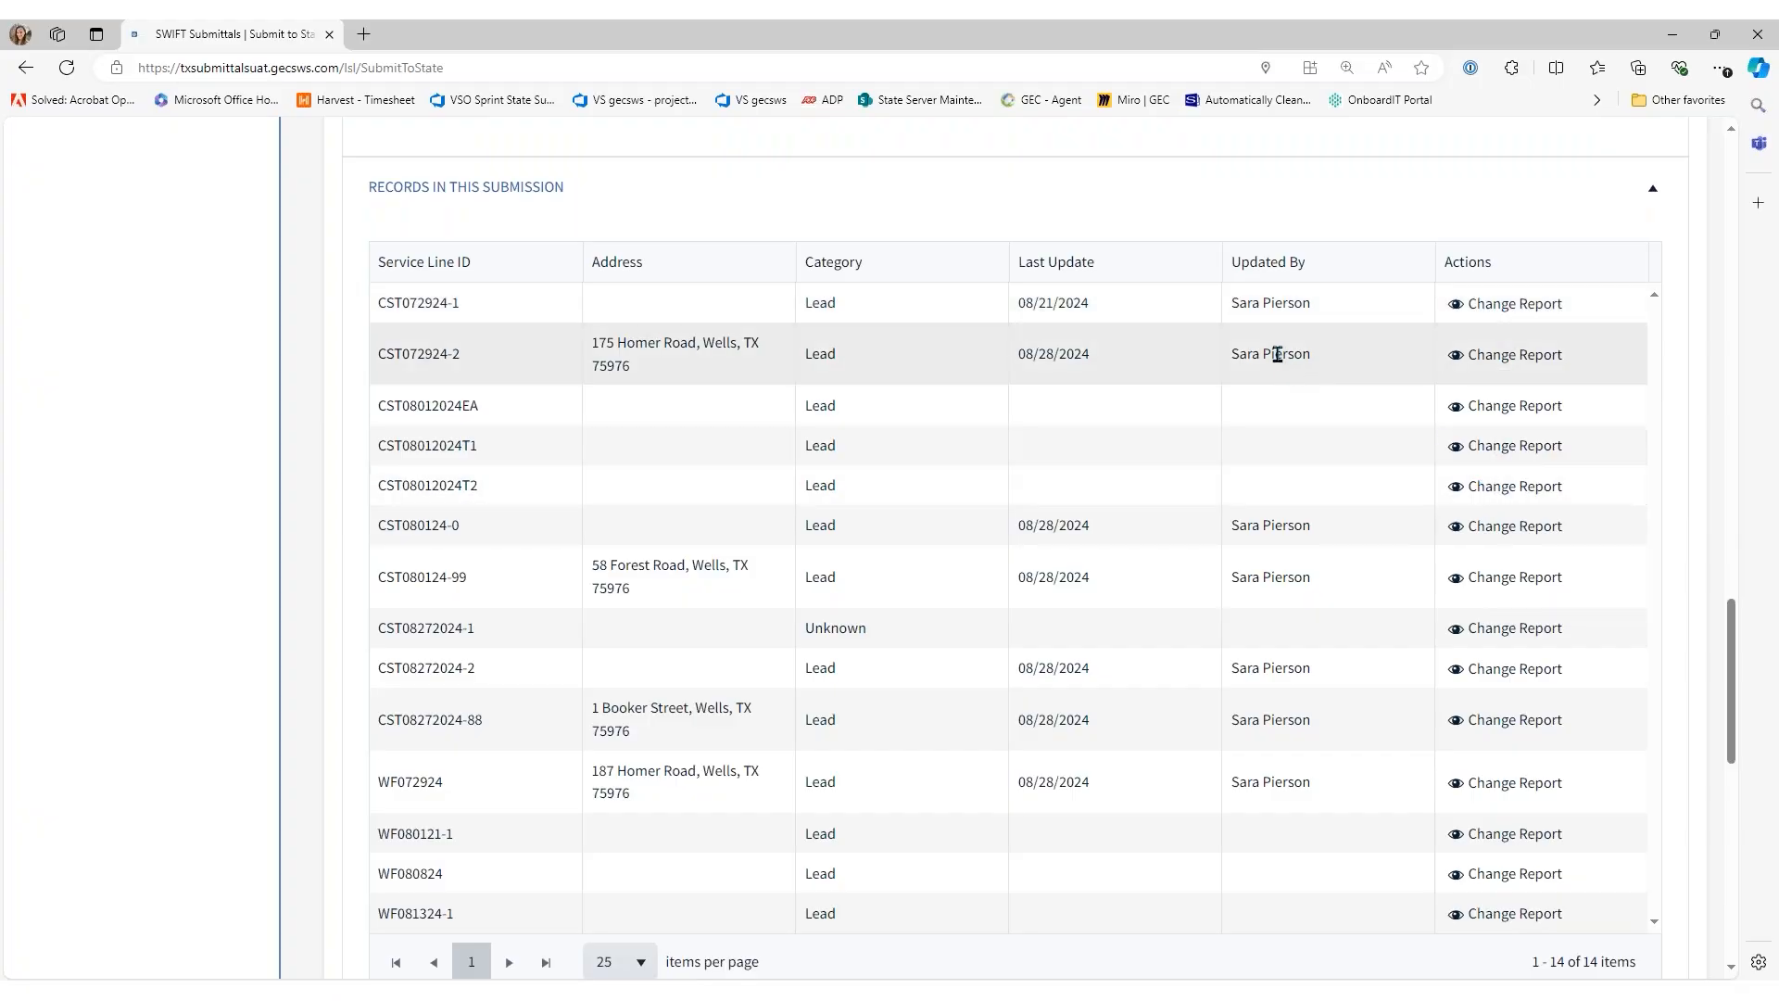
{"action": "left_click", "coordinate": [651, 202]}
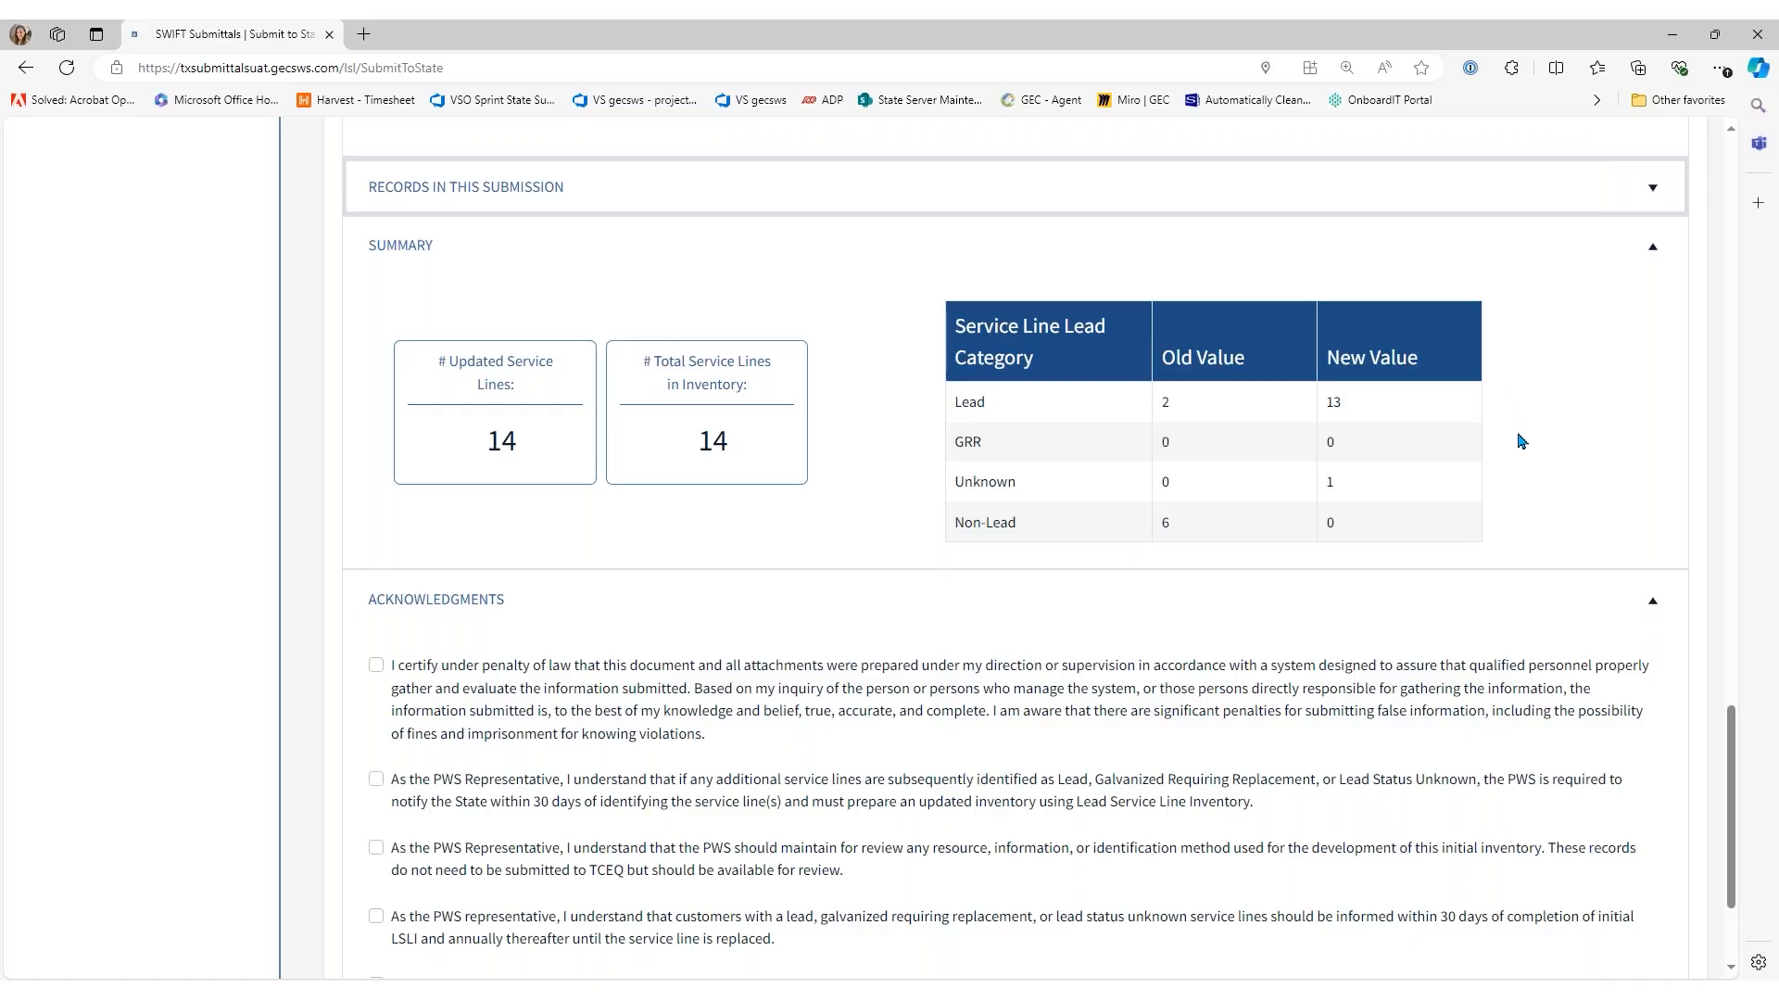
Accept all five acknowledgments for the submission, from the penalty-of-law certification through the updated LSLI requirement
{"action": "scroll", "coordinate": [1483, 440], "scroll_direction": "down", "scroll_amount": 2}
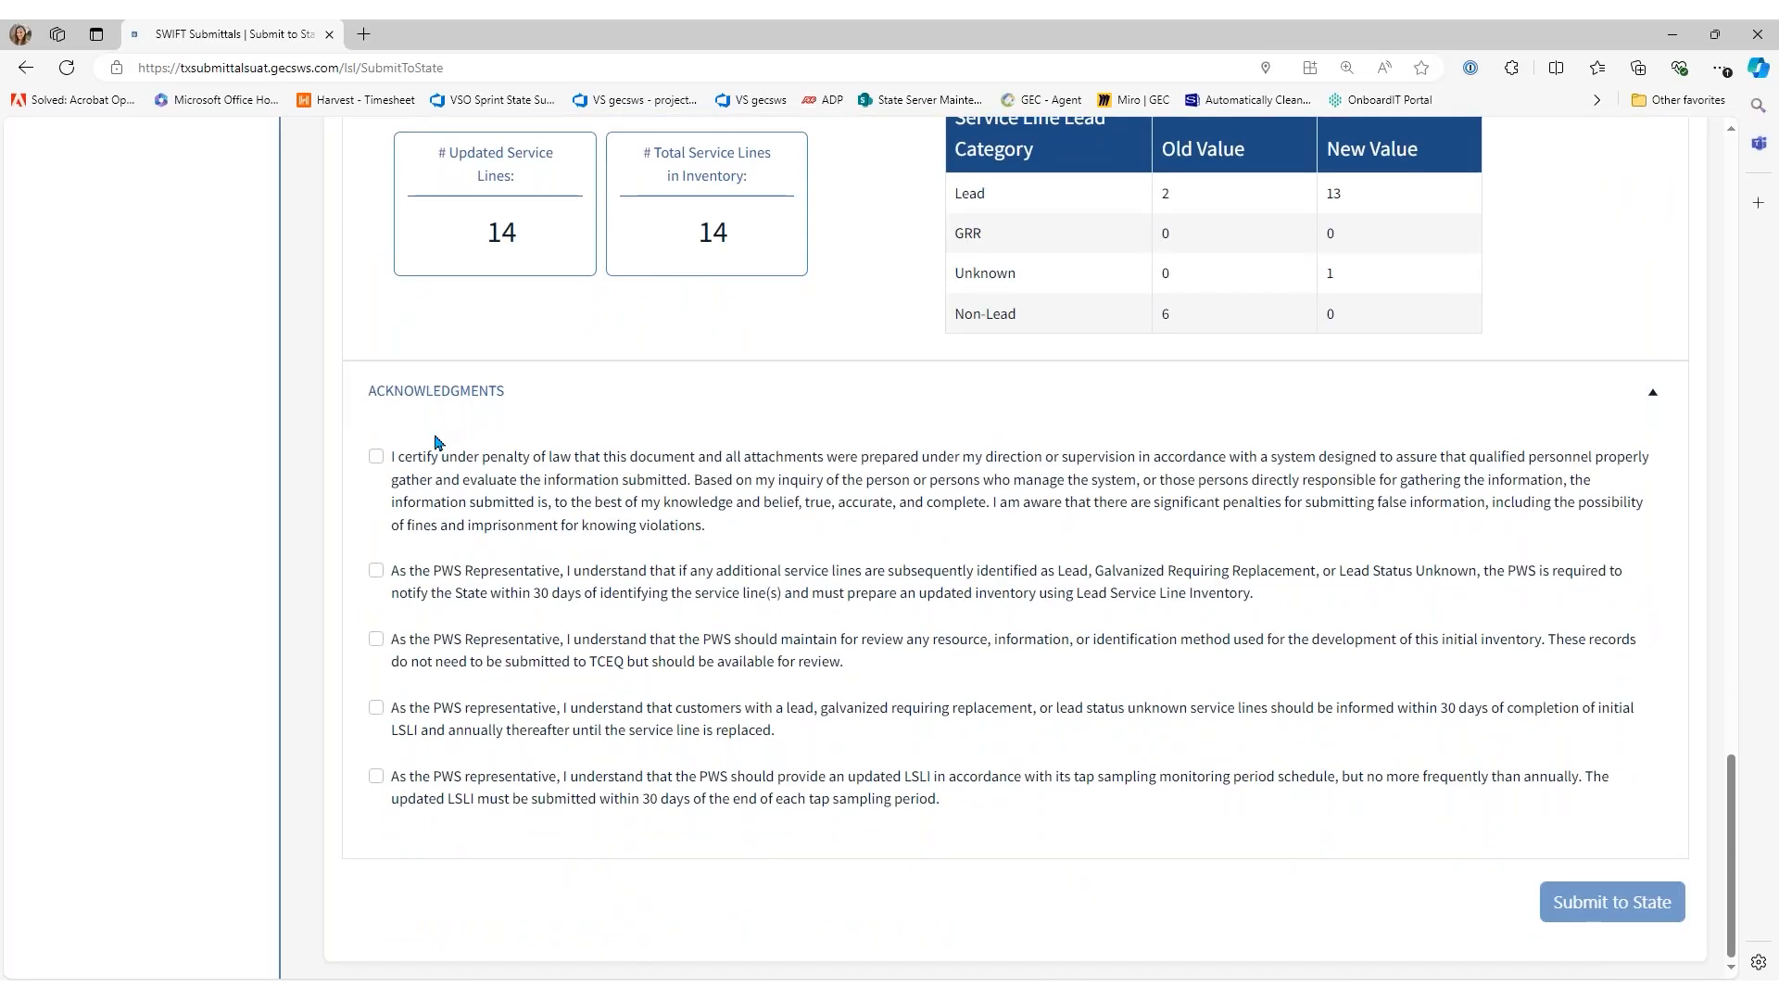
{"action": "left_click", "coordinate": [377, 458]}
{"action": "left_click", "coordinate": [376, 572]}
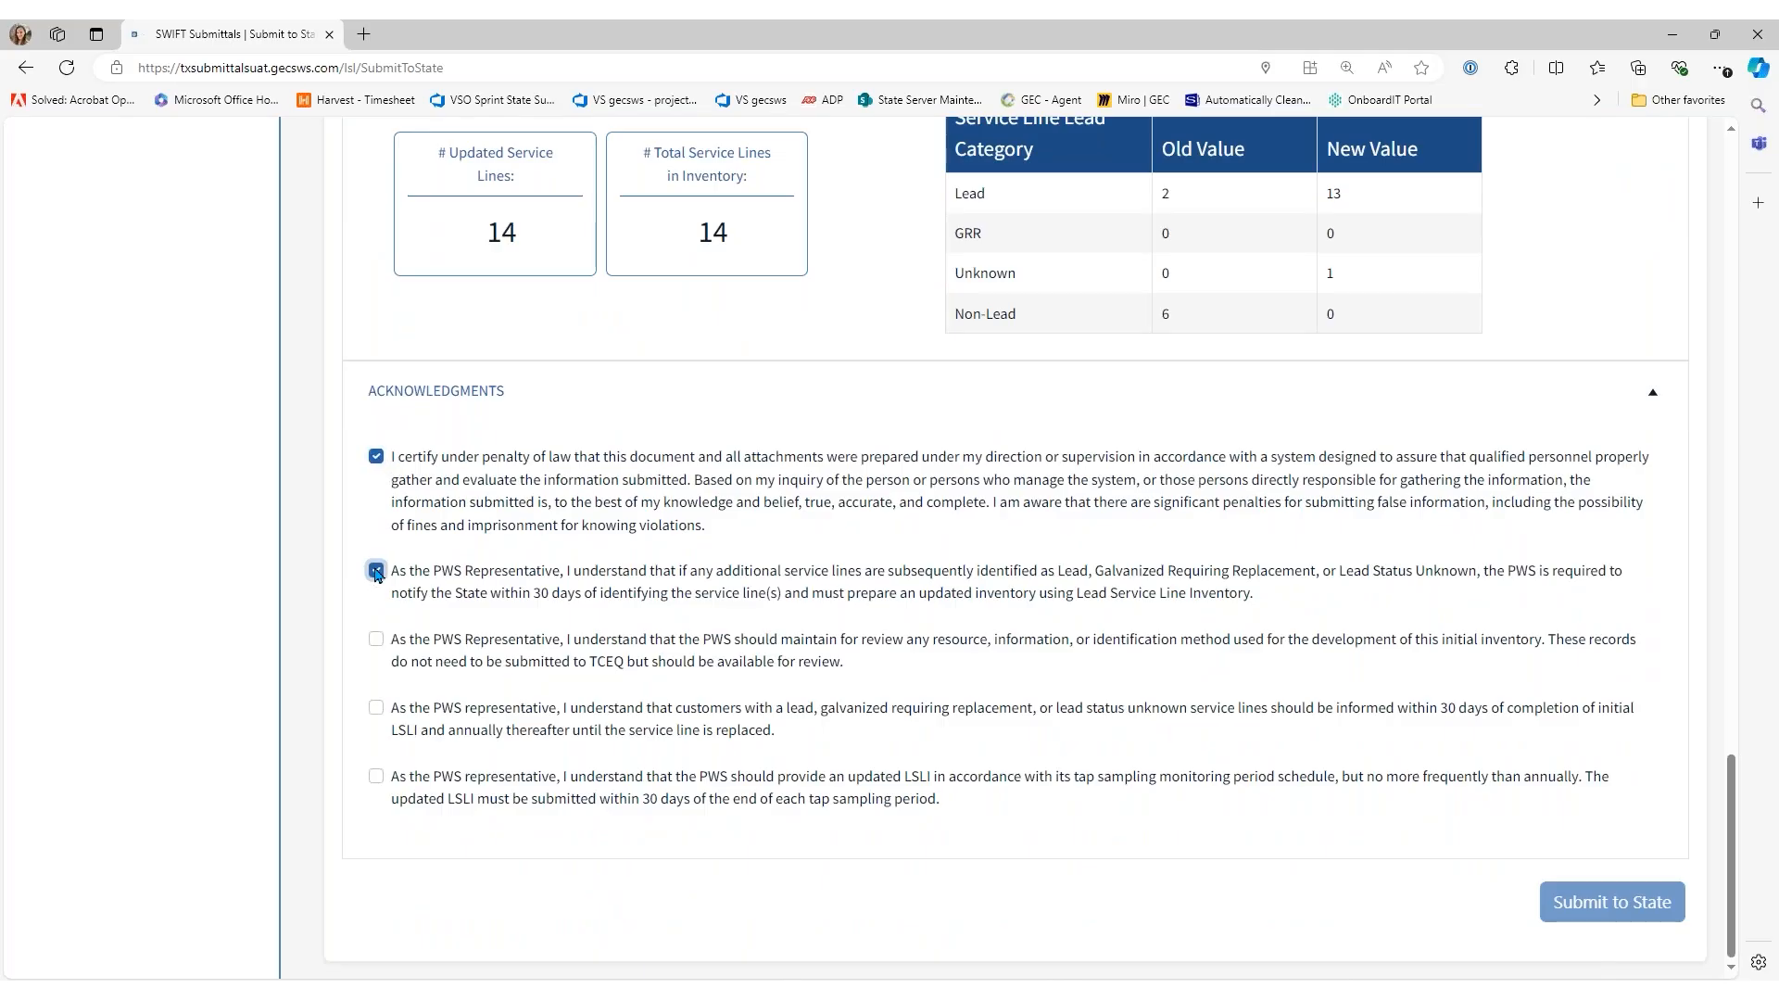
{"action": "left_click", "coordinate": [374, 644]}
{"action": "left_click", "coordinate": [376, 710]}
{"action": "left_click", "coordinate": [377, 778]}
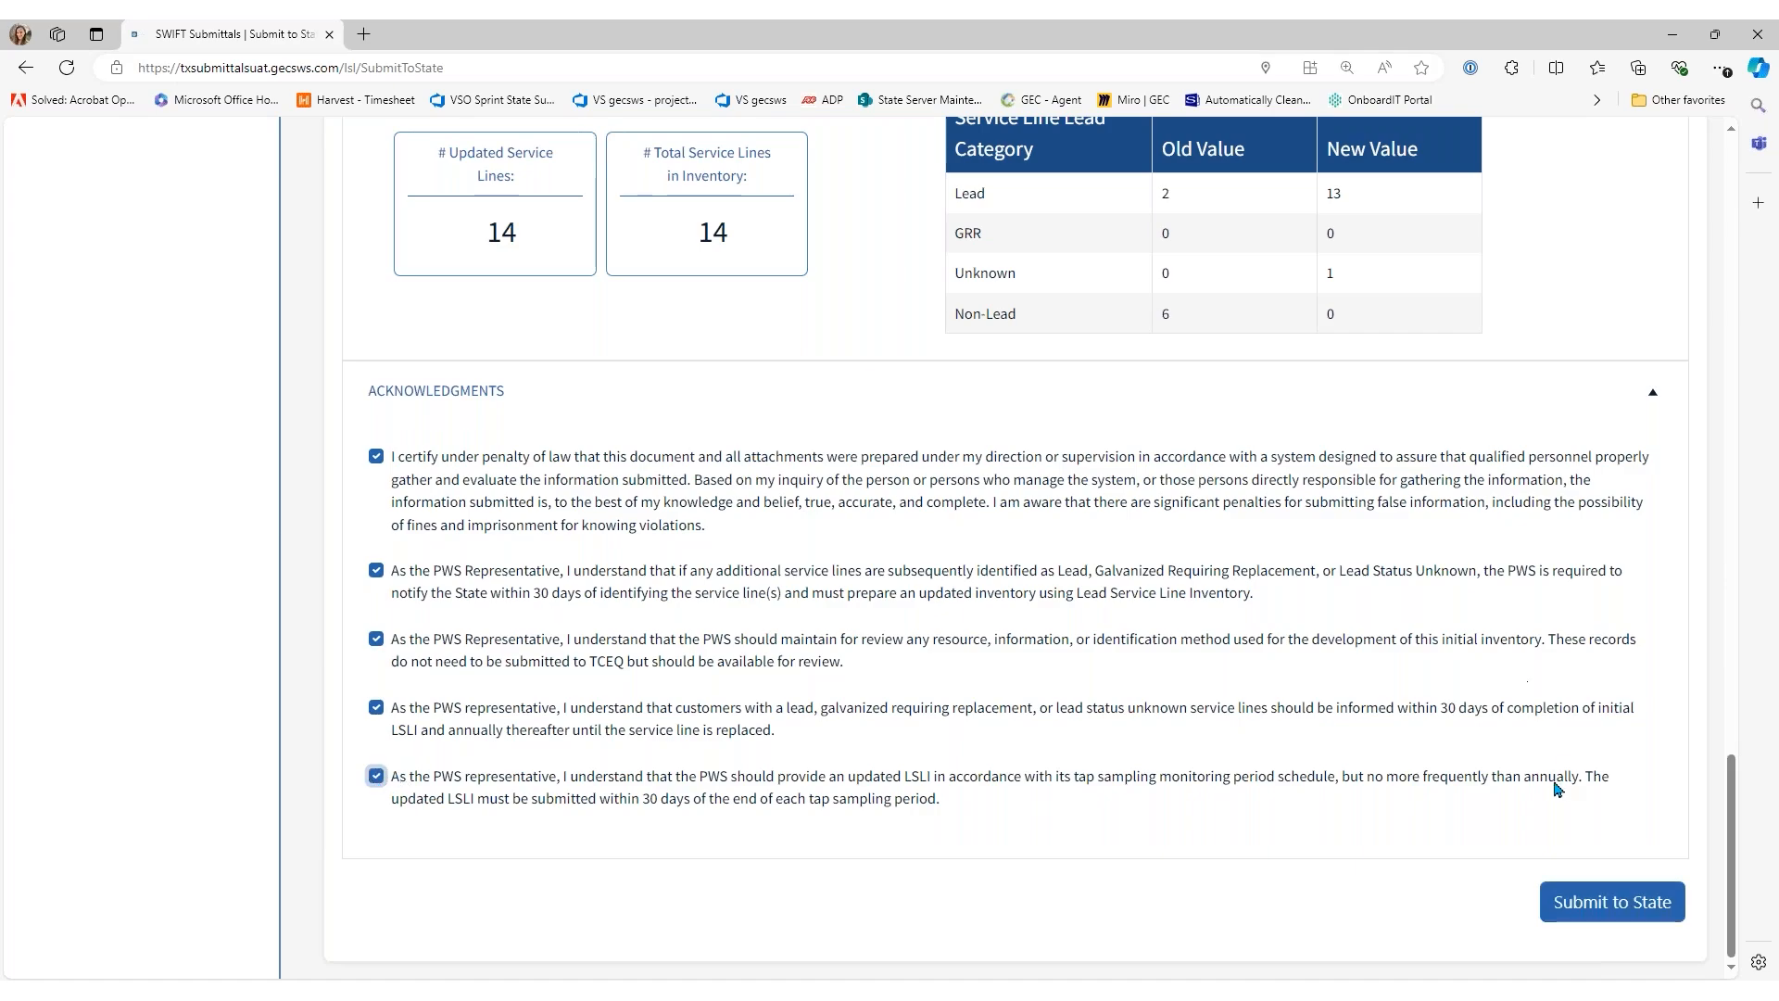
Submit the inventory to the State, certifying that the information is correct and entering the PIN, and dismiss the confirmation
{"action": "left_click", "coordinate": [1577, 920]}
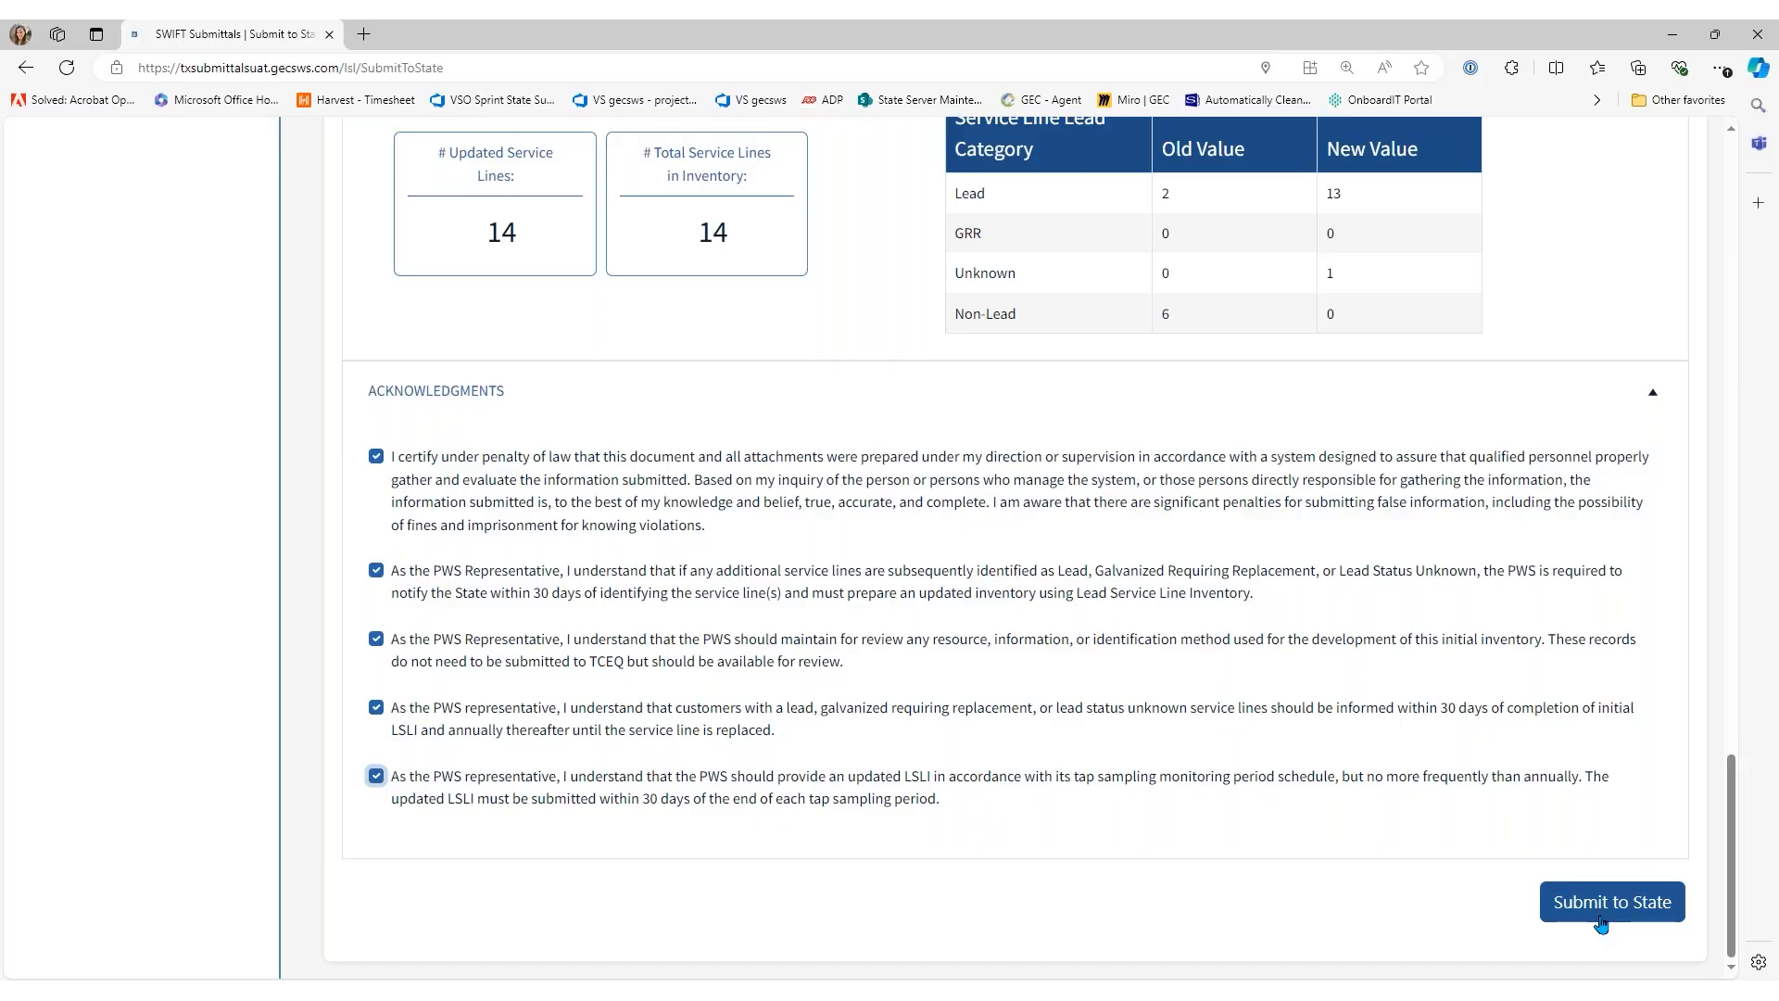
{"action": "left_click", "coordinate": [1603, 921]}
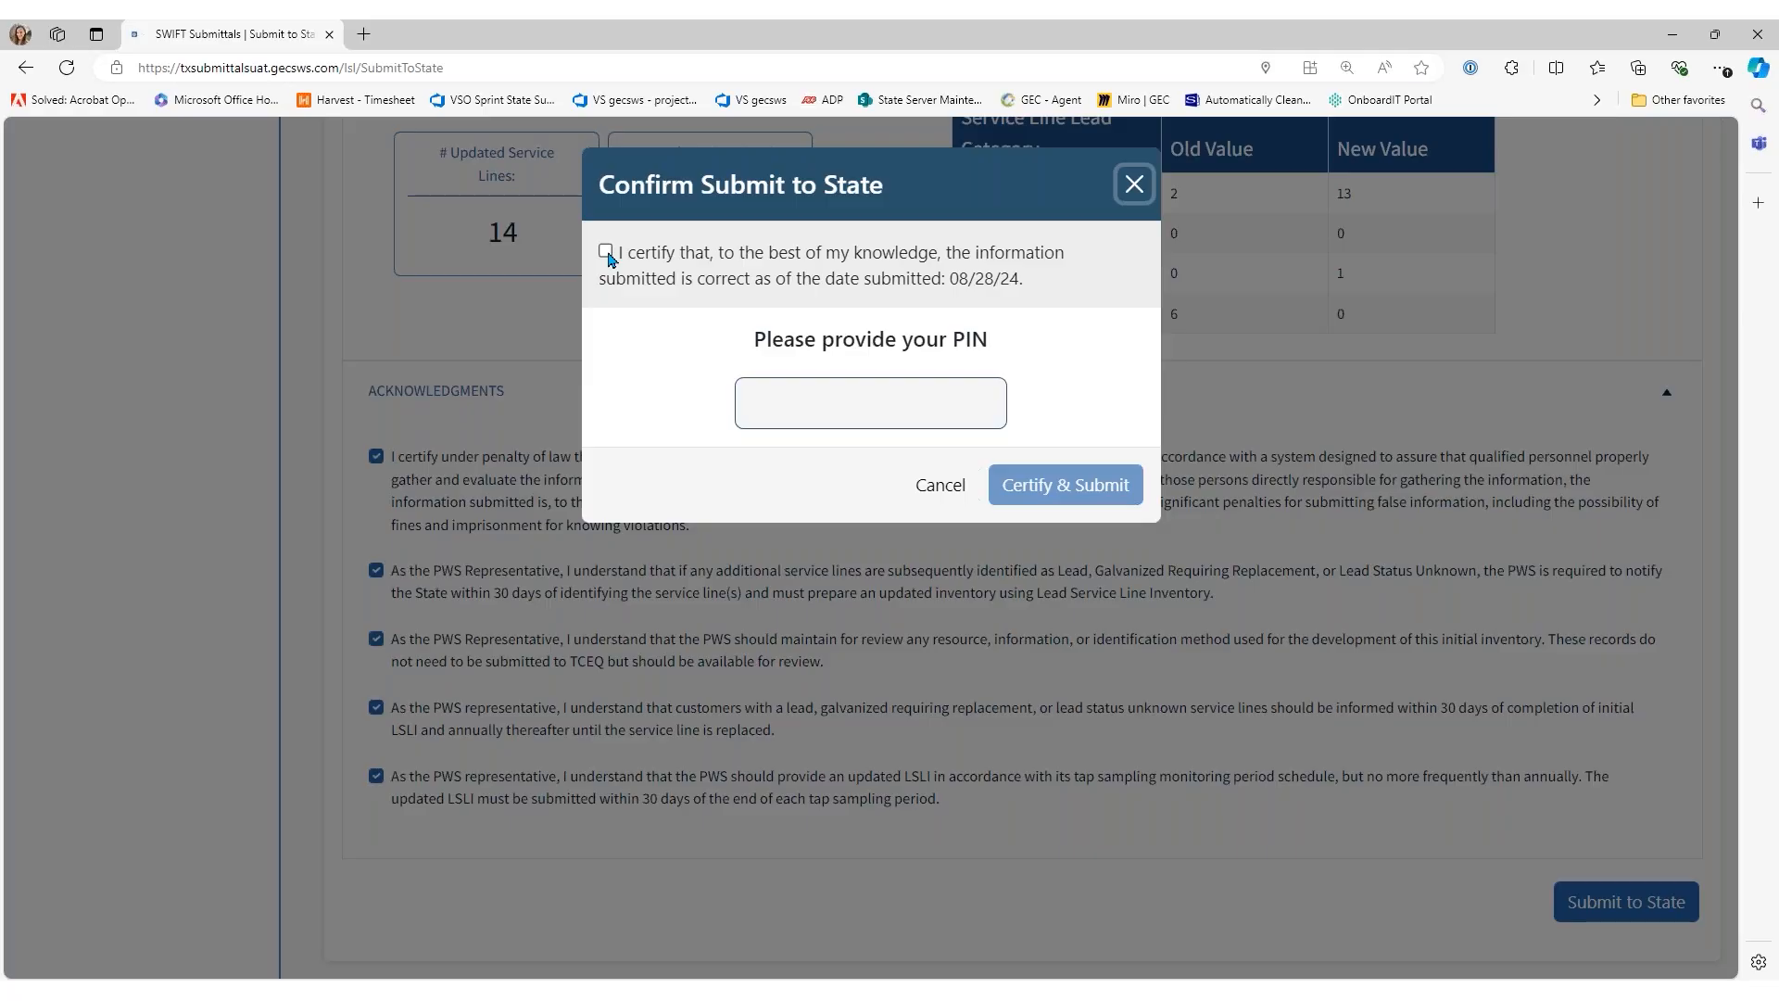
{"action": "left_click", "coordinate": [607, 252]}
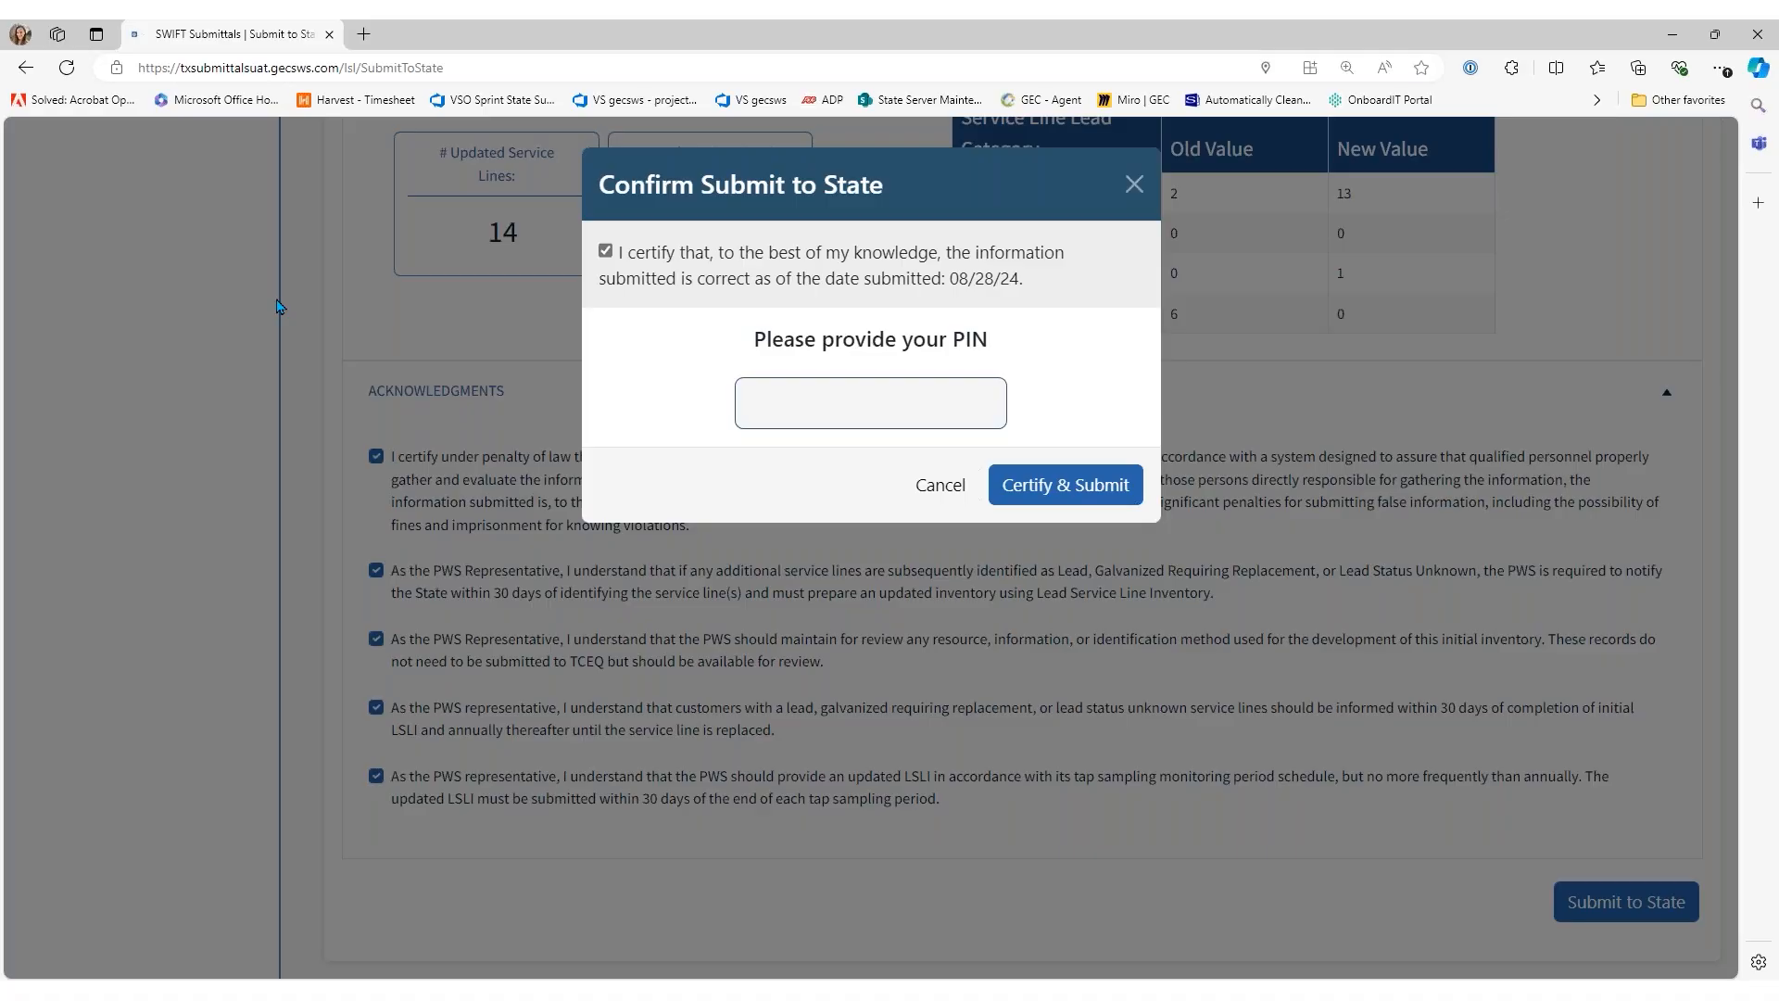
{"action": "left_click", "coordinate": [778, 418]}
{"action": "type", "text": "•"}
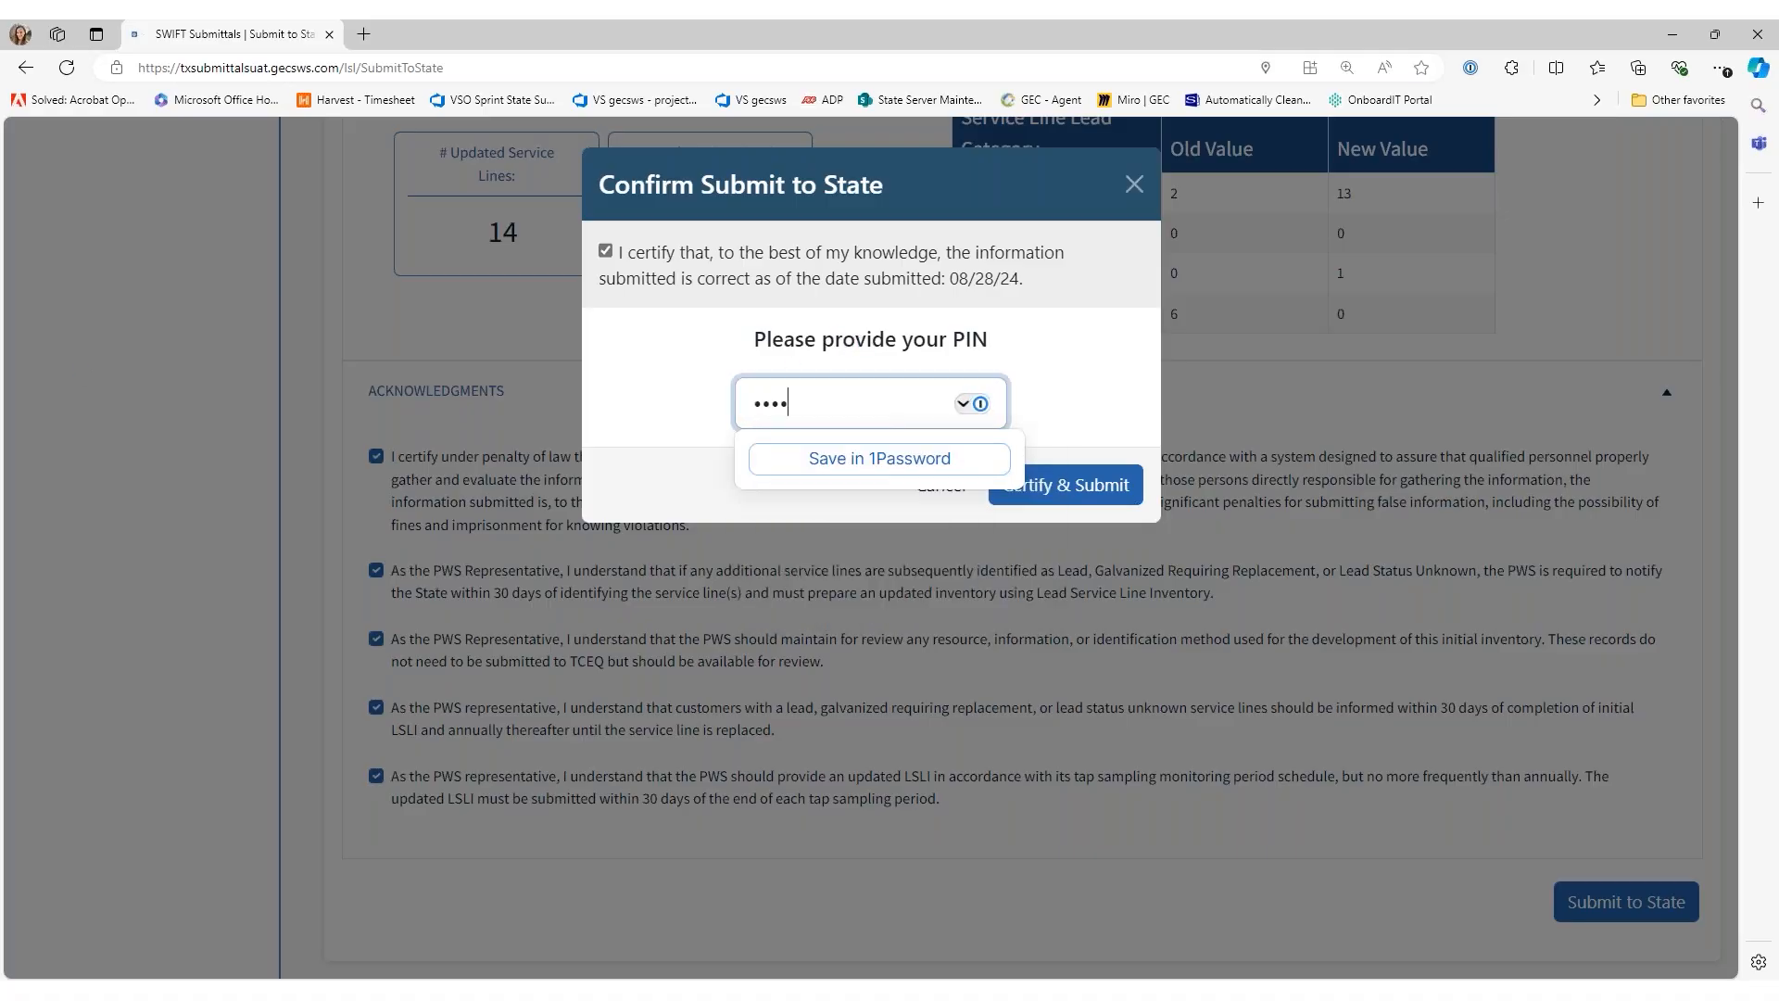
{"action": "left_click", "coordinate": [1025, 228]}
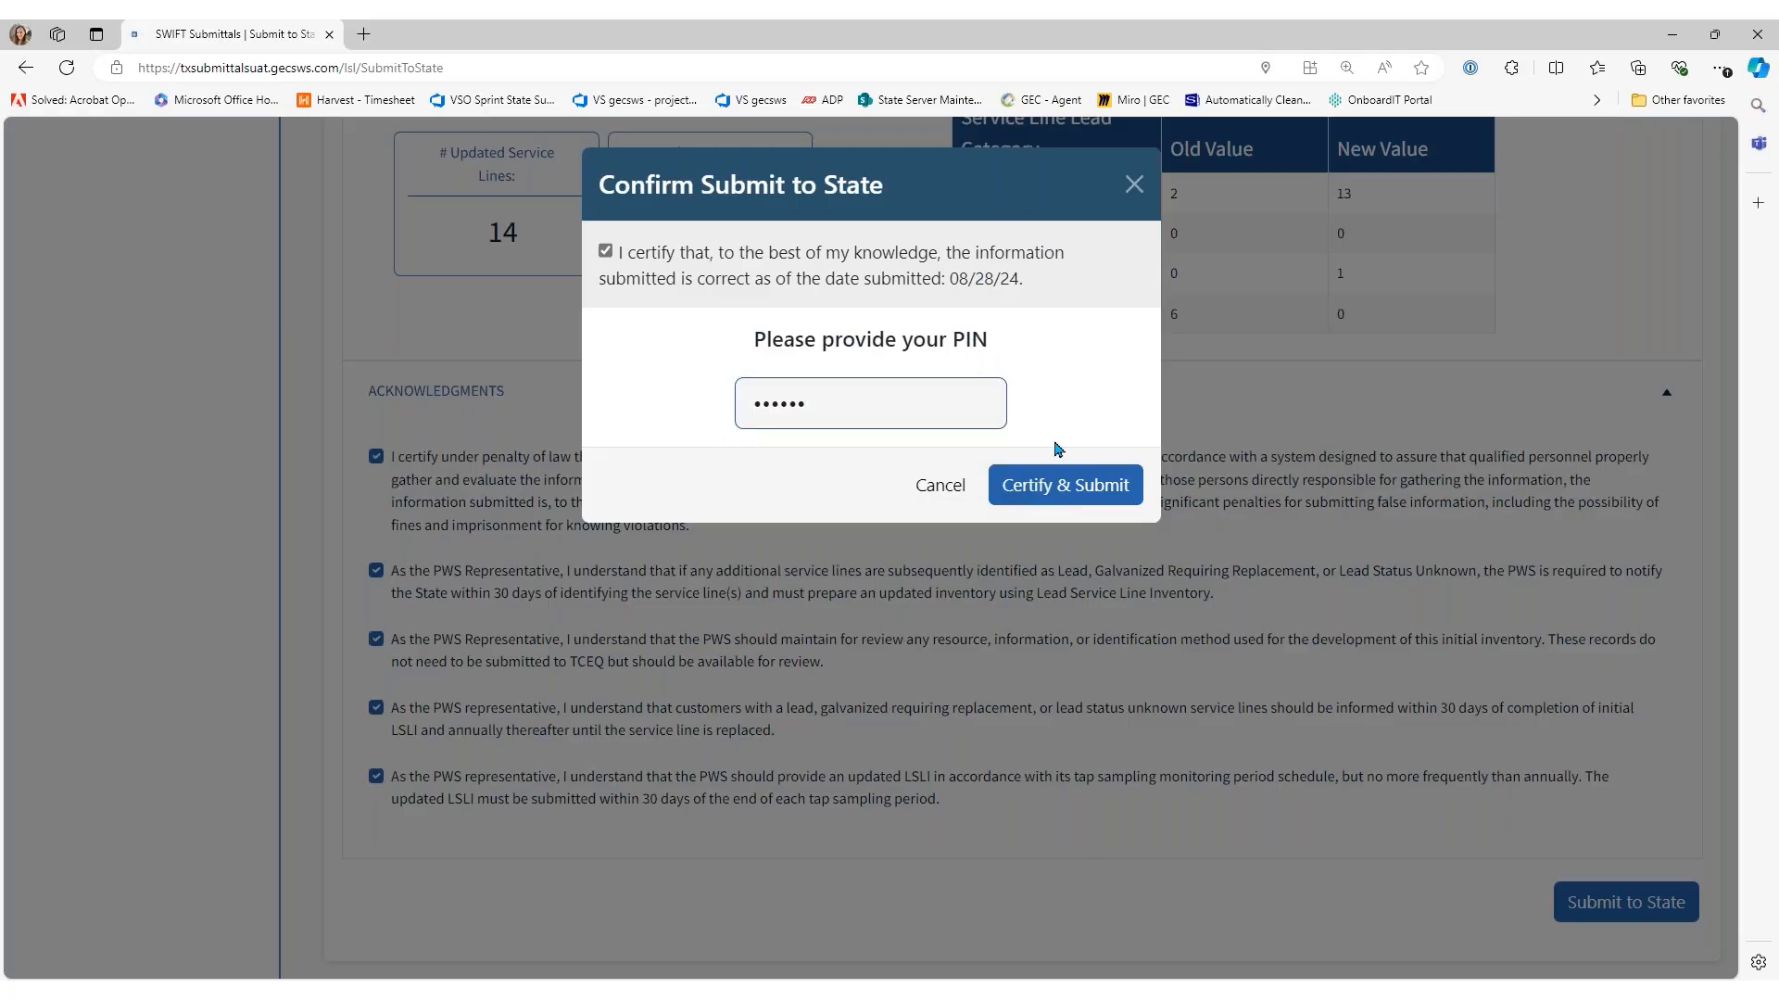
{"action": "left_click", "coordinate": [1094, 491]}
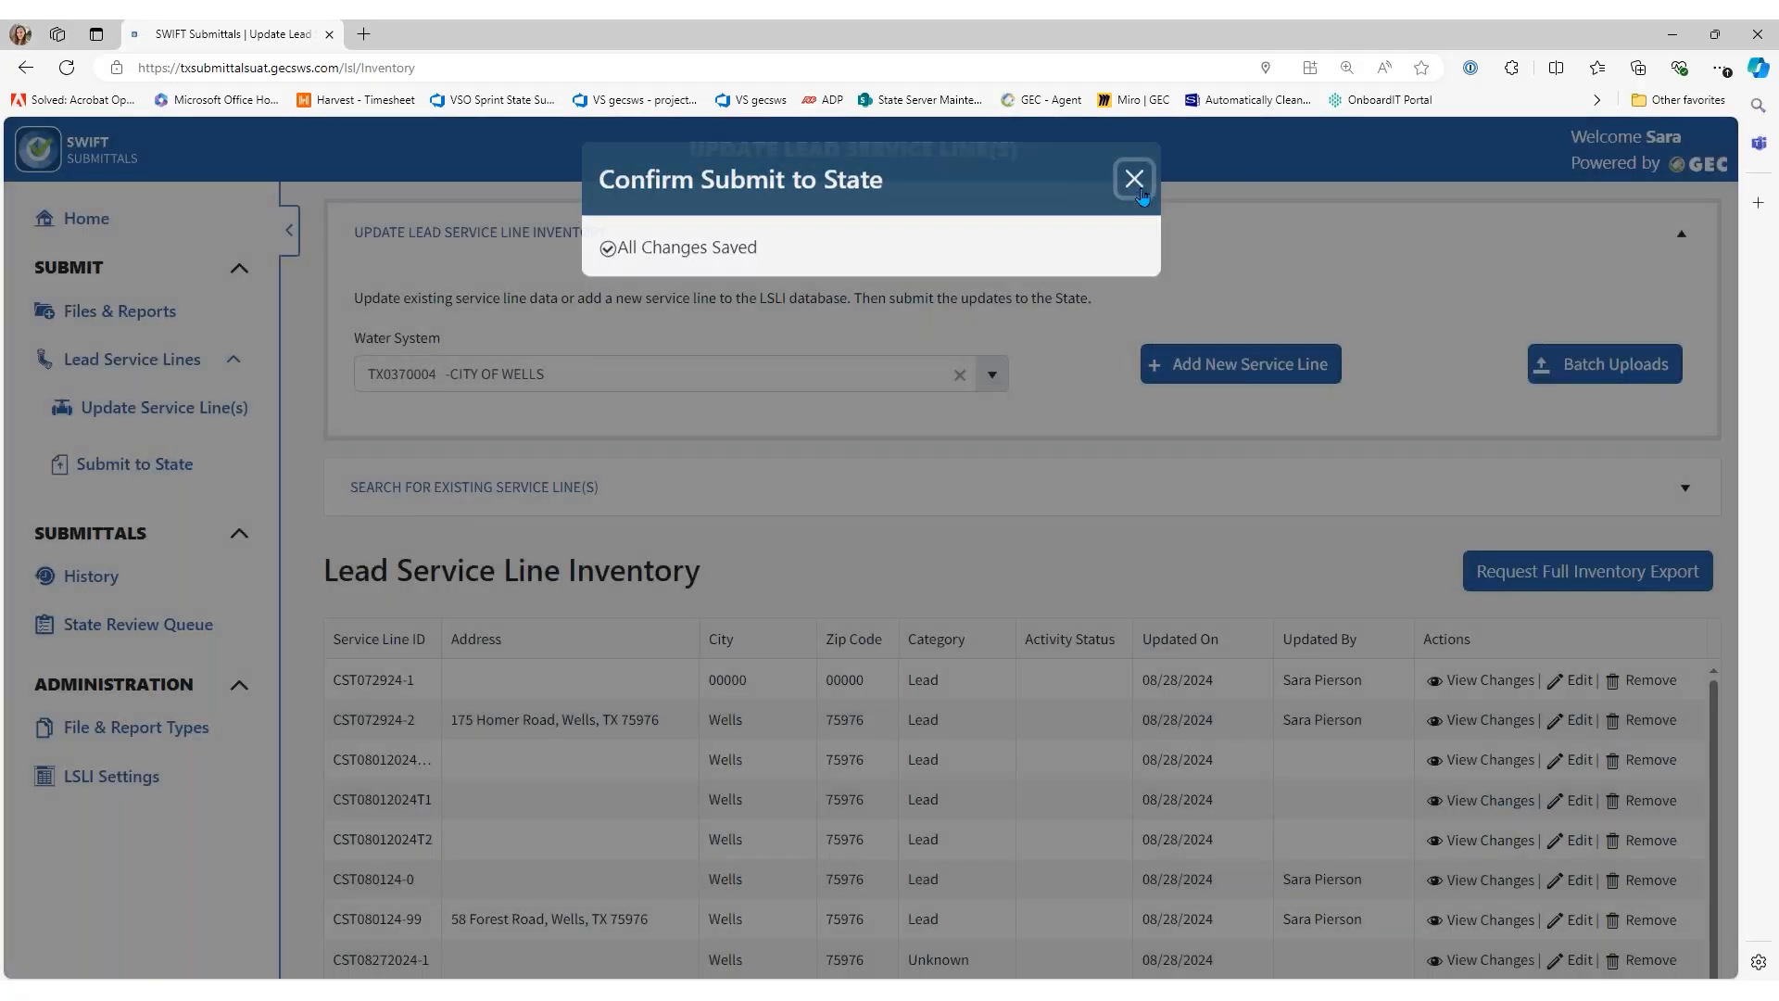
{"action": "left_click", "coordinate": [1143, 196]}
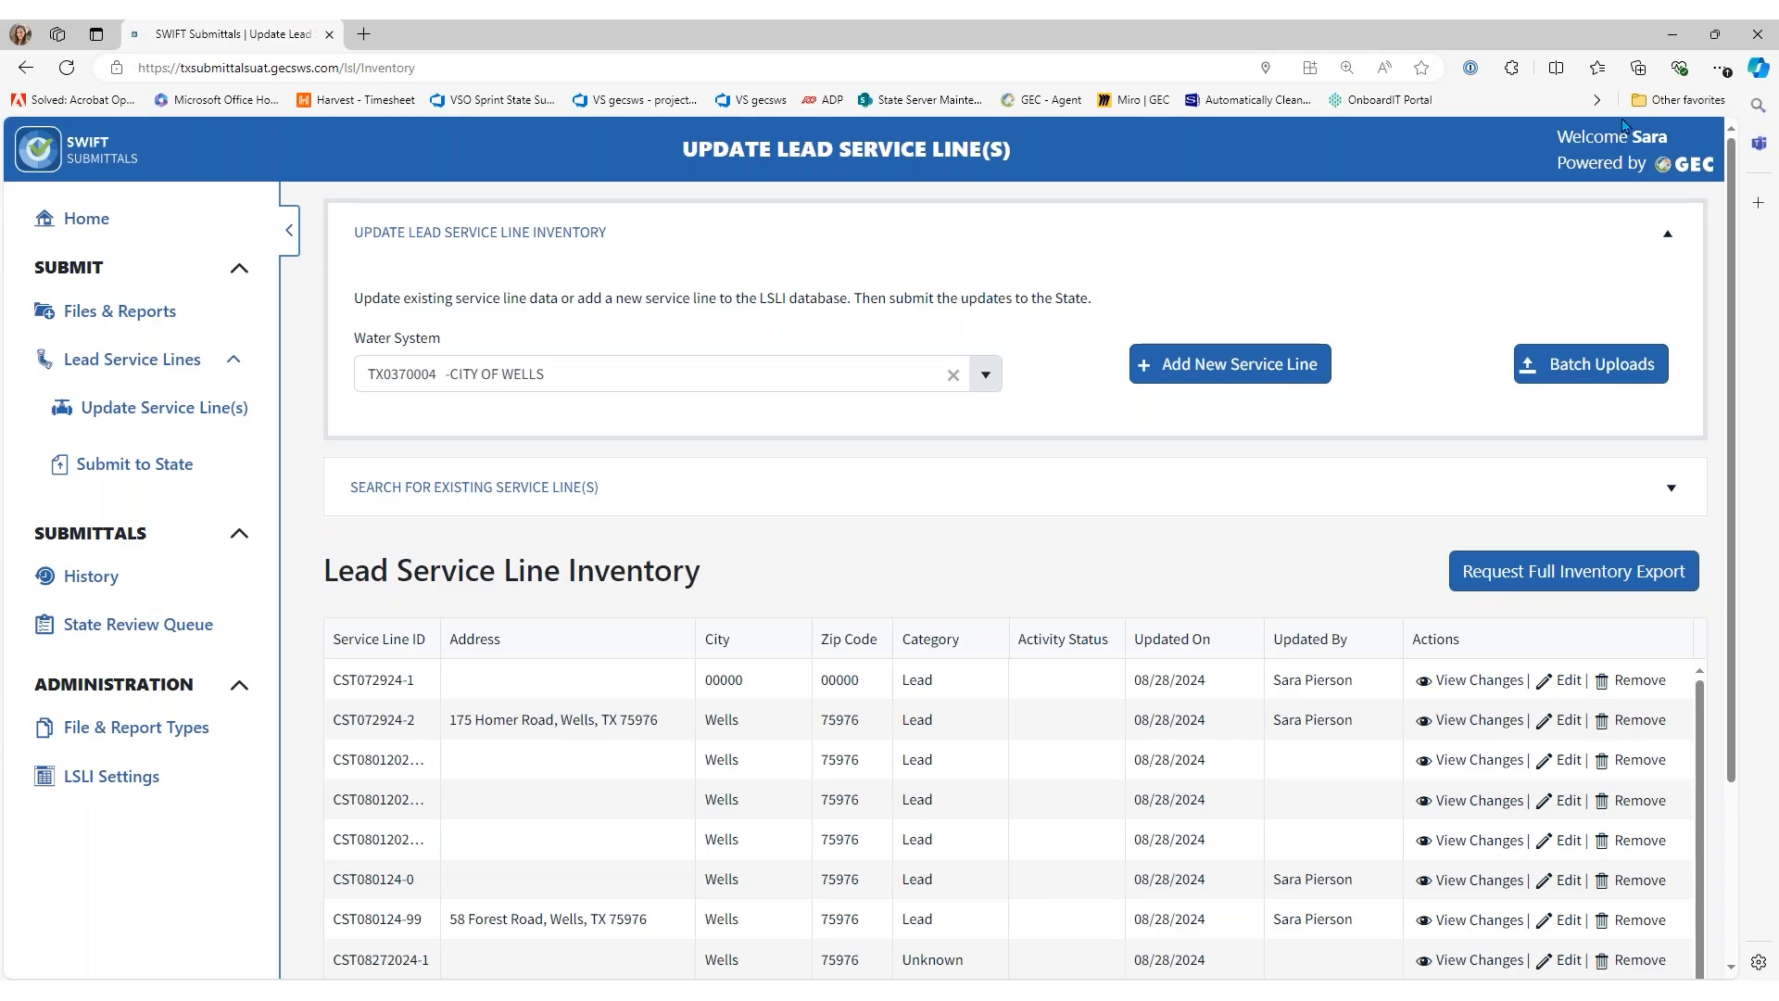
{"action": "left_click", "coordinate": [1657, 140]}
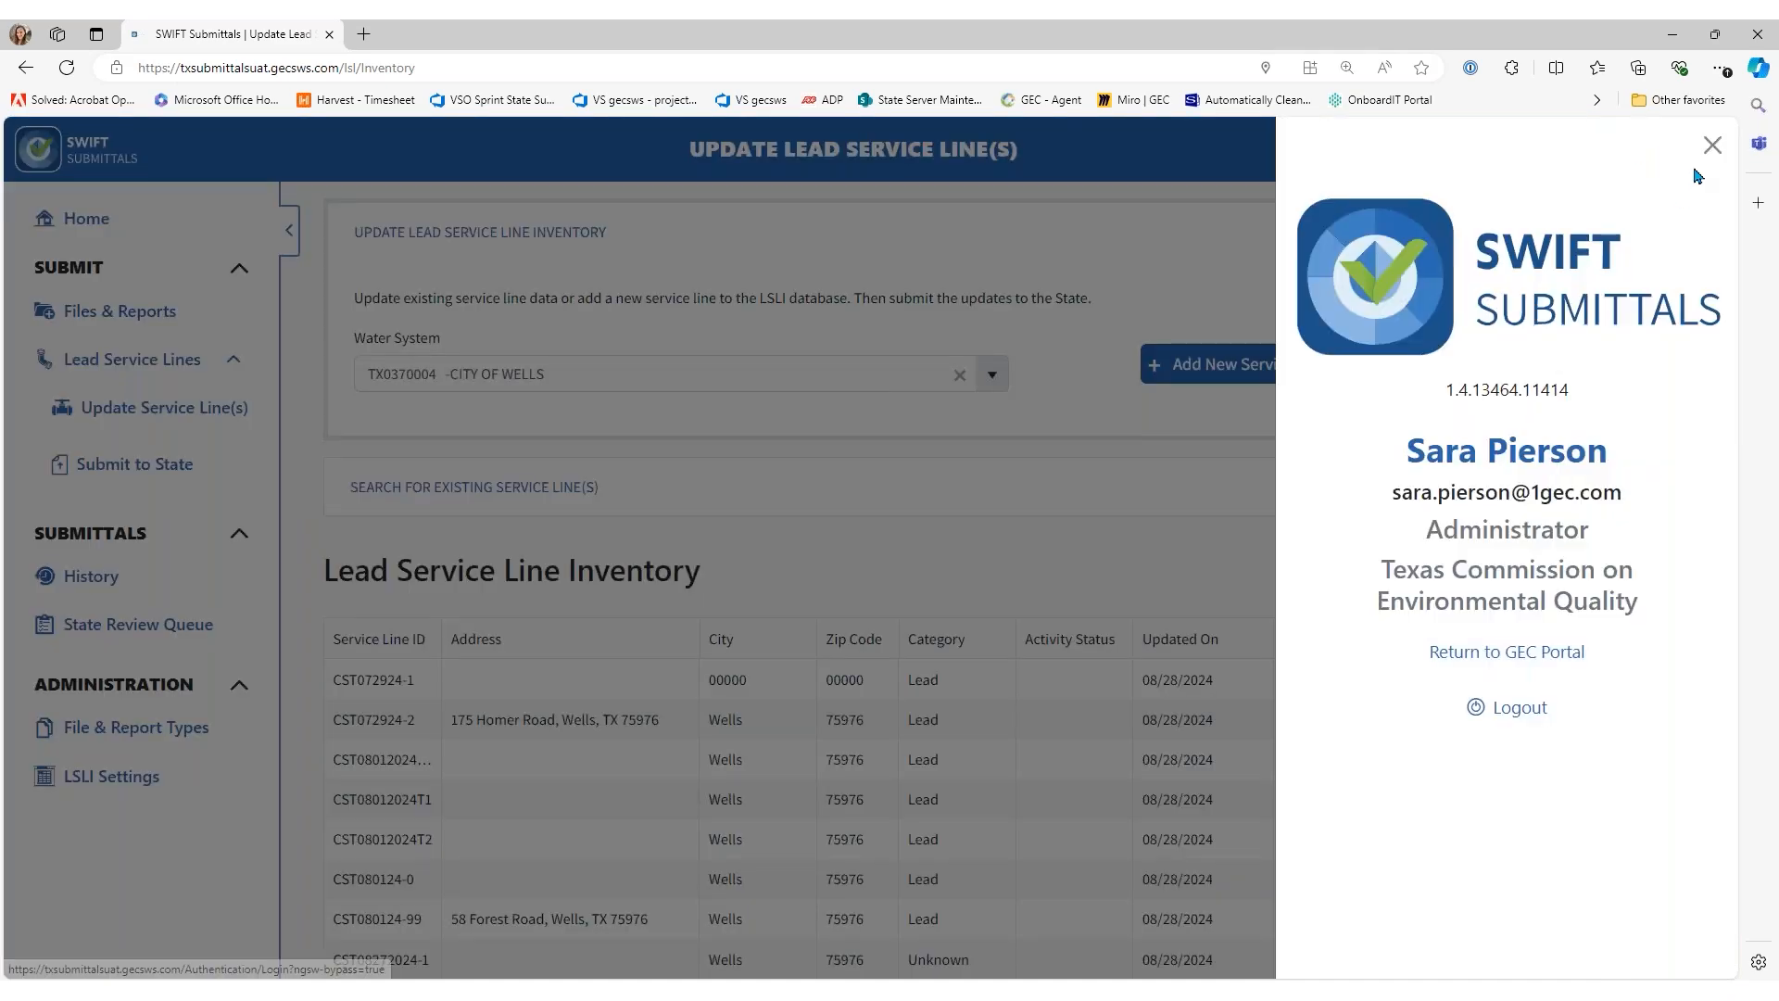
{"action": "left_click", "coordinate": [1712, 146]}
{"action": "scroll", "coordinate": [1009, 246], "scroll_direction": "down", "scroll_amount": 3}
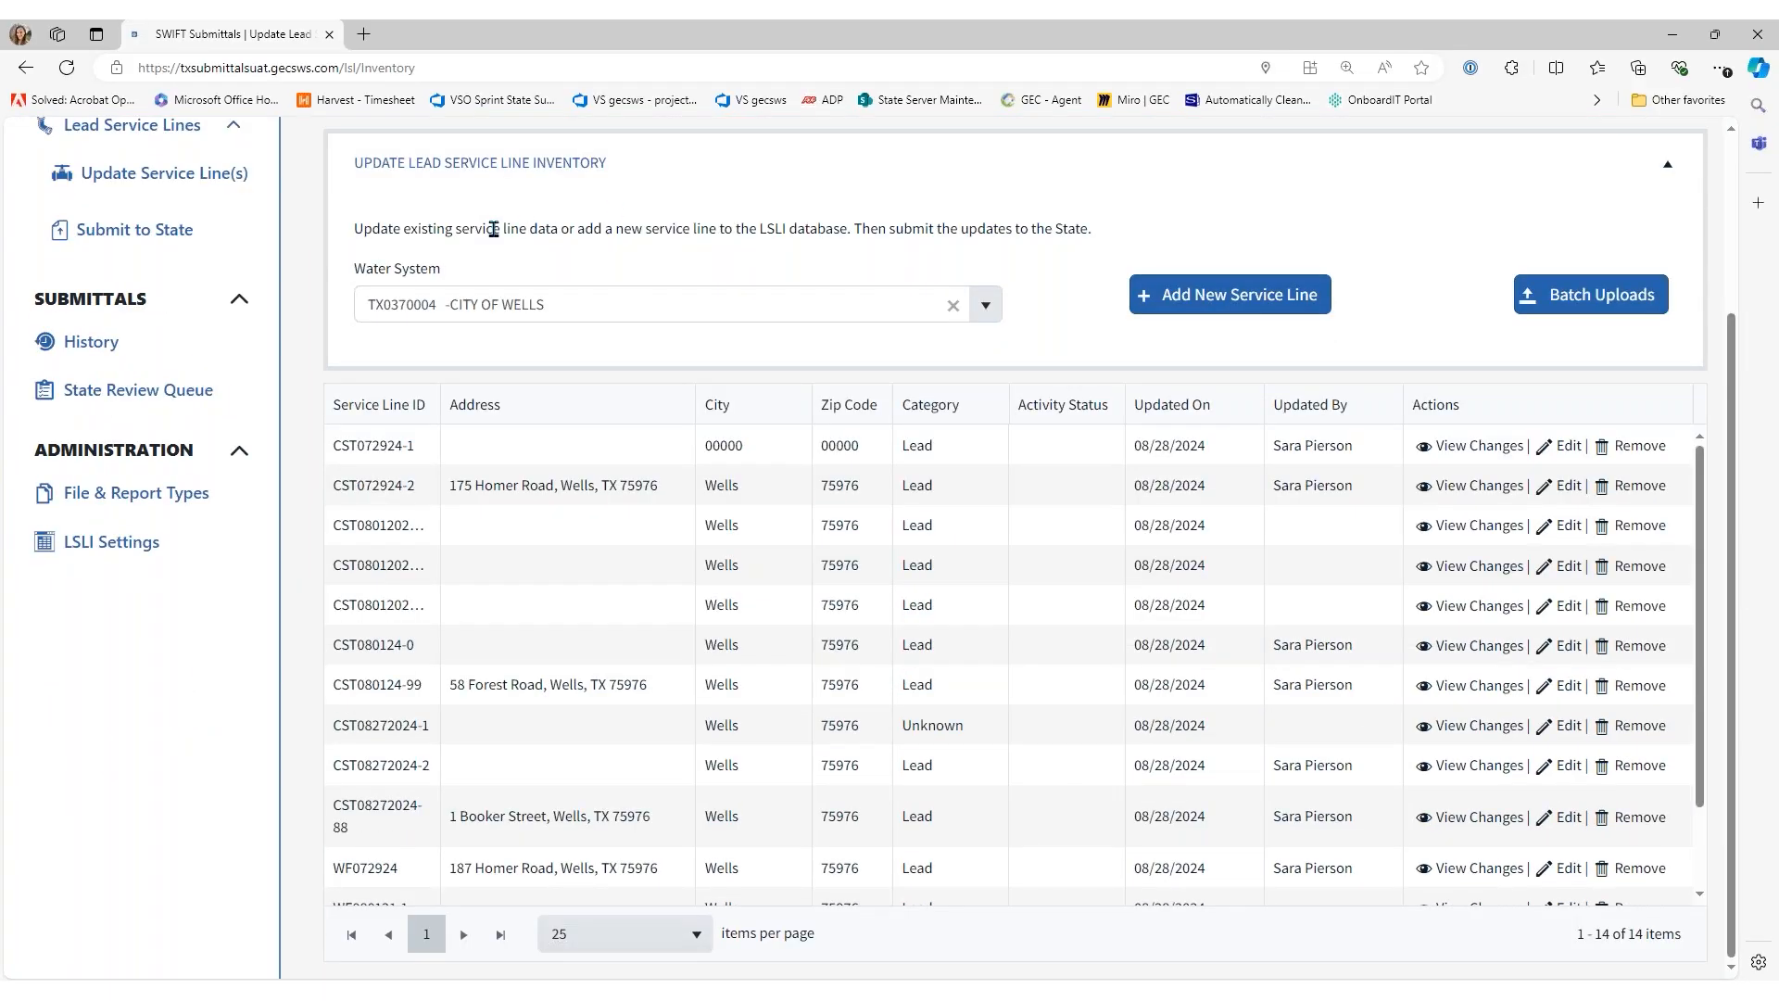
{"action": "scroll", "coordinate": [115, 385], "scroll_direction": "up", "scroll_amount": 3}
Open the submittal history and look through the LSLI submissions for their water systems and statuses
{"action": "left_click", "coordinate": [93, 577]}
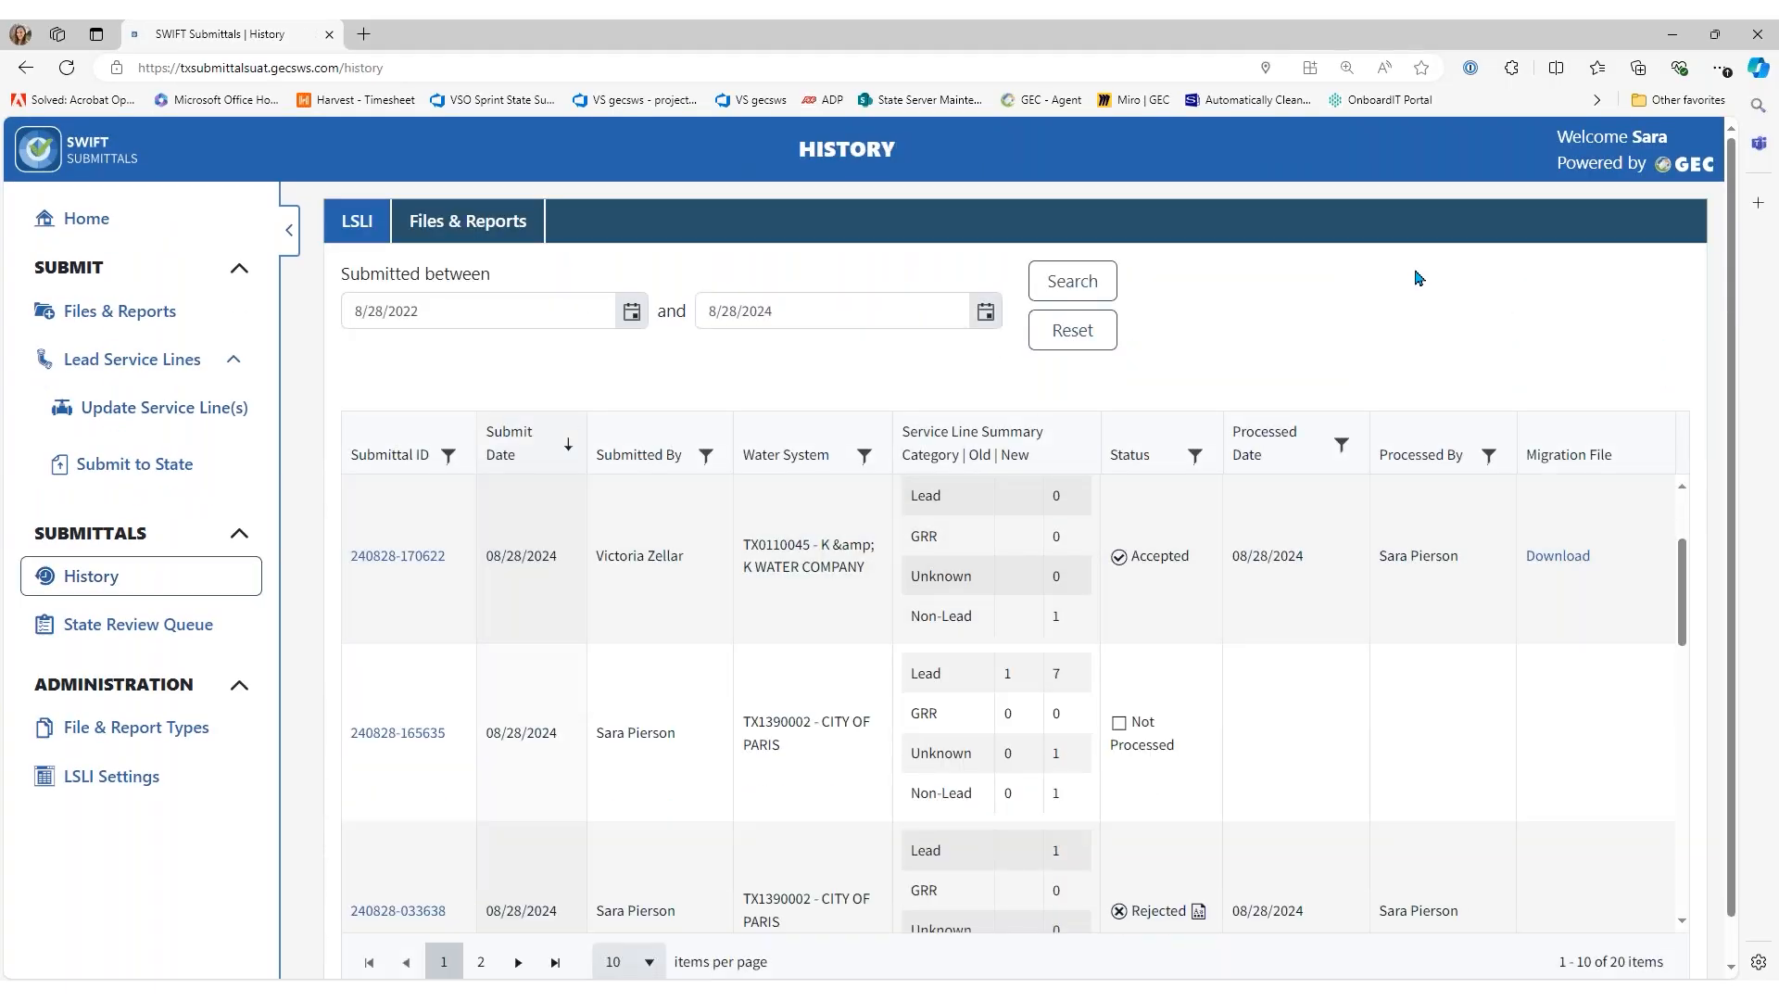
{"action": "left_click", "coordinate": [1089, 336]}
{"action": "scroll", "coordinate": [982, 649], "scroll_direction": "down", "scroll_amount": 4}
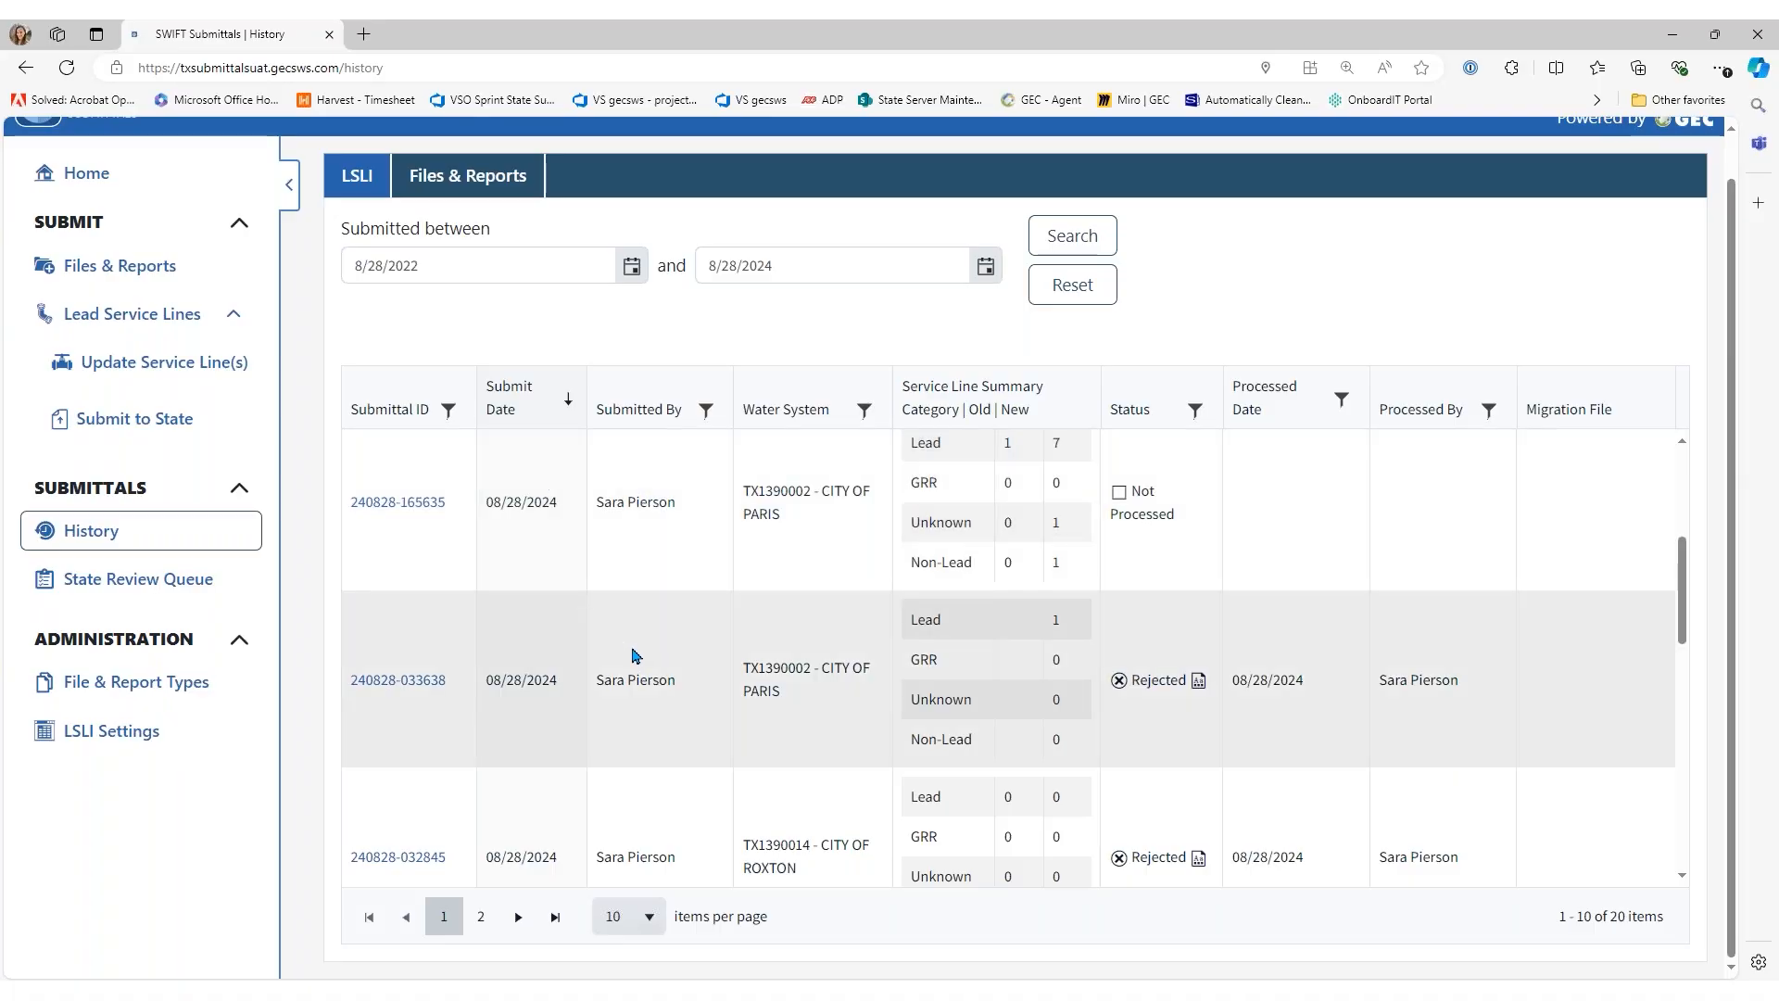
{"action": "scroll", "coordinate": [710, 688], "scroll_direction": "down", "scroll_amount": 3}
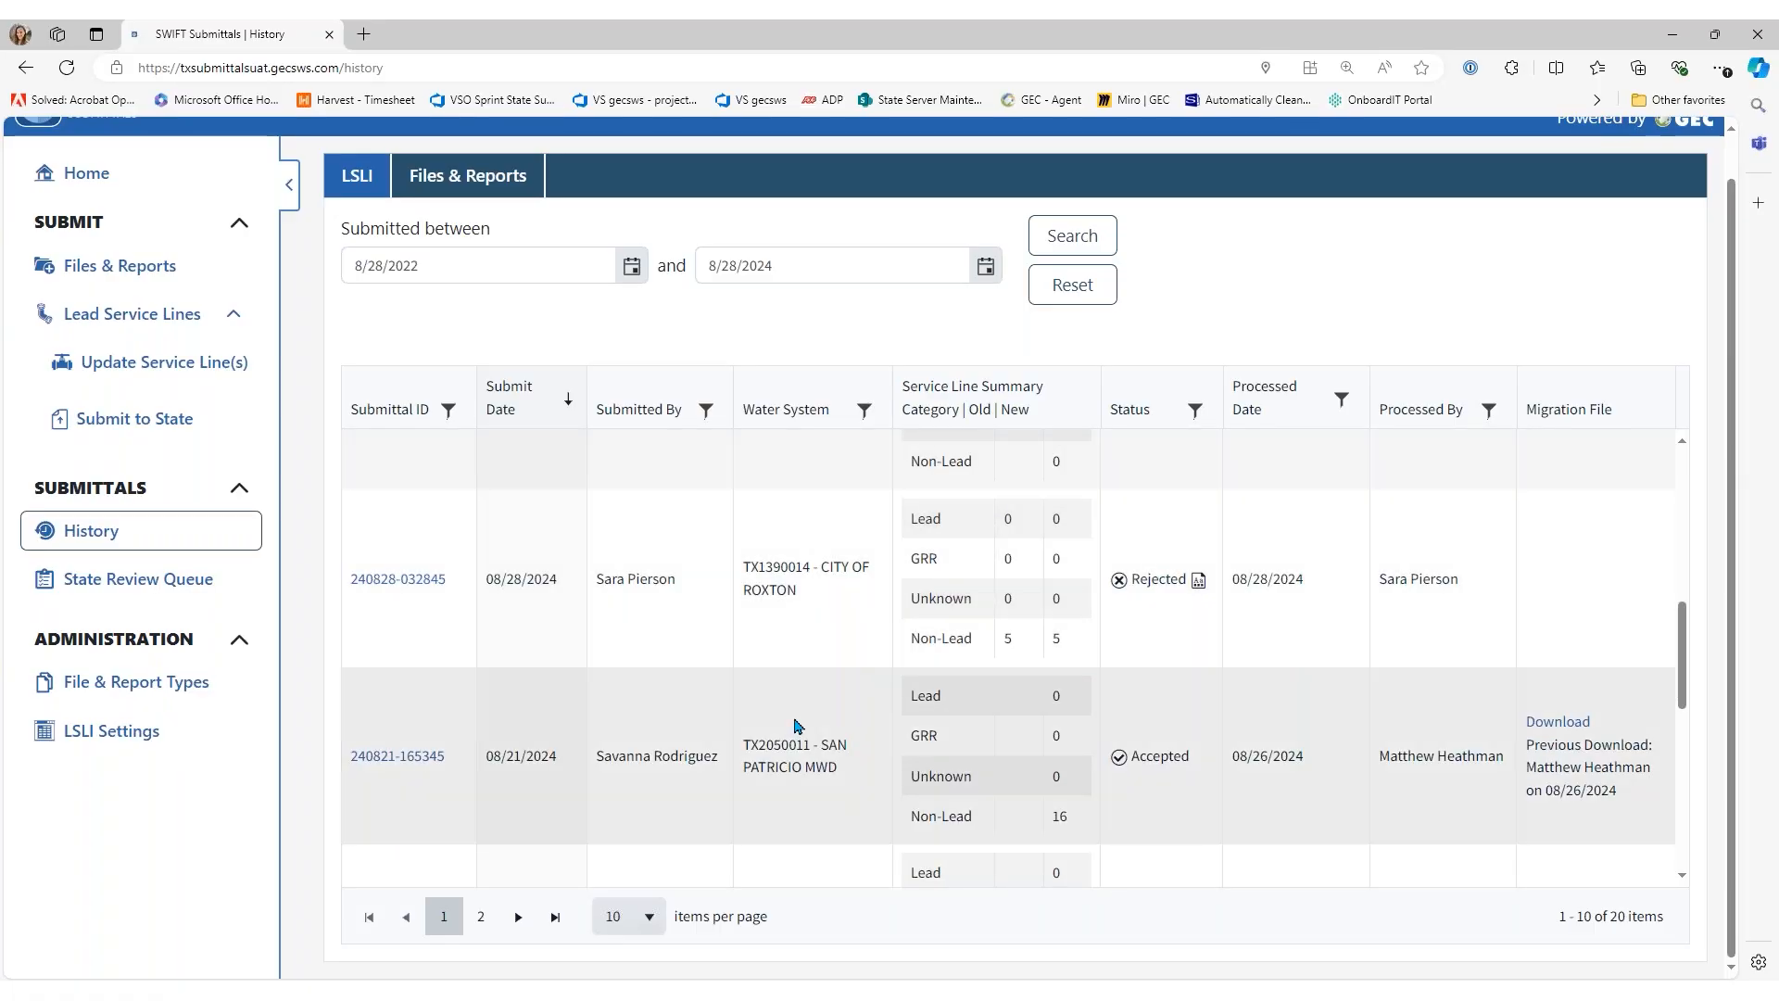
Open the San Patricio MWD submittal, examine its water system information, records and summary, and return to the history
{"action": "left_click", "coordinate": [393, 757]}
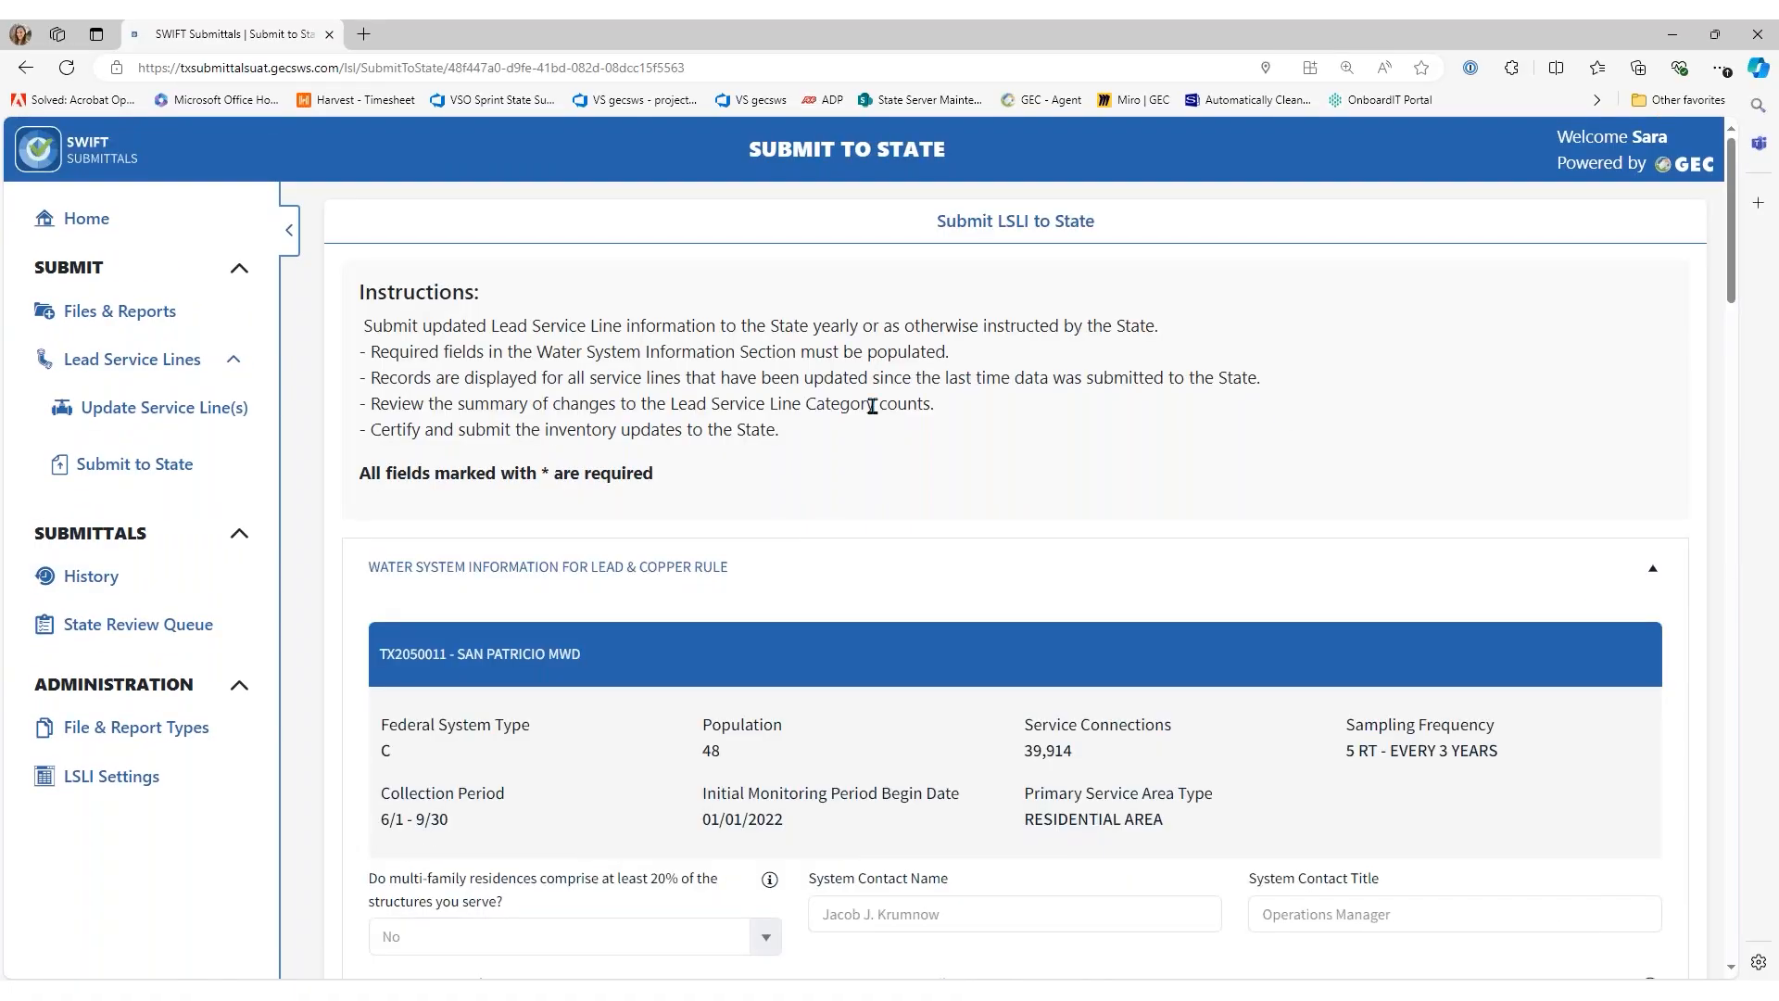
{"action": "scroll", "coordinate": [857, 417], "scroll_direction": "down", "scroll_amount": 5}
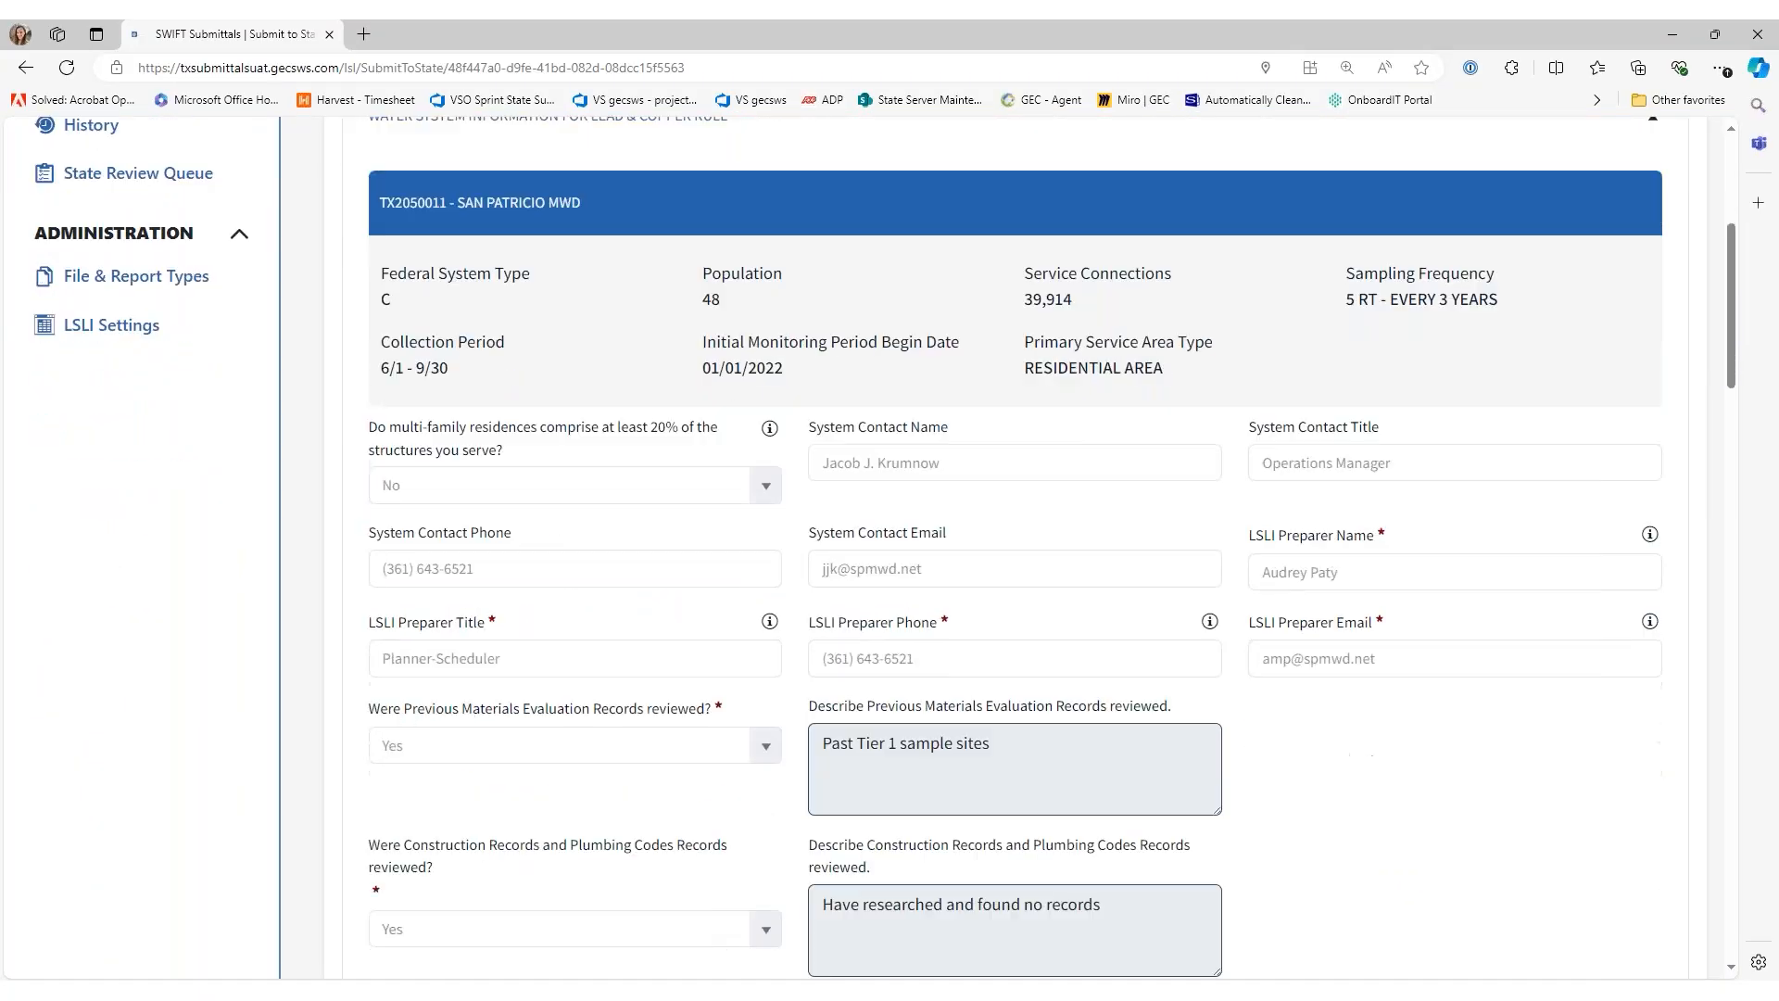
{"action": "scroll", "coordinate": [942, 464], "scroll_direction": "down", "scroll_amount": 5}
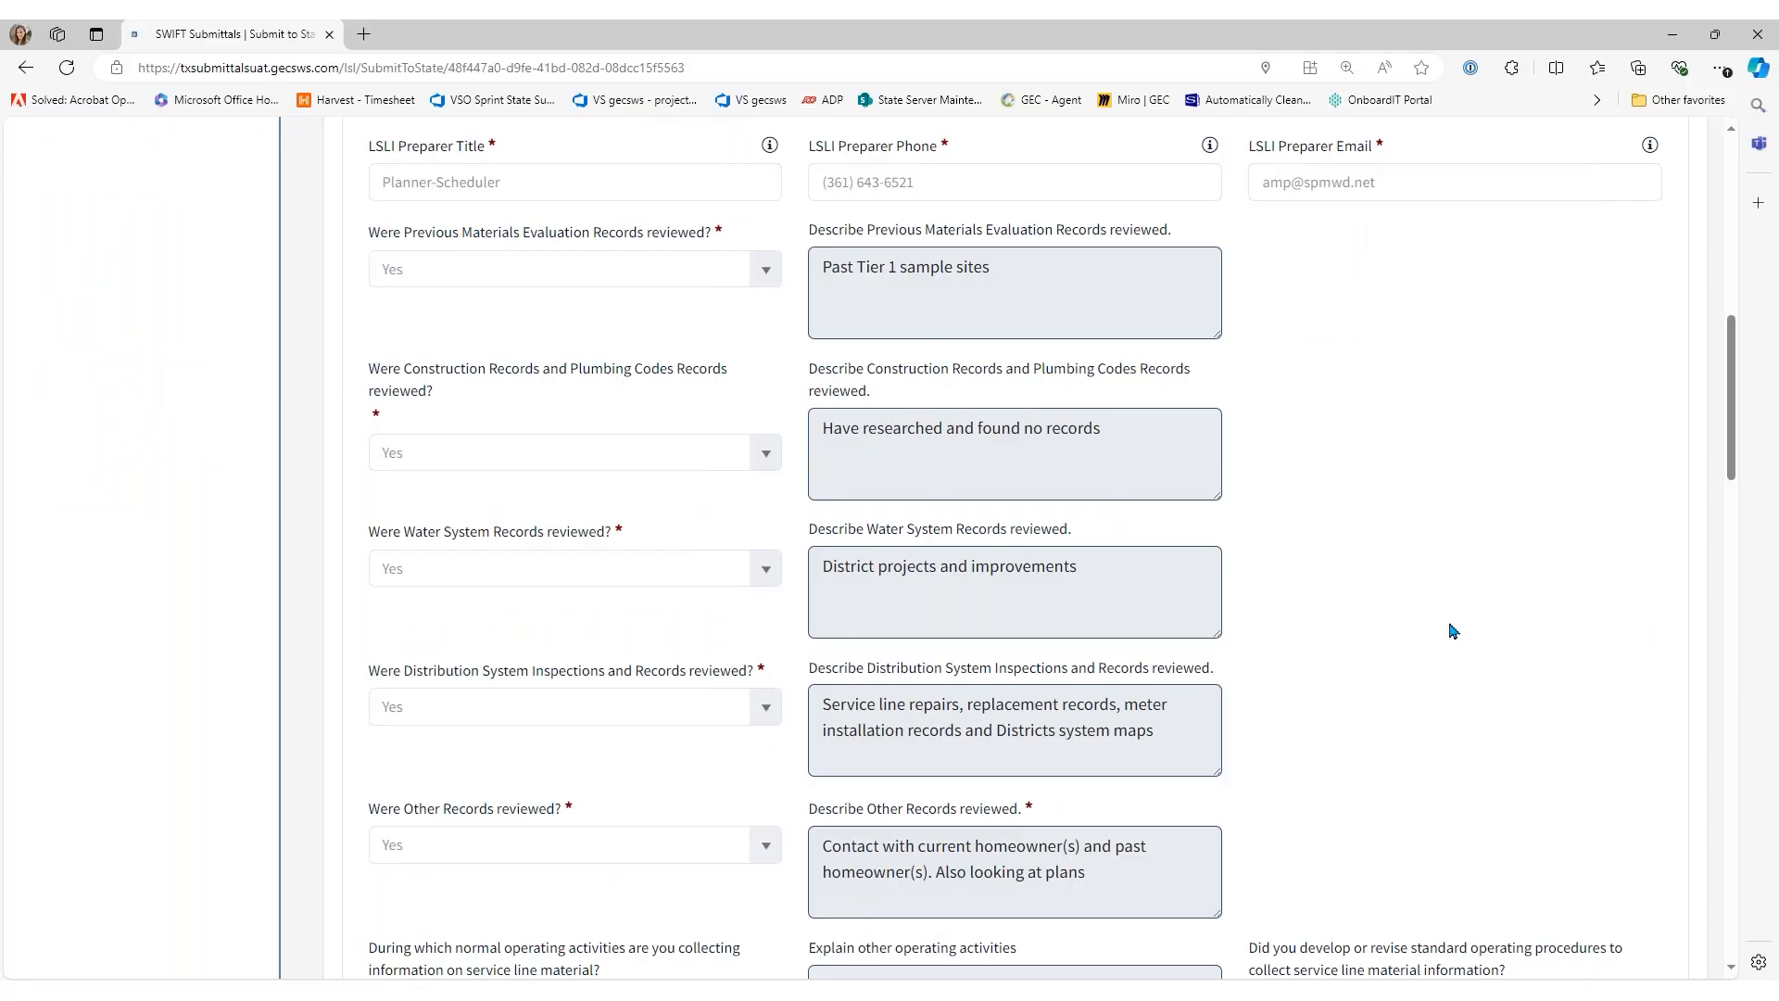
{"action": "scroll", "coordinate": [1451, 629], "scroll_direction": "down", "scroll_amount": 9}
{"action": "scroll", "coordinate": [1445, 631], "scroll_direction": "down", "scroll_amount": 12}
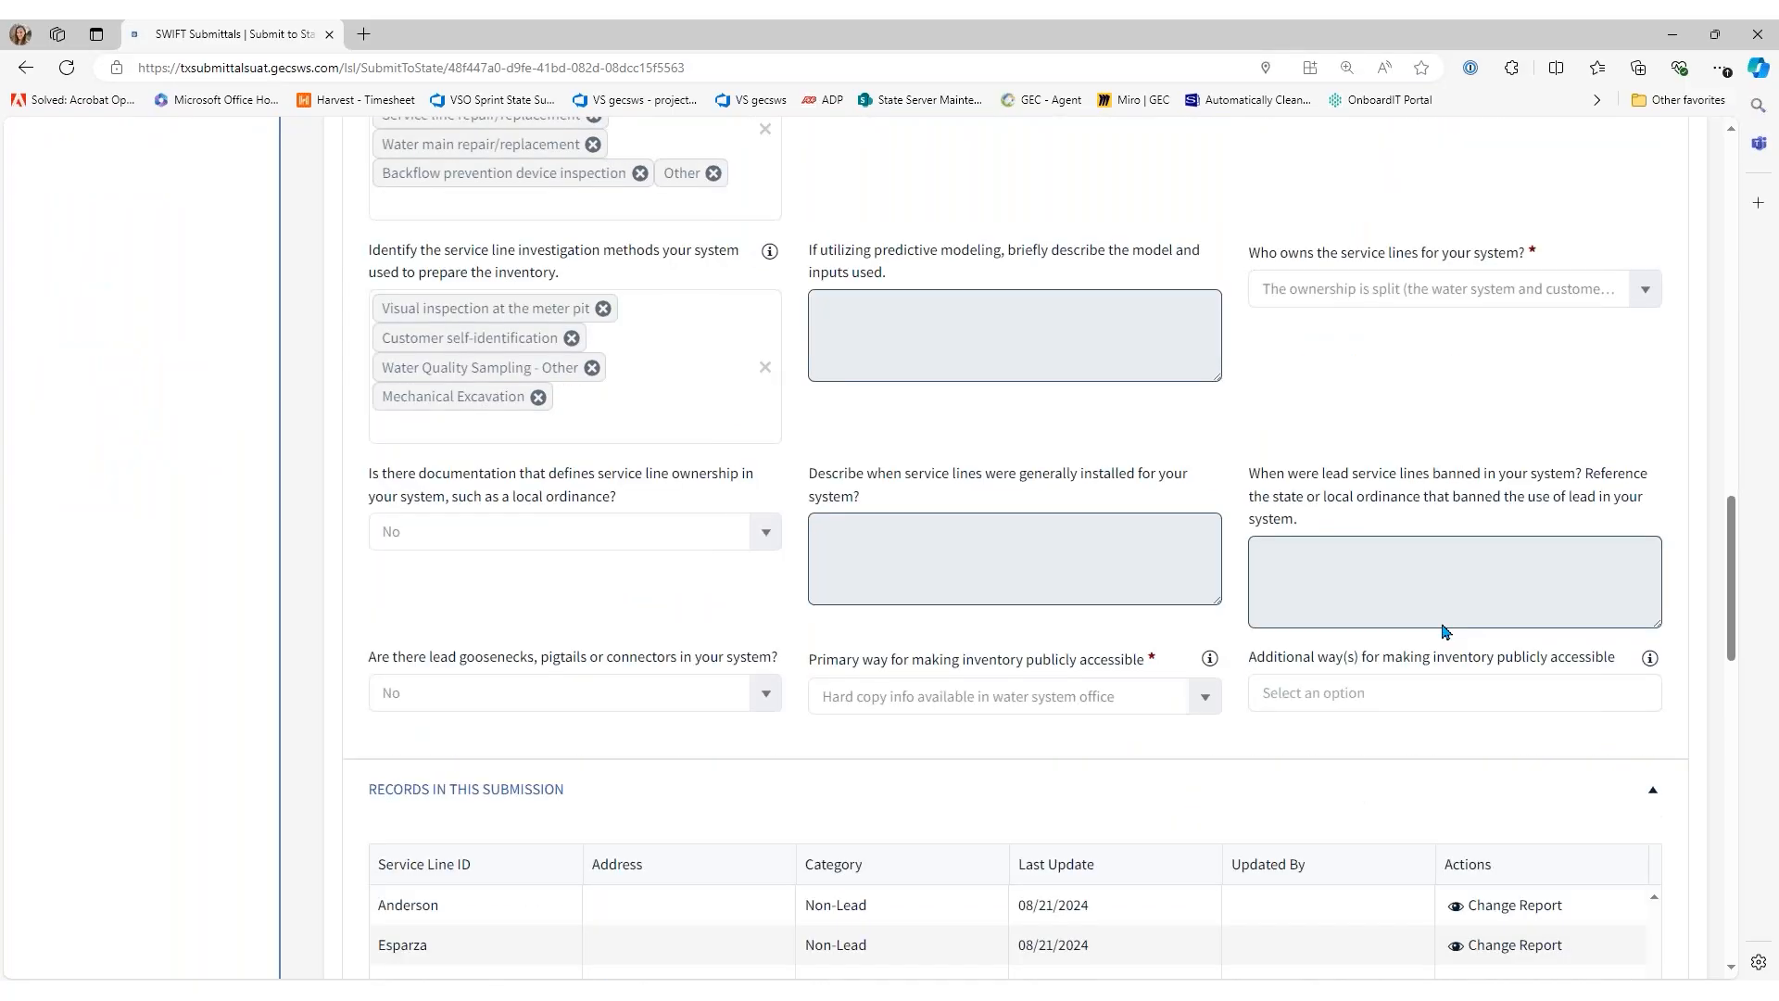
{"action": "scroll", "coordinate": [1442, 631], "scroll_direction": "down", "scroll_amount": 6}
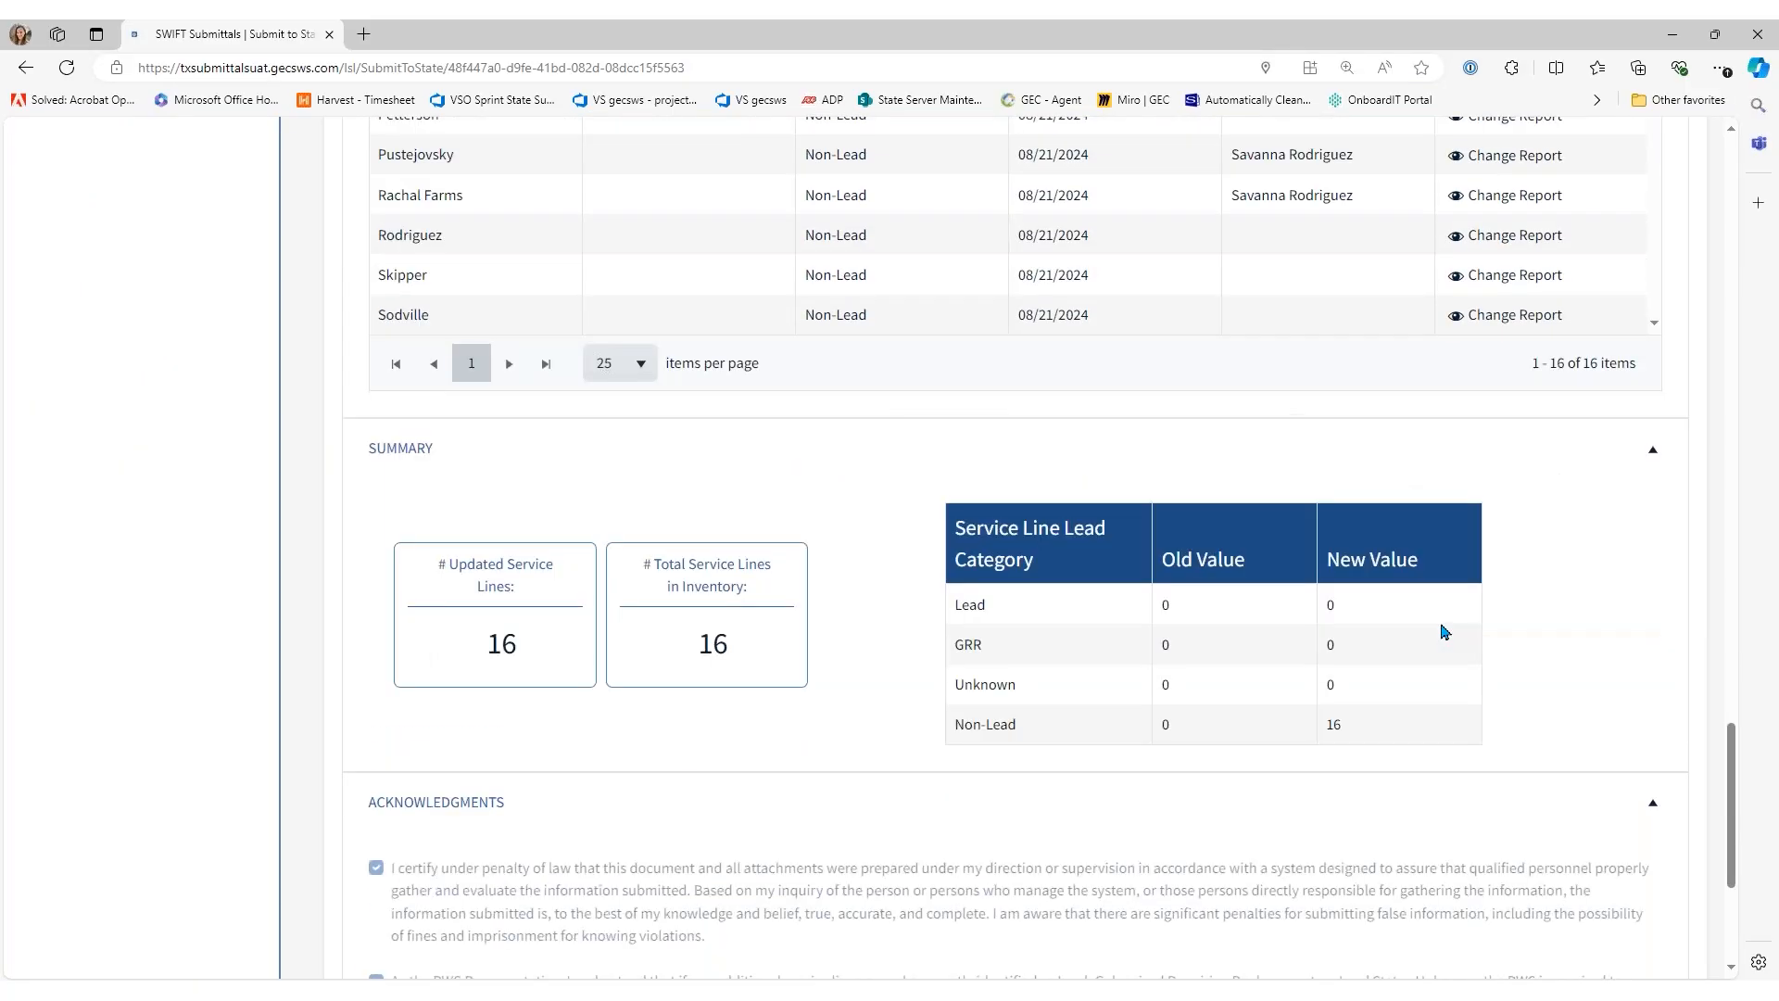
{"action": "left_click", "coordinate": [25, 68]}
Read the rejection comment on the rejected City of Paris submittal and close it
{"action": "scroll", "coordinate": [842, 596], "scroll_direction": "down", "scroll_amount": 8}
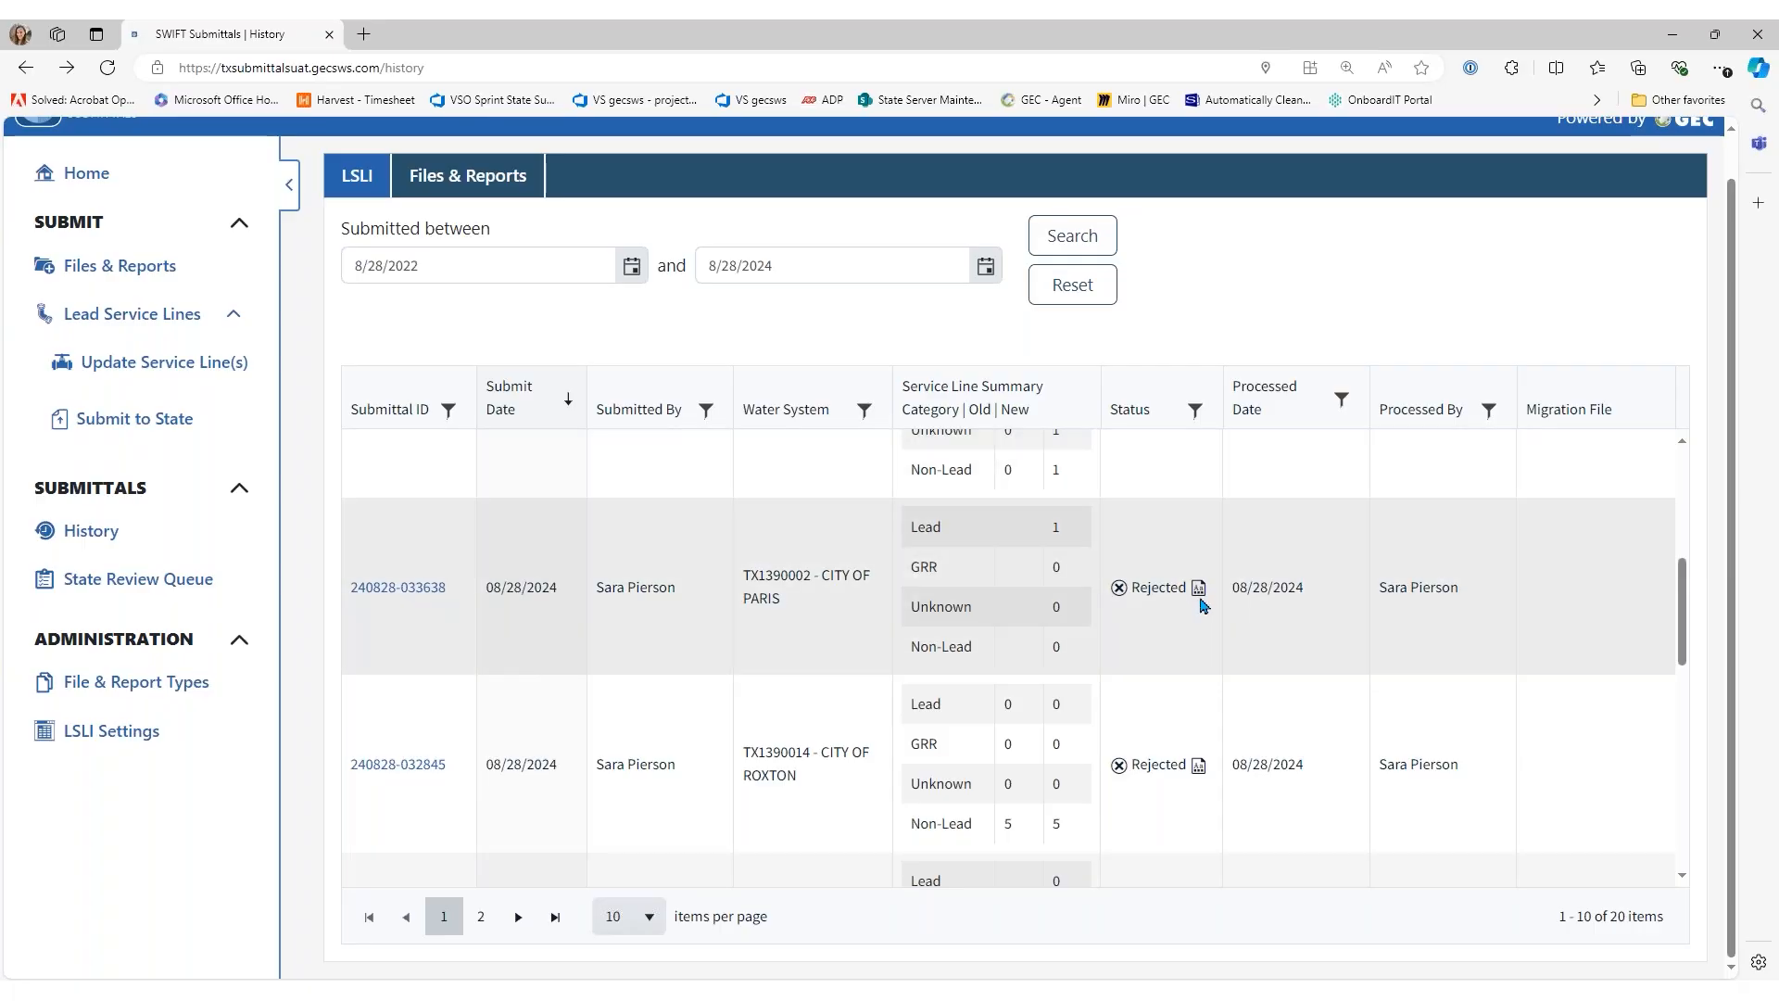
{"action": "scroll", "coordinate": [1220, 619], "scroll_direction": "up", "scroll_amount": 1}
{"action": "scroll", "coordinate": [1220, 619], "scroll_direction": "up", "scroll_amount": 1}
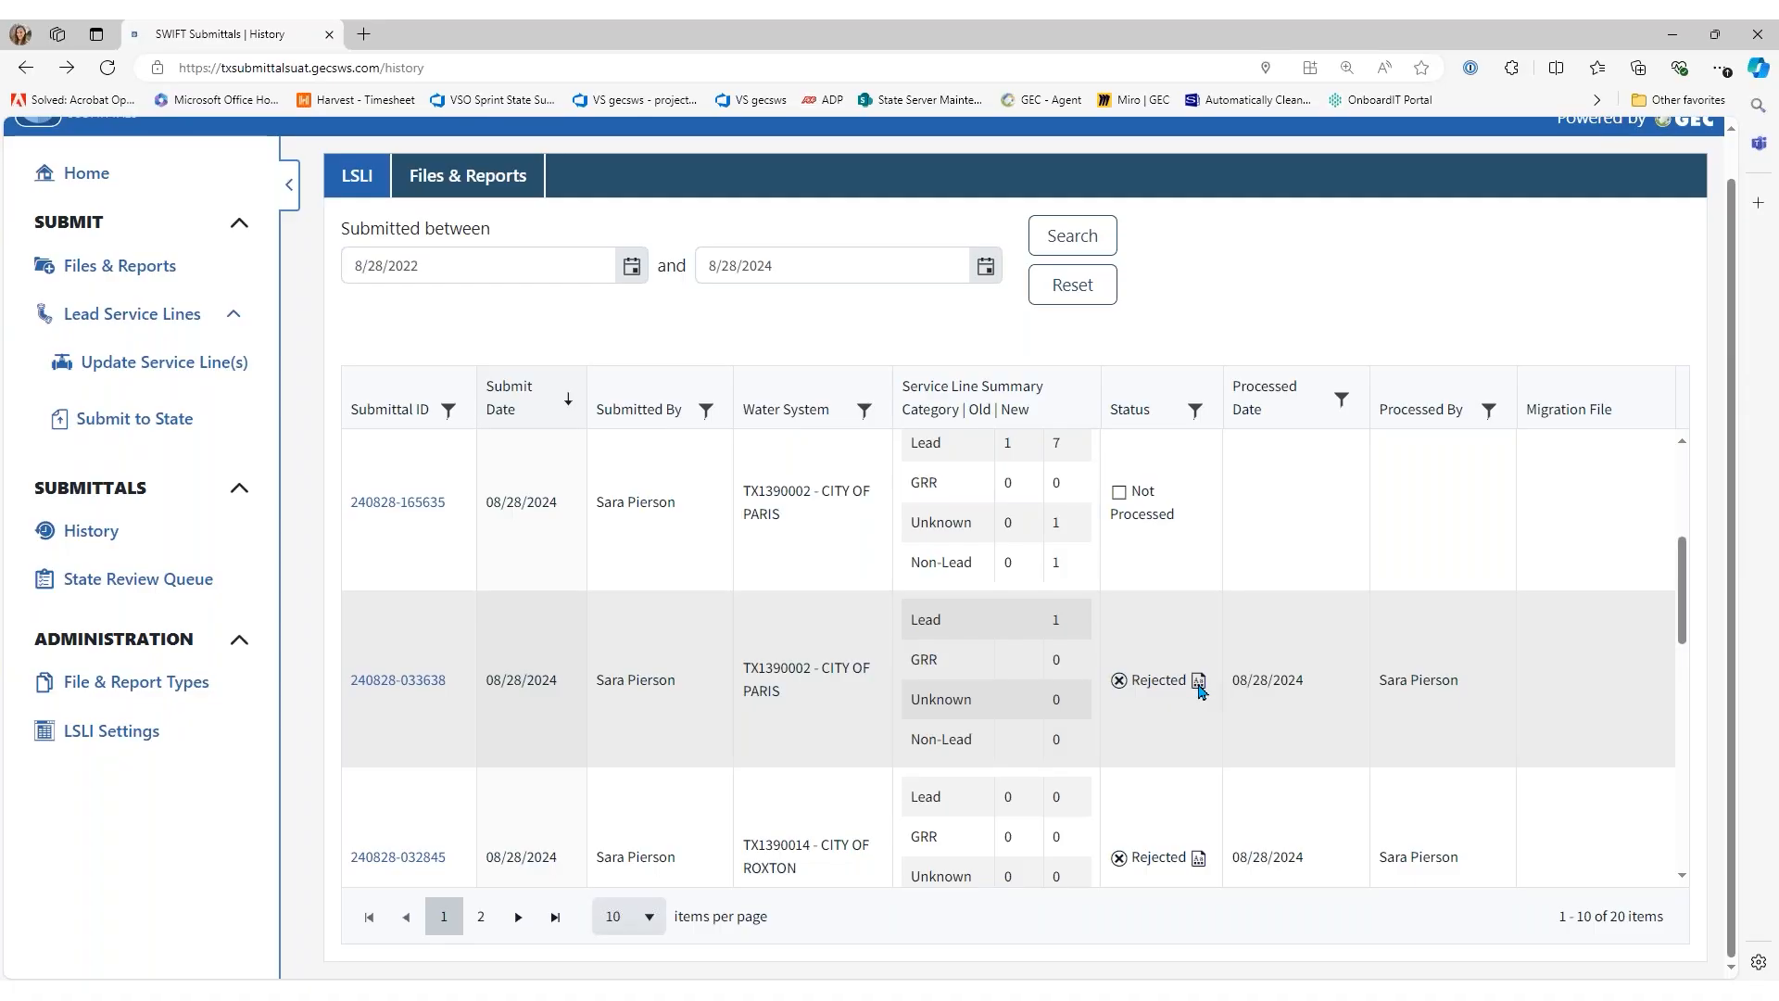
{"action": "left_click", "coordinate": [1199, 683]}
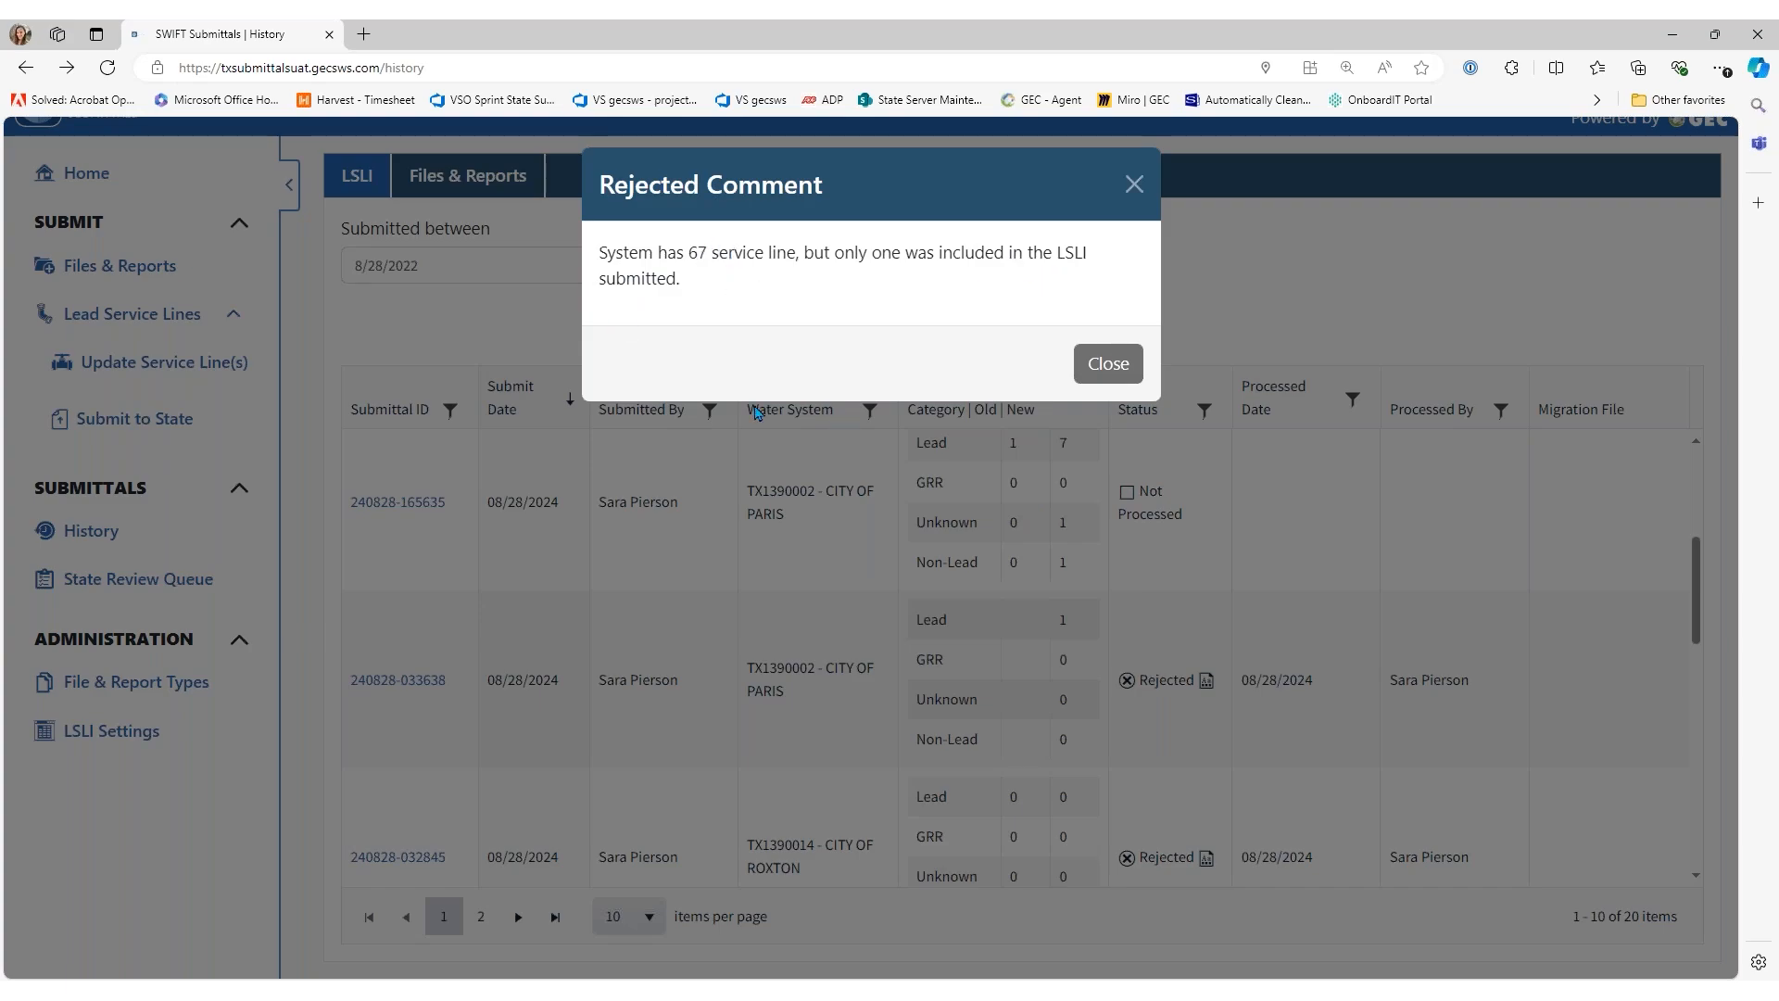
{"action": "left_click", "coordinate": [1107, 380]}
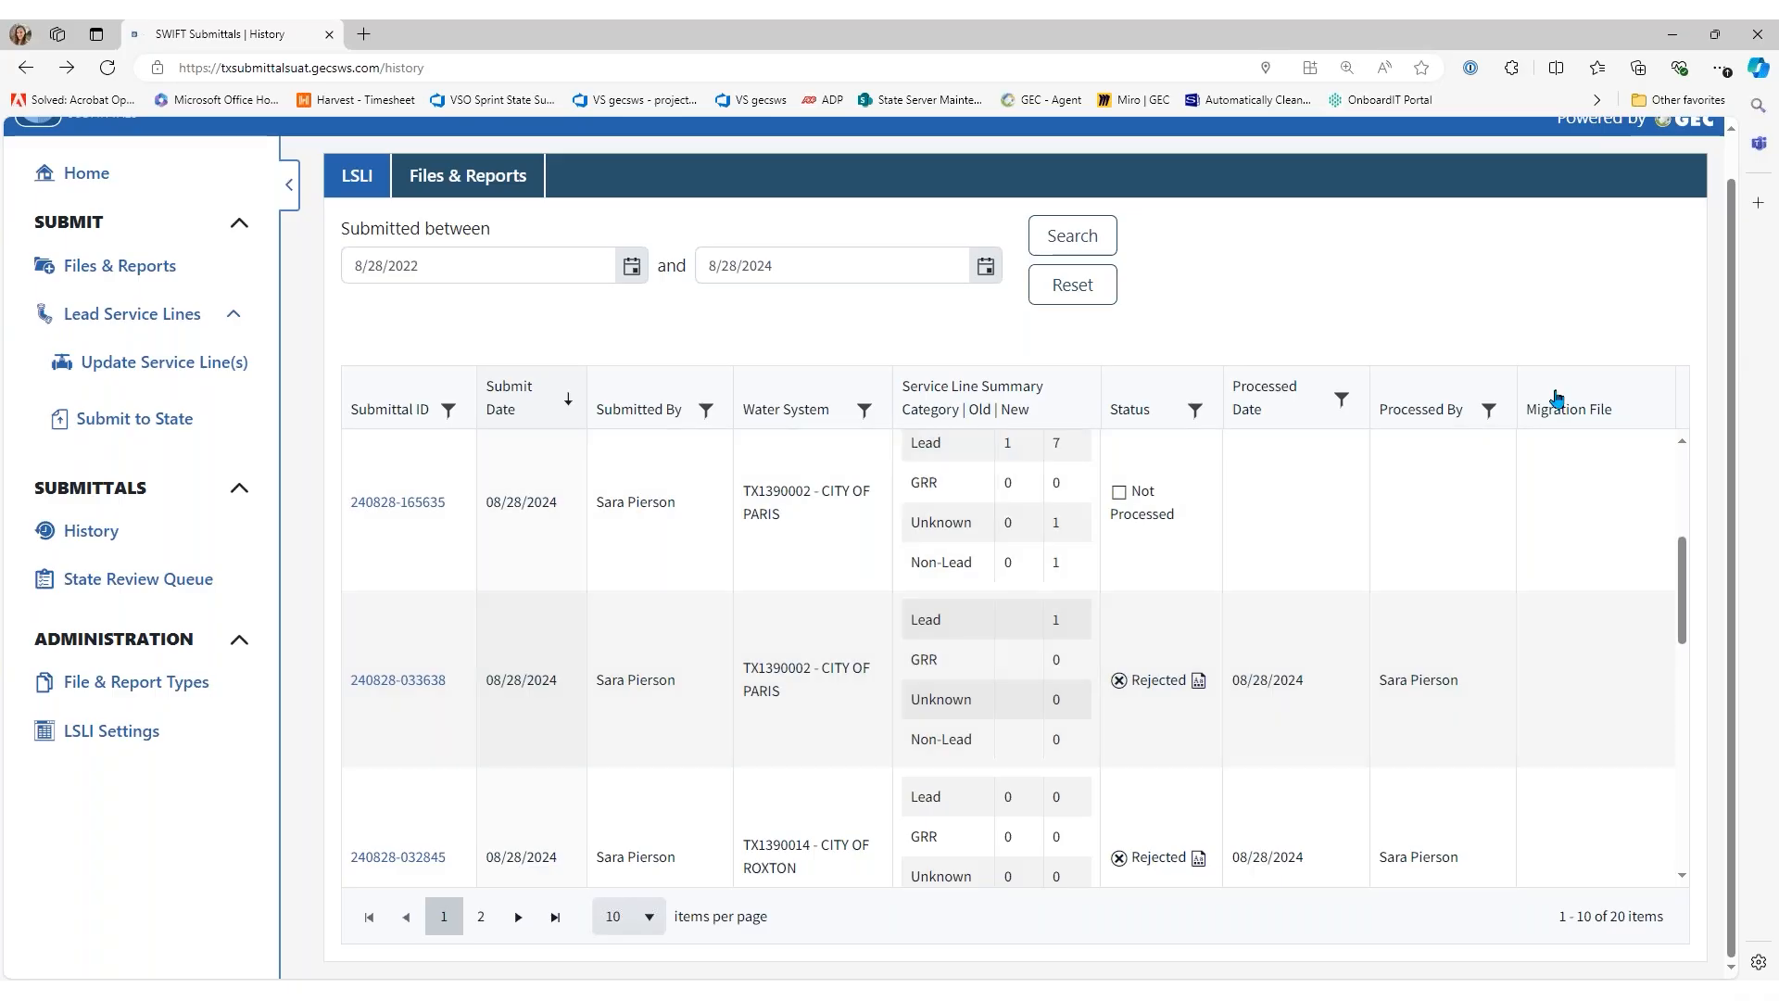
Check the migration file entries of the accepted submittals and return to the City of Wells submittal
{"action": "scroll", "coordinate": [1606, 587], "scroll_direction": "down", "scroll_amount": 2}
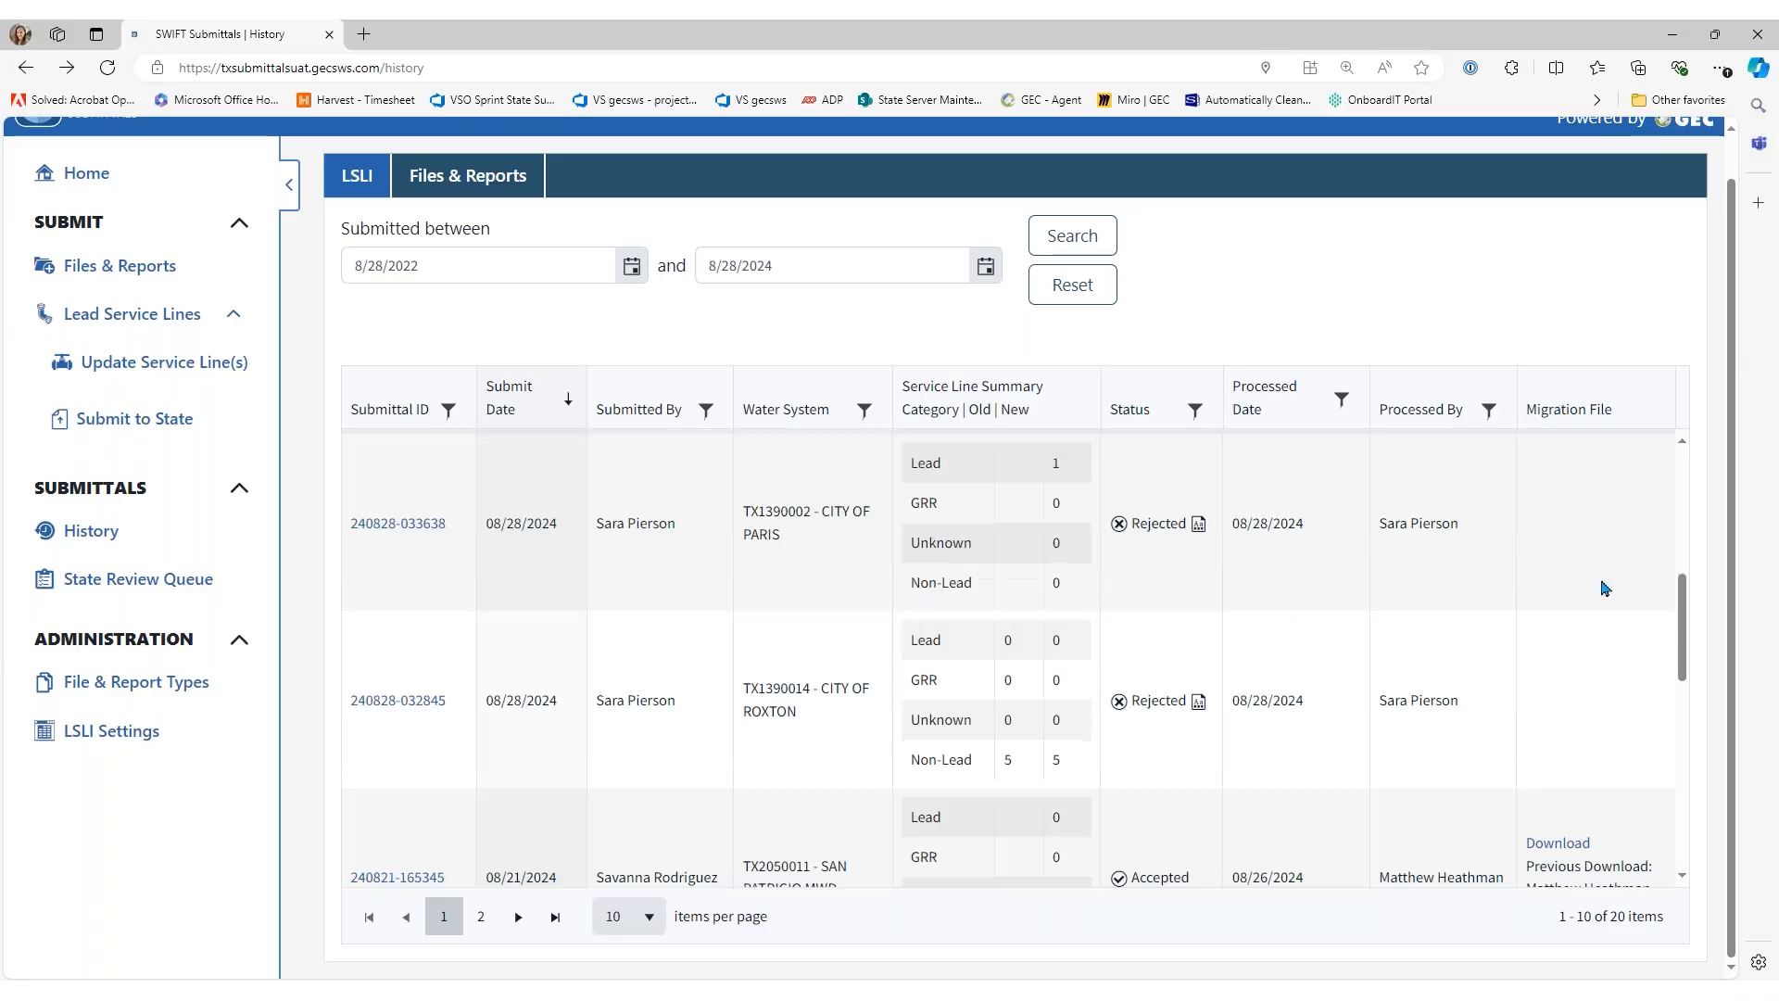
{"action": "scroll", "coordinate": [1477, 492], "scroll_direction": "down", "scroll_amount": 2}
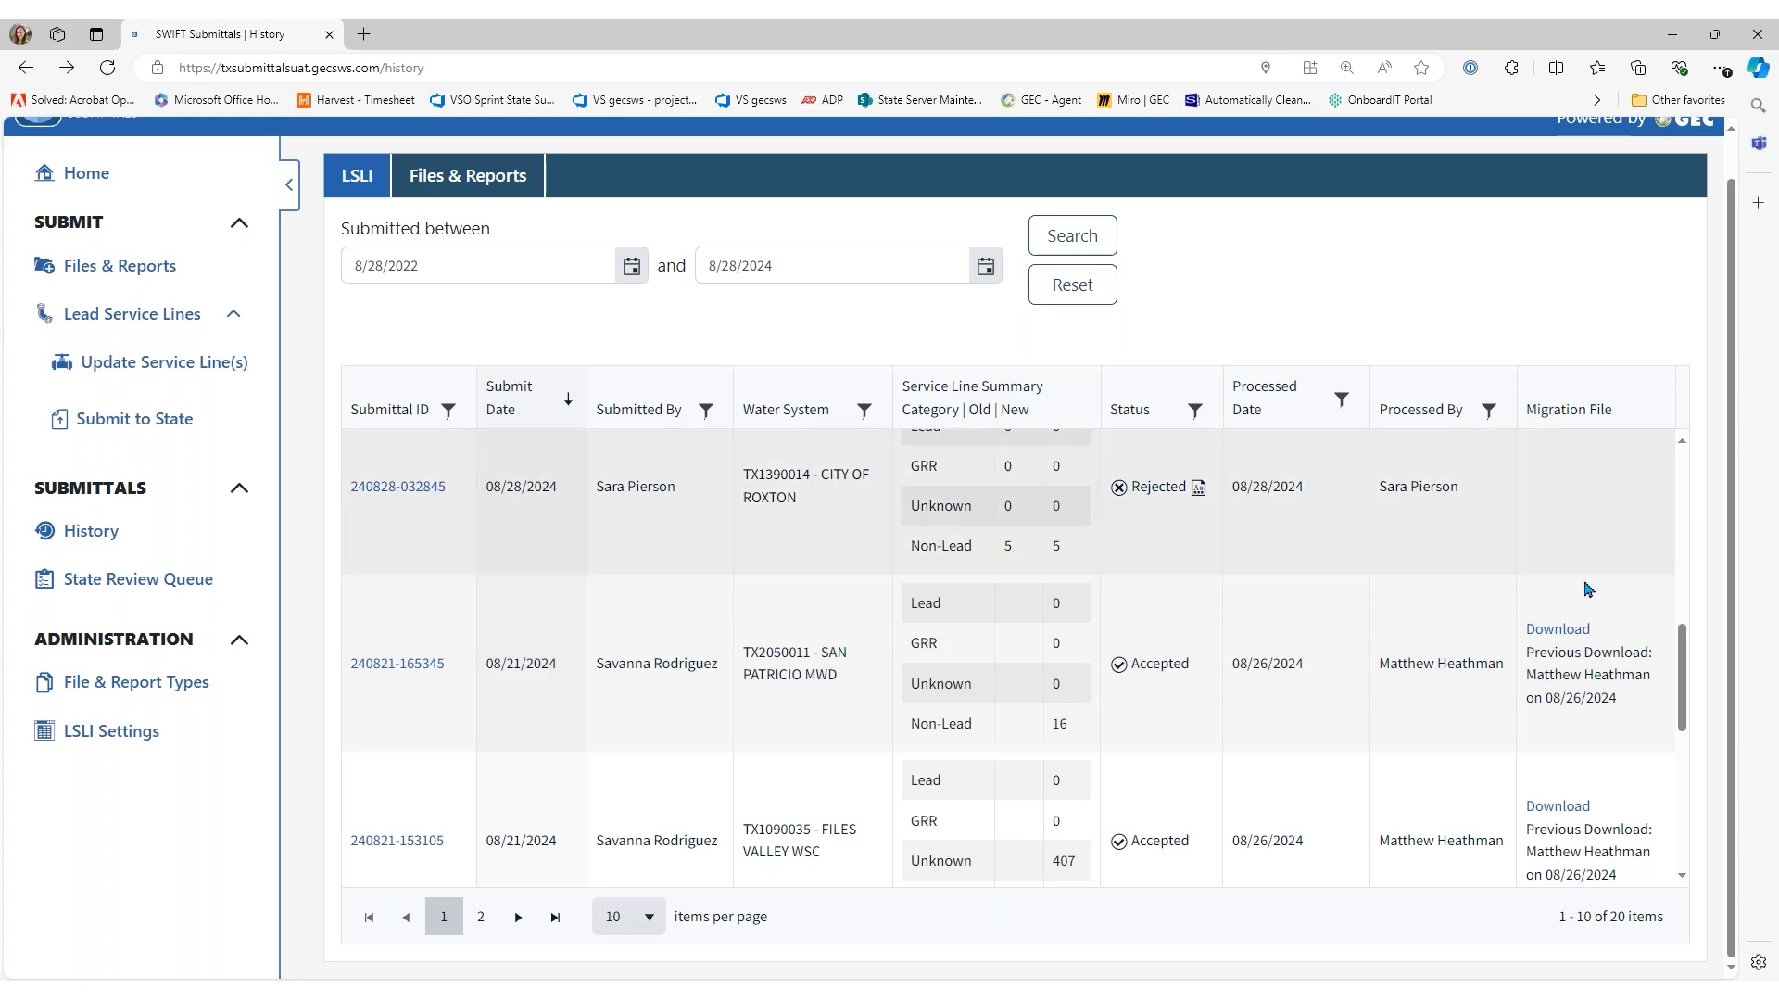
{"action": "scroll", "coordinate": [1474, 594], "scroll_direction": "up", "scroll_amount": 6}
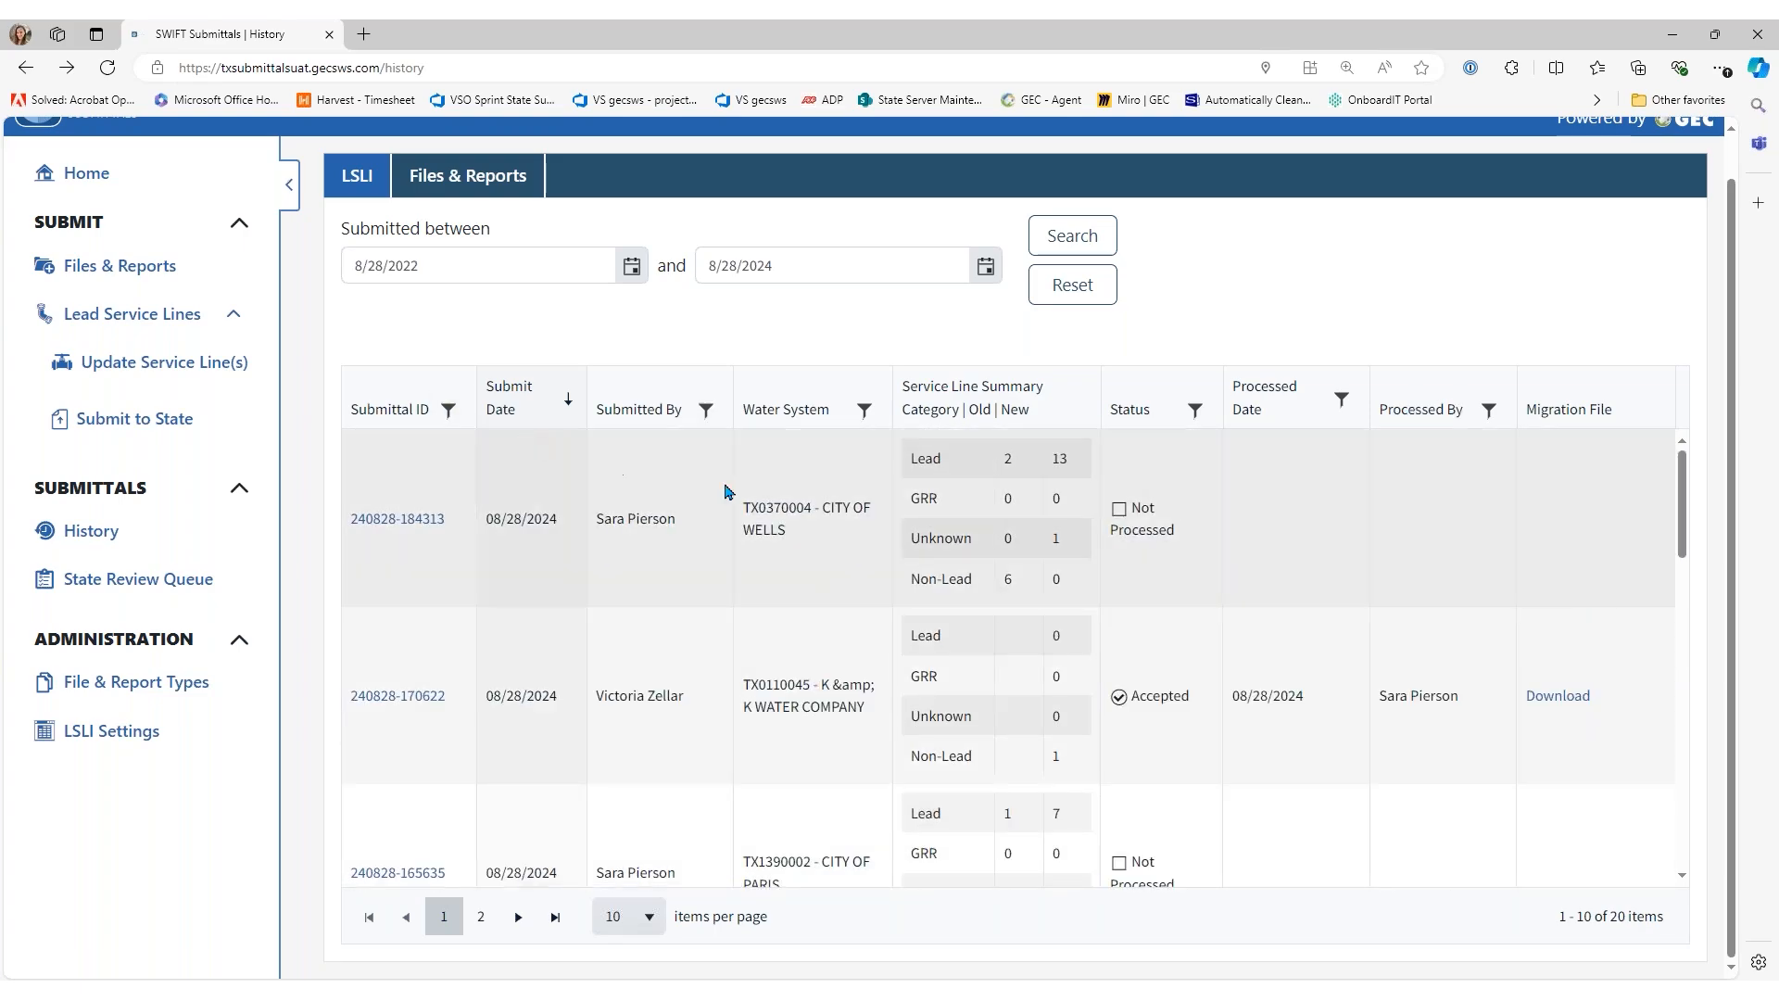
Look through the LSLI submittal history and sort it by submit date in ascending order
{"action": "scroll", "coordinate": [1316, 690], "scroll_direction": "down", "scroll_amount": 3}
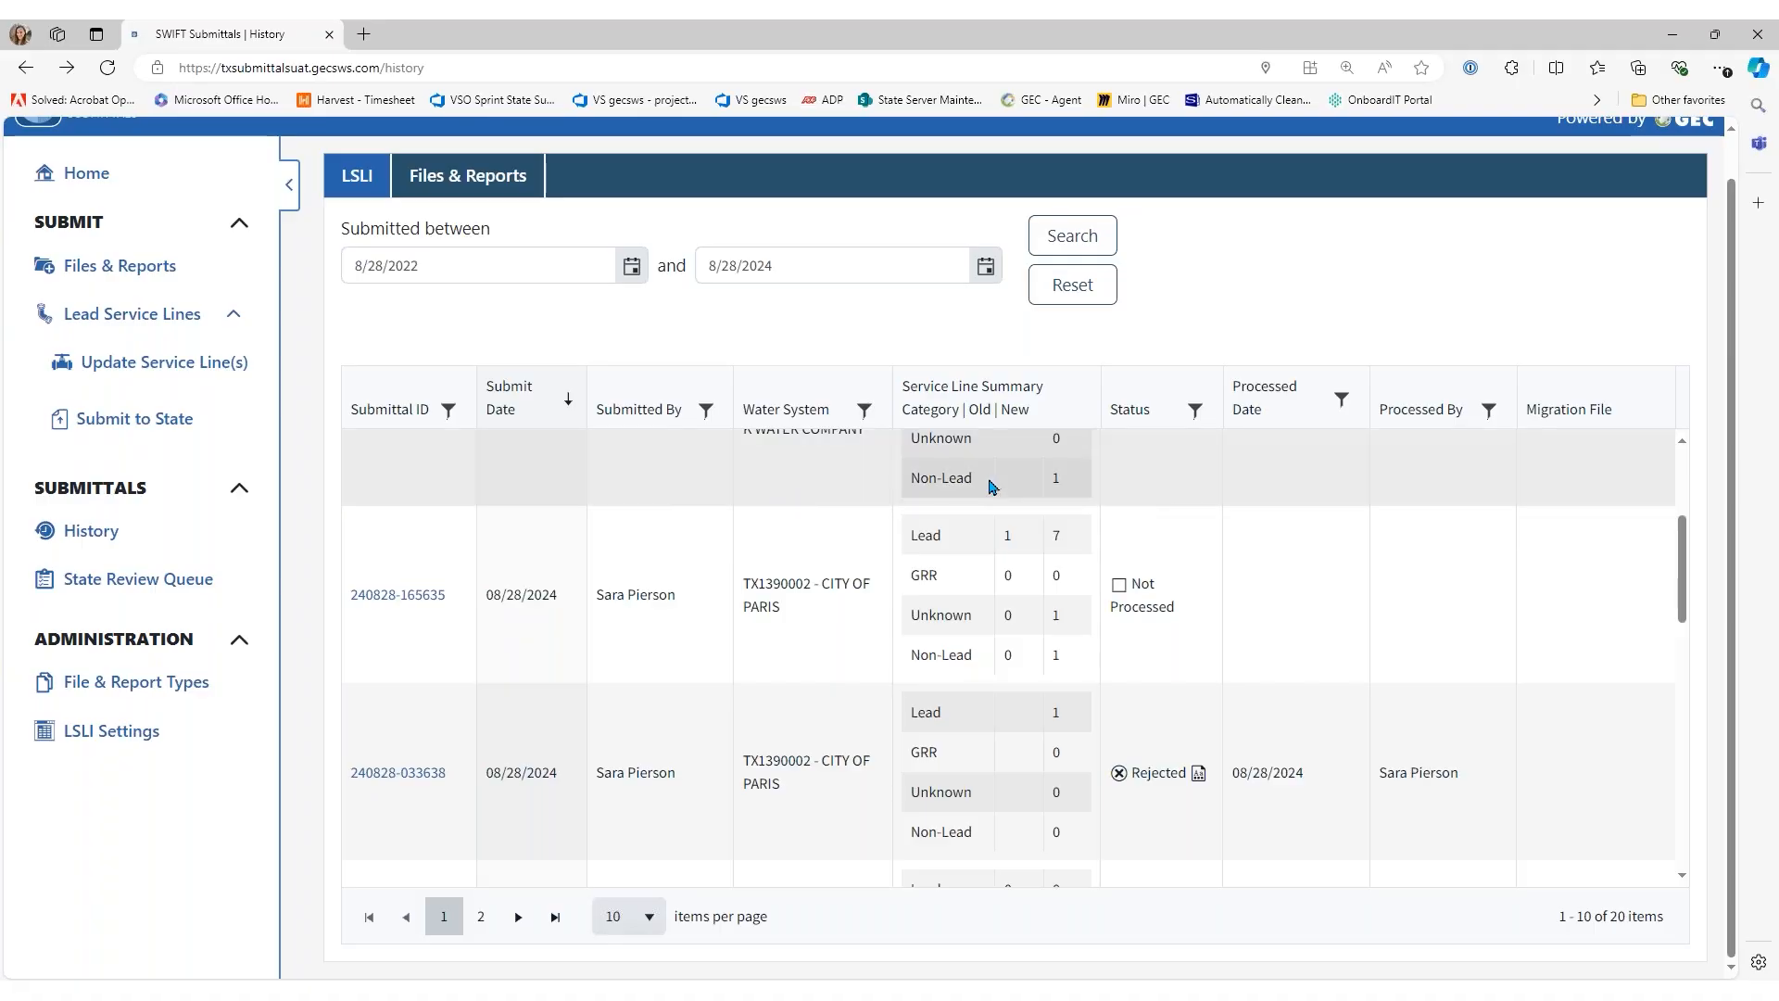
{"action": "scroll", "coordinate": [945, 542], "scroll_direction": "down", "scroll_amount": 1}
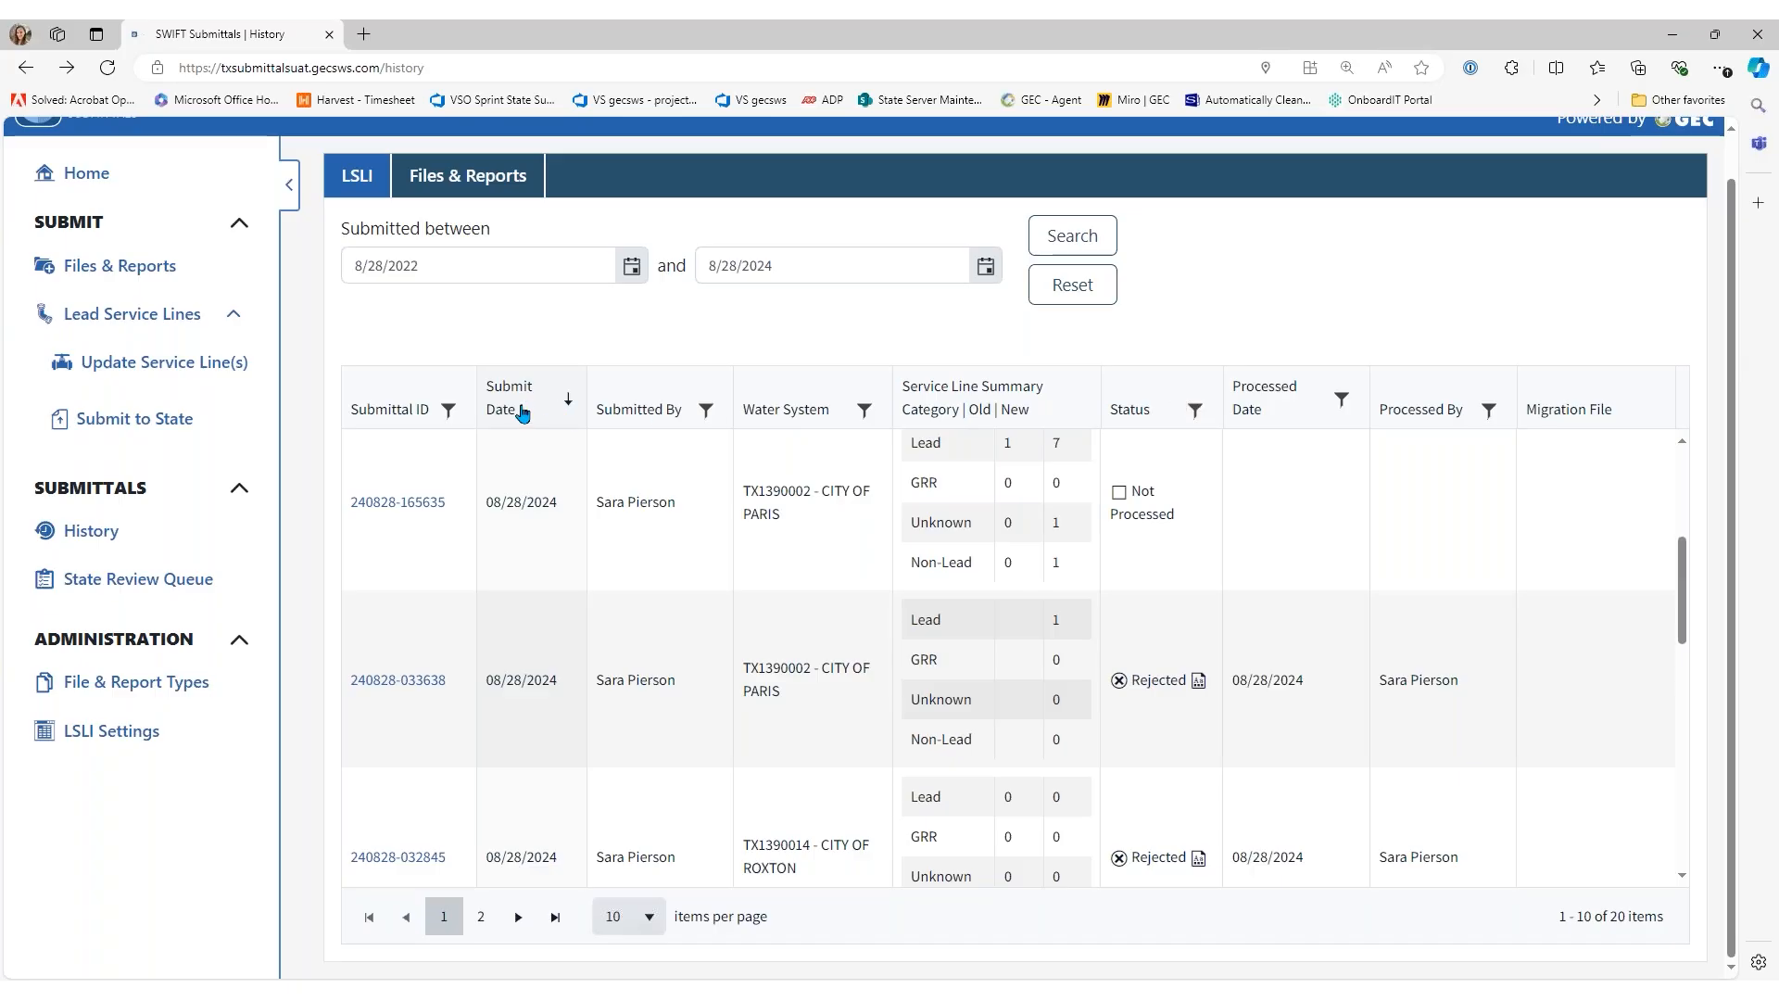
{"action": "left_click", "coordinate": [523, 413]}
{"action": "left_click", "coordinate": [528, 417]}
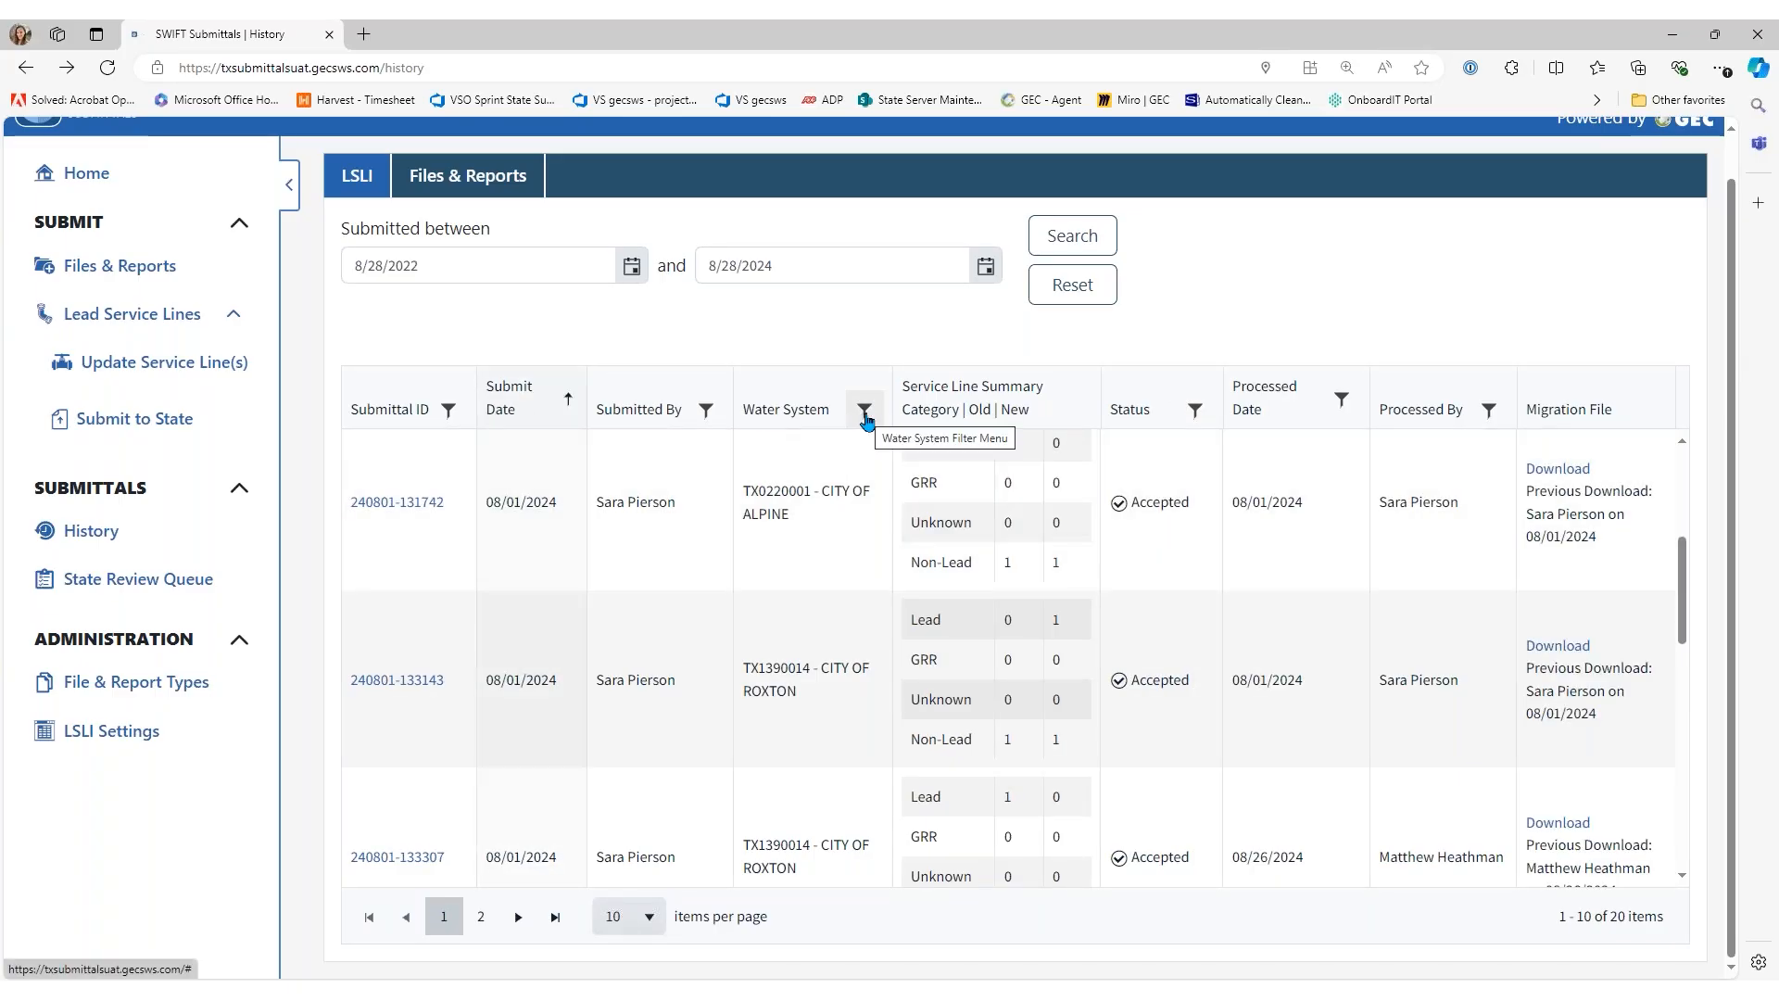
Filter the submittal history to water systems whose name contains "rox"
{"action": "left_click", "coordinate": [865, 412]}
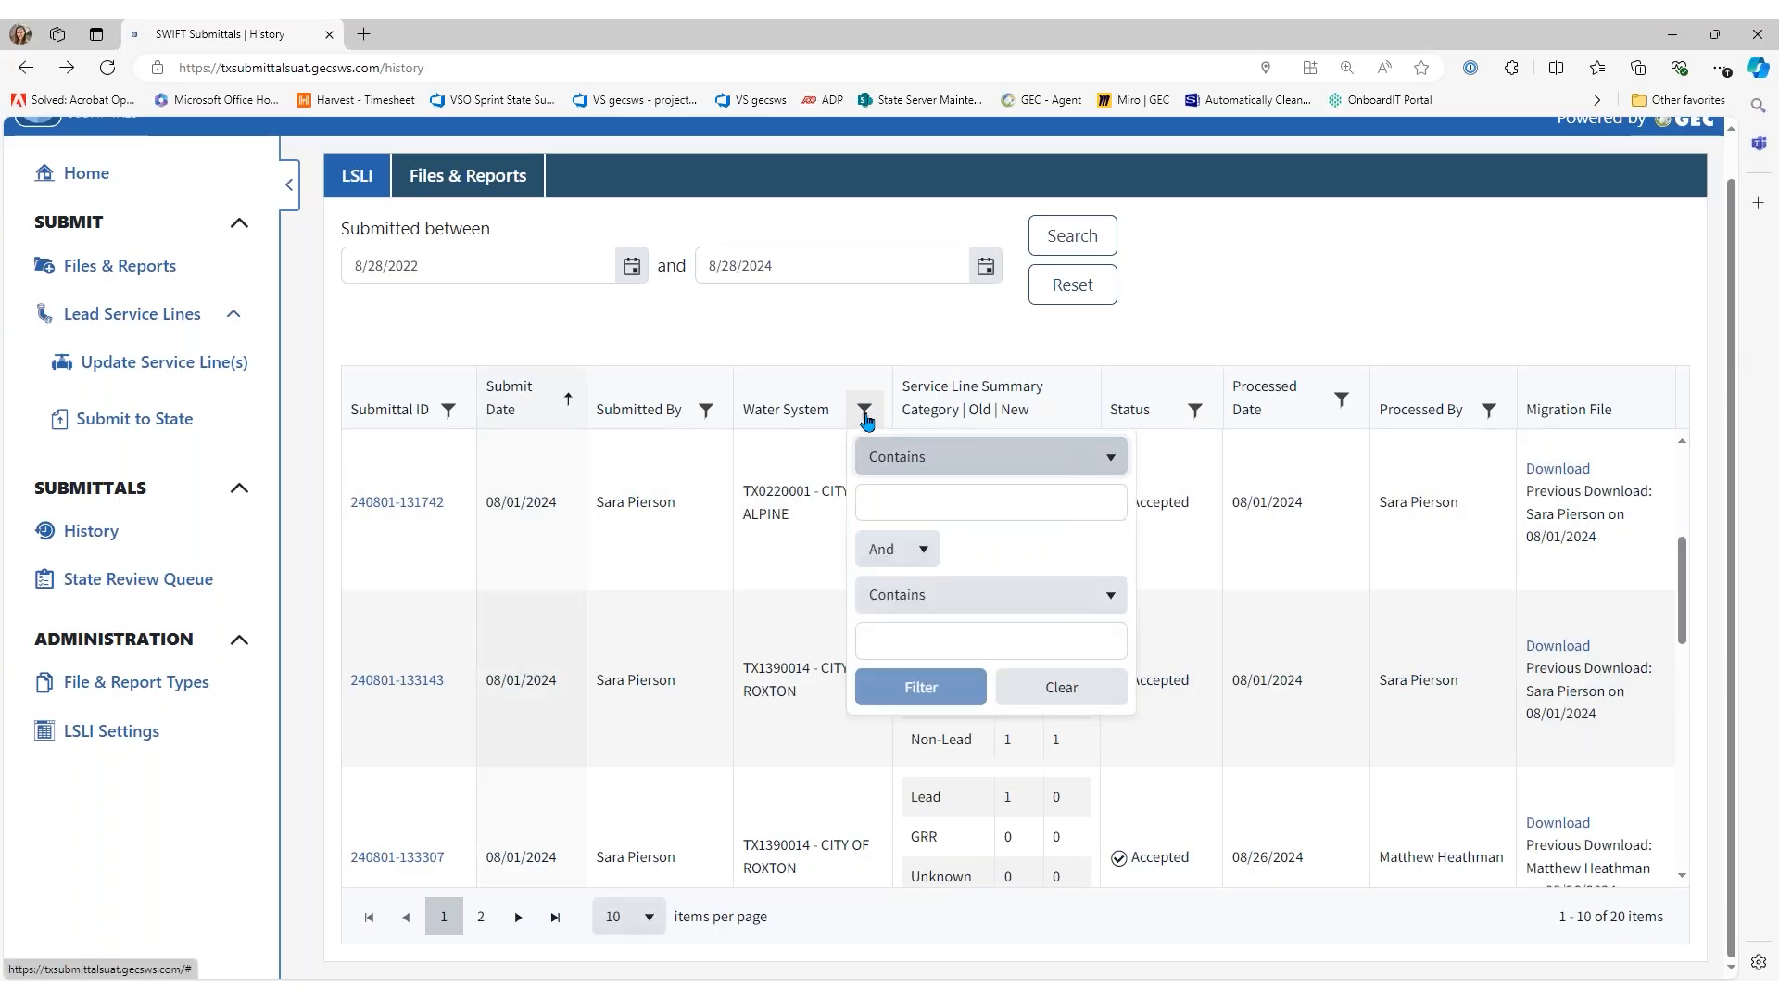
{"action": "left_click", "coordinate": [923, 500]}
{"action": "type", "text": "rox"}
{"action": "left_click", "coordinate": [871, 686]}
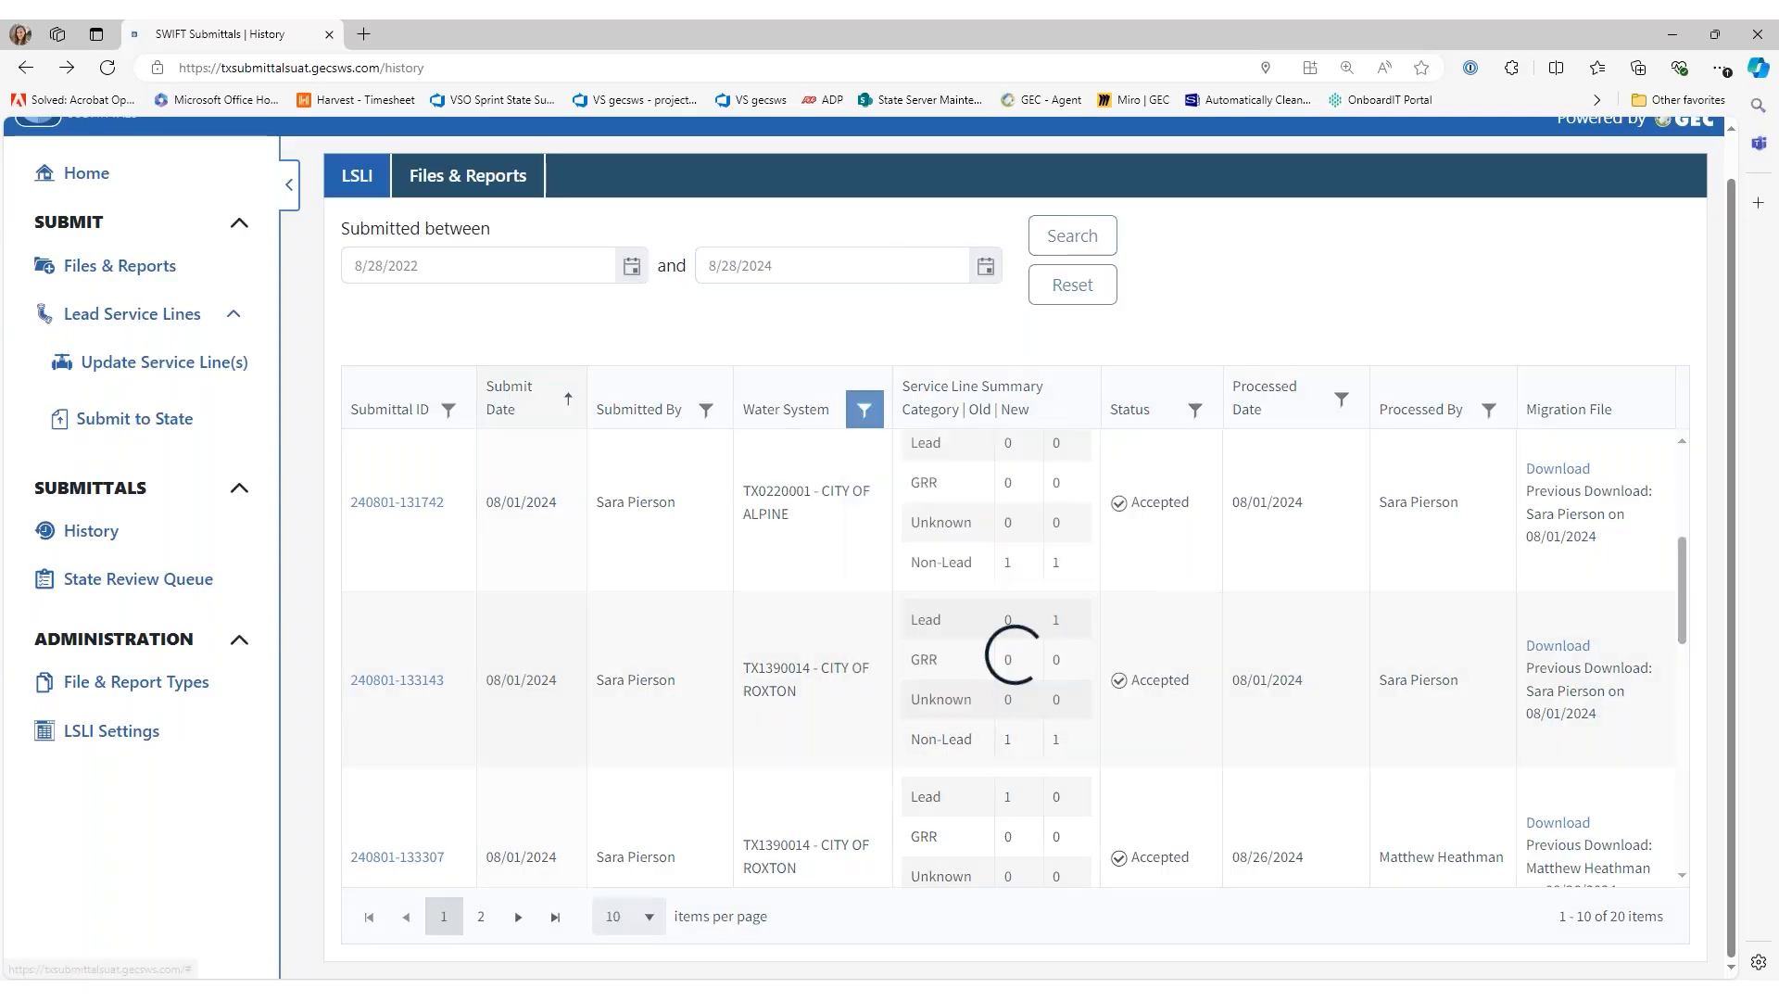
Look through the filtered City of Roxton submittals, comparing their service line summaries, statuses and migration file entries
{"action": "scroll", "coordinate": [970, 677], "scroll_direction": "down", "scroll_amount": 5}
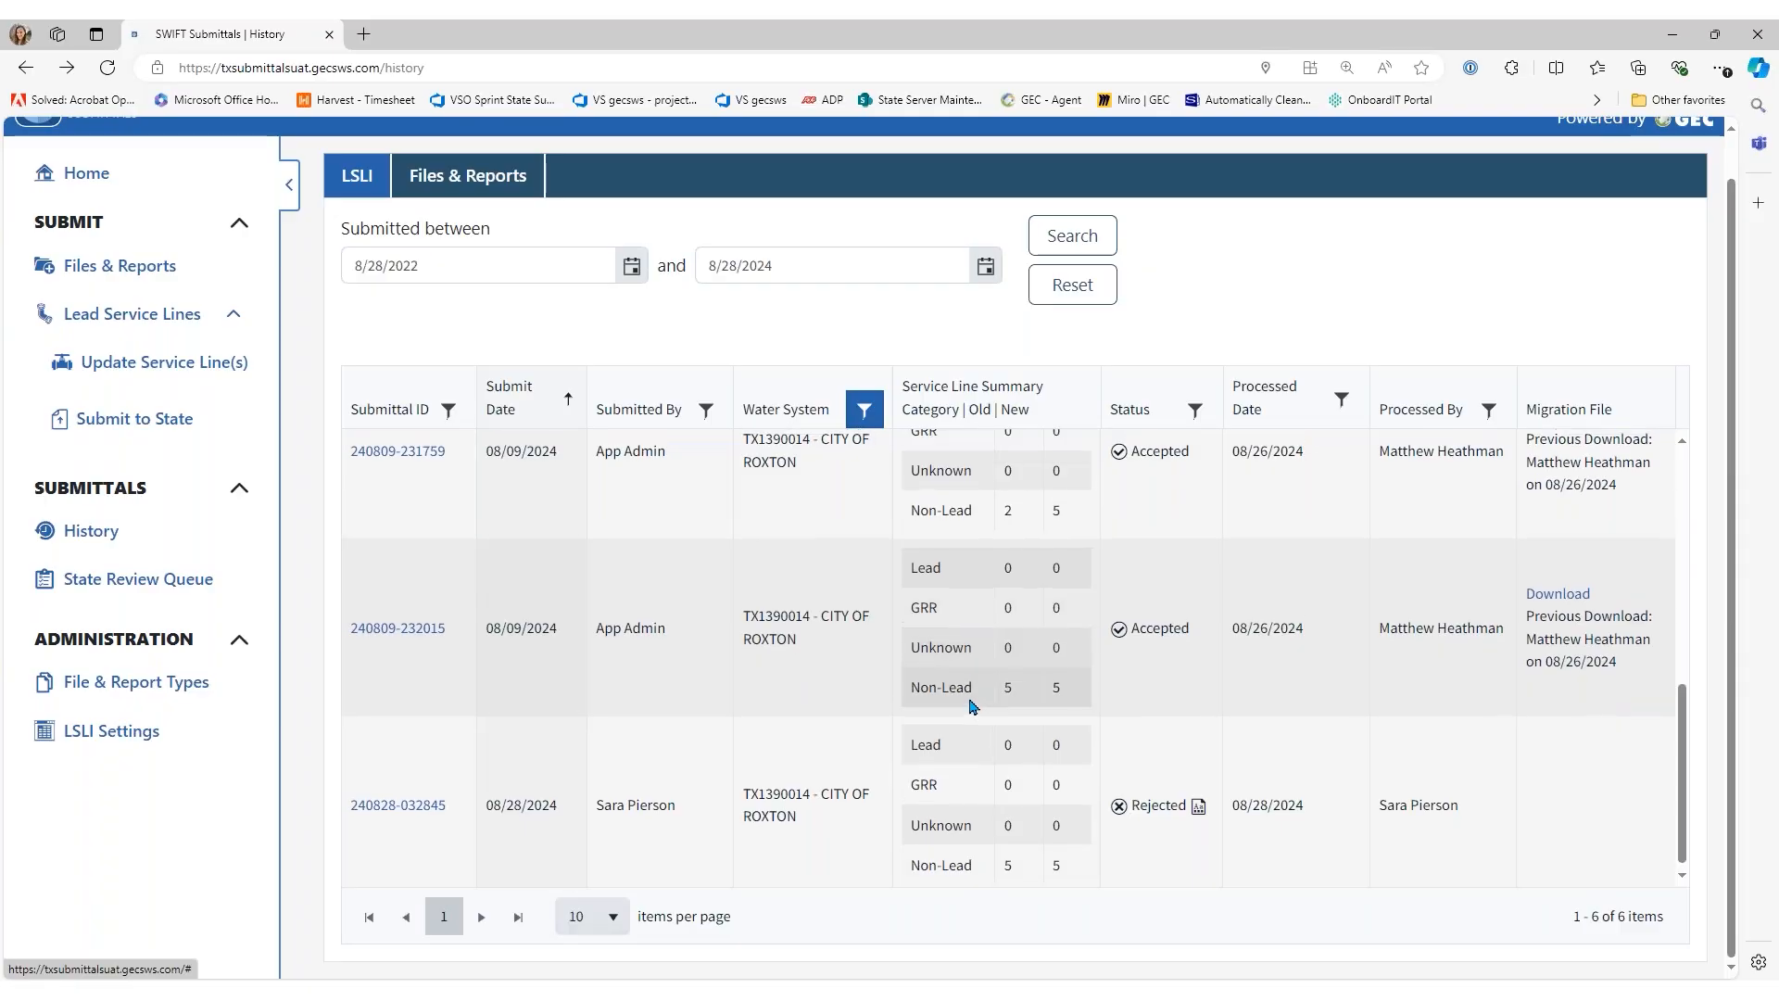
{"action": "scroll", "coordinate": [970, 704], "scroll_direction": "up", "scroll_amount": 5}
{"action": "scroll", "coordinate": [970, 704], "scroll_direction": "down", "scroll_amount": 3}
{"action": "scroll", "coordinate": [971, 707], "scroll_direction": "up", "scroll_amount": 4}
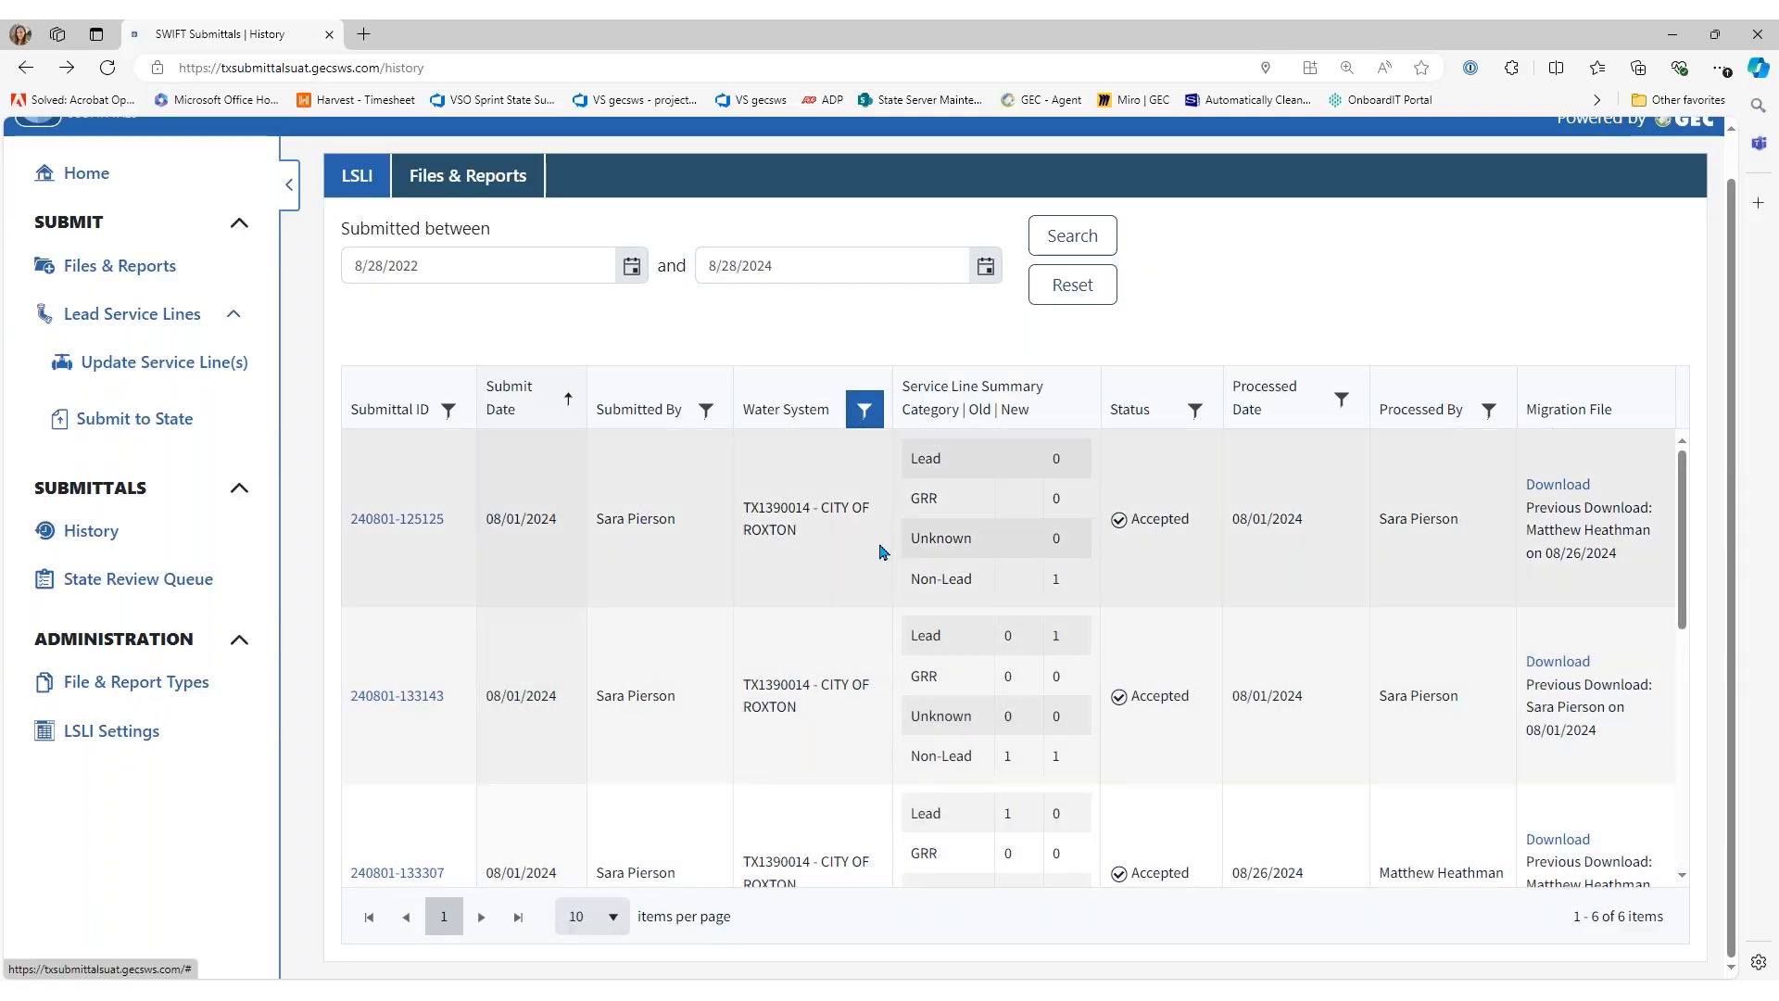
{"action": "scroll", "coordinate": [861, 569], "scroll_direction": "down", "scroll_amount": 1}
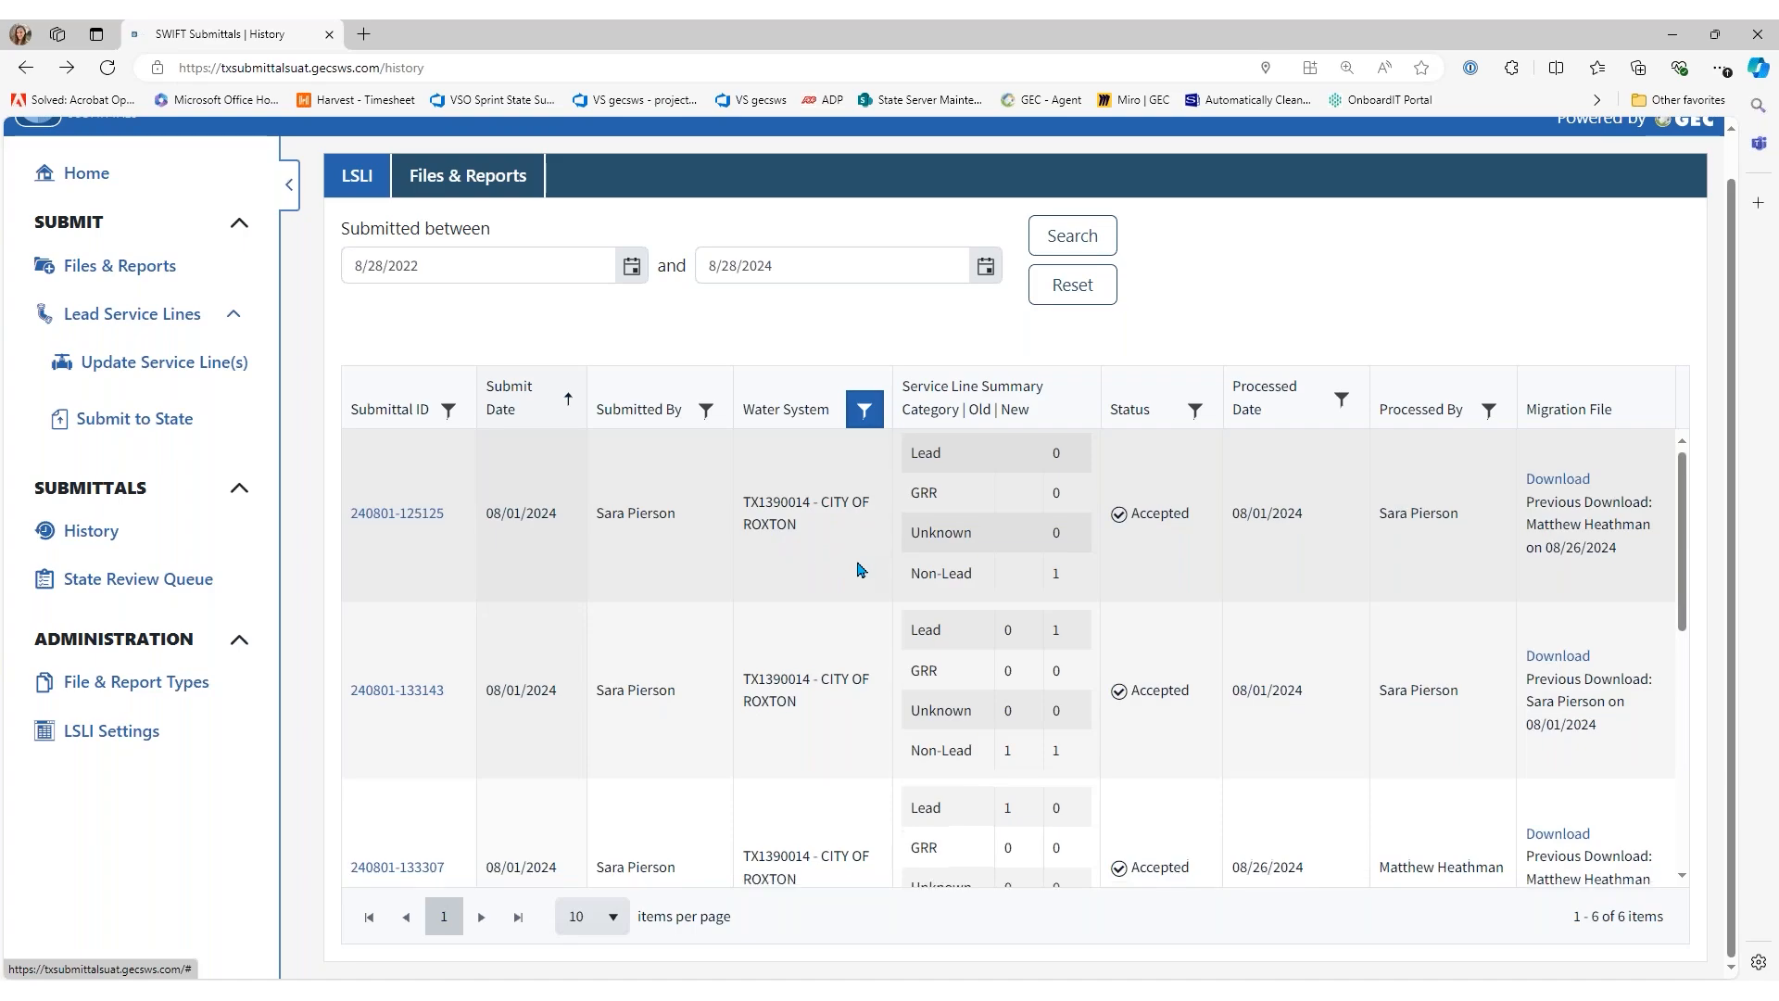
{"action": "scroll", "coordinate": [861, 569], "scroll_direction": "down", "scroll_amount": 2}
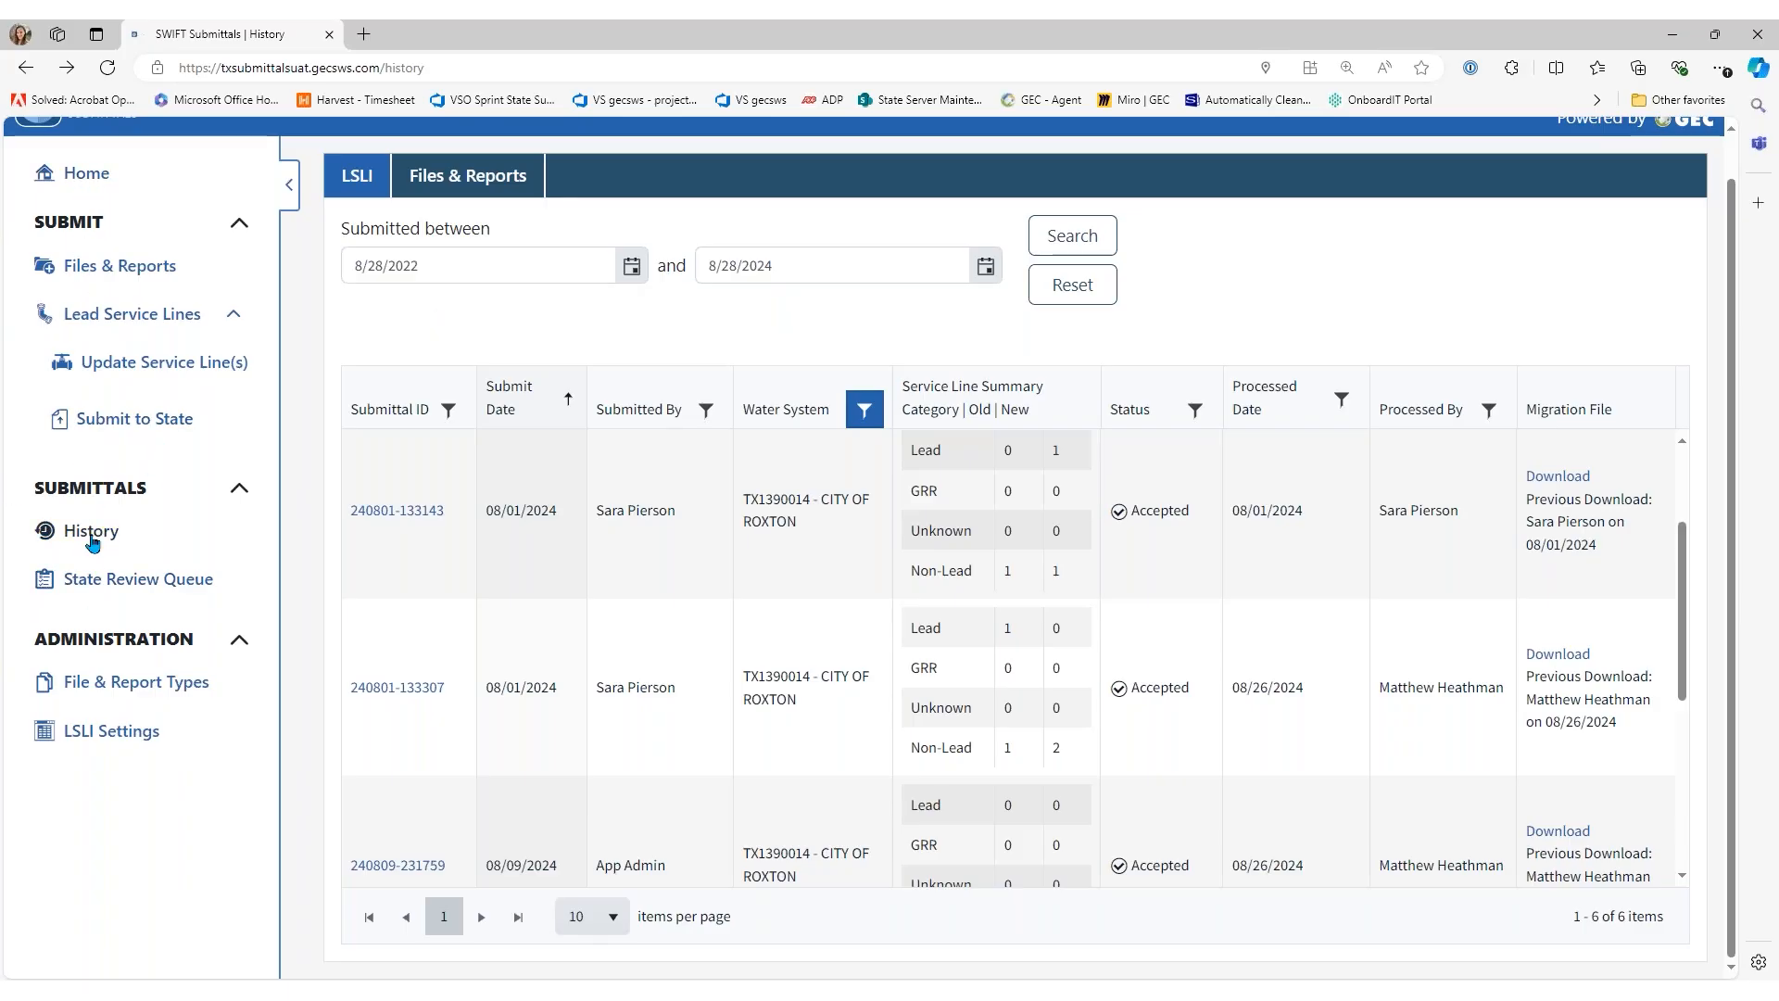
{"action": "scroll", "coordinate": [91, 548], "scroll_direction": "up", "scroll_amount": 1}
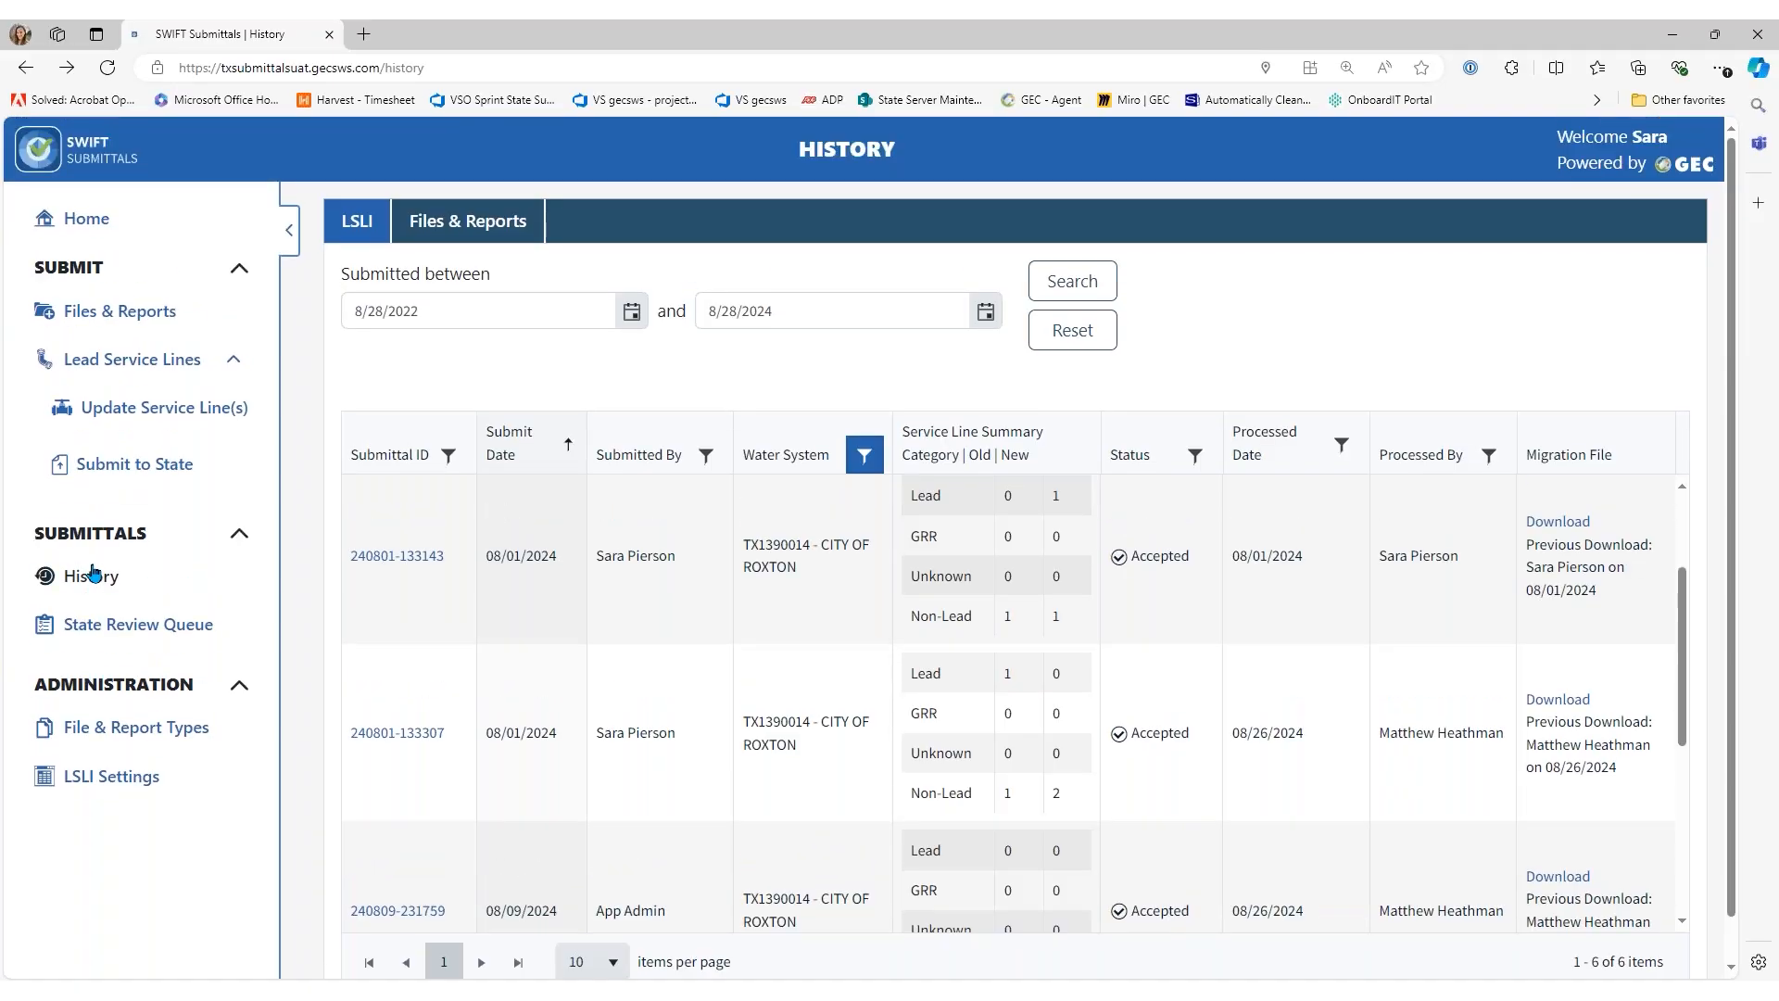
Open the Home dashboard and look over the service line metrics for all systems
{"action": "left_click", "coordinate": [87, 228]}
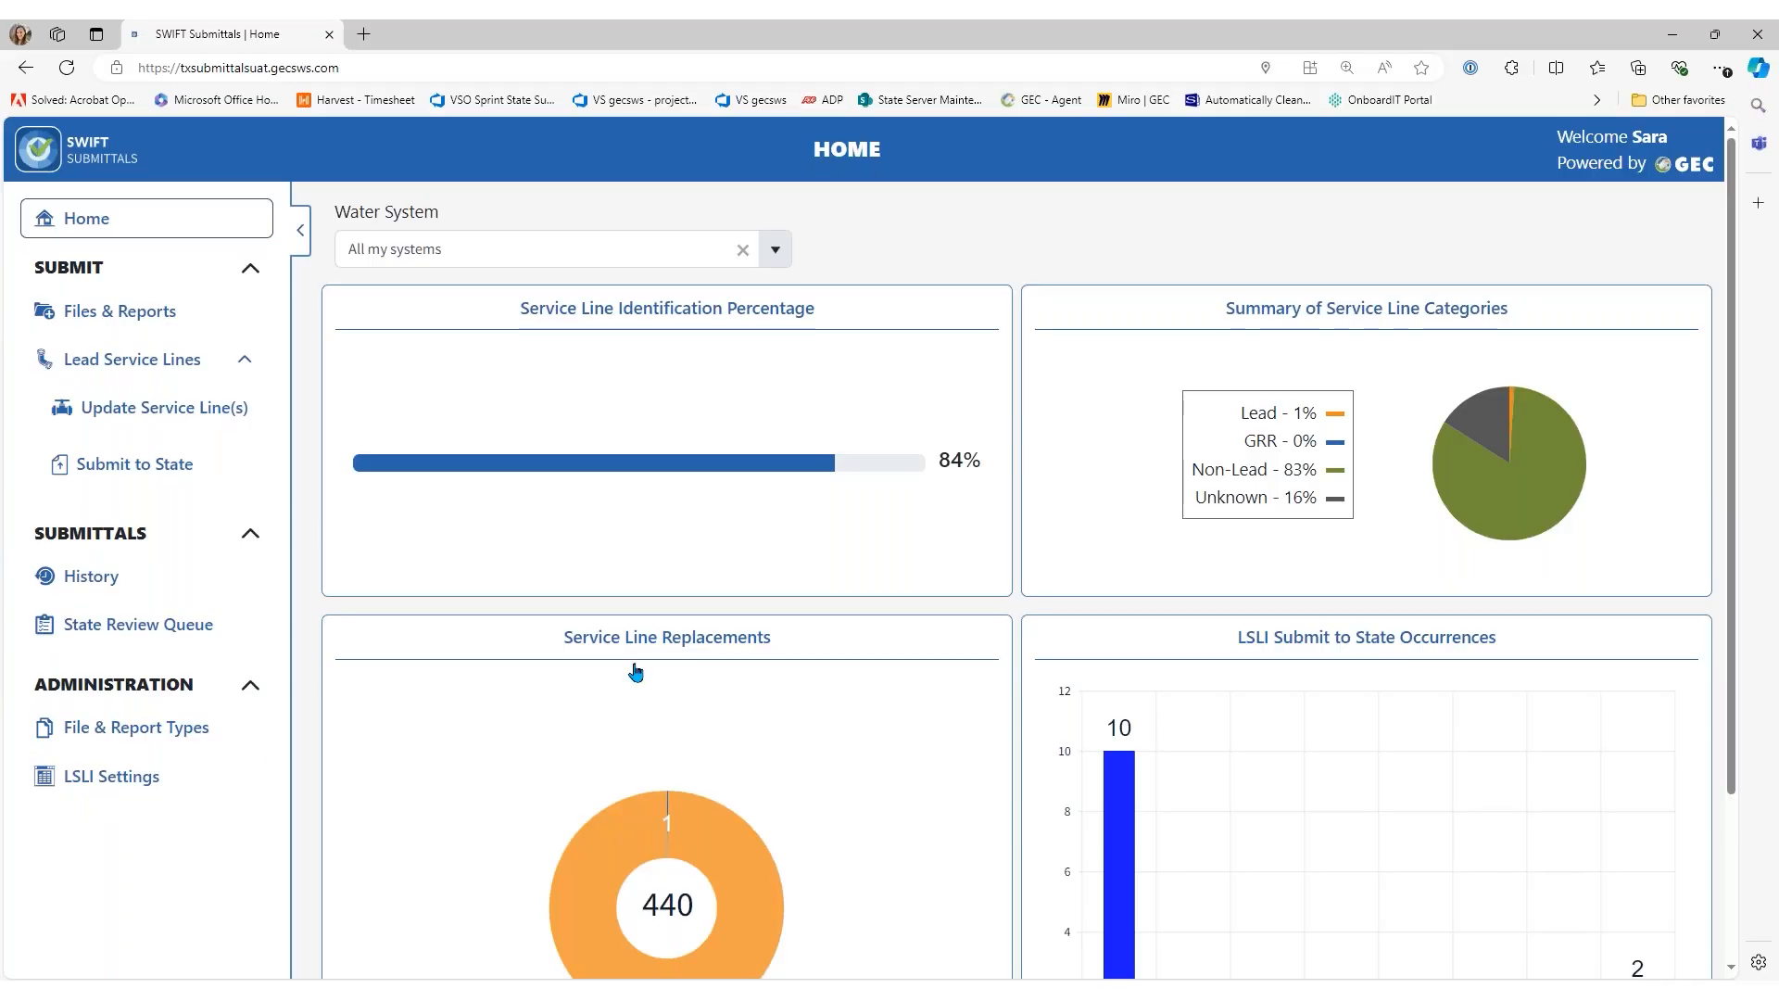
{"action": "scroll", "coordinate": [636, 673], "scroll_direction": "down", "scroll_amount": 1}
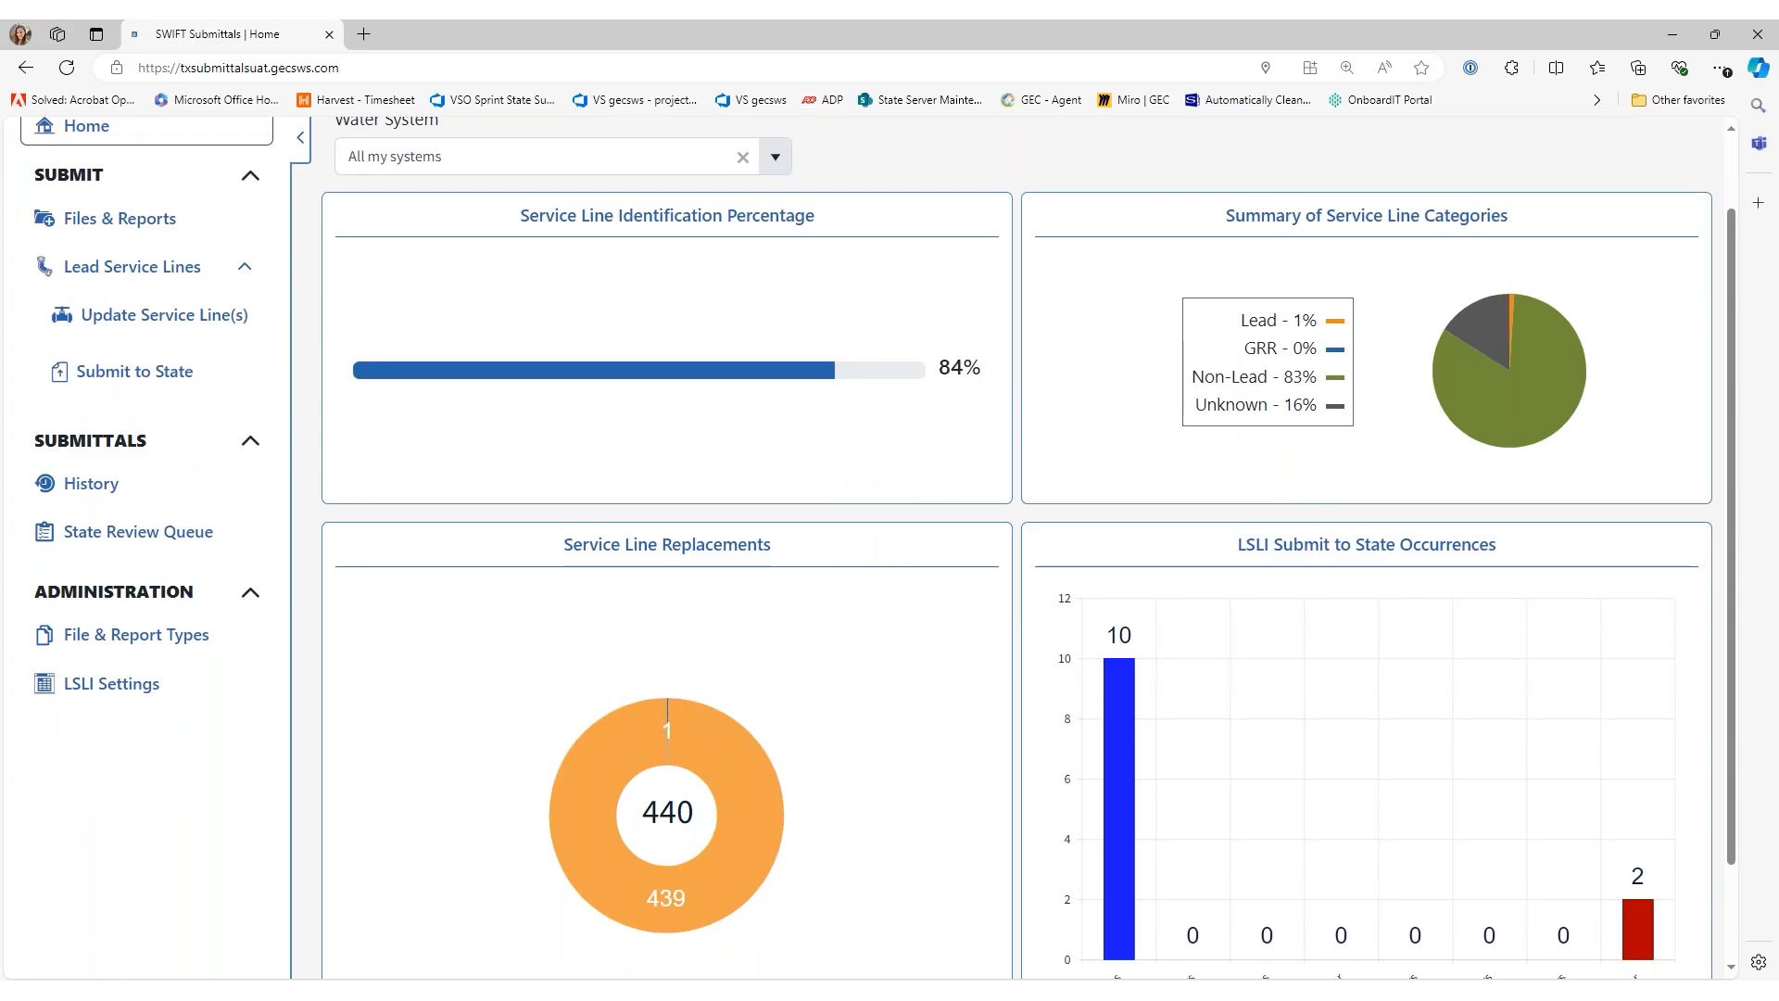
{"action": "scroll", "coordinate": [612, 372], "scroll_direction": "up", "scroll_amount": 1}
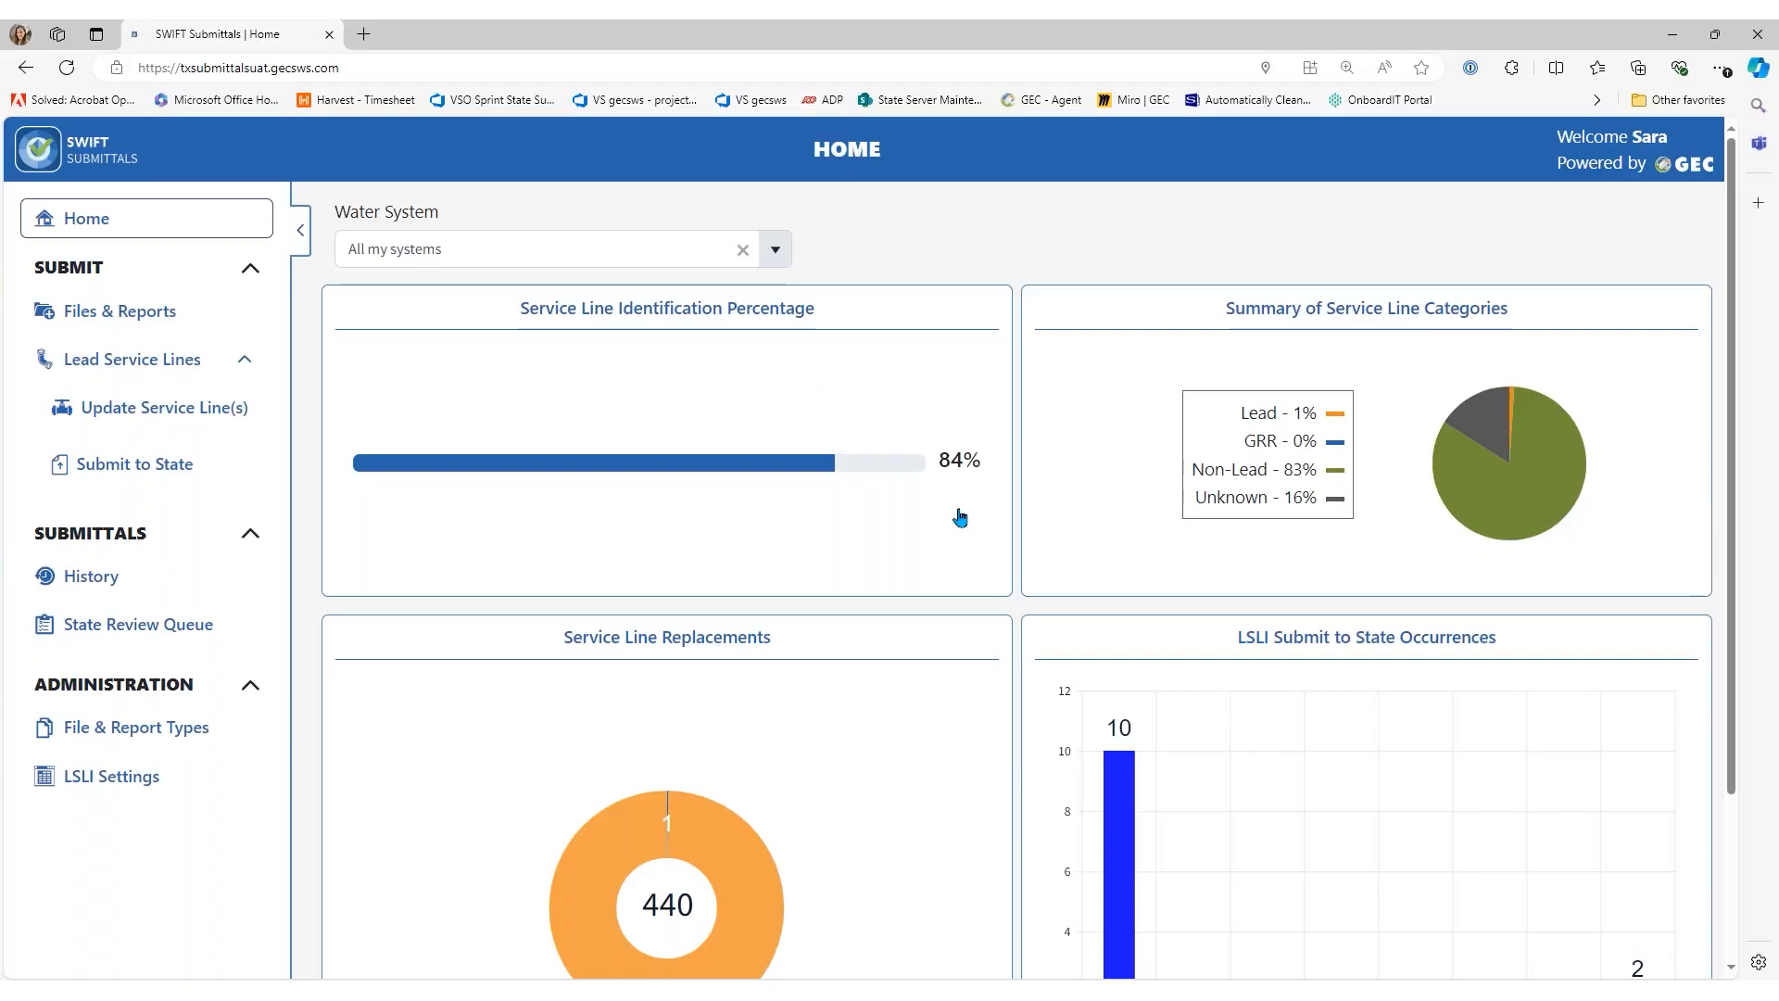
Examine the per-system details of the Service Line Identification Percentage and Summary of Service Line Categories metrics, closing each one
{"action": "left_click", "coordinate": [922, 474]}
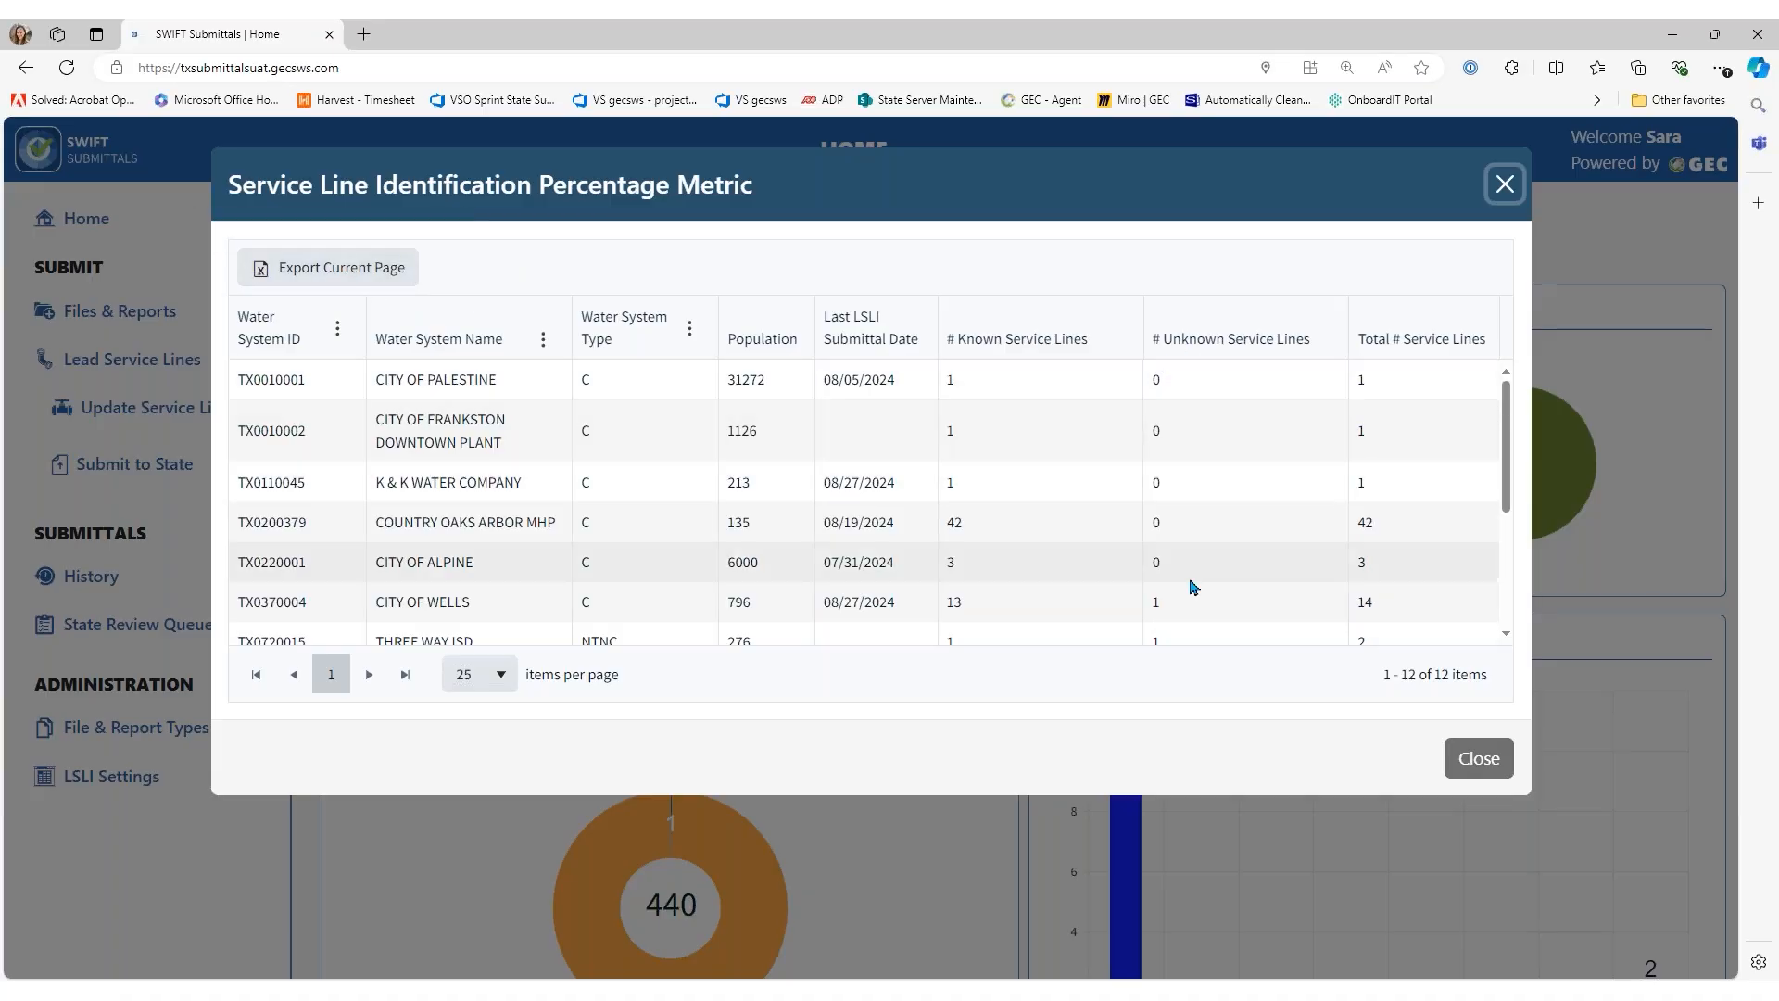
{"action": "scroll", "coordinate": [1187, 608], "scroll_direction": "down", "scroll_amount": 2}
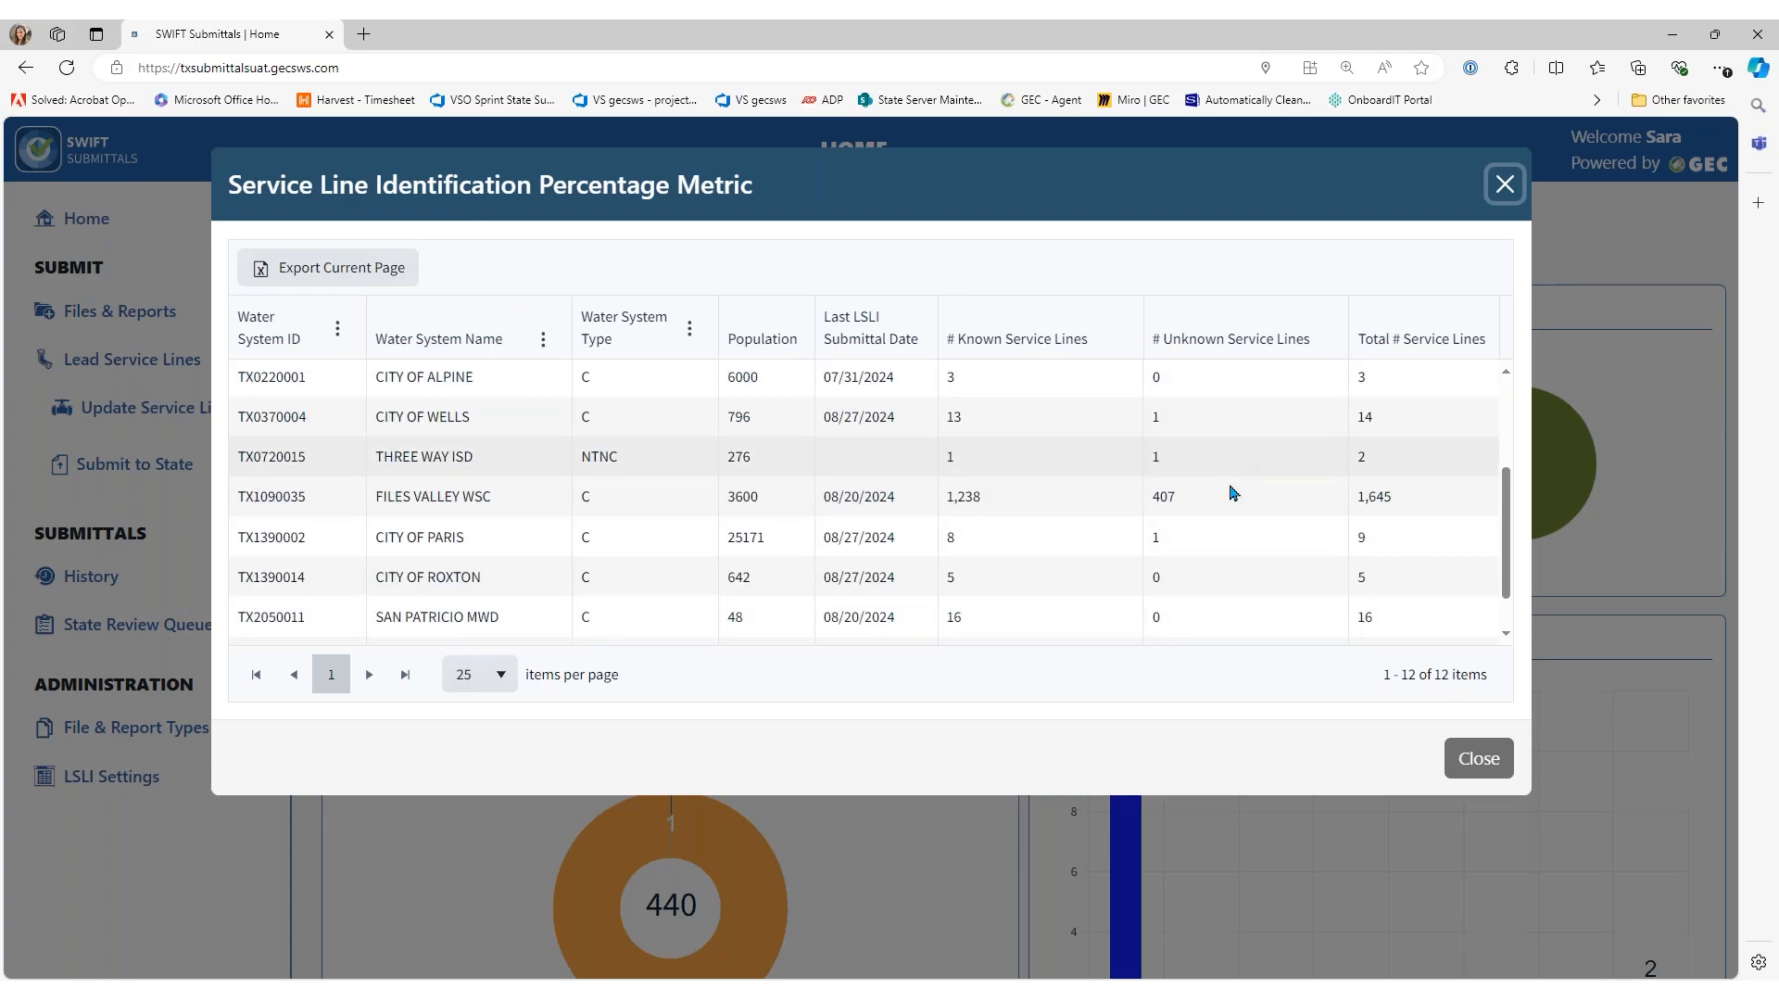
{"action": "scroll", "coordinate": [1109, 545], "scroll_direction": "down", "scroll_amount": 1}
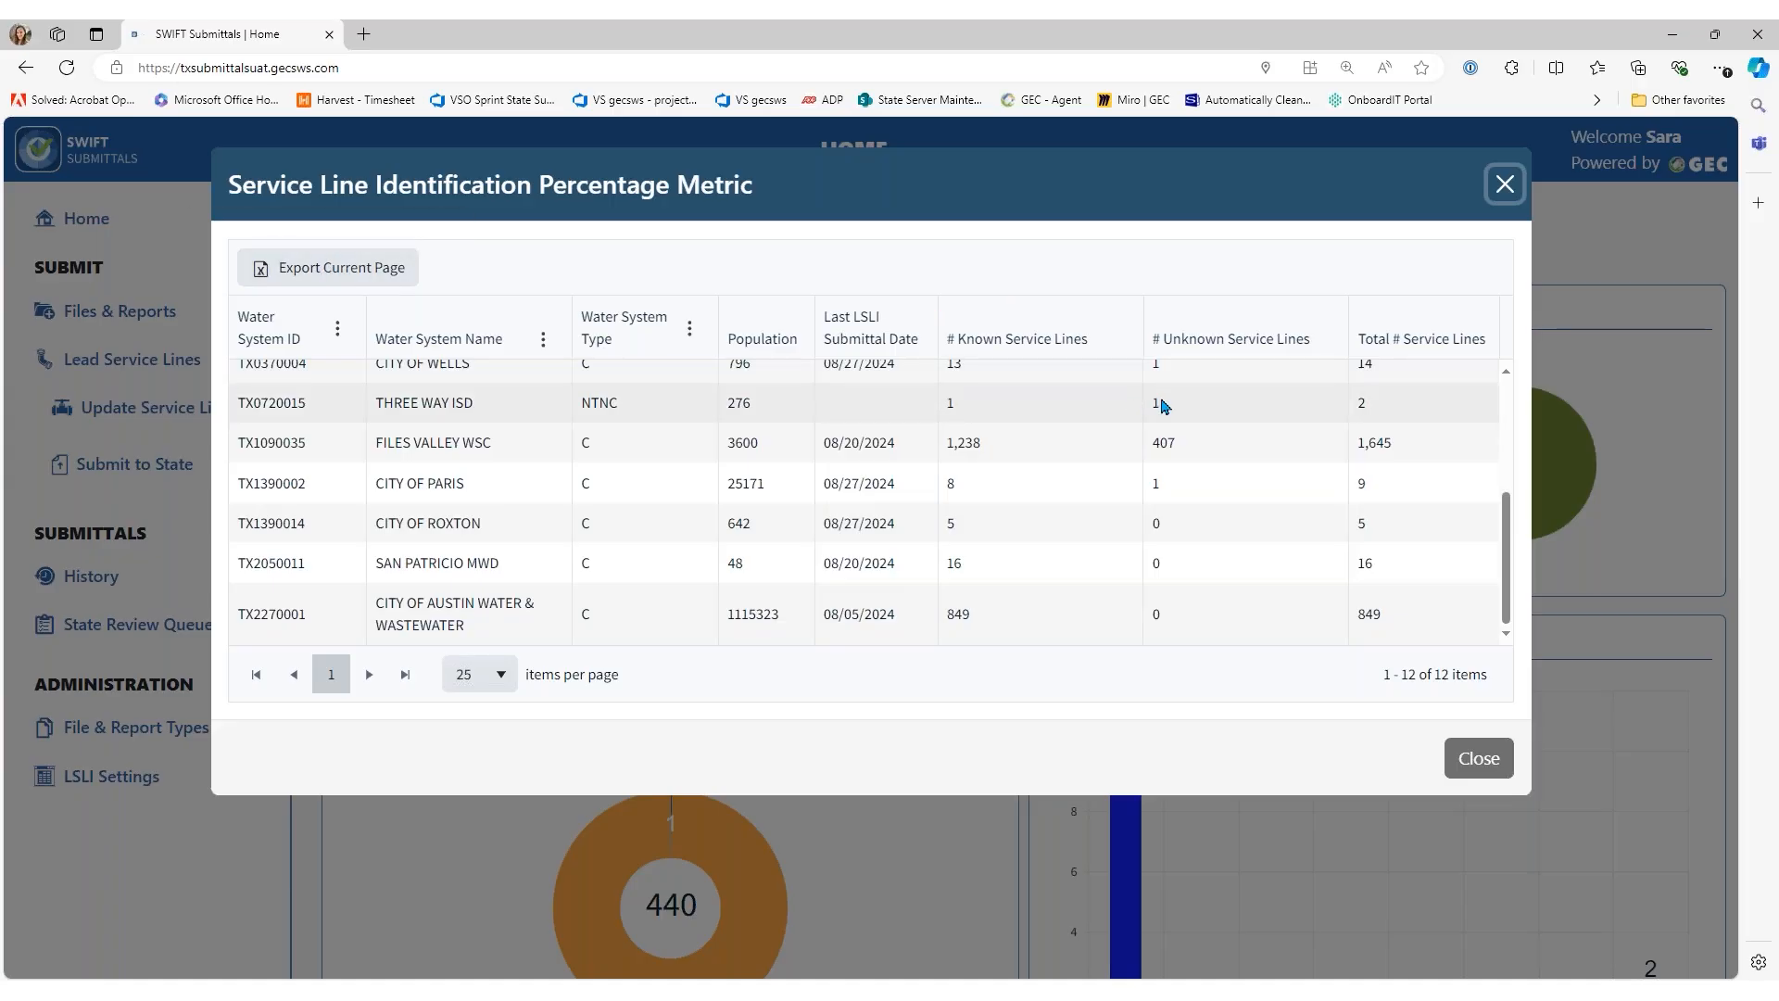
{"action": "left_click", "coordinate": [1504, 198]}
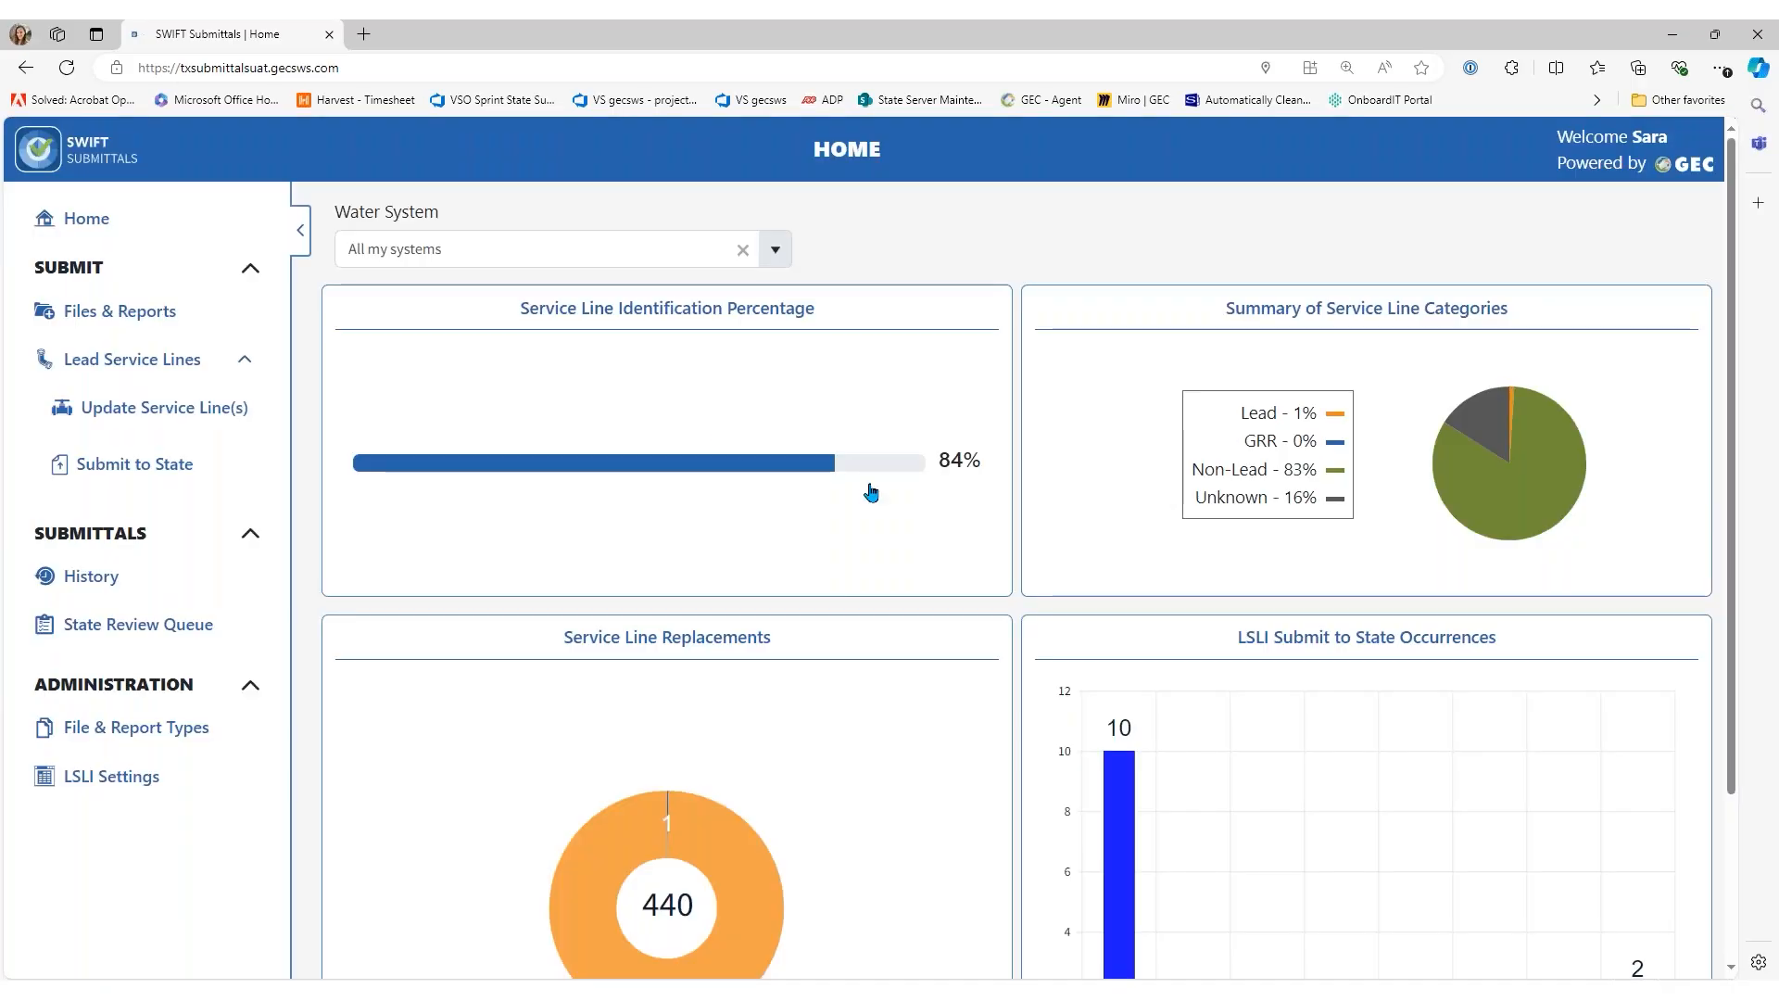
{"action": "left_click", "coordinate": [1385, 481]}
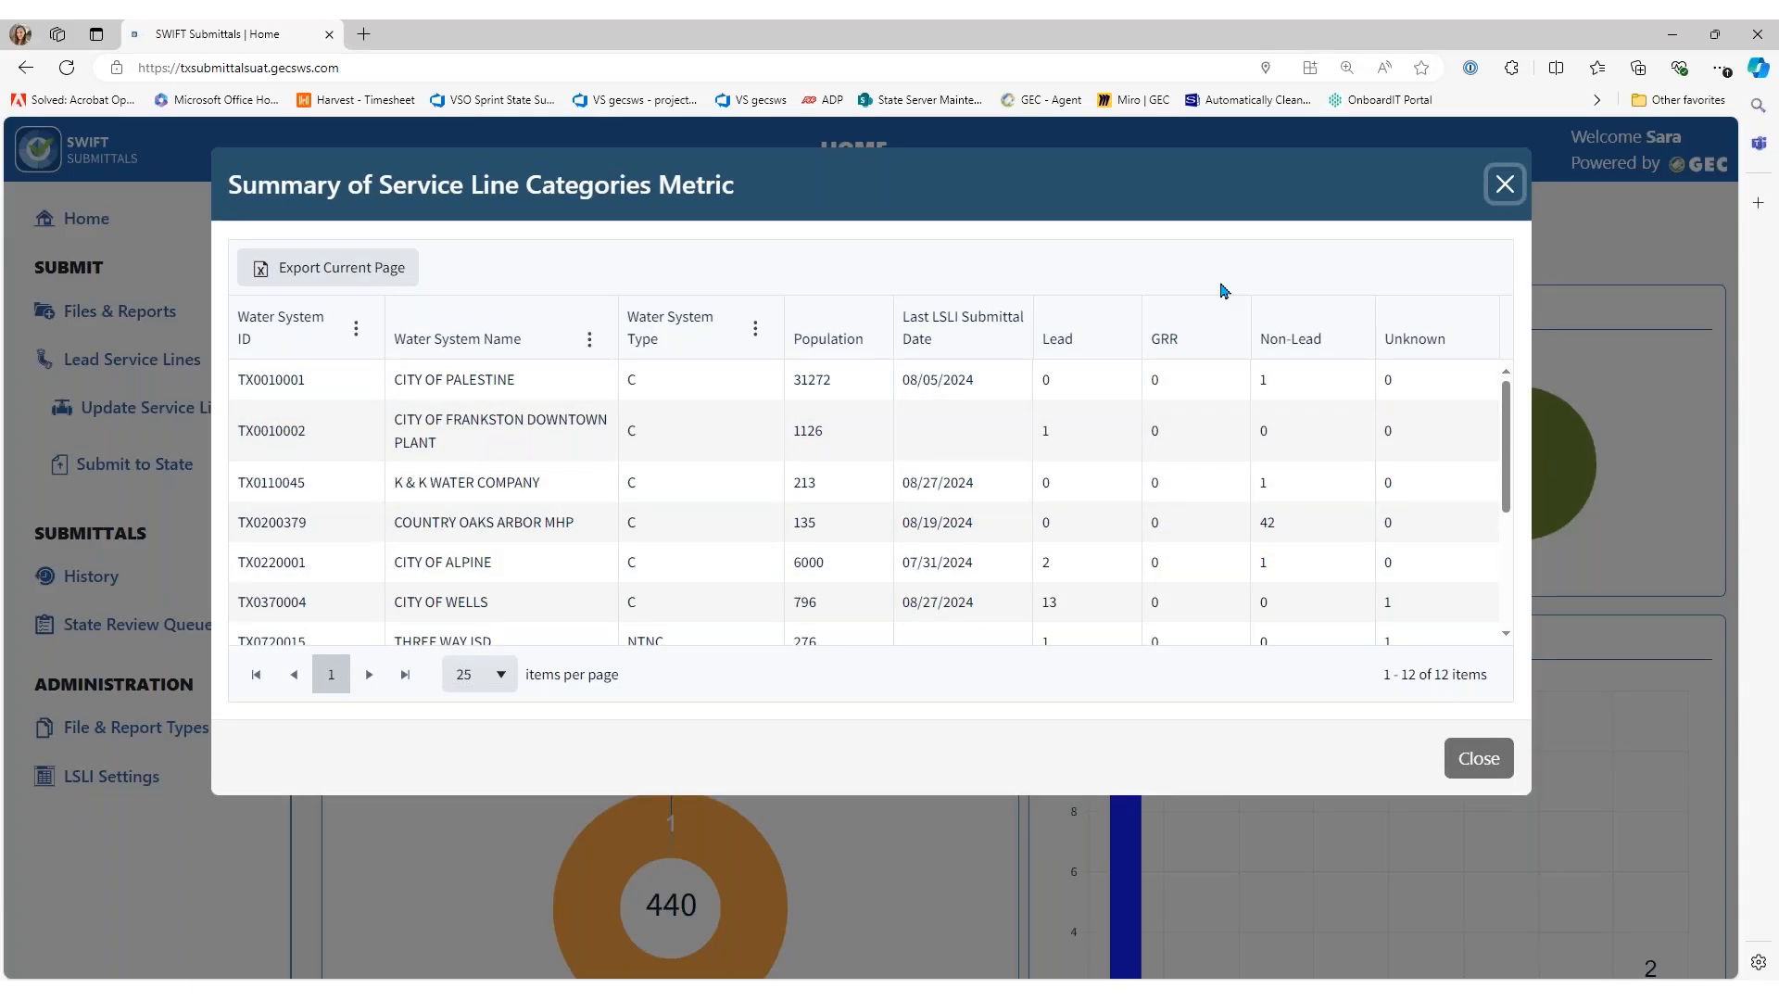
{"action": "left_click", "coordinate": [1505, 183]}
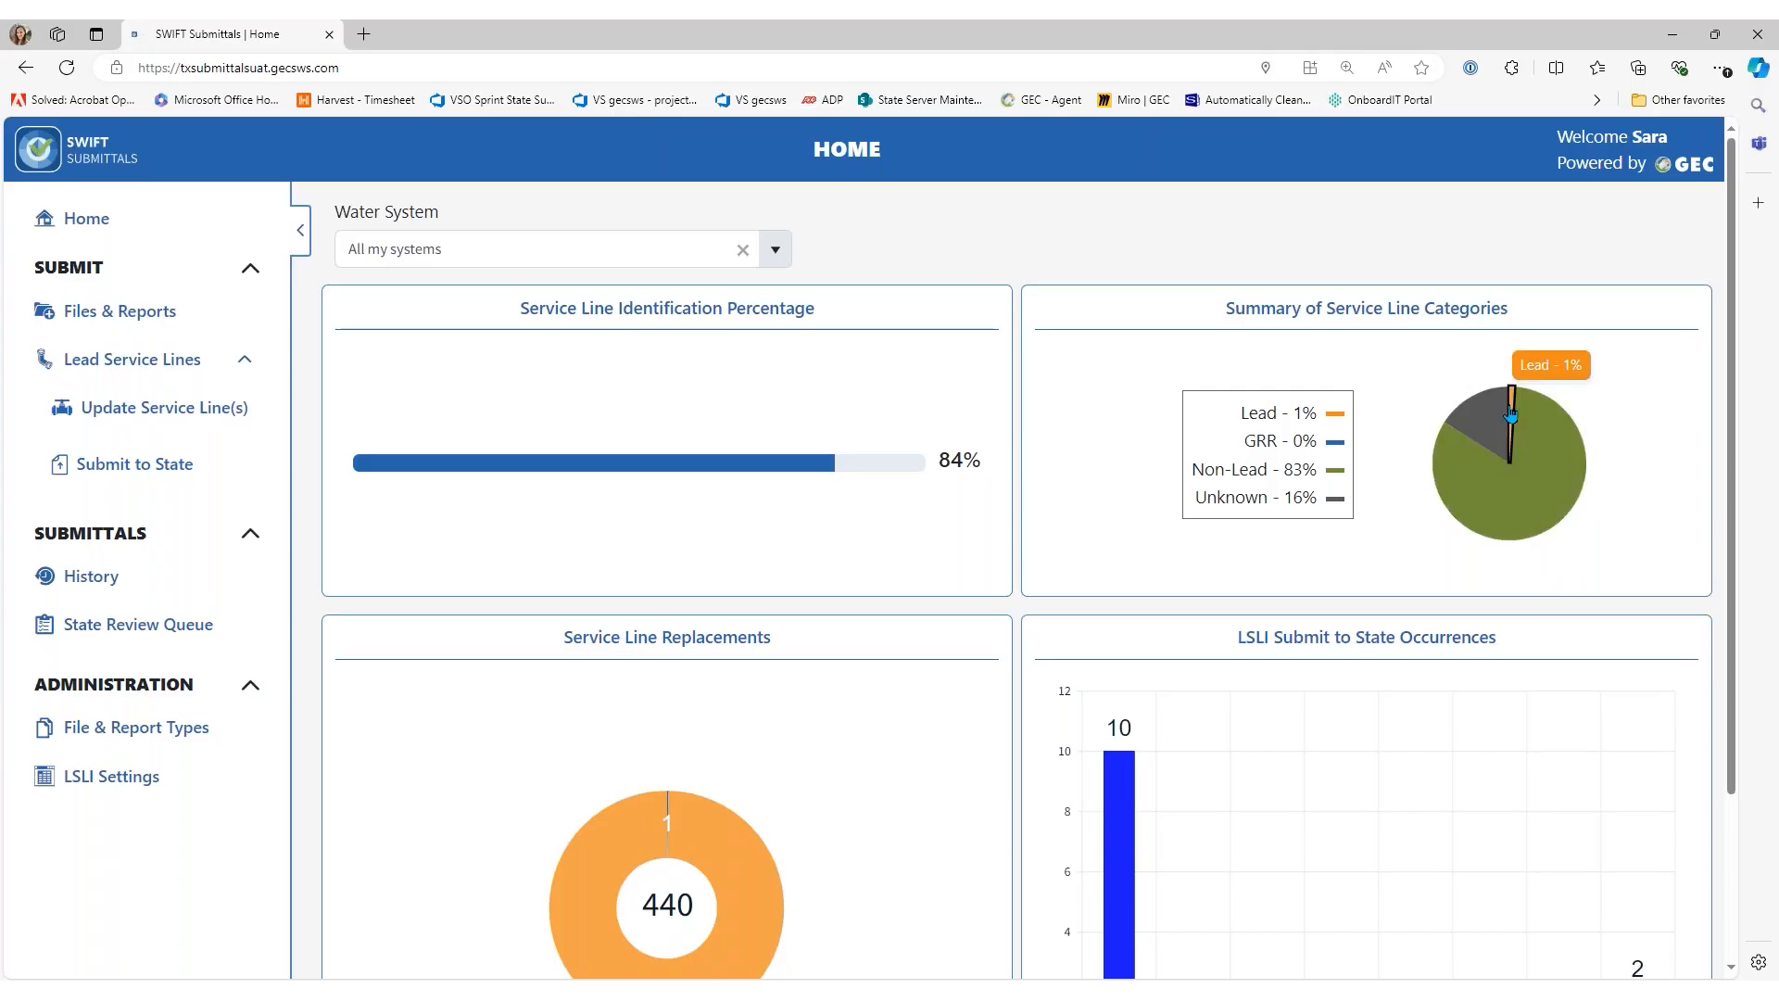
Inspect the Service Line Replacements chart, read its per-system details on service lines needing replacement, and close them
{"action": "scroll", "coordinate": [949, 415], "scroll_direction": "down", "scroll_amount": 1}
{"action": "scroll", "coordinate": [949, 415], "scroll_direction": "down", "scroll_amount": 3}
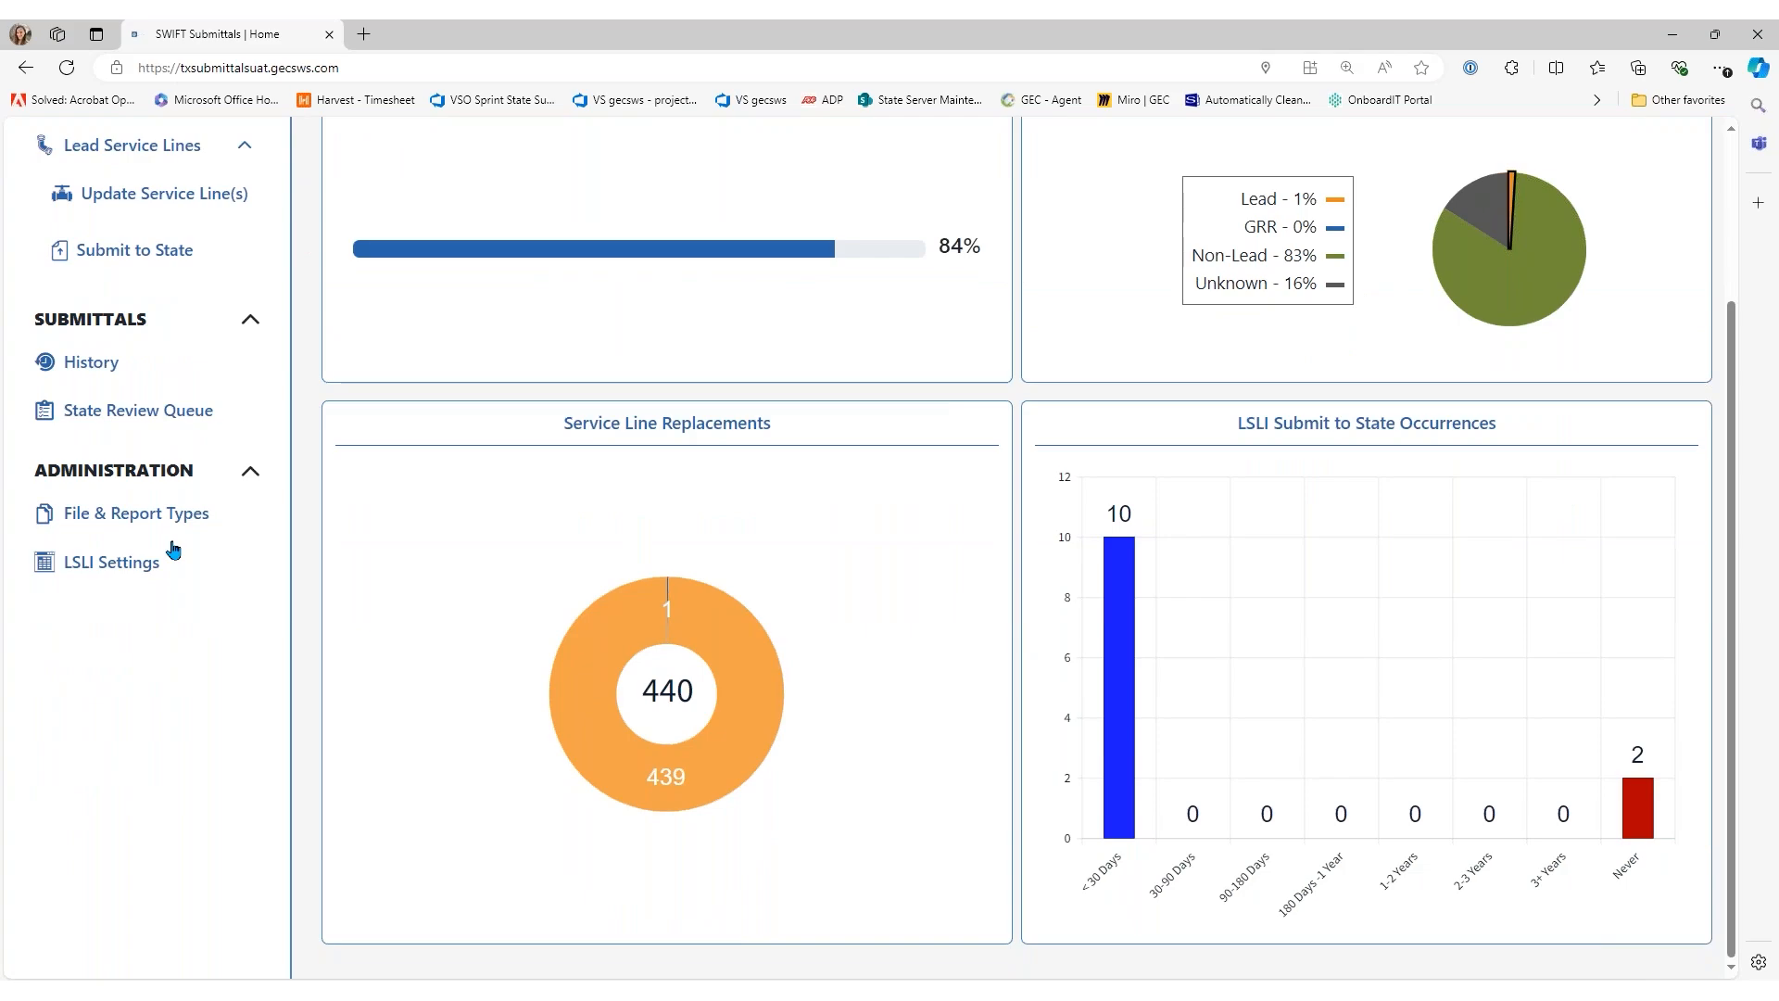
{"action": "mouse_move", "coordinate": [753, 733]}
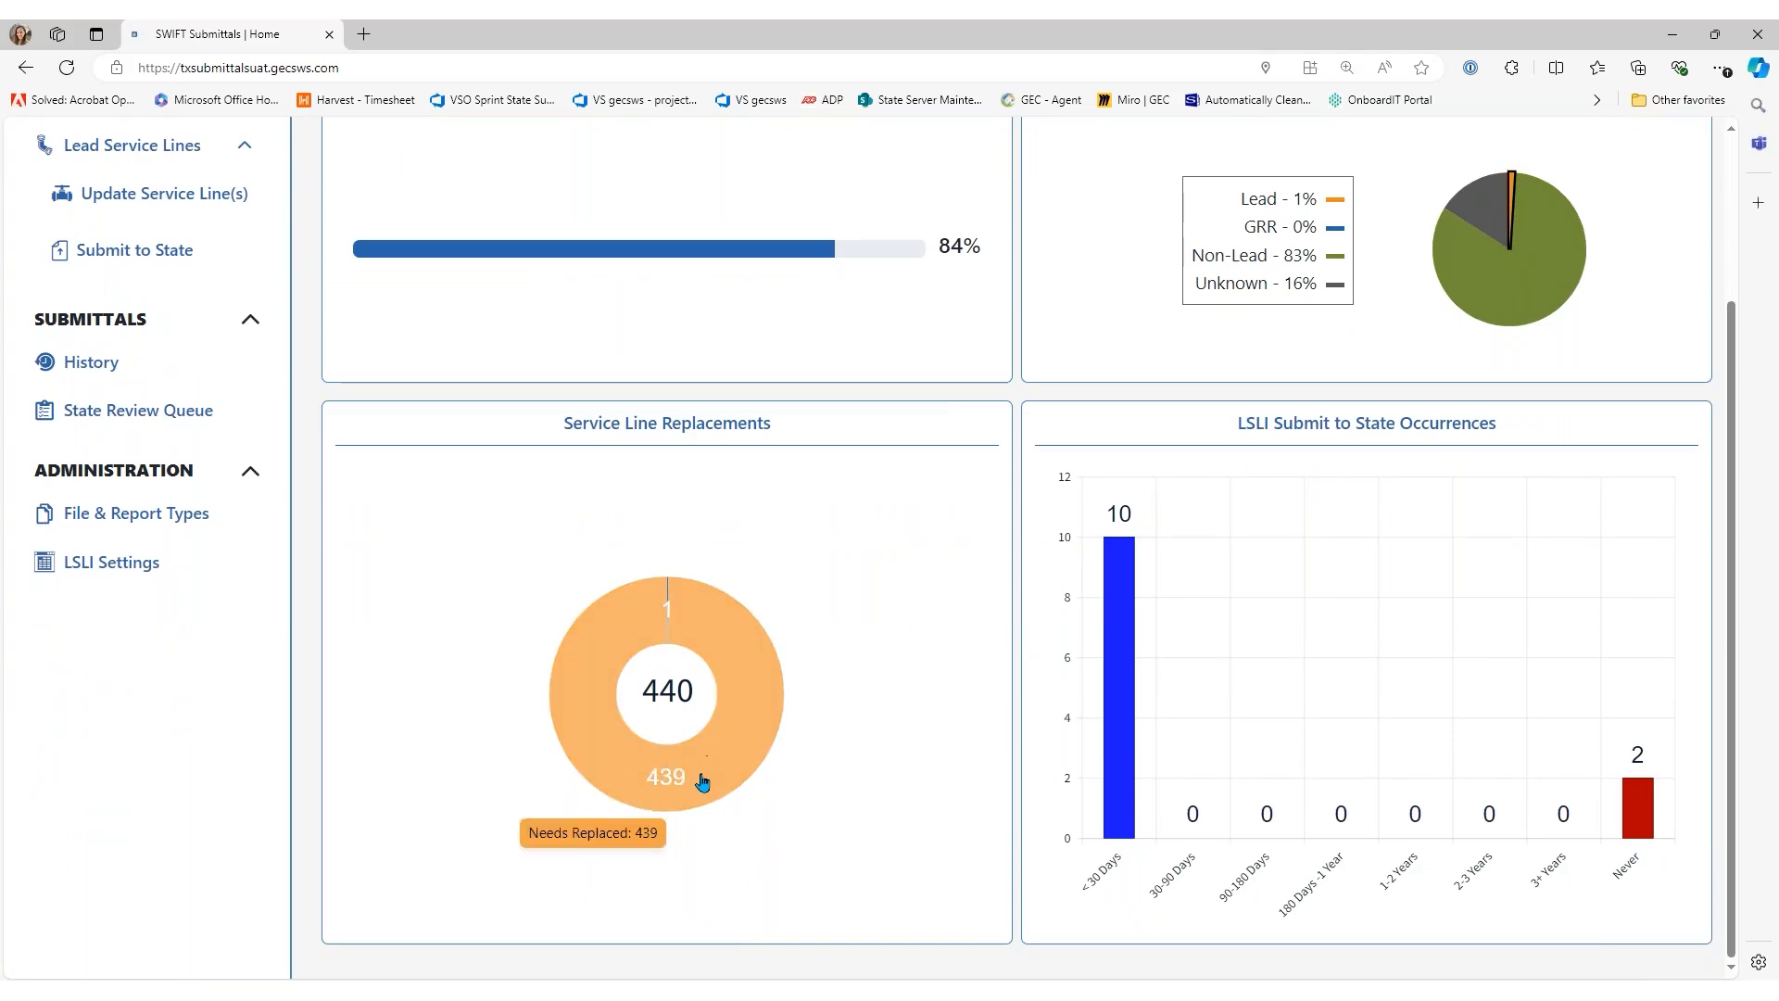
{"action": "mouse_move", "coordinate": [668, 616]}
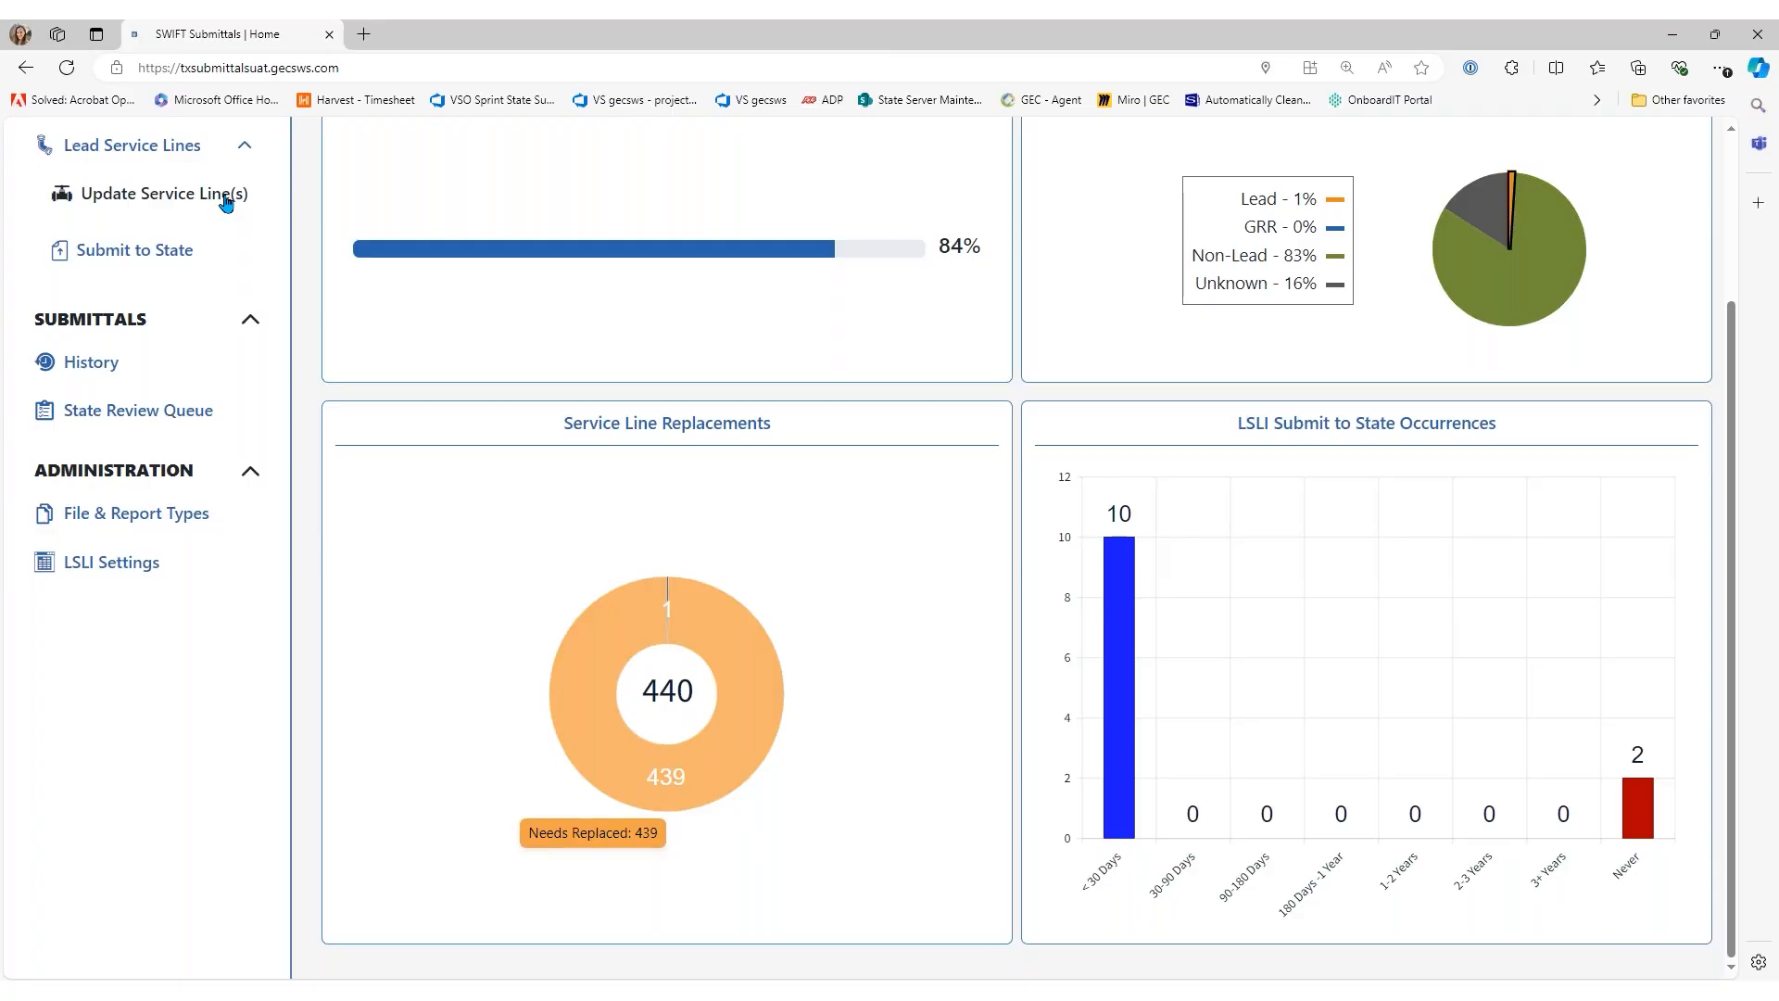
{"action": "left_click", "coordinate": [894, 544]}
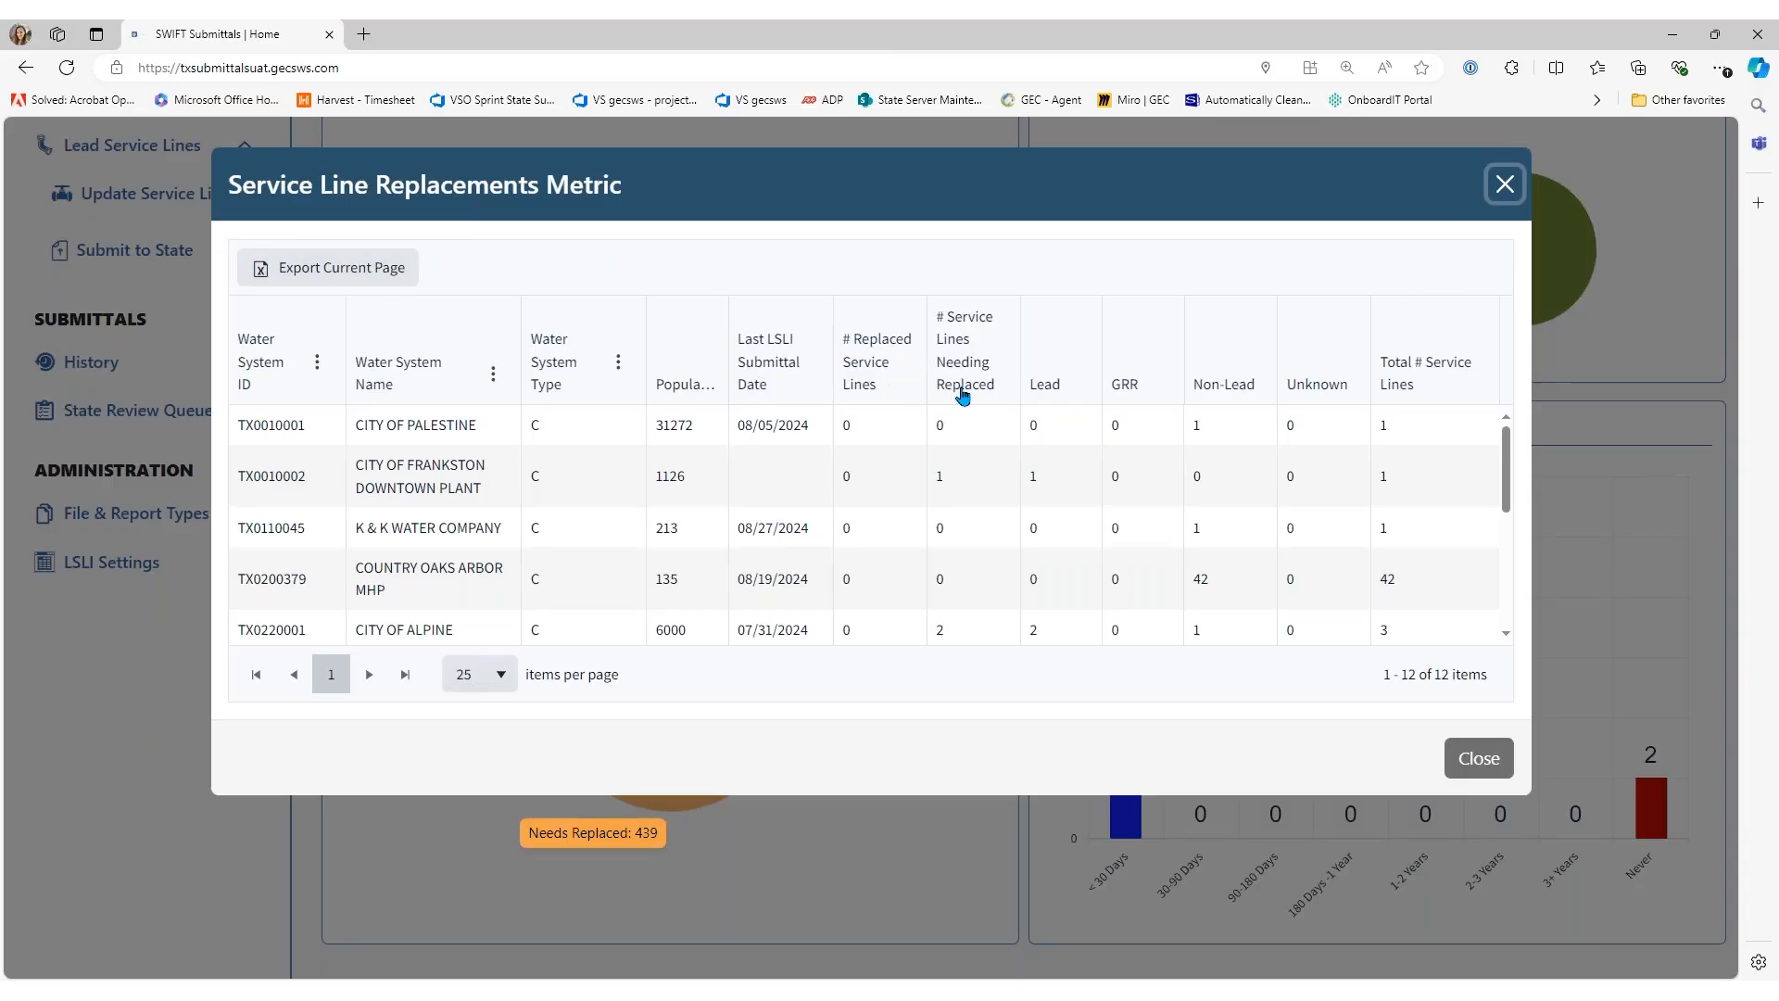
{"action": "scroll", "coordinate": [969, 533], "scroll_direction": "down", "scroll_amount": 5}
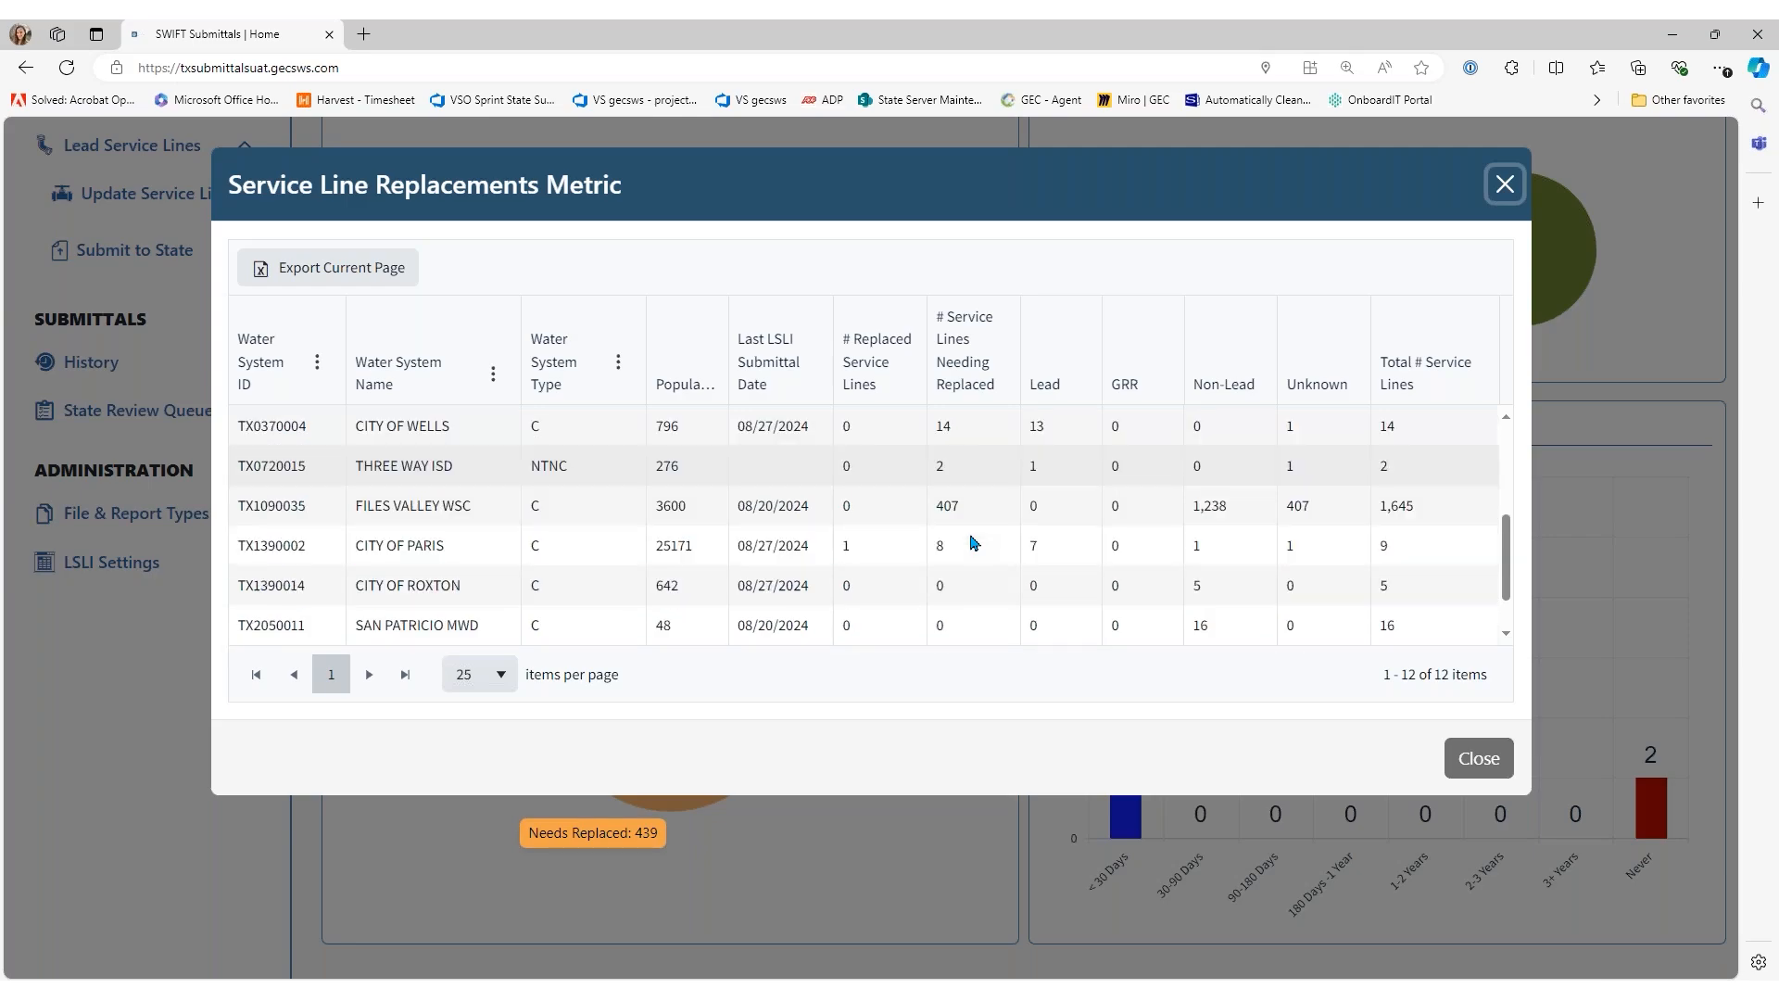
{"action": "left_click", "coordinate": [1503, 185]}
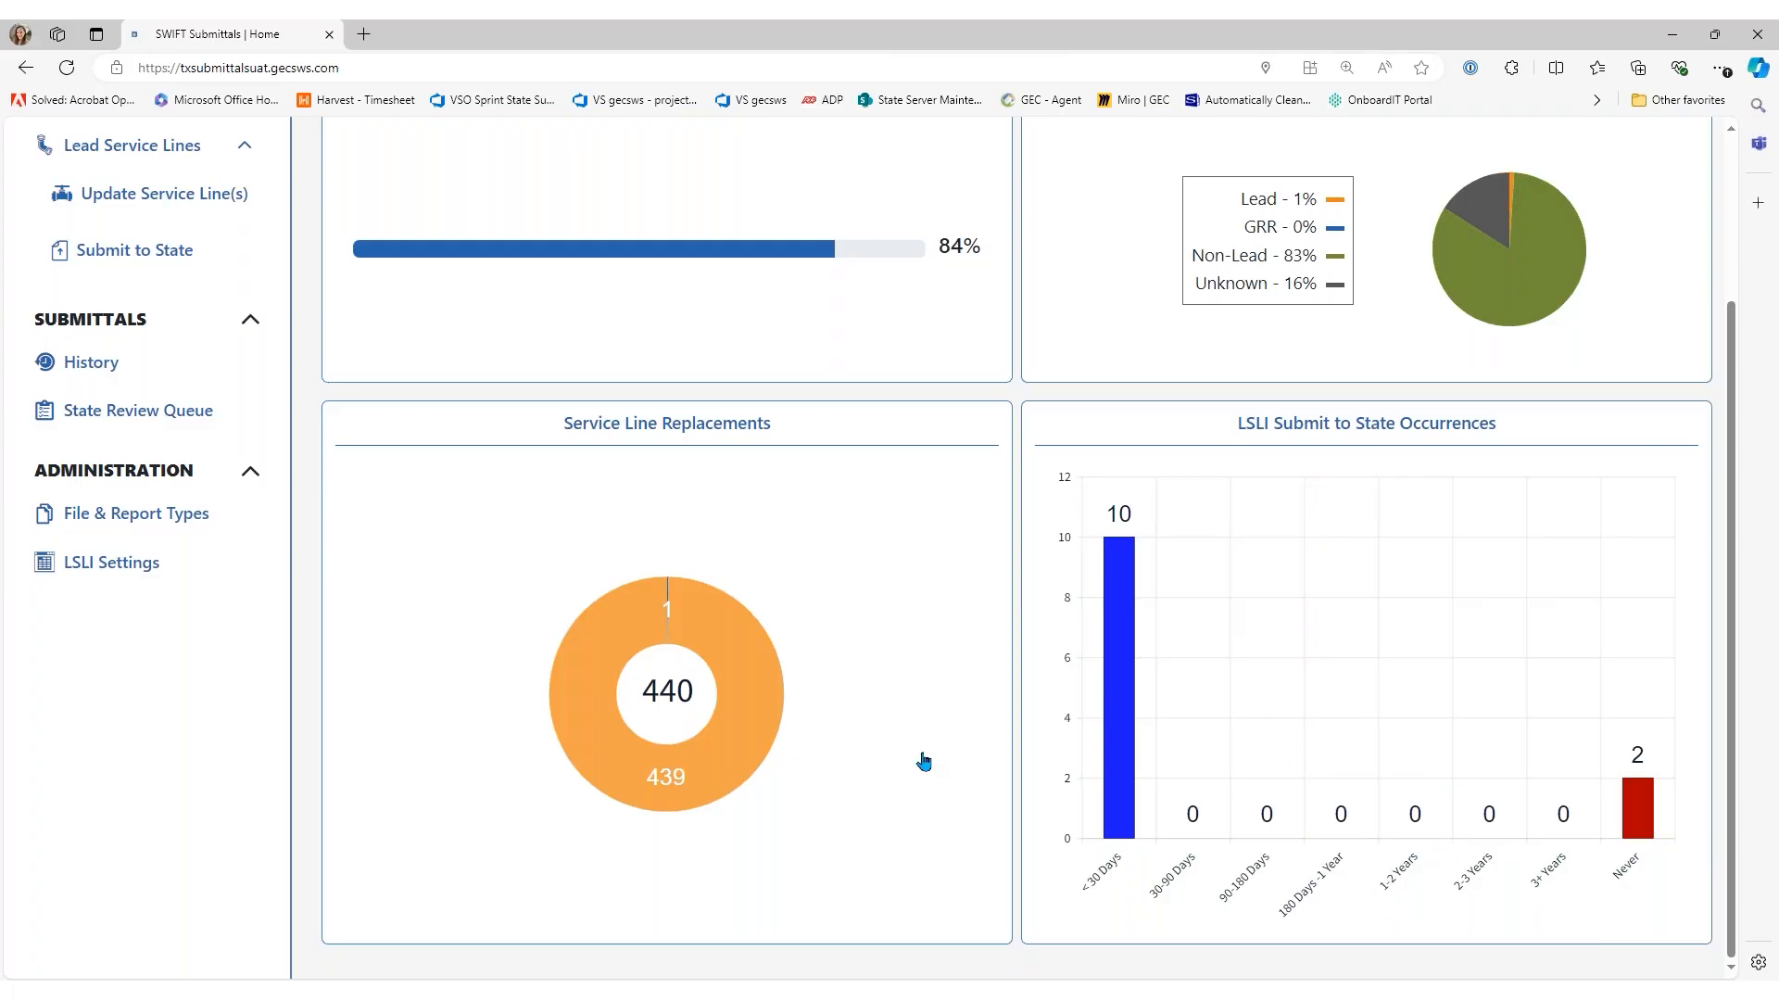
{"action": "scroll", "coordinate": [923, 762], "scroll_direction": "up", "scroll_amount": 3}
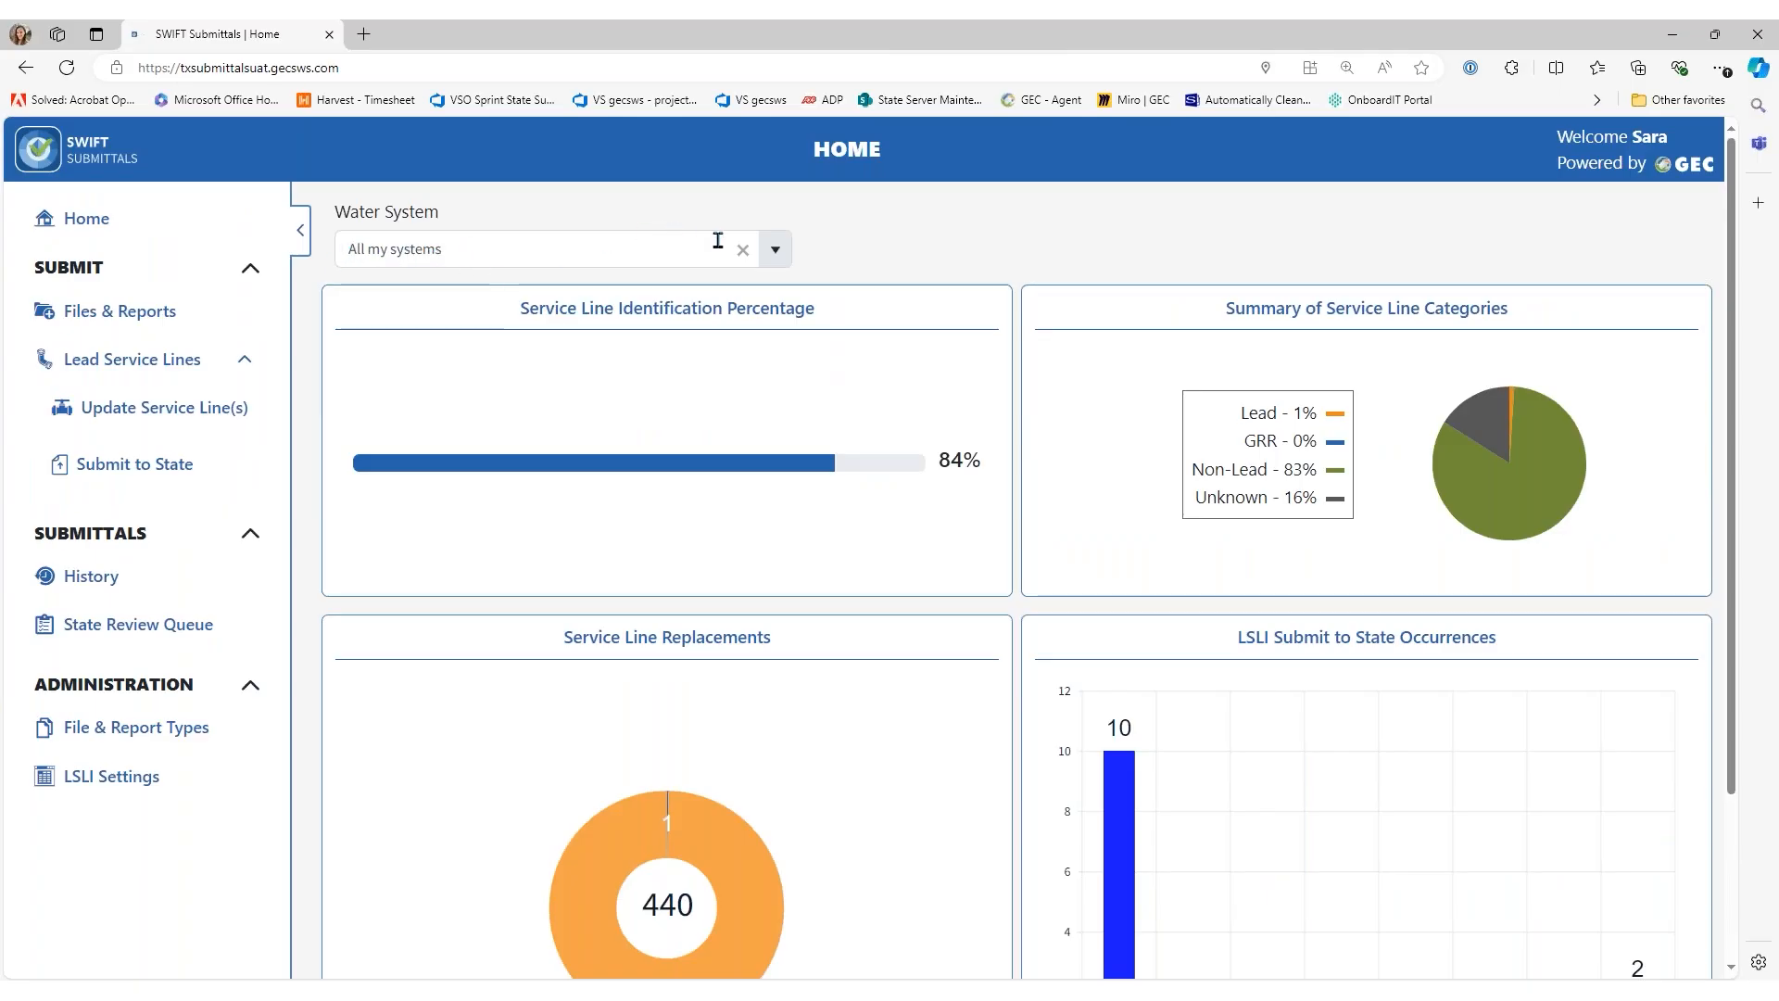
{"action": "left_click", "coordinate": [743, 255]}
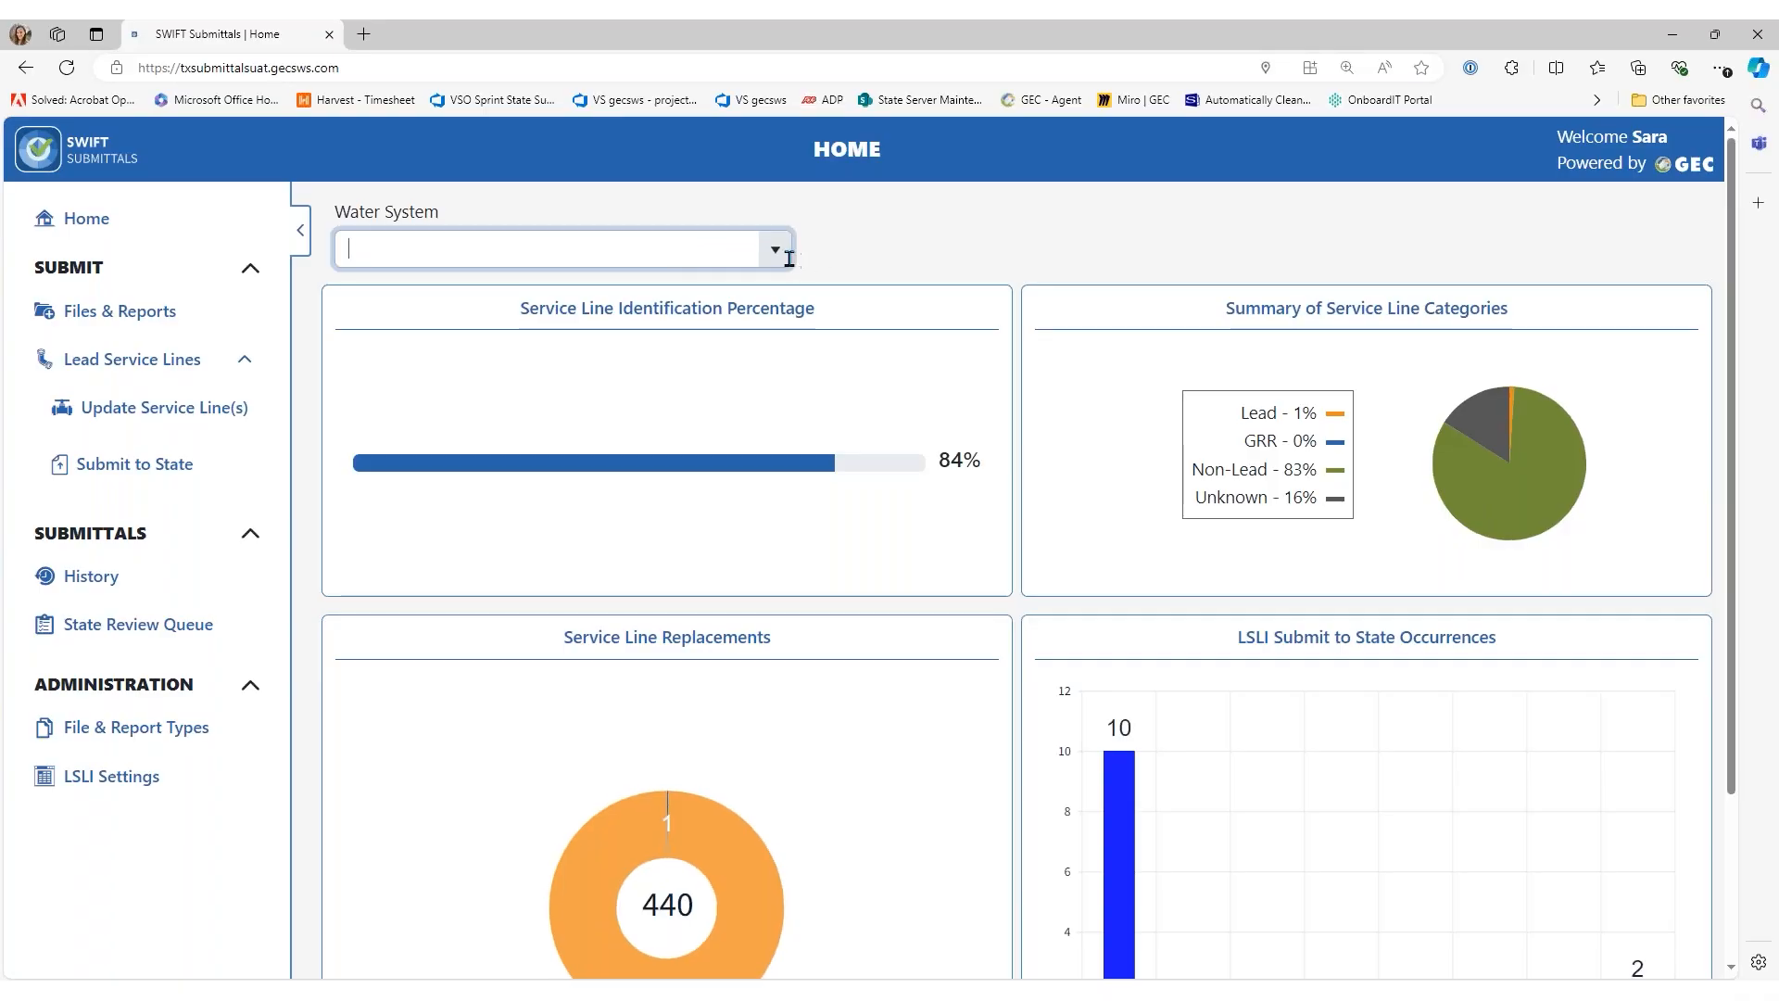
{"action": "left_click", "coordinate": [67, 67]}
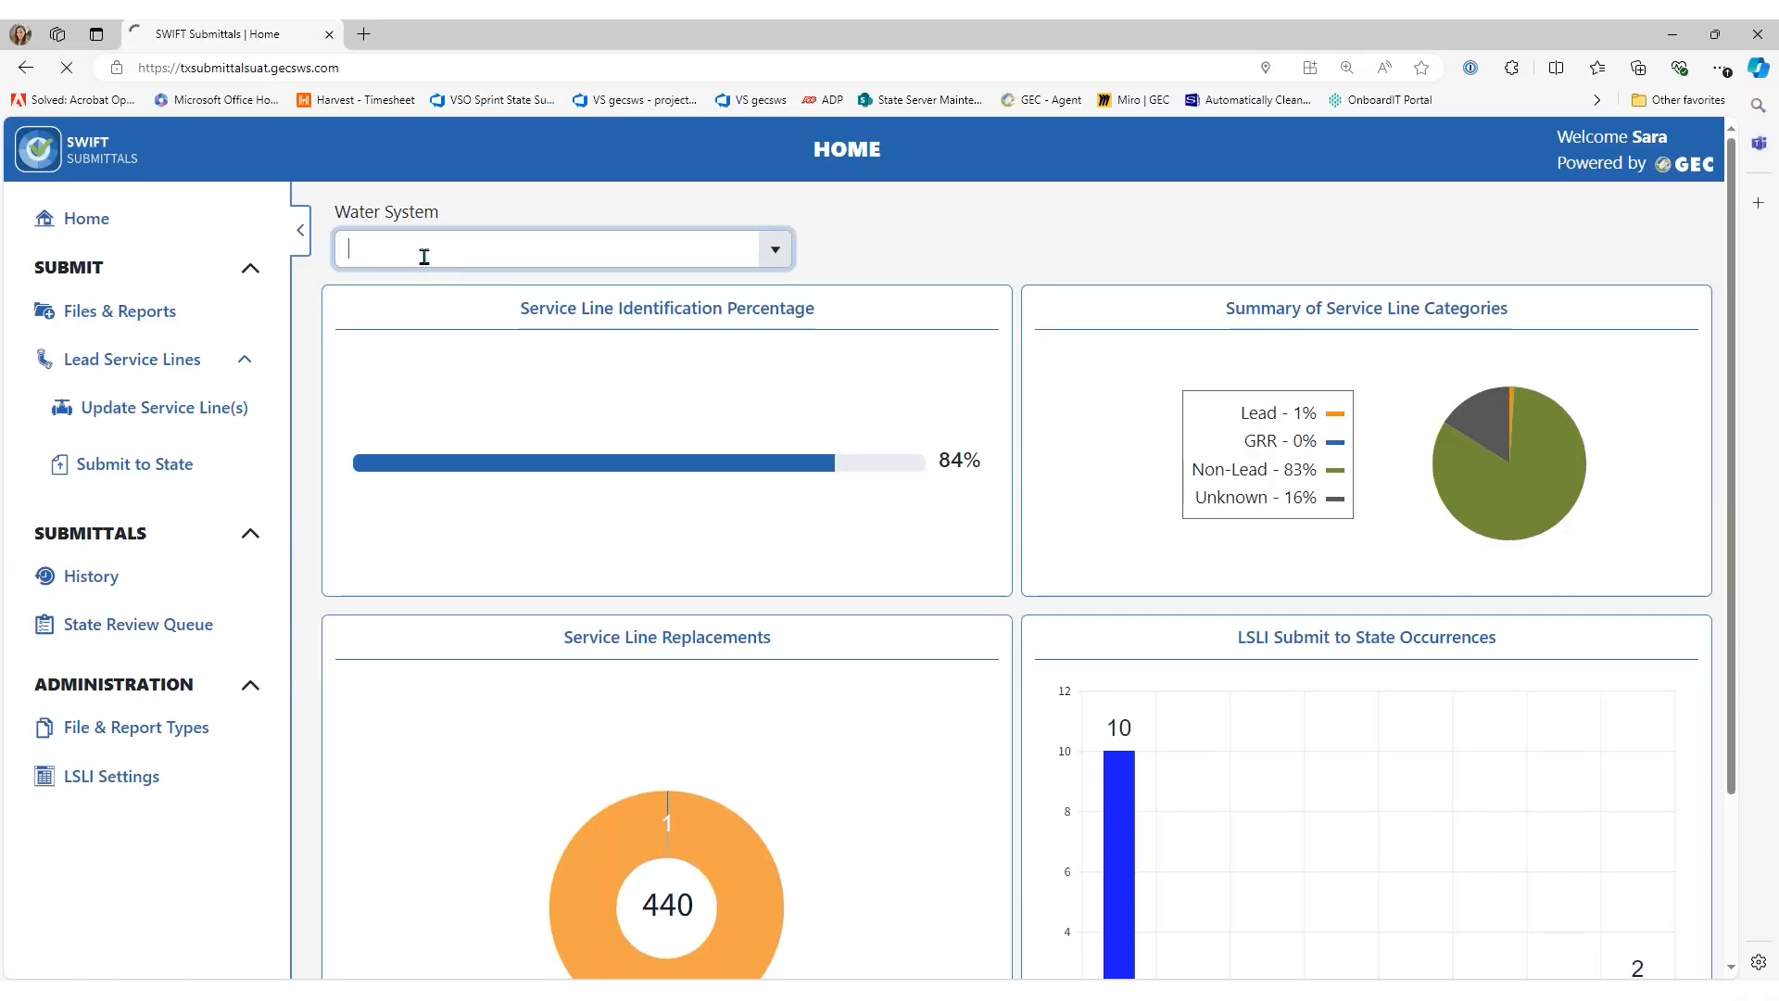
{"action": "type", "text": "wewes"}
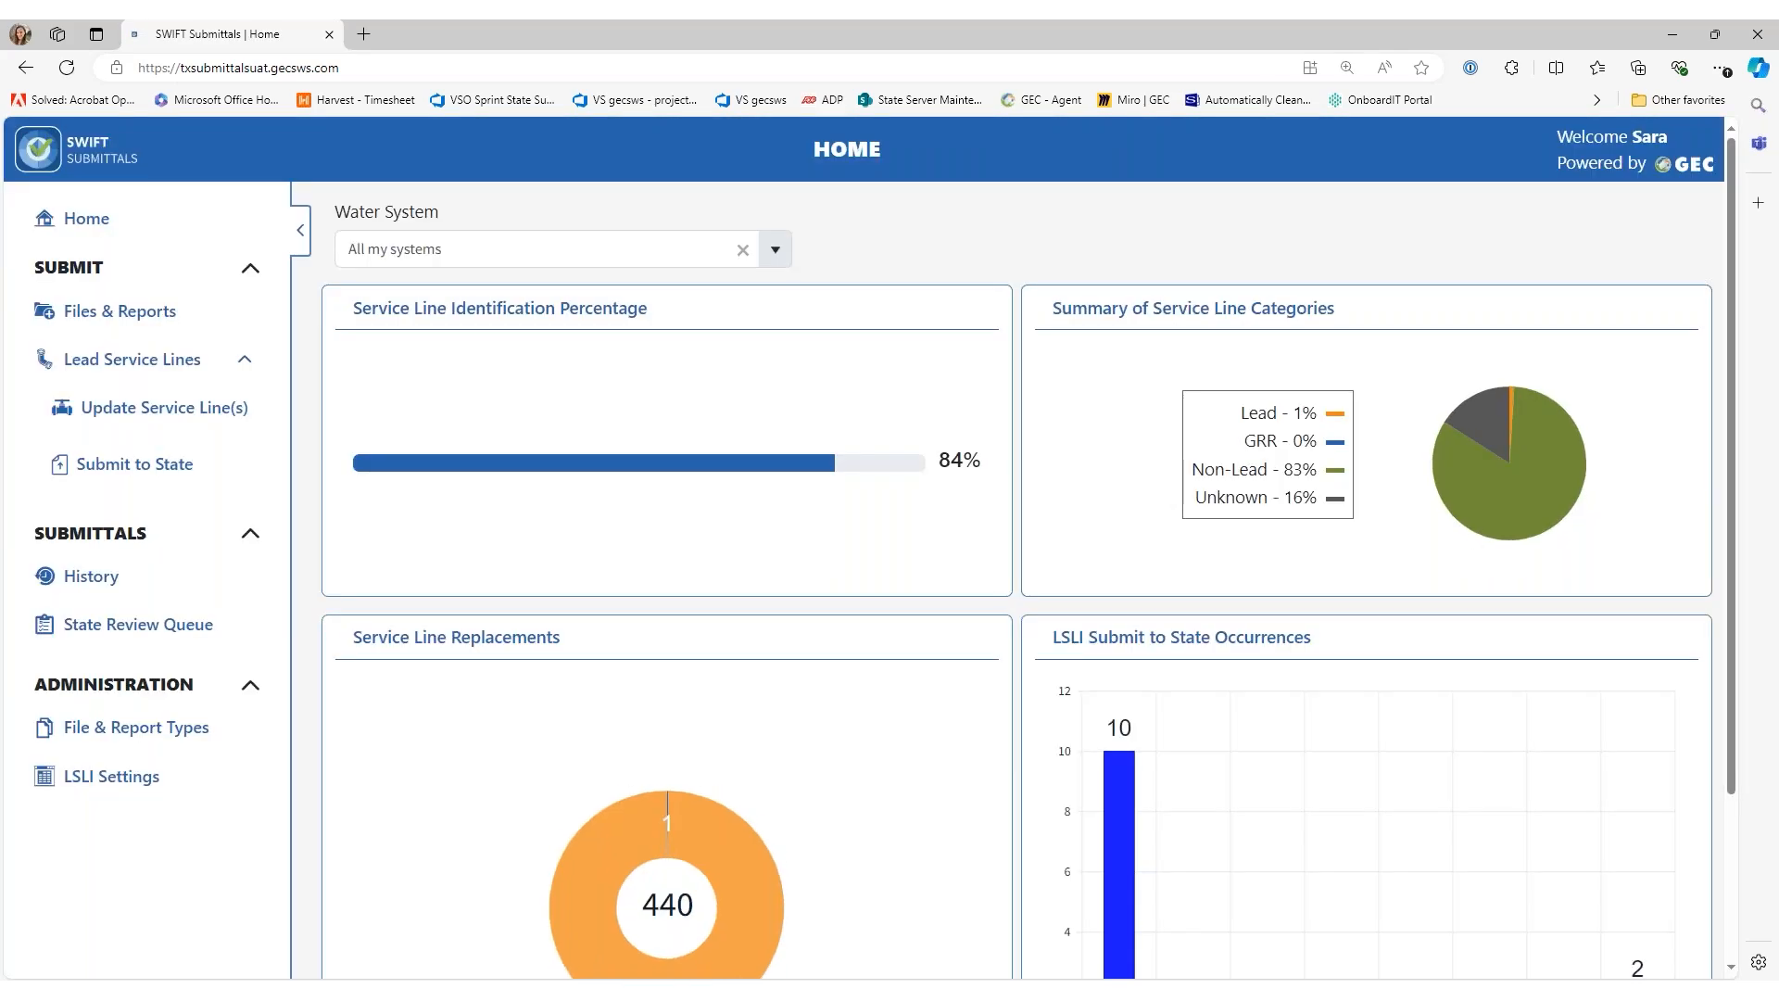
Set the dashboard's water system to TX0370004 - CITY OF WELLS and review its service line metrics
{"action": "left_click", "coordinate": [487, 247]}
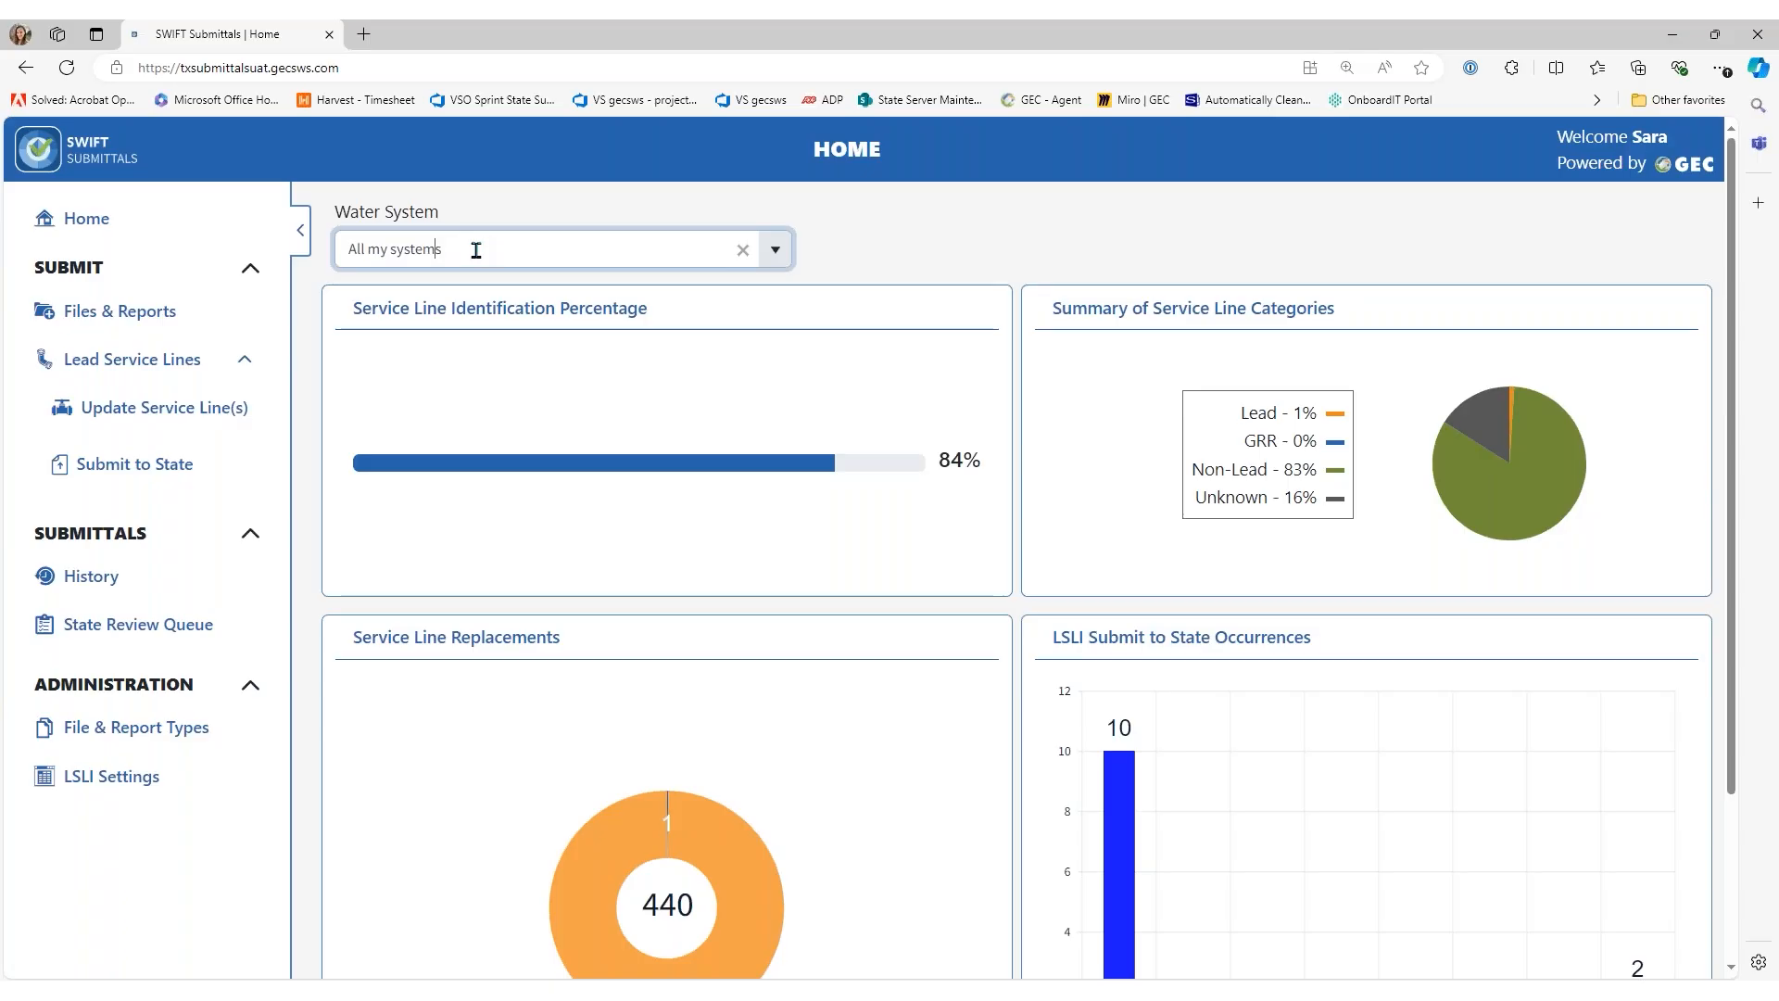
{"action": "left_click_drag", "start_coordinate": [477, 247], "coordinate": [345, 250]}
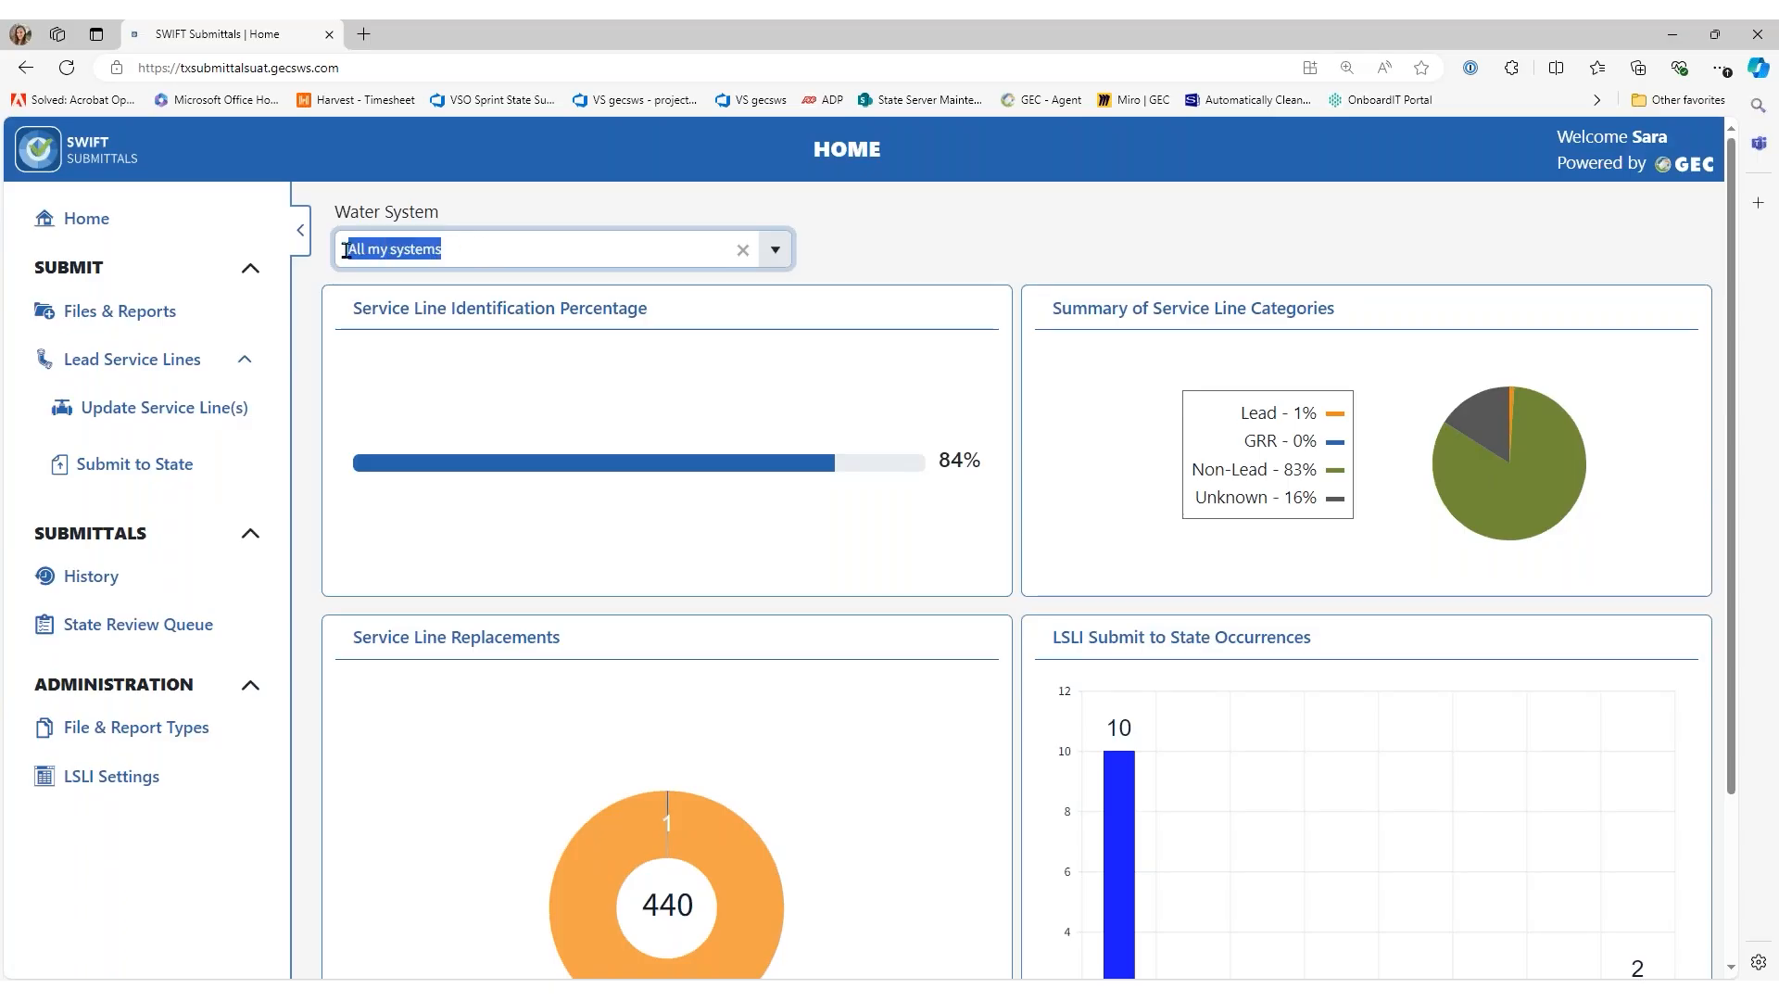
{"action": "type", "text": "wells"}
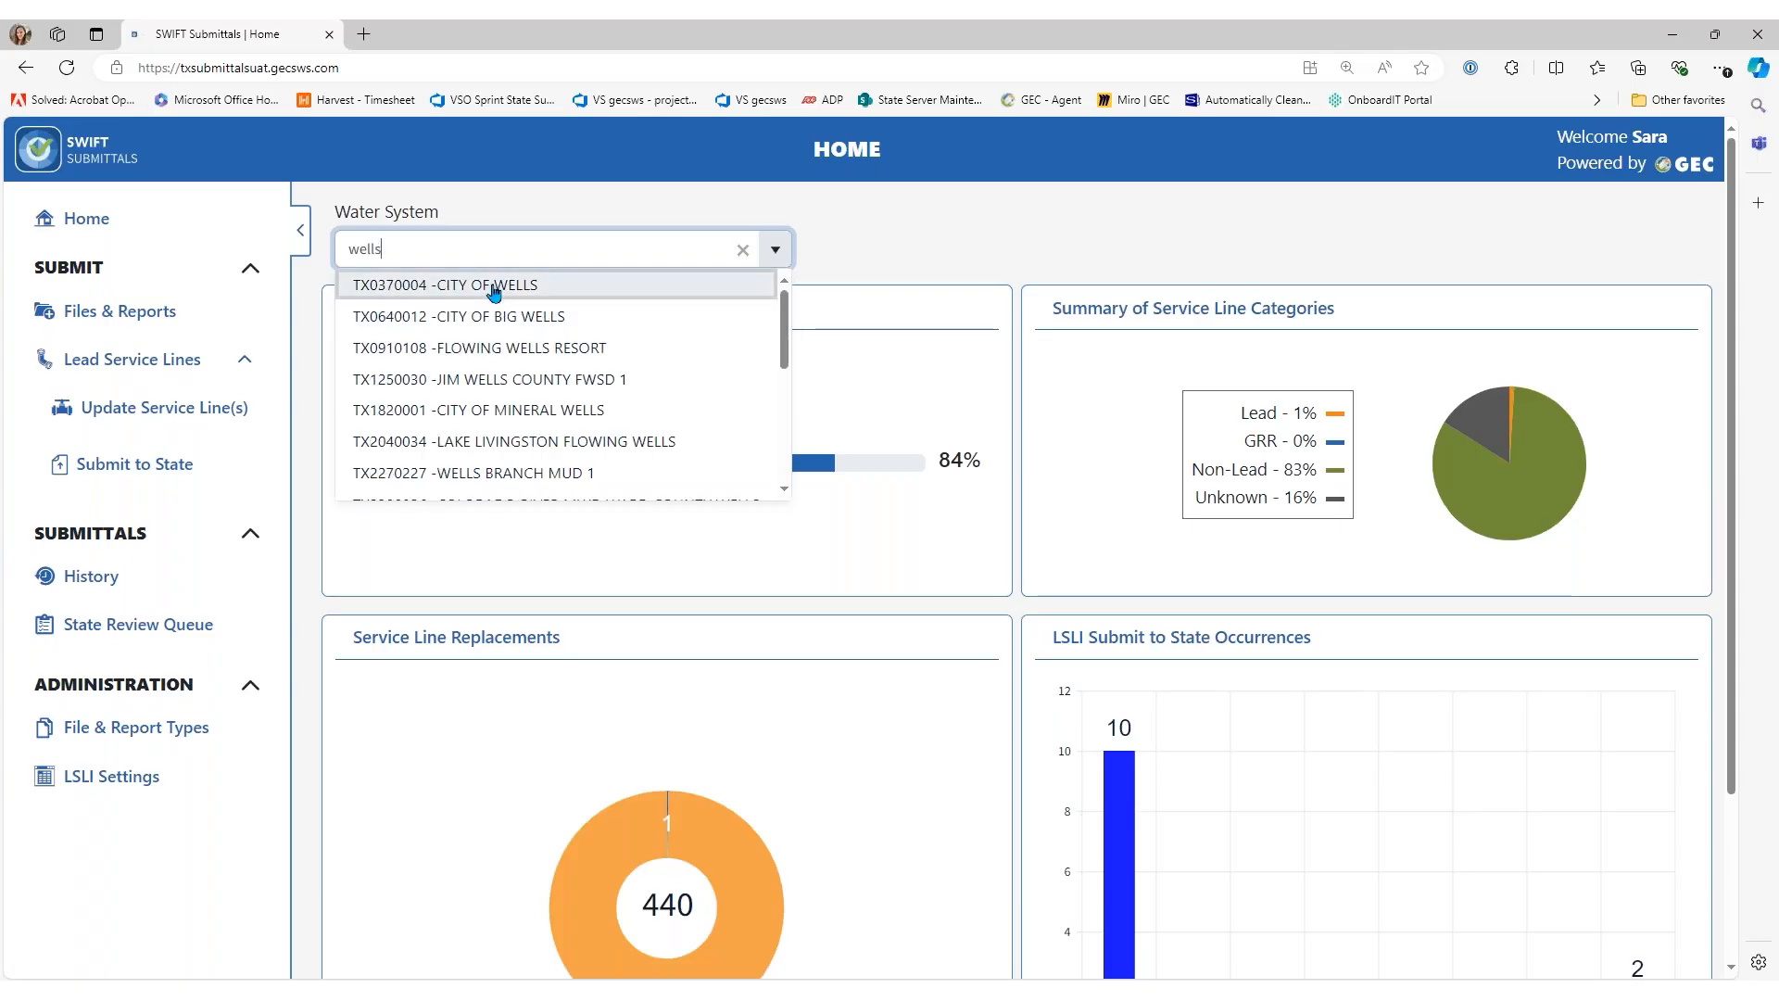
{"action": "left_click", "coordinate": [494, 293]}
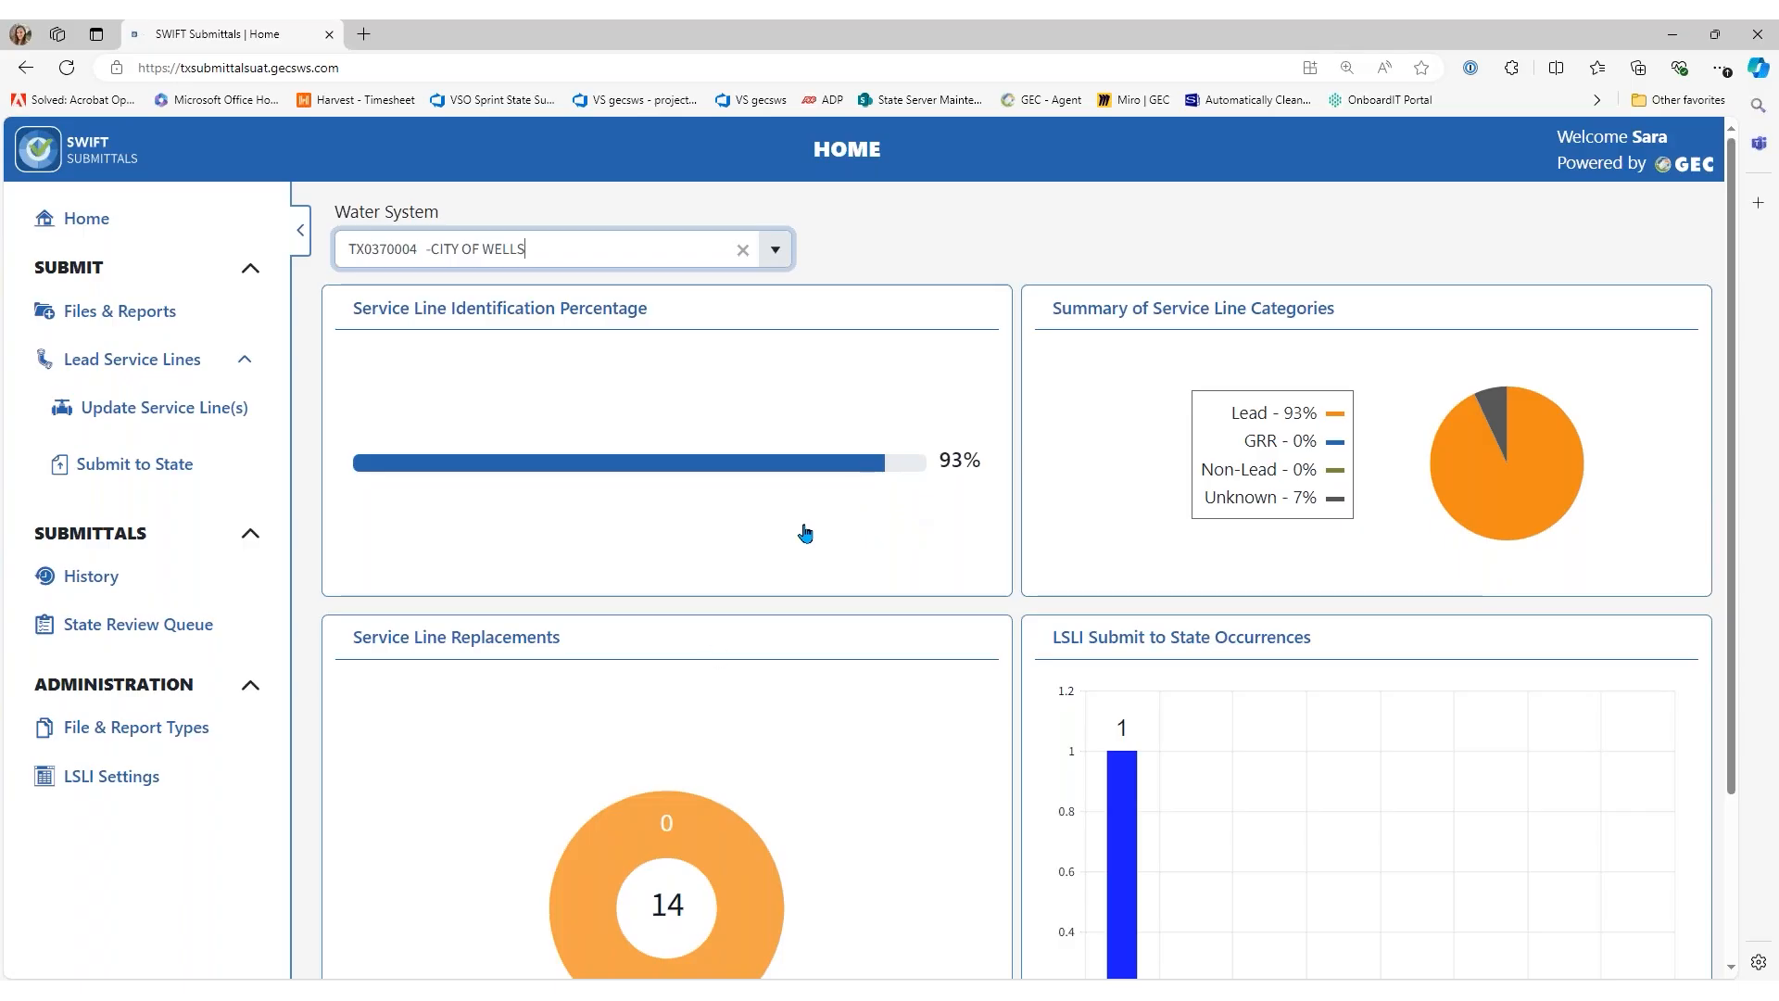
{"action": "scroll", "coordinate": [719, 659], "scroll_direction": "down", "scroll_amount": 1}
{"action": "mouse_move", "coordinate": [707, 810]}
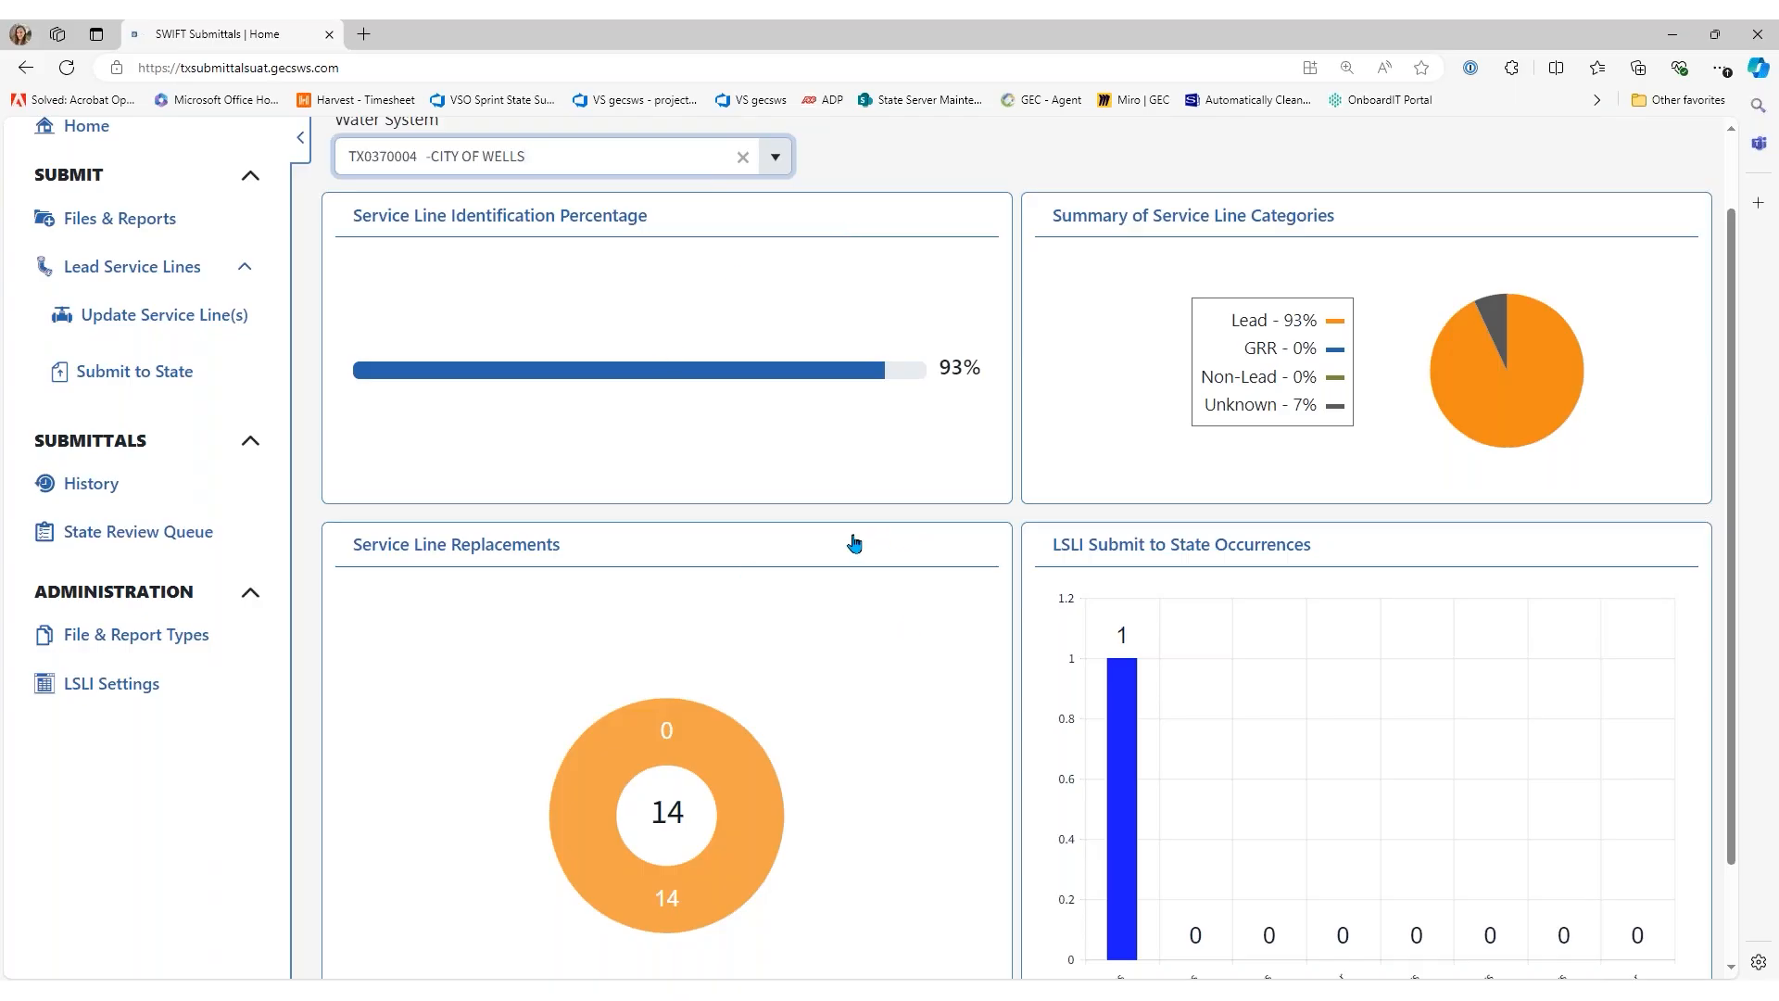
{"action": "scroll", "coordinate": [854, 544], "scroll_direction": "up", "scroll_amount": 1}
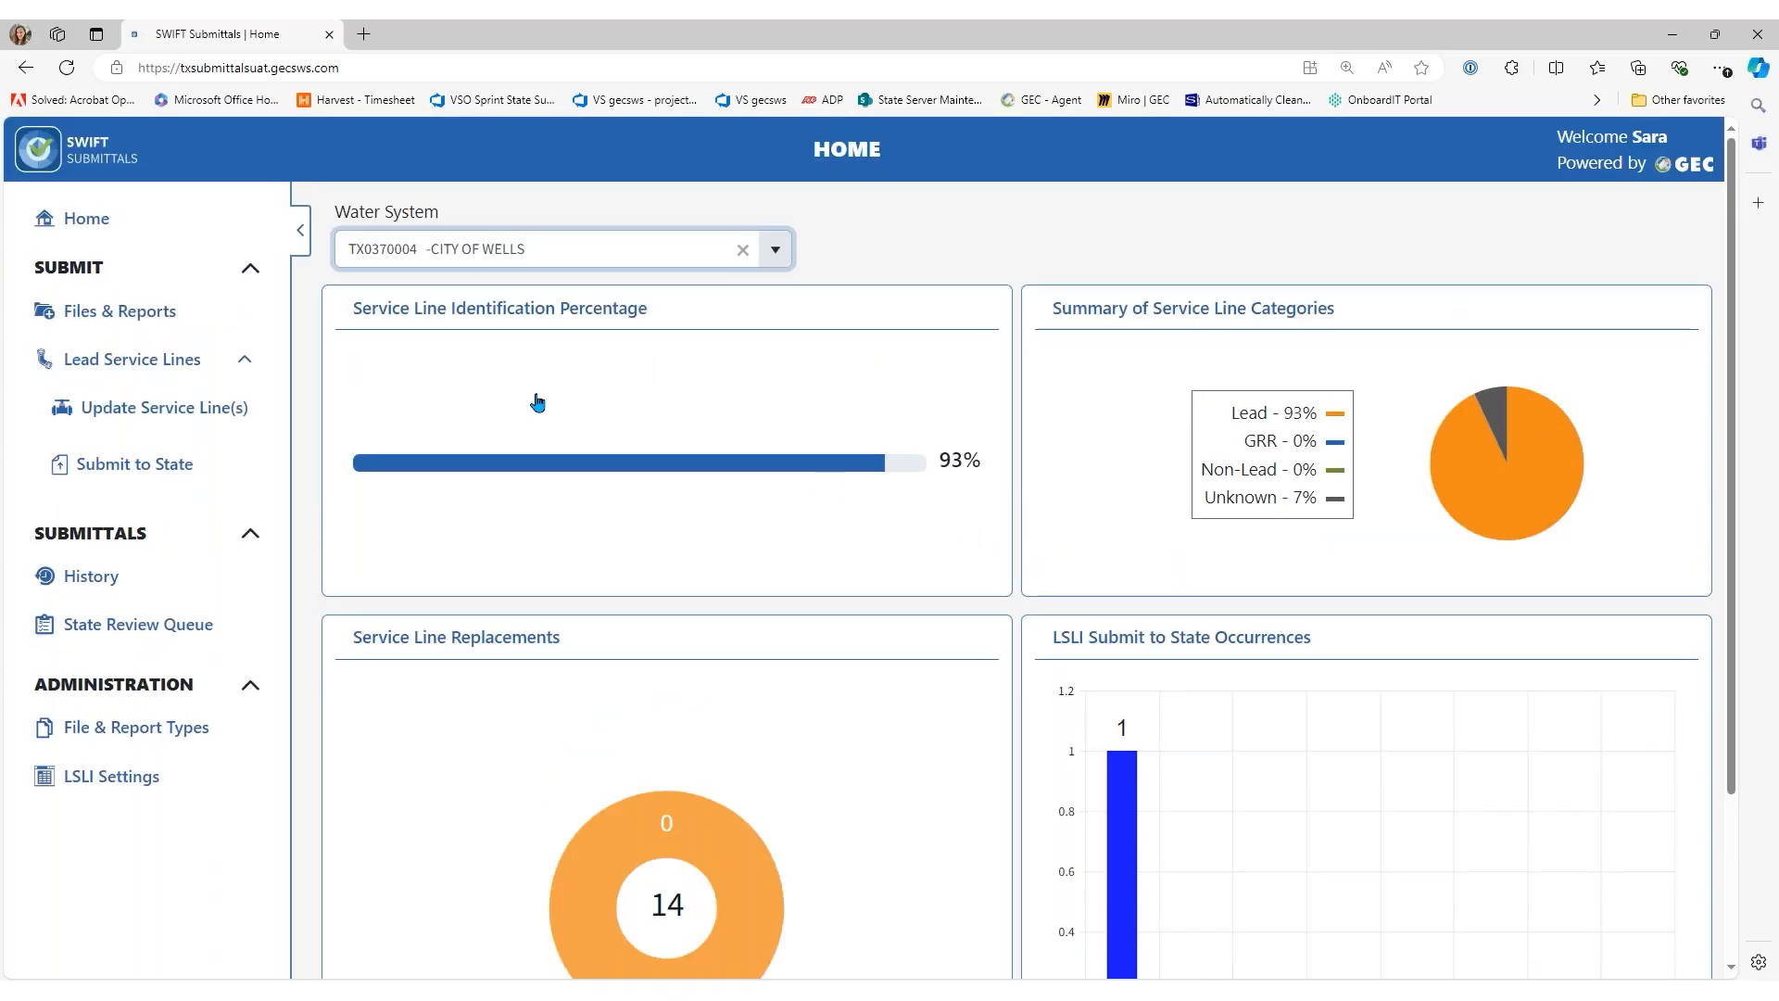